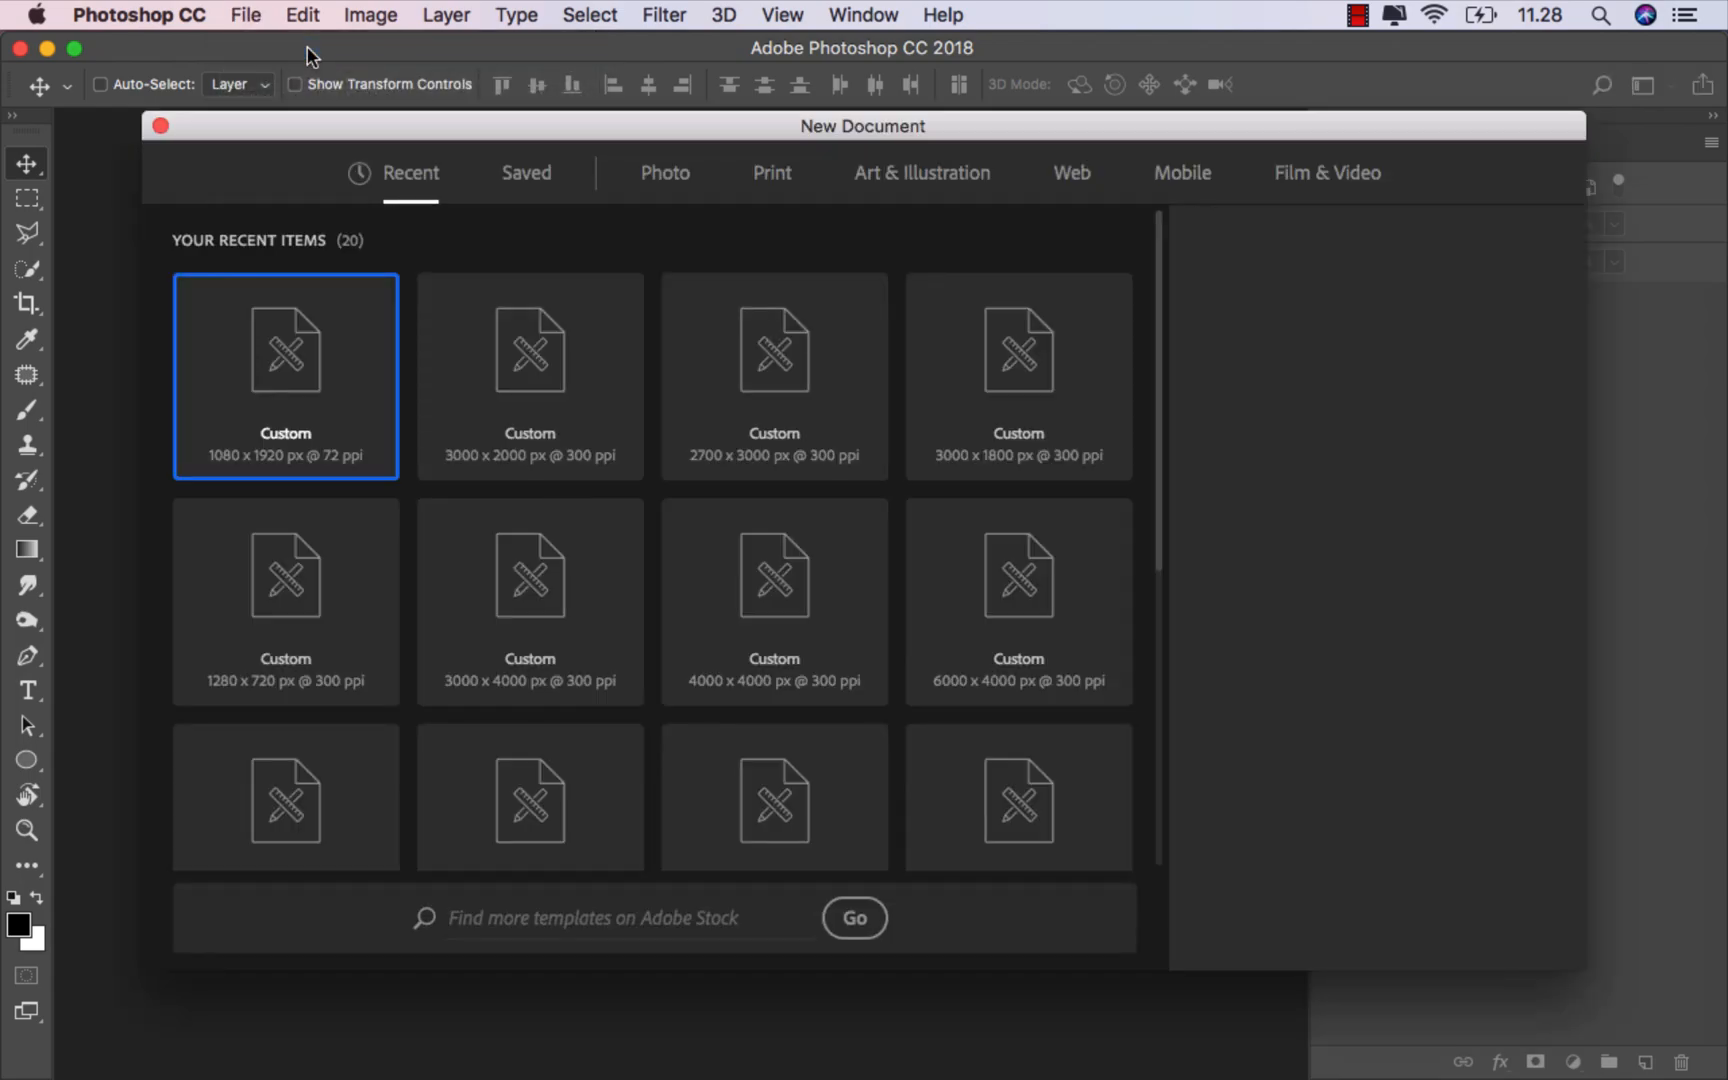
Step: Create a new portrait document 3250 × 4000 px at 300 ppi from the 3000 × 2000 recent preset
{"action": "left_click", "coordinate": [588, 407]}
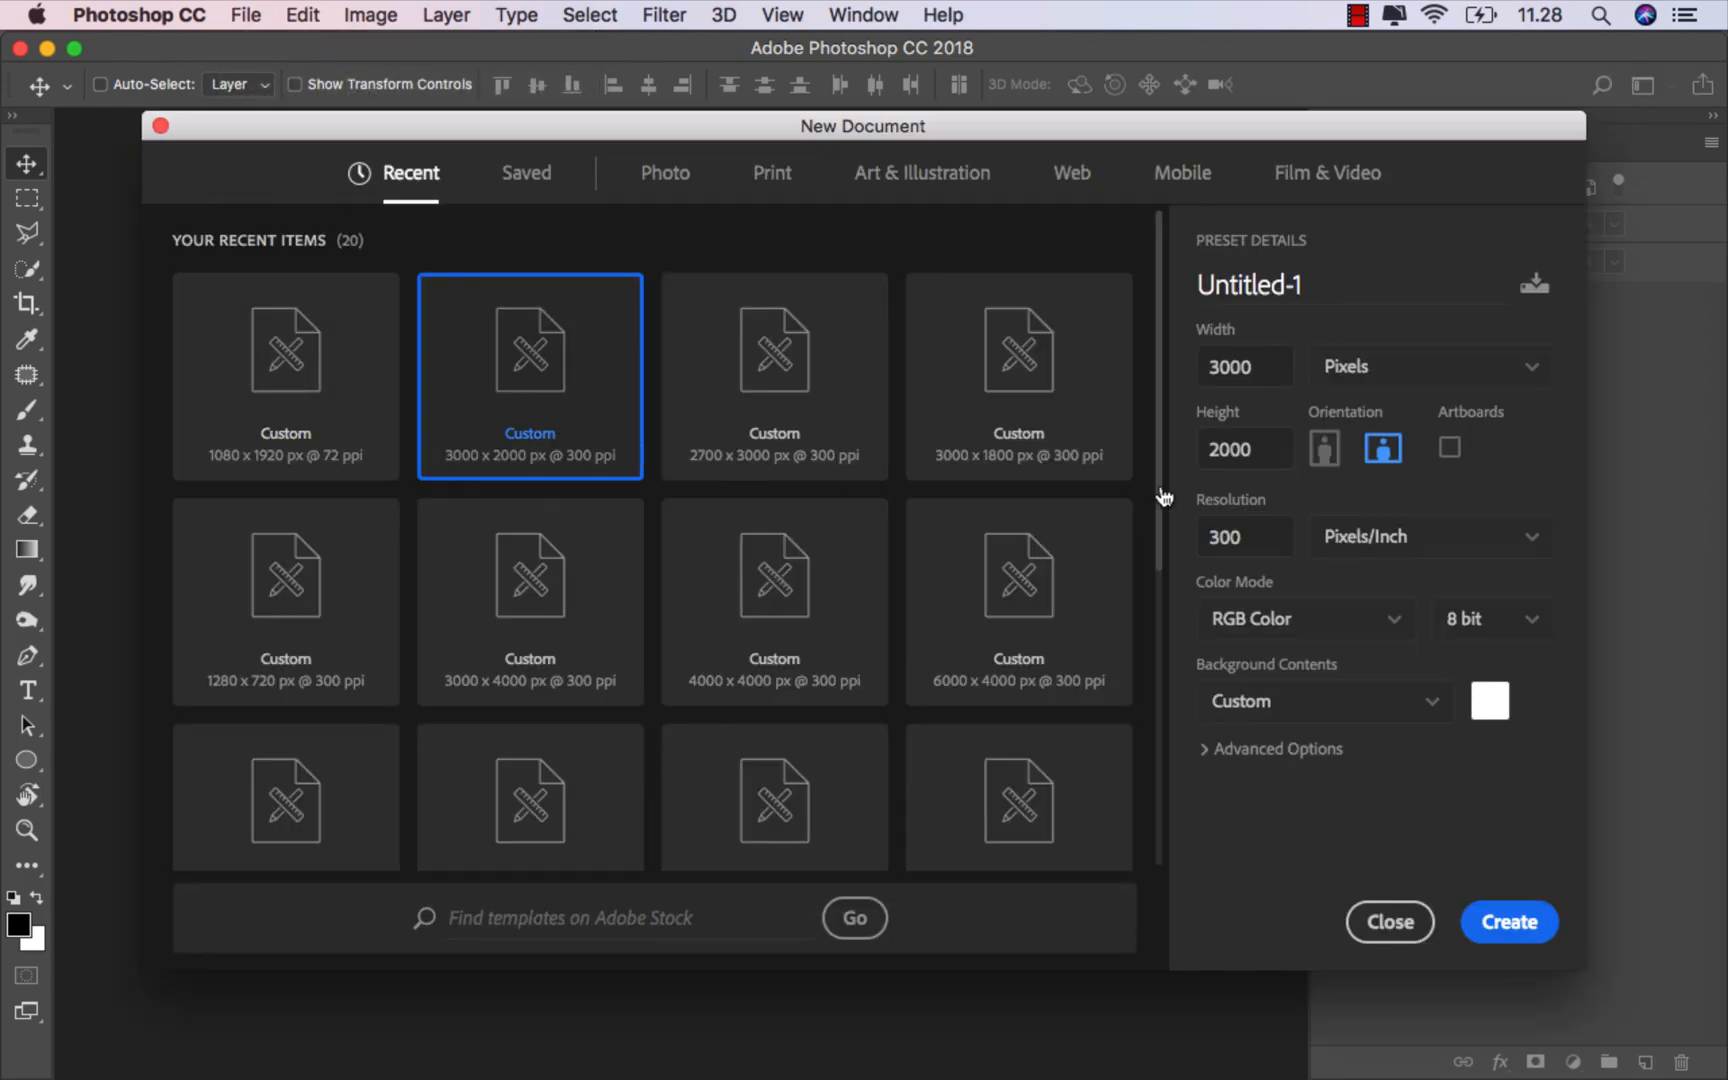
{"action": "left_click", "coordinate": [1266, 367]}
{"action": "double_click", "coordinate": [1235, 364]}
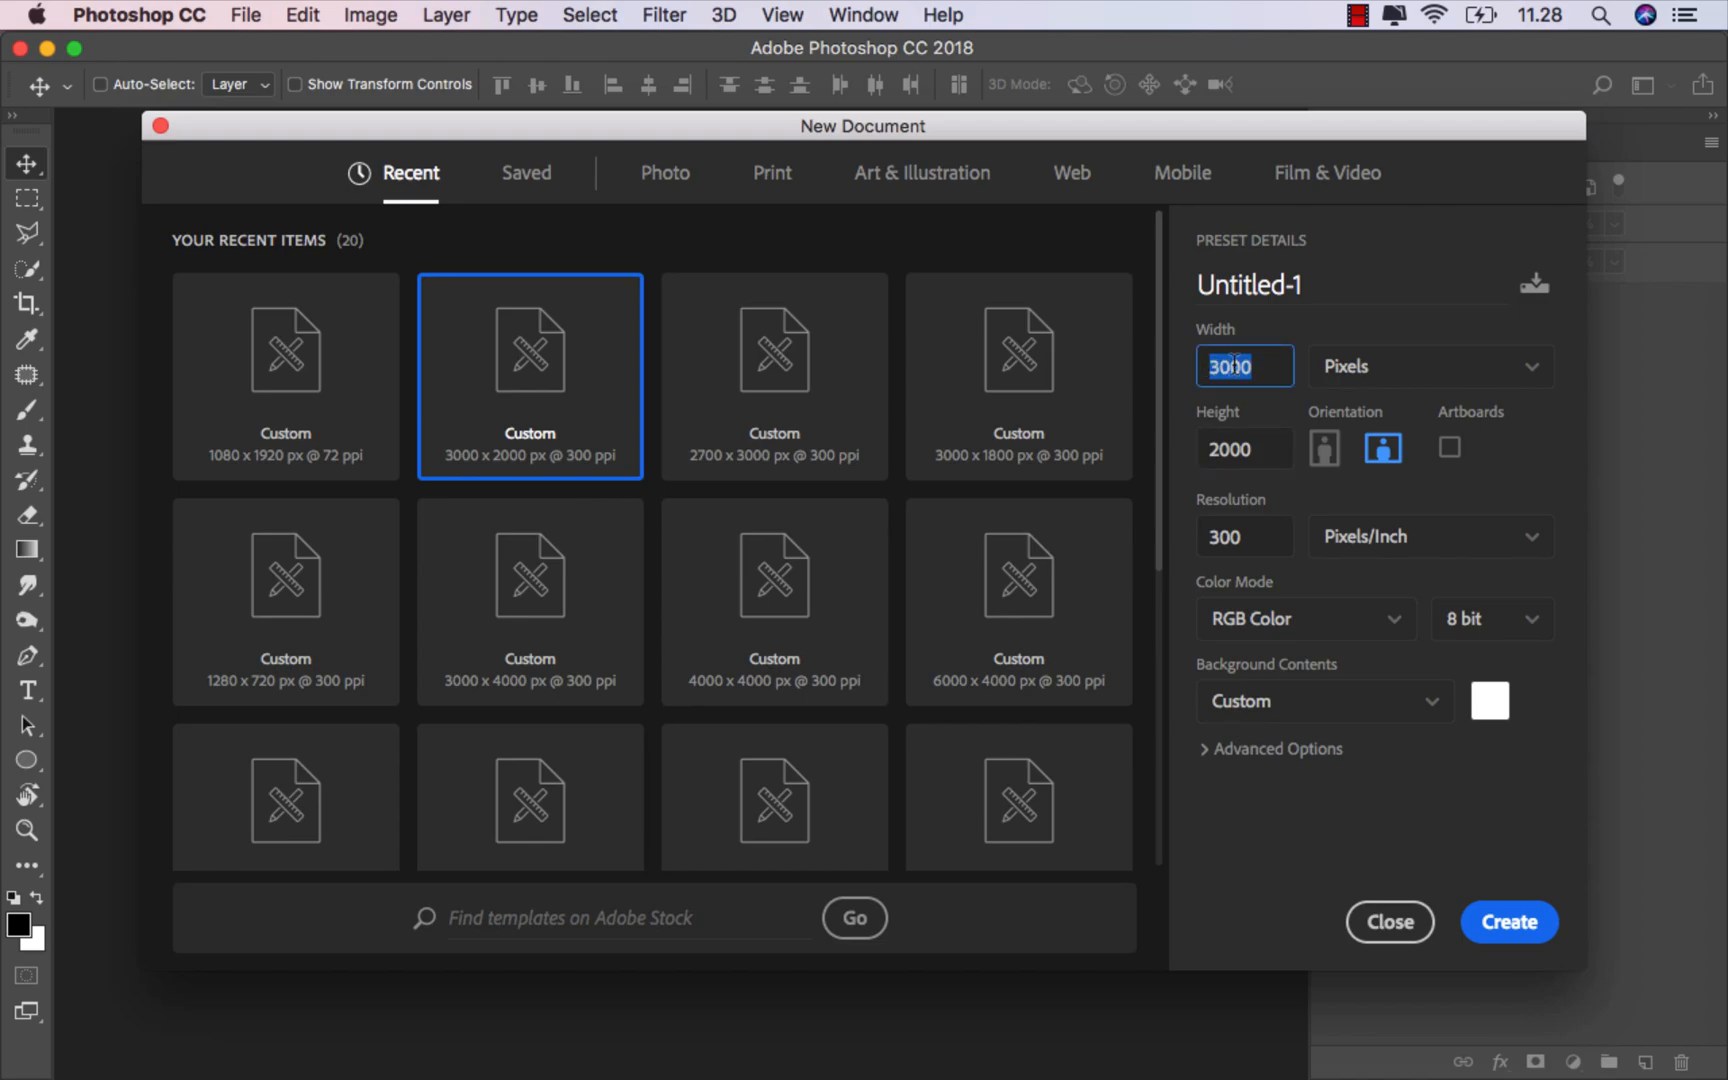
{"action": "type", "text": "3"}
{"action": "left_click", "coordinate": [1250, 446]}
{"action": "double_click", "coordinate": [1250, 443]}
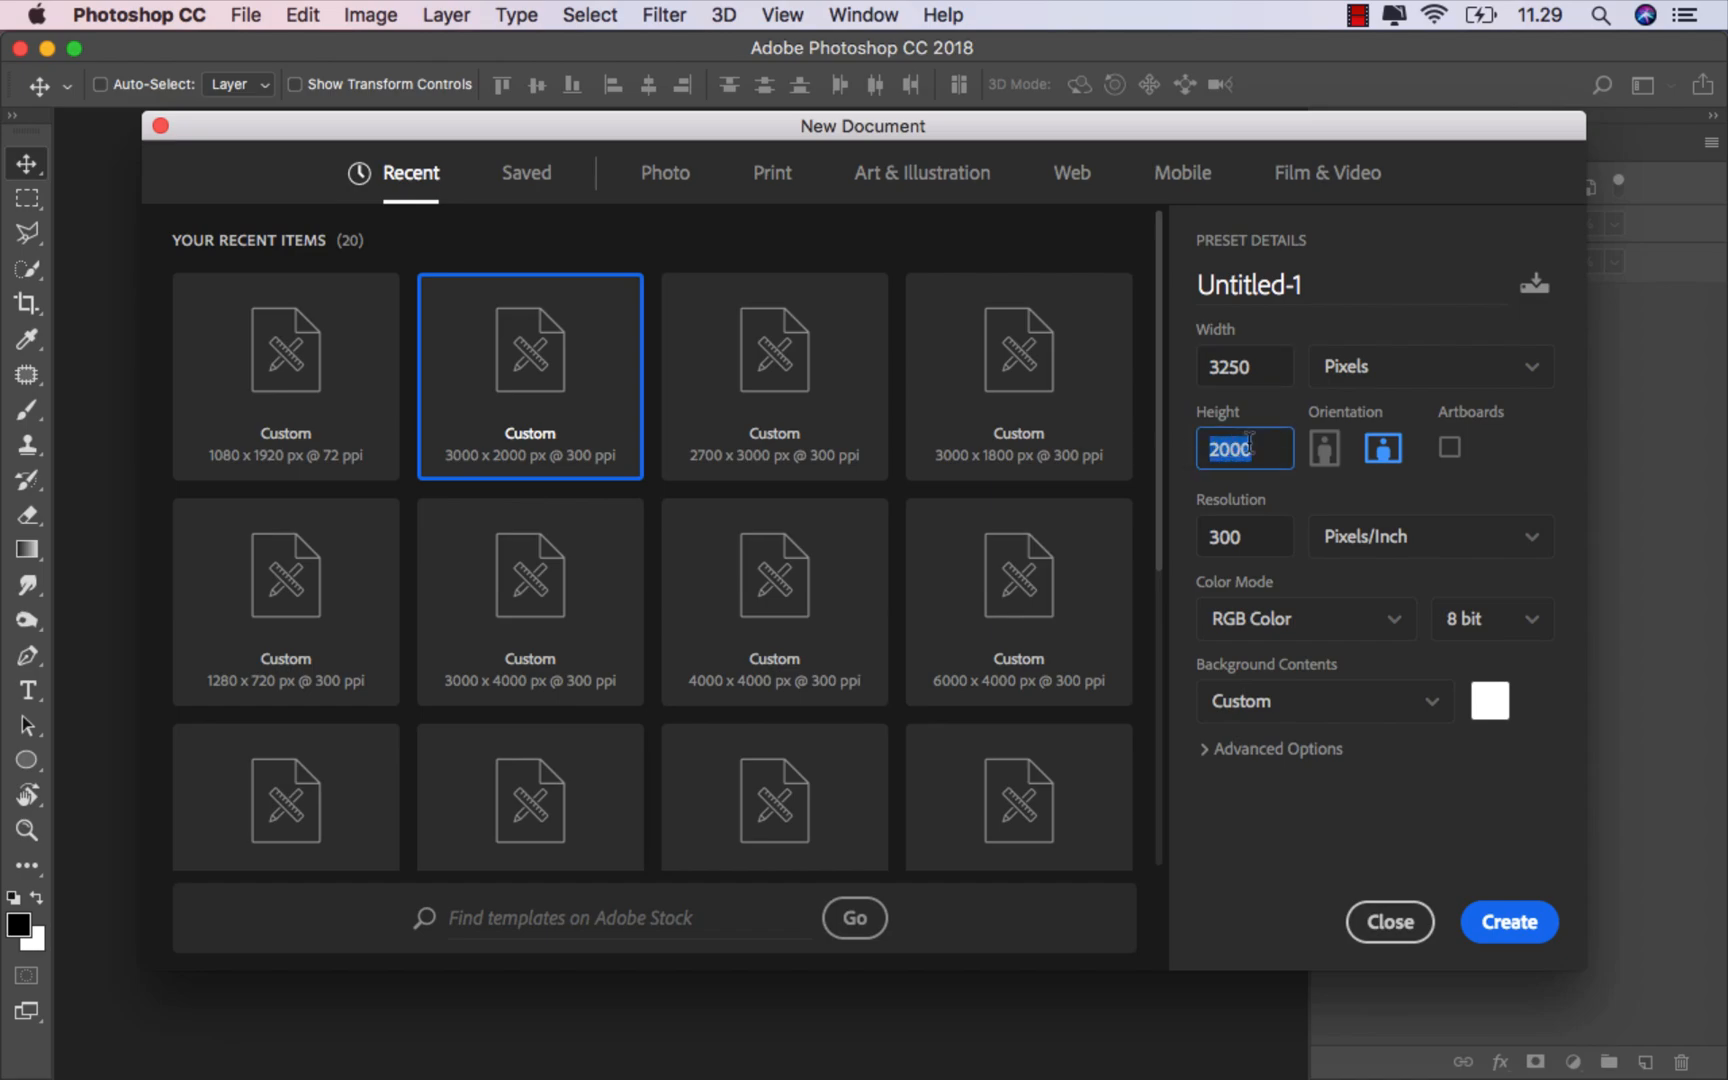
{"action": "type", "text": "40"}
{"action": "left_click", "coordinate": [1325, 449]}
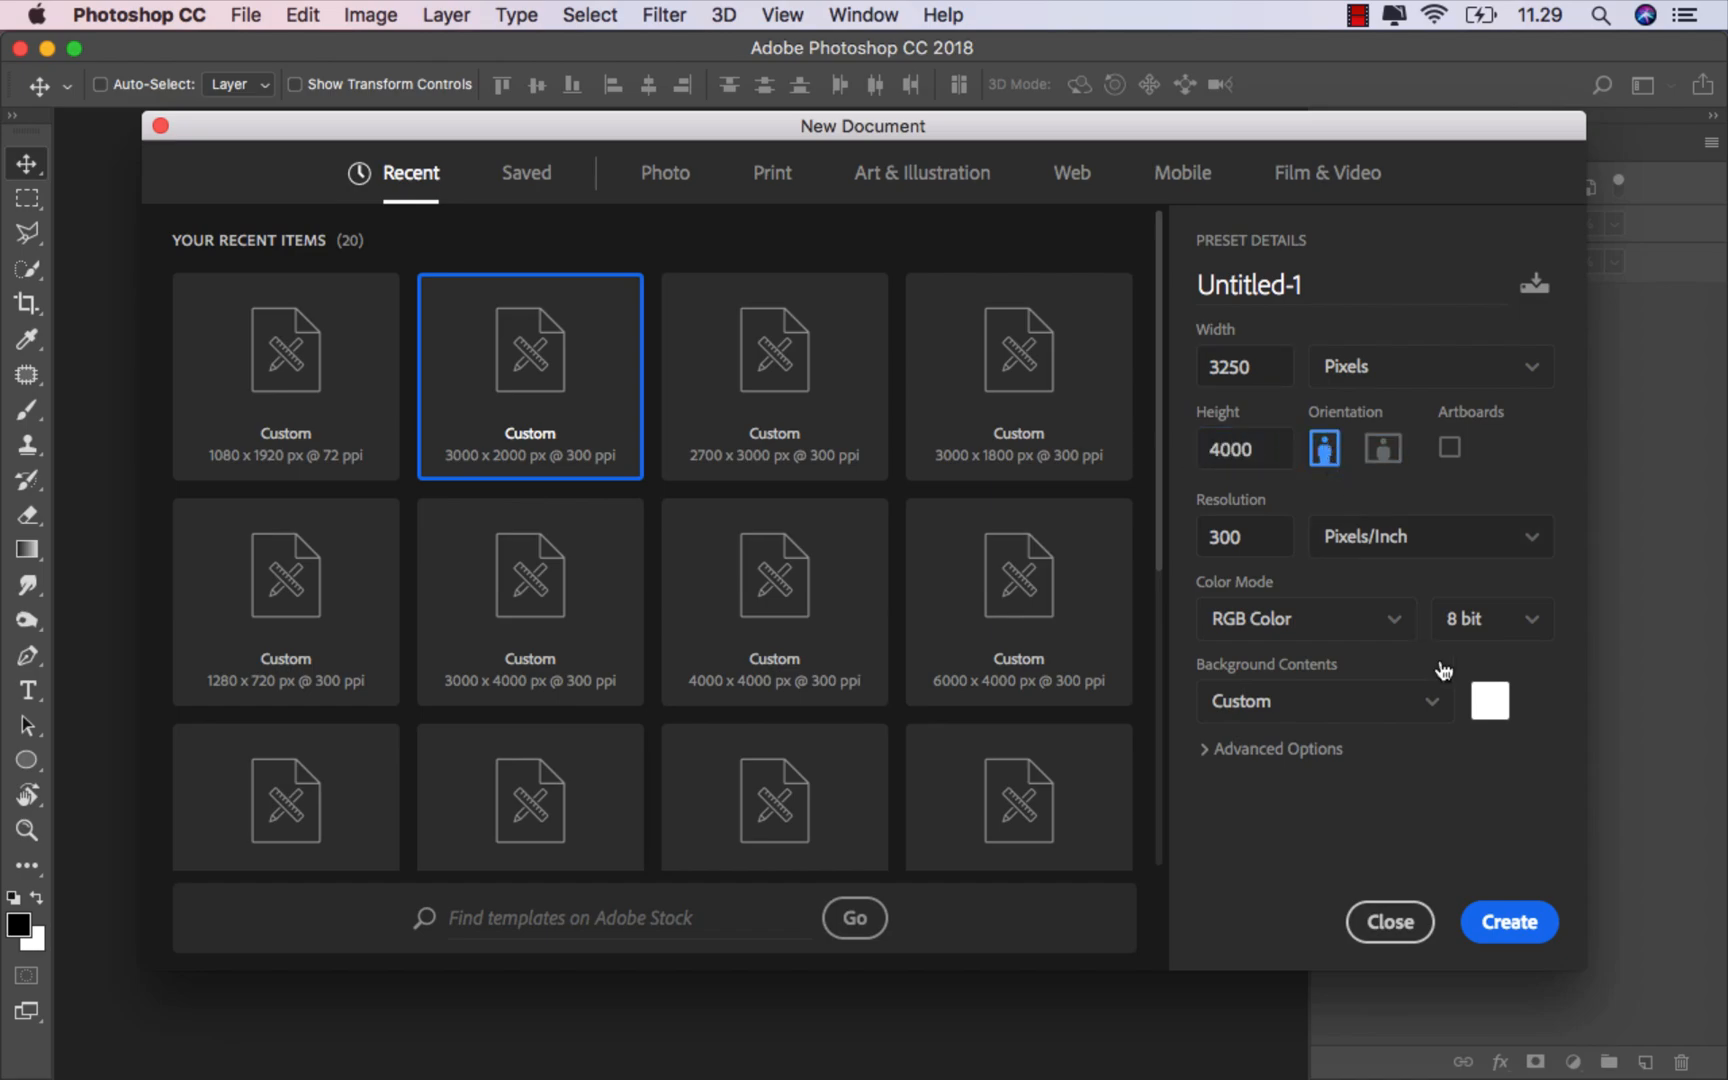
{"action": "left_click", "coordinate": [1502, 925]}
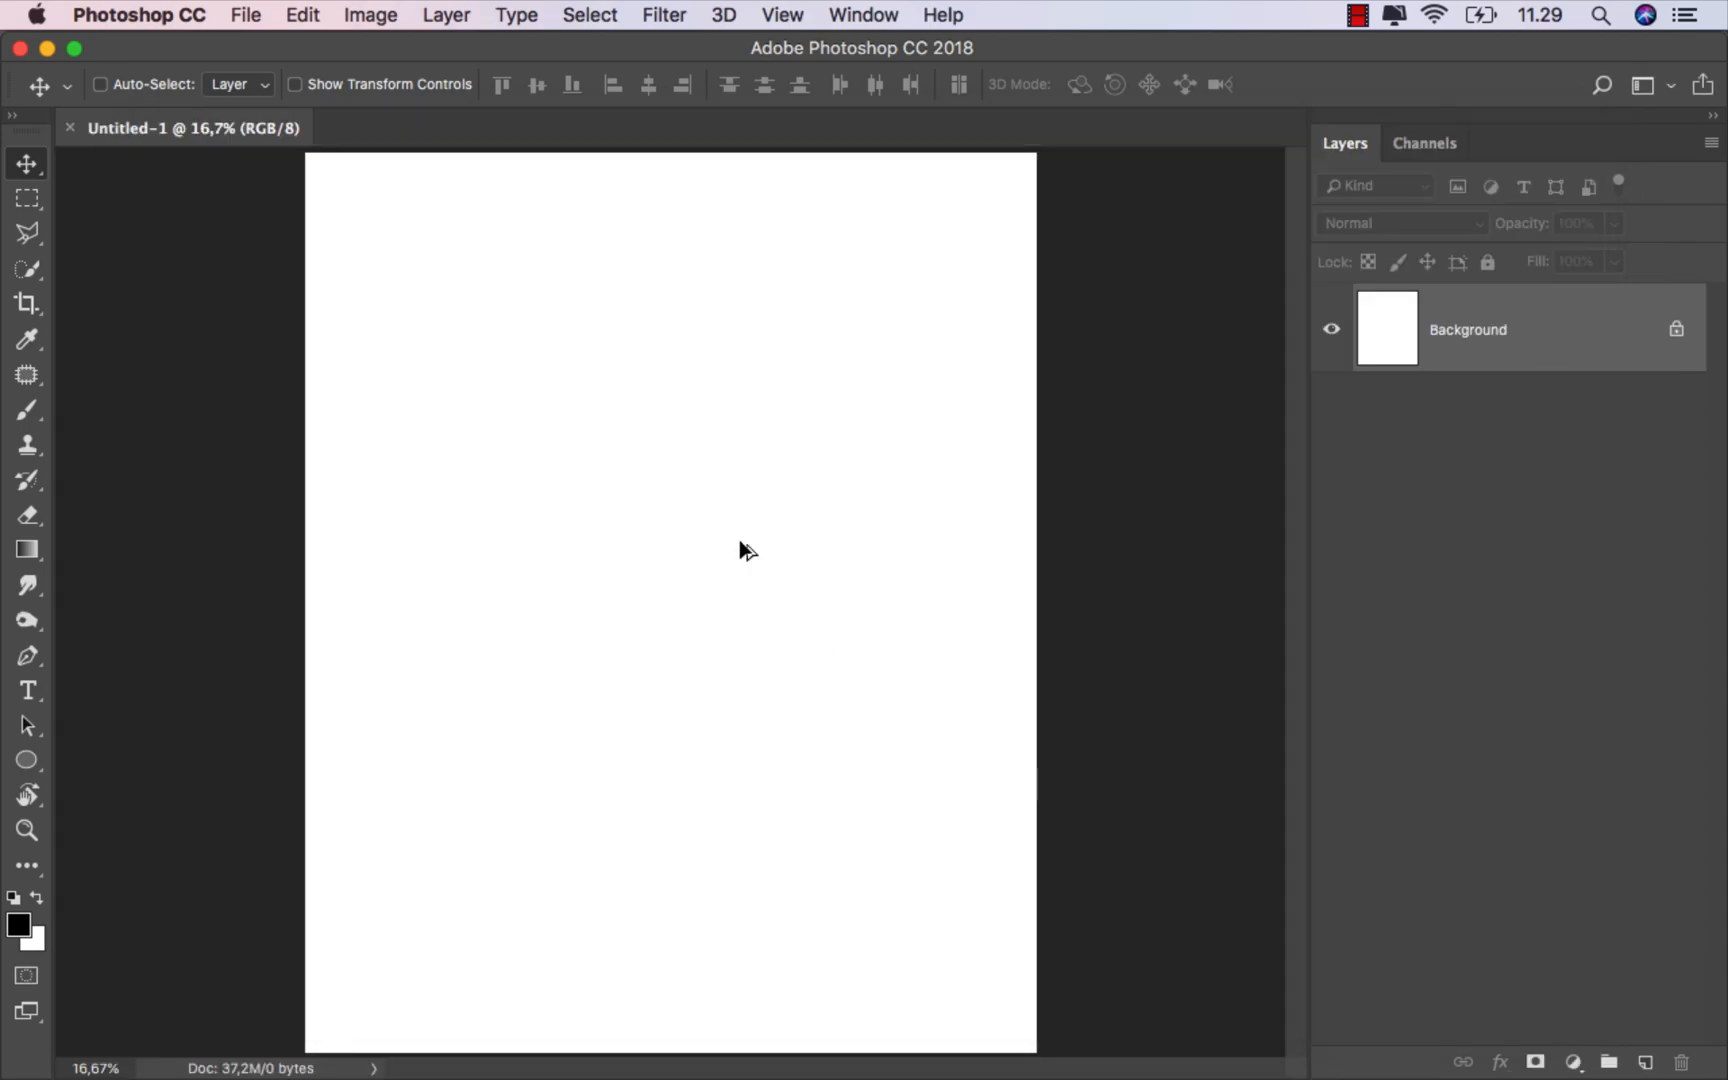
Step: Place the sky-3335585 image into the document and scale it up to fill the whole canvas
{"action": "scroll", "coordinate": [740, 541], "scroll_direction": "down", "scroll_amount": 3}
{"action": "scroll", "coordinate": [740, 541], "scroll_direction": "up", "scroll_amount": 3}
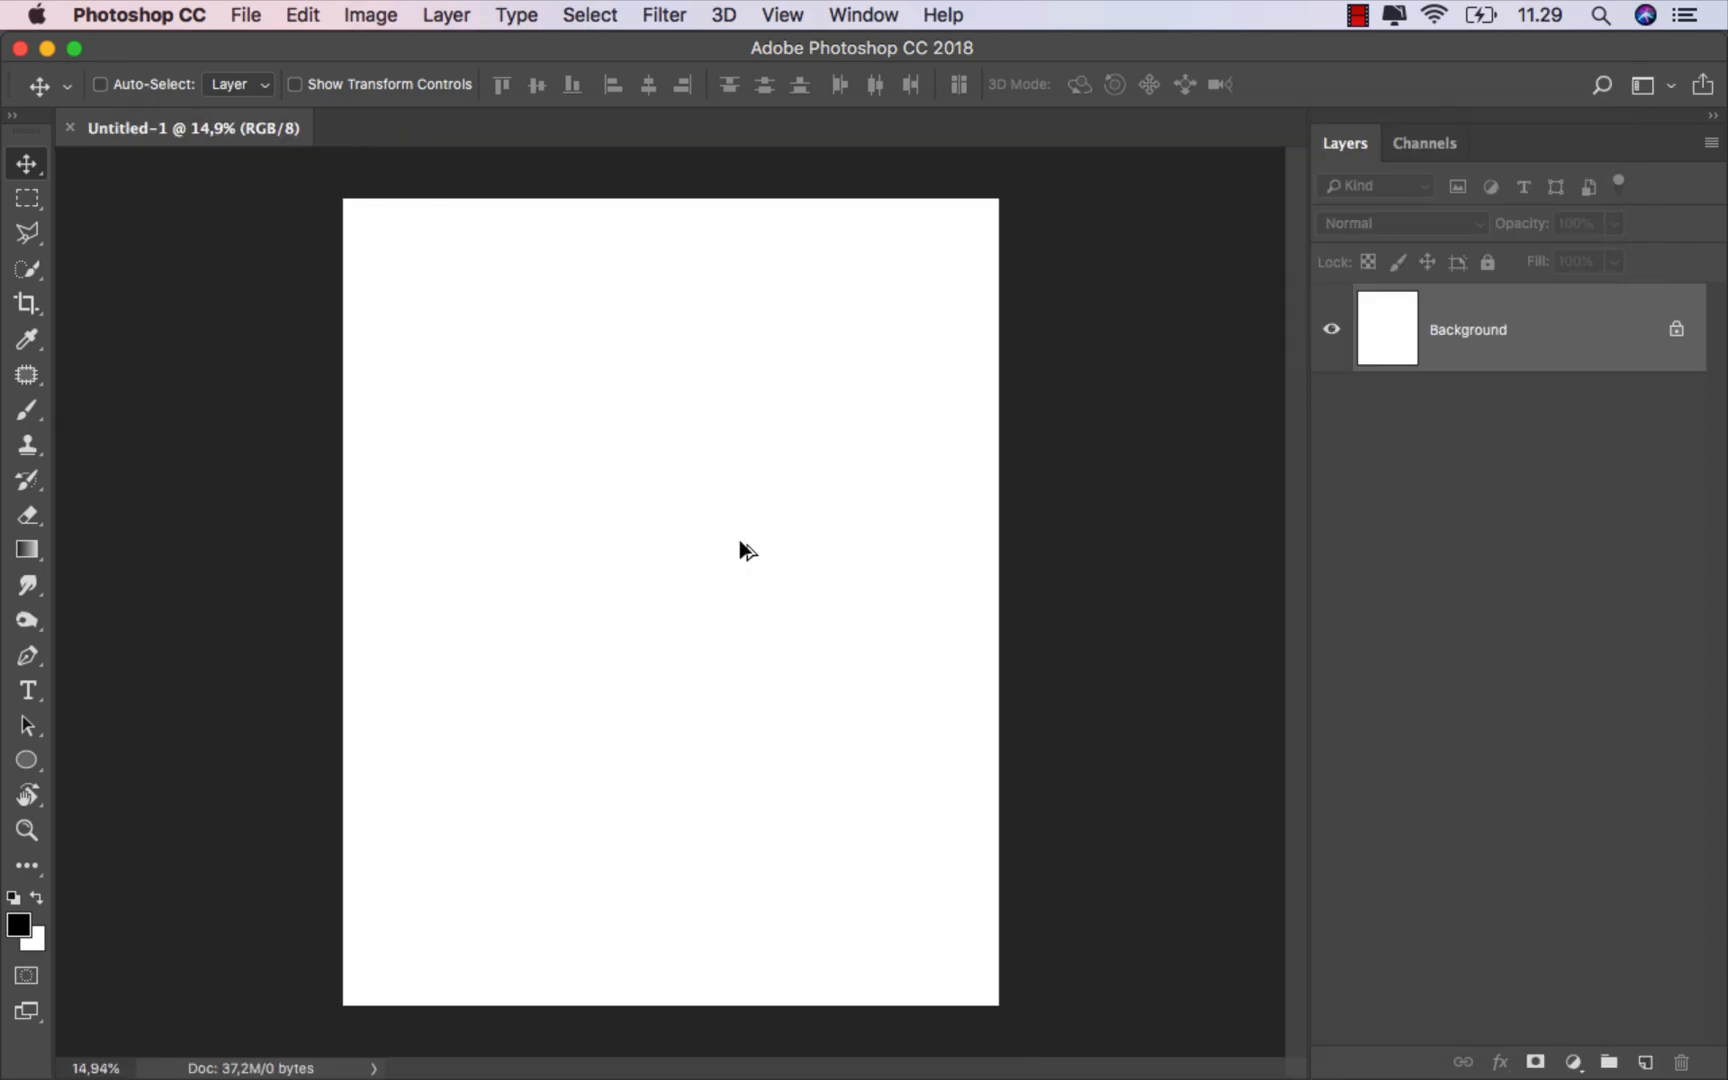
{"action": "scroll", "coordinate": [740, 541], "scroll_direction": "up", "scroll_amount": 1}
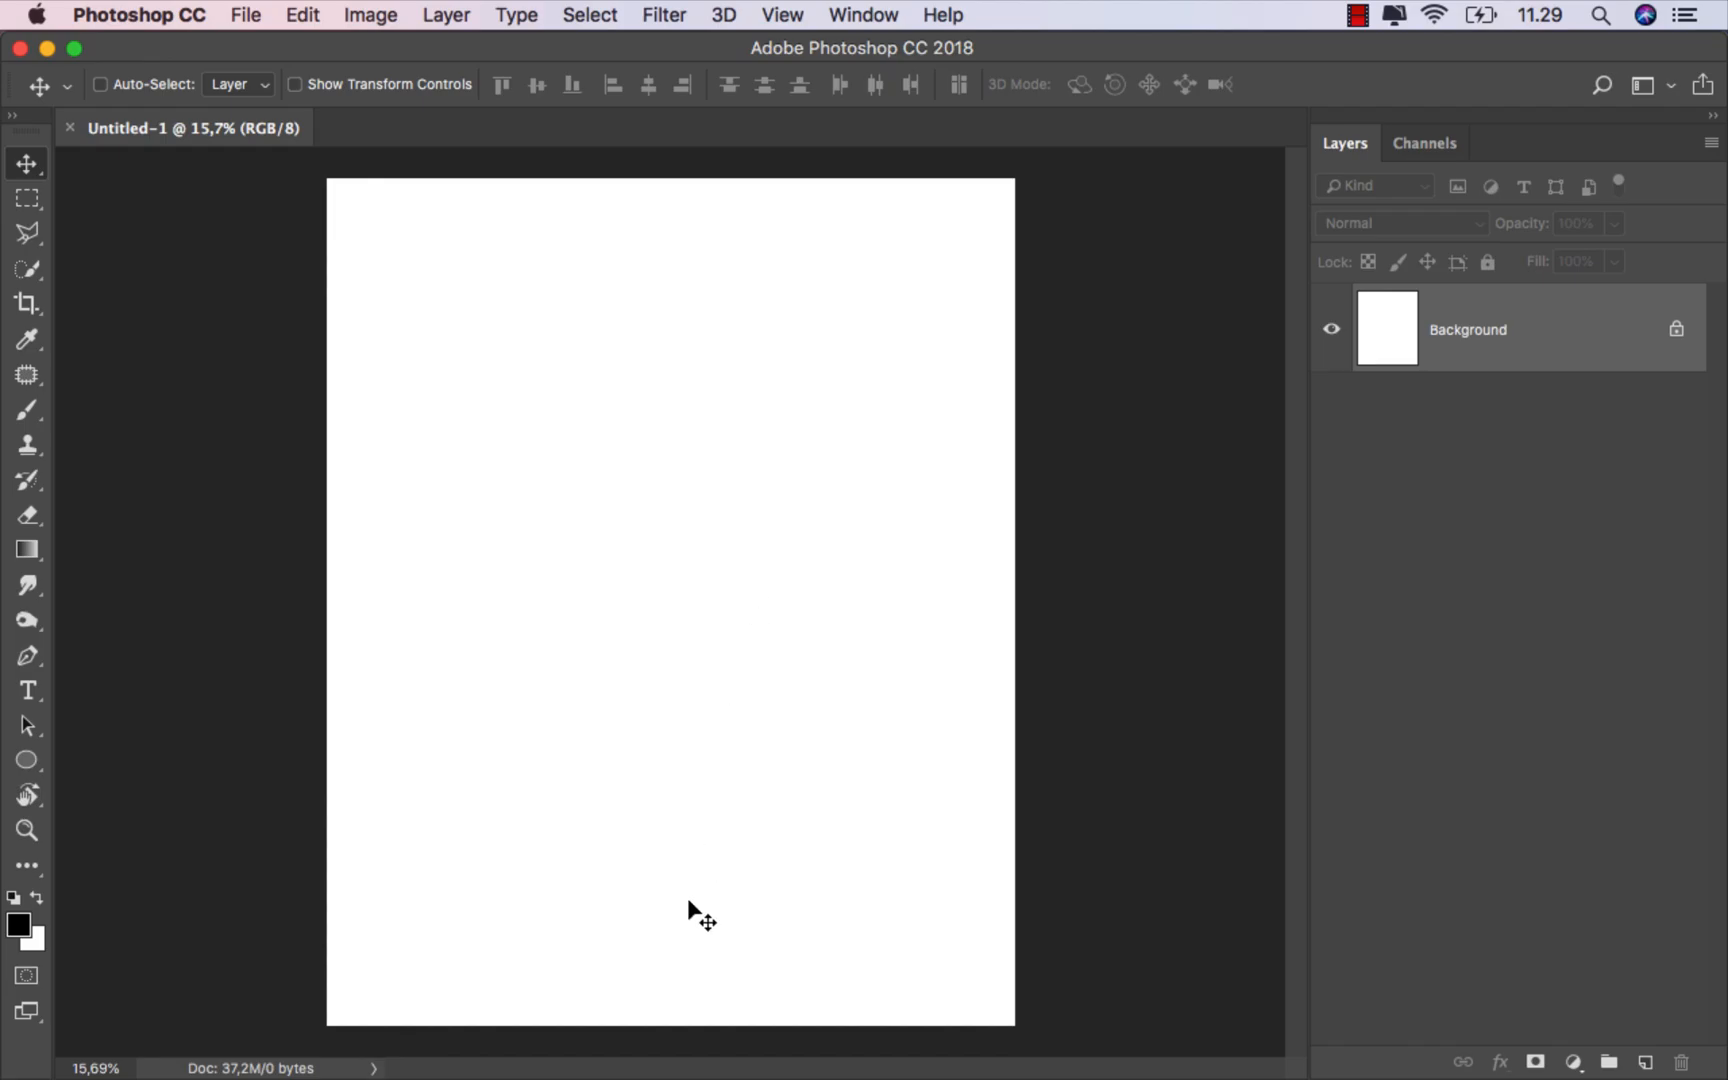
{"action": "left_click", "coordinate": [630, 1028]}
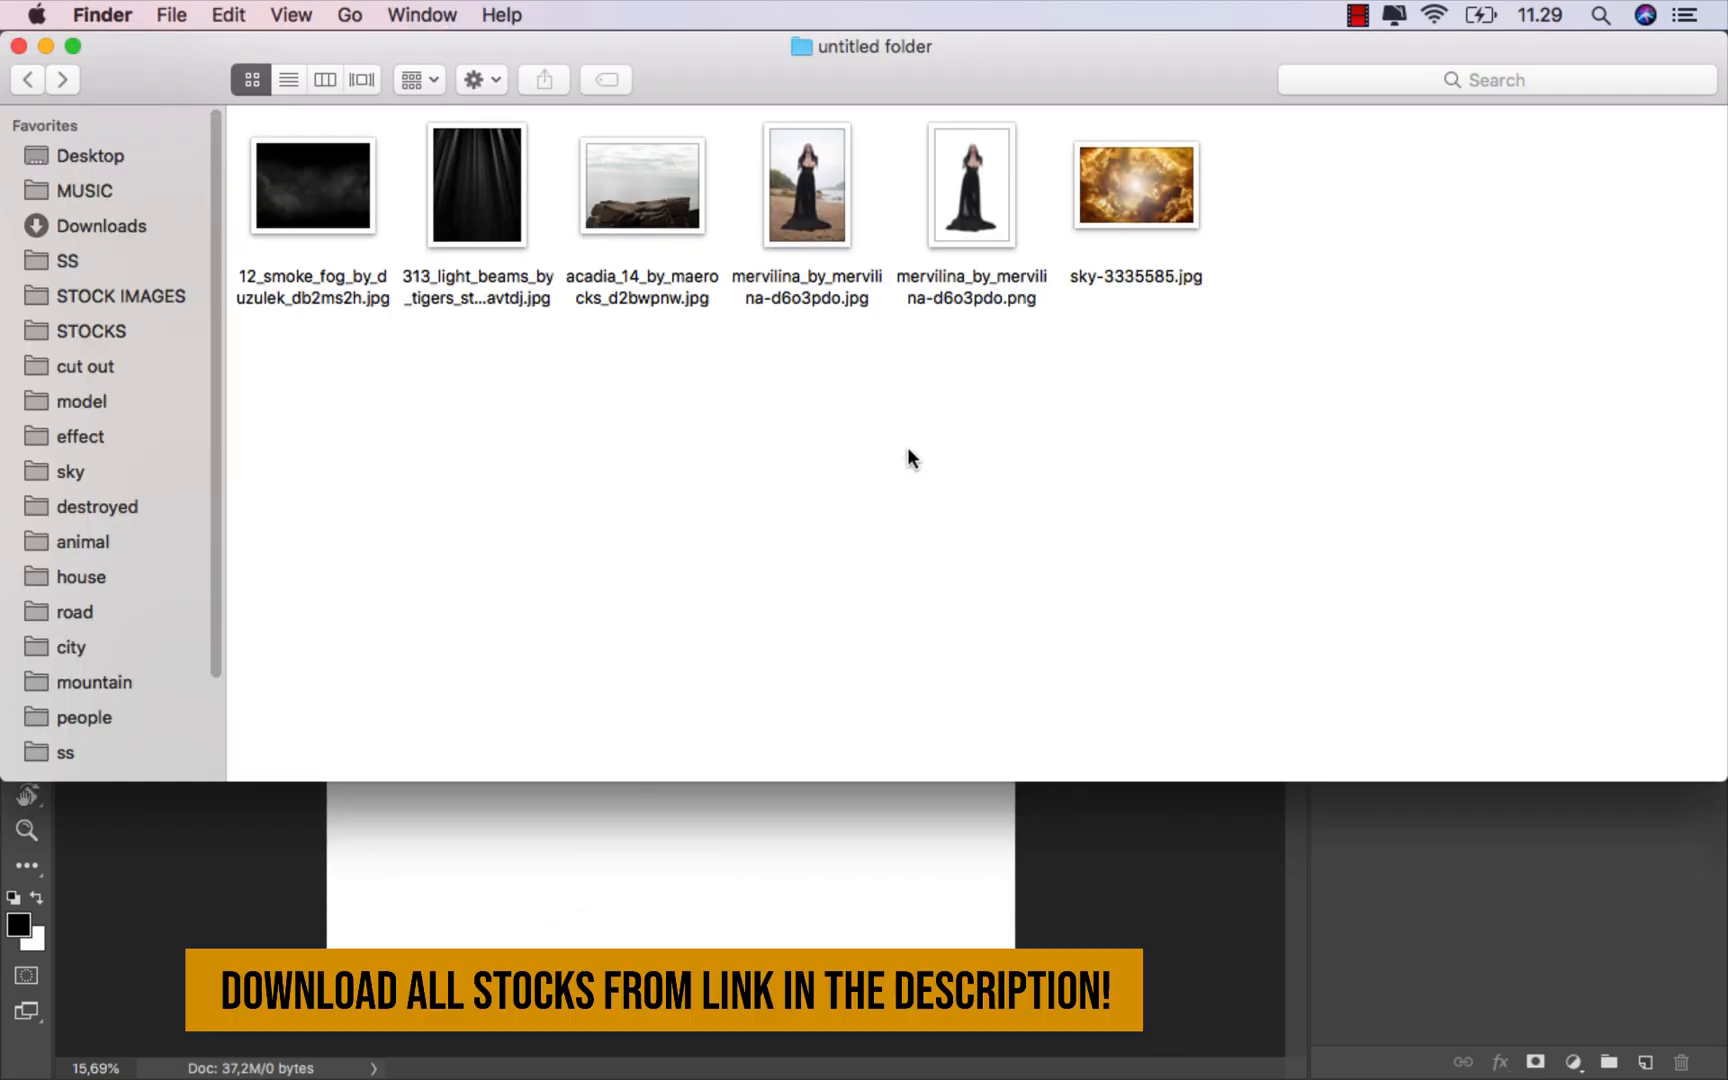
{"action": "left_click_drag", "start_coordinate": [1136, 185], "coordinate": [629, 470]}
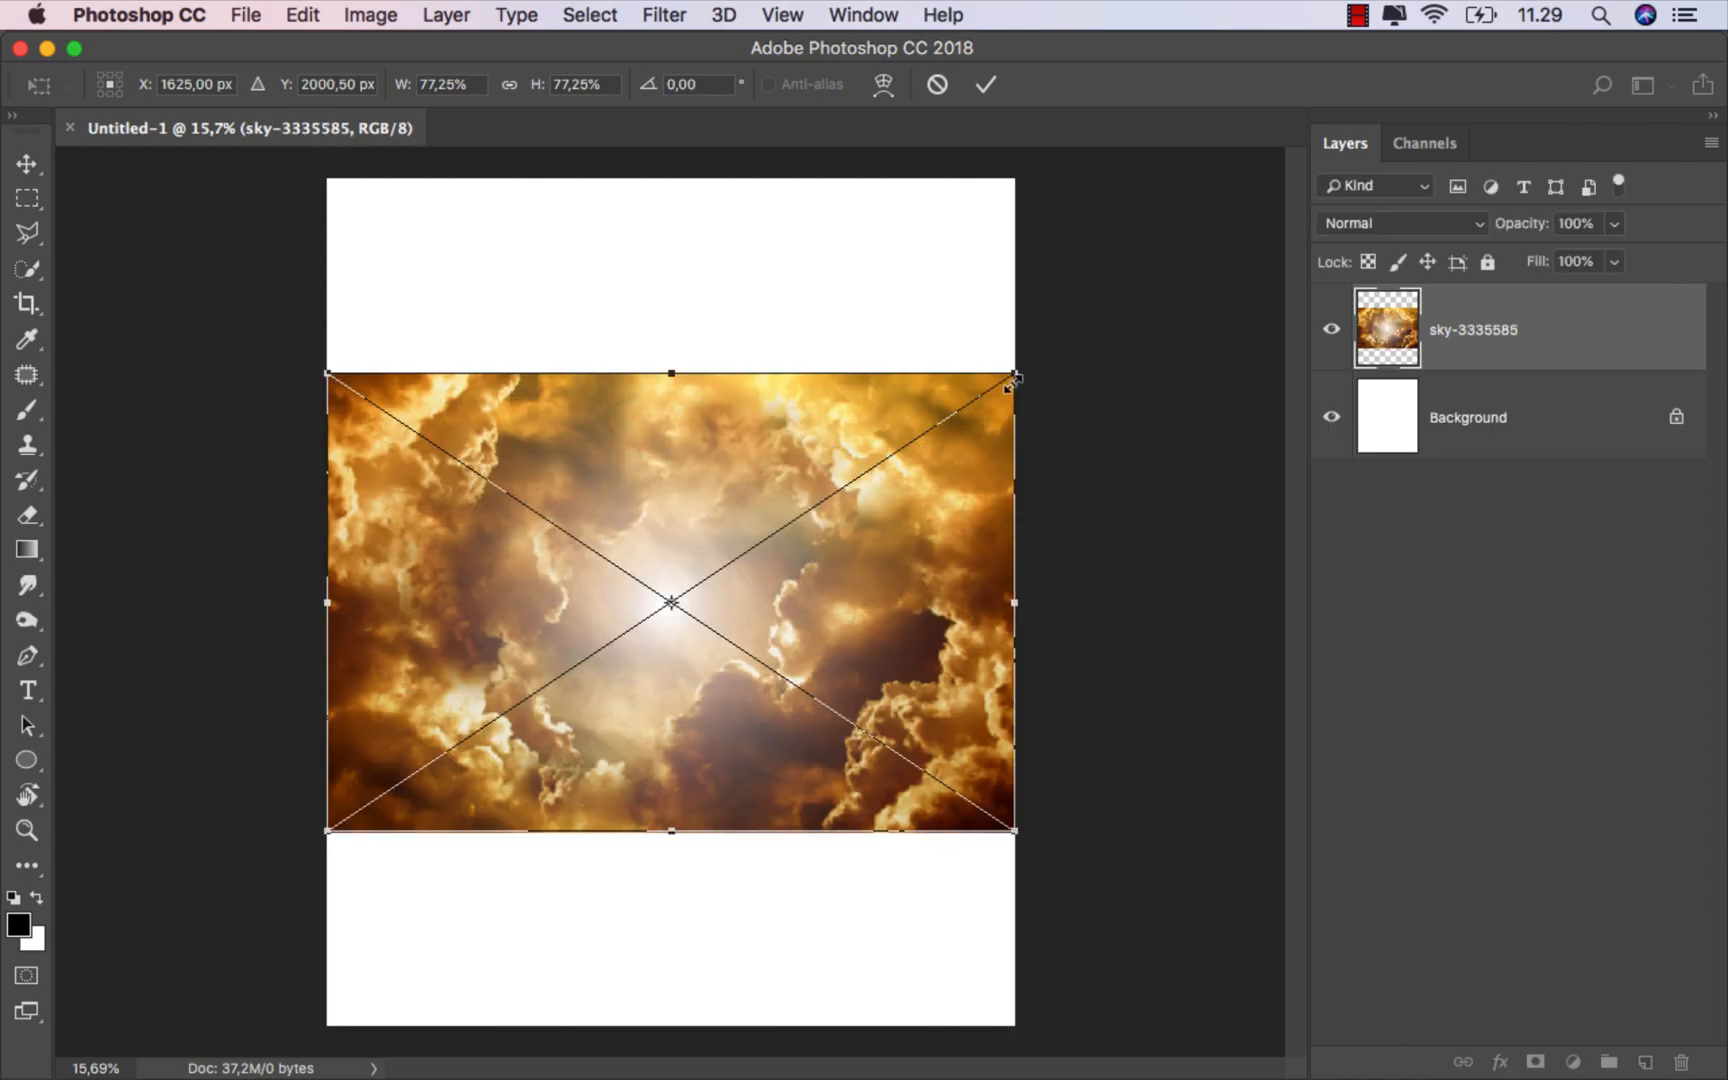
{"action": "left_click_drag", "start_coordinate": [1012, 383], "coordinate": [1247, 85]}
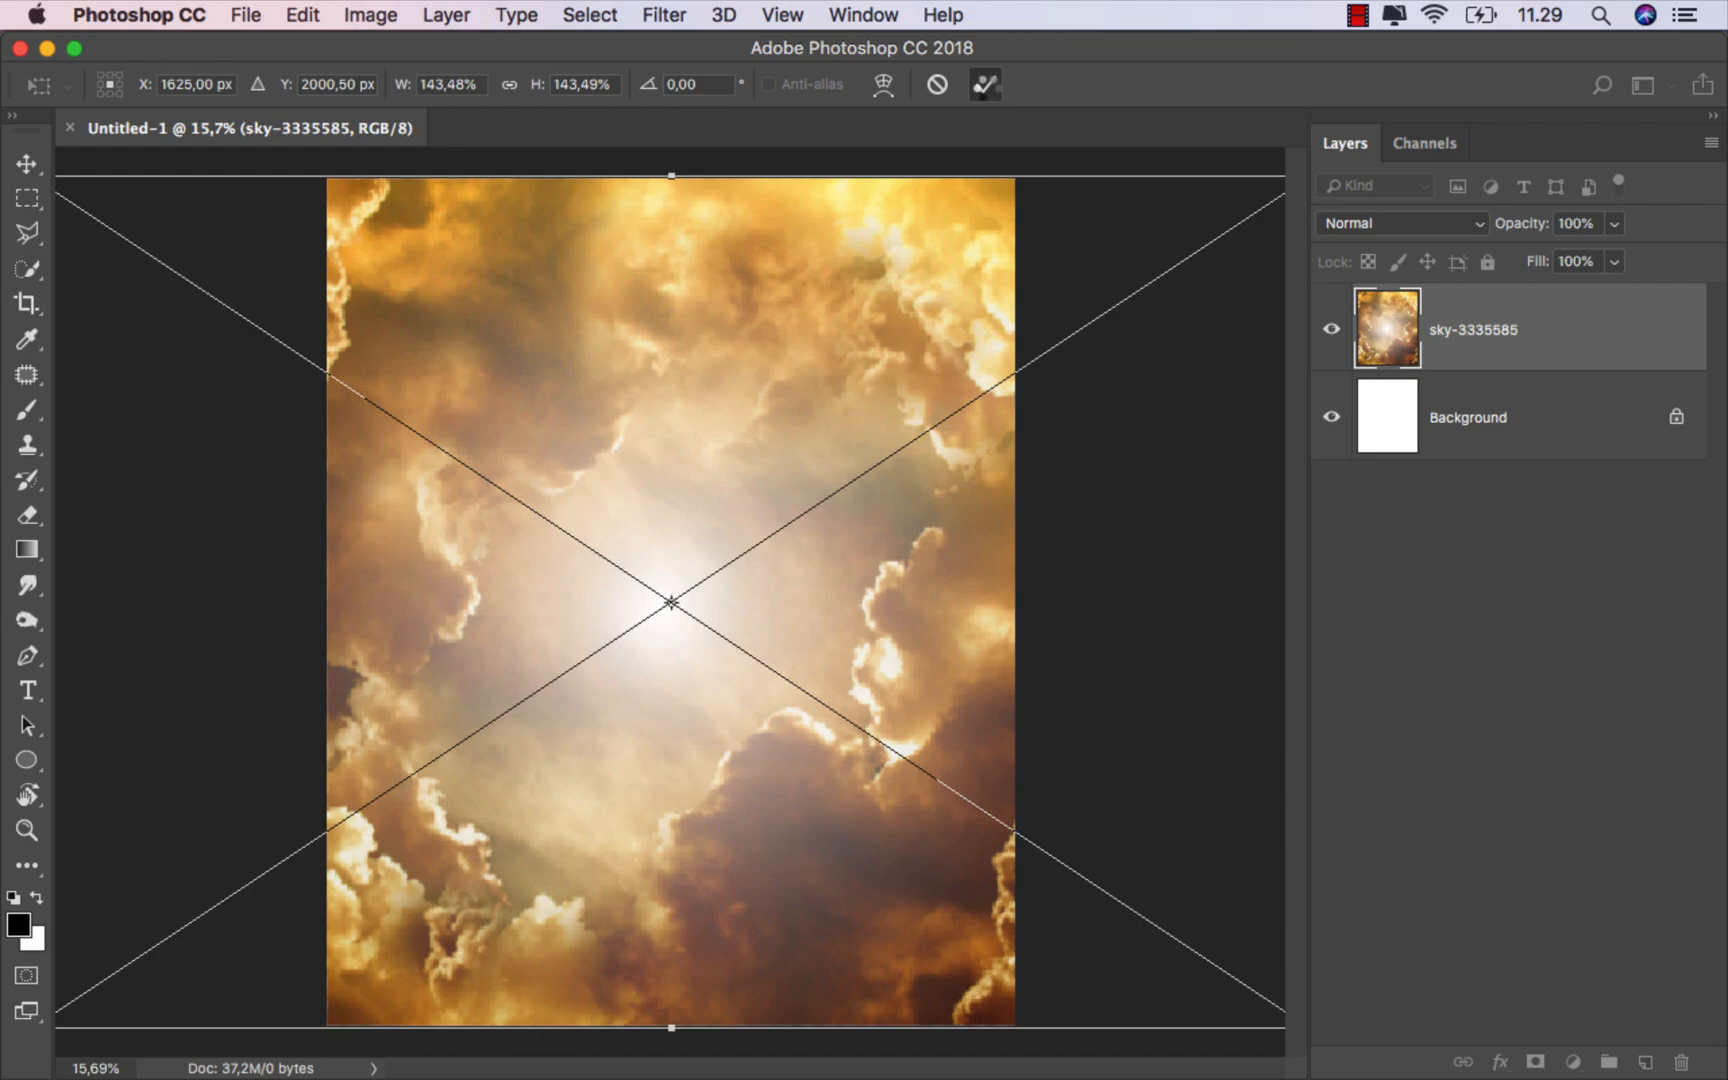
{"action": "left_click", "coordinate": [985, 84]}
{"action": "left_click_drag", "start_coordinate": [738, 301], "coordinate": [701, 297]}
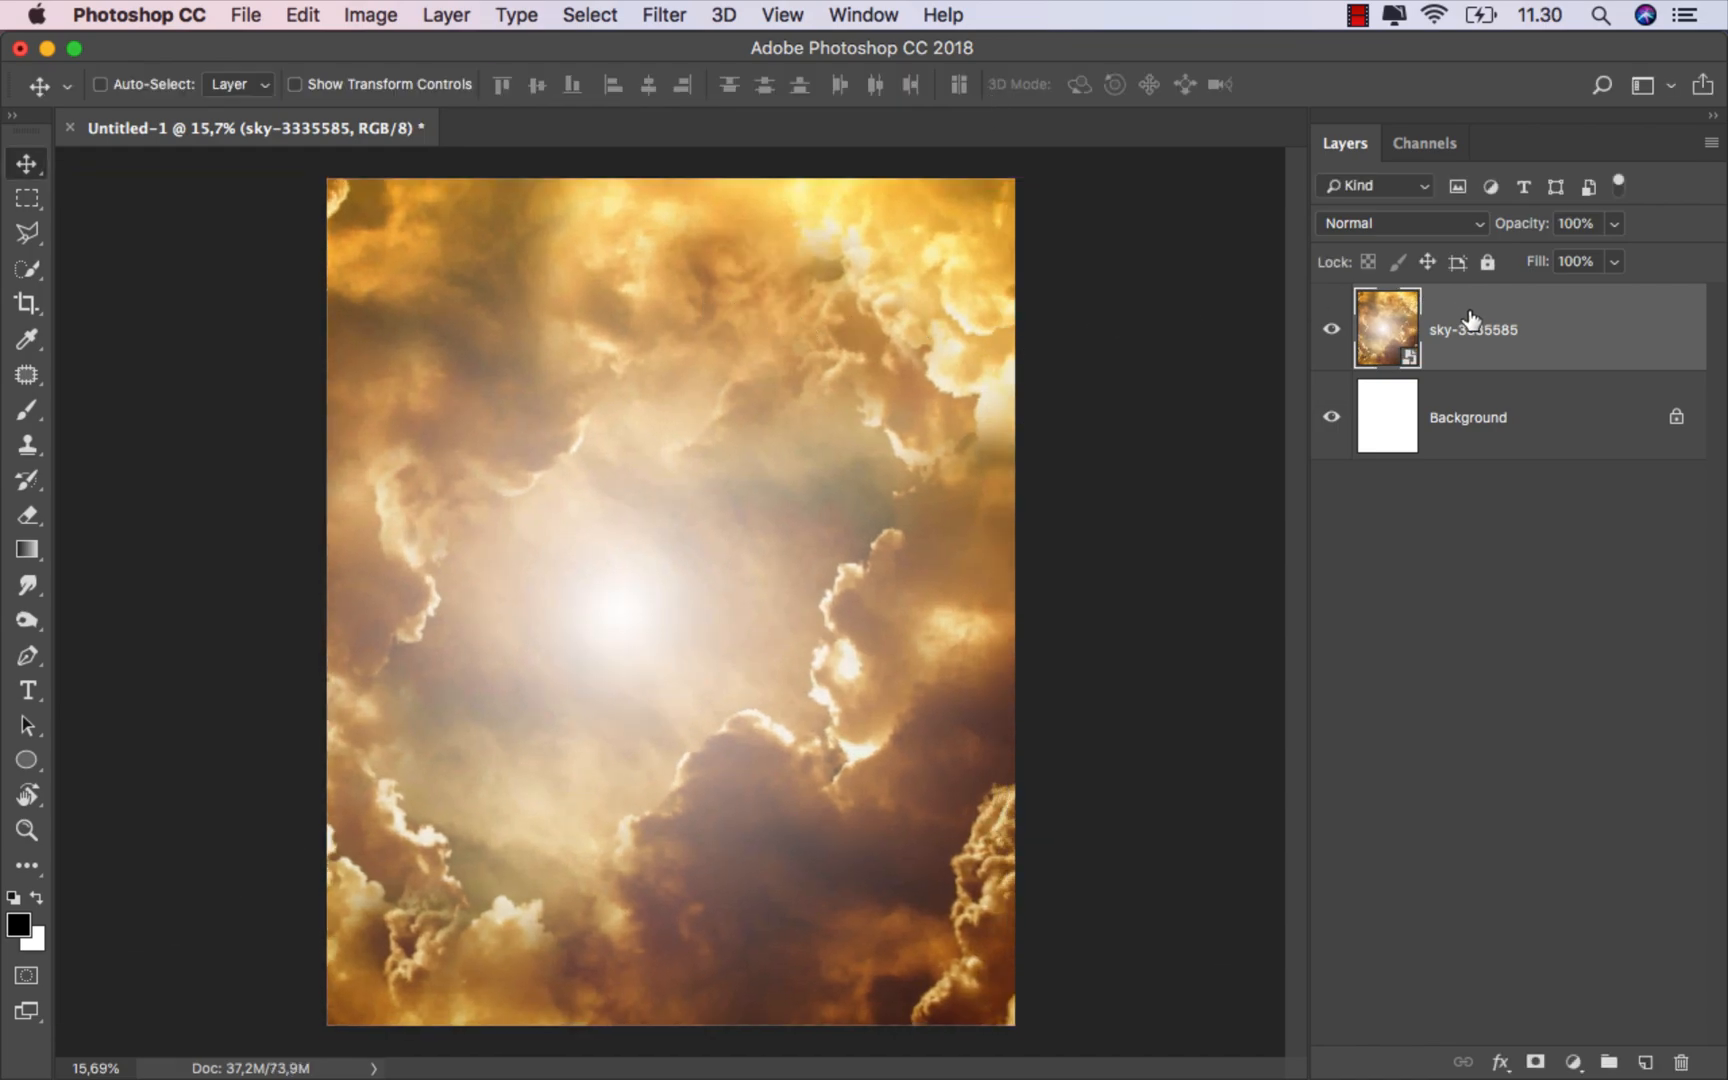
Step: Apply a Gaussian Blur with an 8 pixel radius to the sky layer
{"action": "left_click", "coordinate": [664, 15]}
{"action": "mouse_move", "coordinate": [966, 364]}
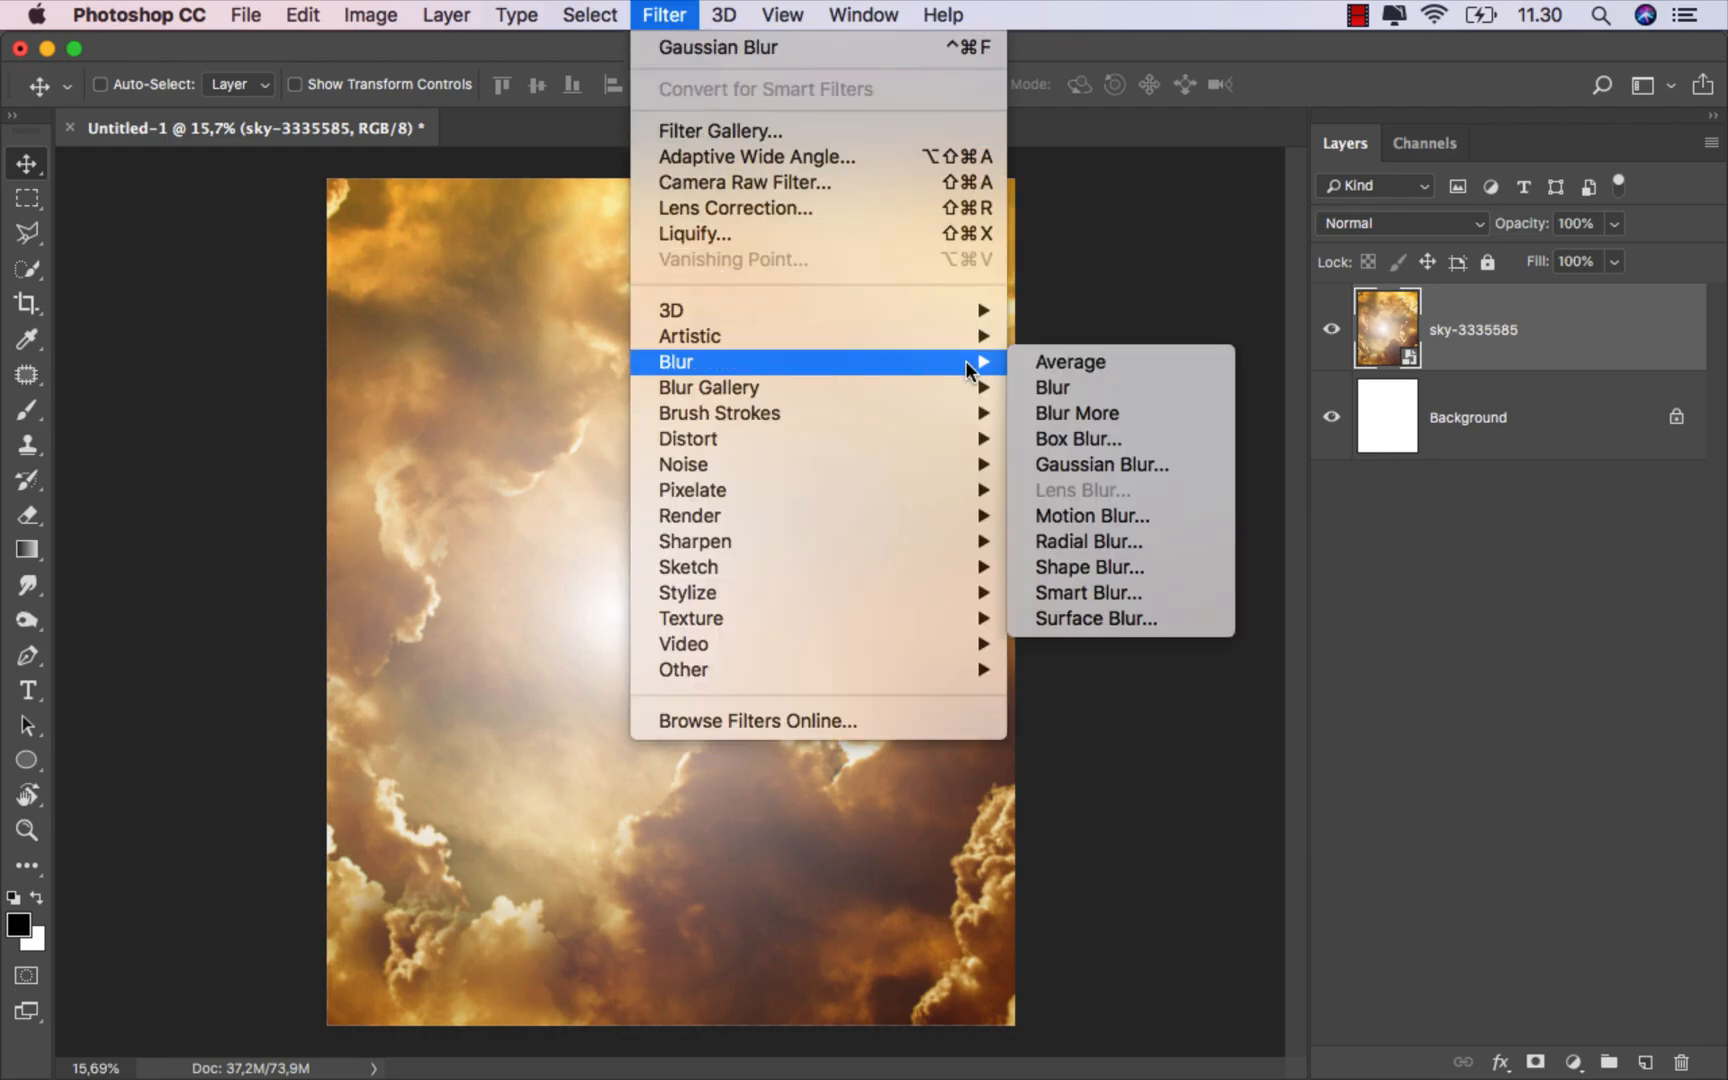
{"action": "left_click", "coordinate": [1065, 464]}
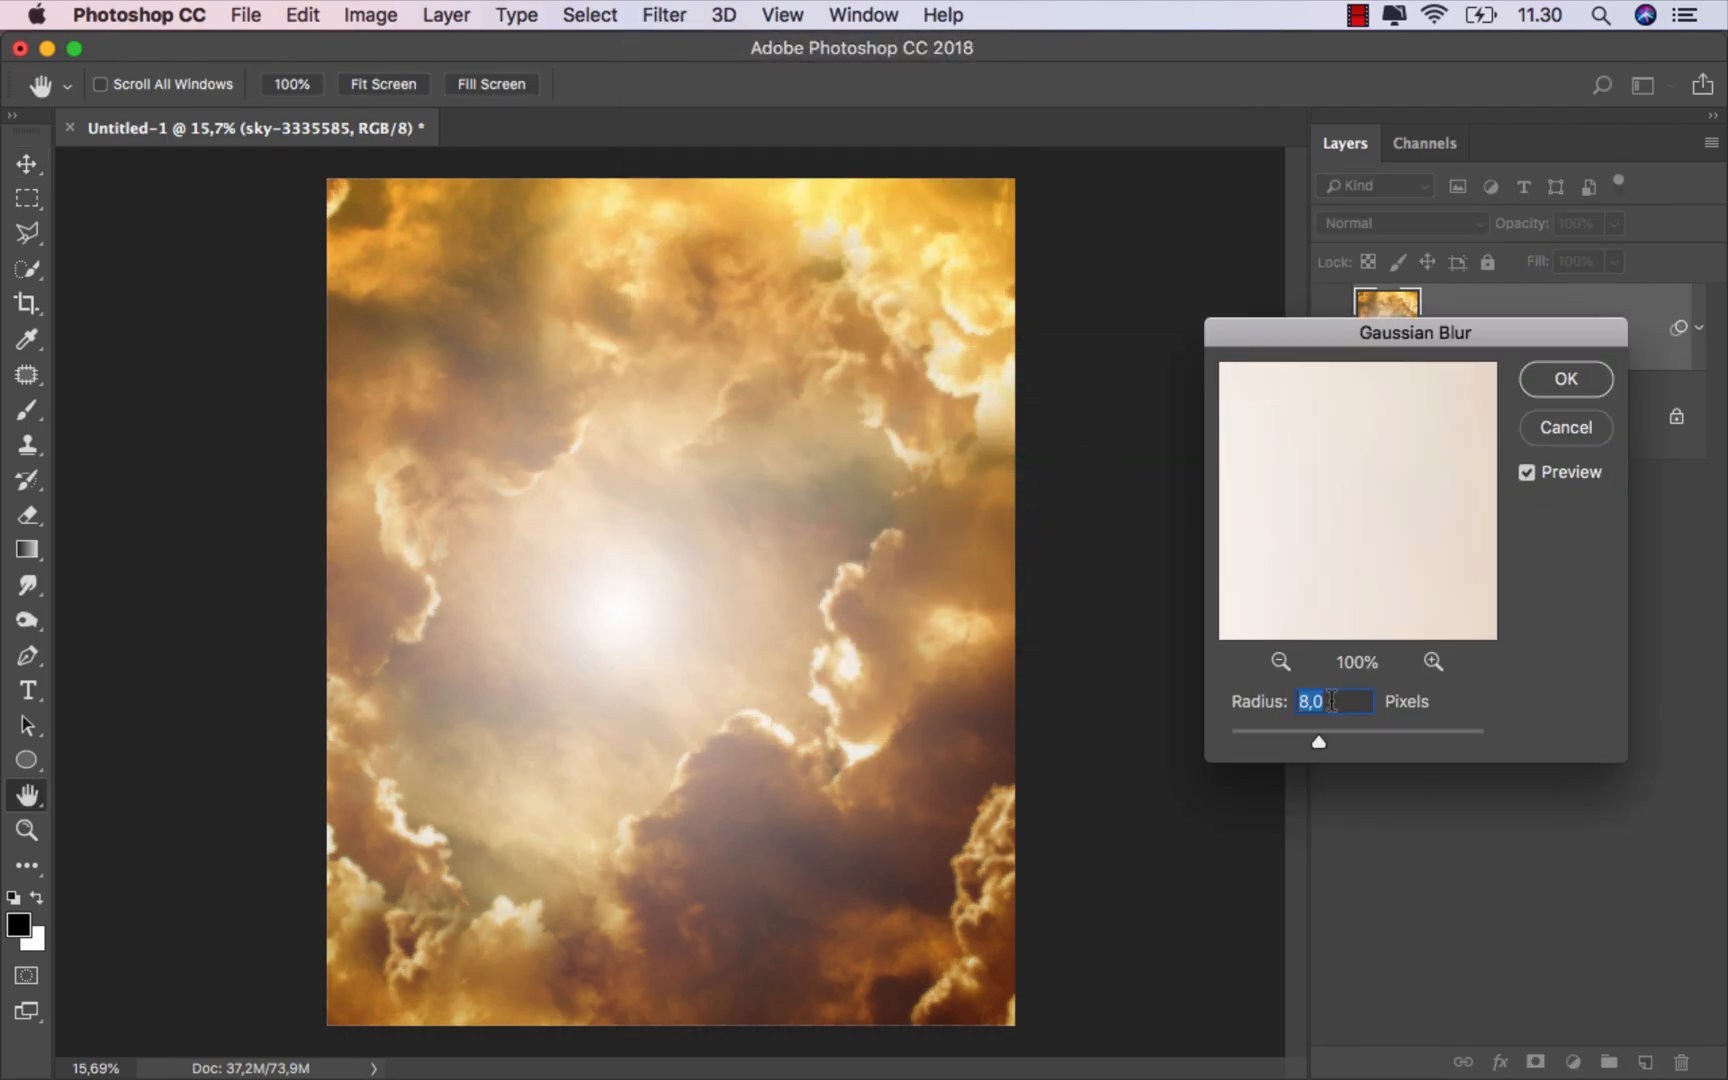
{"action": "left_click", "coordinate": [1331, 702]}
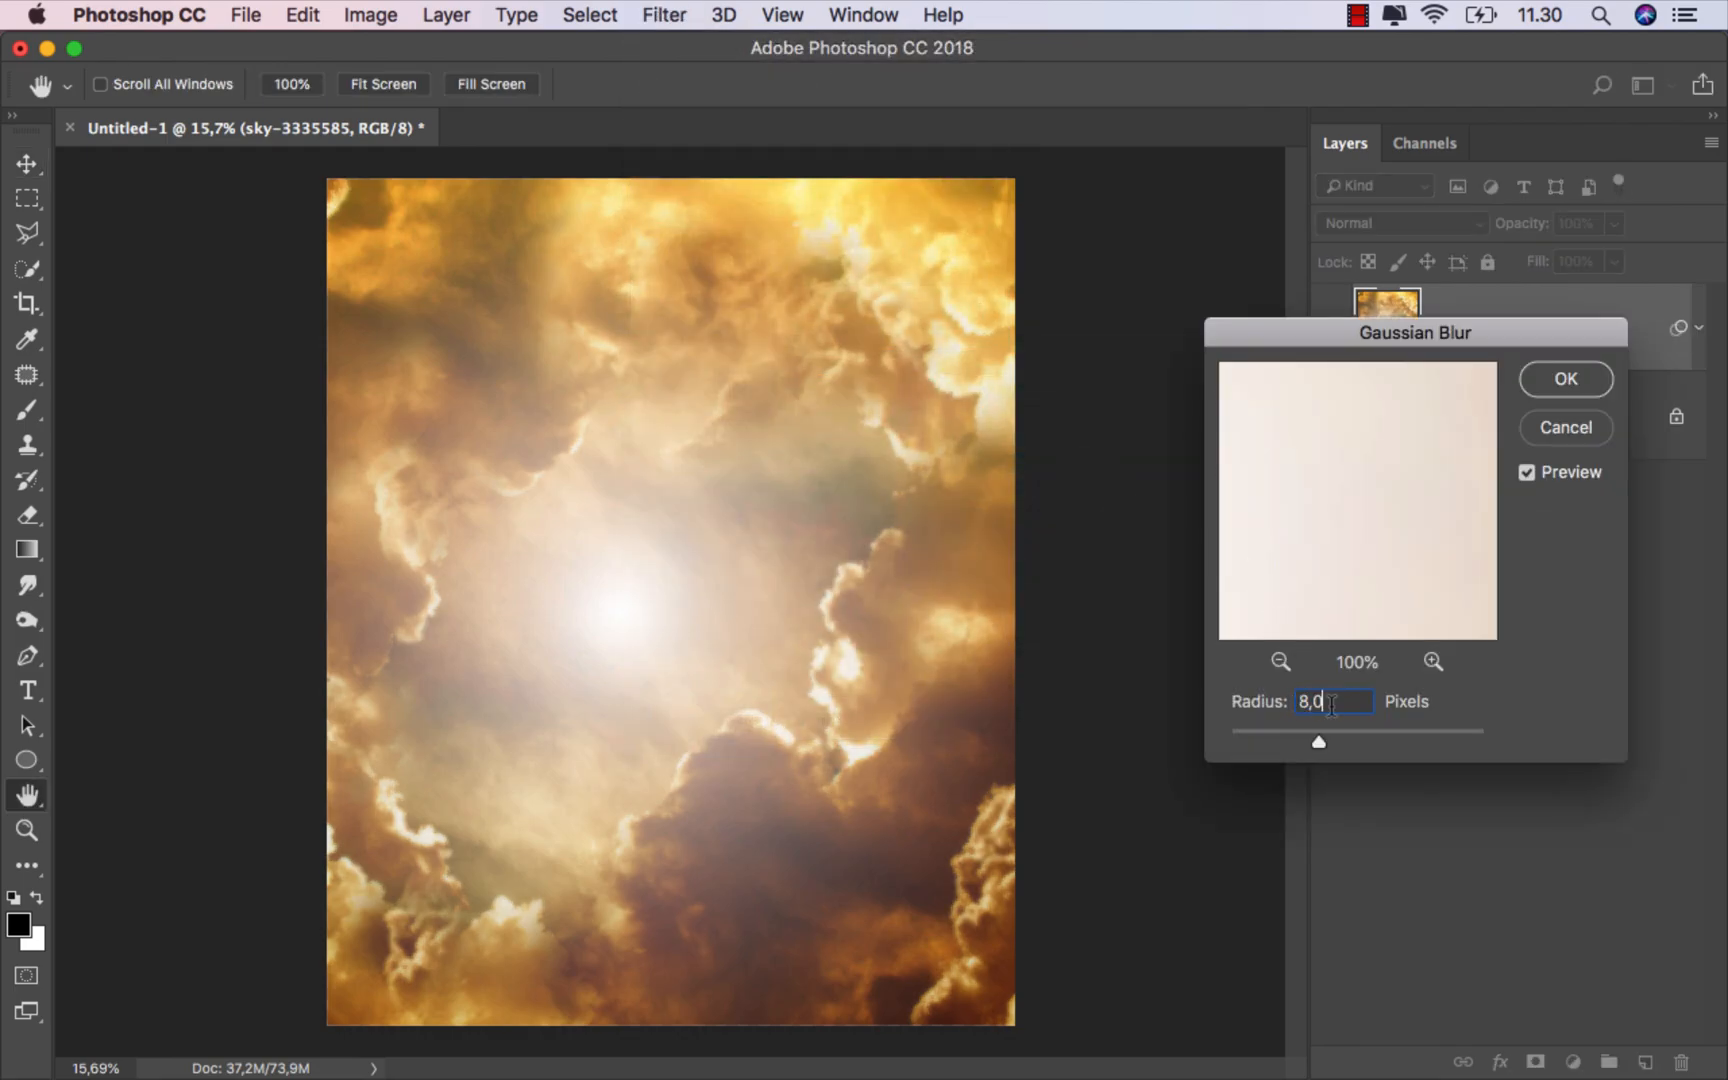
{"action": "left_click", "coordinate": [1548, 388]}
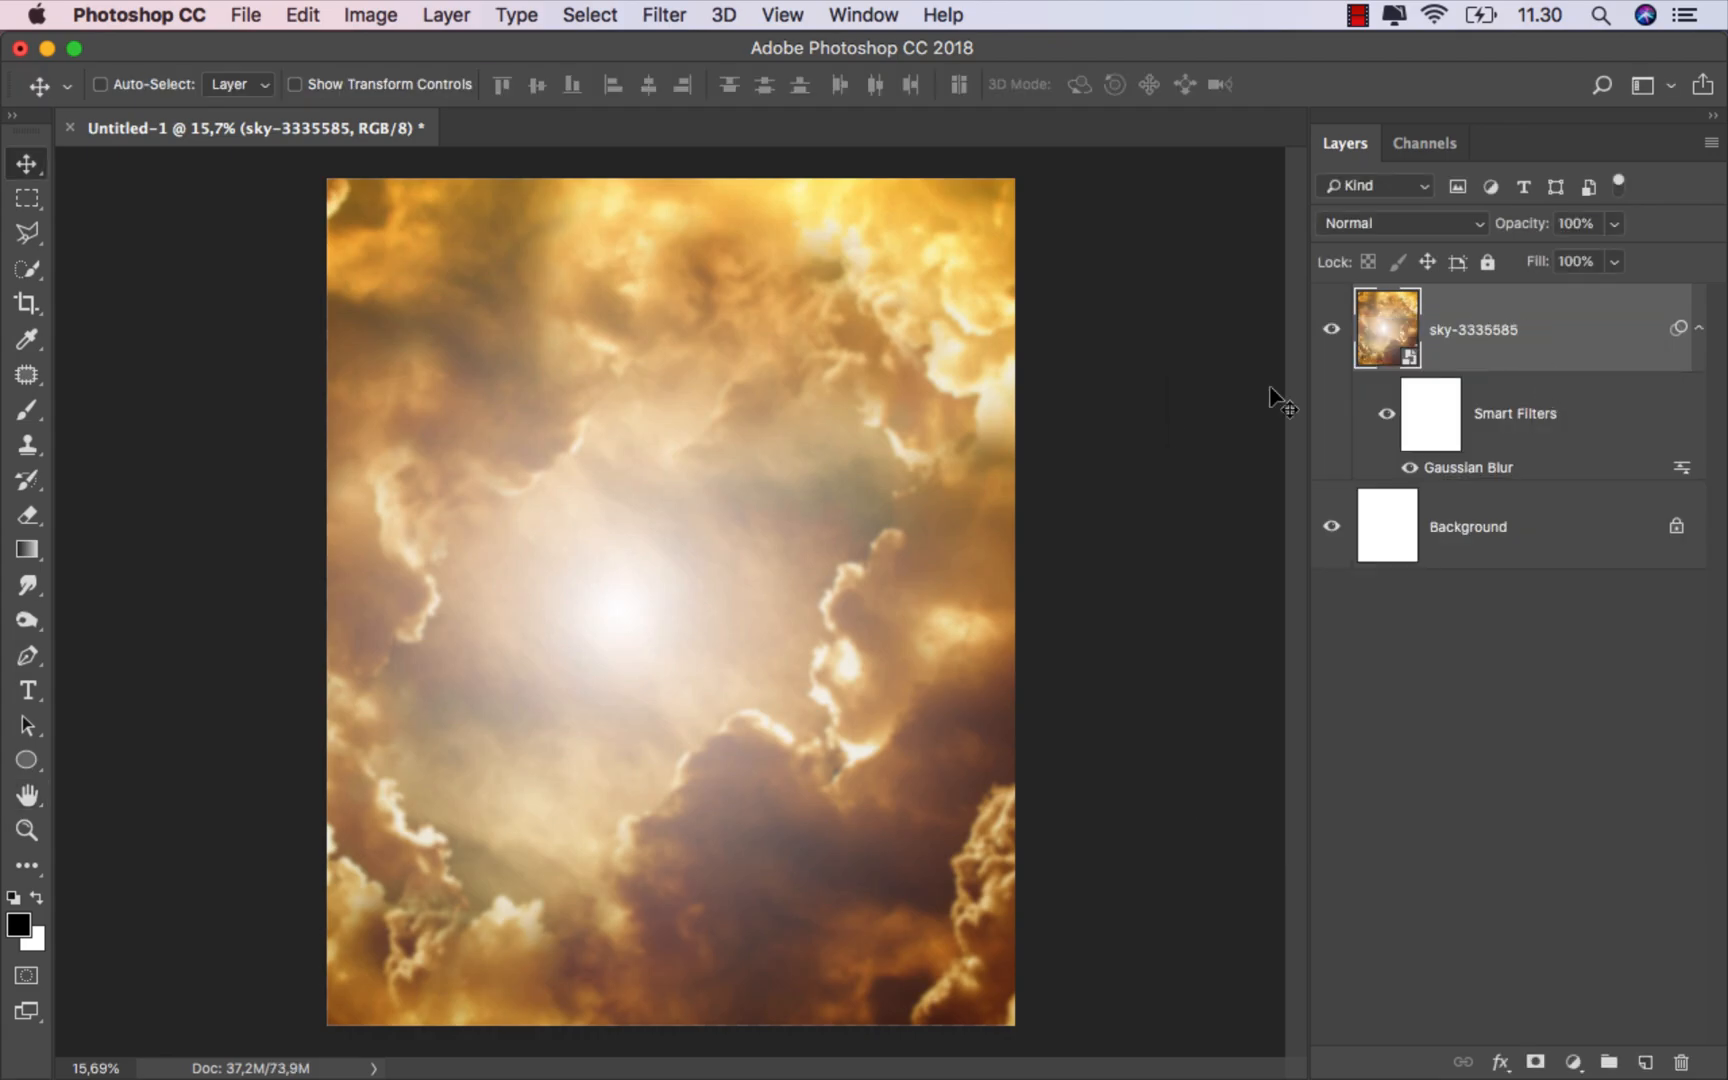
Step: Place the acadia_14 rock image into the document and scale it across the canvas width
{"action": "left_click", "coordinate": [630, 1012]}
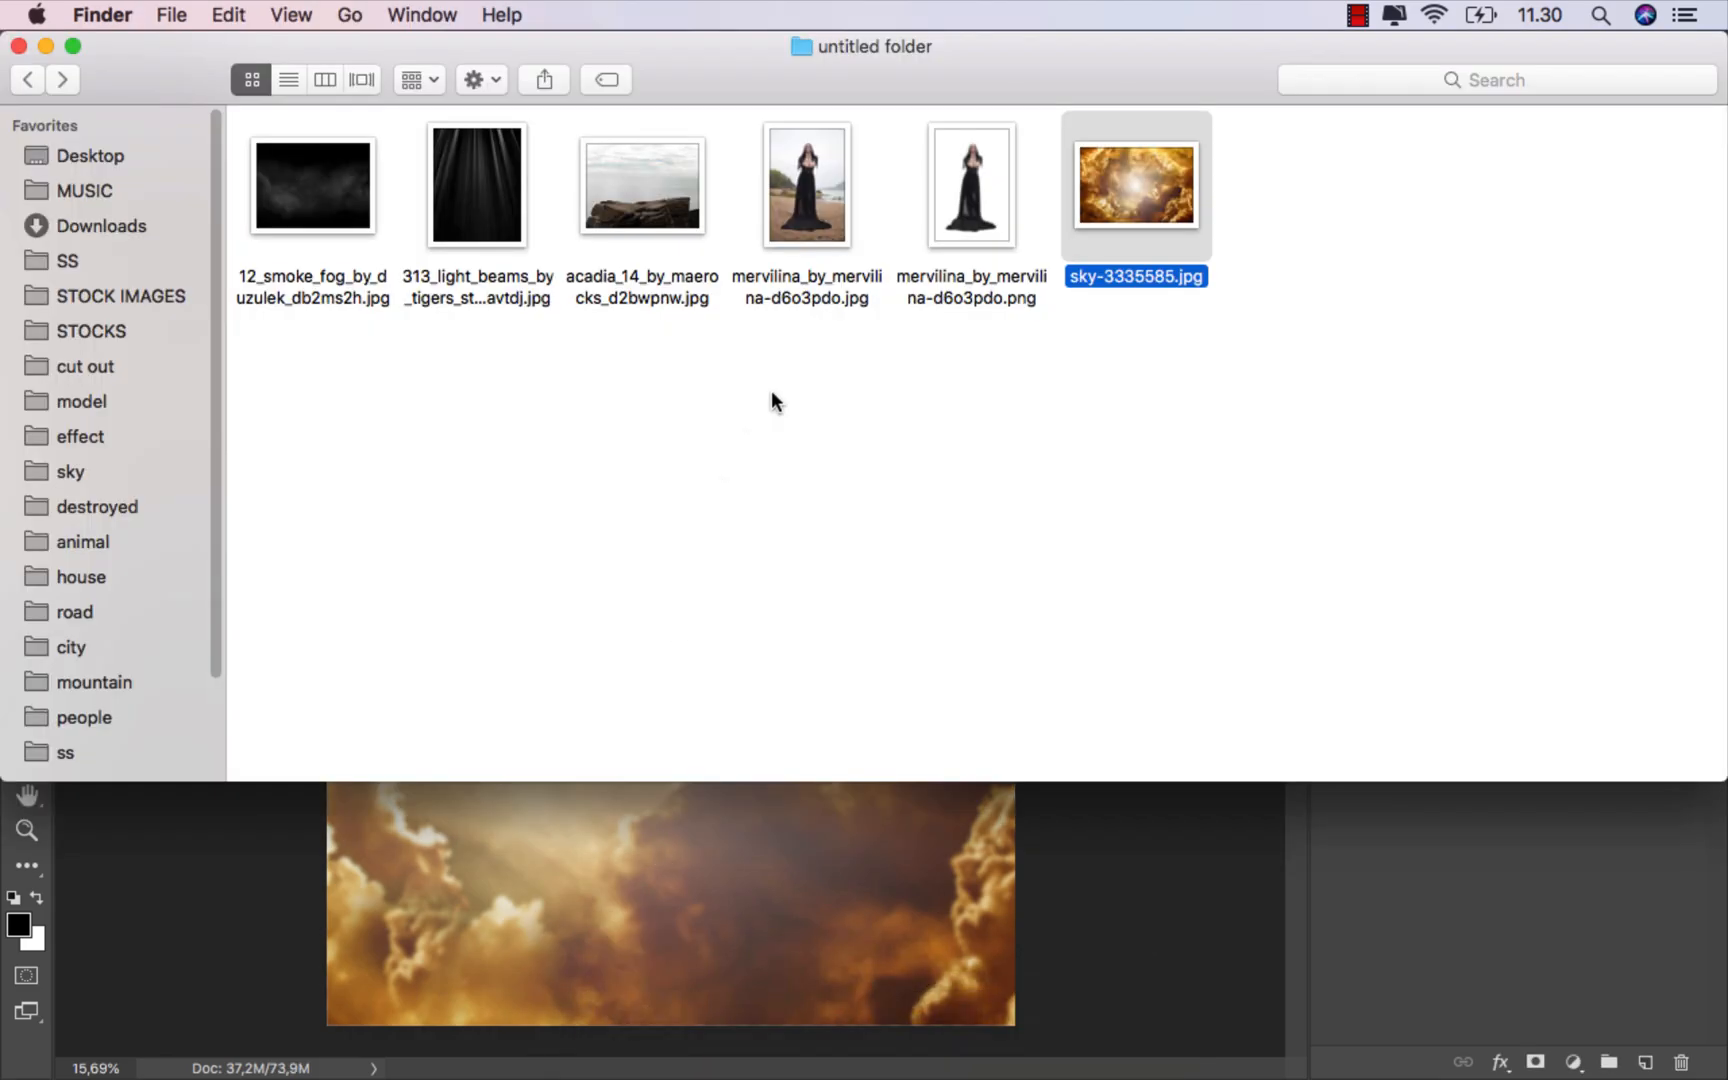
{"action": "left_click", "coordinate": [657, 205]}
{"action": "left_click_drag", "start_coordinate": [657, 205], "coordinate": [696, 805]}
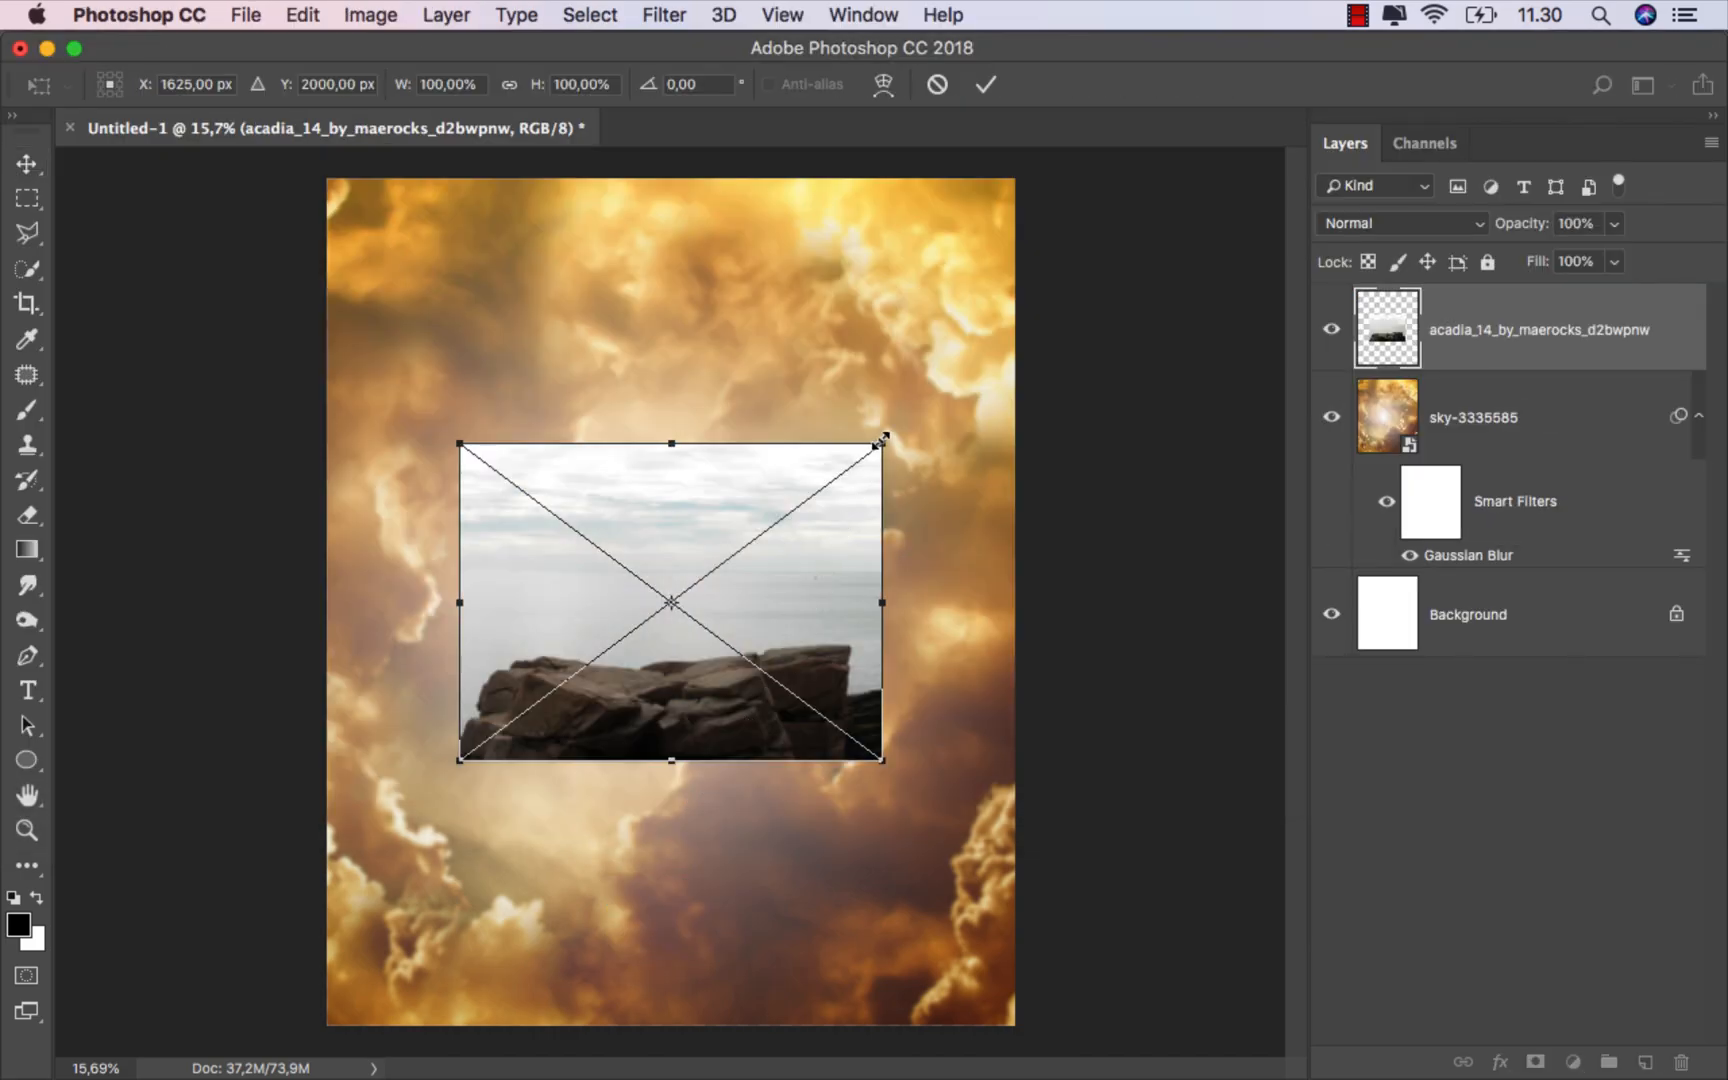
{"action": "left_click_drag", "start_coordinate": [881, 441], "coordinate": [950, 258]}
{"action": "left_click", "coordinate": [986, 84]}
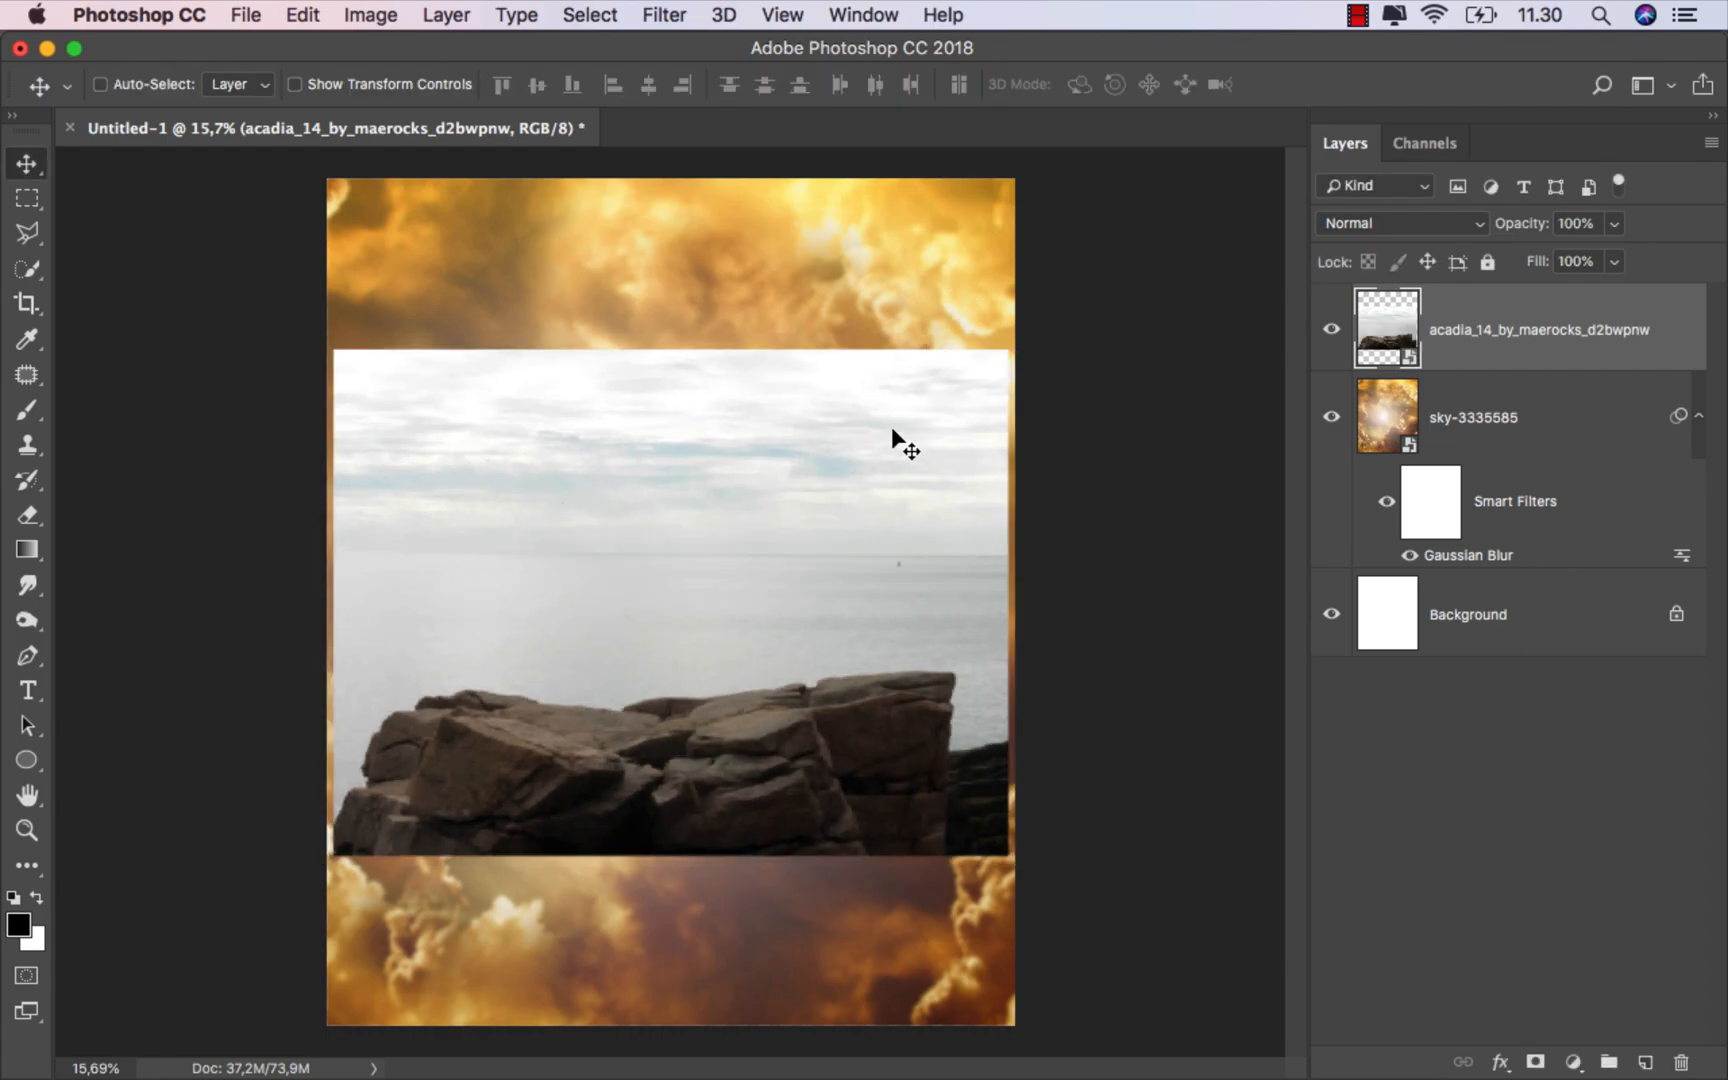
Step: With the Pen tool, trace a path along the left edge and top outline of the rocks
{"action": "scroll", "coordinate": [594, 871], "scroll_direction": "up", "scroll_amount": 3}
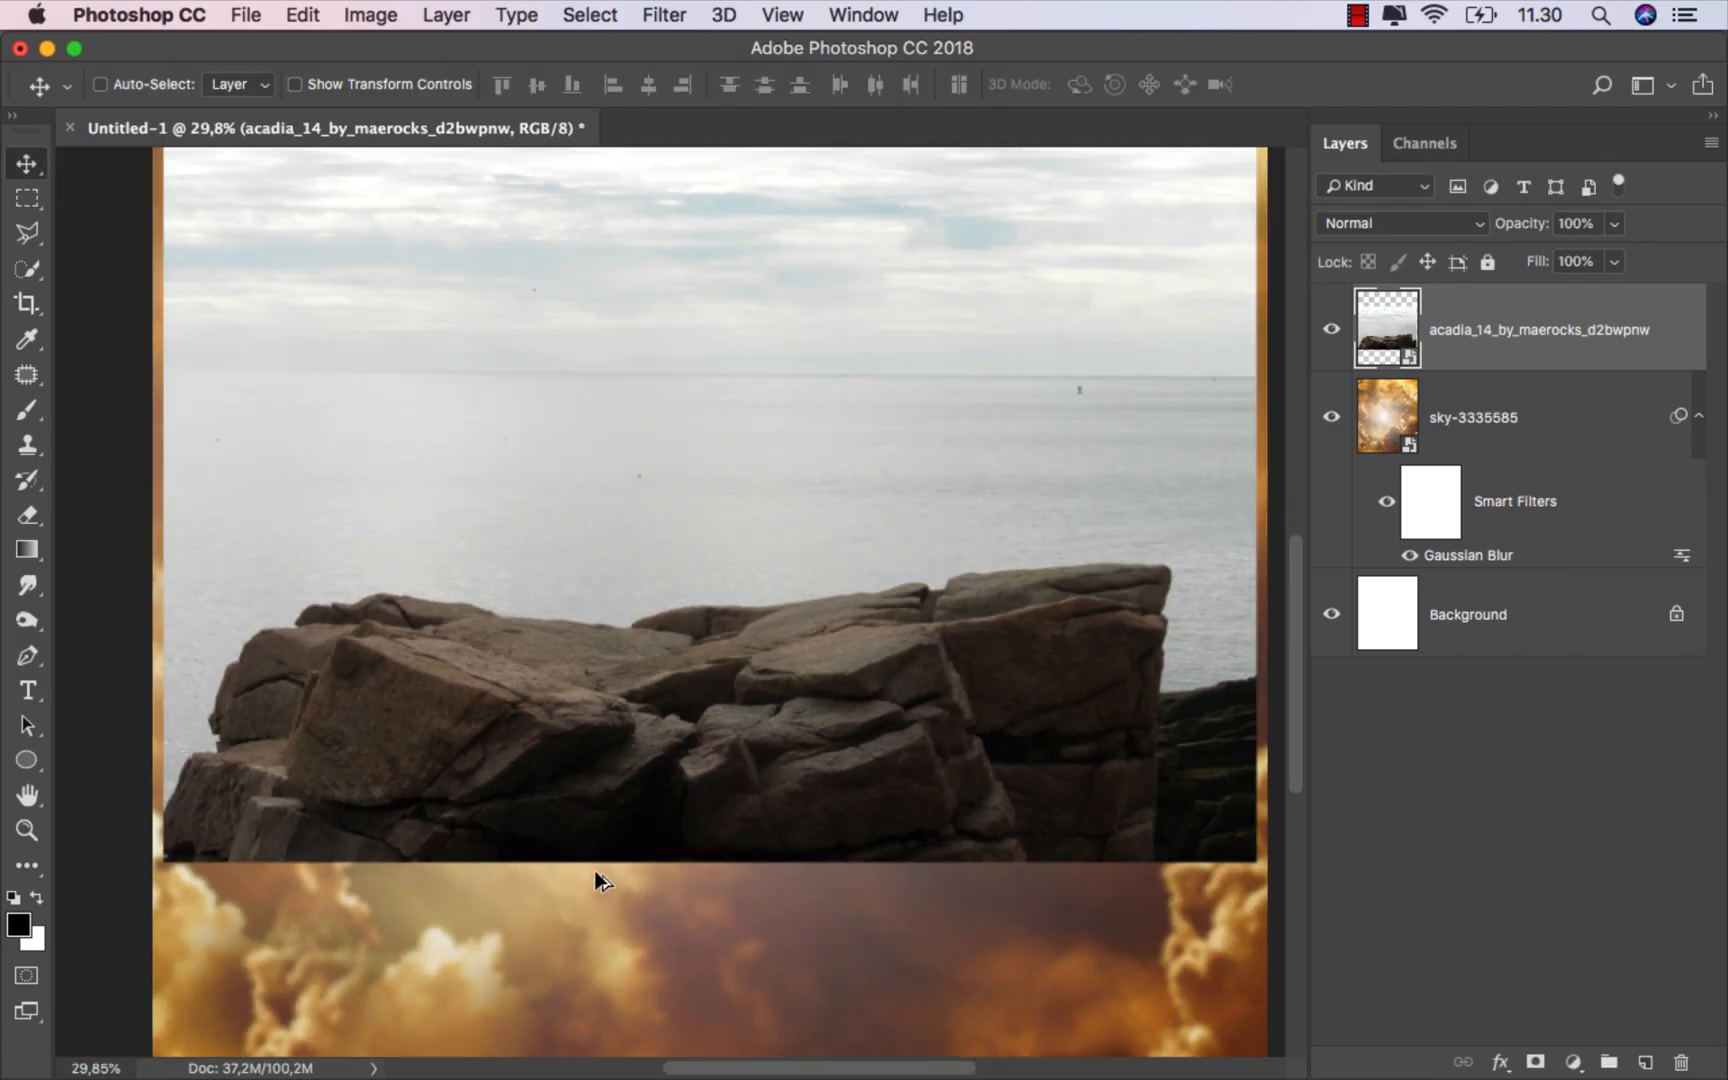
{"action": "scroll", "coordinate": [594, 869], "scroll_direction": "down", "scroll_amount": 1}
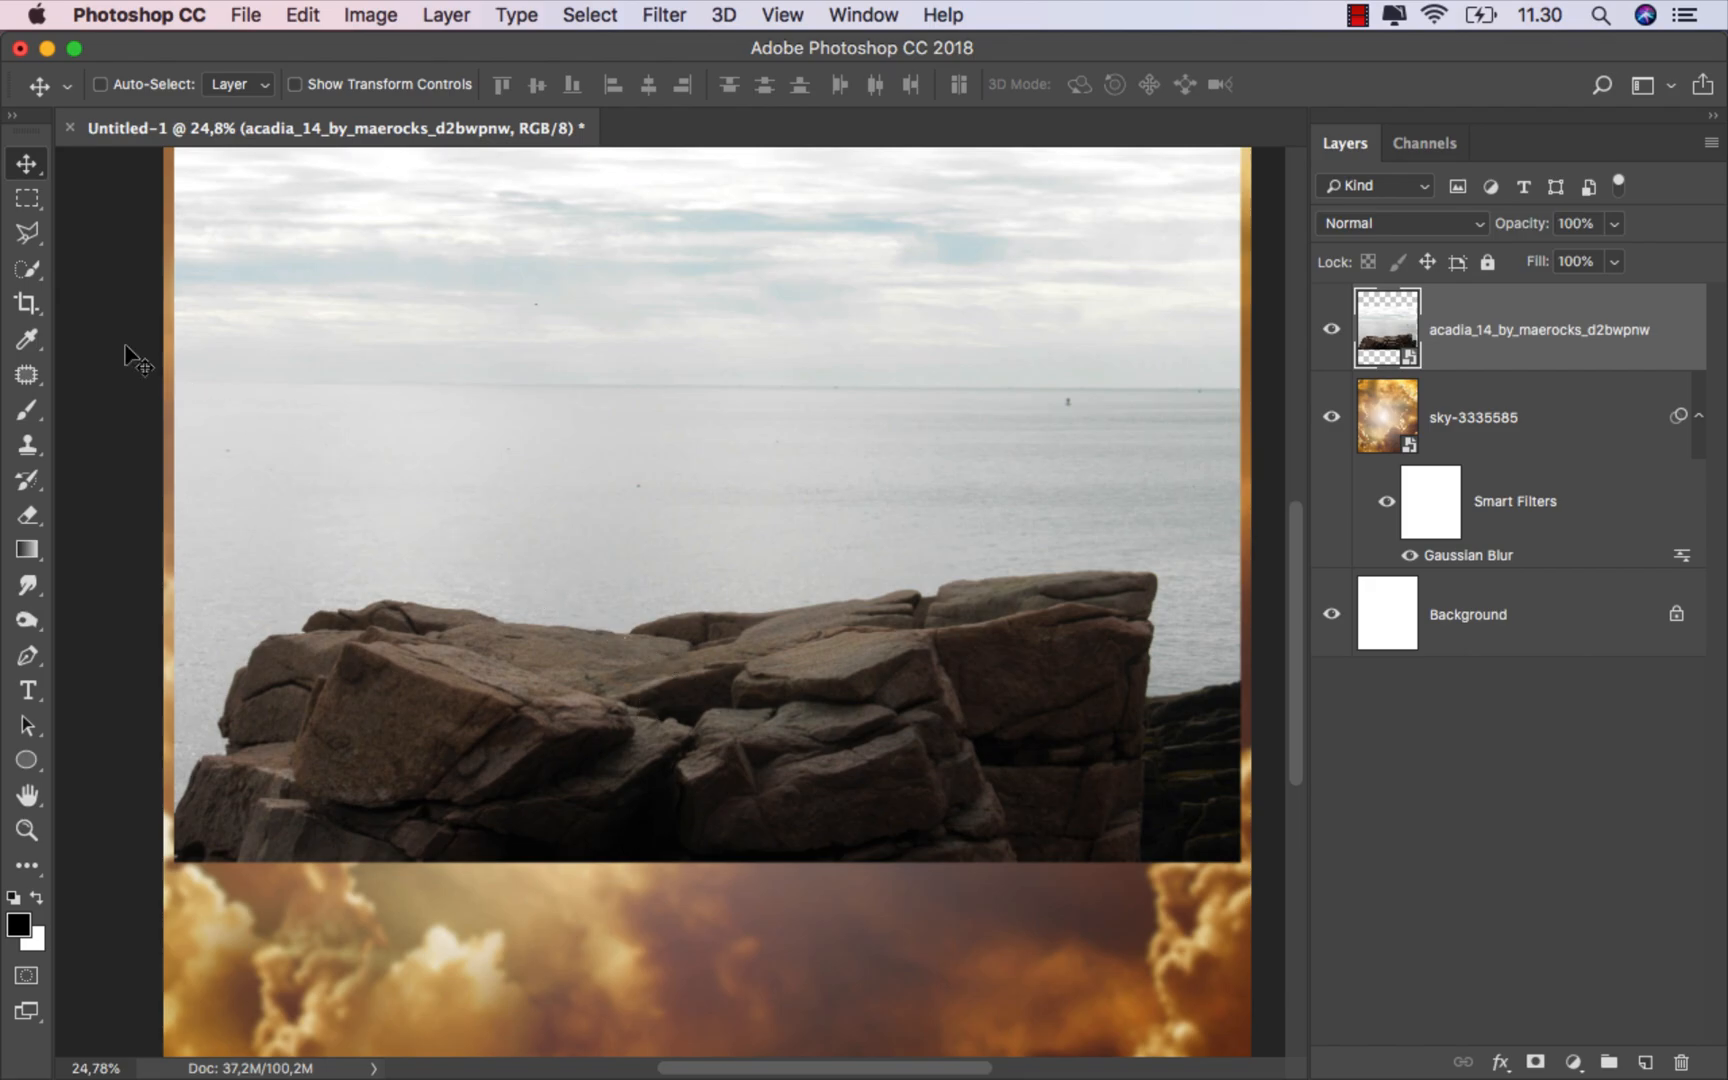
{"action": "left_click_drag", "start_coordinate": [27, 655], "coordinate": [110, 648]}
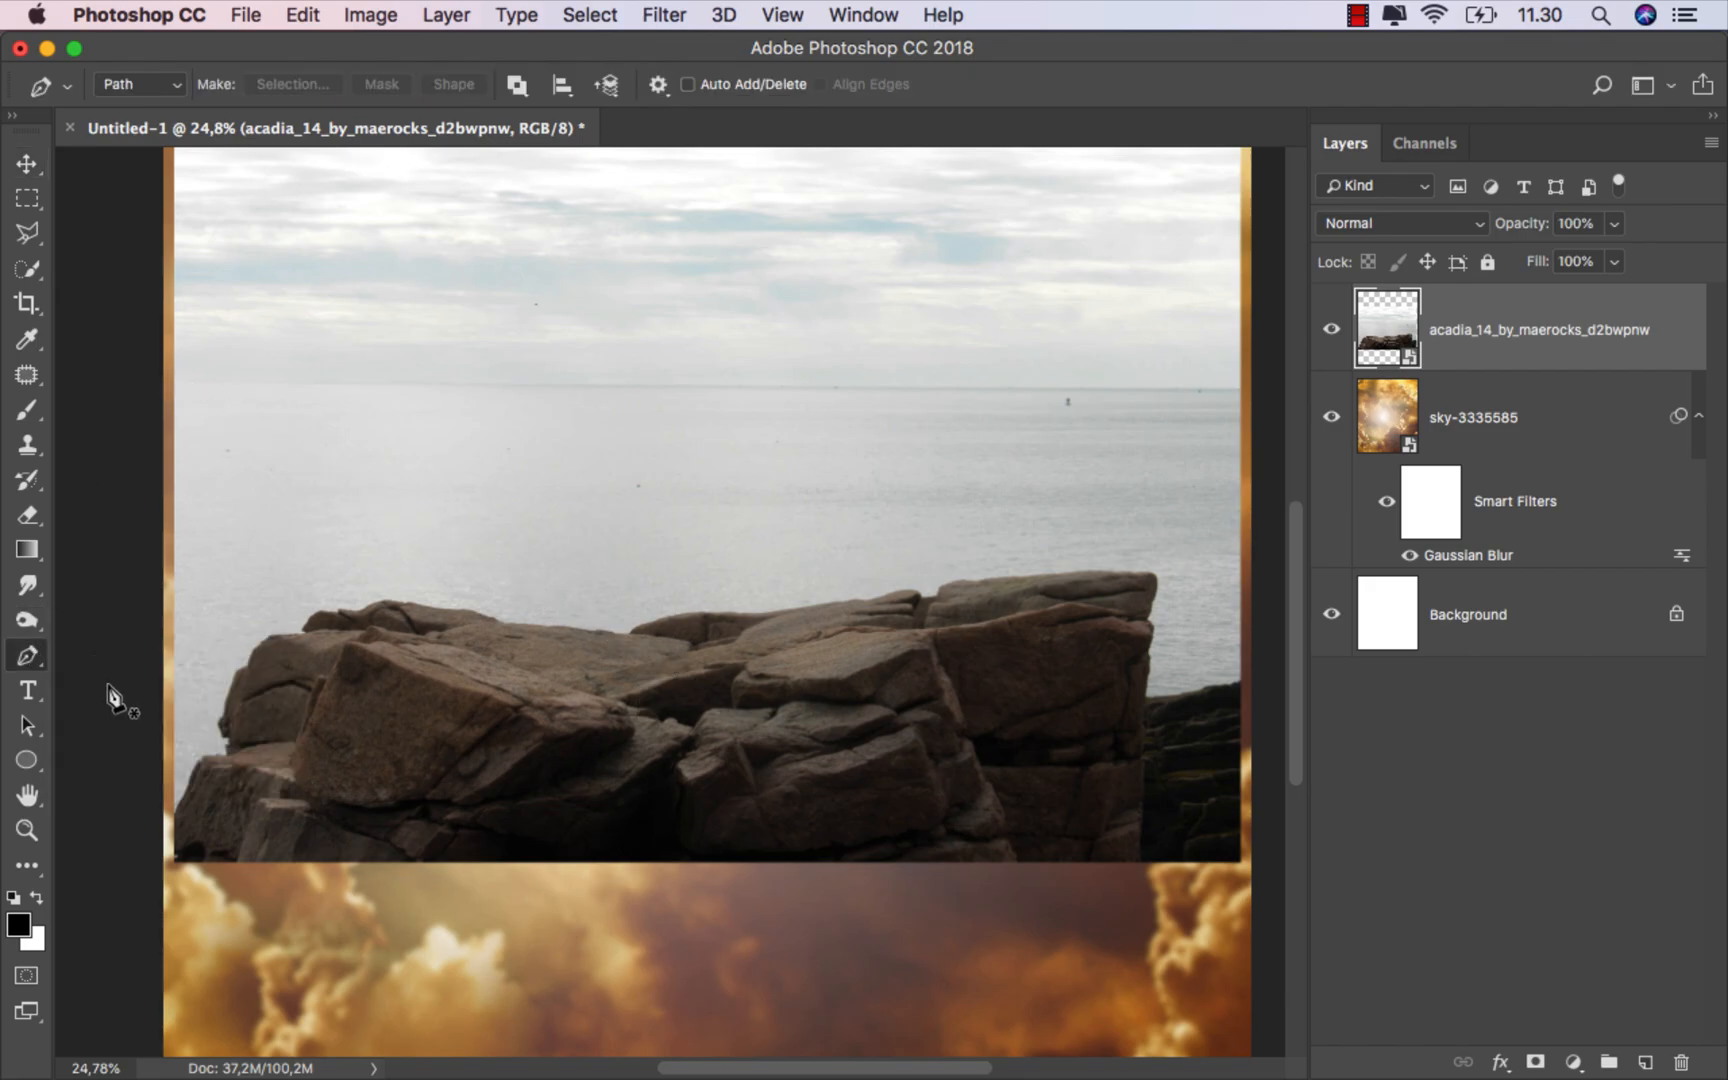
{"action": "scroll", "coordinate": [170, 815], "scroll_direction": "up", "scroll_amount": 3}
{"action": "scroll", "coordinate": [170, 812], "scroll_direction": "up", "scroll_amount": 3}
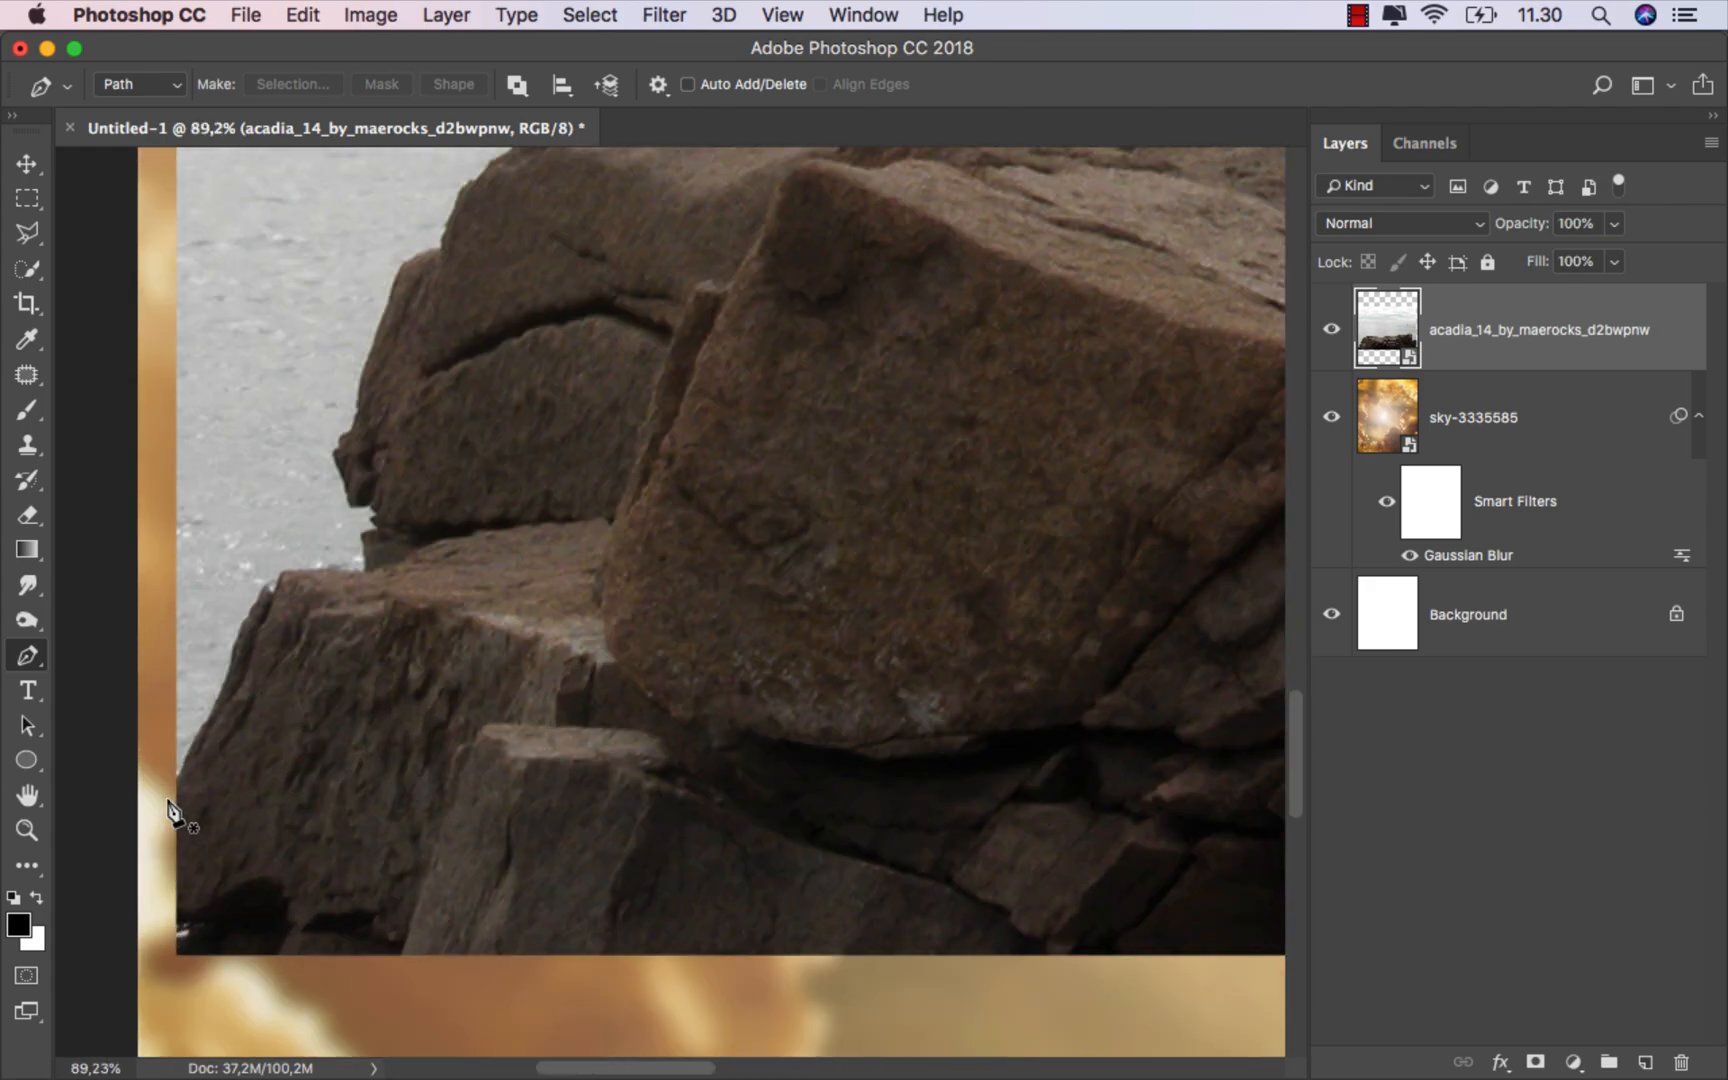
{"action": "left_click", "coordinate": [171, 792]}
{"action": "left_click", "coordinate": [221, 706]}
{"action": "left_click", "coordinate": [254, 614]}
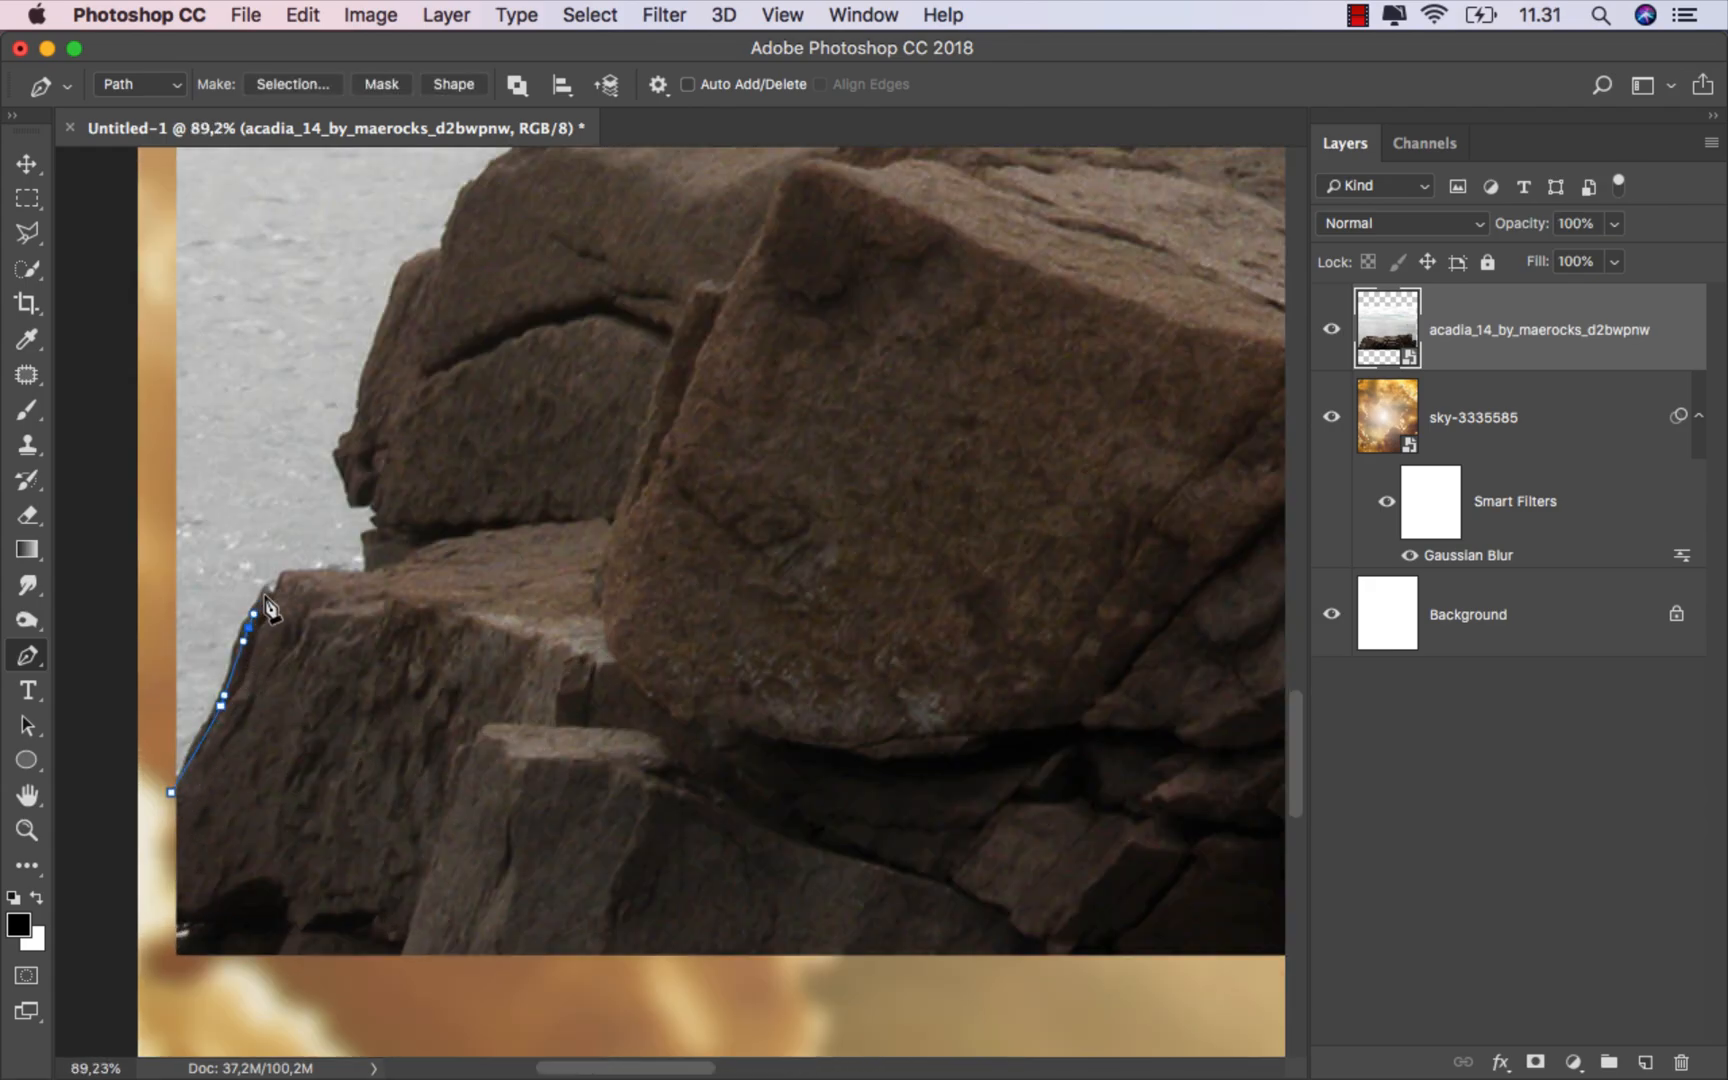
{"action": "left_click", "coordinate": [270, 591]}
{"action": "left_click", "coordinate": [290, 577]}
{"action": "left_click_drag", "start_coordinate": [322, 576], "coordinate": [330, 575]}
{"action": "left_click", "coordinate": [368, 575]}
{"action": "left_click", "coordinate": [371, 540]}
{"action": "left_click", "coordinate": [383, 527]}
{"action": "left_click", "coordinate": [381, 509]}
{"action": "left_click", "coordinate": [361, 488]}
{"action": "left_click", "coordinate": [355, 463]}
{"action": "left_click", "coordinate": [363, 401]}
{"action": "left_click_drag", "start_coordinate": [725, 458], "coordinate": [576, 803]}
{"action": "left_click_drag", "start_coordinate": [263, 607], "coordinate": [276, 602]}
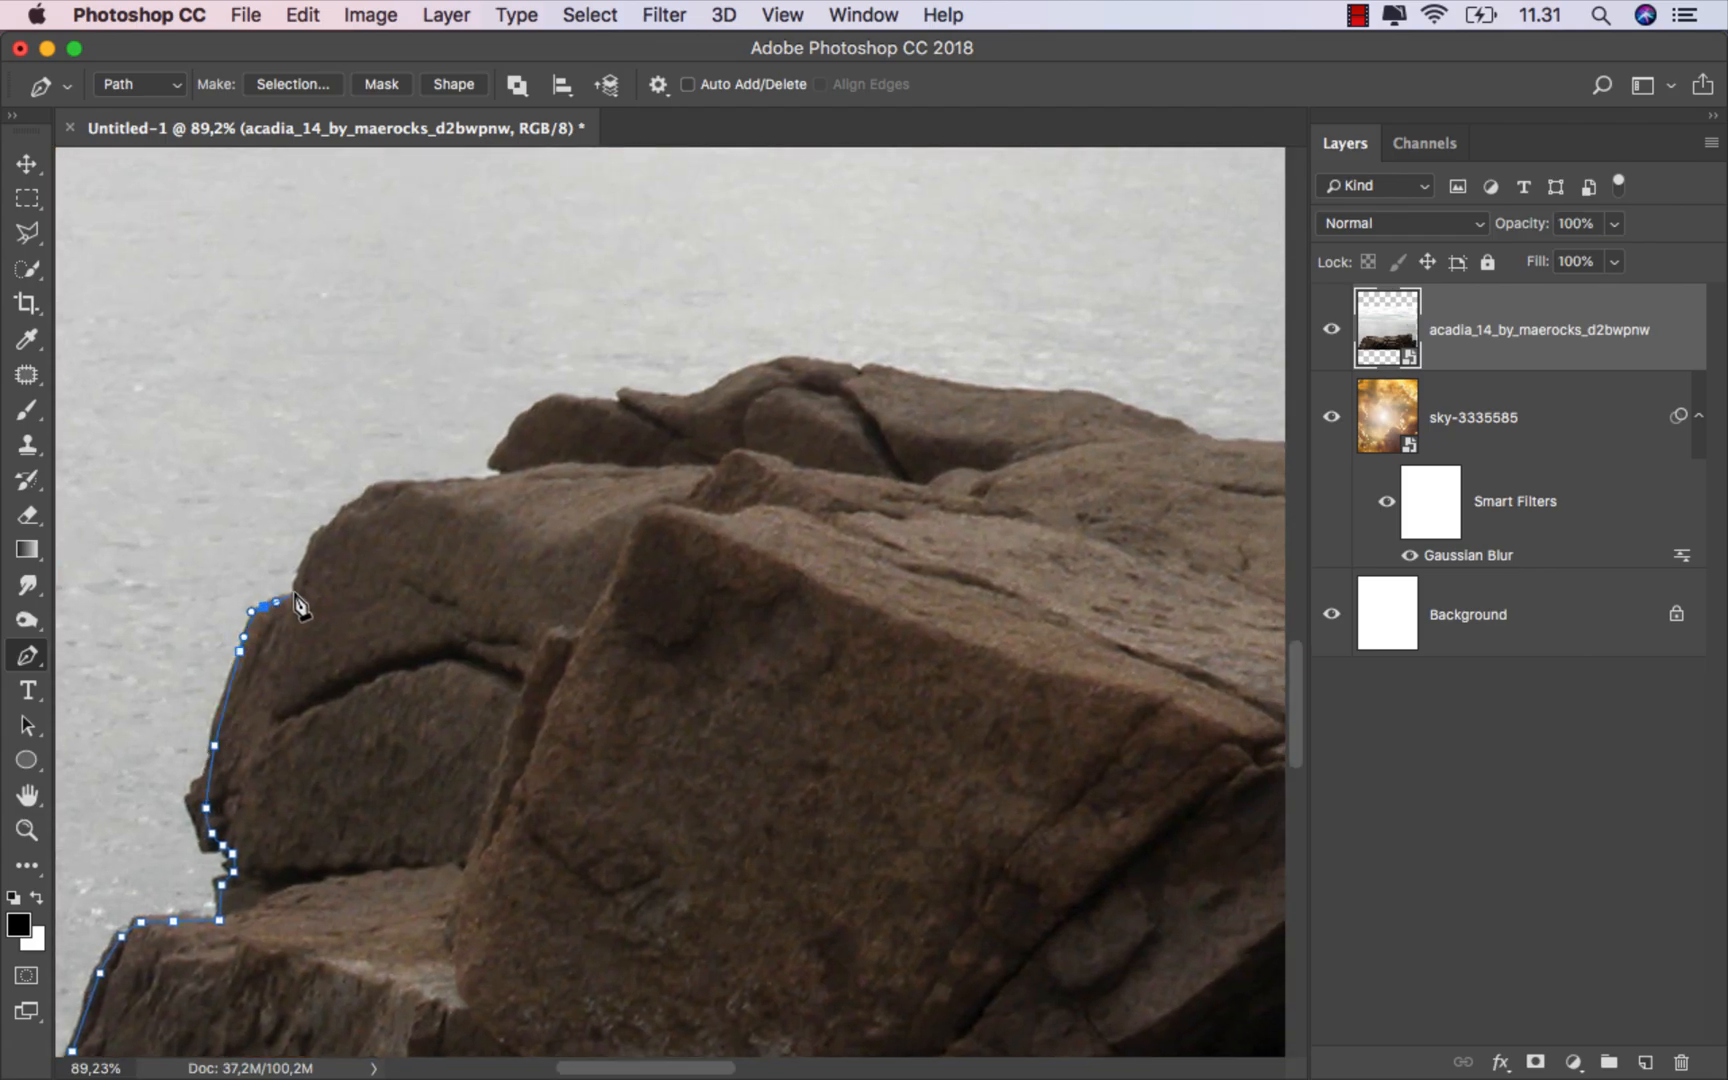
{"action": "left_click", "coordinate": [319, 538]}
{"action": "left_click", "coordinate": [337, 521]}
{"action": "left_click", "coordinate": [360, 502]}
{"action": "left_click", "coordinate": [379, 488]}
{"action": "left_click", "coordinate": [431, 484]}
{"action": "left_click", "coordinate": [486, 481]}
{"action": "left_click", "coordinate": [507, 475]}
{"action": "scroll", "coordinate": [507, 478], "scroll_direction": "up", "scroll_amount": 3}
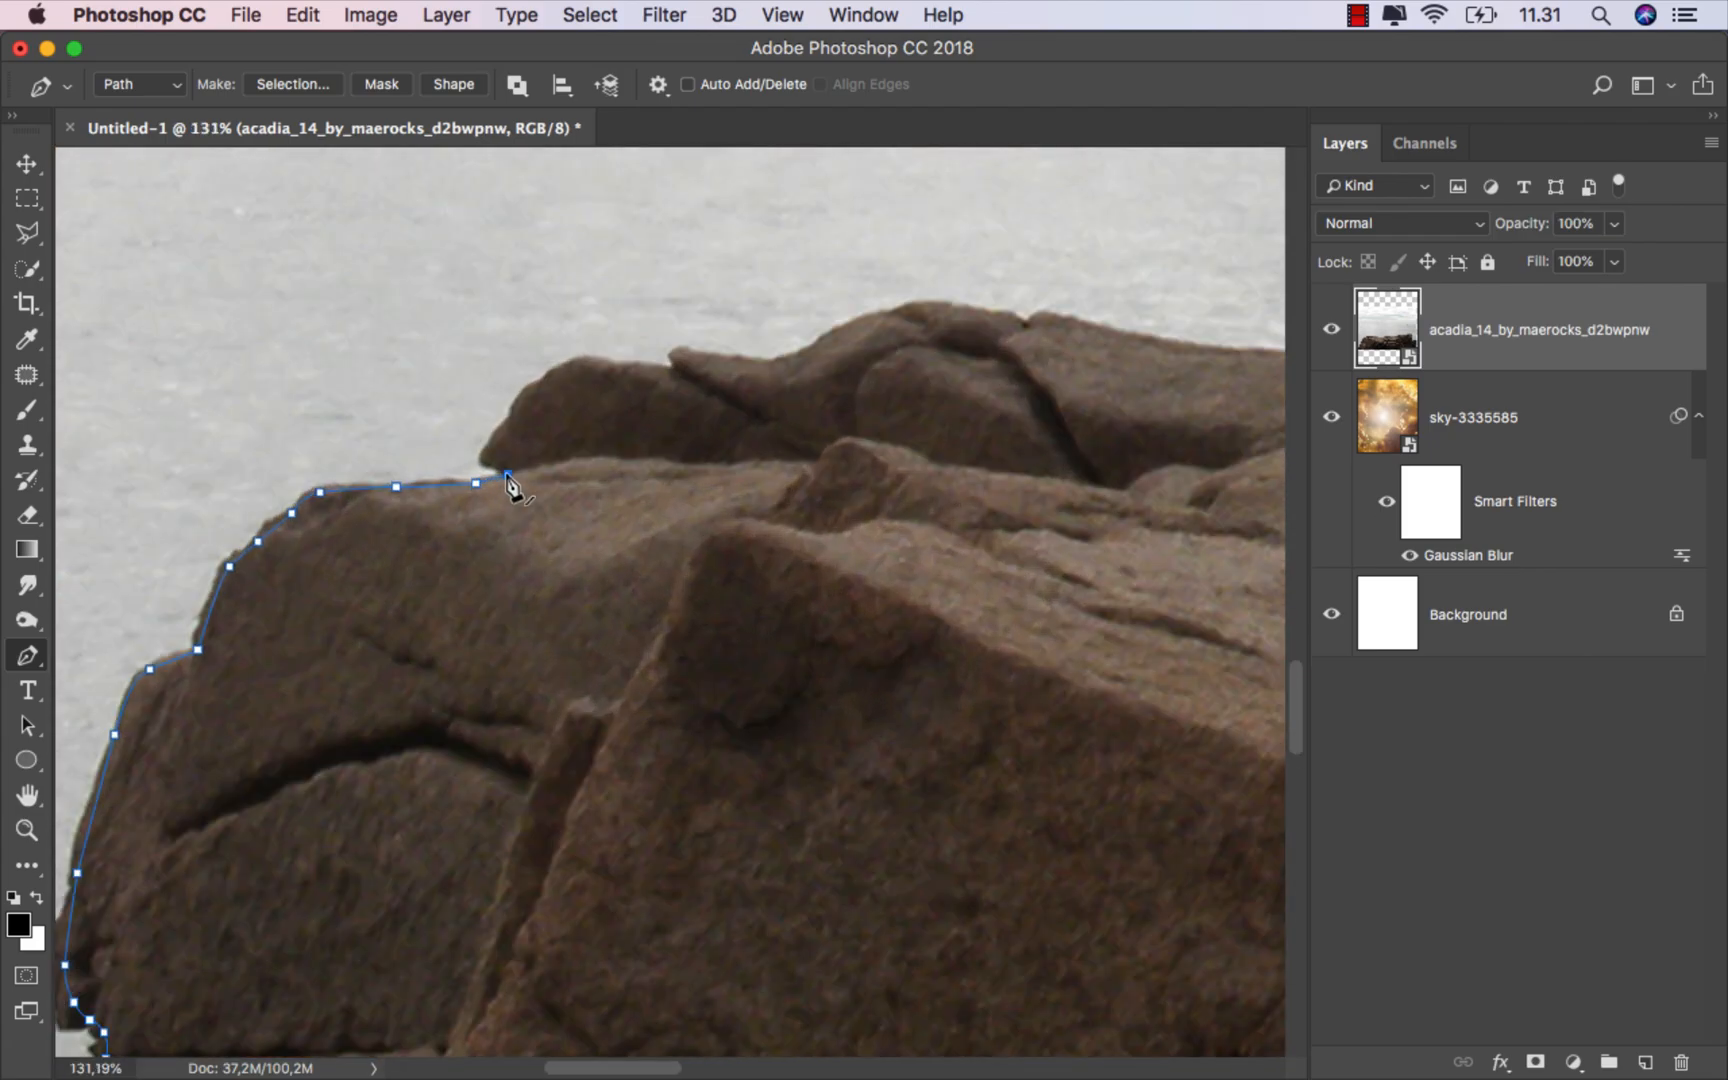
{"action": "scroll", "coordinate": [507, 478], "scroll_direction": "down", "scroll_amount": 5}
{"action": "left_click", "coordinate": [449, 675]}
{"action": "left_click", "coordinate": [472, 662]}
{"action": "left_click", "coordinate": [483, 663]}
{"action": "left_click", "coordinate": [511, 673]}
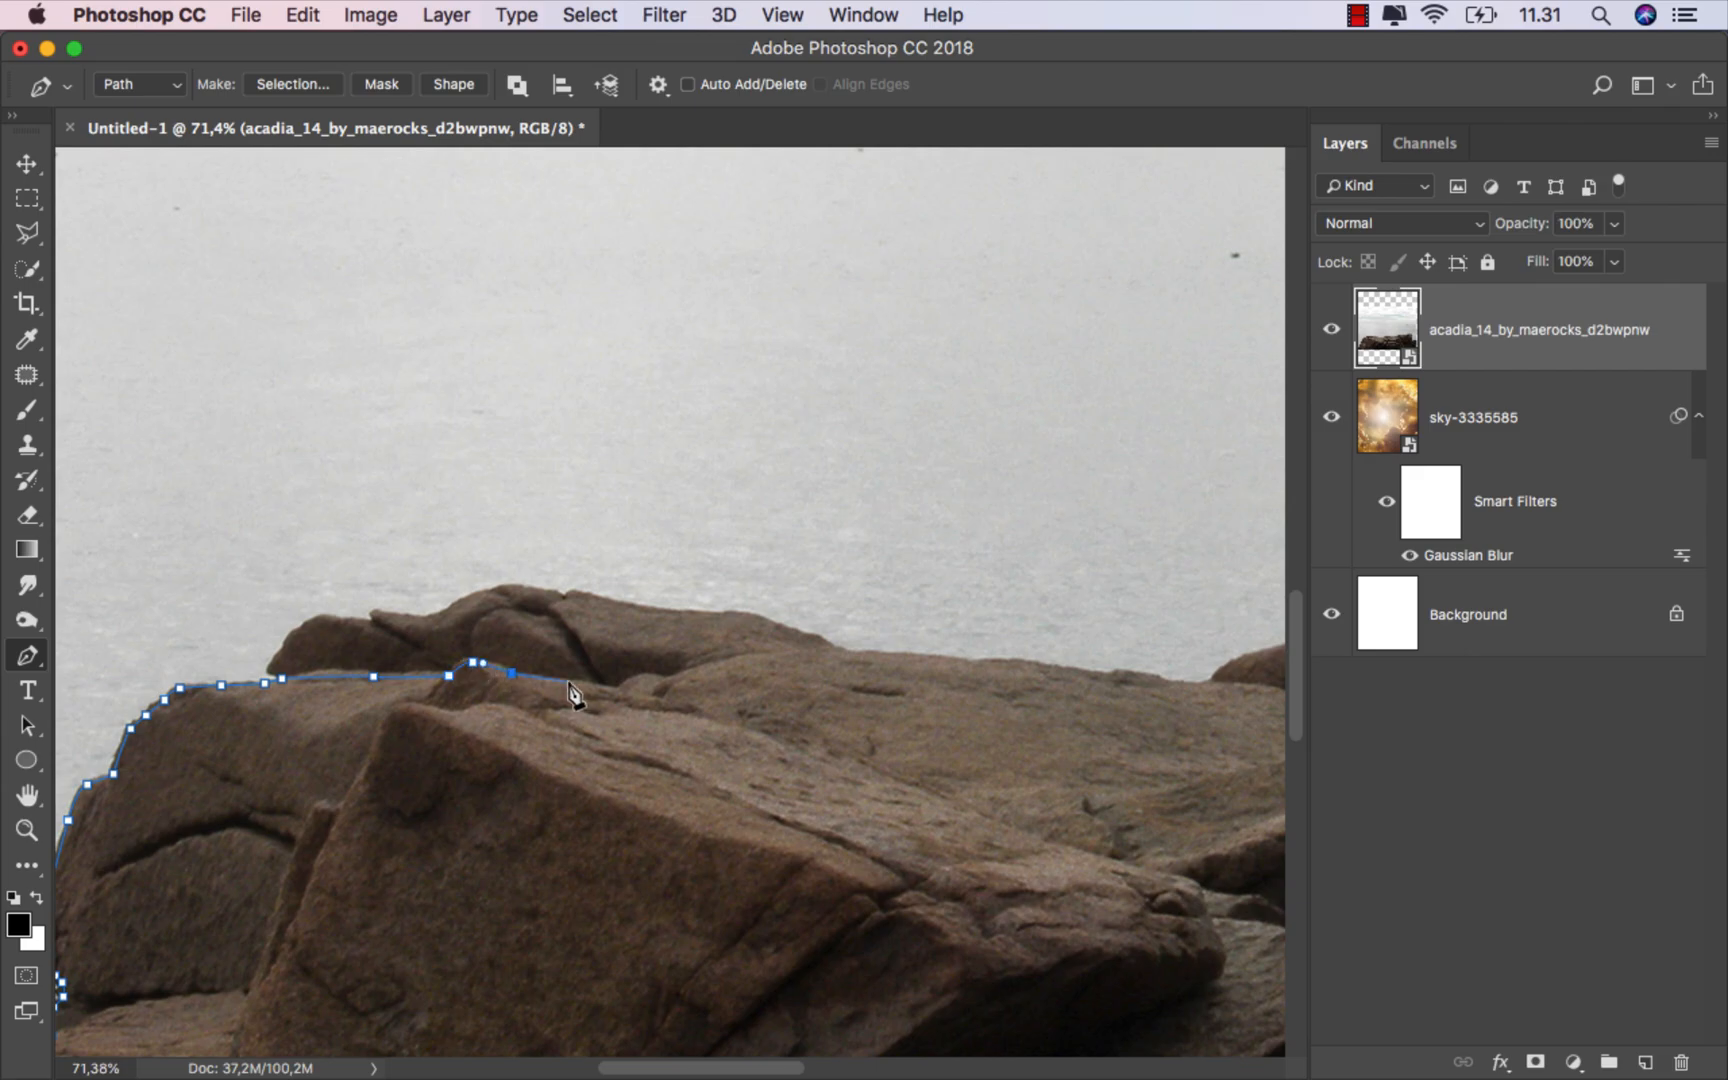
{"action": "left_click", "coordinate": [568, 682]}
{"action": "left_click", "coordinate": [621, 691]}
{"action": "left_click_drag", "start_coordinate": [678, 708], "coordinate": [305, 629]}
{"action": "scroll", "coordinate": [451, 582], "scroll_direction": "down", "scroll_amount": 5}
{"action": "scroll", "coordinate": [291, 619], "scroll_direction": "up", "scroll_amount": 4}
{"action": "left_click", "coordinate": [322, 602]}
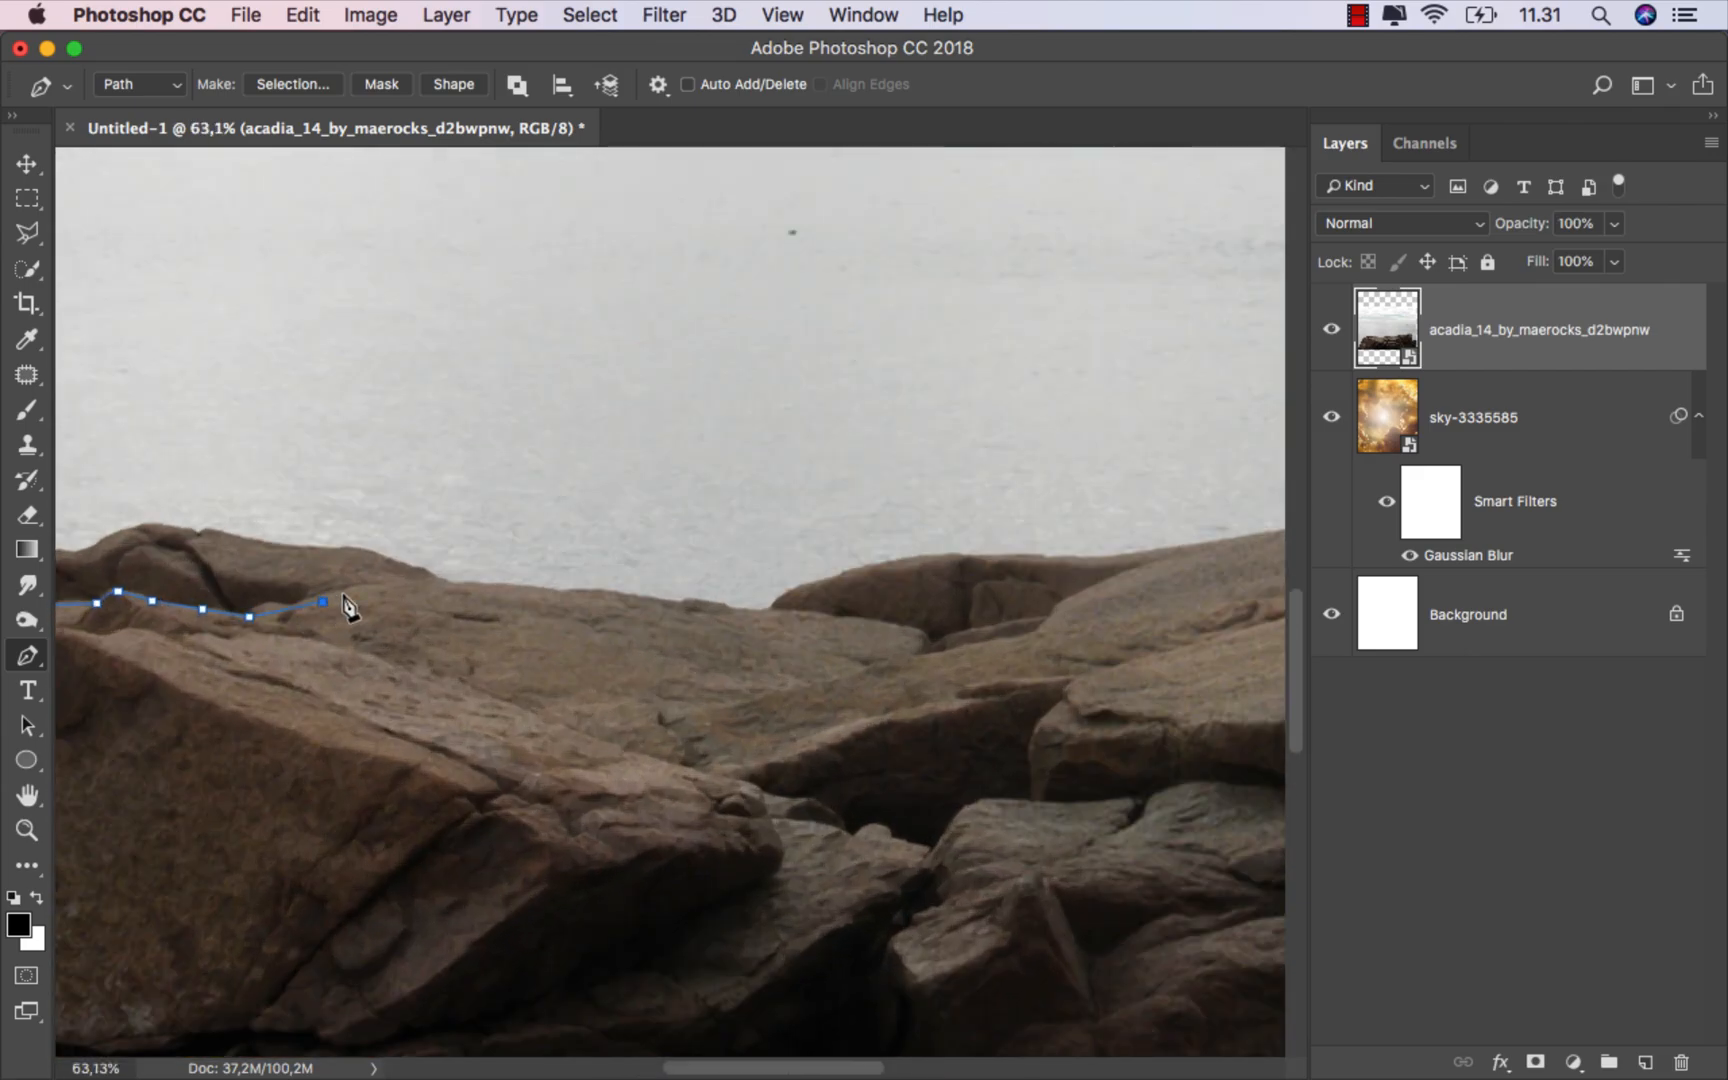
{"action": "left_click_drag", "start_coordinate": [502, 588], "coordinate": [551, 594]}
{"action": "left_click", "coordinate": [740, 613]}
{"action": "left_click_drag", "start_coordinate": [892, 627], "coordinate": [474, 546]}
{"action": "left_click", "coordinate": [943, 640]}
Step: Continue the pen path down the rocks' right side and close it below the rock image
{"action": "scroll", "coordinate": [431, 543], "scroll_direction": "down", "scroll_amount": 1}
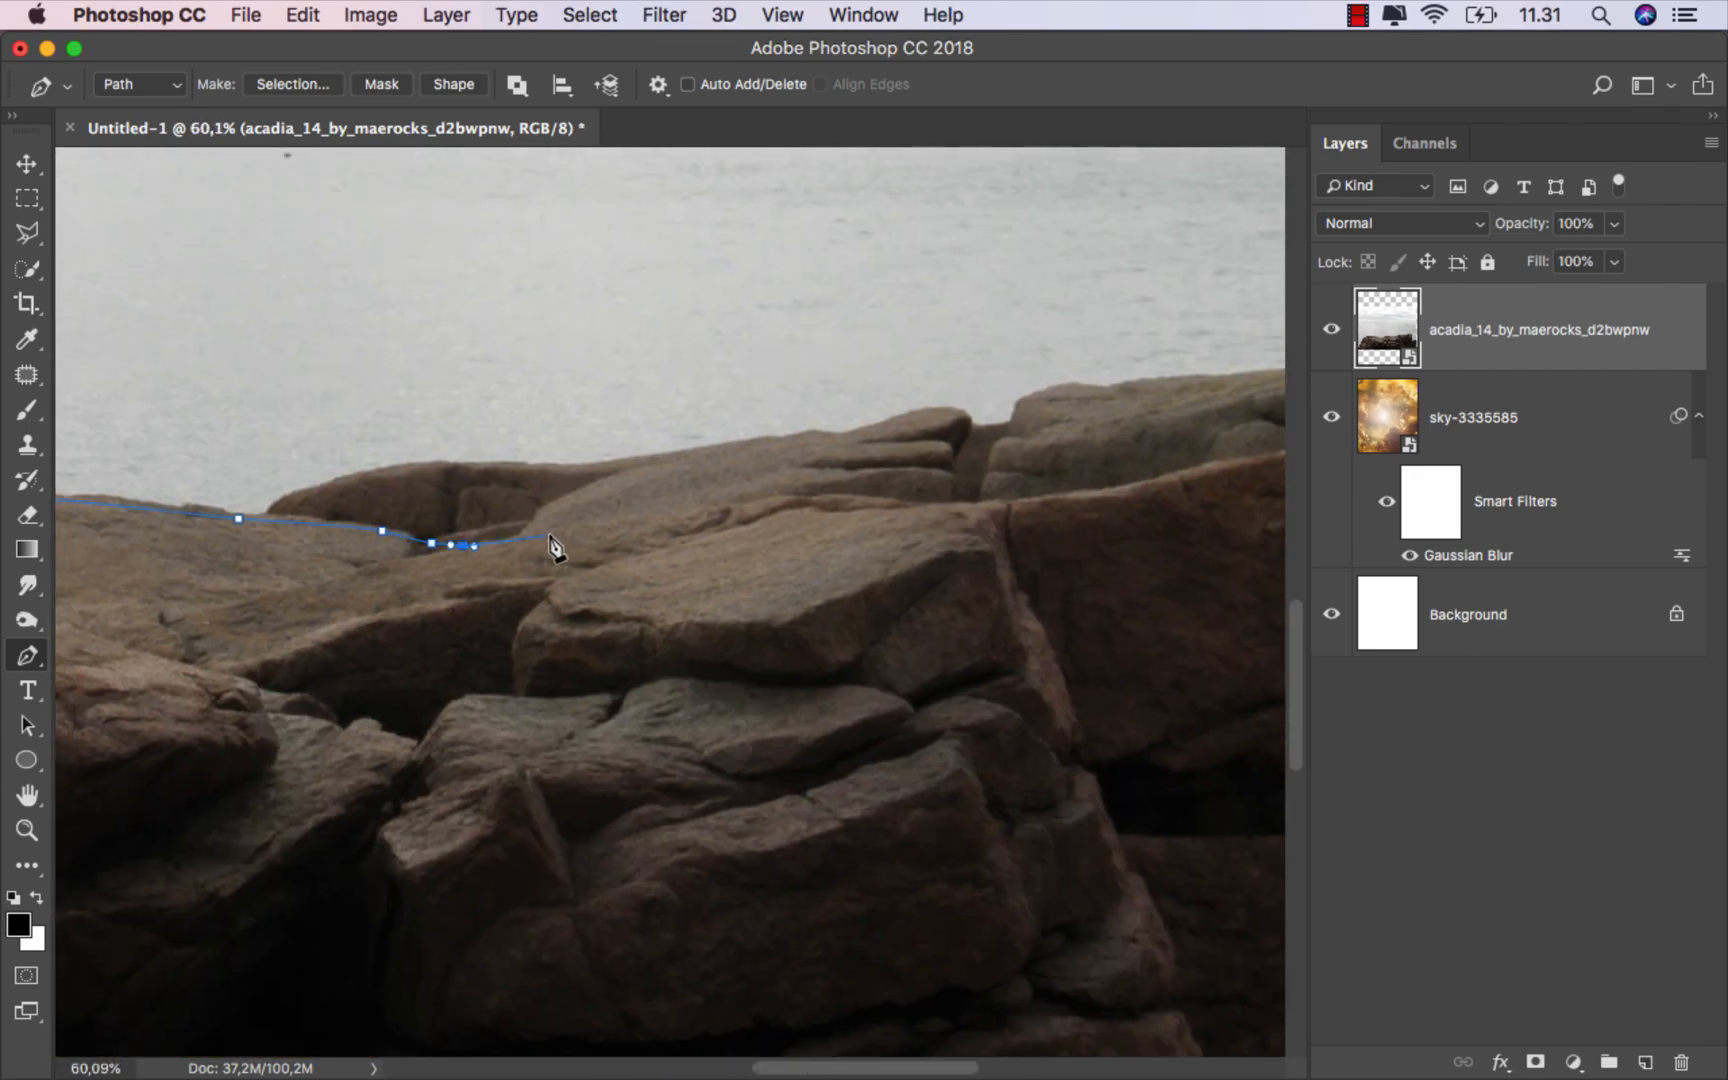
{"action": "left_click", "coordinate": [565, 530]}
{"action": "left_click", "coordinate": [720, 511]}
{"action": "left_click", "coordinate": [804, 498]}
{"action": "left_click", "coordinate": [921, 505]}
{"action": "left_click", "coordinate": [977, 508]}
{"action": "left_click", "coordinate": [1010, 563]}
{"action": "left_click_drag", "start_coordinate": [1050, 653], "coordinate": [1054, 666]}
{"action": "left_click_drag", "start_coordinate": [1073, 720], "coordinate": [1076, 733]}
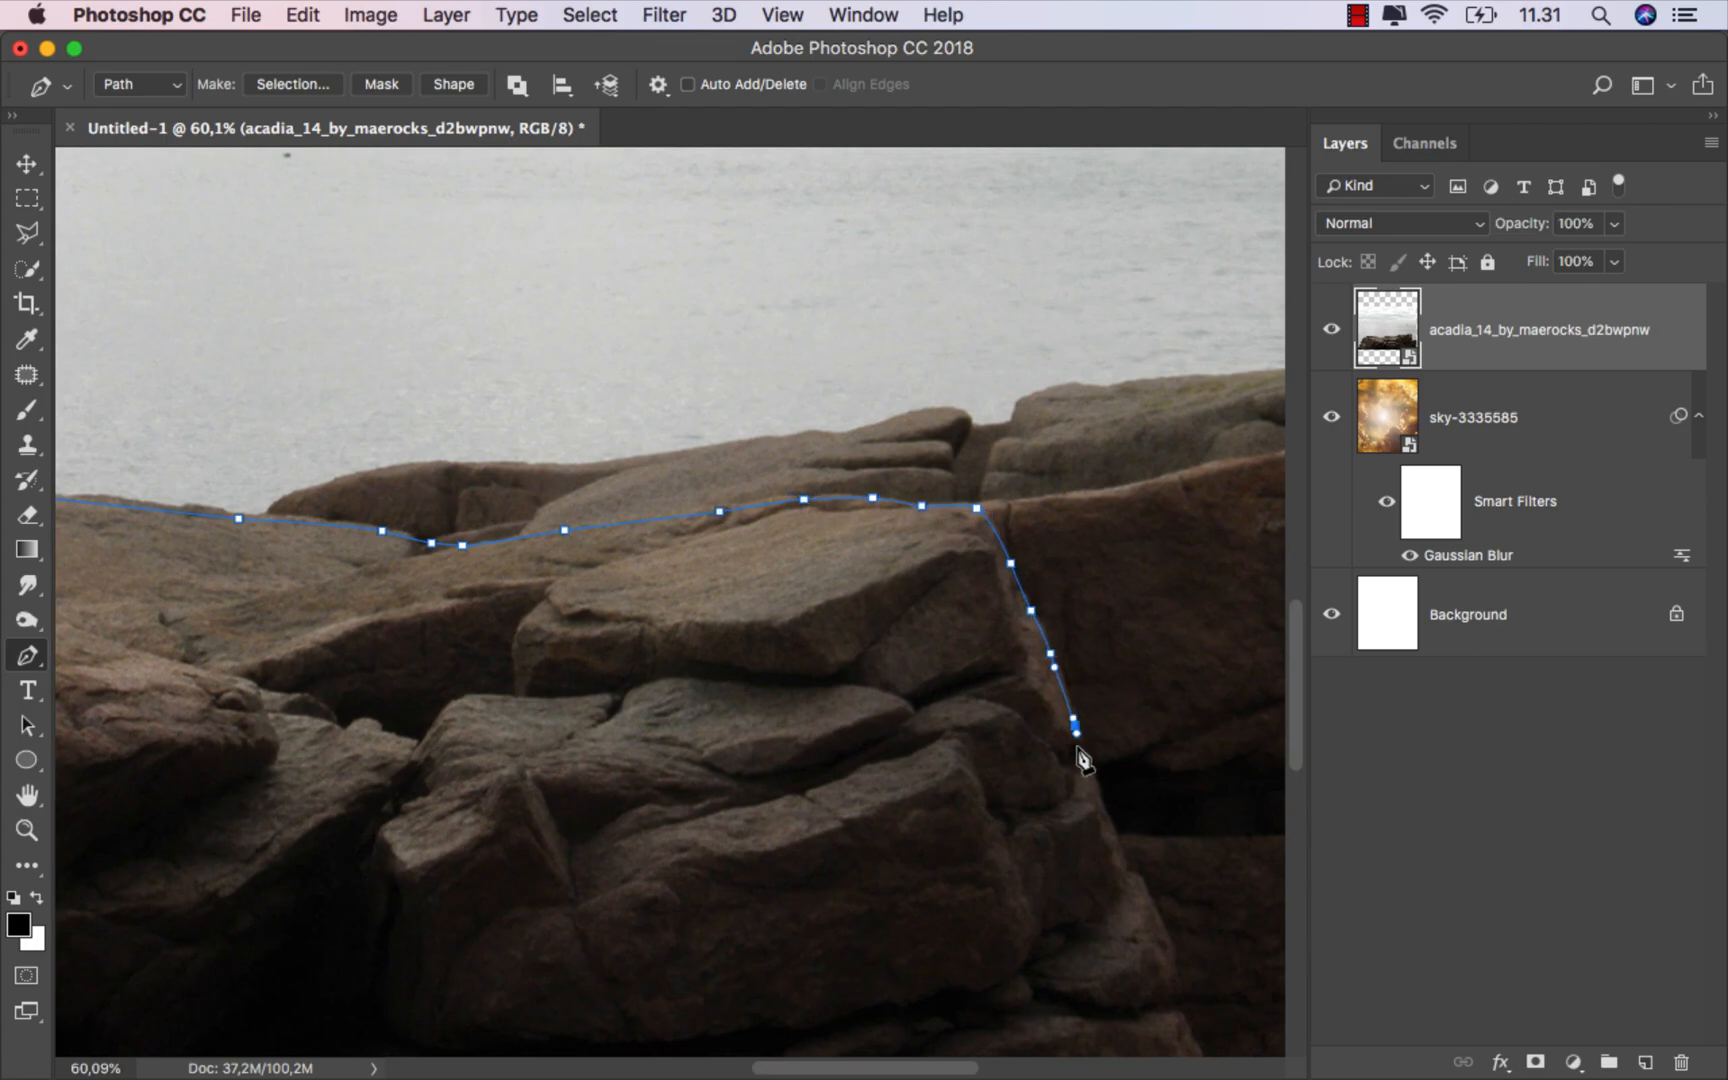
{"action": "left_click", "coordinate": [1078, 753]}
{"action": "left_click", "coordinate": [1089, 774]}
{"action": "left_click", "coordinate": [1098, 795]}
{"action": "left_click", "coordinate": [1122, 850]}
{"action": "left_click_drag", "start_coordinate": [1142, 886], "coordinate": [742, 464]}
{"action": "left_click", "coordinate": [748, 466]}
{"action": "left_click", "coordinate": [768, 515]}
{"action": "left_click", "coordinate": [777, 590]}
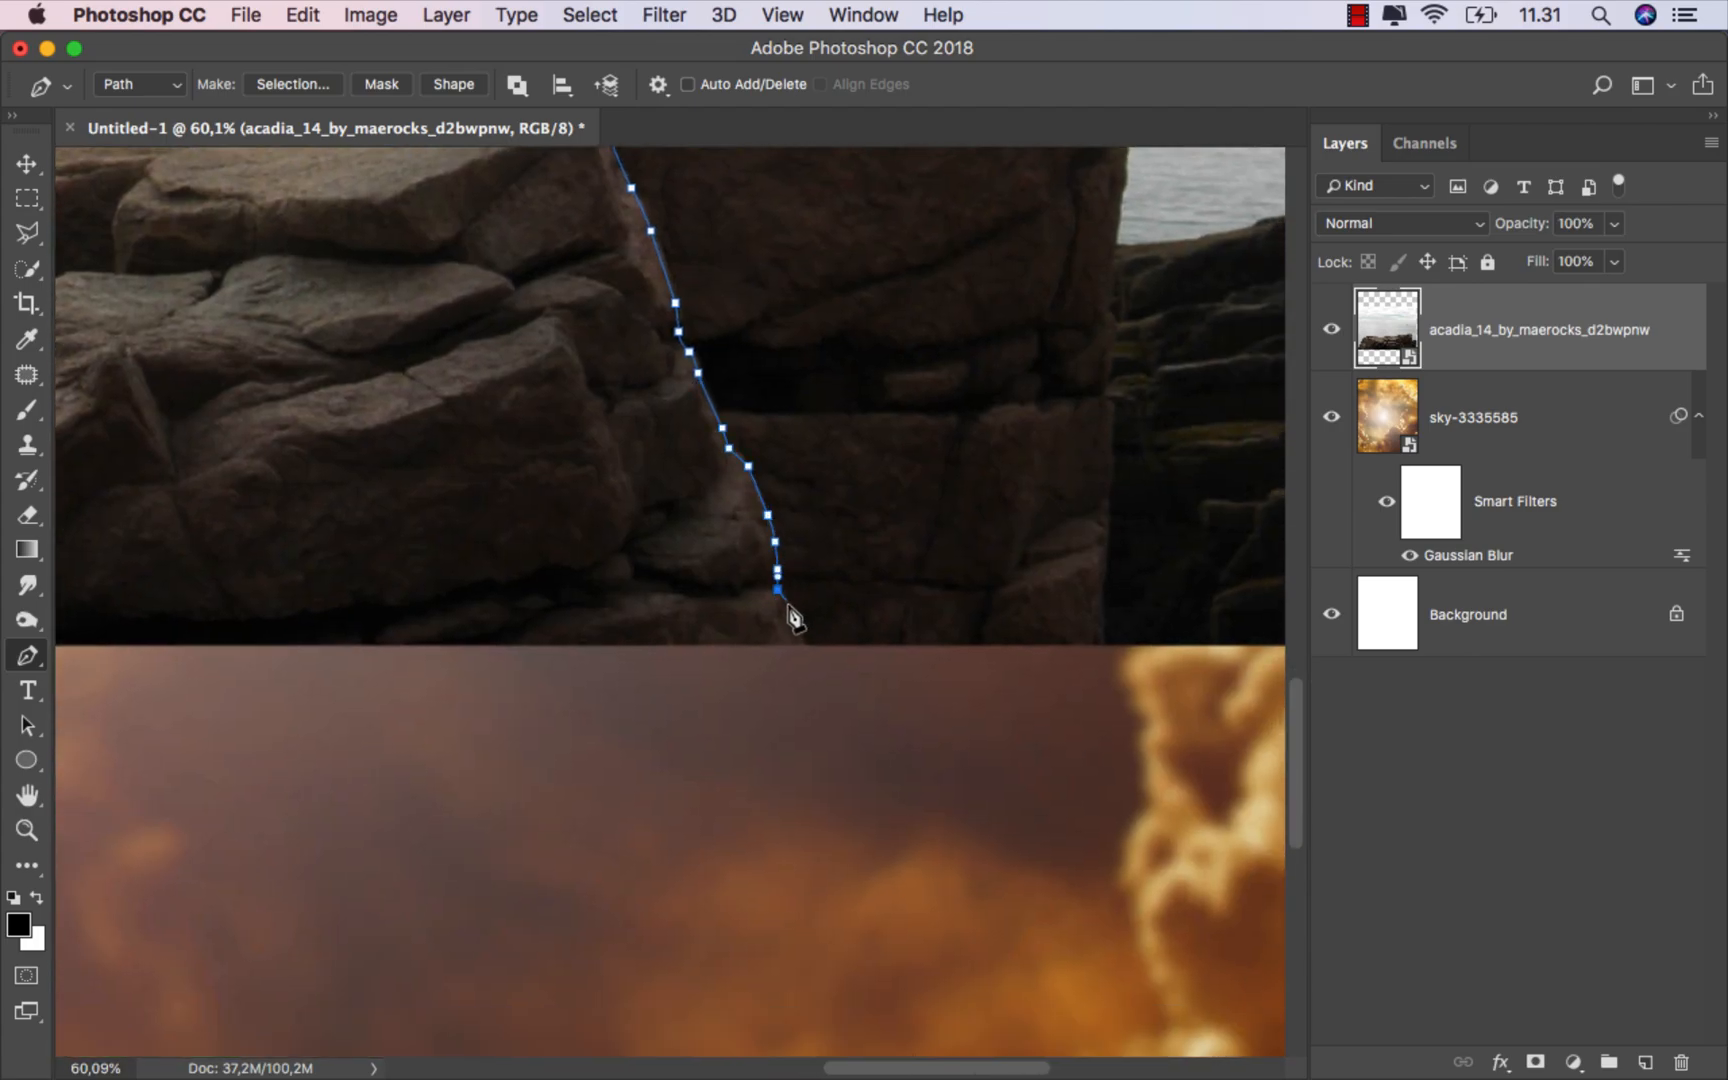
{"action": "left_click", "coordinate": [808, 649]}
{"action": "scroll", "coordinate": [810, 660], "scroll_direction": "down", "scroll_amount": 5}
{"action": "left_click", "coordinate": [712, 704]}
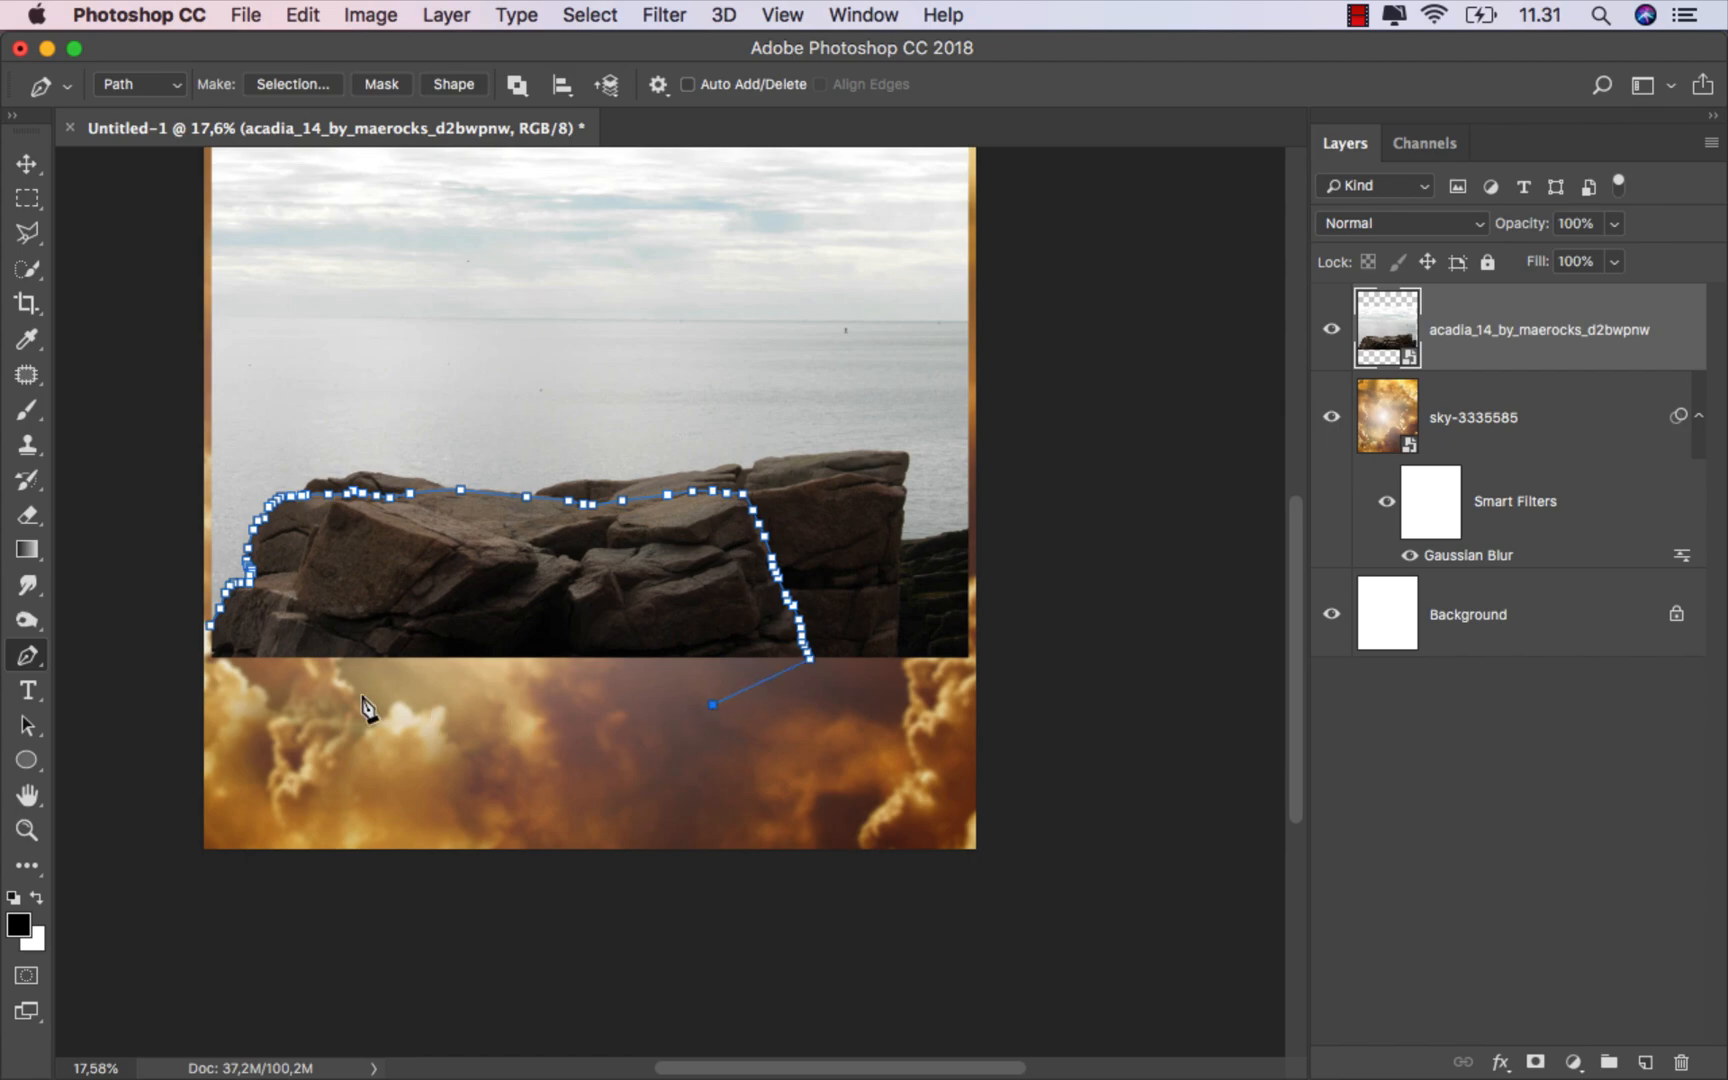
{"action": "left_click", "coordinate": [234, 683]}
{"action": "left_click", "coordinate": [186, 670]}
{"action": "left_click", "coordinate": [210, 626]}
Step: Turn the path into a selection with a 0.5 pixel feather and add a layer mask to the rock layer
{"action": "right_click", "coordinate": [529, 580]}
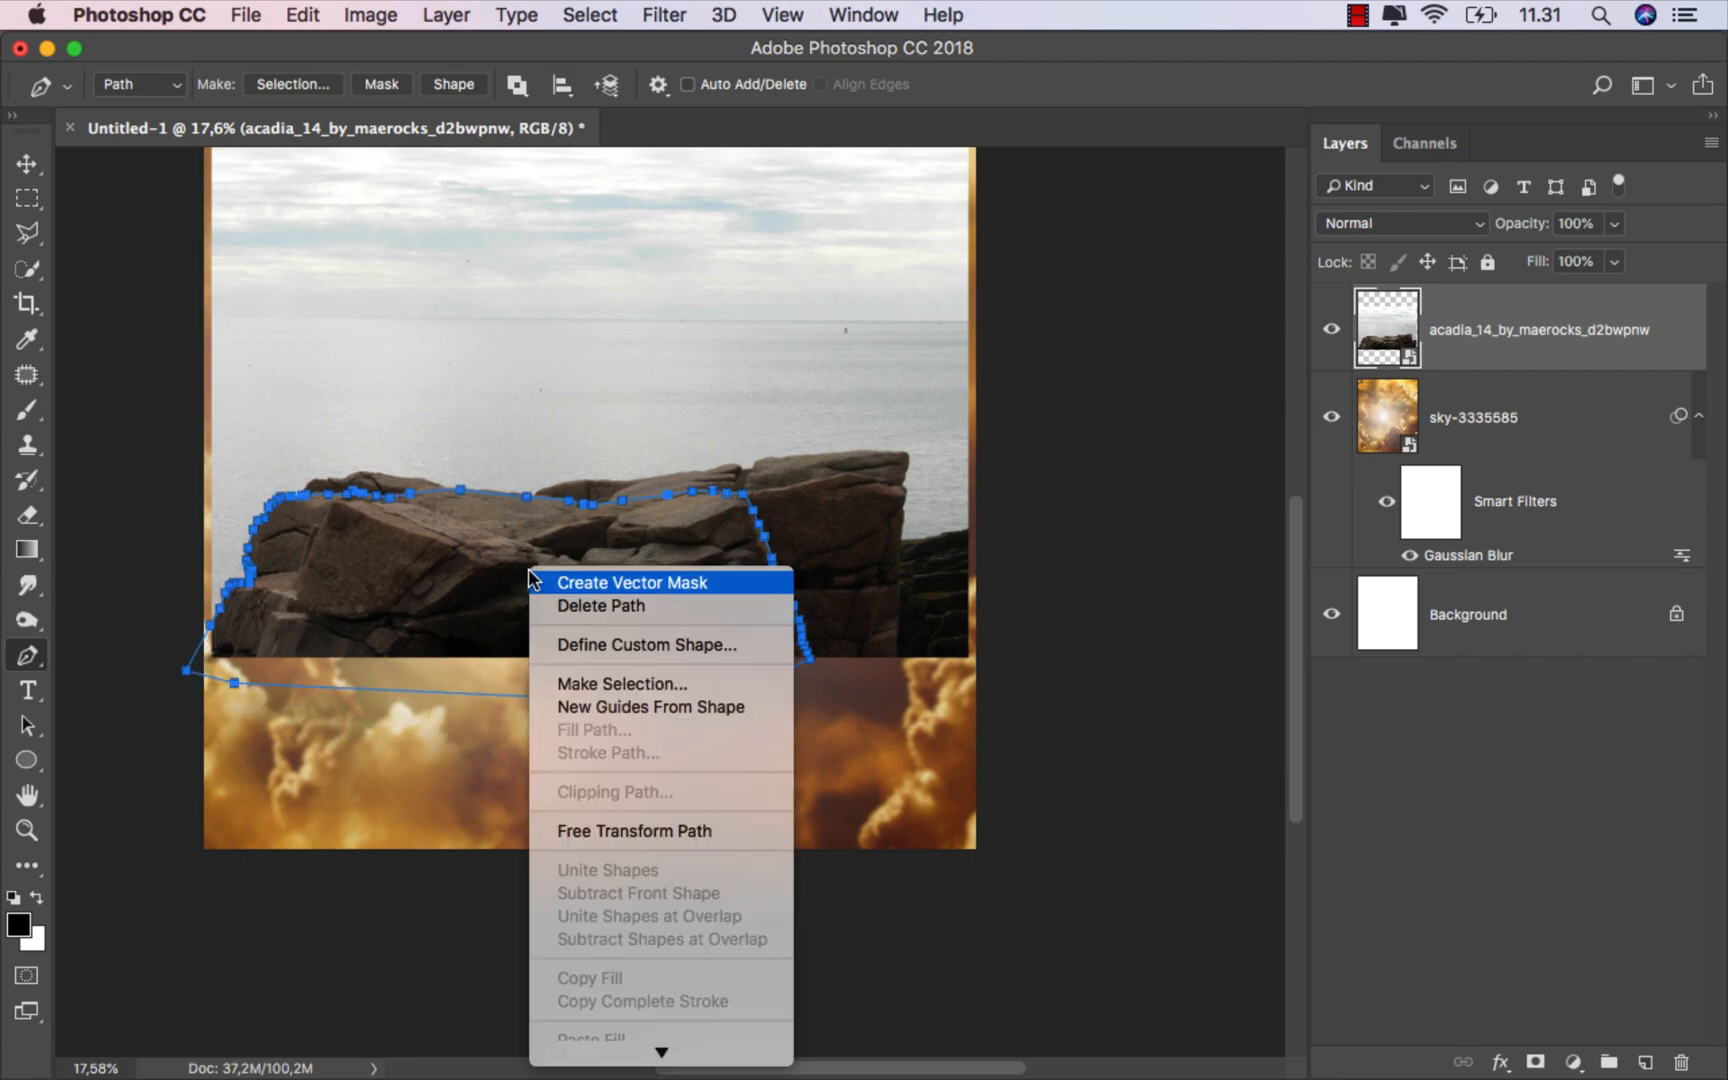
{"action": "left_click", "coordinate": [652, 686]}
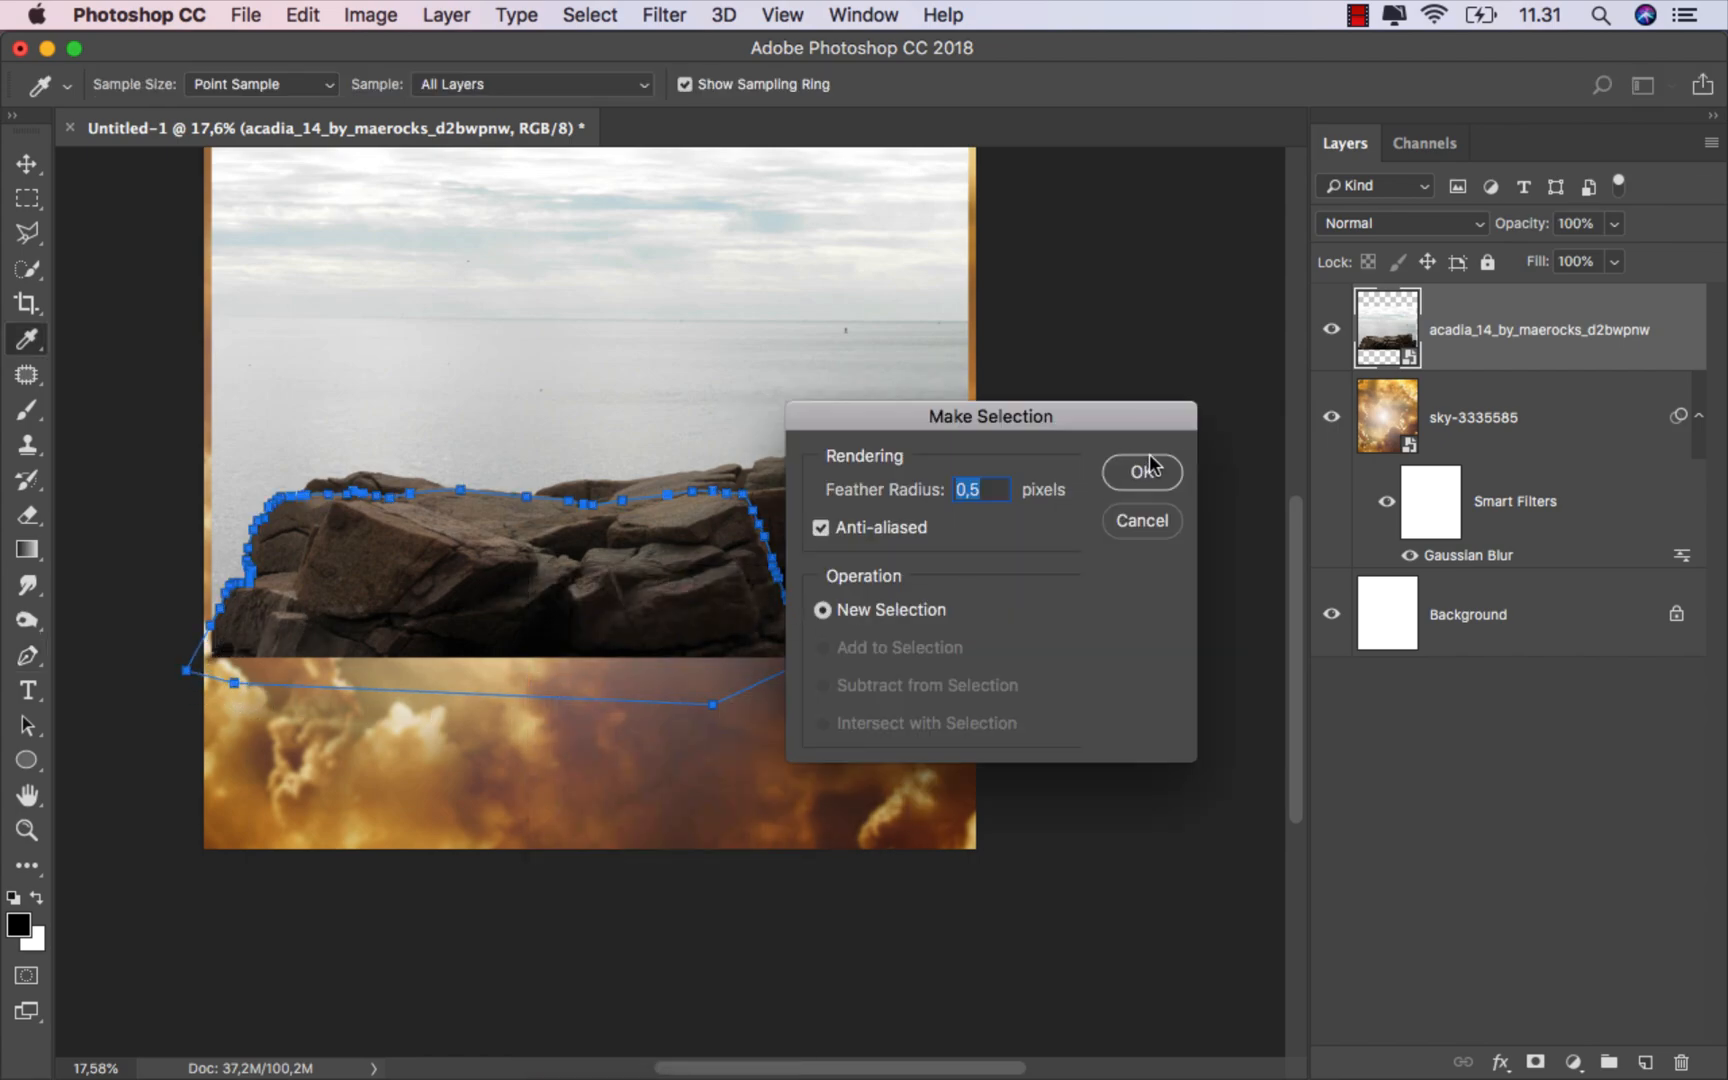
{"action": "left_click", "coordinate": [1146, 471]}
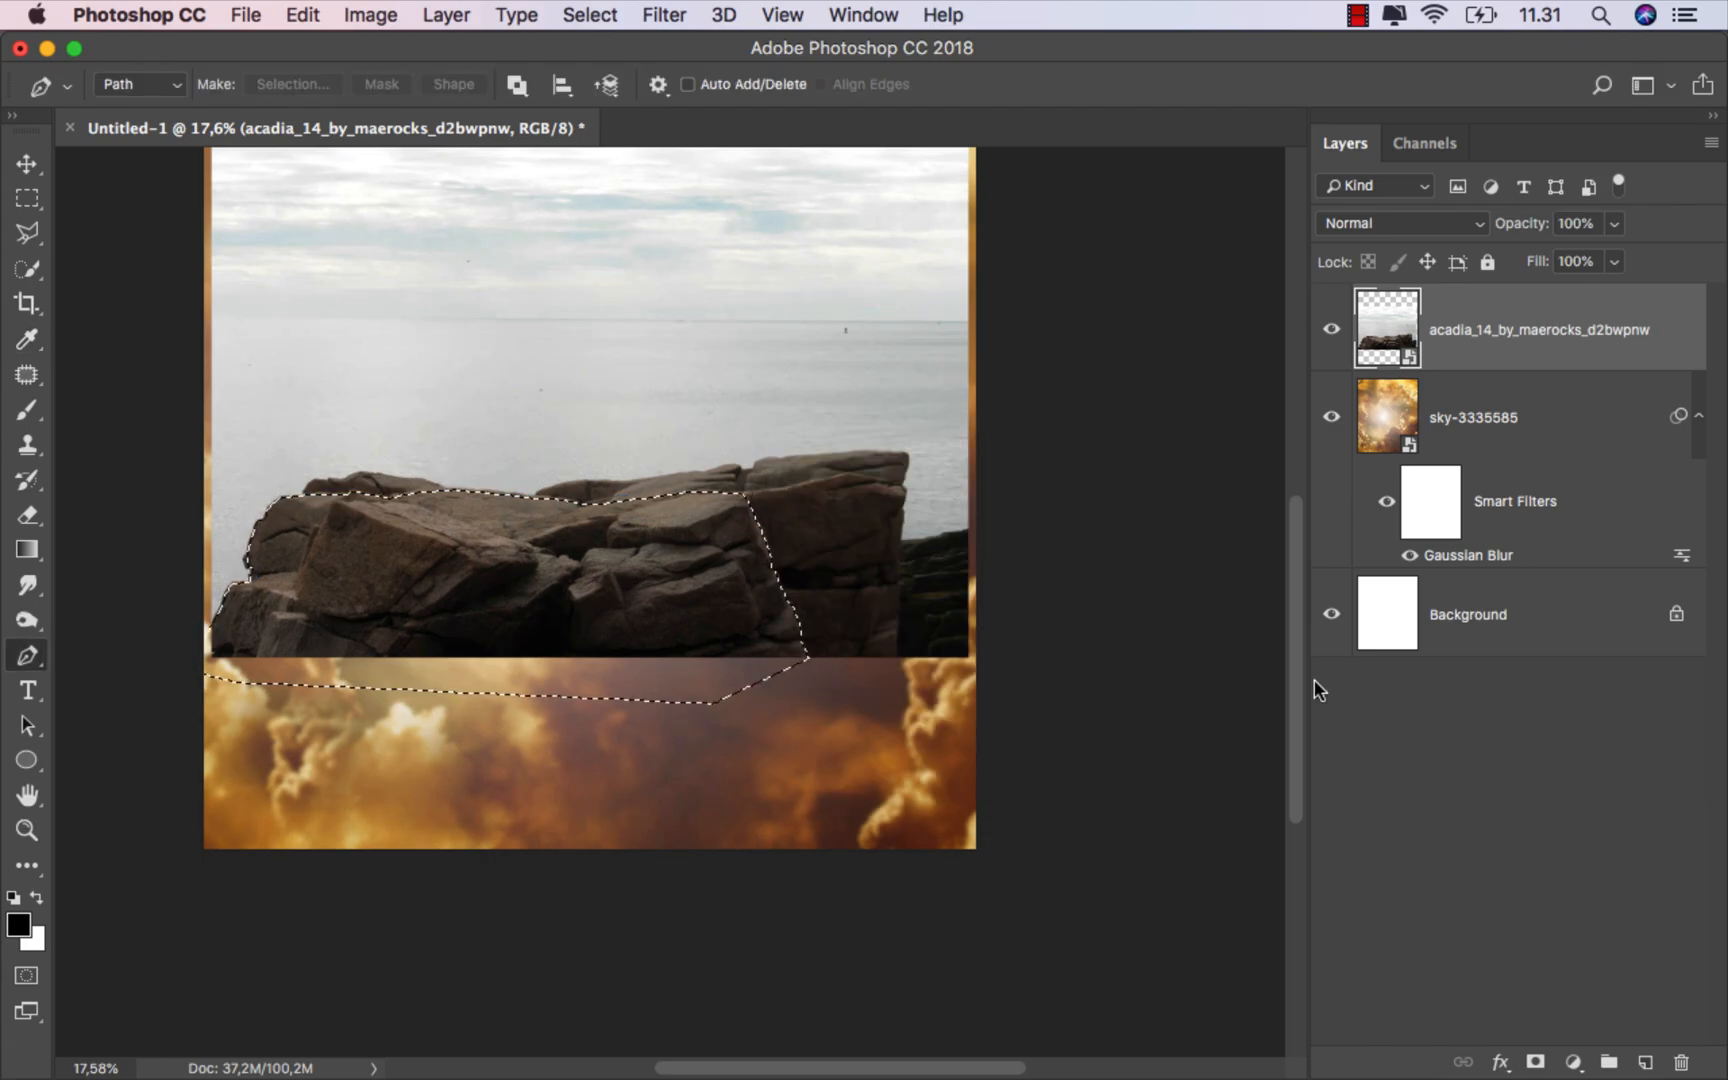
{"action": "left_click", "coordinate": [1535, 1062]}
Step: Move the masked rocks down to the bottom of the canvas
{"action": "key", "text": "ctrl+0"}
{"action": "key", "text": "v"}
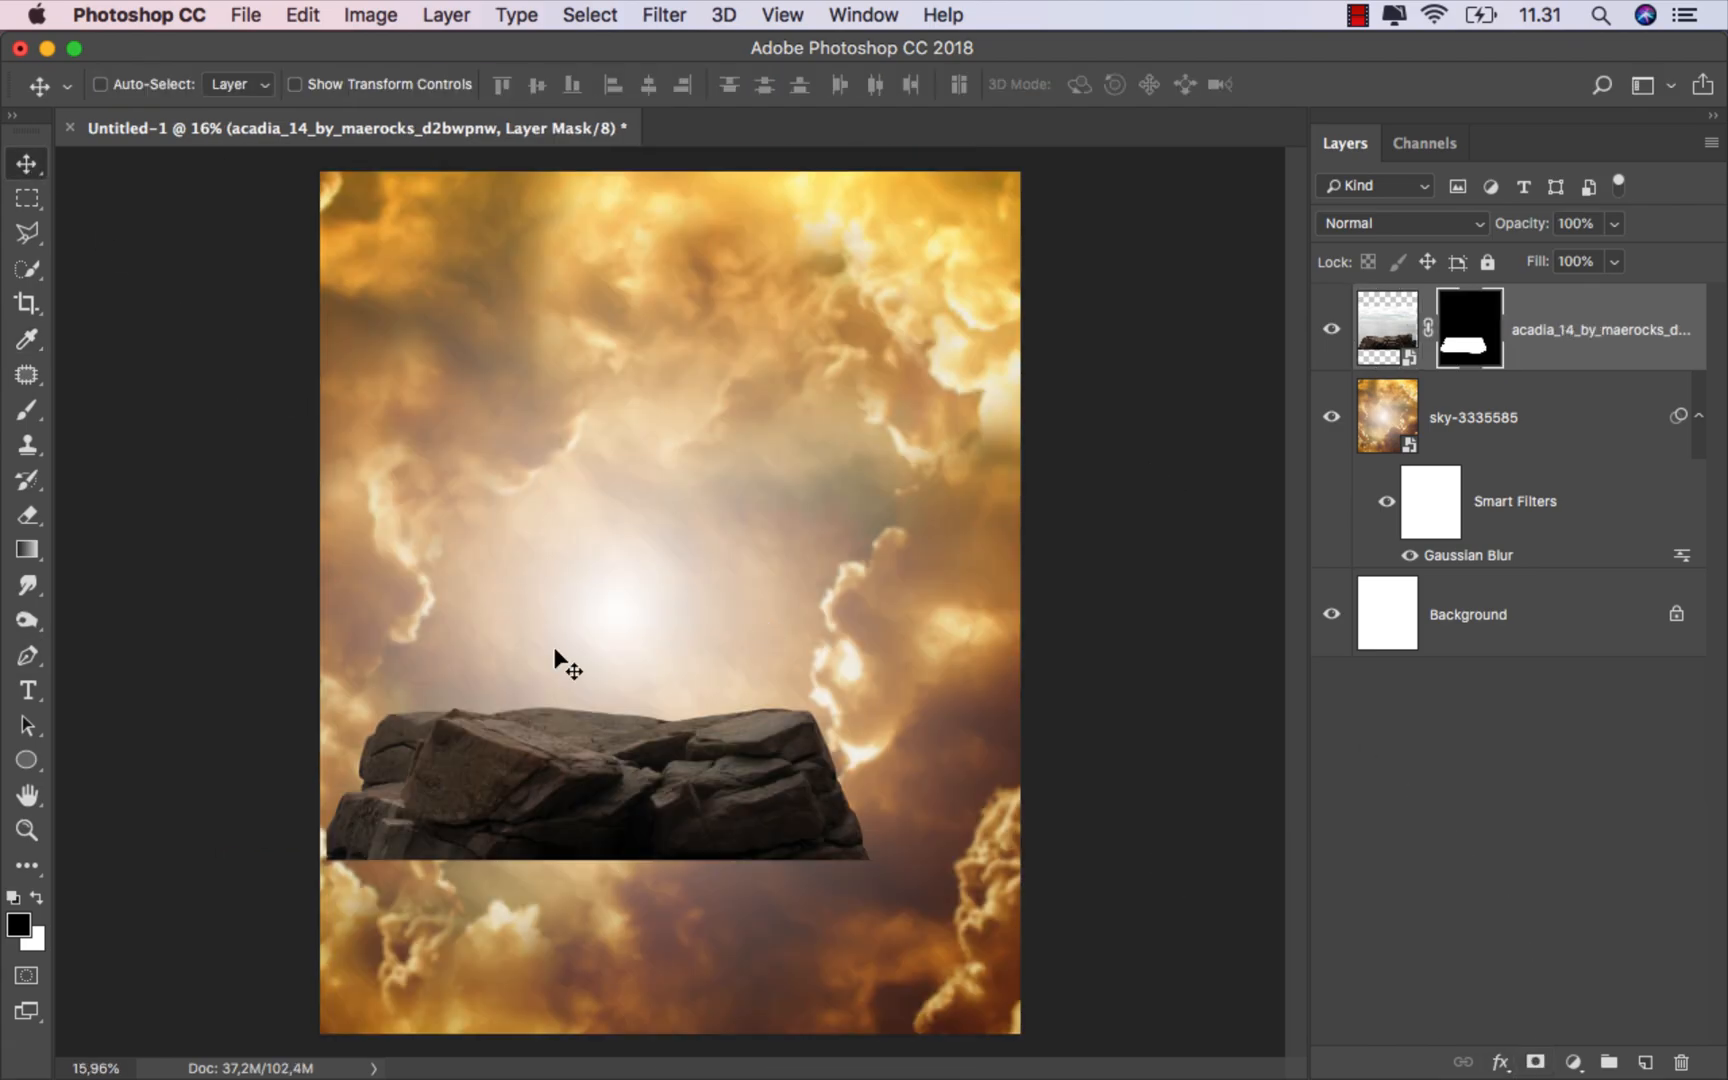
{"action": "left_click_drag", "start_coordinate": [555, 650], "coordinate": [702, 895]}
{"action": "scroll", "coordinate": [702, 802], "scroll_direction": "down", "scroll_amount": 3}
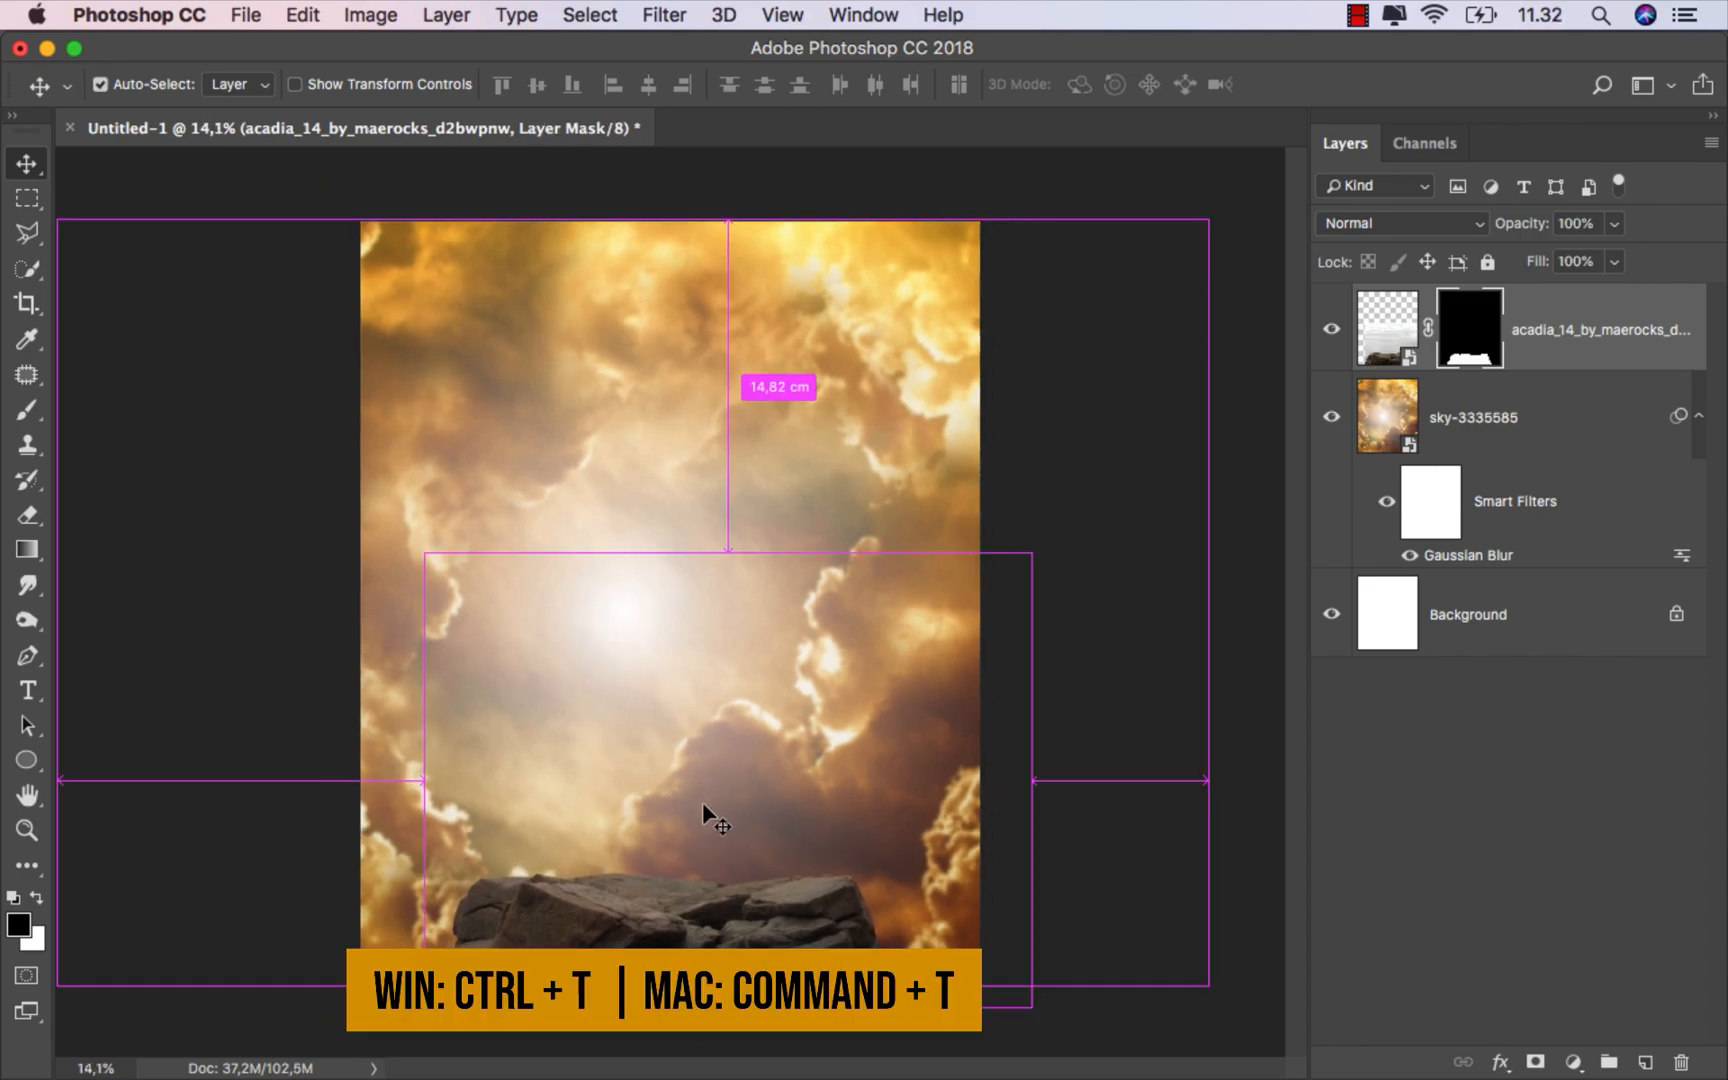
Step: Scale the rock layer up to about 114% and shift it so it sits at the bottom edge of the canvas
{"action": "key", "text": "super+t"}
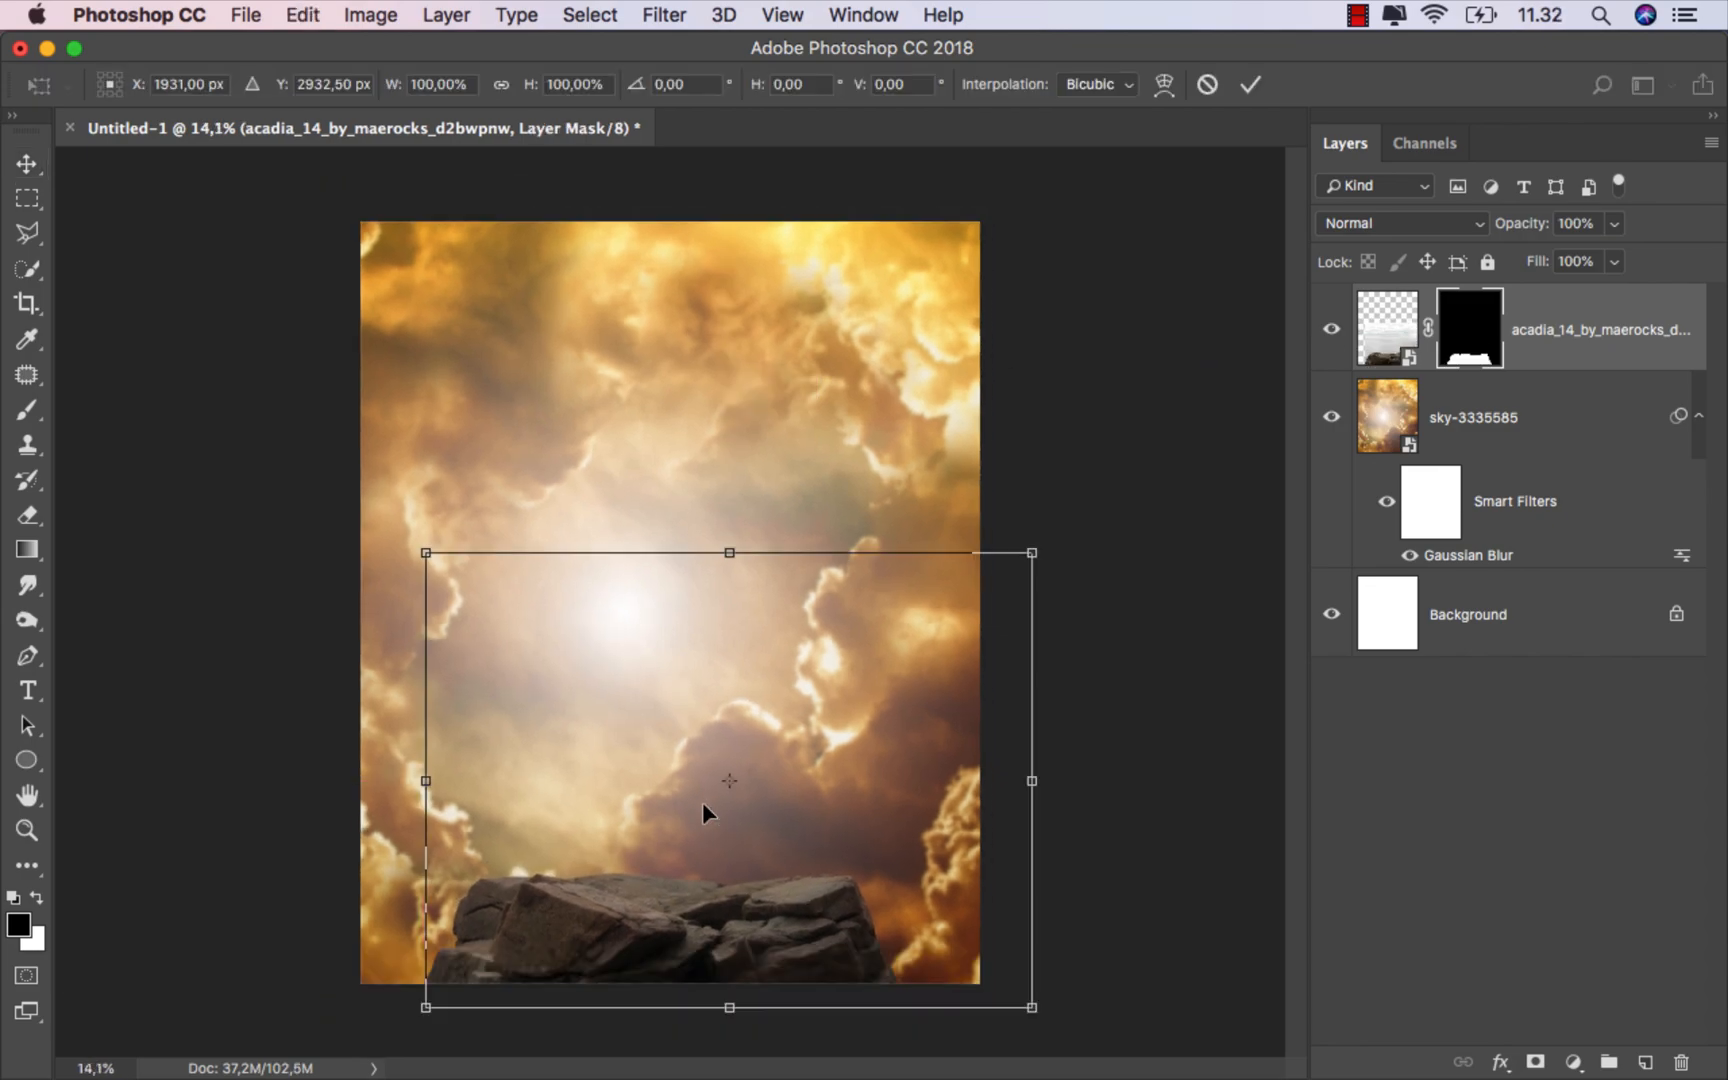
{"action": "left_click_drag", "start_coordinate": [426, 552], "coordinate": [380, 519]}
{"action": "left_click_drag", "start_coordinate": [1034, 520], "coordinate": [1087, 508]}
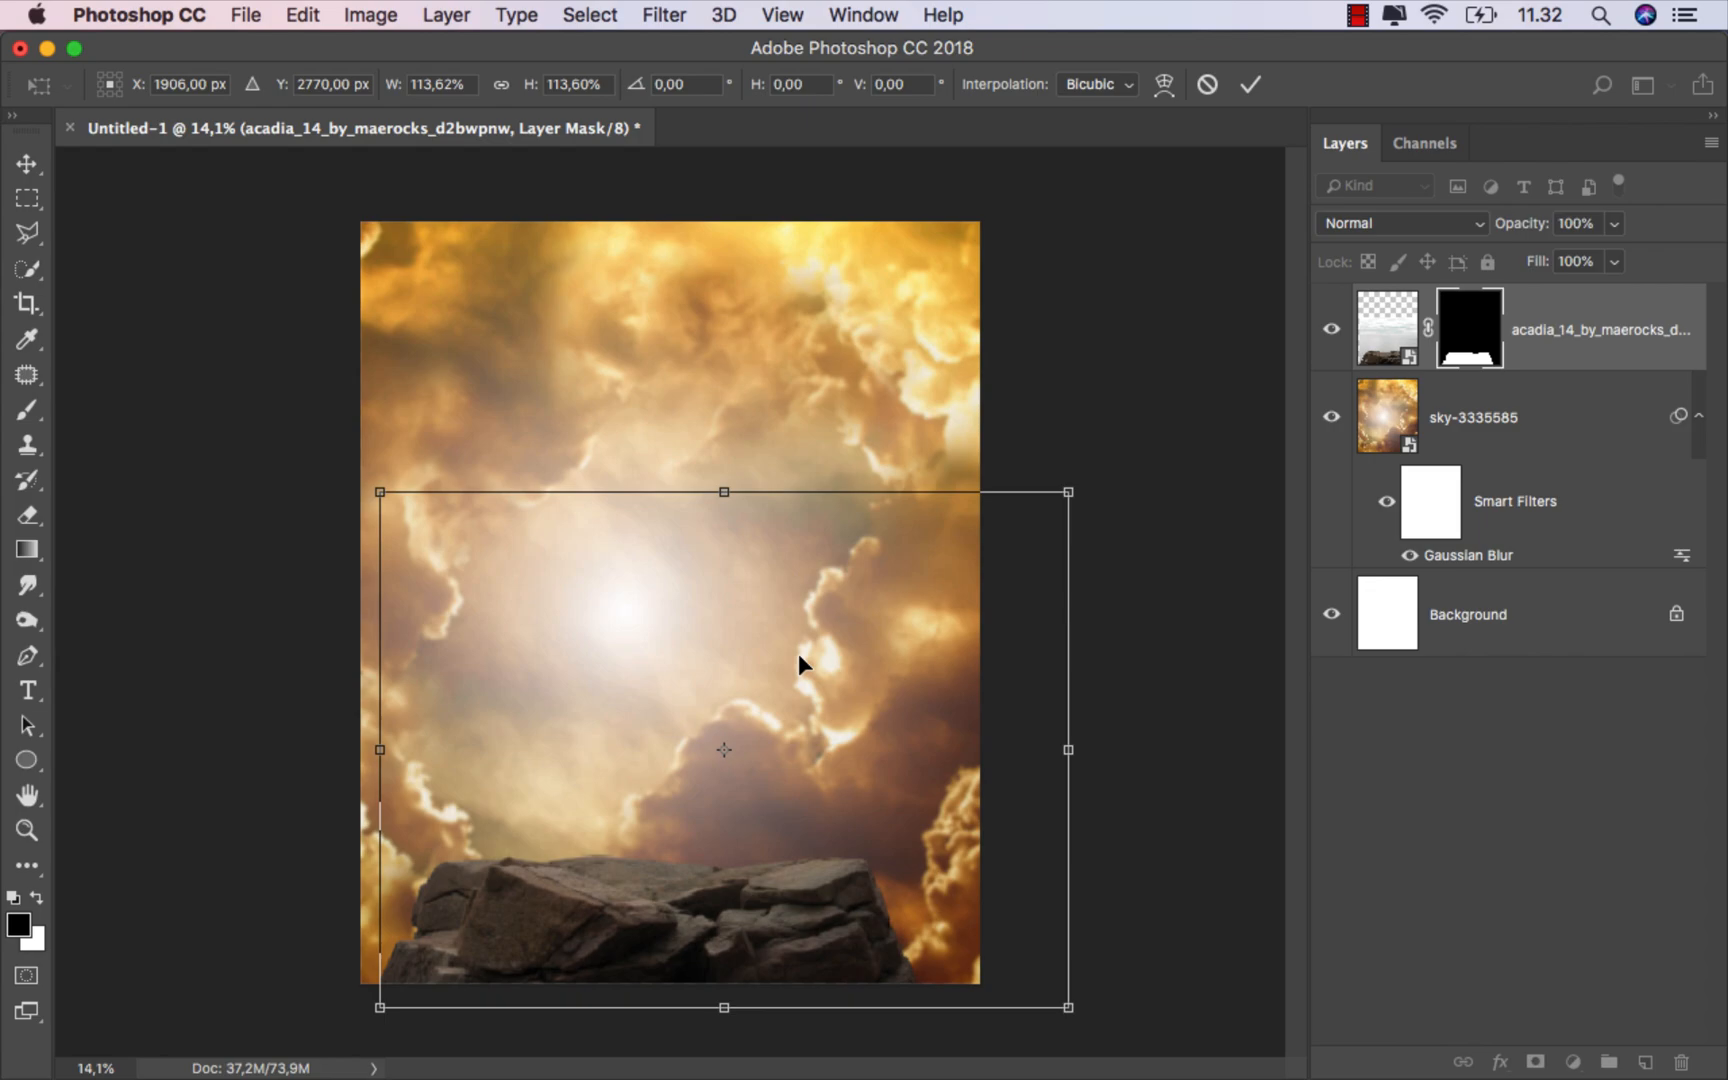
{"action": "left_click_drag", "start_coordinate": [798, 655], "coordinate": [798, 664]}
{"action": "left_click", "coordinate": [1250, 84]}
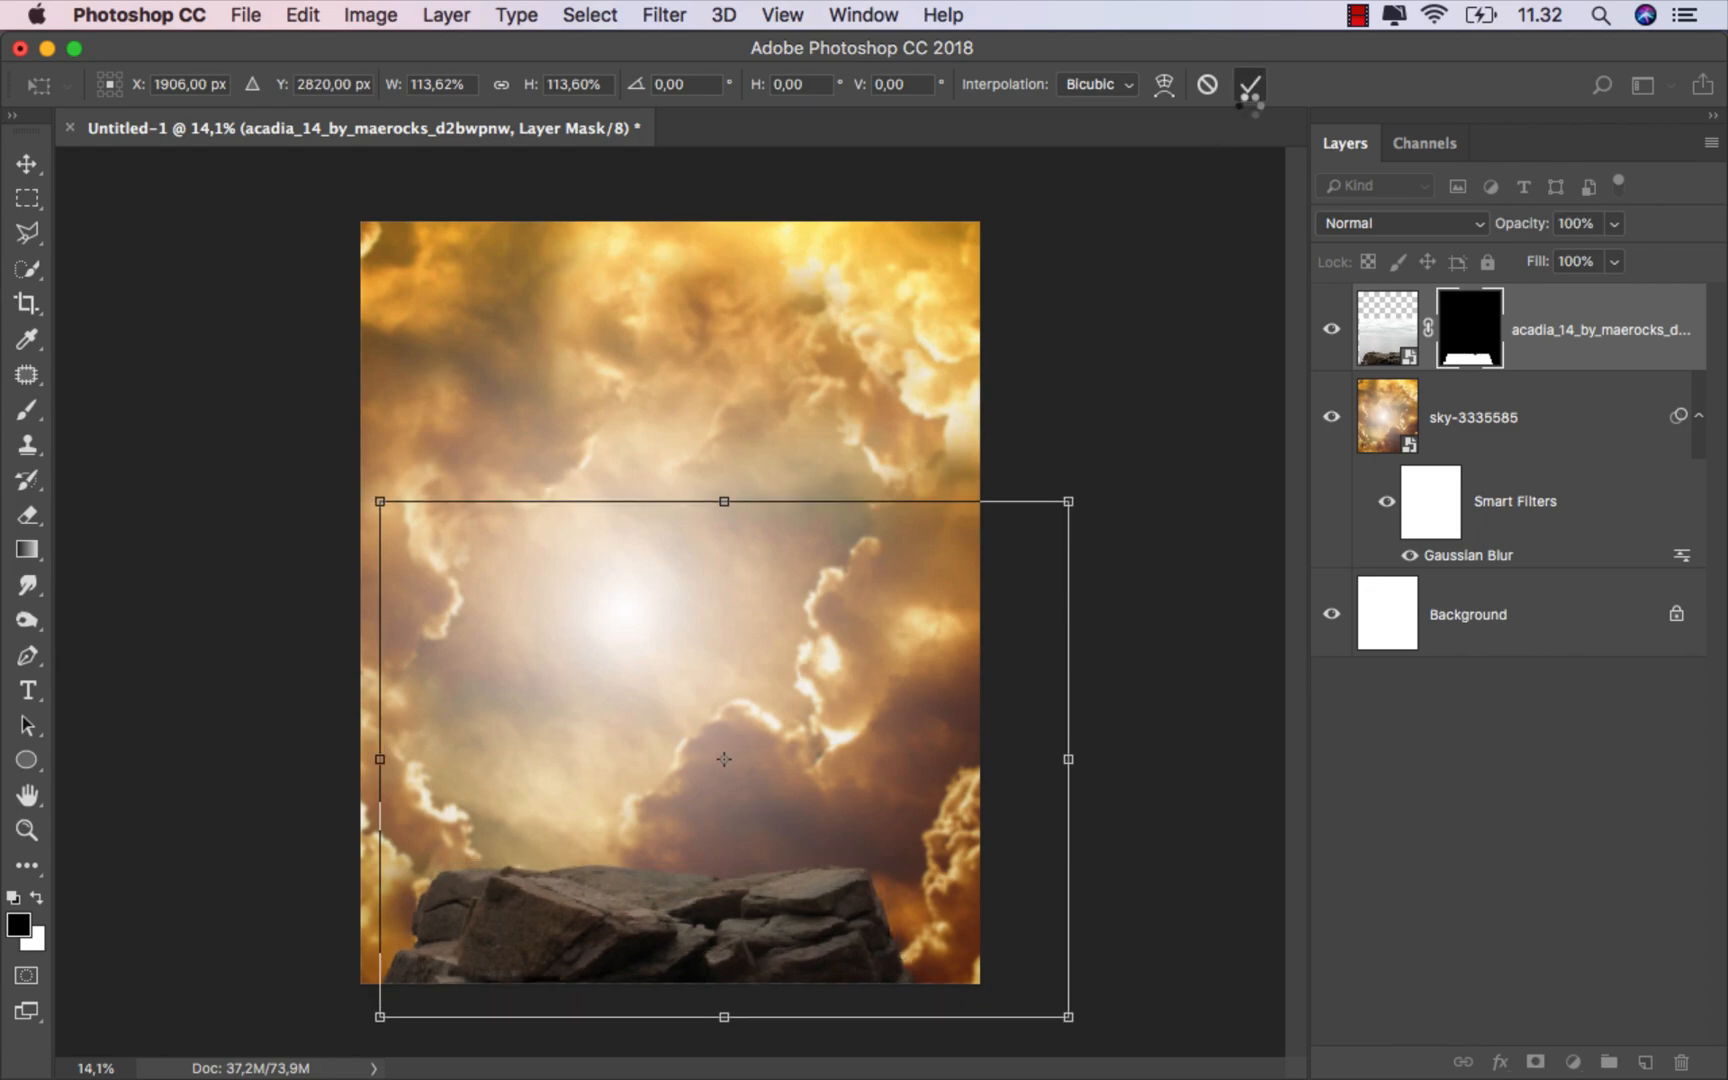
{"action": "scroll", "coordinate": [818, 635], "scroll_direction": "up", "scroll_amount": 2}
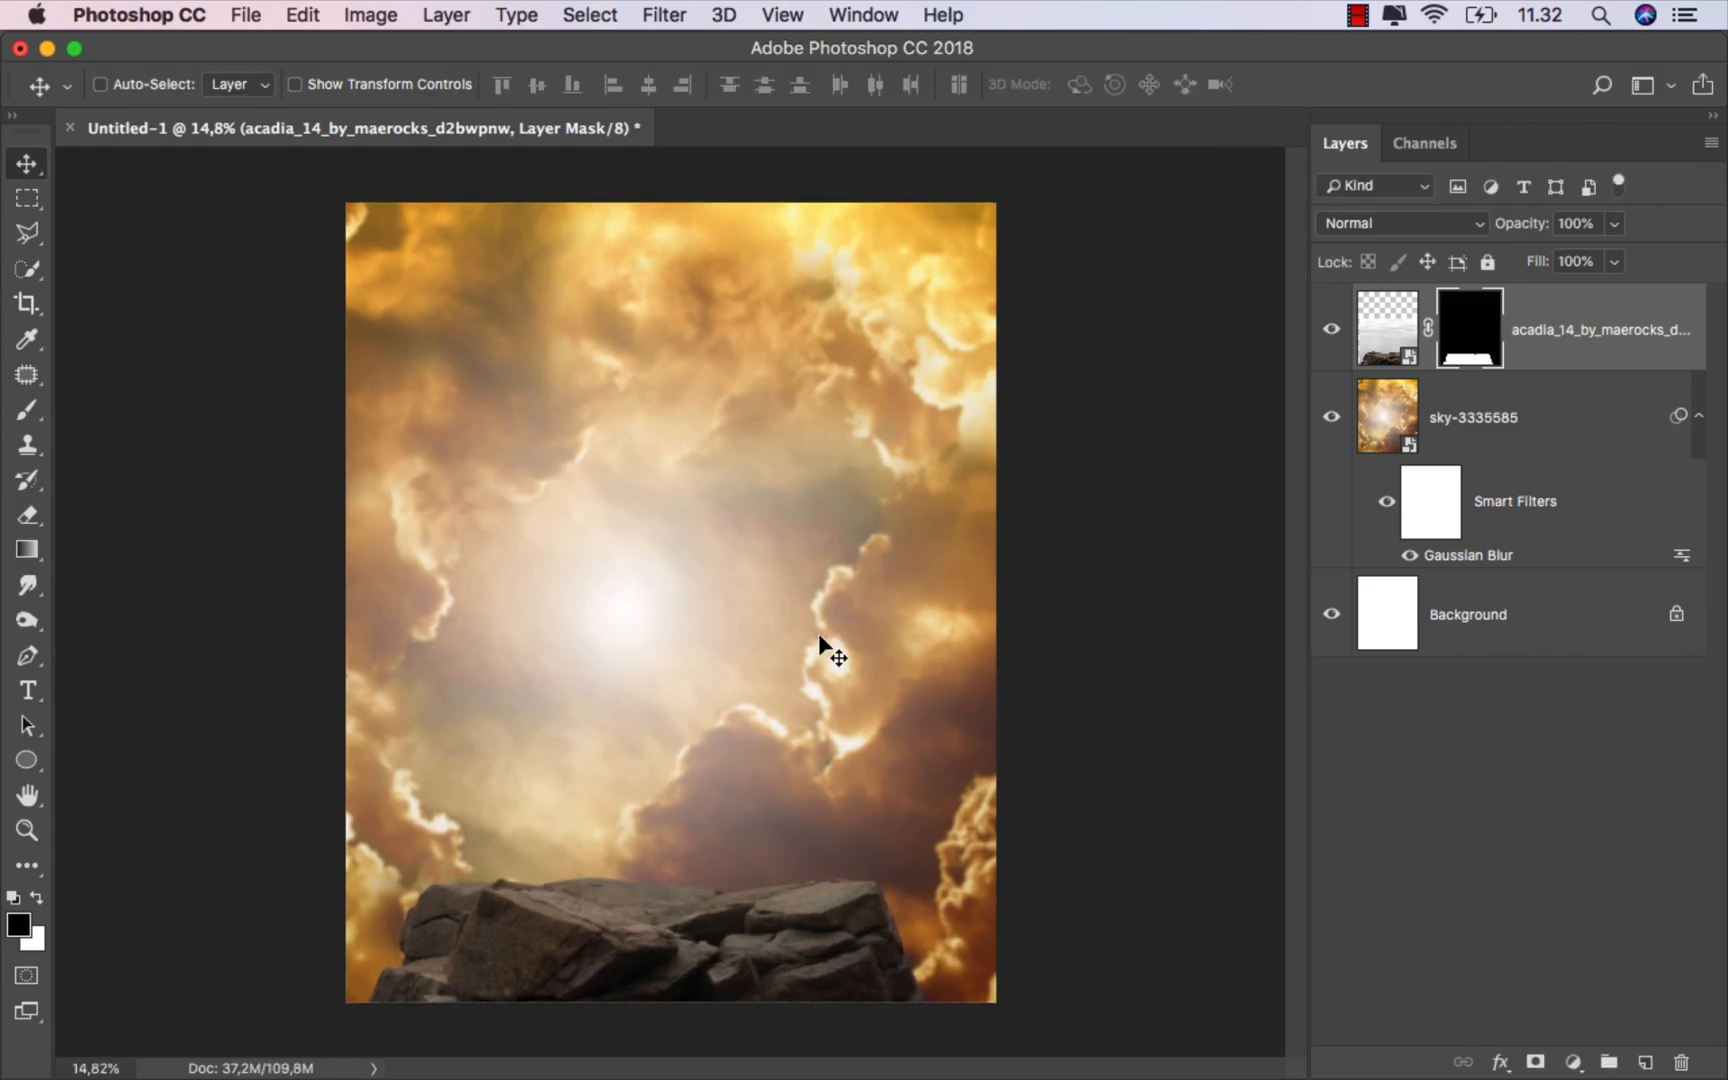
Step: Drag the mervilina_by_mervilina-d6o3pdo.png model image from the folder onto the canvas and place it at about 70% scale on the rocks
{"action": "left_click", "coordinate": [1564, 333]}
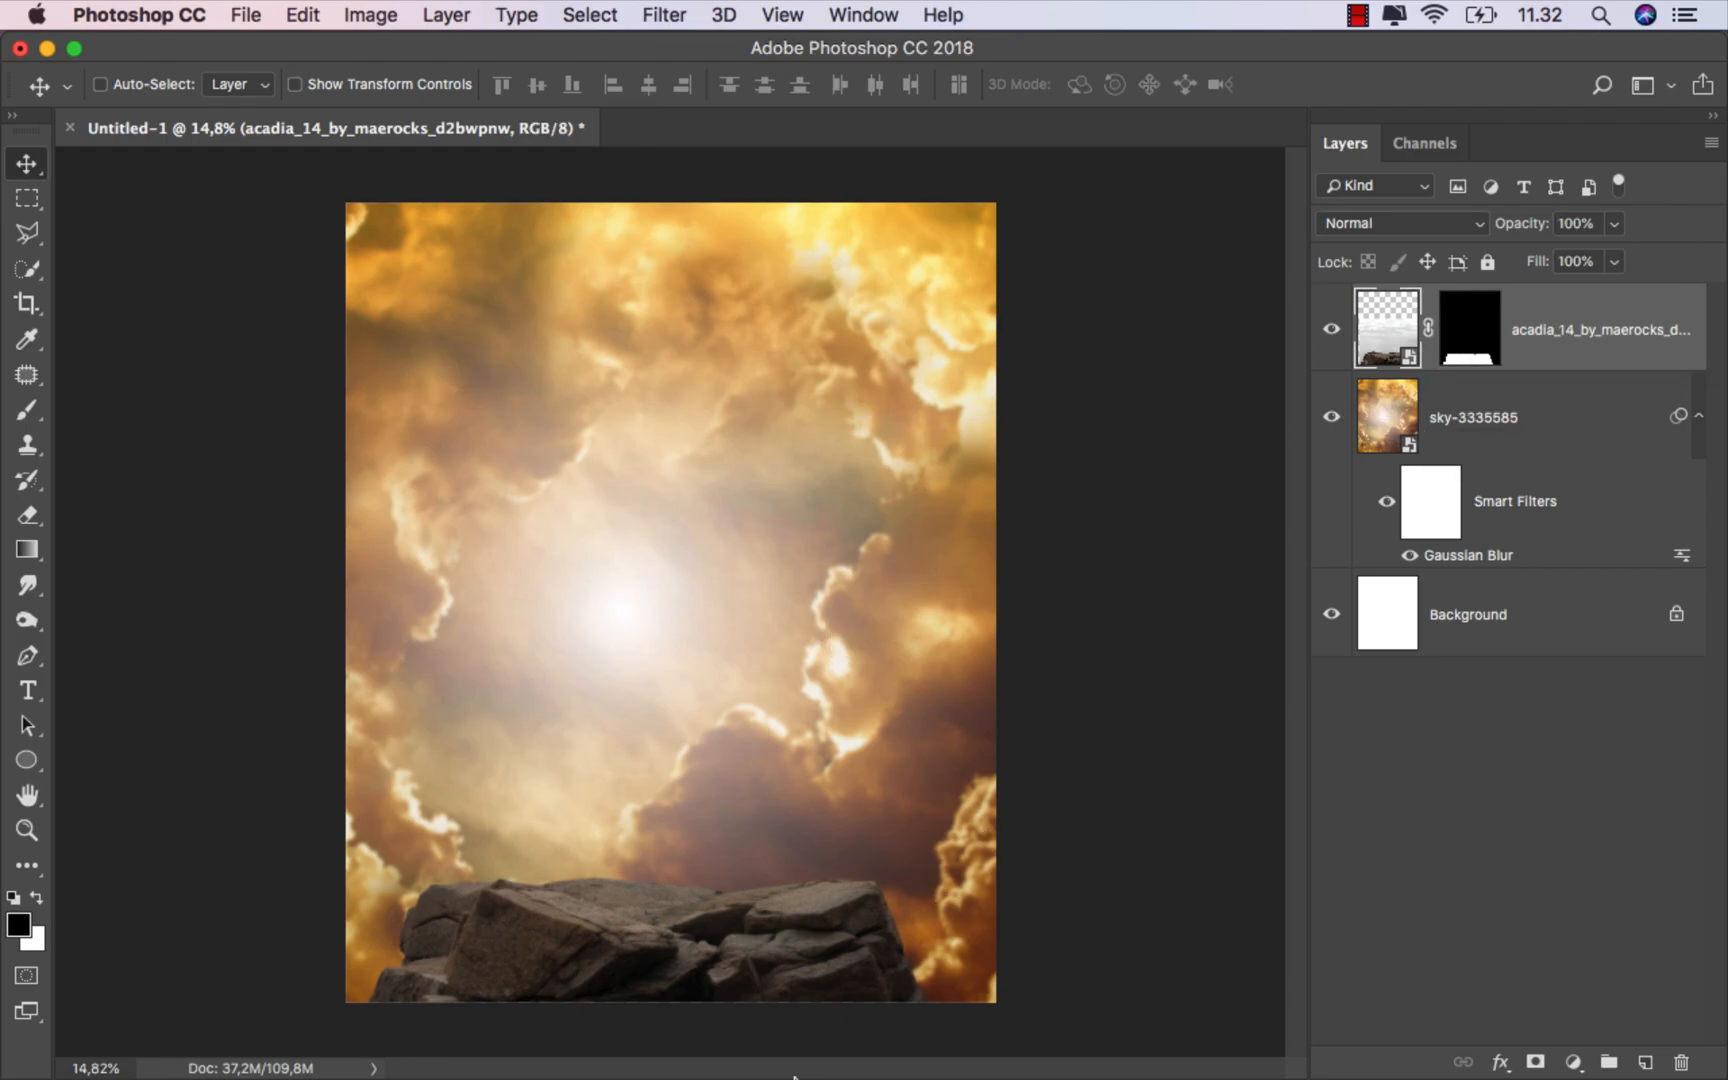
{"action": "mouse_move", "coordinate": [737, 1054]}
{"action": "left_click", "coordinate": [640, 1042]}
{"action": "left_click", "coordinate": [771, 436]}
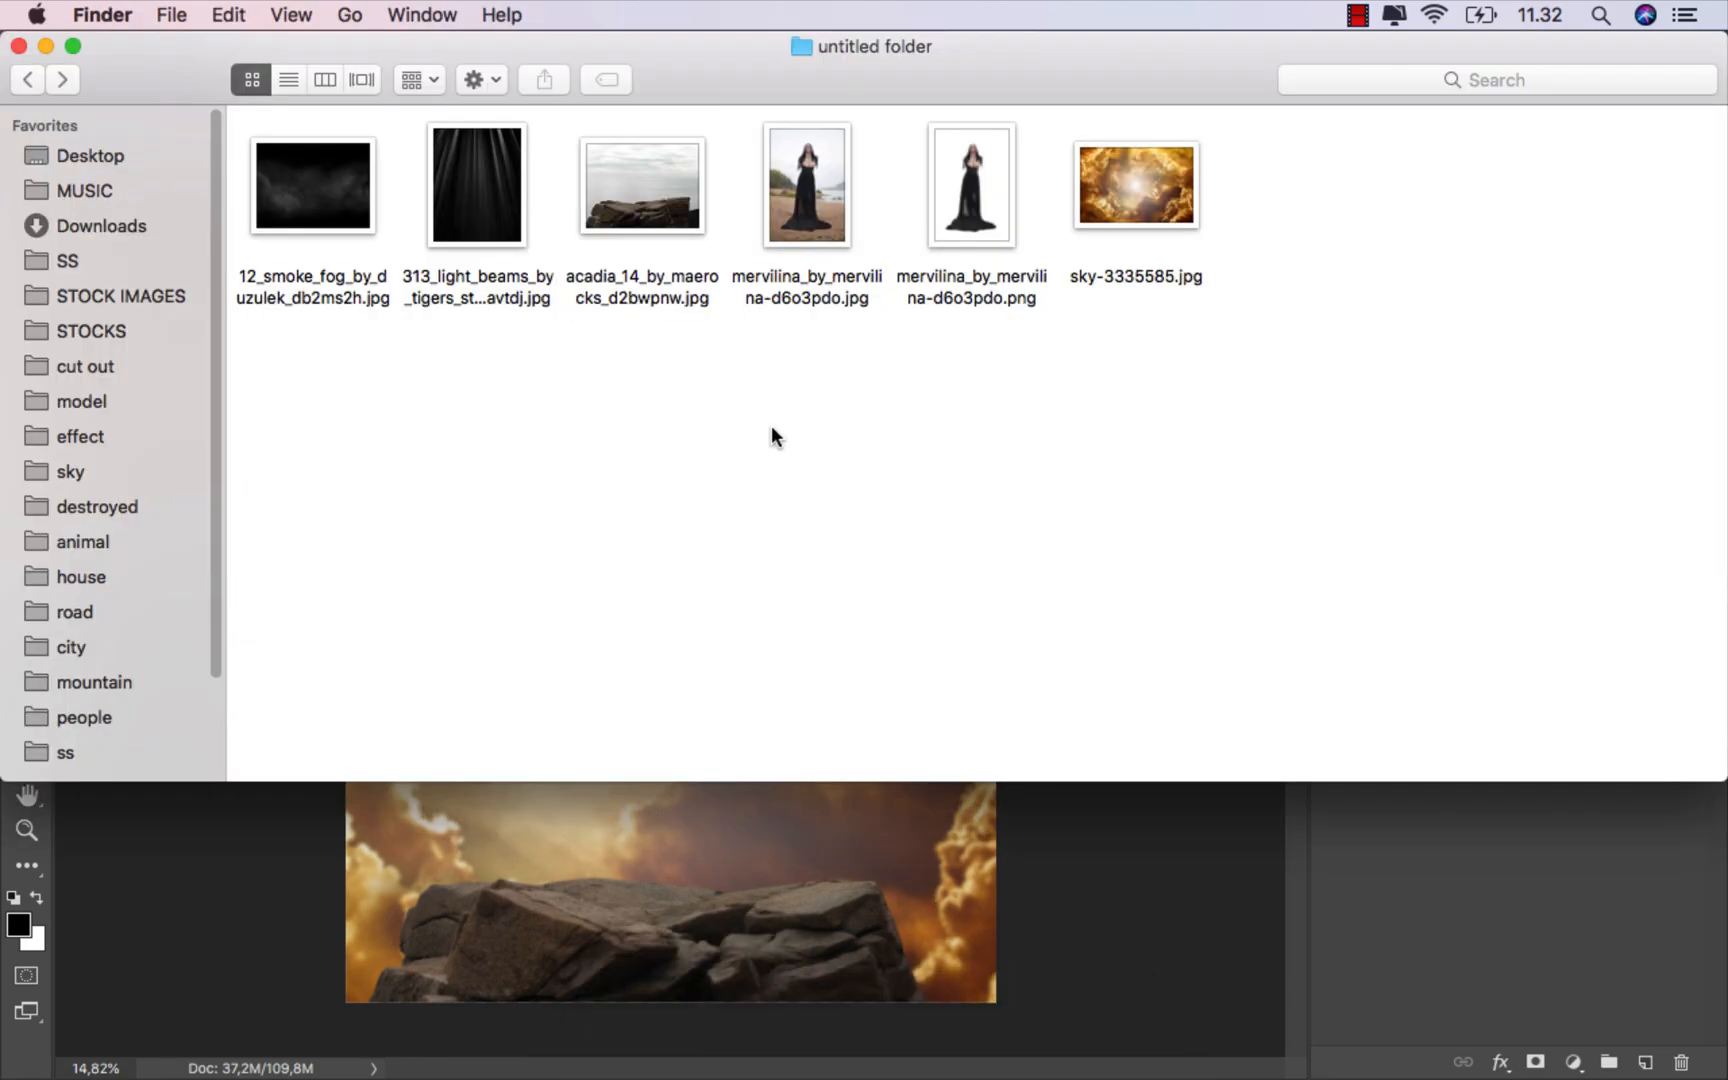
{"action": "left_click_drag", "start_coordinate": [962, 284], "coordinate": [675, 586]}
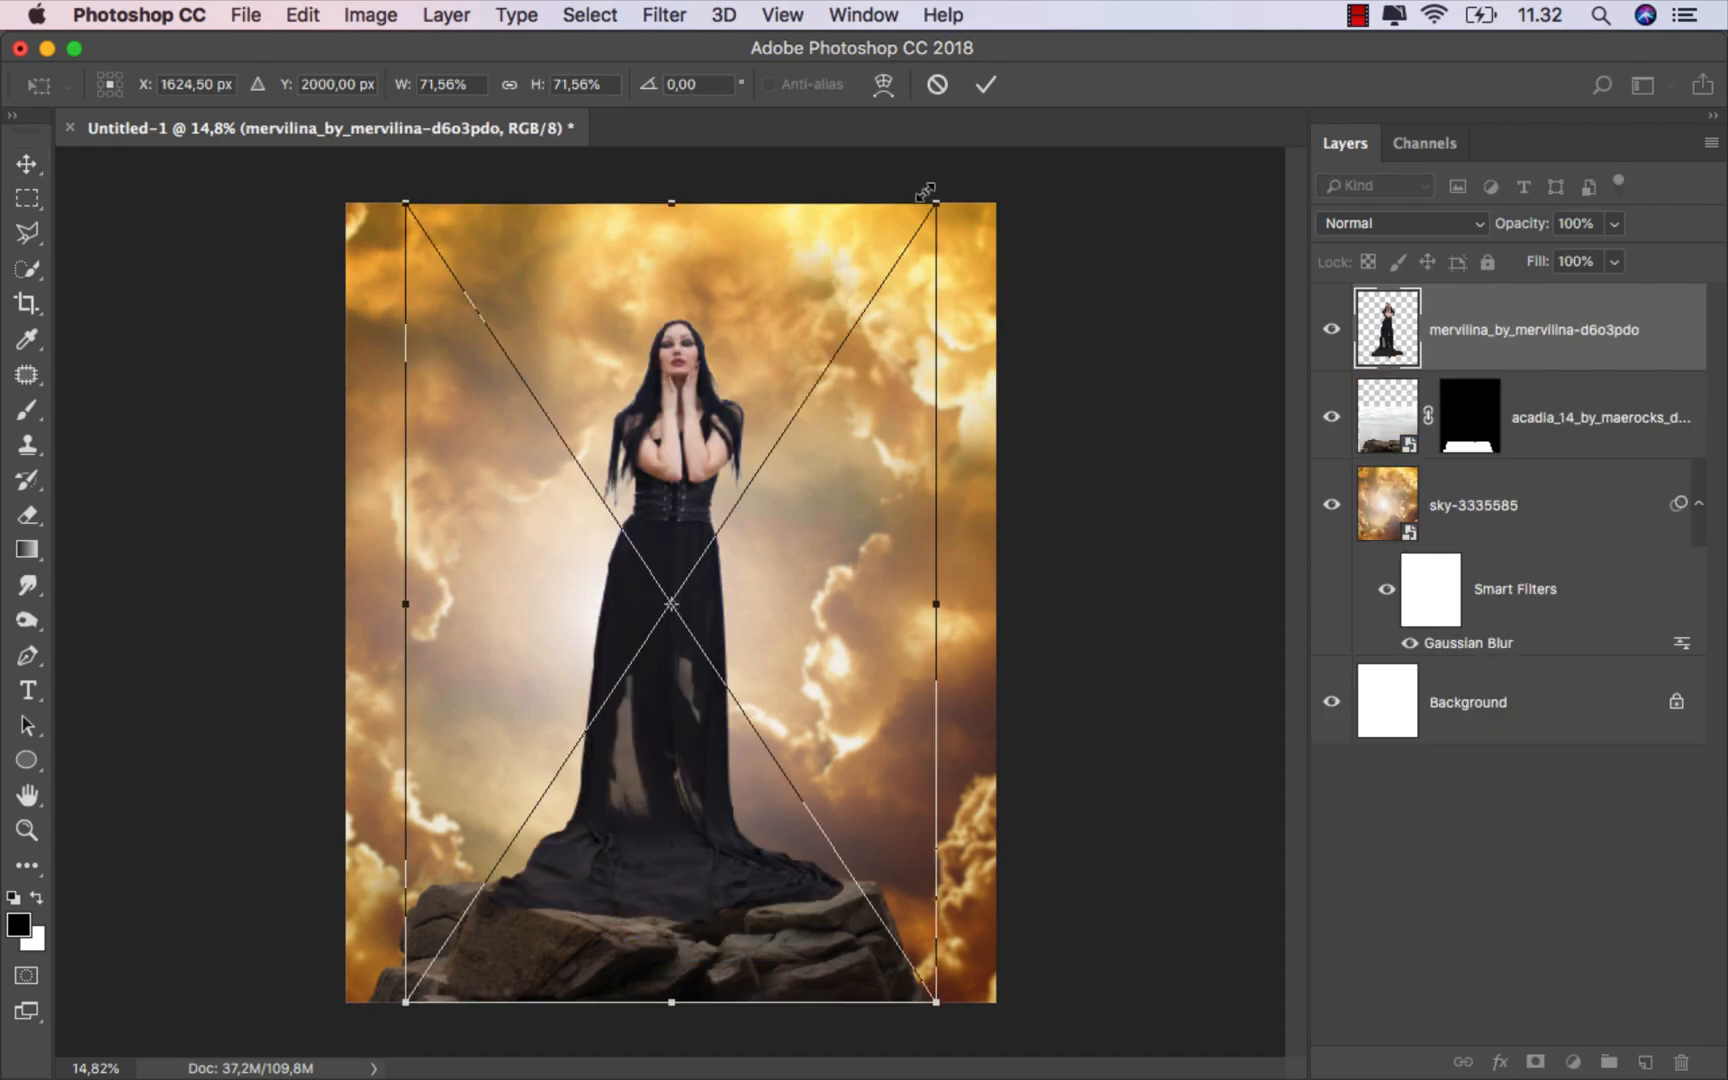
{"action": "left_click_drag", "start_coordinate": [936, 205], "coordinate": [938, 208]}
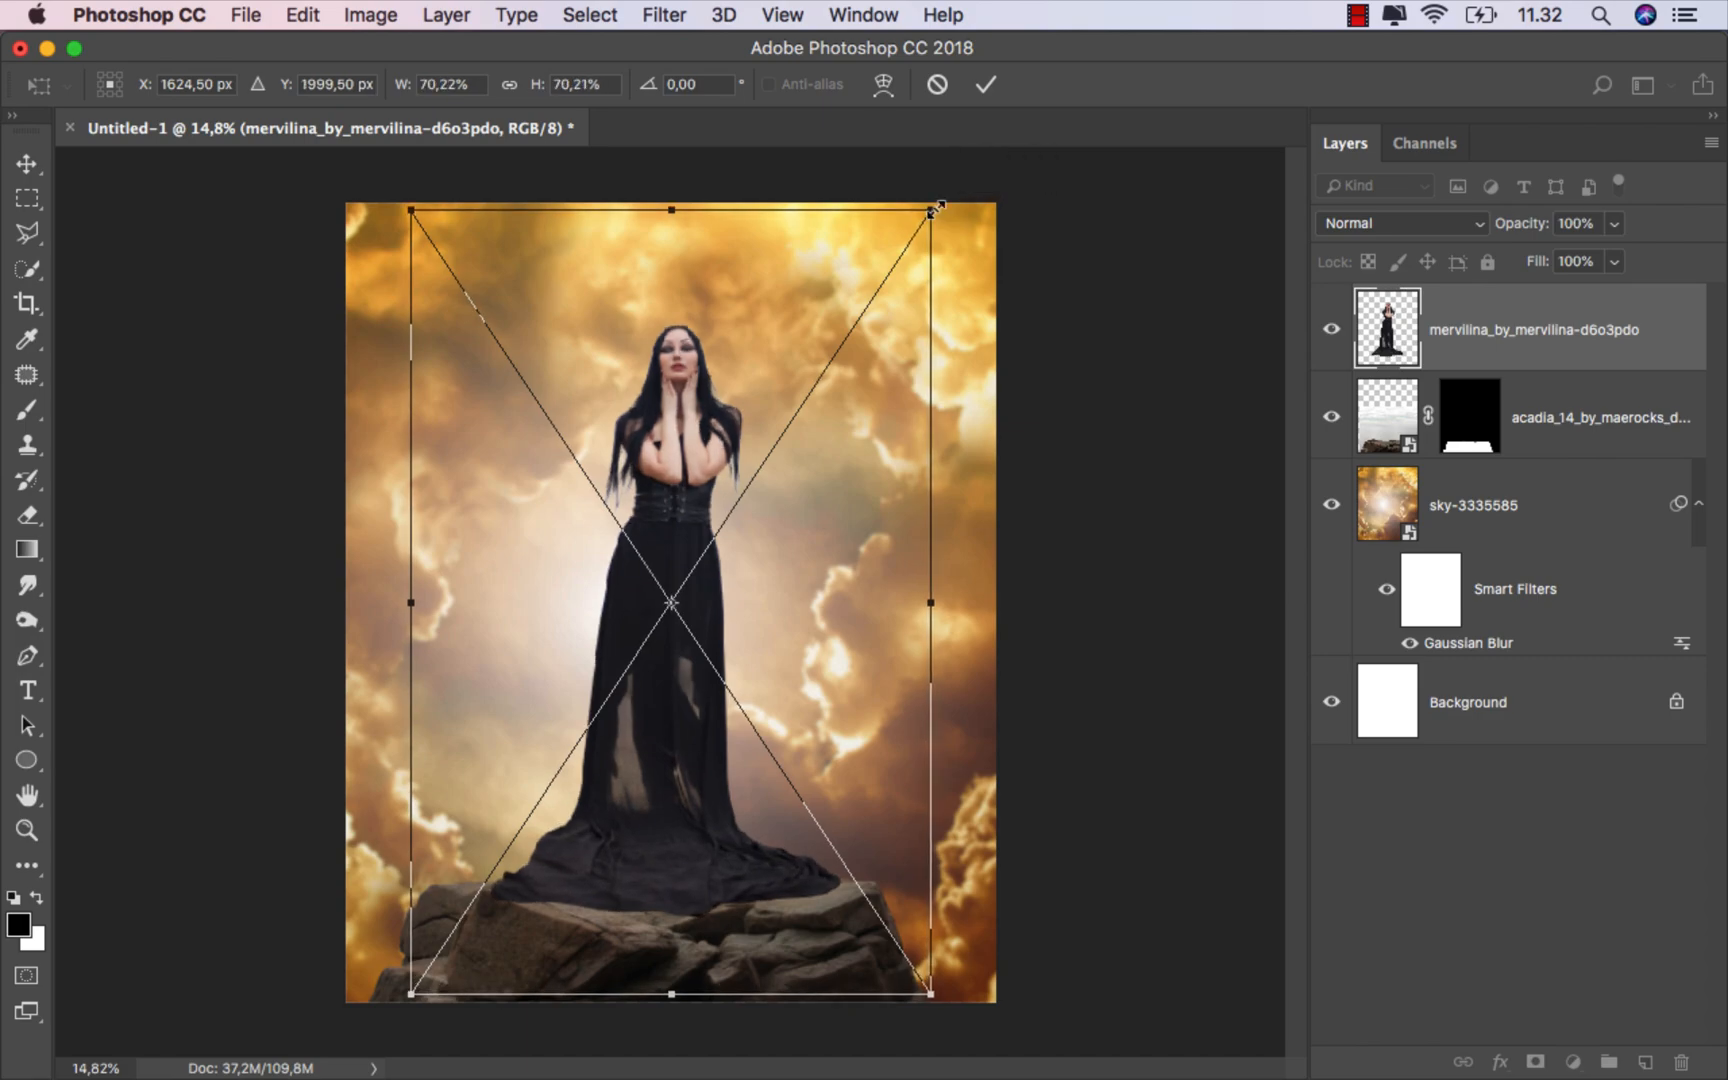
{"action": "left_click", "coordinate": [988, 90]}
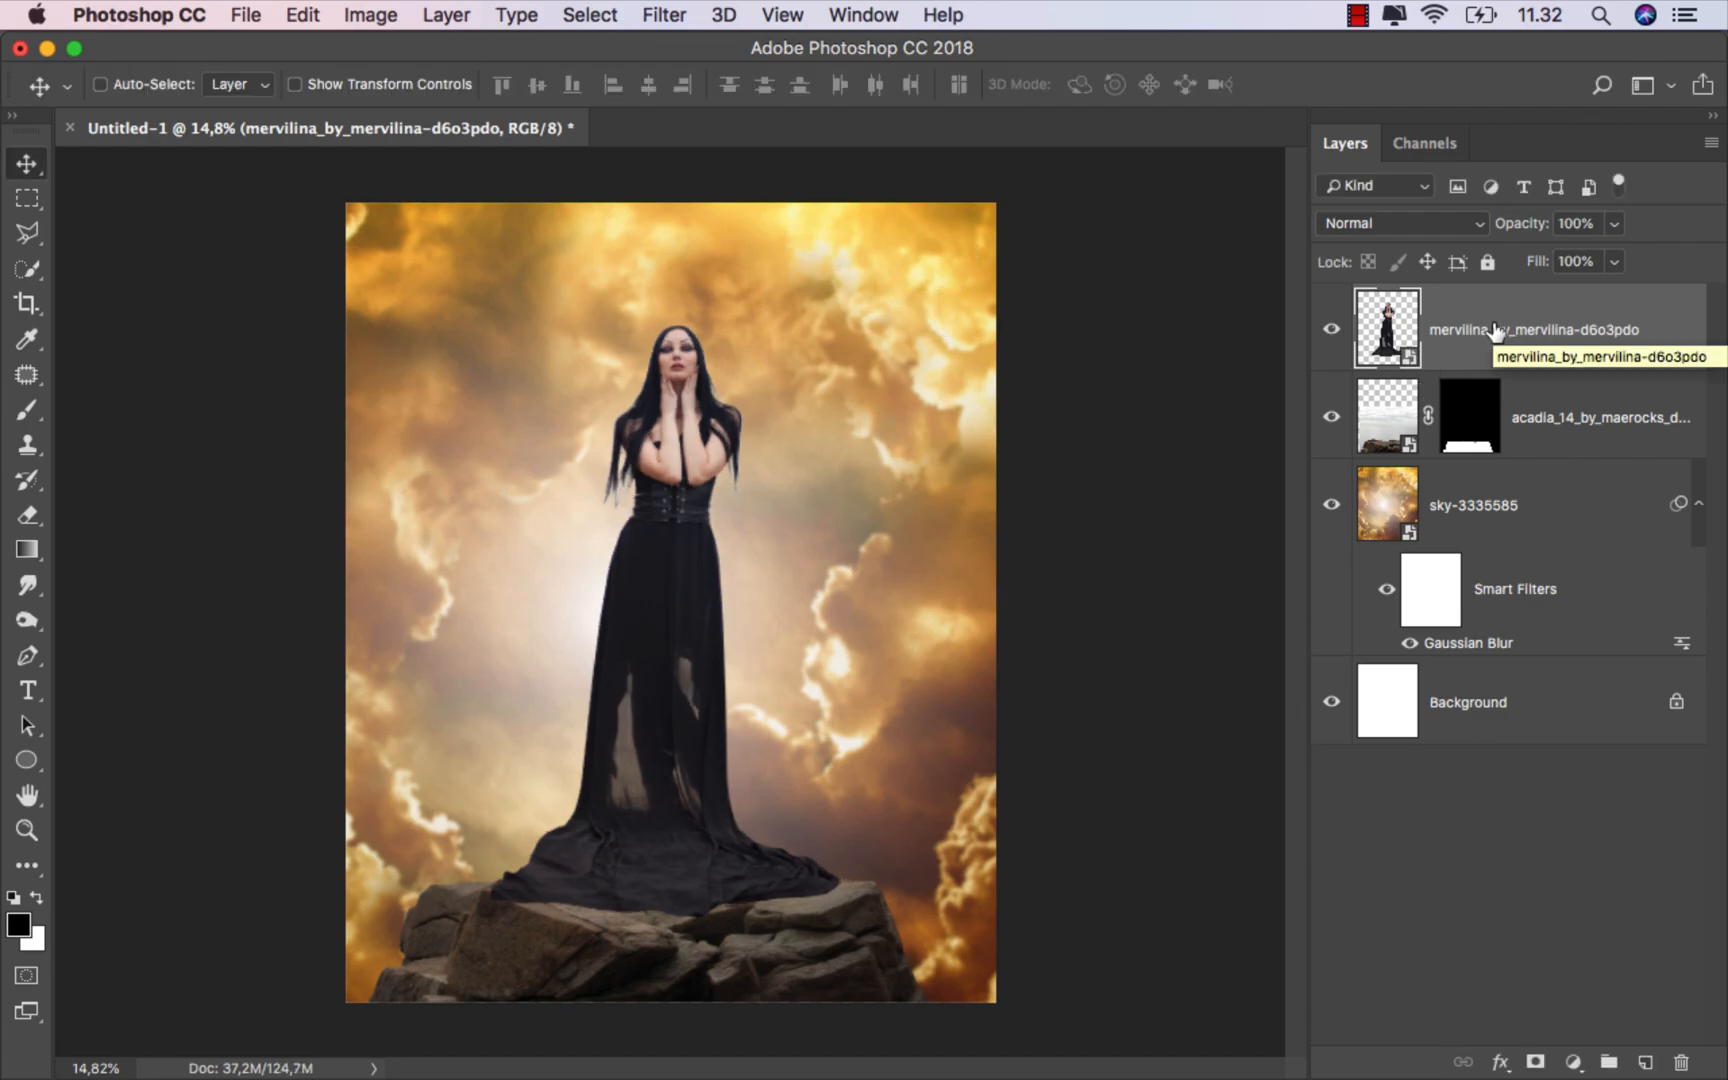
Step: Rasterize the model layer and warp the bottom of her dress so the hem follows the rock surface
{"action": "right_click", "coordinate": [1473, 352]}
{"action": "left_click", "coordinate": [1316, 761]}
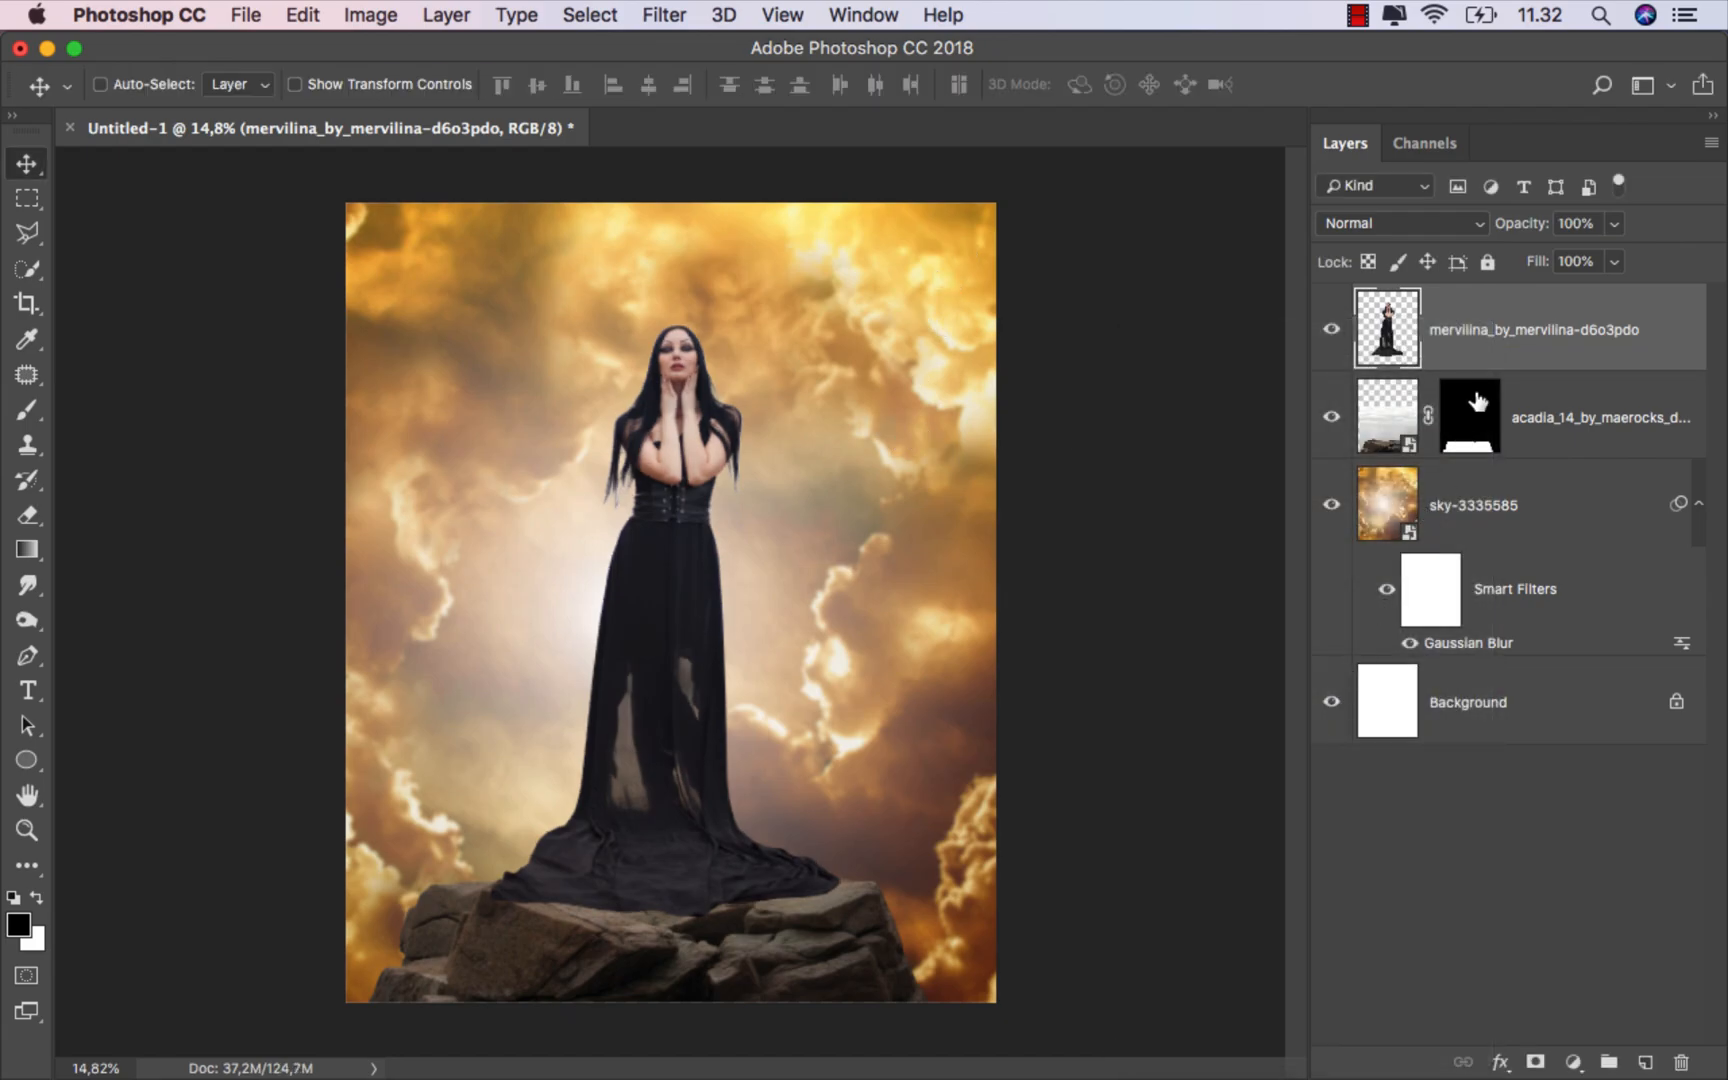
{"action": "key", "text": "super+t"}
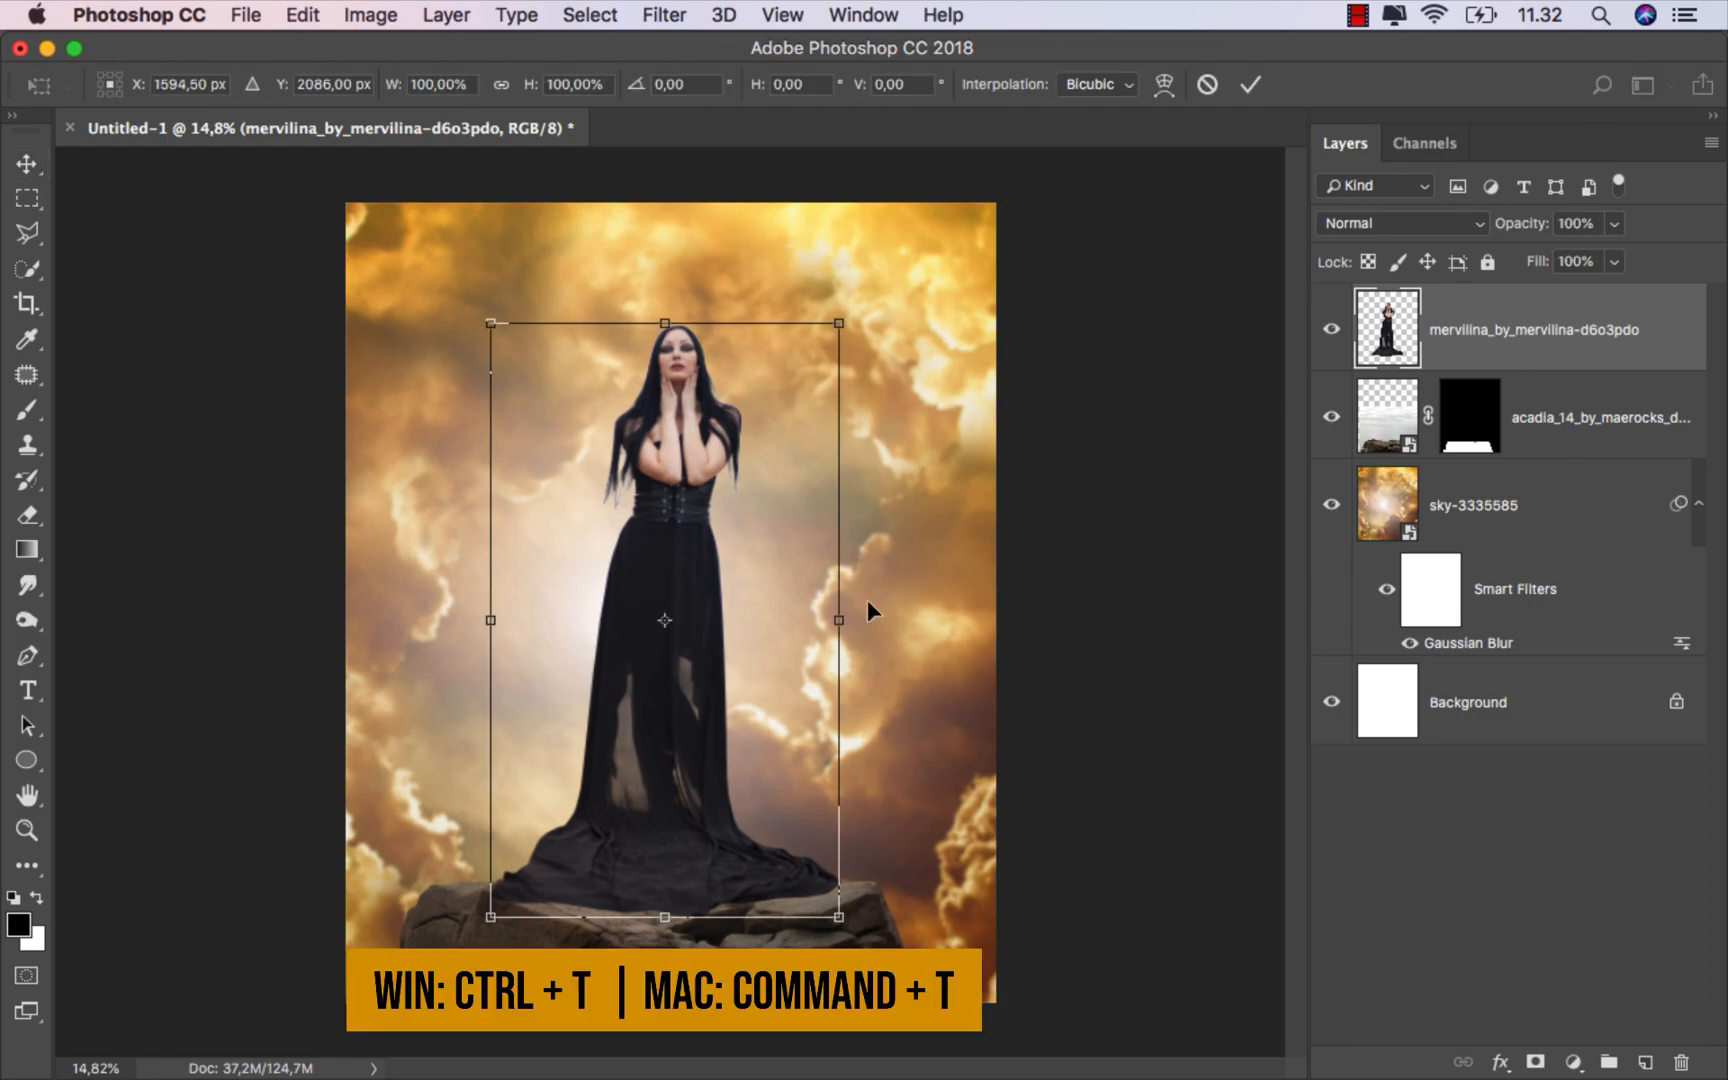
{"action": "right_click", "coordinate": [662, 565]}
{"action": "left_click", "coordinate": [705, 725]}
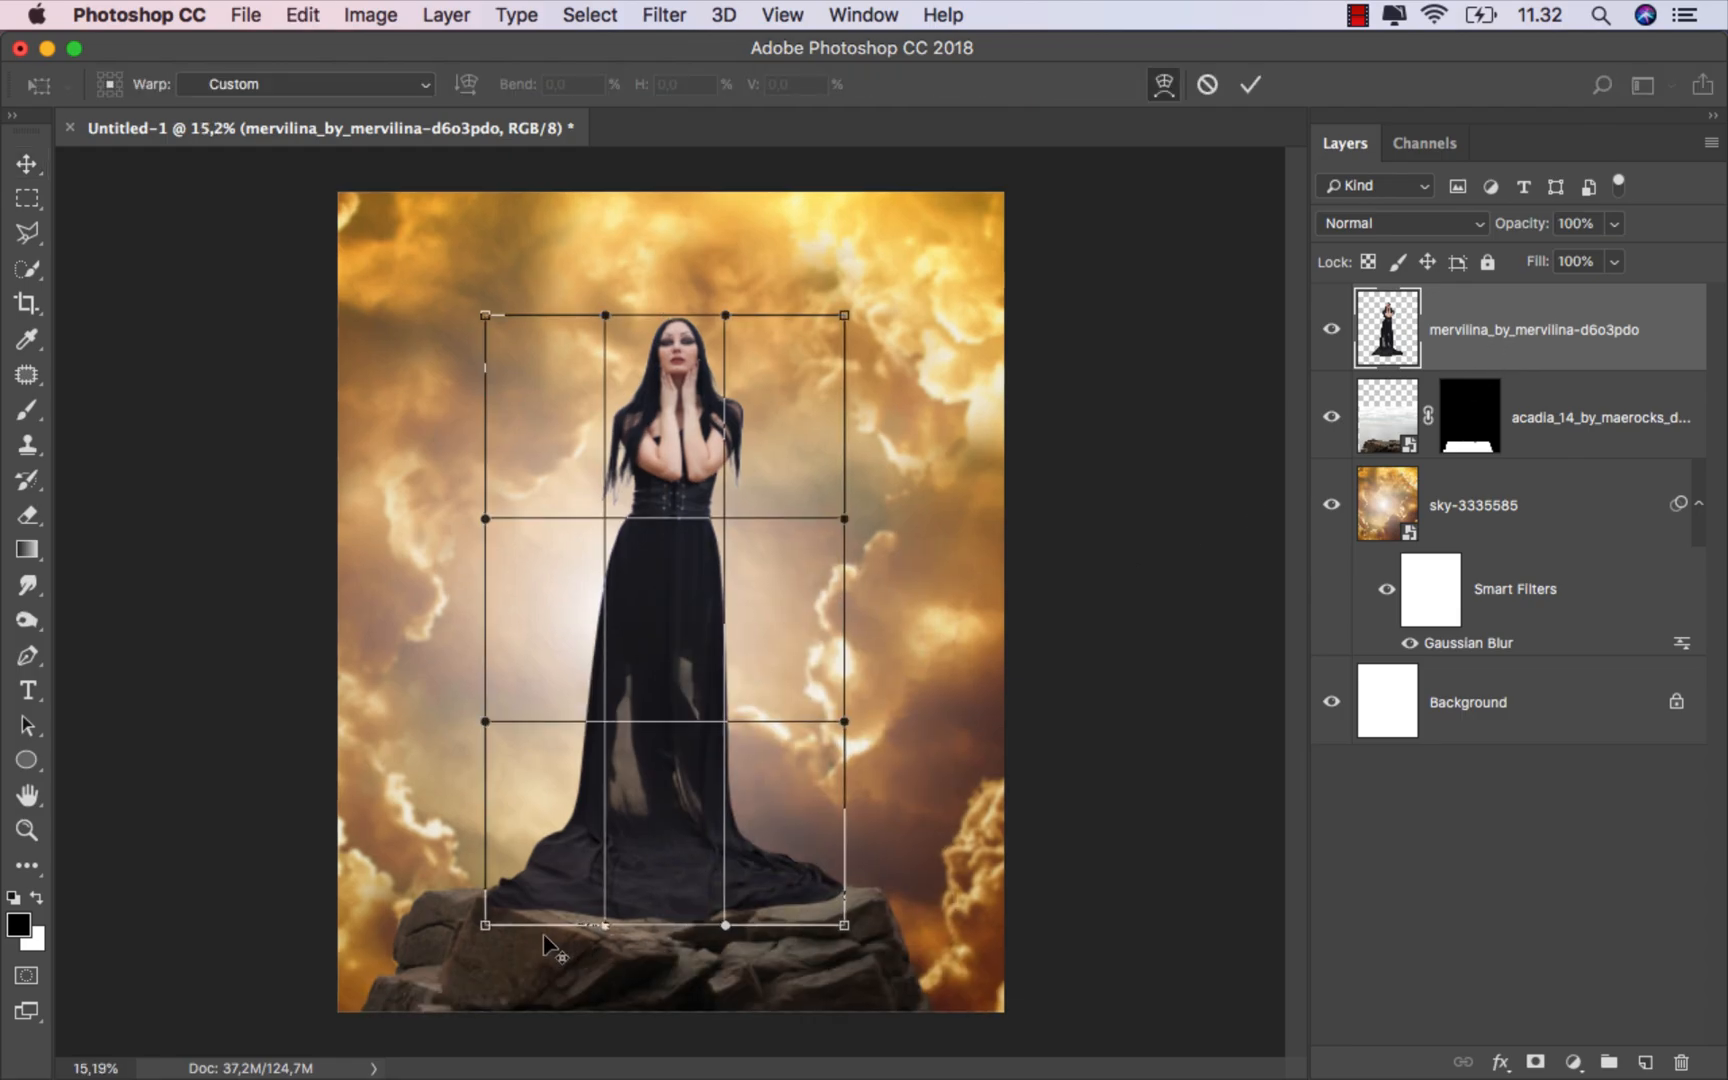
{"action": "scroll", "coordinate": [545, 945], "scroll_direction": "up", "scroll_amount": 2}
{"action": "left_click_drag", "start_coordinate": [443, 972], "coordinate": [449, 958]}
{"action": "scroll", "coordinate": [656, 887], "scroll_direction": "right", "scroll_amount": 5}
{"action": "scroll", "coordinate": [656, 887], "scroll_direction": "down", "scroll_amount": 2}
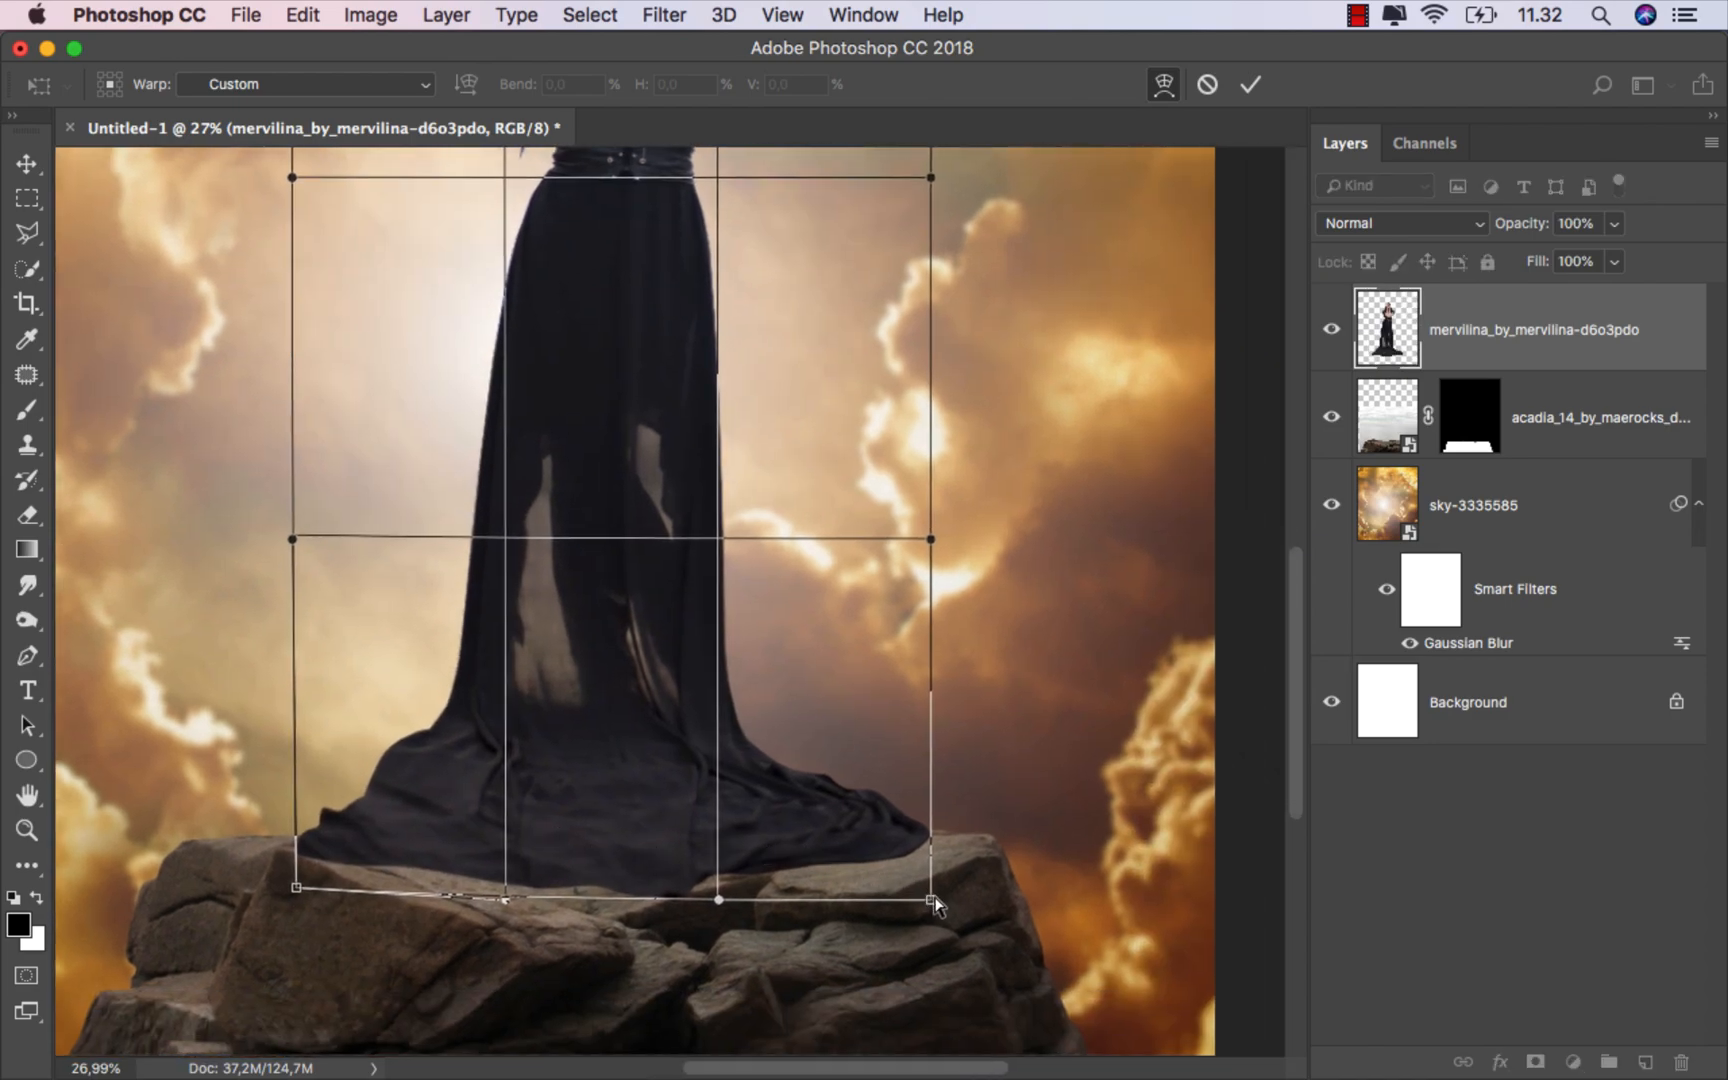
{"action": "left_click_drag", "start_coordinate": [933, 901], "coordinate": [948, 915]}
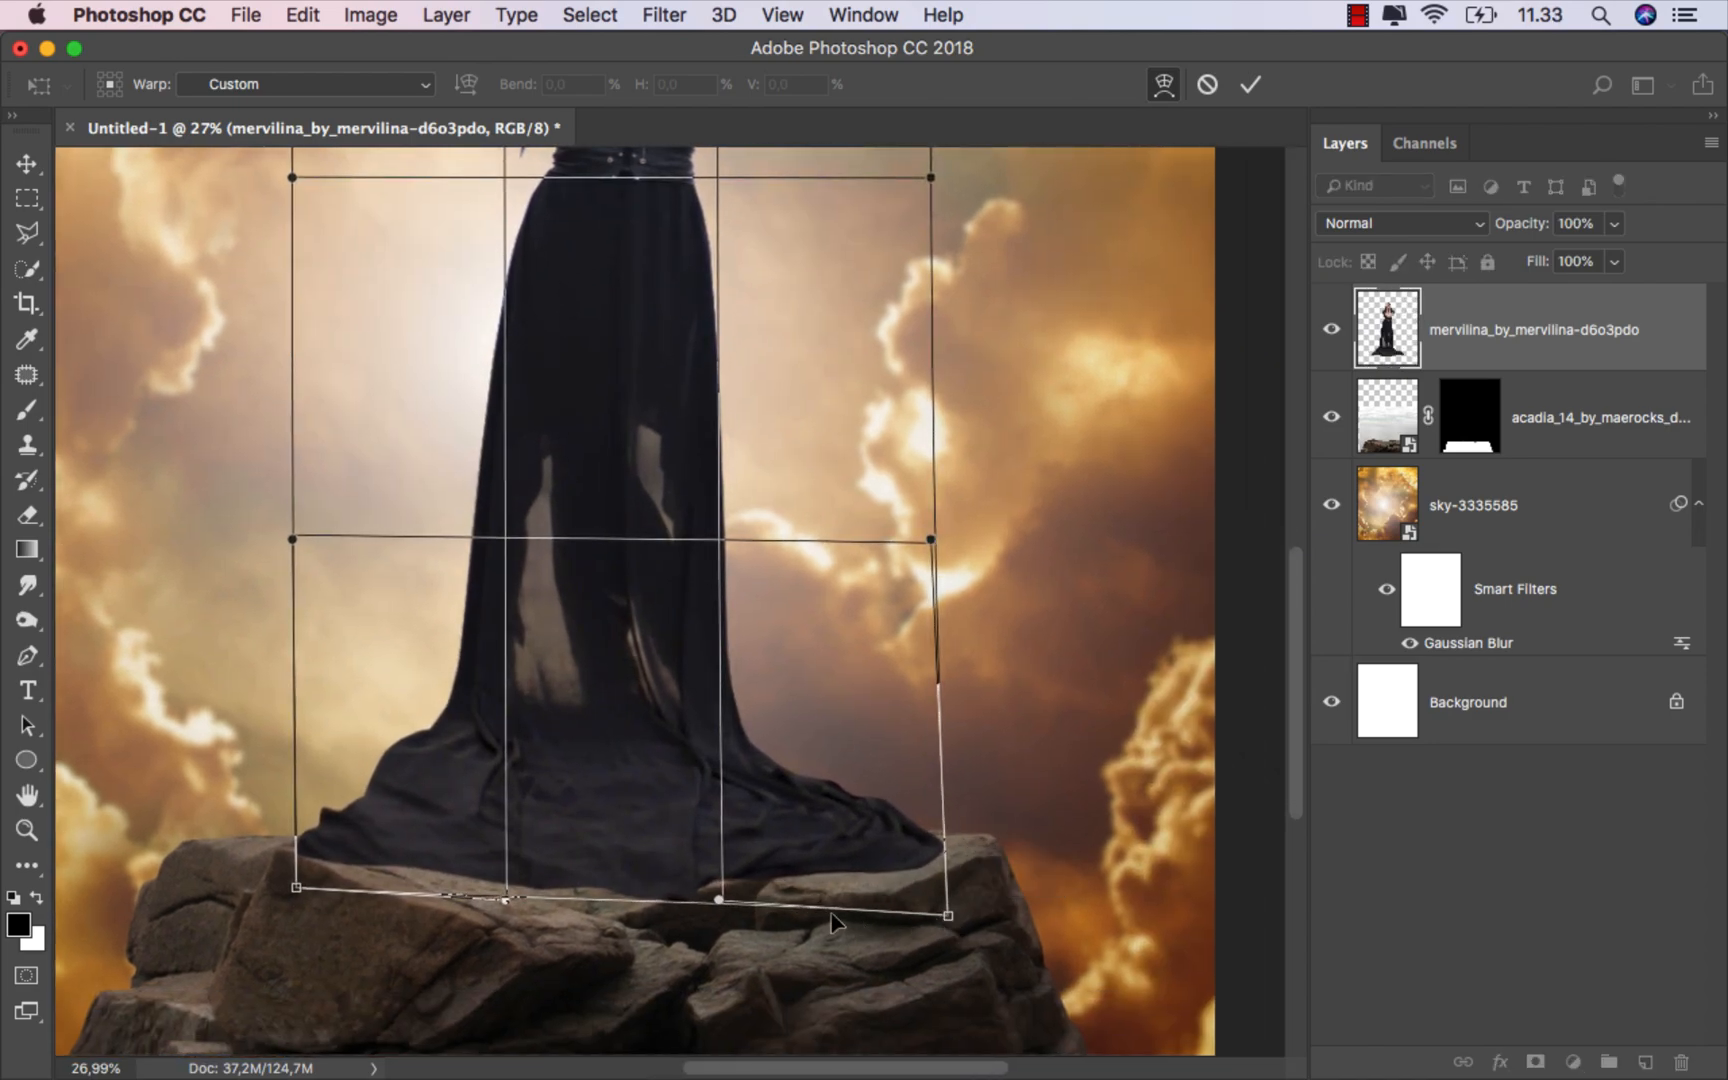
{"action": "left_click_drag", "start_coordinate": [719, 899], "coordinate": [598, 913]}
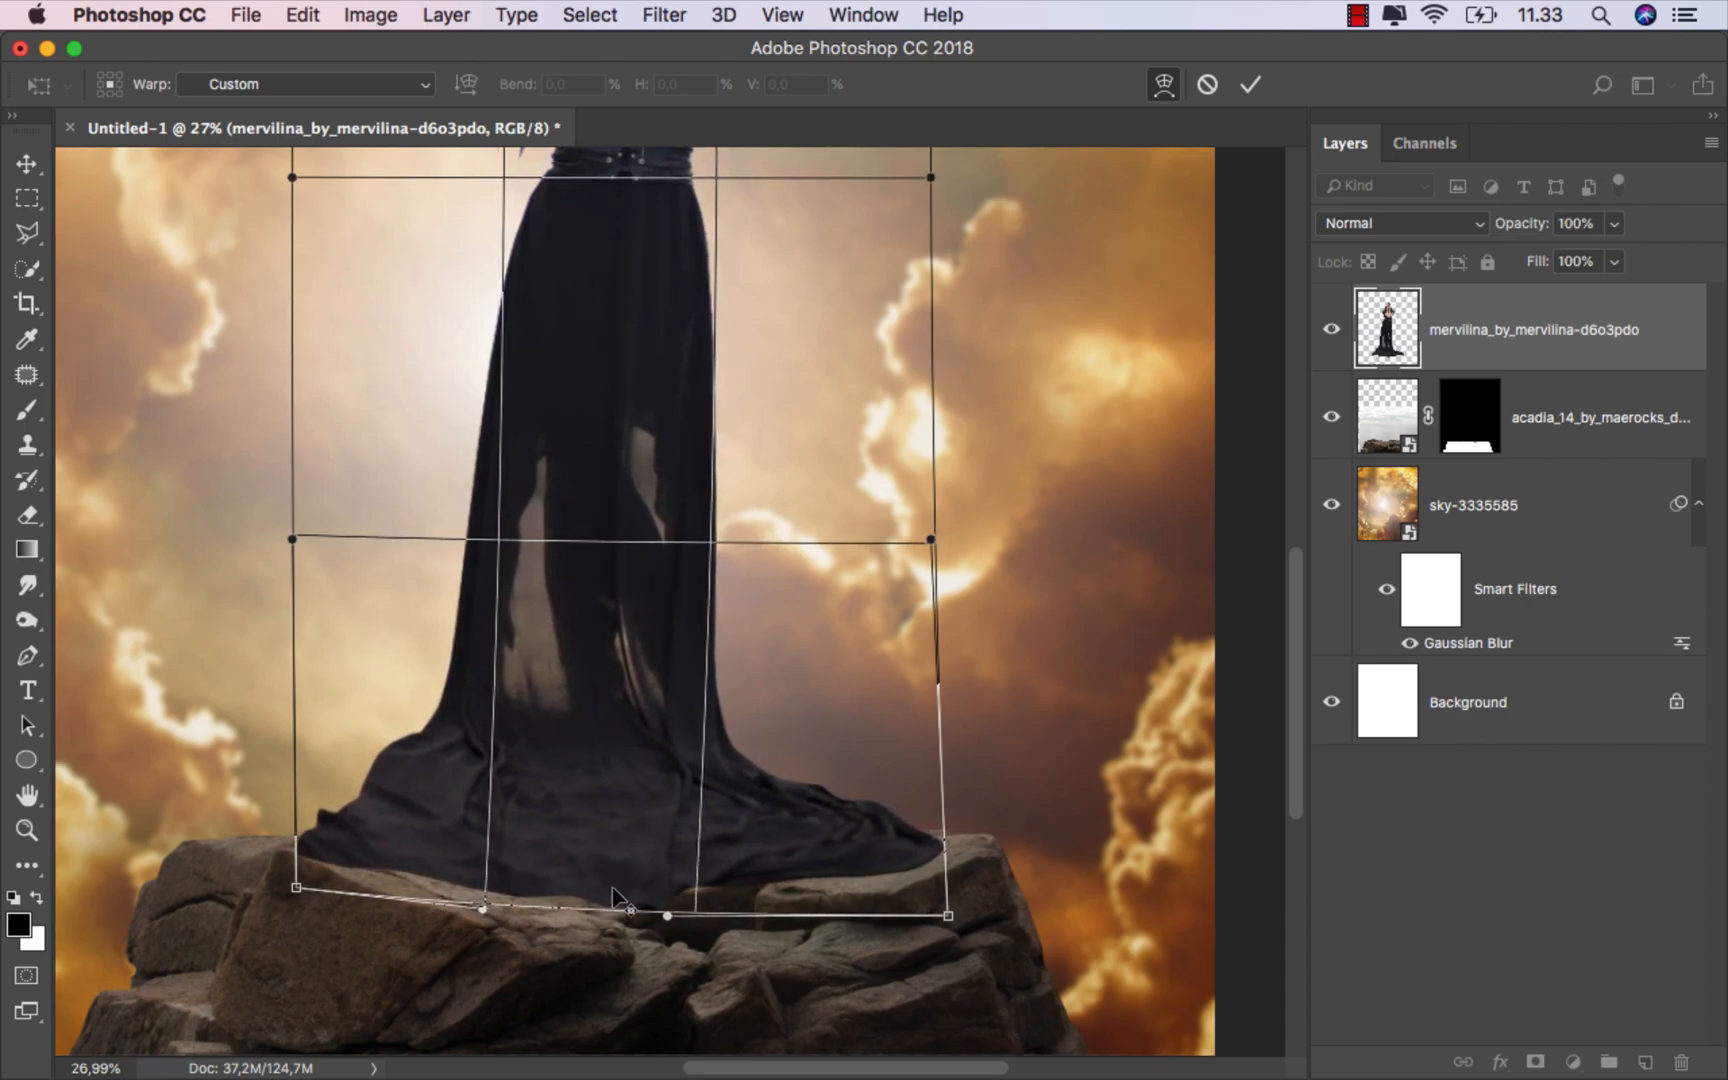
{"action": "scroll", "coordinate": [617, 896], "scroll_direction": "down", "scroll_amount": 3, "text": "alt"}
{"action": "left_click", "coordinate": [1250, 84]}
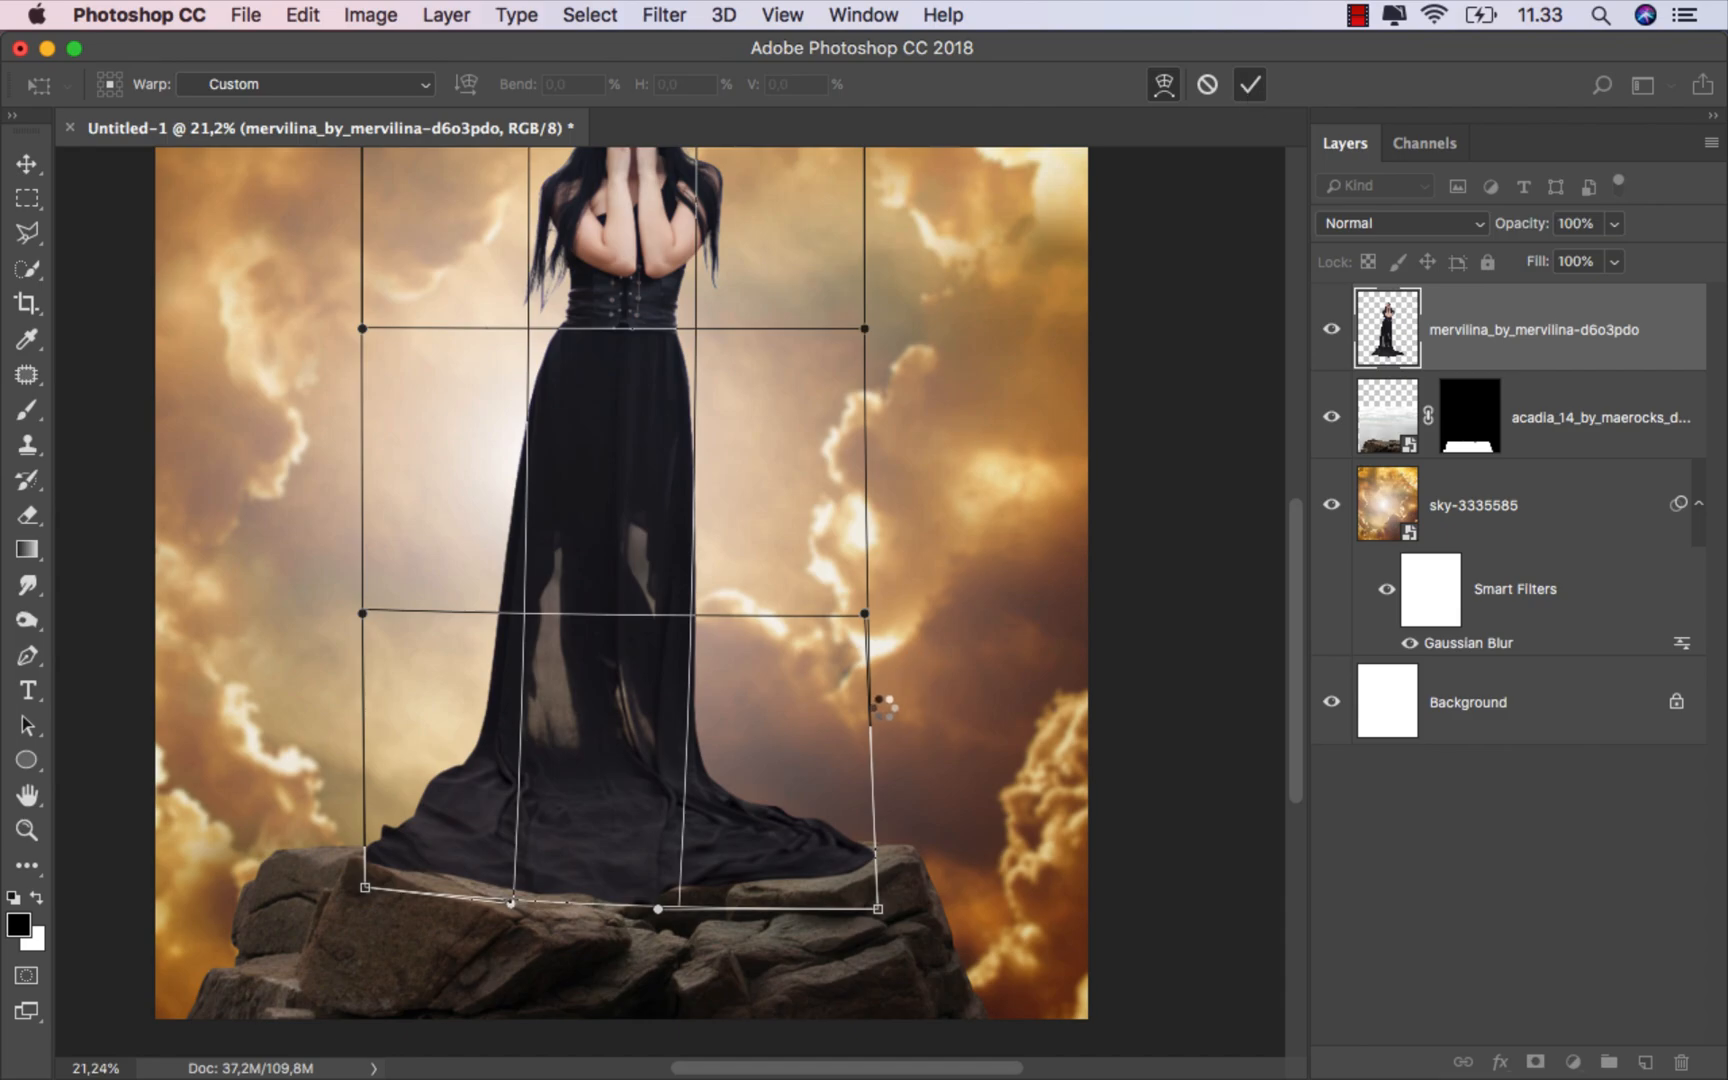
{"action": "scroll", "coordinate": [882, 707], "scroll_direction": "down", "scroll_amount": 4, "text": "alt"}
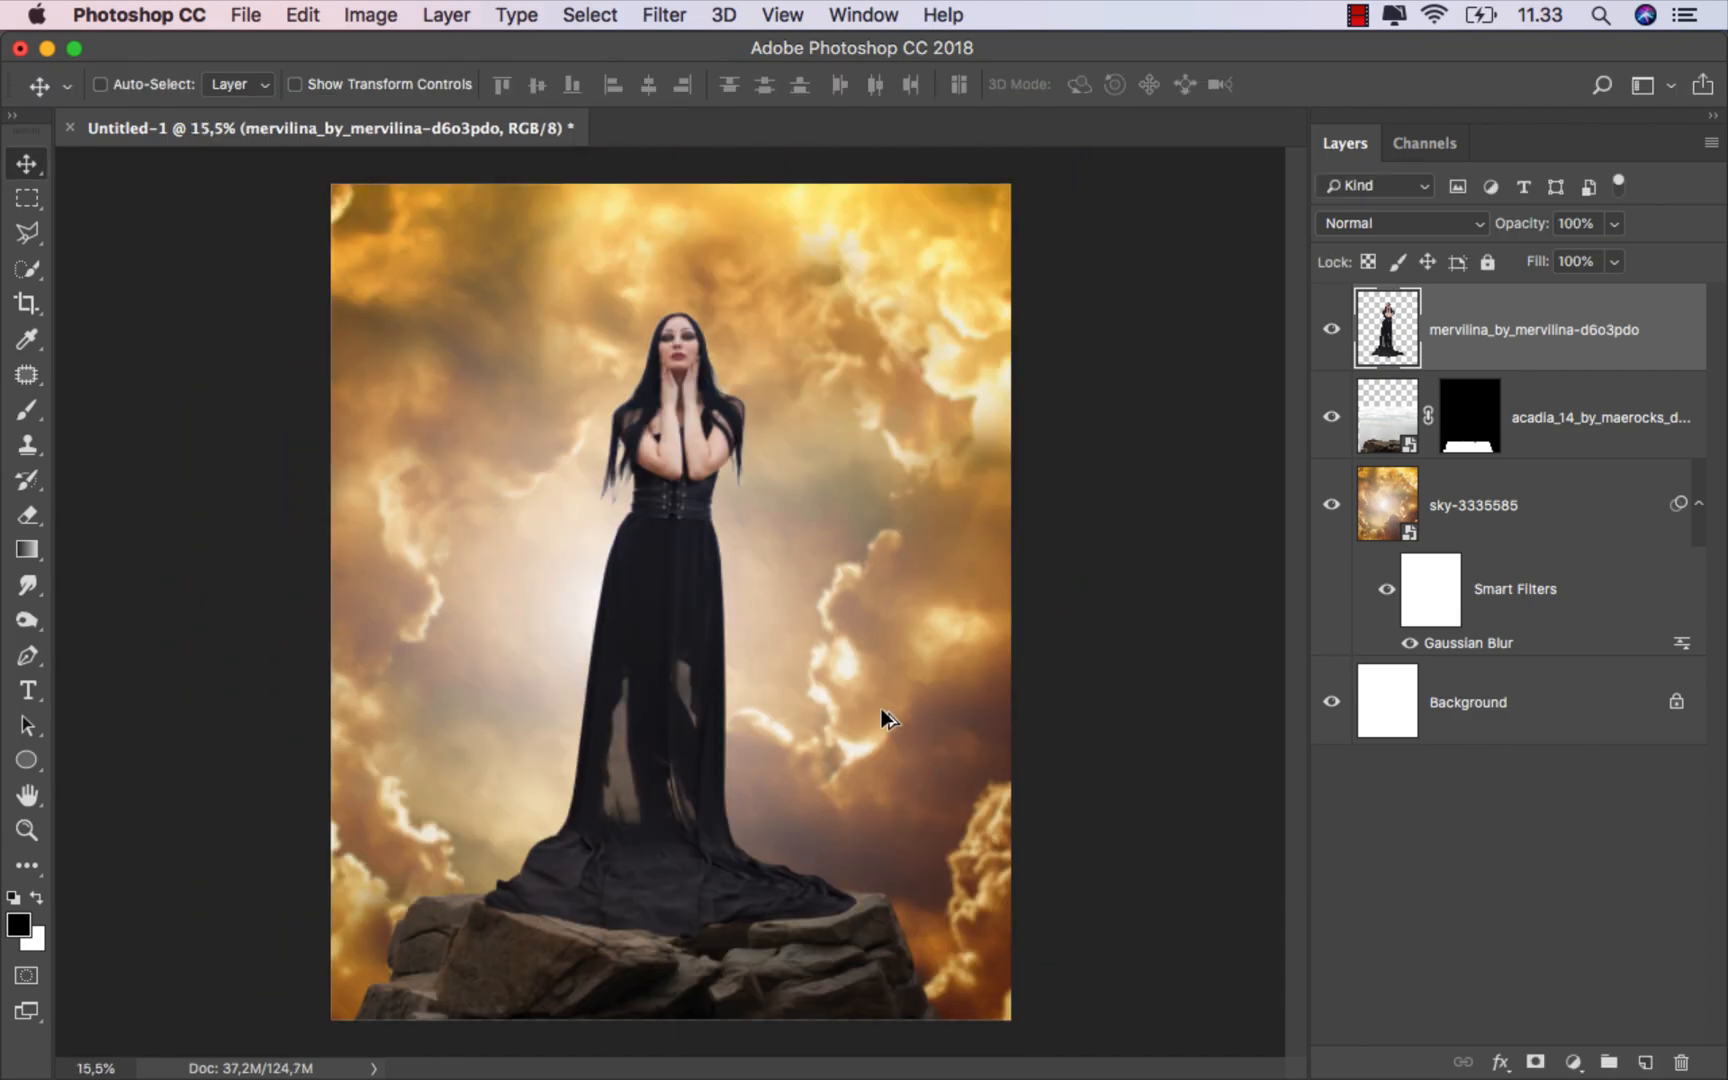
Step: Add a Selective Color adjustment layer above the sky layer and clip it to the sky
{"action": "key", "text": "super+0"}
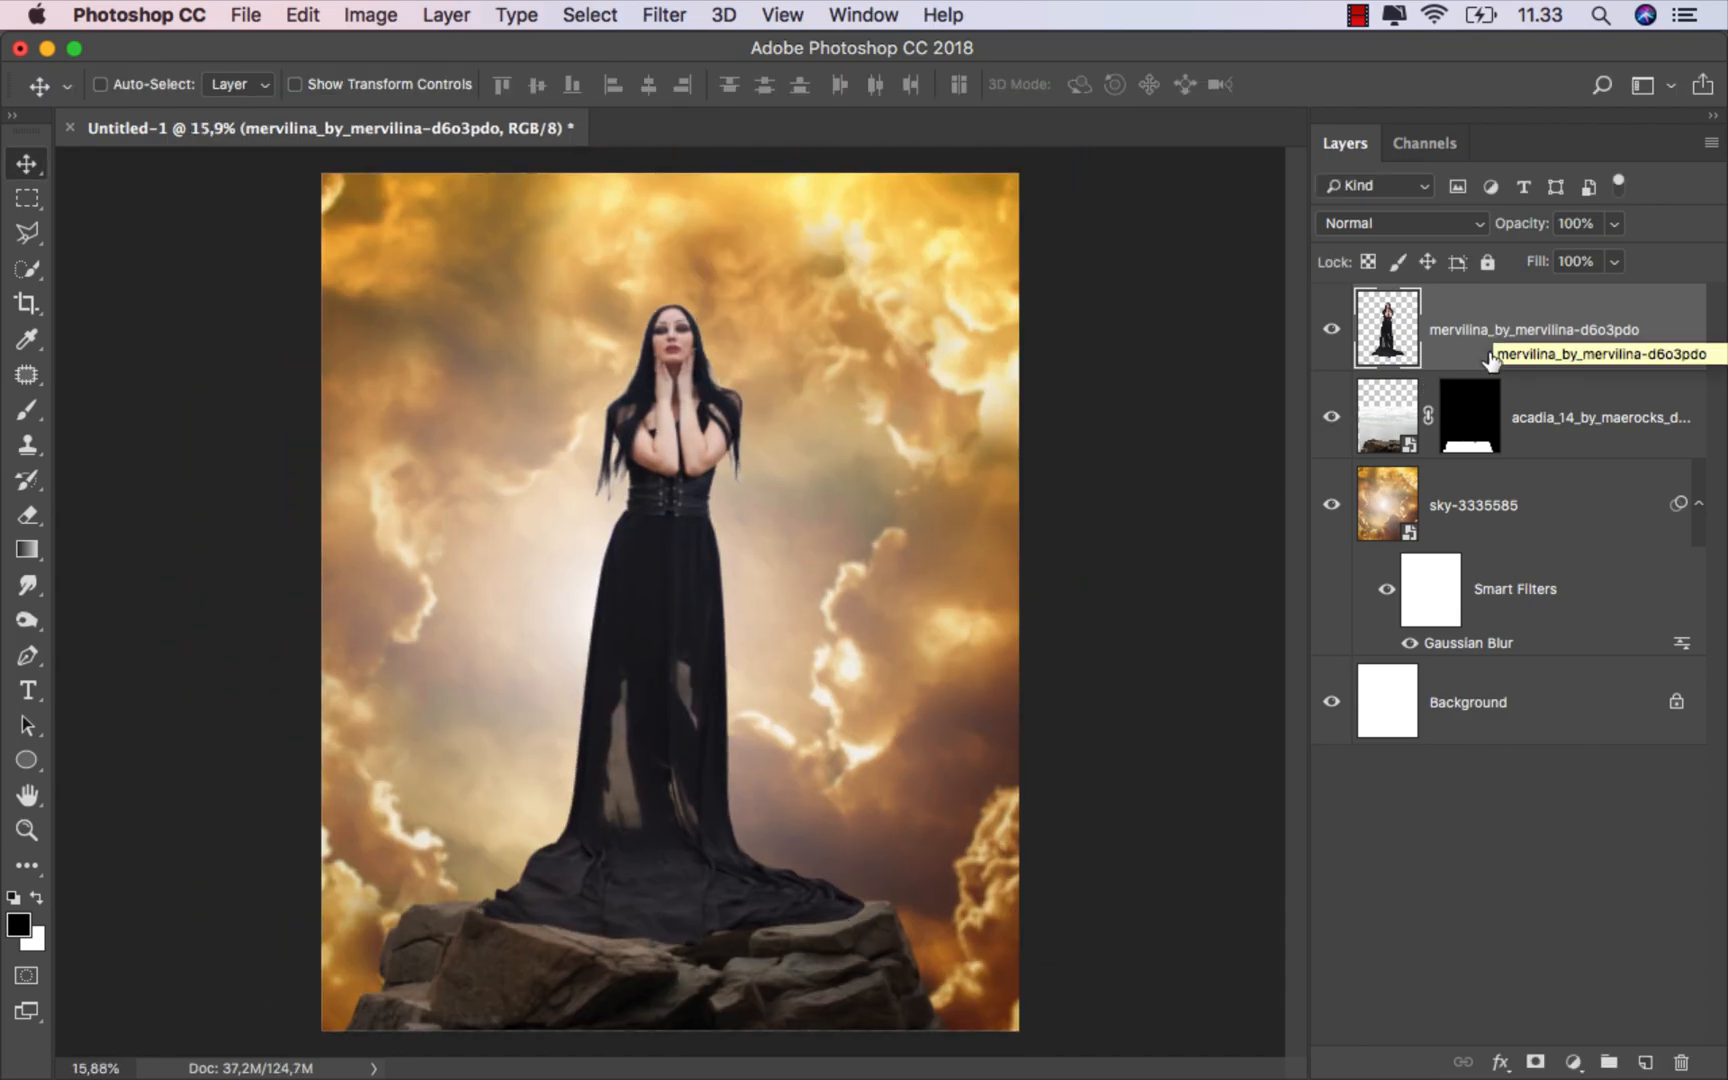
{"action": "left_click", "coordinate": [1486, 502]}
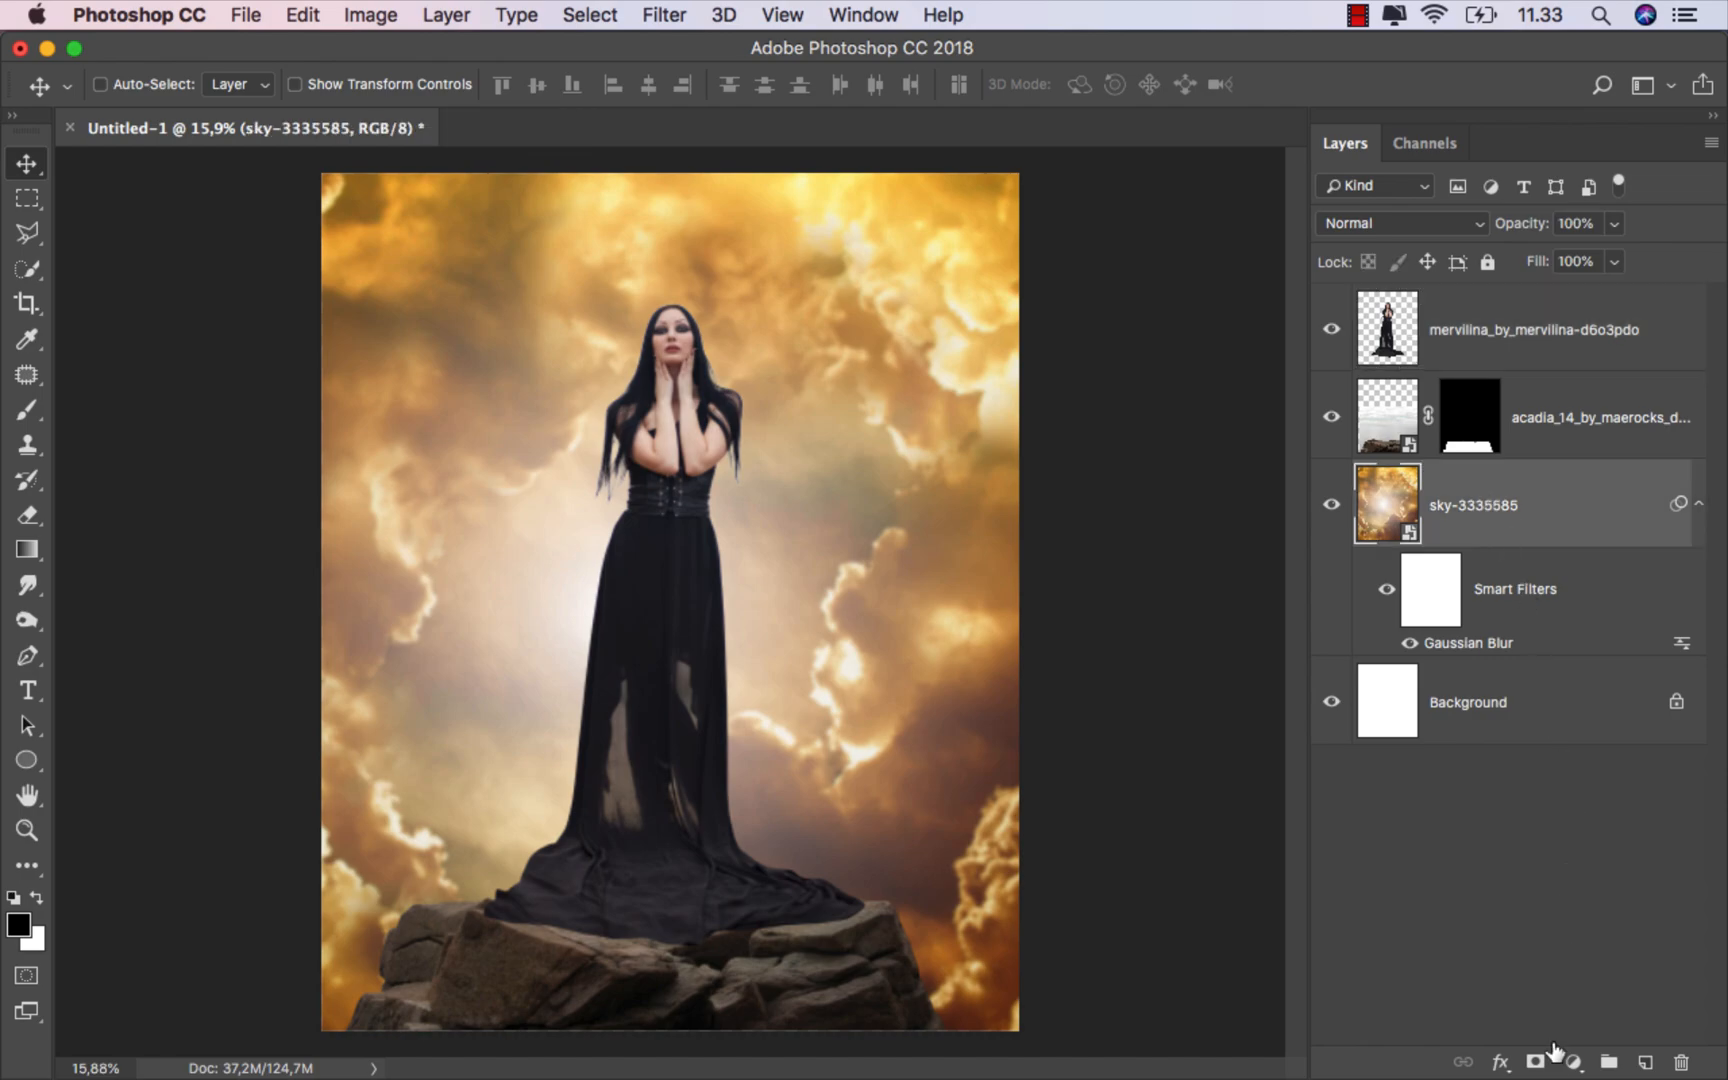
{"action": "left_click", "coordinate": [1573, 1060]}
{"action": "left_click", "coordinate": [1594, 1014]}
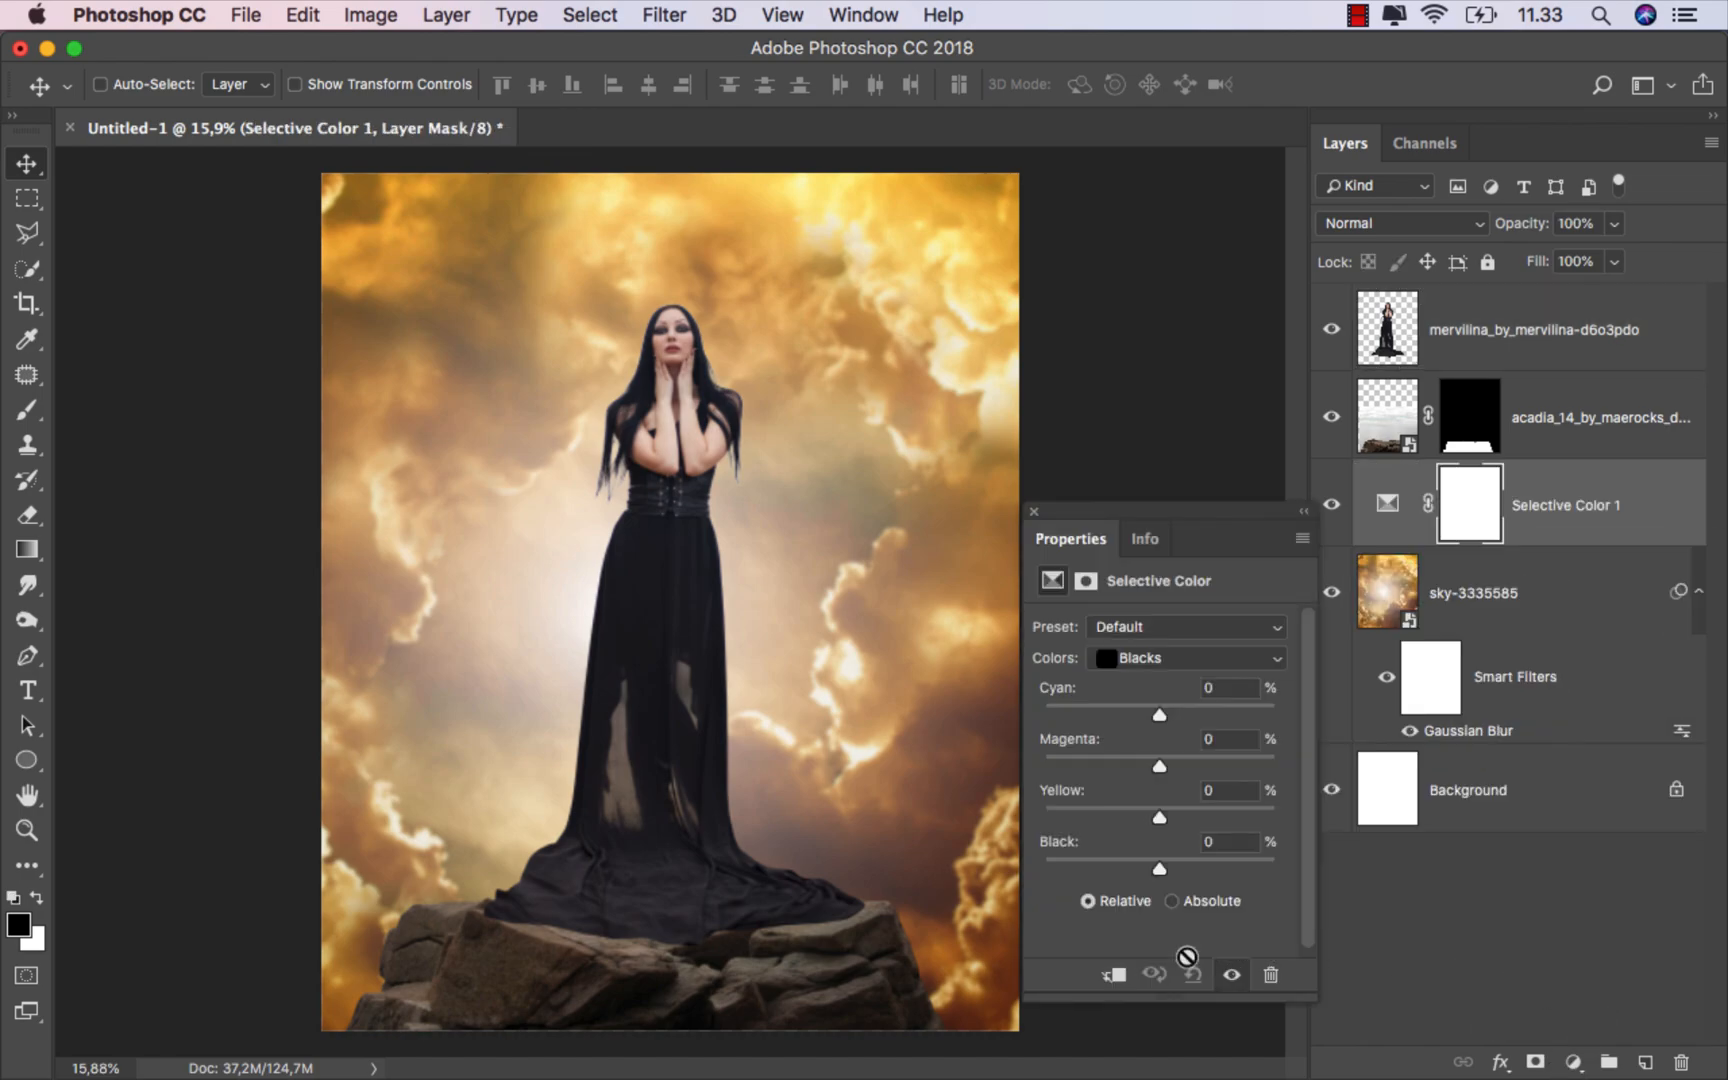
{"action": "left_click", "coordinate": [1113, 975]}
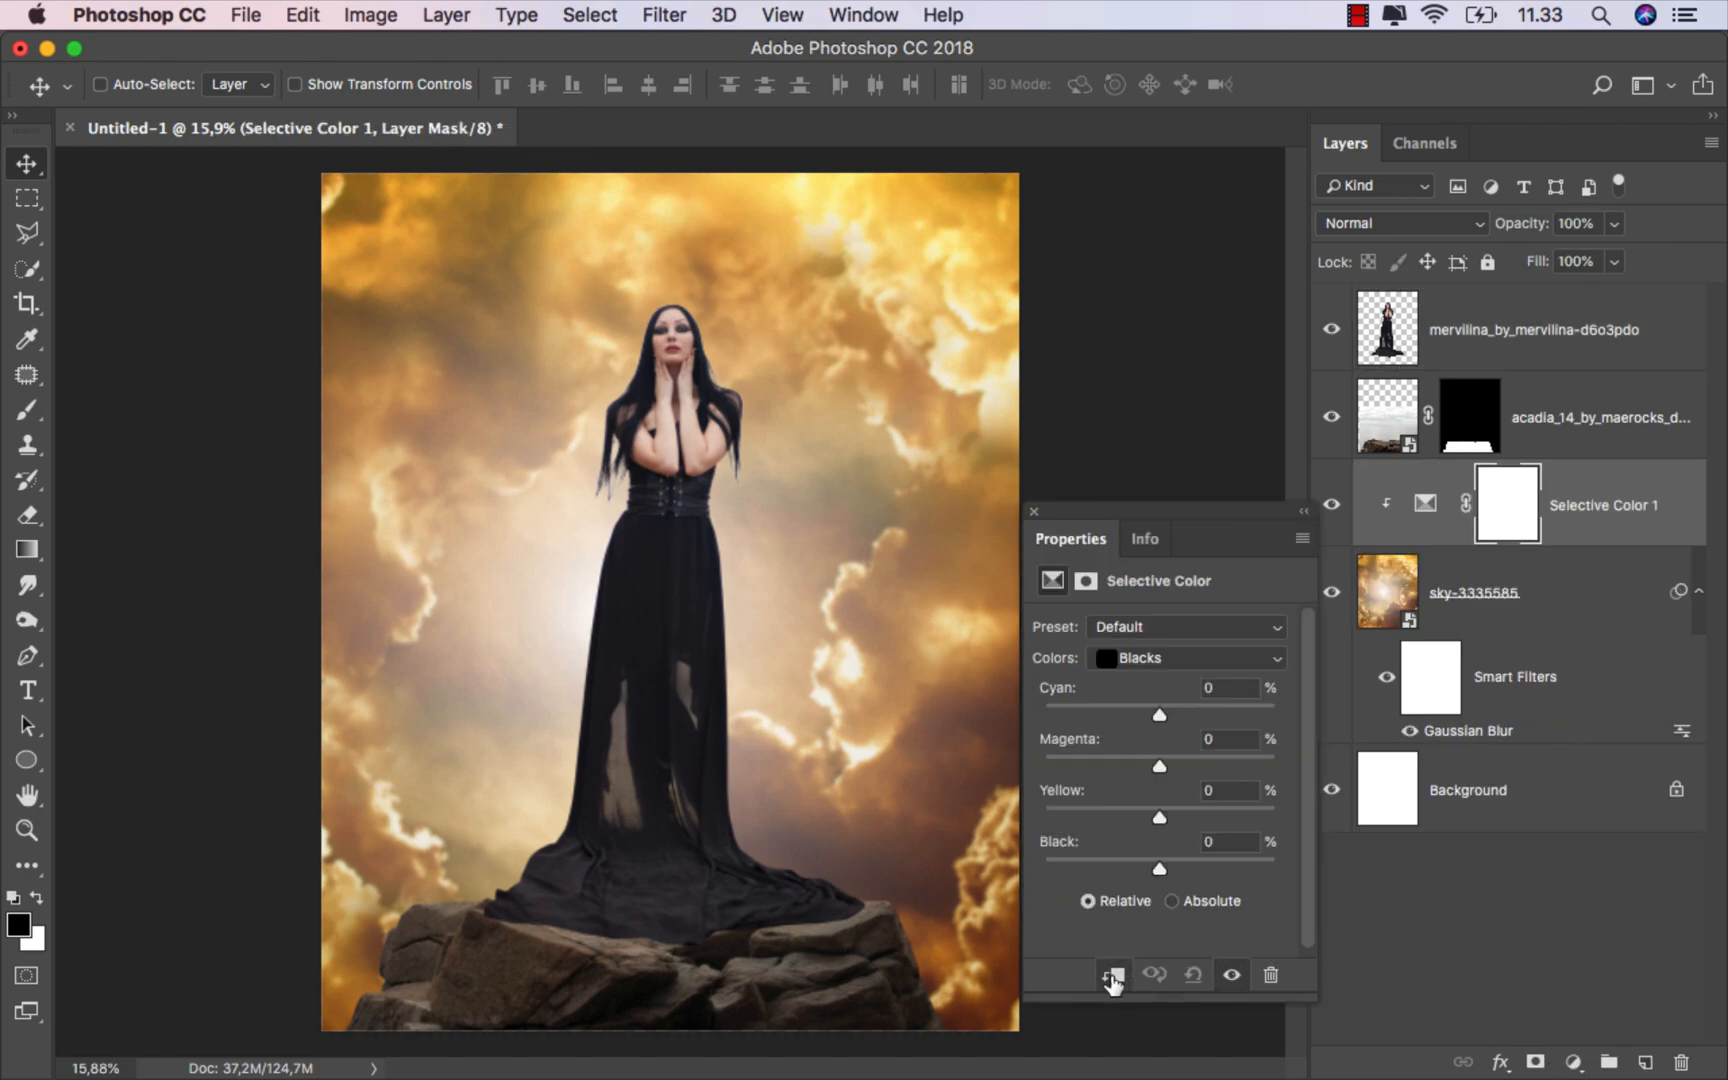
{"action": "left_click", "coordinate": [1162, 532]}
{"action": "left_click", "coordinate": [1093, 540]}
Step: In the Selective Color adjustment, set the Neutrals Black value to +10
{"action": "left_click", "coordinate": [1154, 662]}
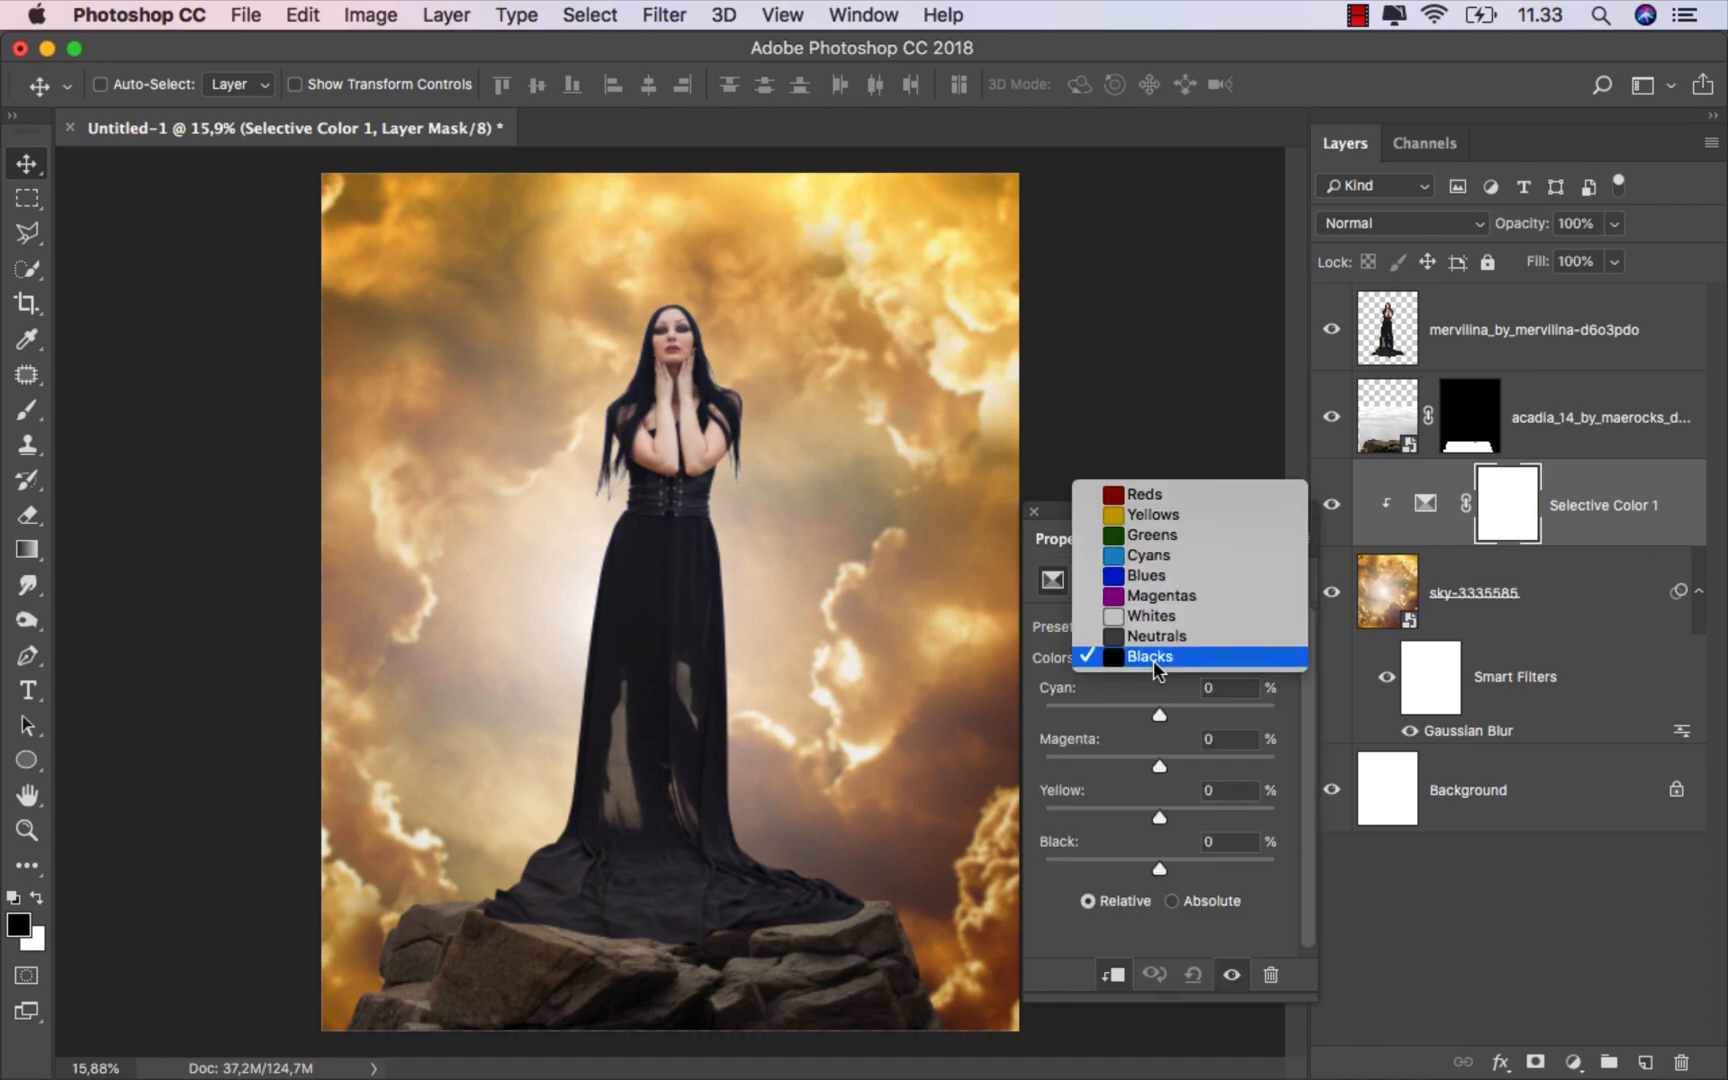
{"action": "left_click", "coordinate": [1165, 641]}
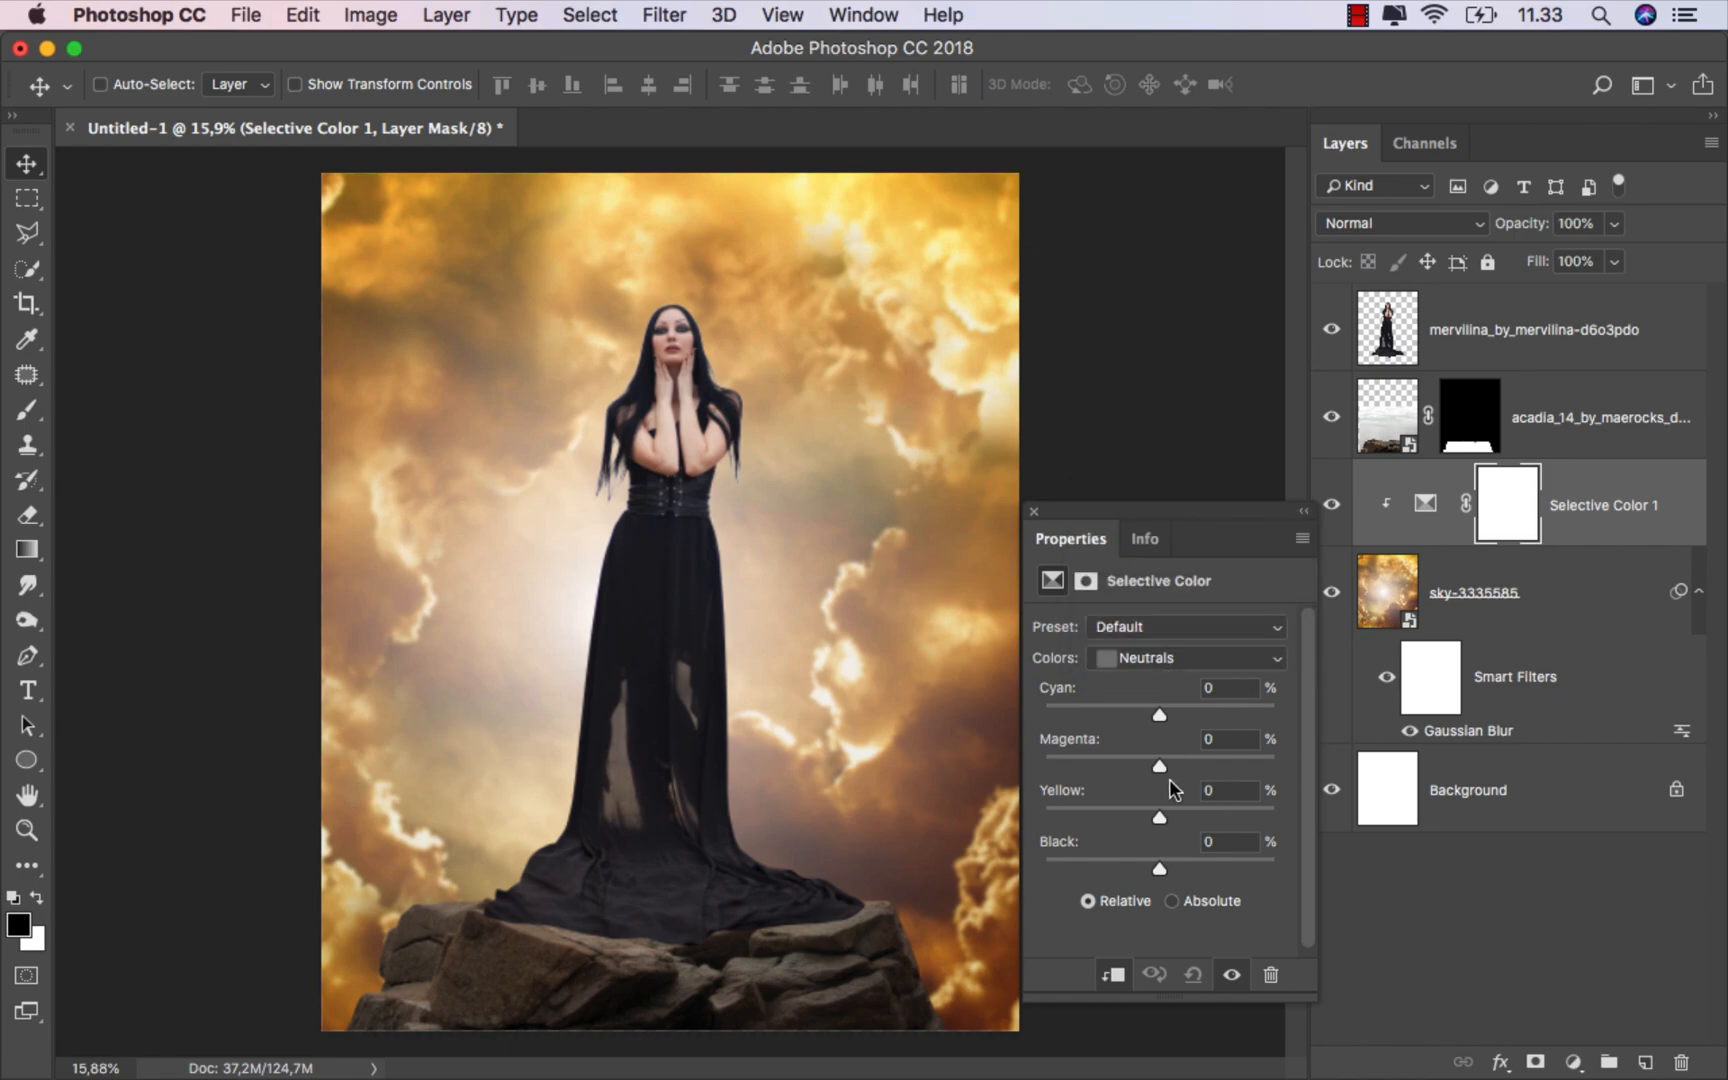
{"action": "left_click_drag", "start_coordinate": [1160, 868], "coordinate": [1171, 868]}
Step: Switch the colors to Reds and set Cyan to -100
{"action": "left_click", "coordinate": [1160, 660]}
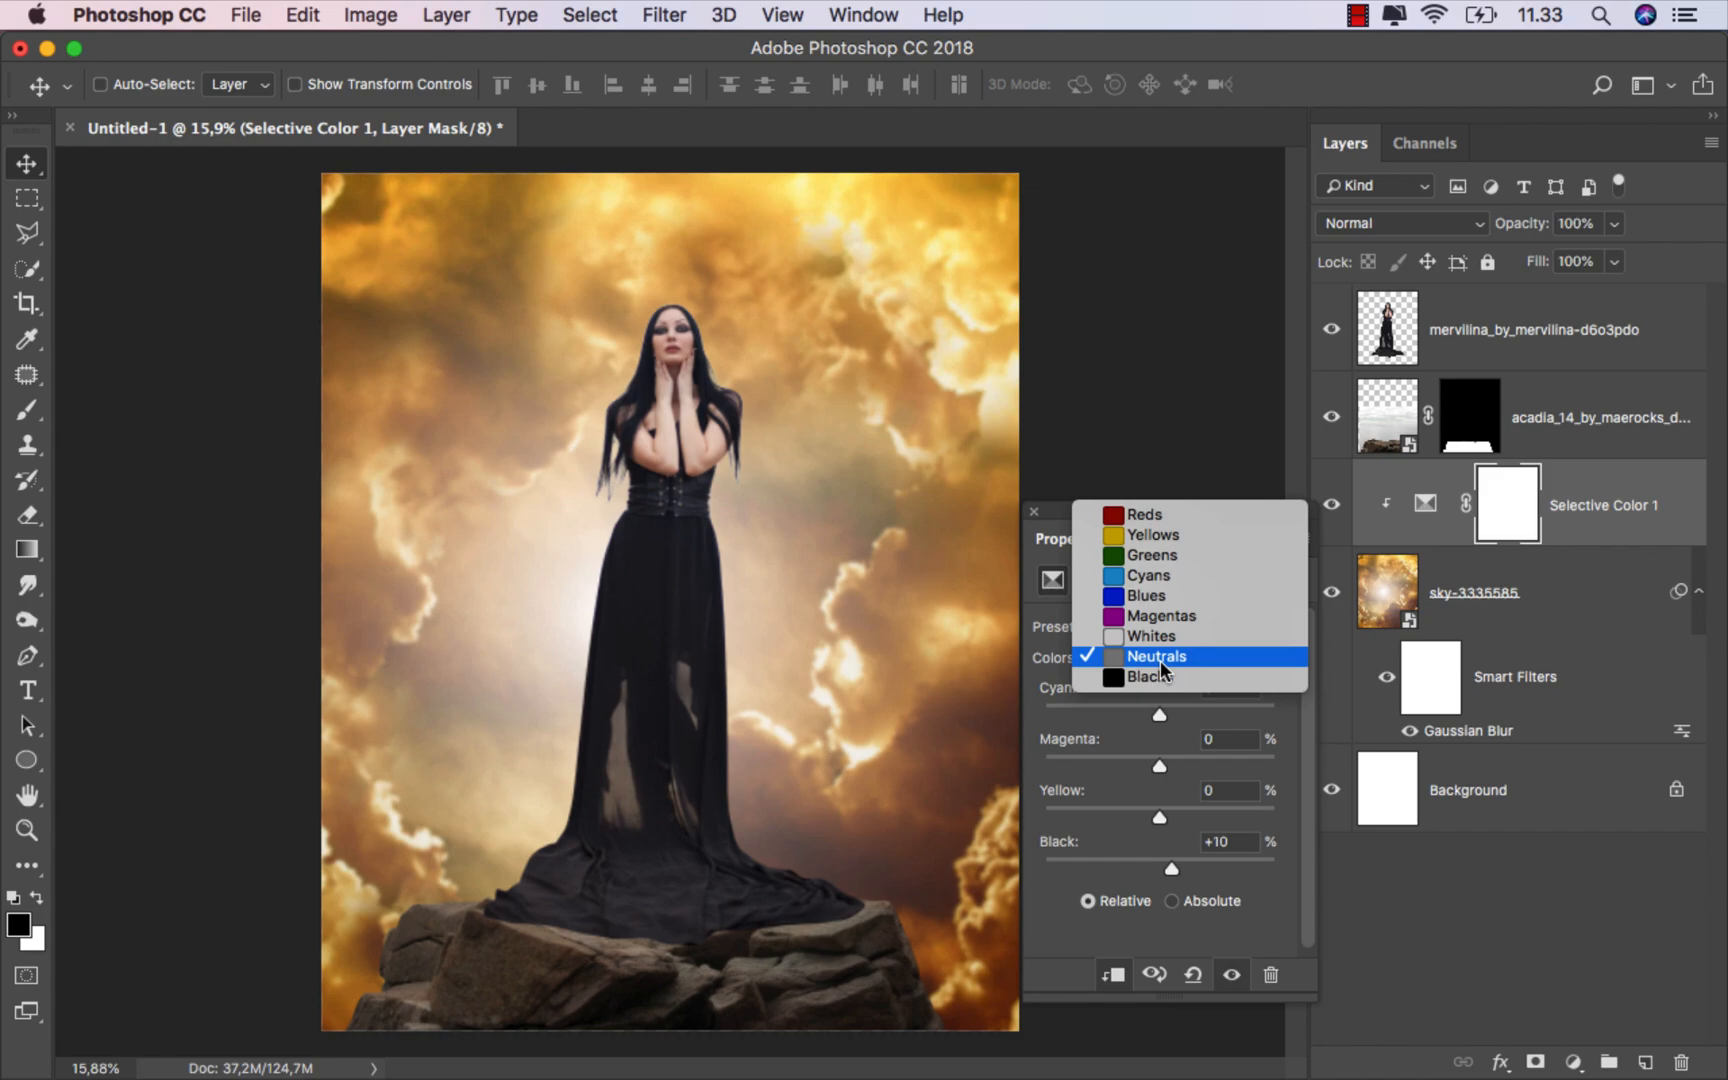
{"action": "left_click", "coordinate": [1158, 514]}
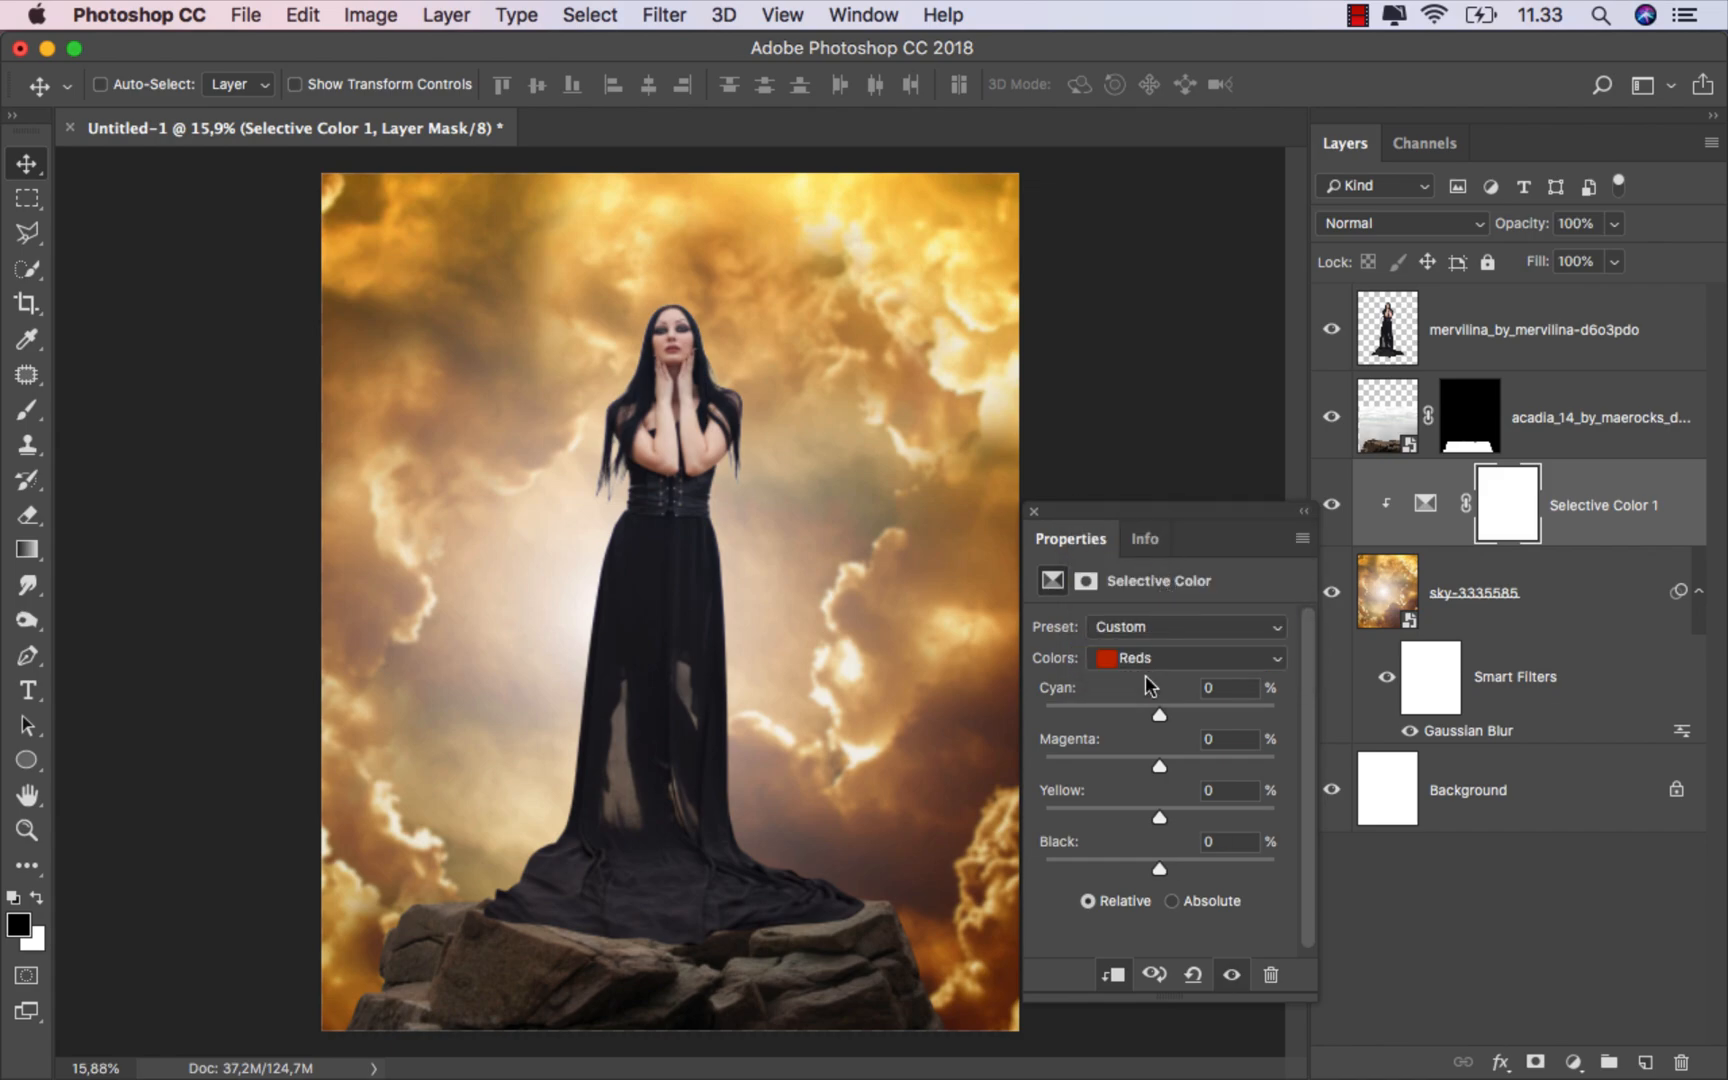
{"action": "left_click_drag", "start_coordinate": [1157, 716], "coordinate": [1099, 716]}
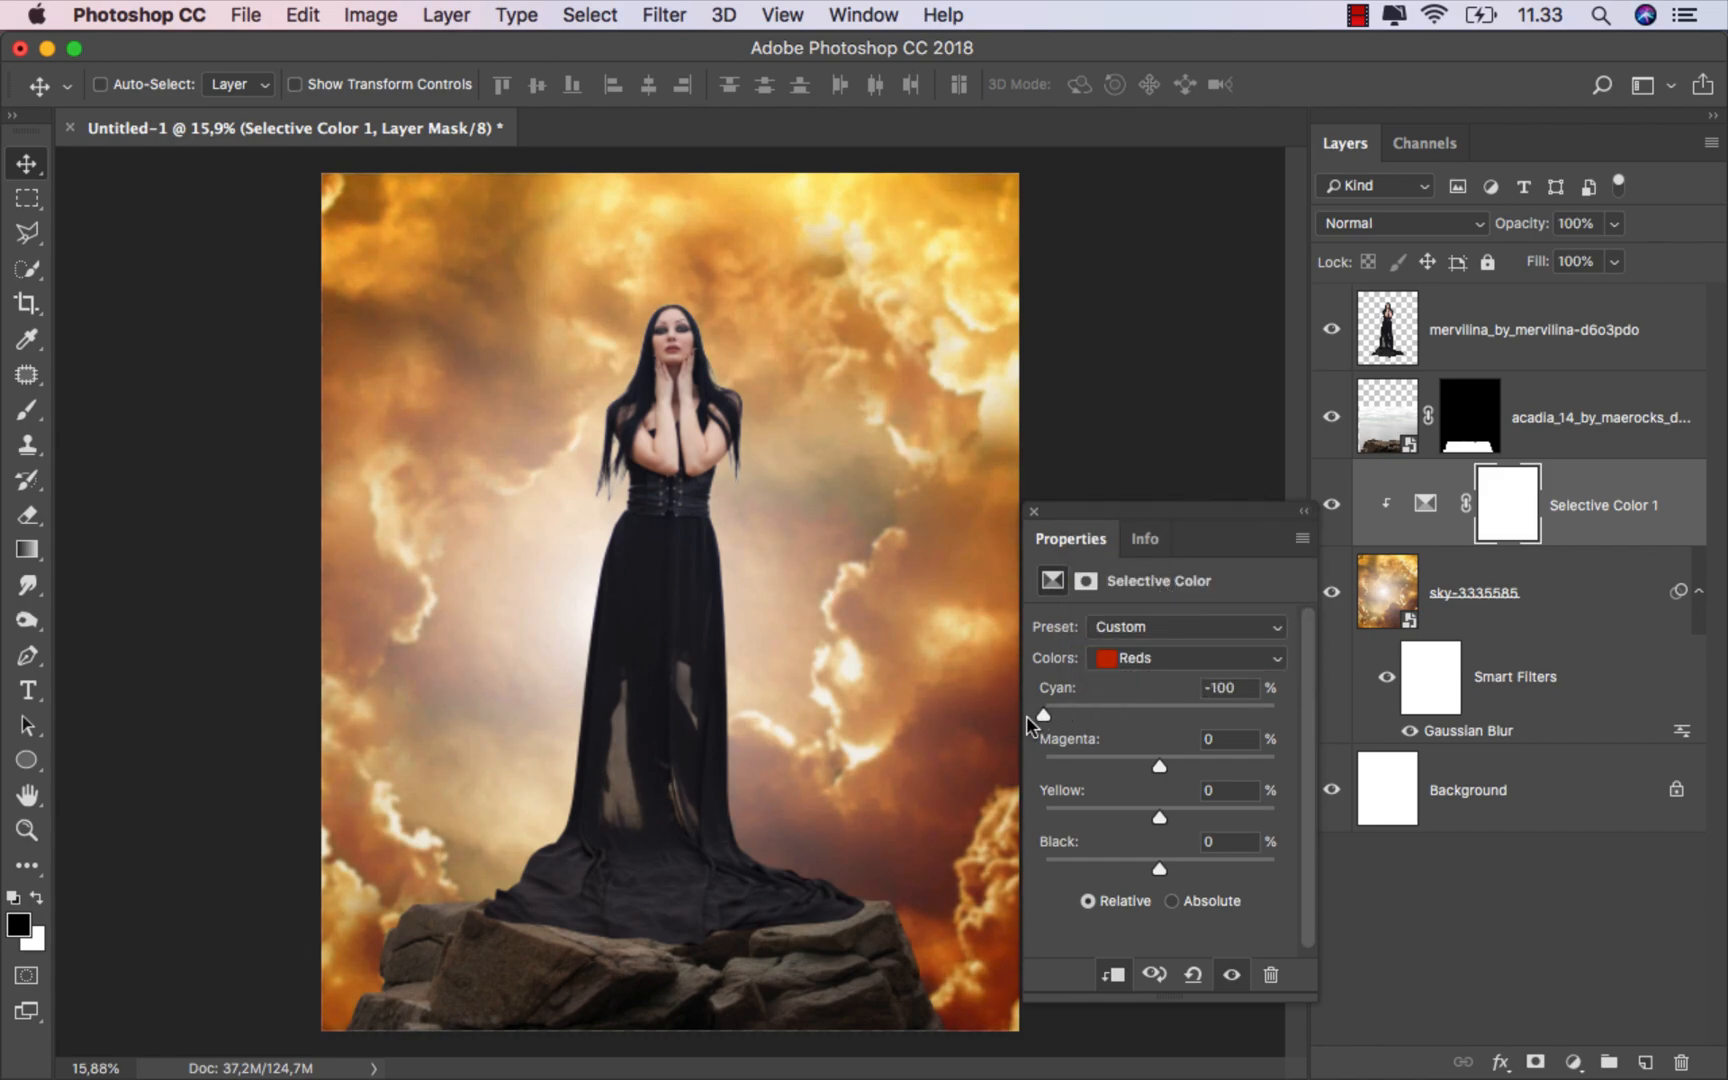
Step: Switch the colors to Yellows, set Black to +100 and Magenta to +59, then close the properties panel
{"action": "left_click", "coordinate": [1150, 658]}
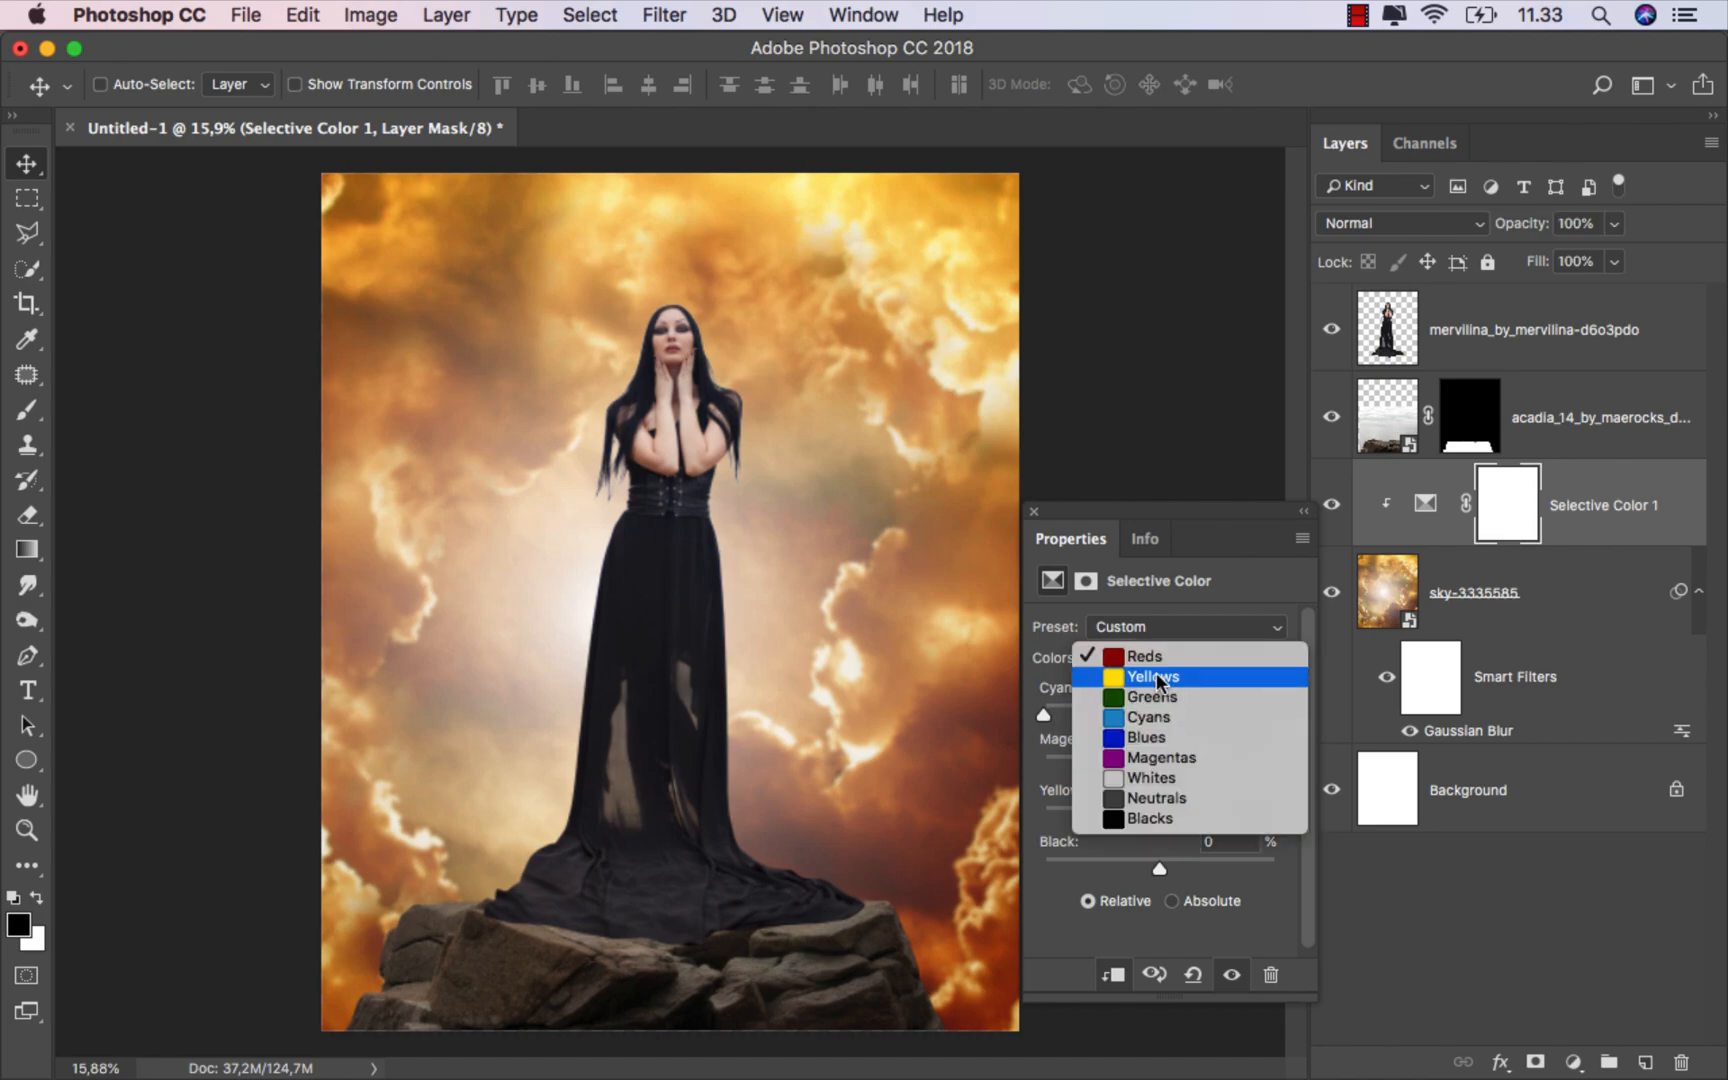
{"action": "left_click", "coordinate": [1157, 678]}
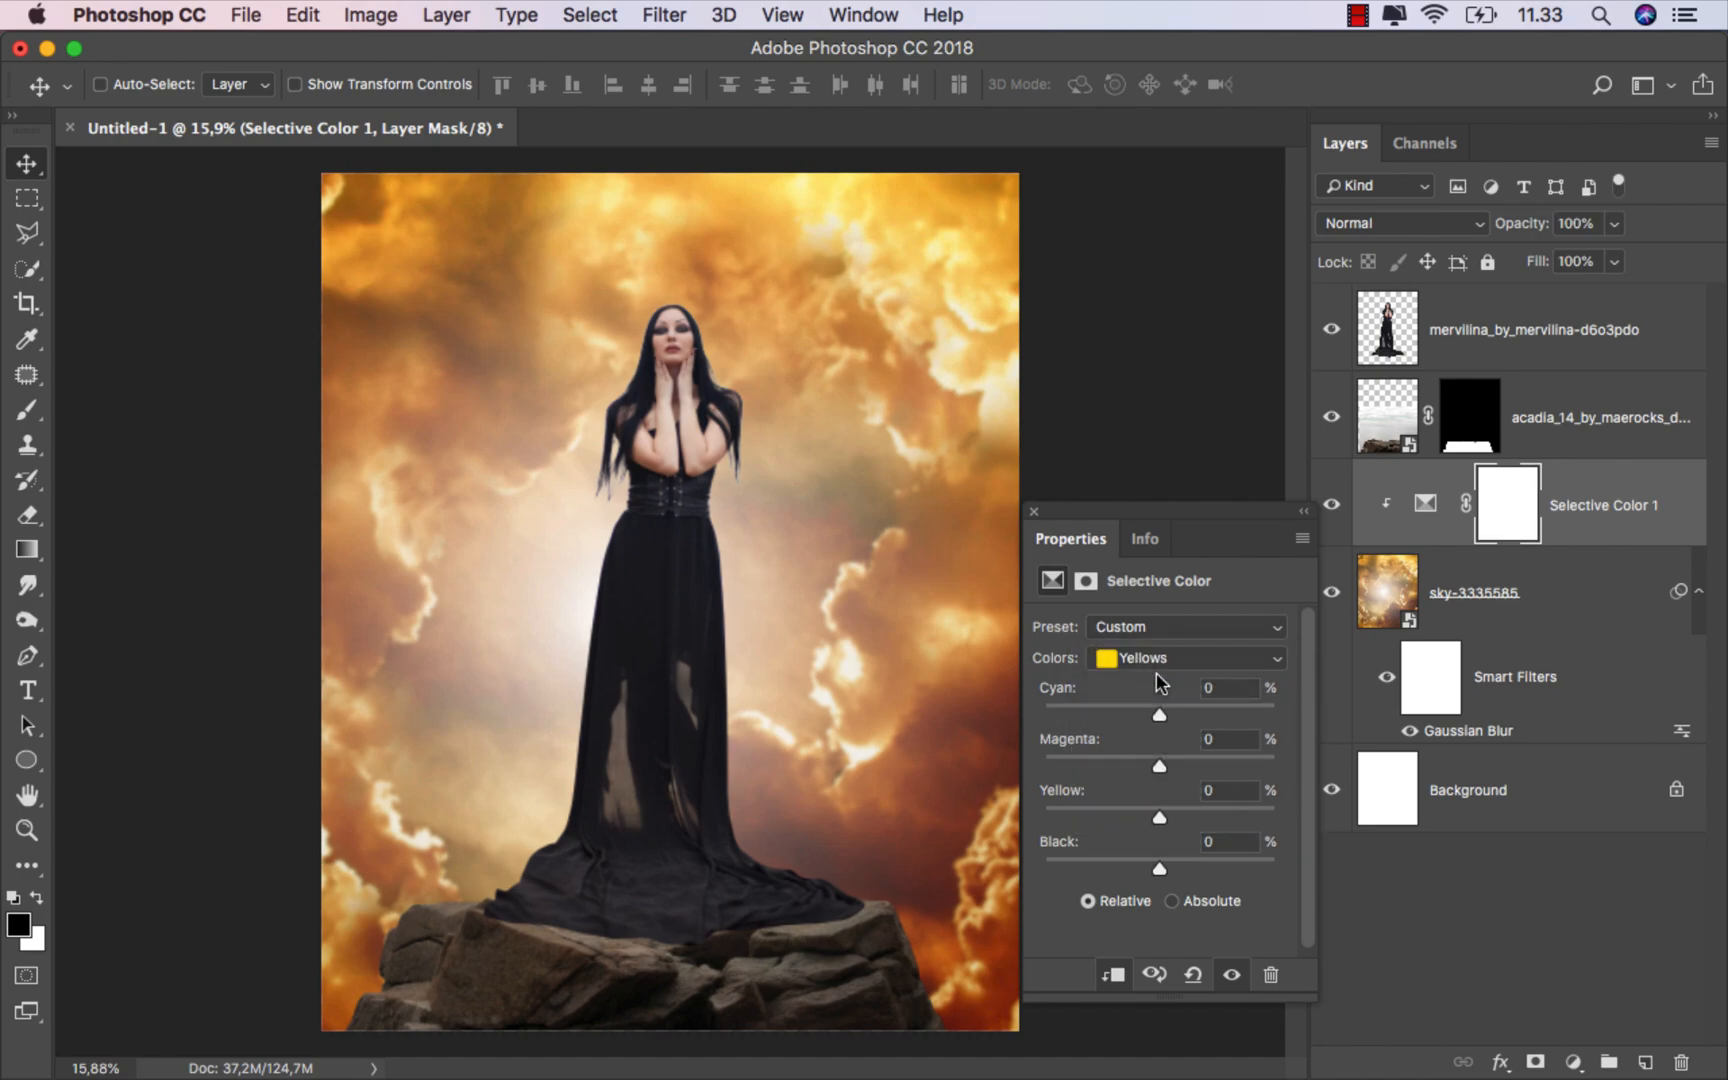
{"action": "left_click_drag", "start_coordinate": [1168, 858], "coordinate": [1304, 860]}
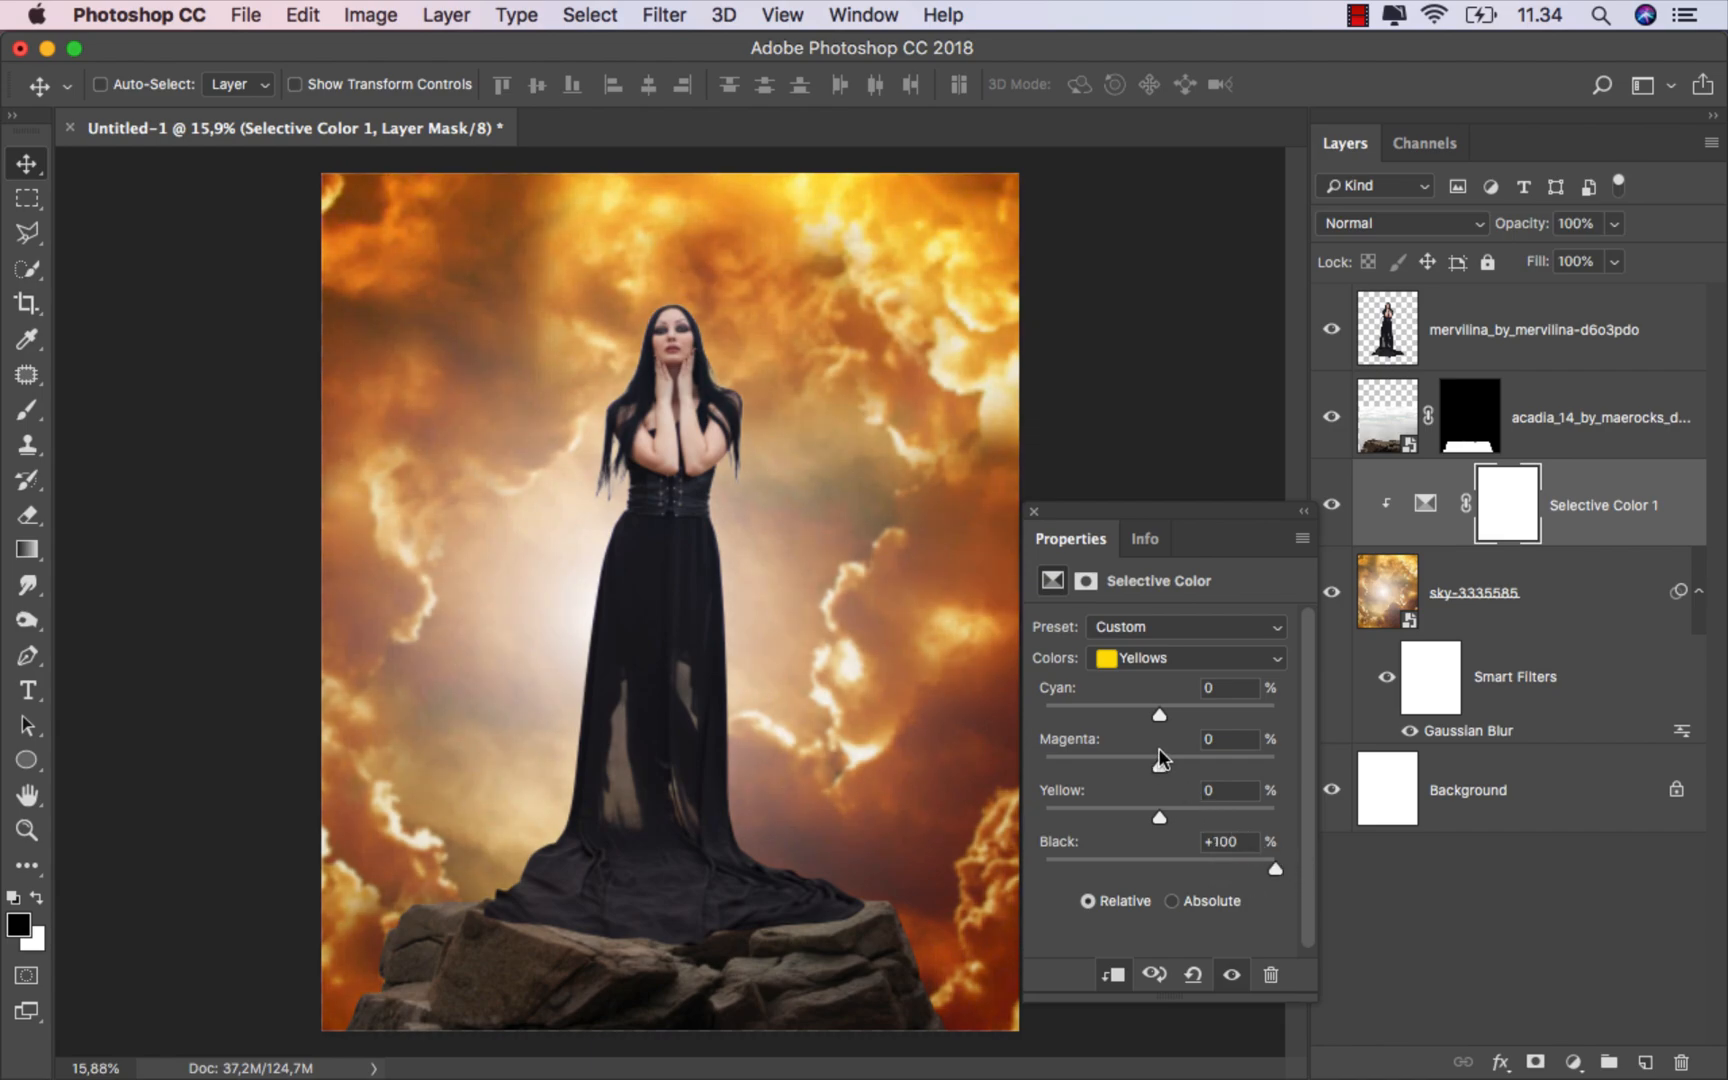
{"action": "left_click_drag", "start_coordinate": [1165, 763], "coordinate": [1185, 765]}
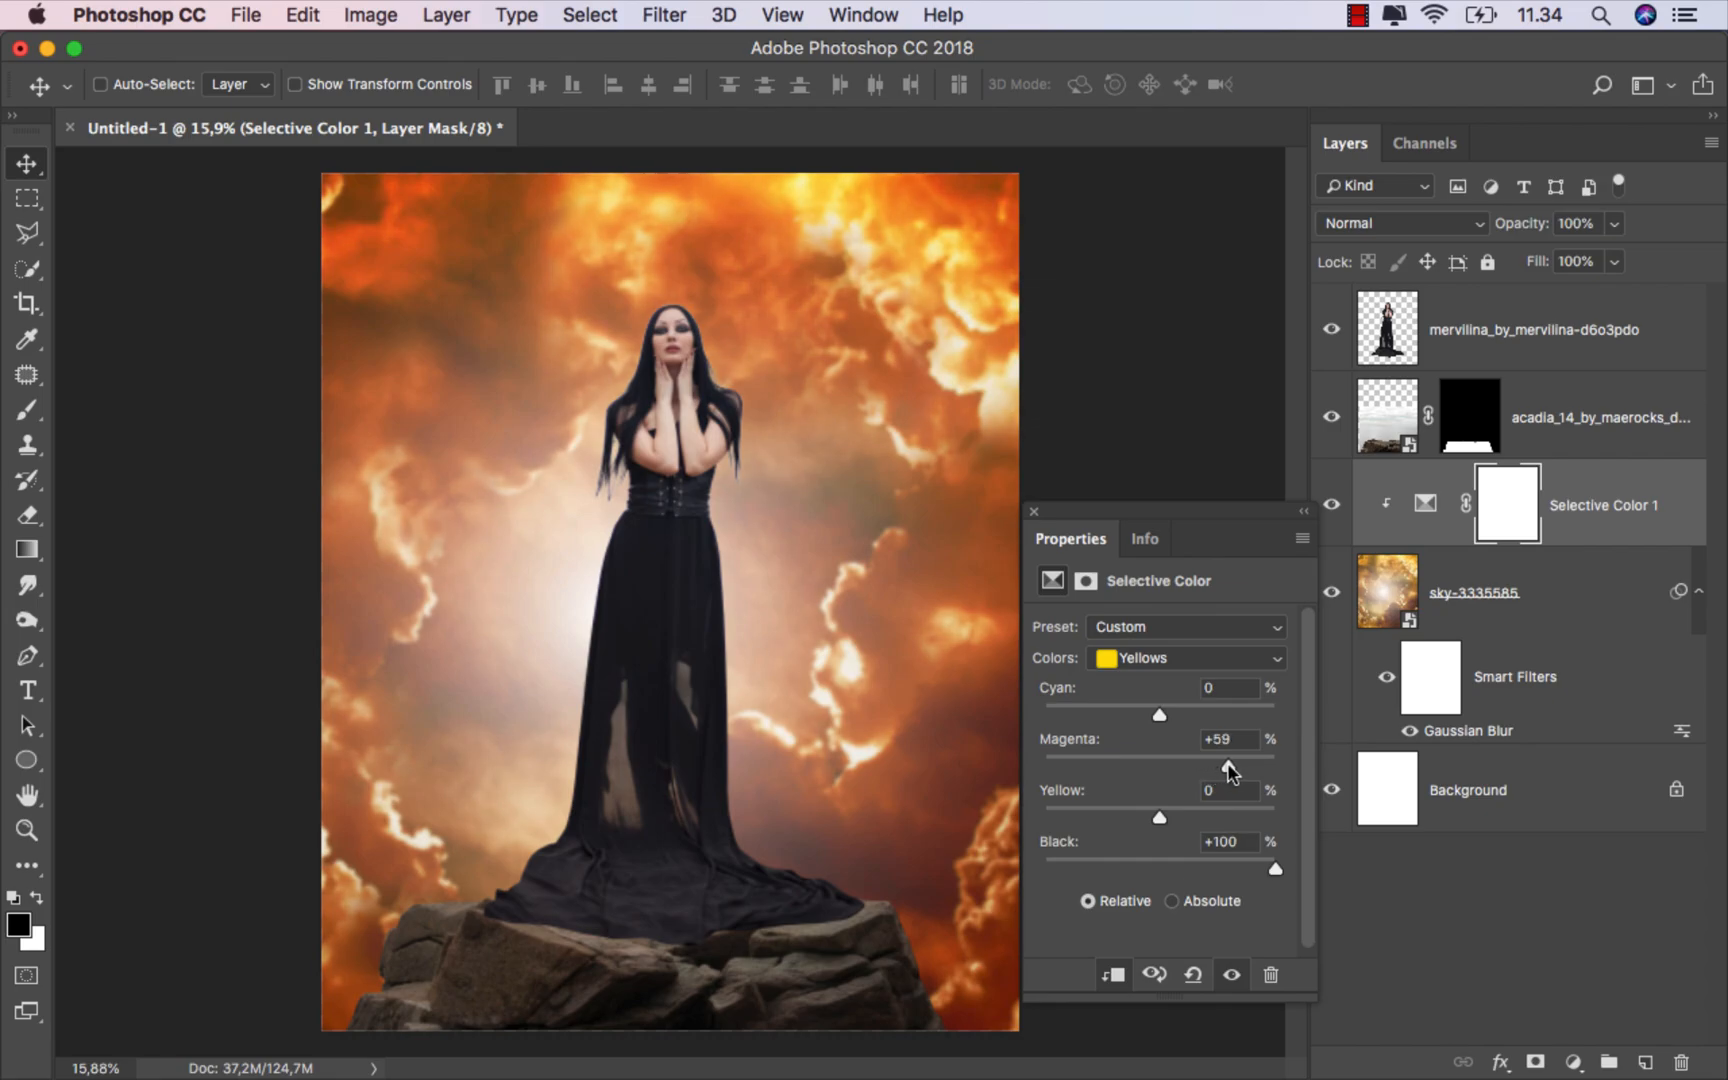
{"action": "left_click", "coordinate": [1035, 511]}
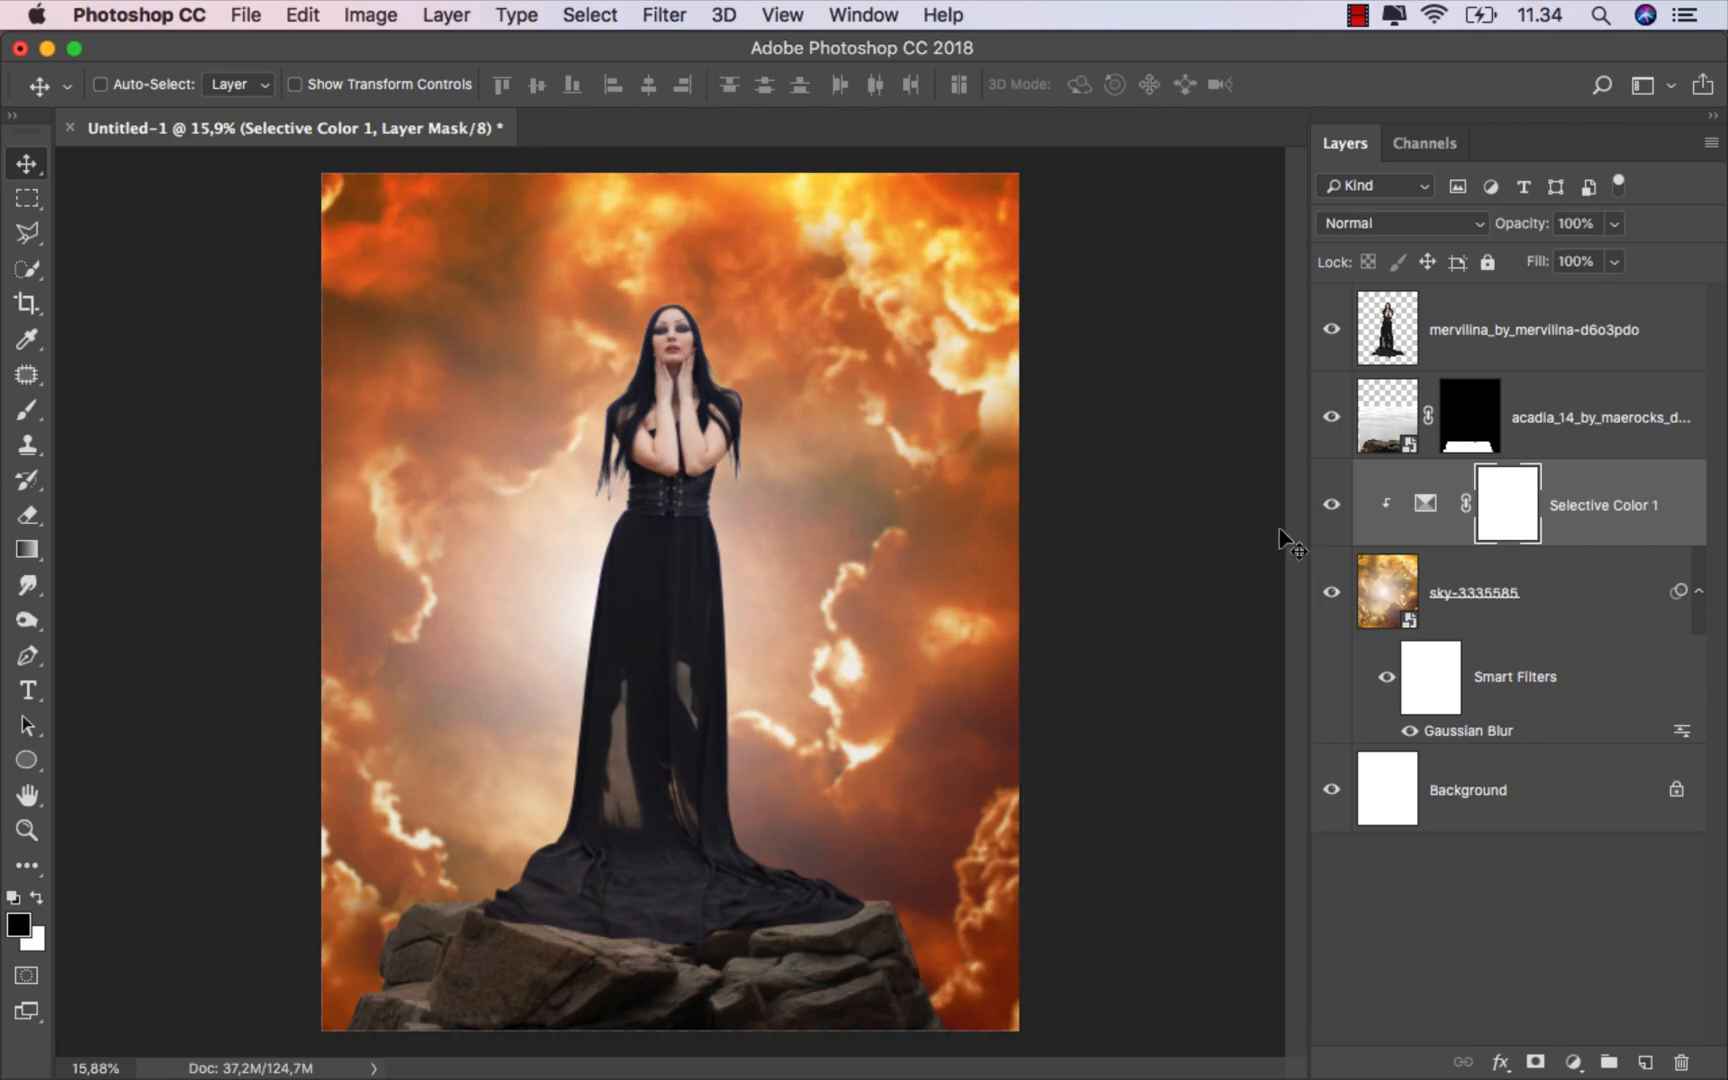
Step: Toggle the sky's Selective Color layer off and on to compare its effect
{"action": "left_click", "coordinate": [1330, 503]}
{"action": "left_click", "coordinate": [1330, 503]}
{"action": "left_click", "coordinate": [1622, 500]}
Step: Select the rocks layer and toggle its visibility off and on to compare
{"action": "left_click", "coordinate": [1537, 424]}
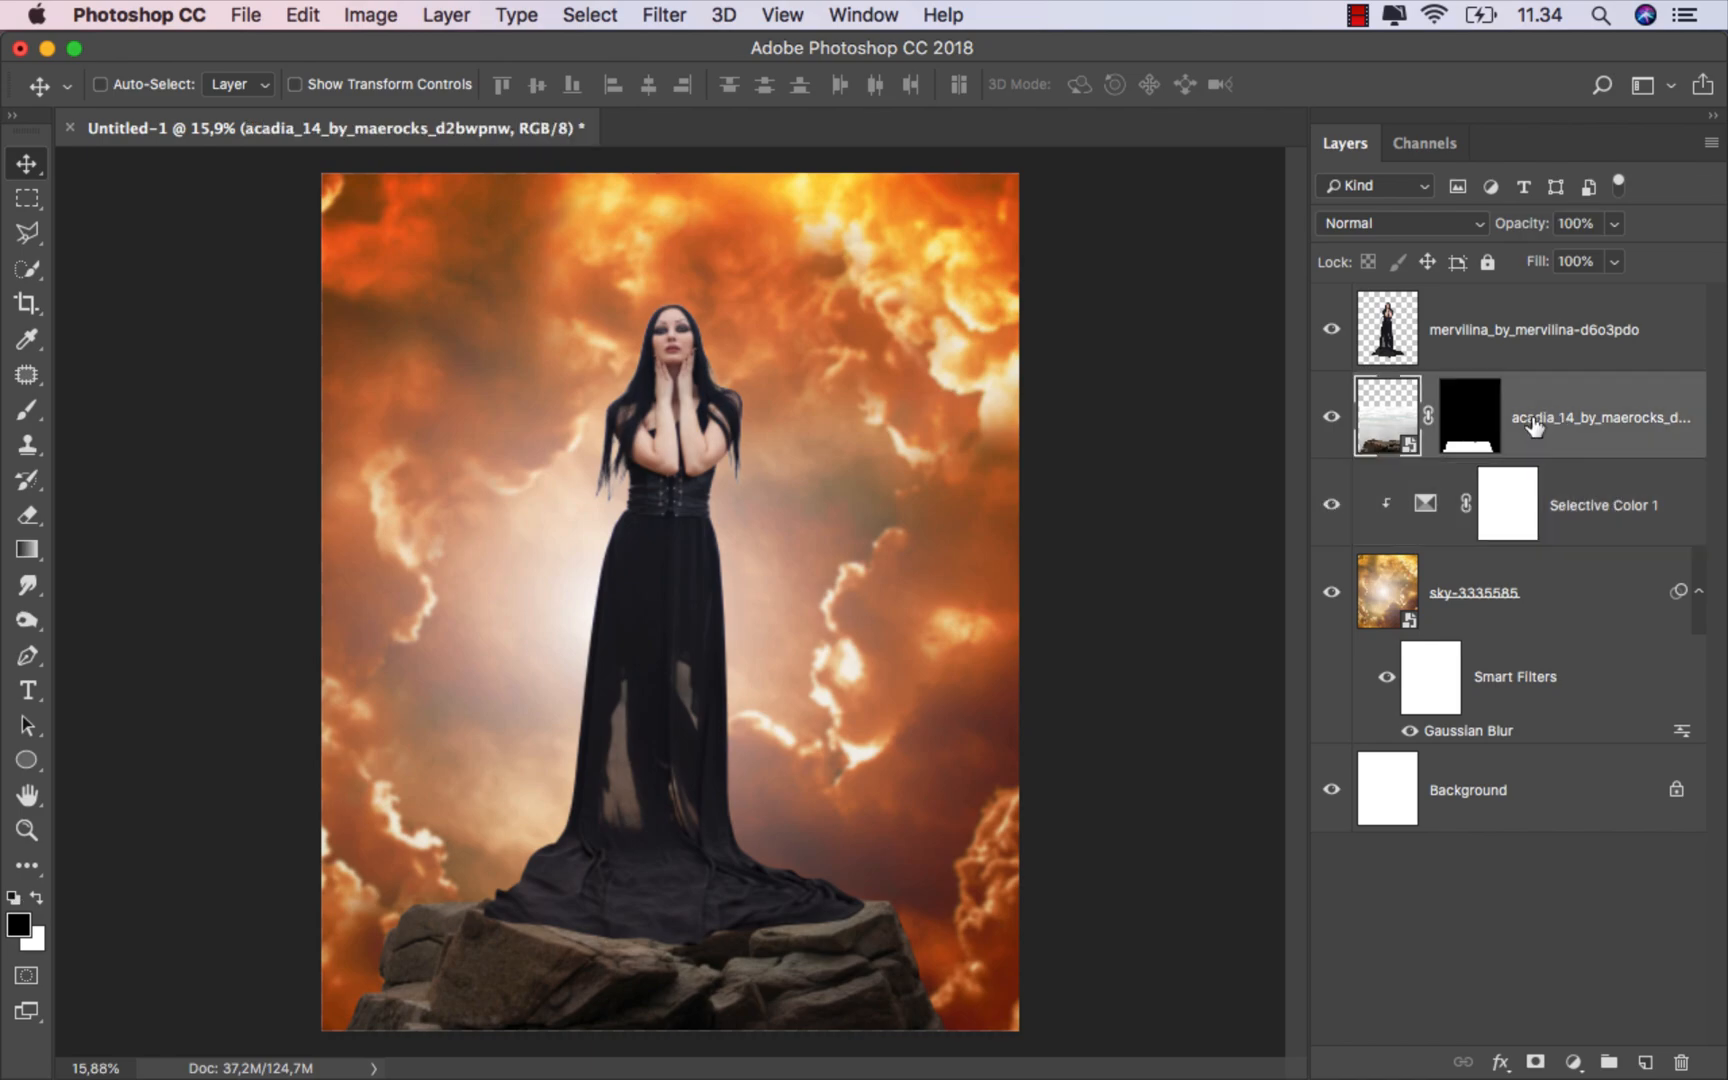
{"action": "left_click", "coordinate": [1336, 428]}
{"action": "left_click", "coordinate": [1336, 428]}
Step: Add a Selective Color adjustment layer clipped to the rocks layer
{"action": "left_click", "coordinate": [1574, 1062]}
{"action": "left_click", "coordinate": [1560, 1013]}
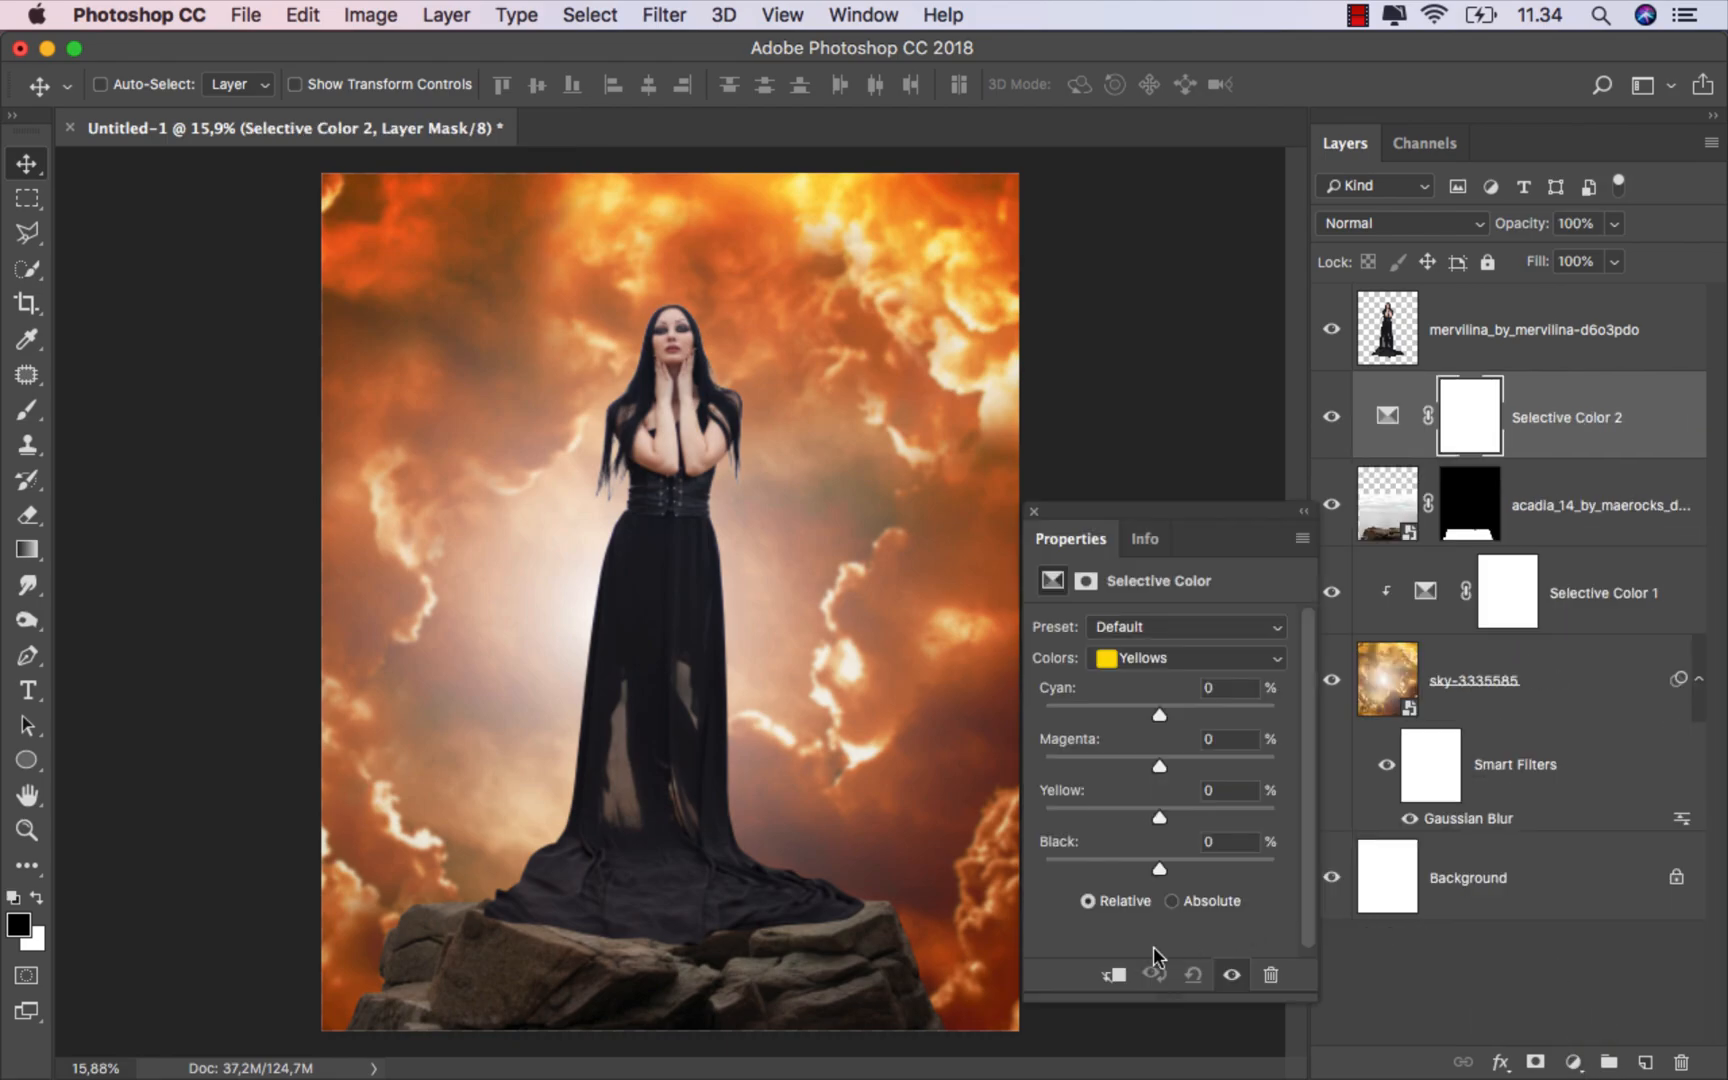
{"action": "left_click", "coordinate": [1112, 974]}
Step: Switch the colors to Neutrals and raise Black to about +28
{"action": "left_click", "coordinate": [1155, 658]}
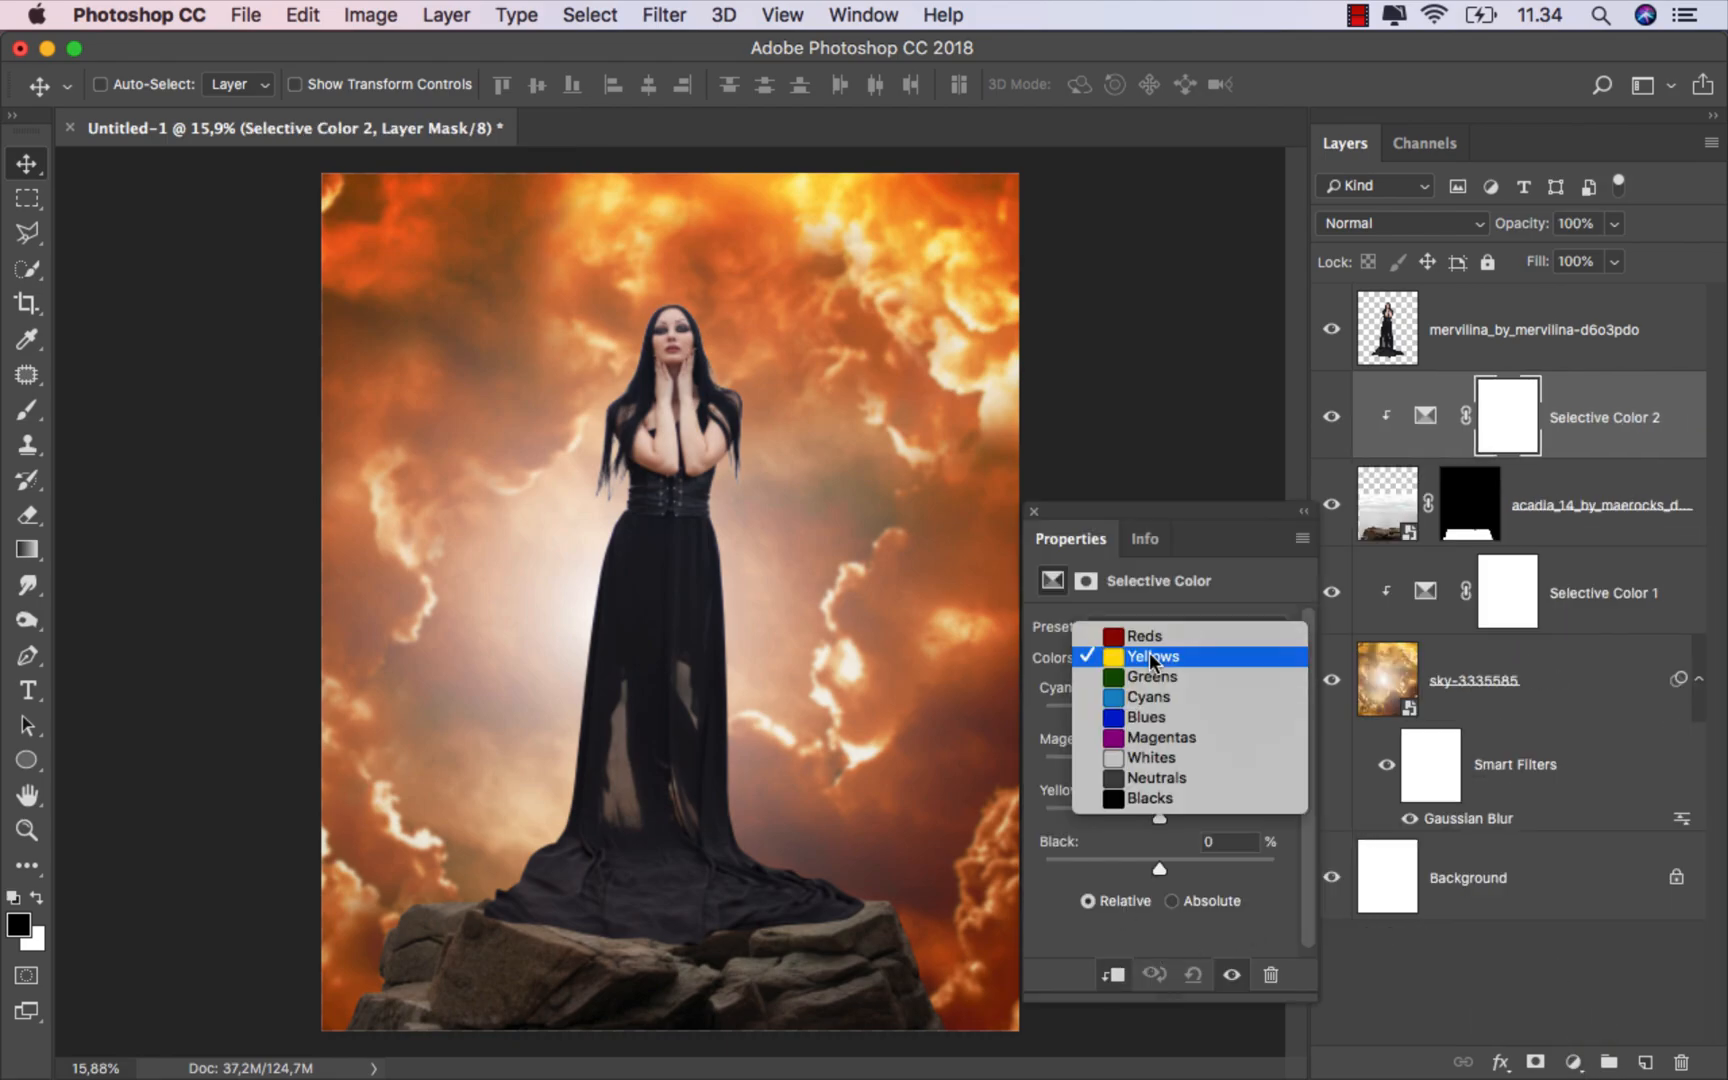
{"action": "left_click", "coordinate": [1165, 780]}
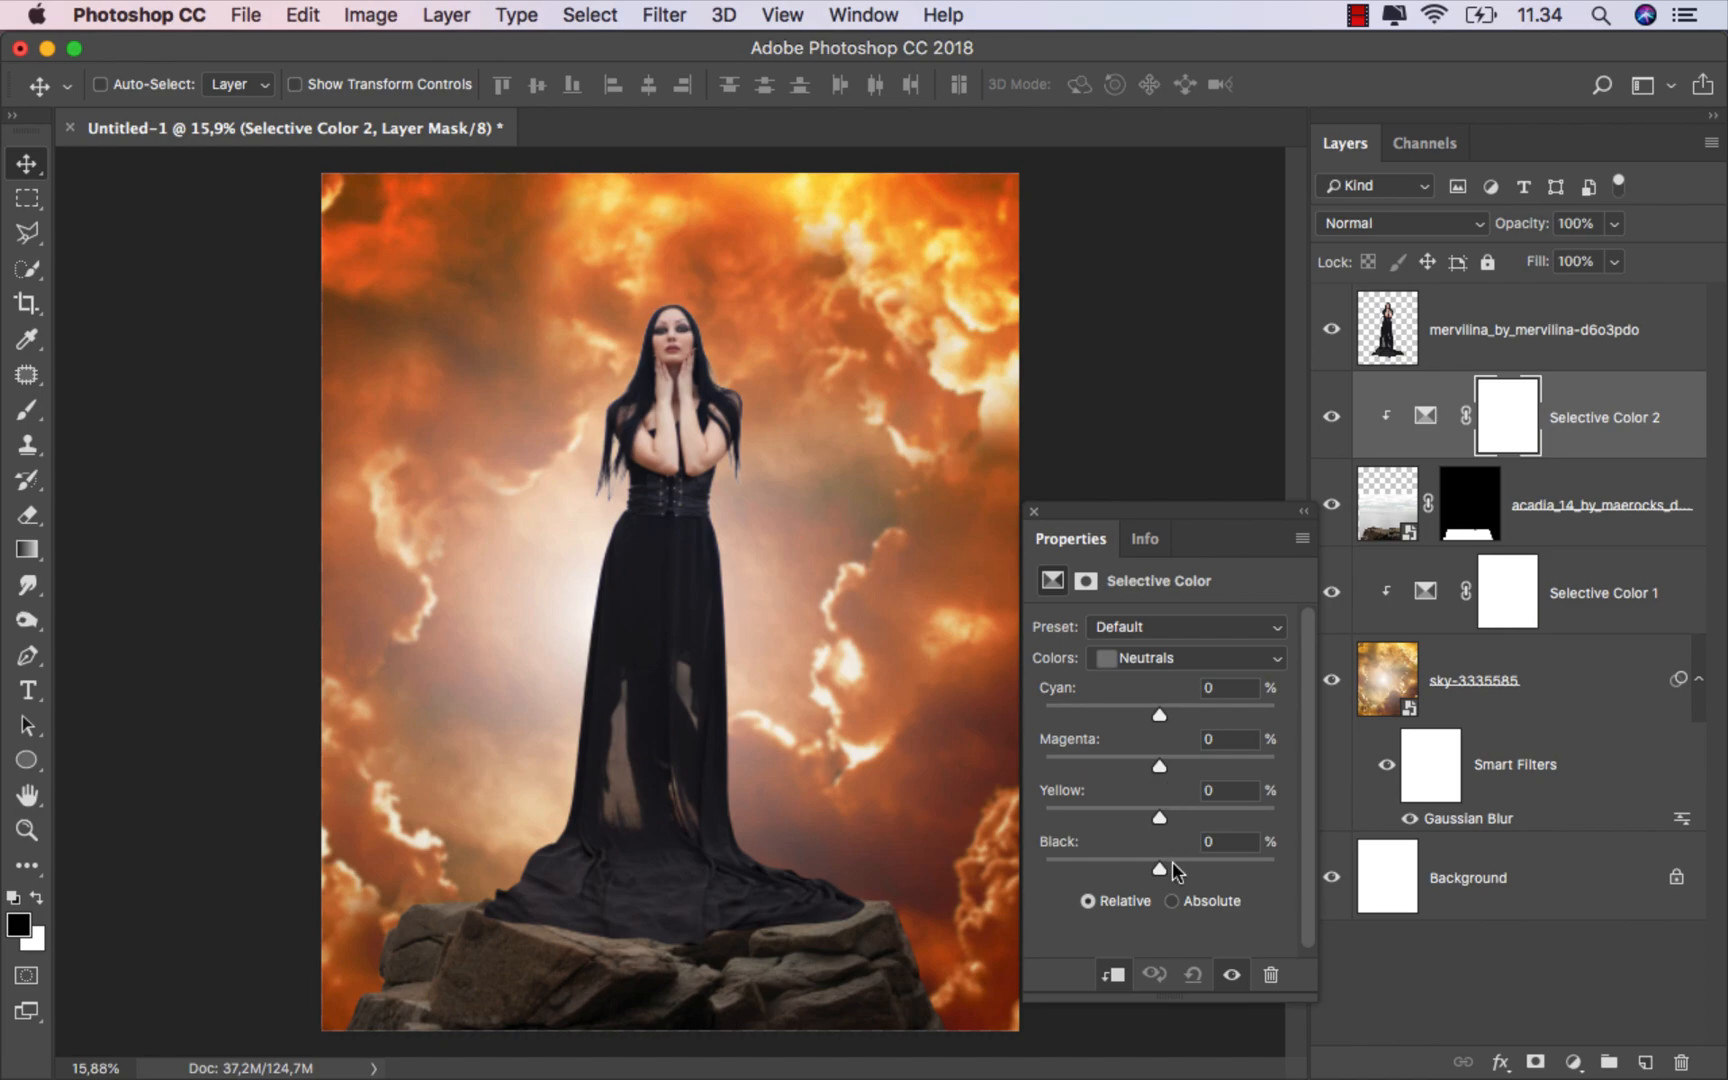
{"action": "left_click_drag", "start_coordinate": [1162, 866], "coordinate": [1184, 873]}
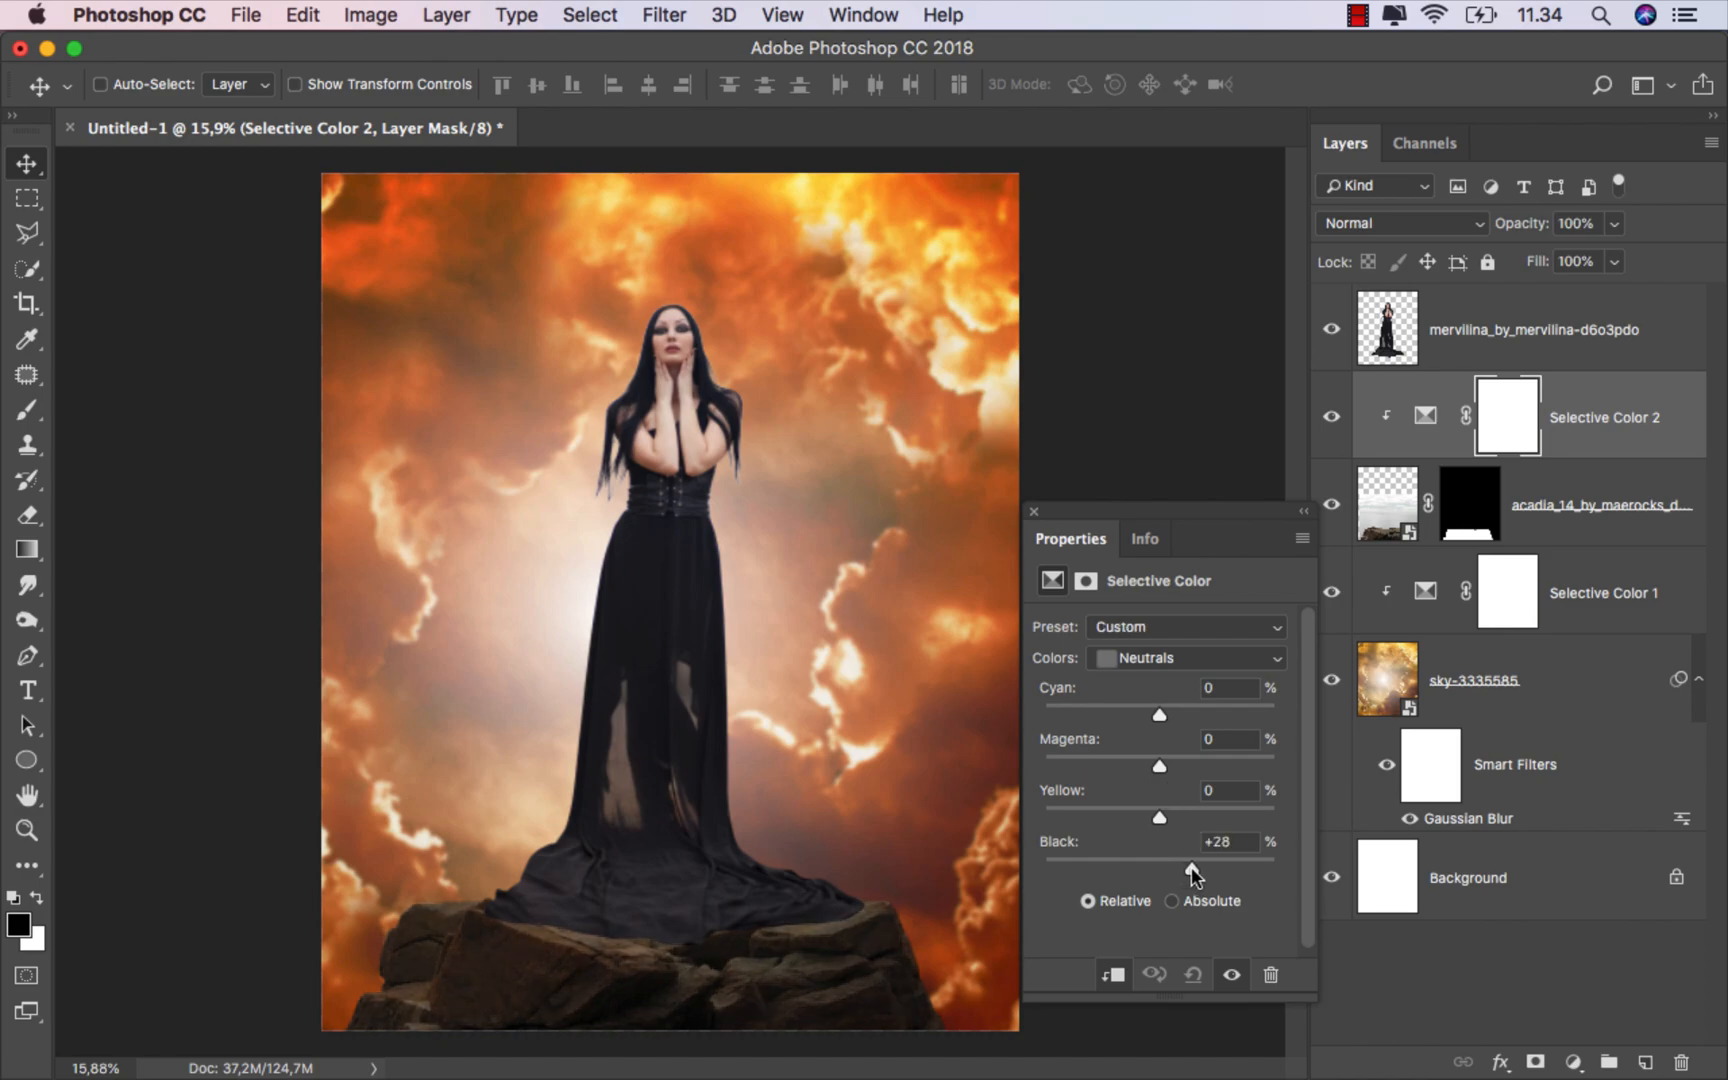
{"action": "left_click_drag", "start_coordinate": [1192, 865], "coordinate": [1196, 865]}
{"action": "left_click_drag", "start_coordinate": [1137, 705], "coordinate": [1134, 705]}
Step: Toggle the rocks' Selective Color 2 layer off and on to compare its effect
{"action": "left_click", "coordinate": [1330, 410]}
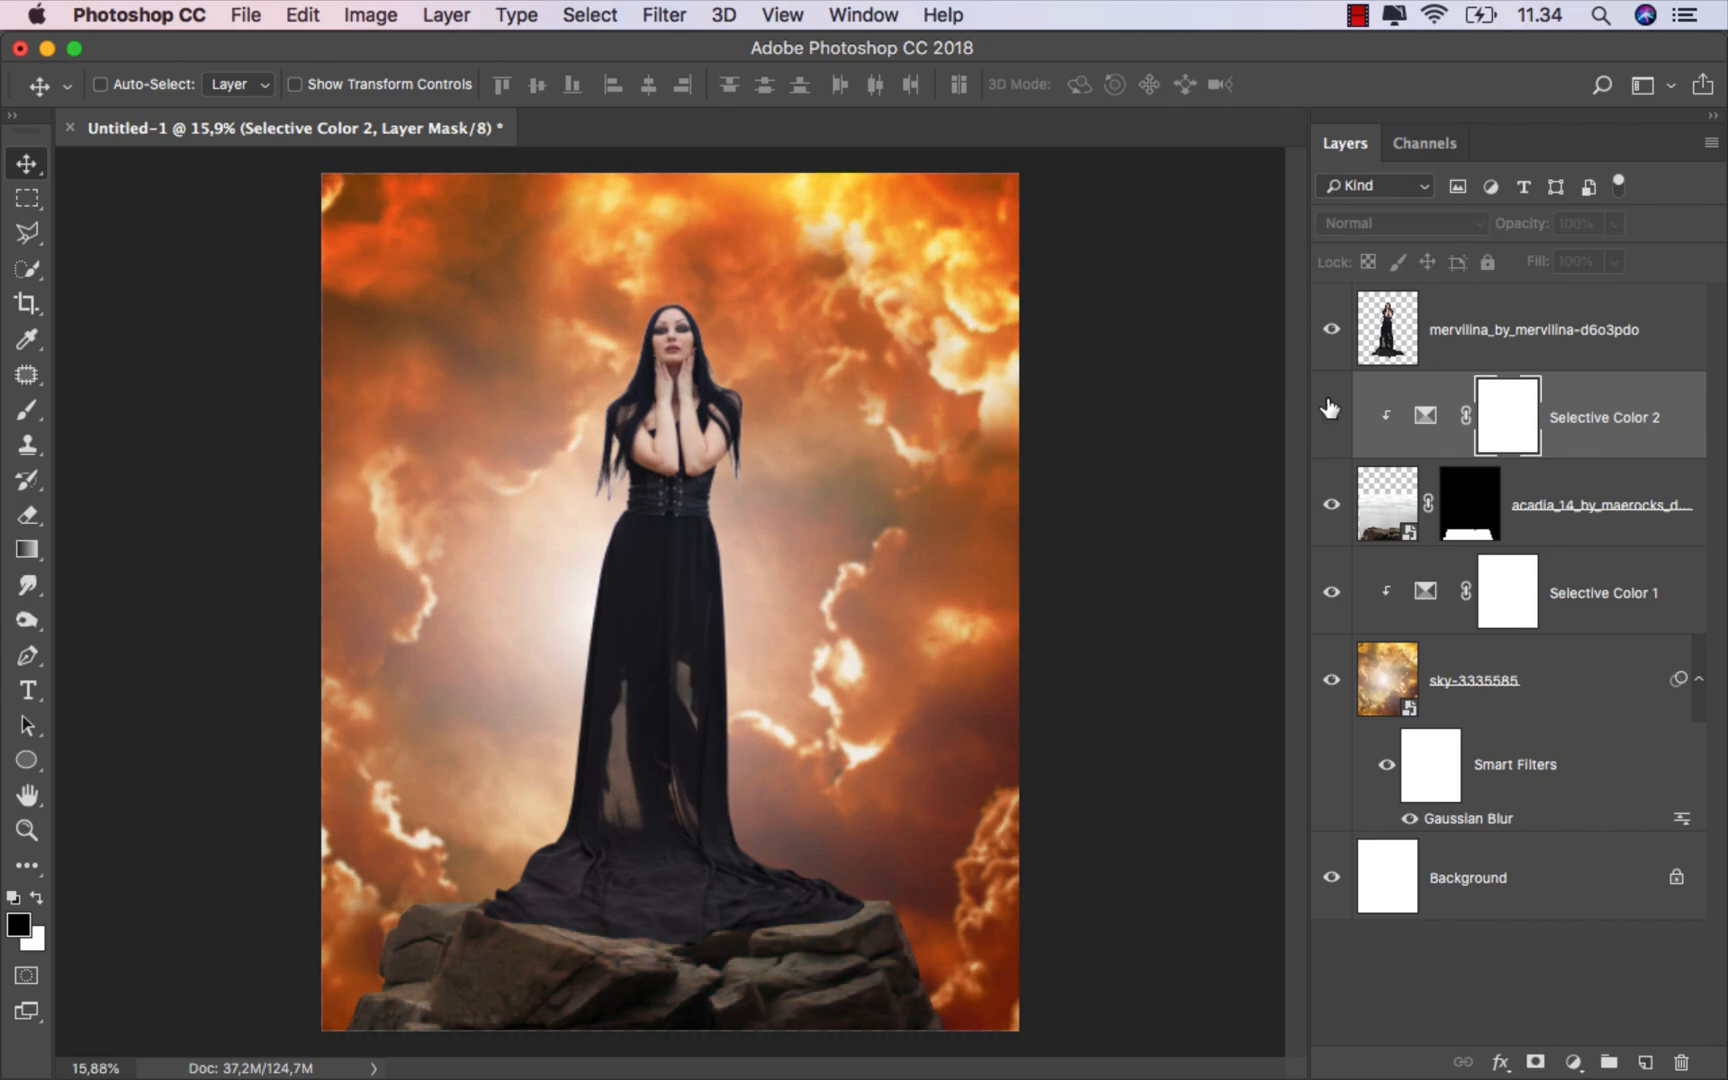
{"action": "left_click", "coordinate": [1330, 410]}
Step: Add a Hue/Saturation adjustment layer clipped to the rocks above Selective Color 2
{"action": "left_click", "coordinate": [1573, 430]}
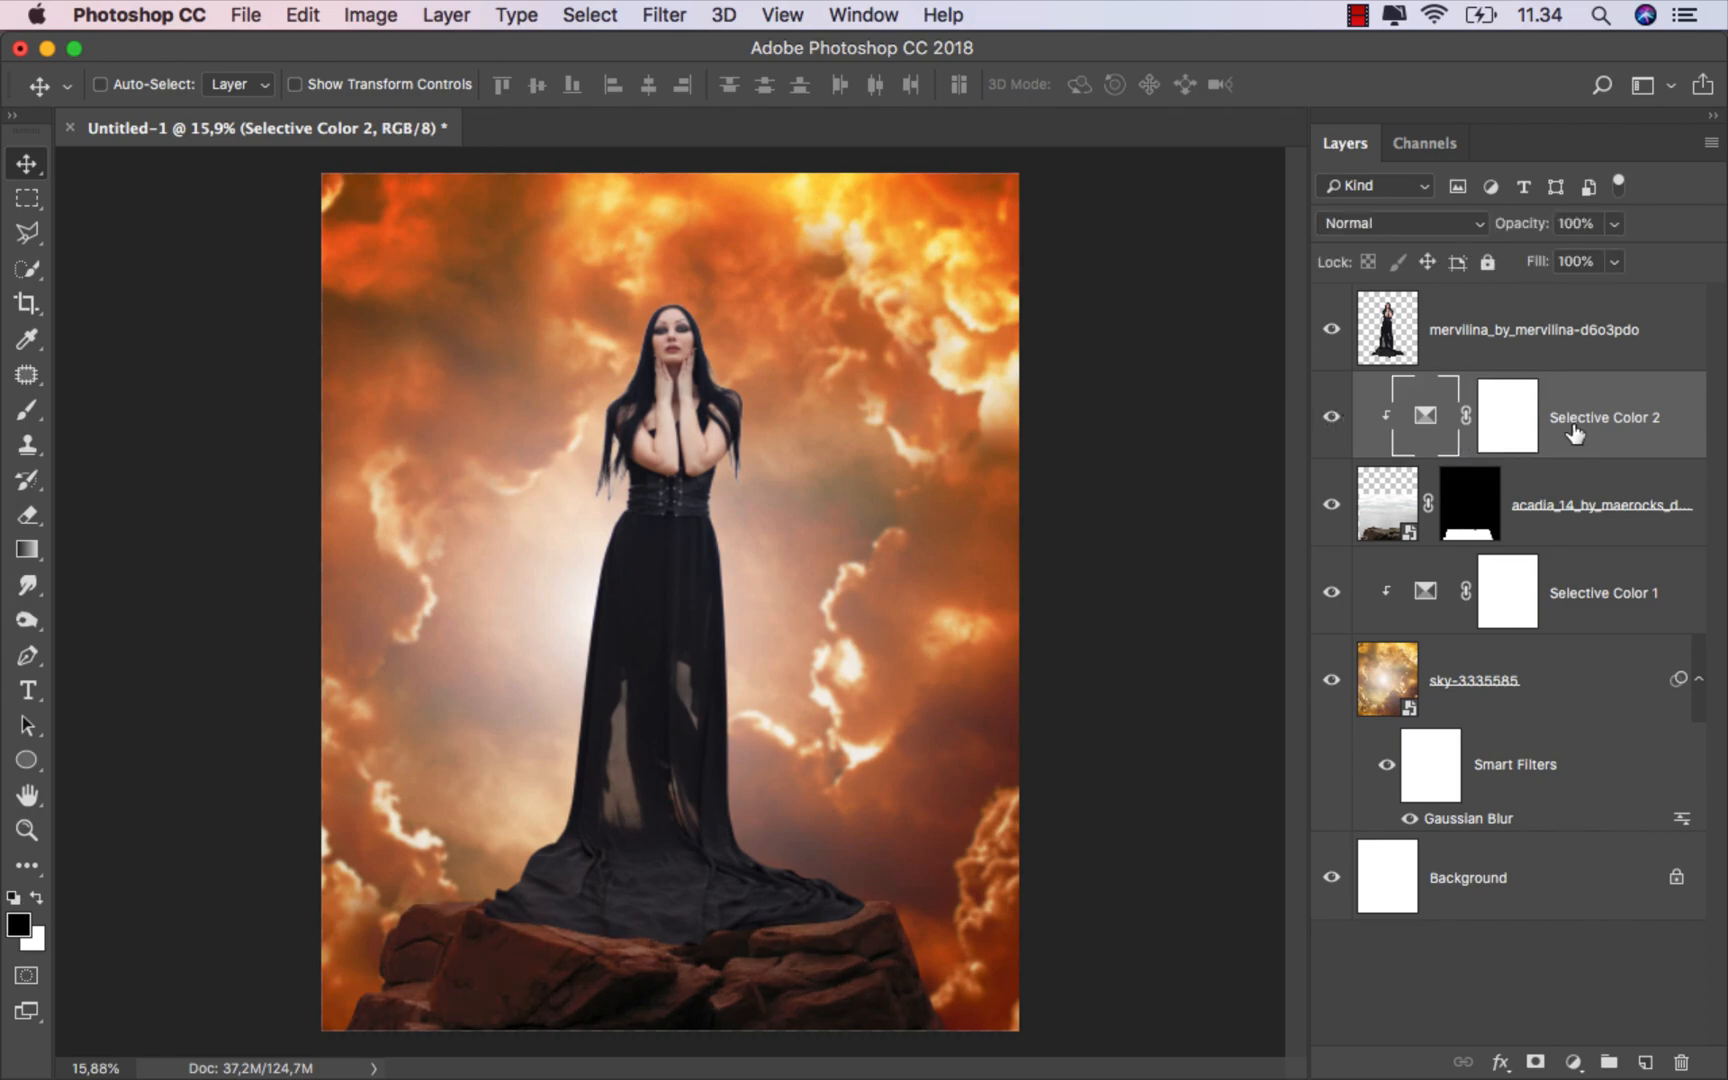
{"action": "left_click", "coordinate": [1573, 1062]}
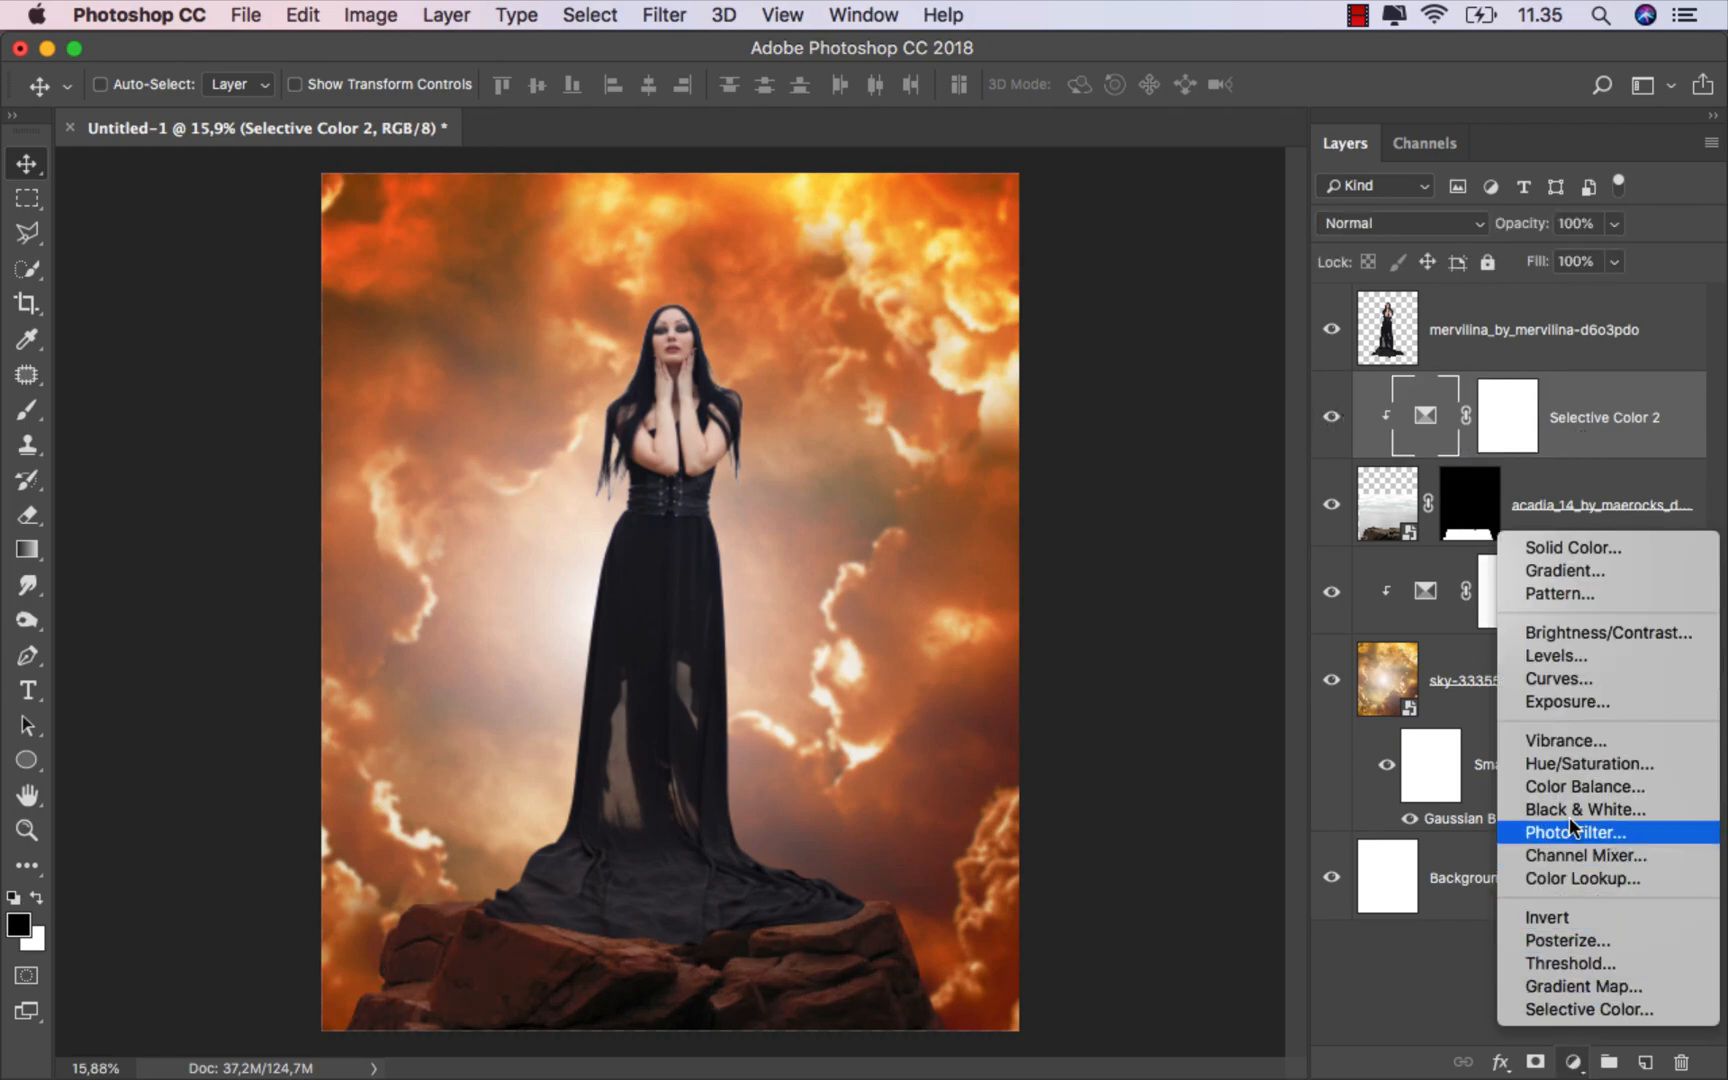
{"action": "left_click", "coordinate": [1573, 764]}
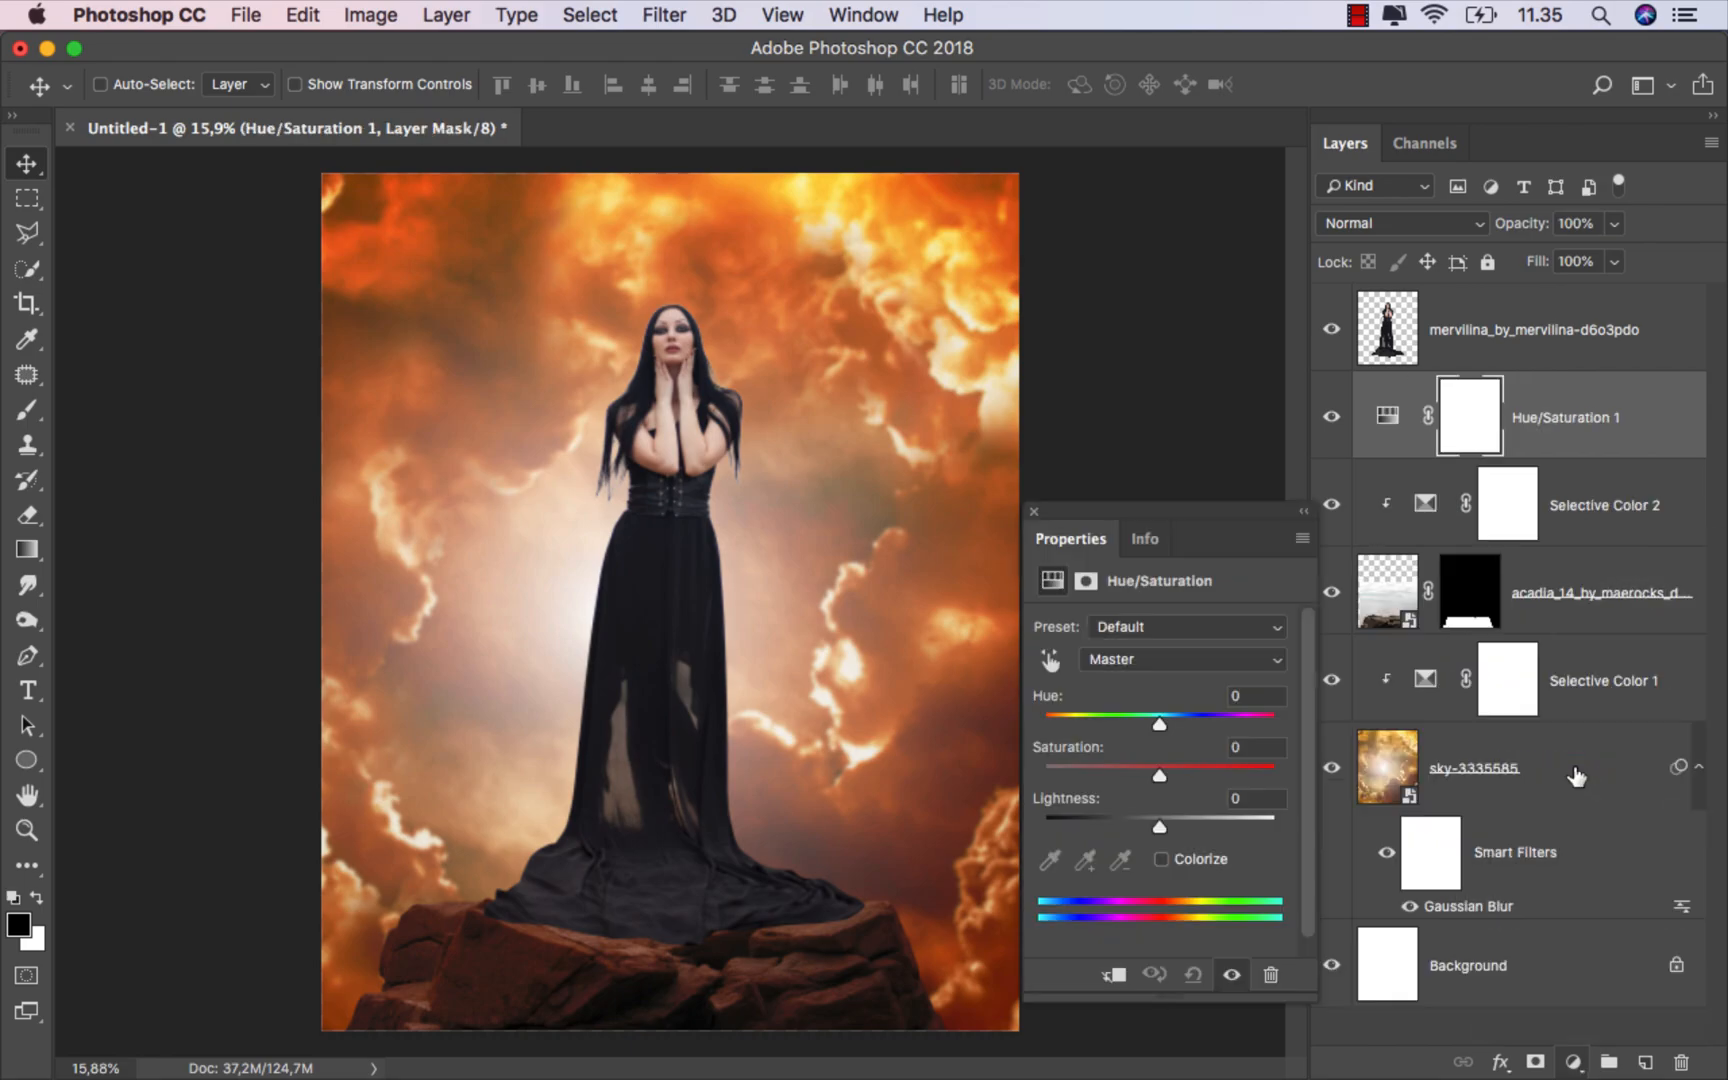
{"action": "left_click", "coordinate": [1115, 974]}
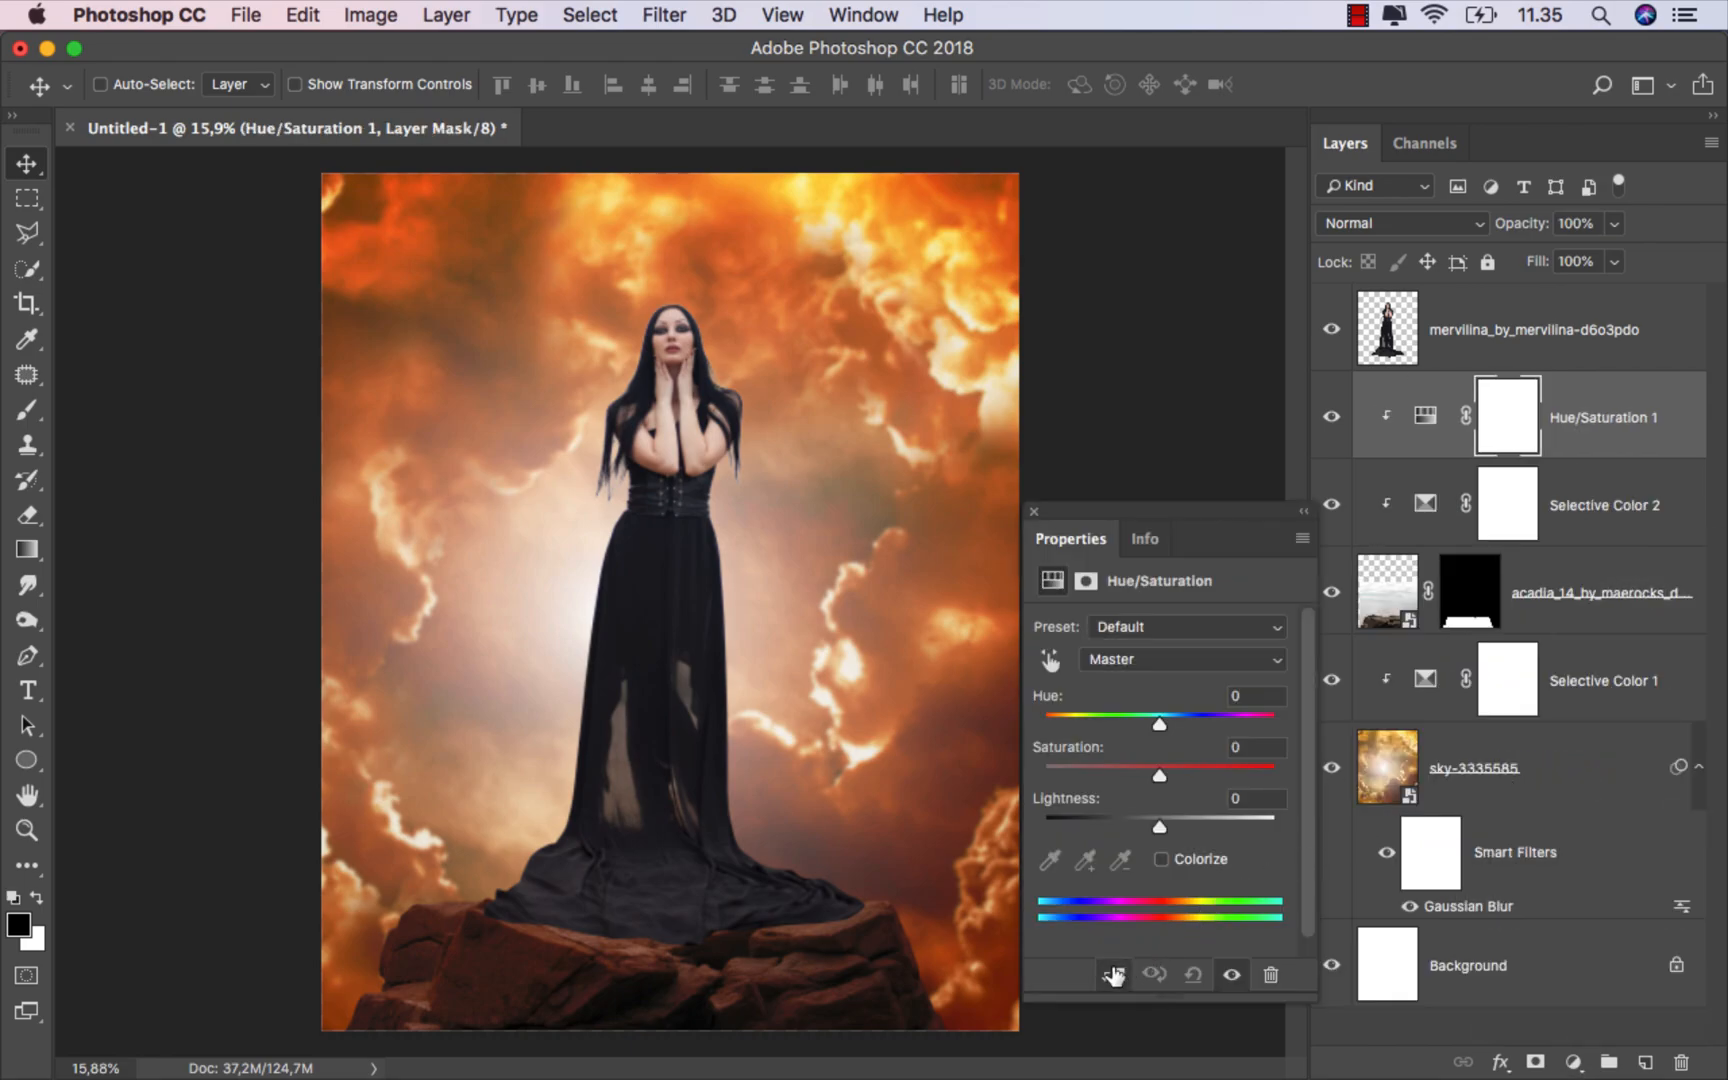
Step: Enable Colorize, set Saturation to 70 and Hue to 25, then close the properties panel
{"action": "left_click", "coordinate": [1162, 859]}
{"action": "left_click_drag", "start_coordinate": [1102, 775], "coordinate": [1191, 765]}
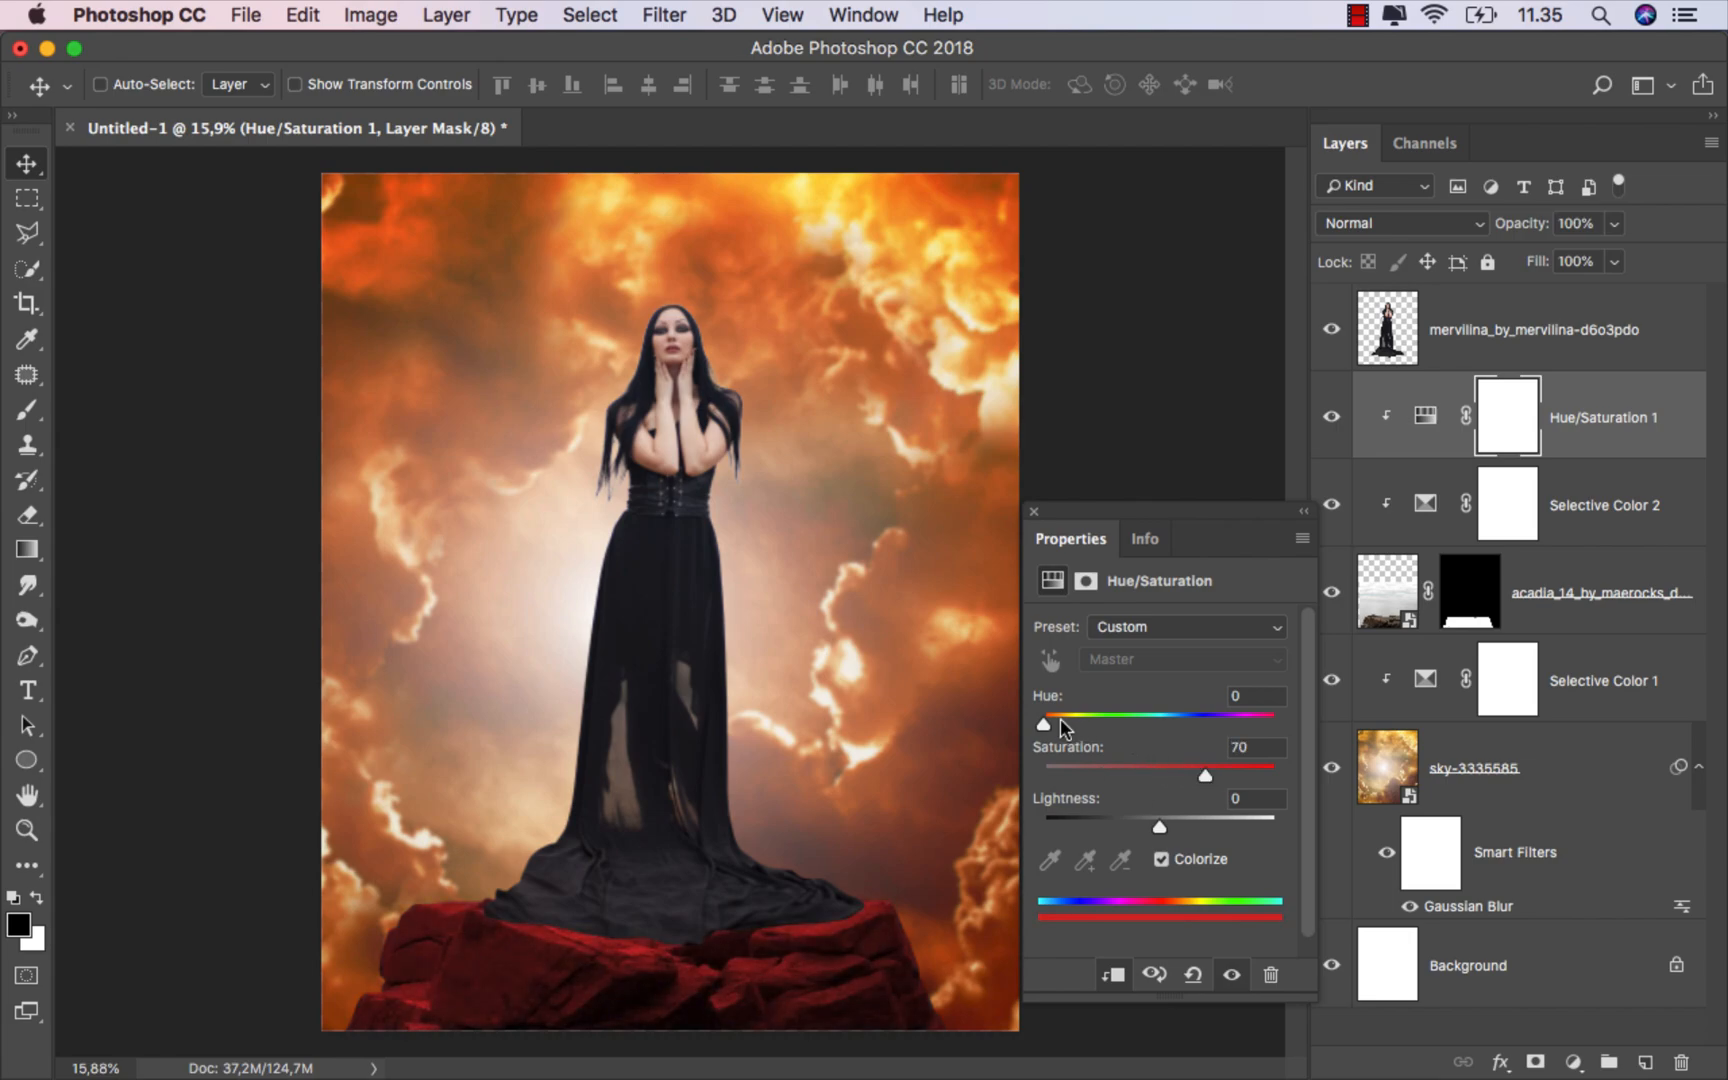
{"action": "left_click_drag", "start_coordinate": [1045, 722], "coordinate": [1060, 718]}
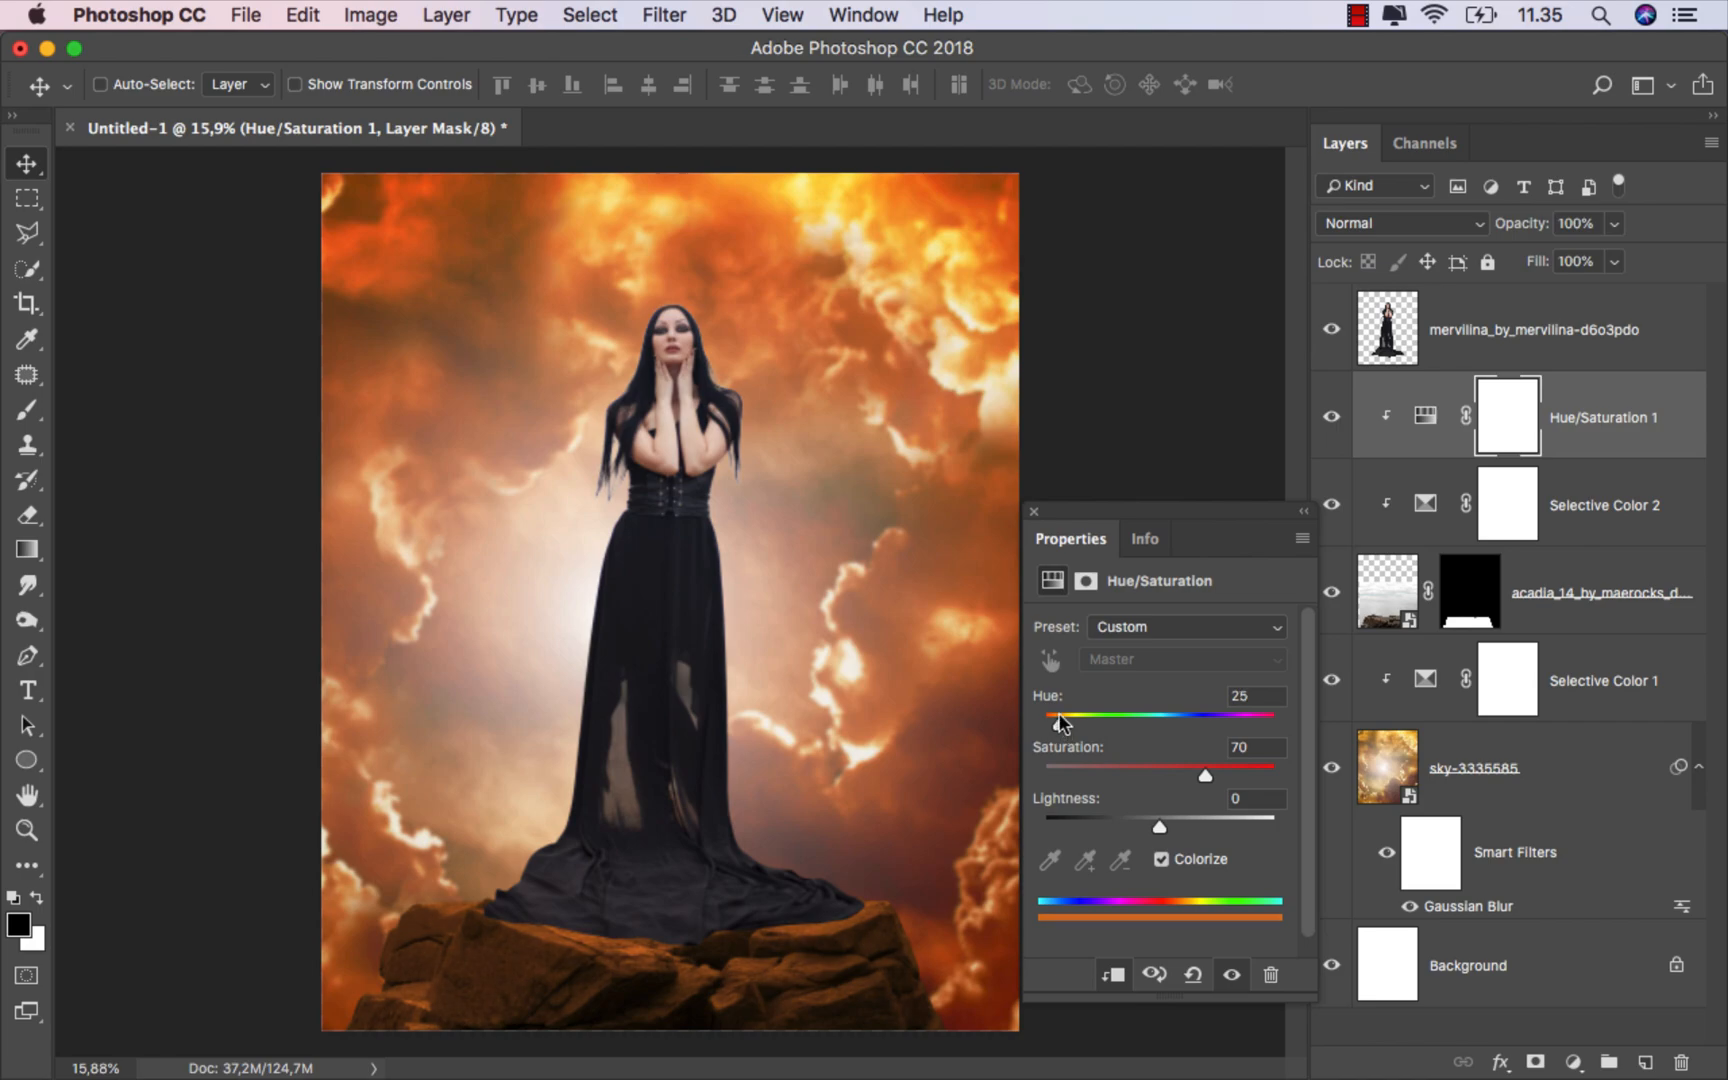
{"action": "left_click", "coordinate": [1034, 512]}
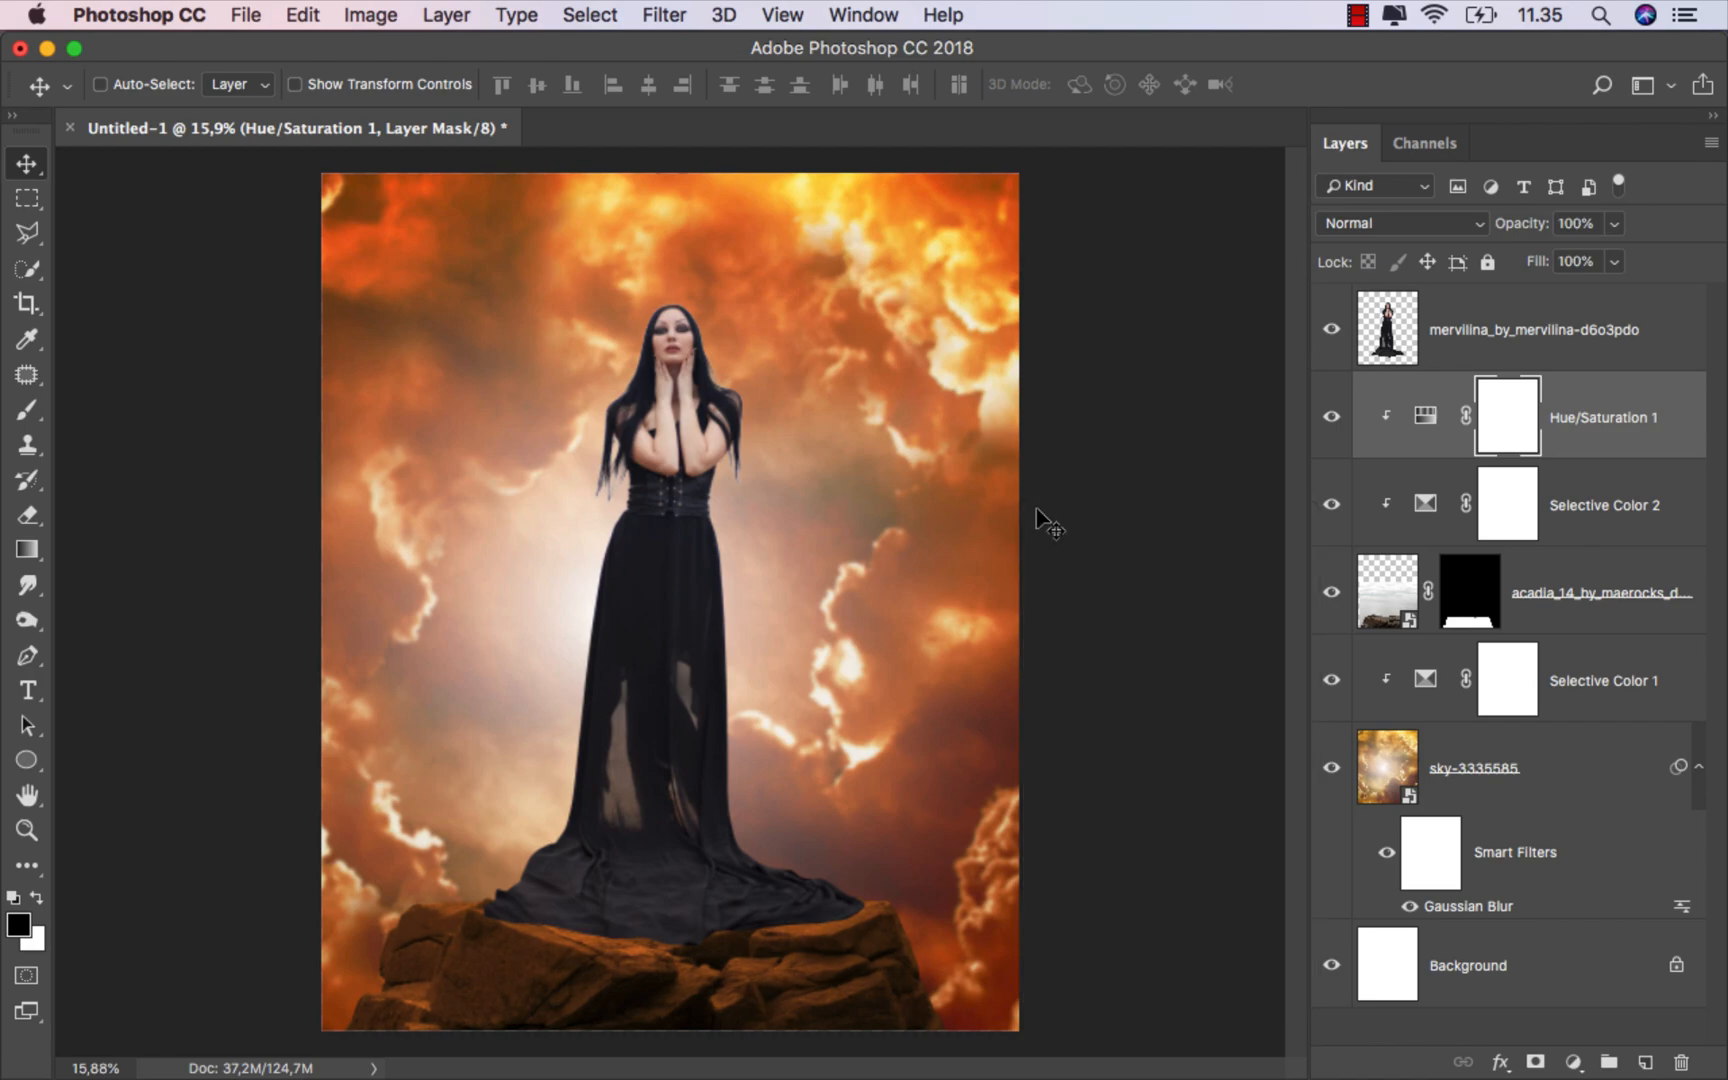
Step: Set the Hue/Saturation layer's blend mode to Linear Dodge (Add)
{"action": "left_click", "coordinate": [1399, 225]}
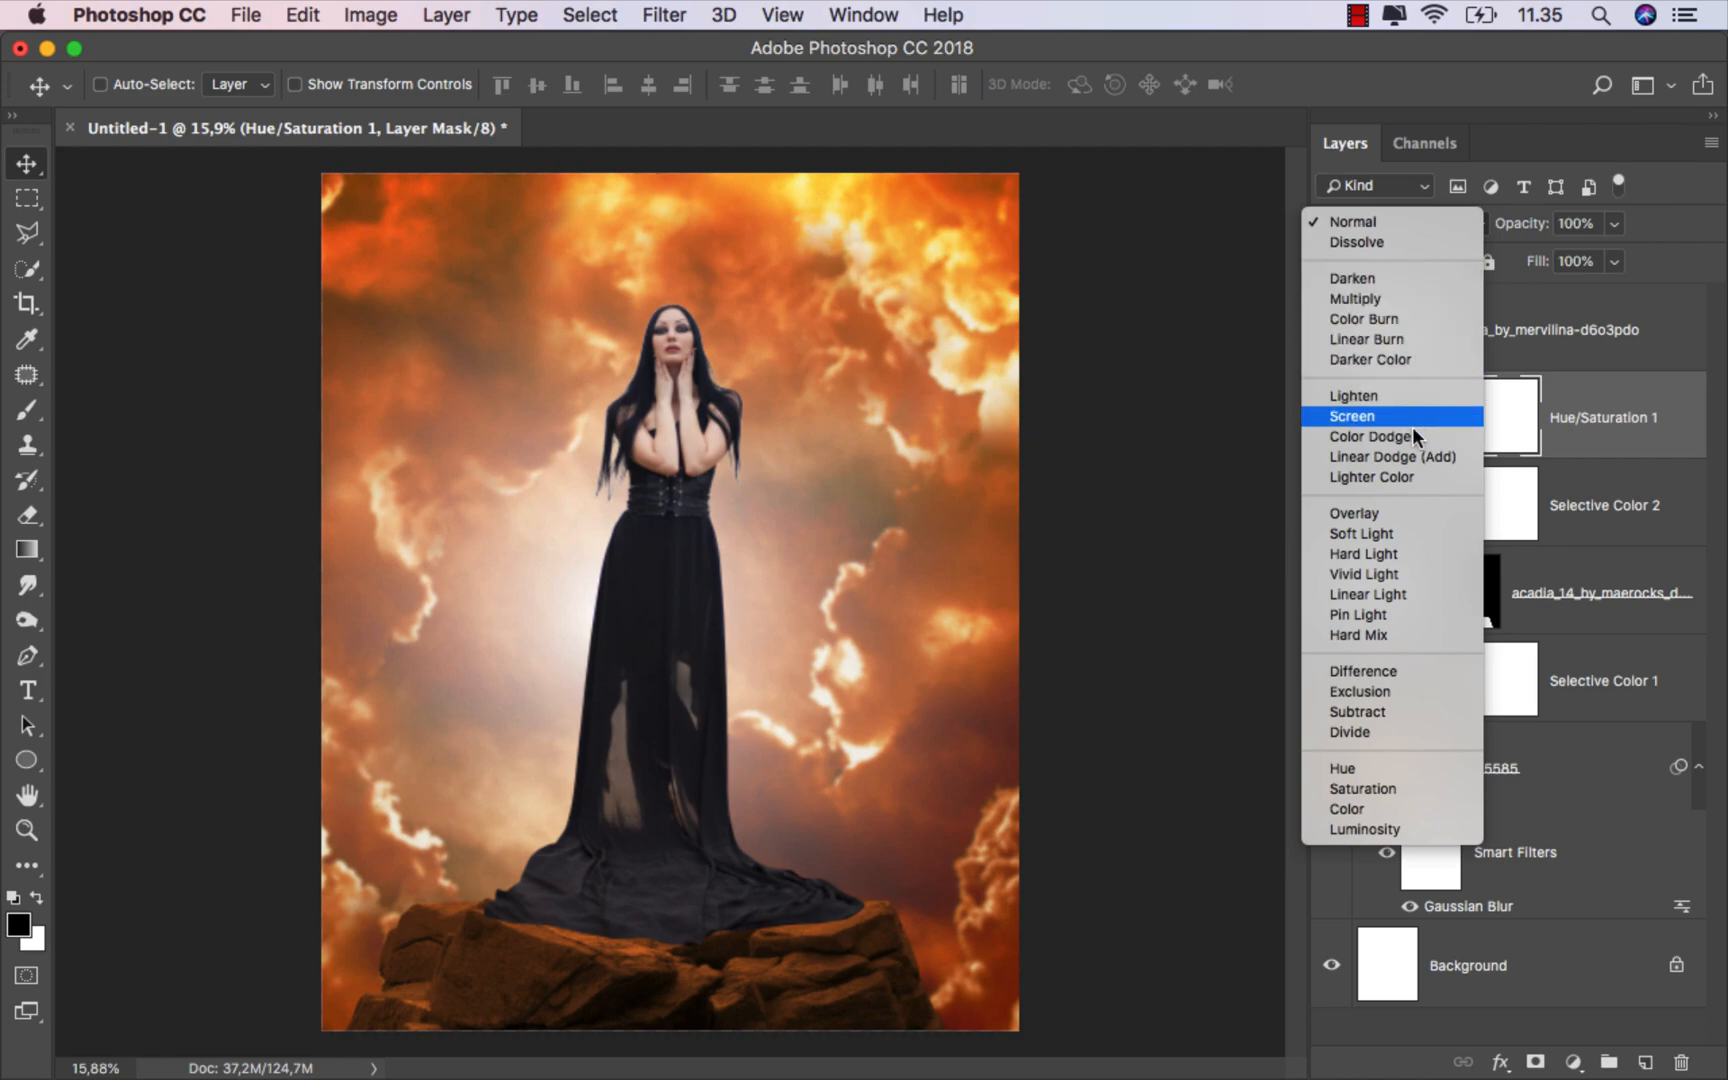
{"action": "left_click", "coordinate": [1418, 457]}
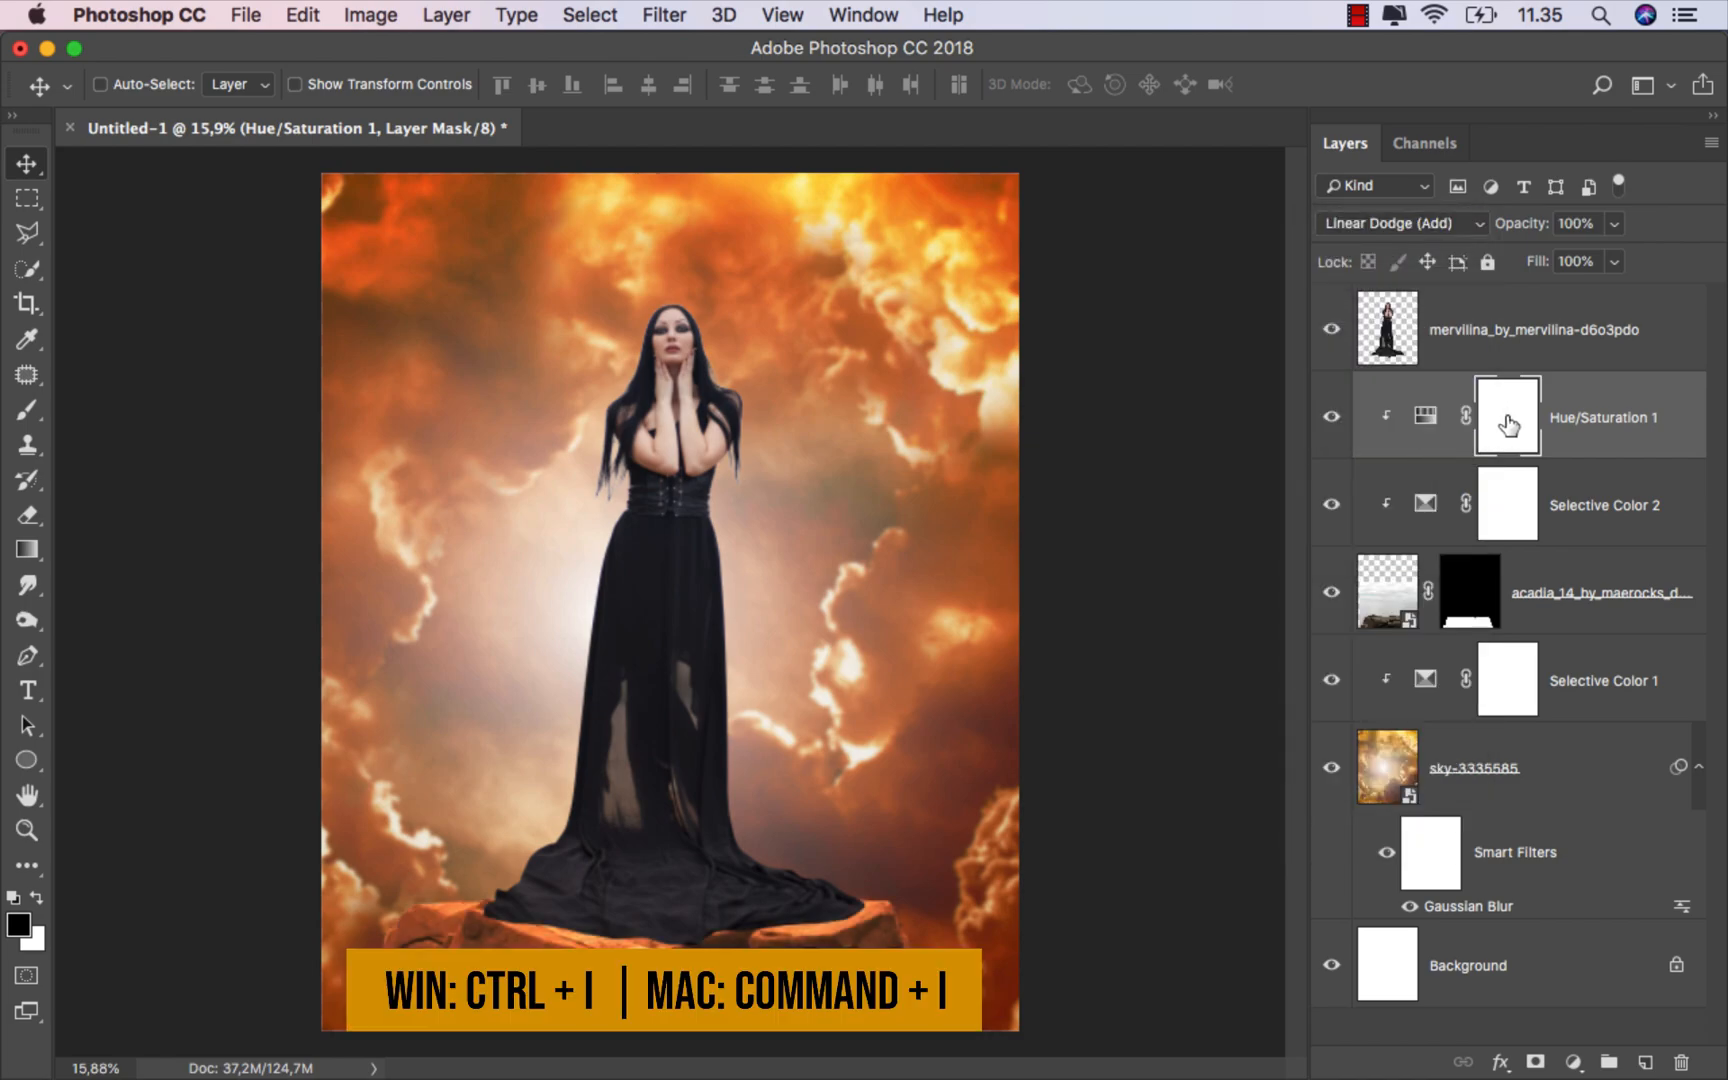
Step: Invert the Hue/Saturation layer mask to black and switch to the Brush tool with white foreground
{"action": "key", "text": "super+i"}
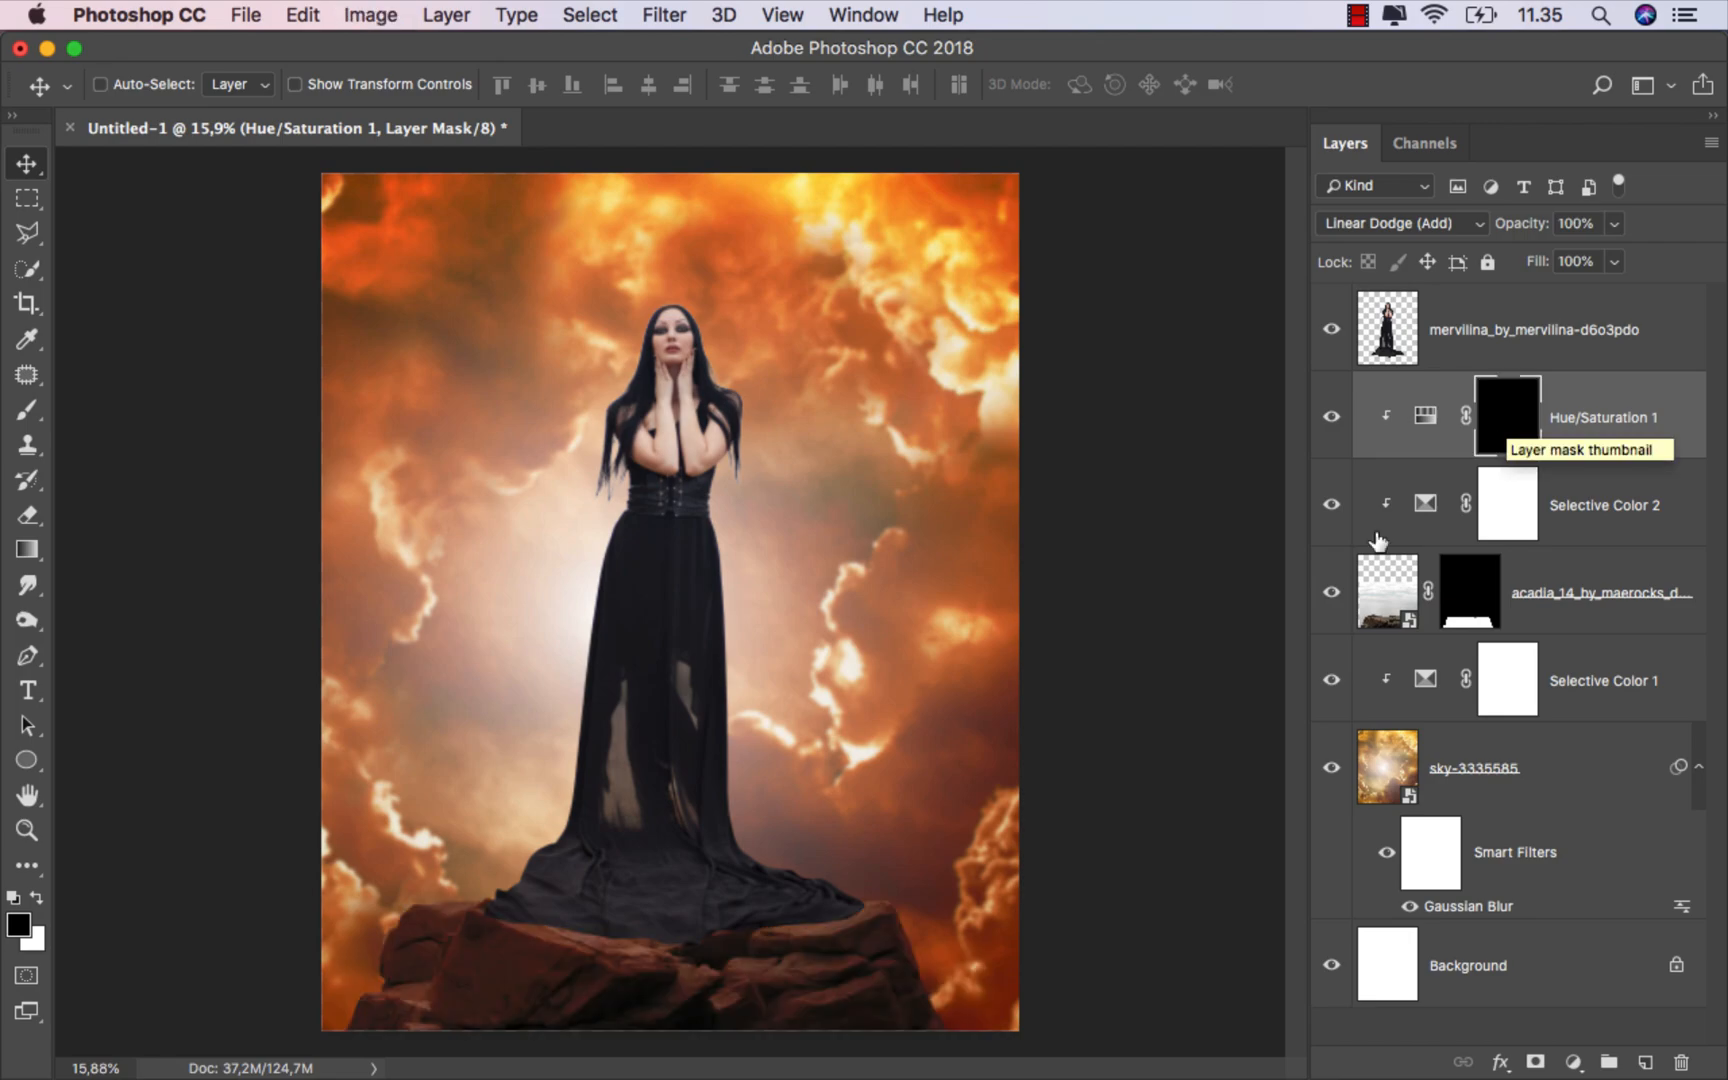
{"action": "right_click", "coordinate": [27, 410]}
{"action": "left_click", "coordinate": [110, 405]}
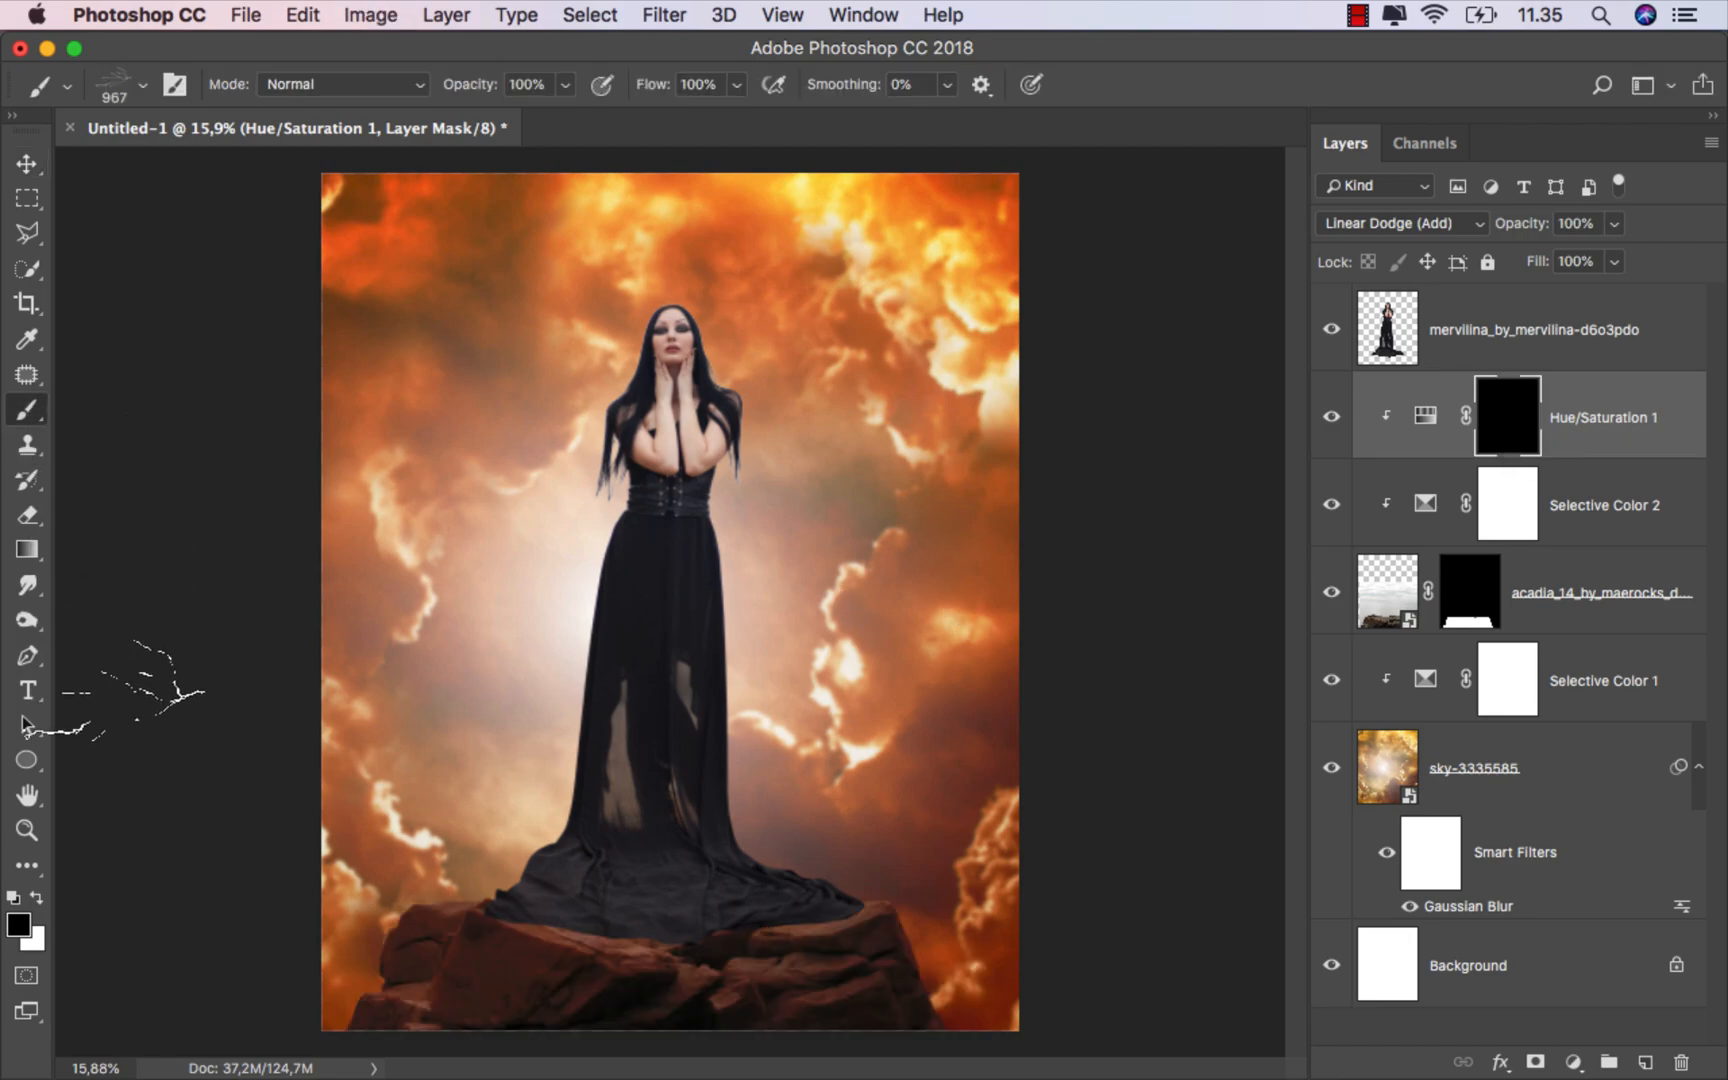
{"action": "left_click", "coordinate": [37, 898]}
Step: Pick a soft round brush and paint on the mask along the top of the rocks to reveal the glow
{"action": "right_click", "coordinate": [712, 630]}
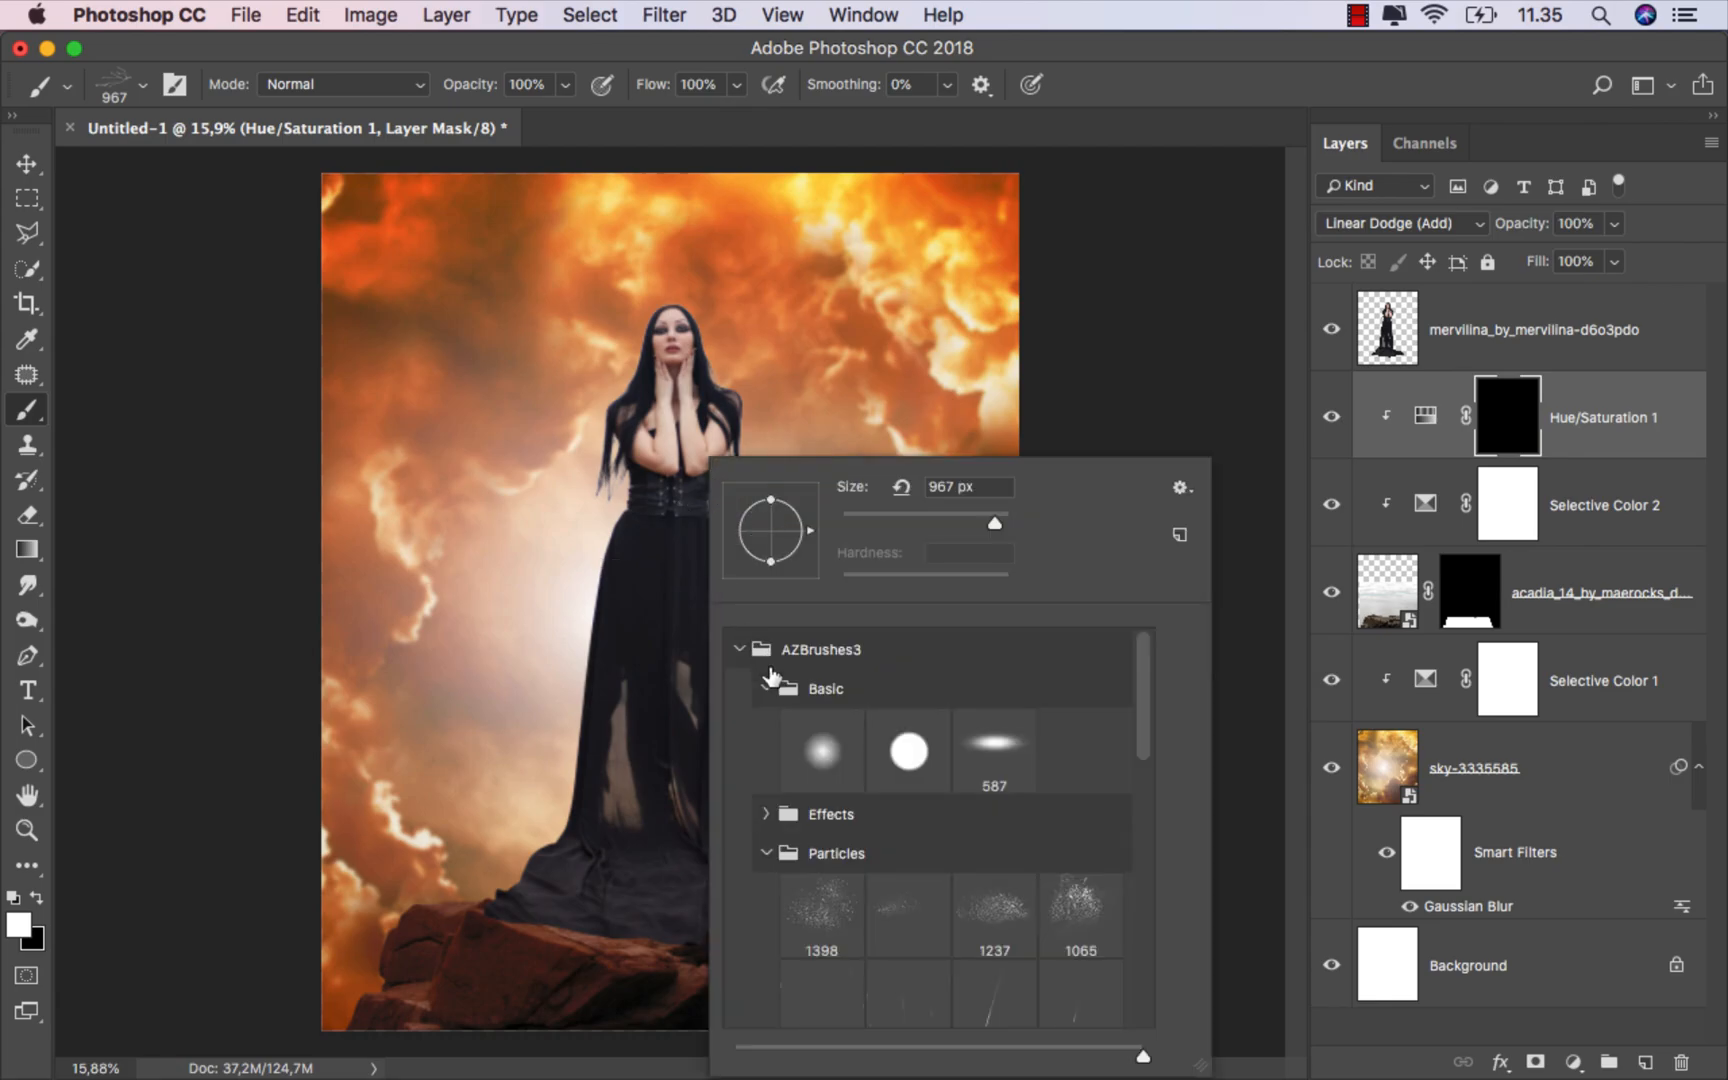
{"action": "left_click", "coordinate": [812, 737]}
{"action": "left_click", "coordinate": [877, 516]}
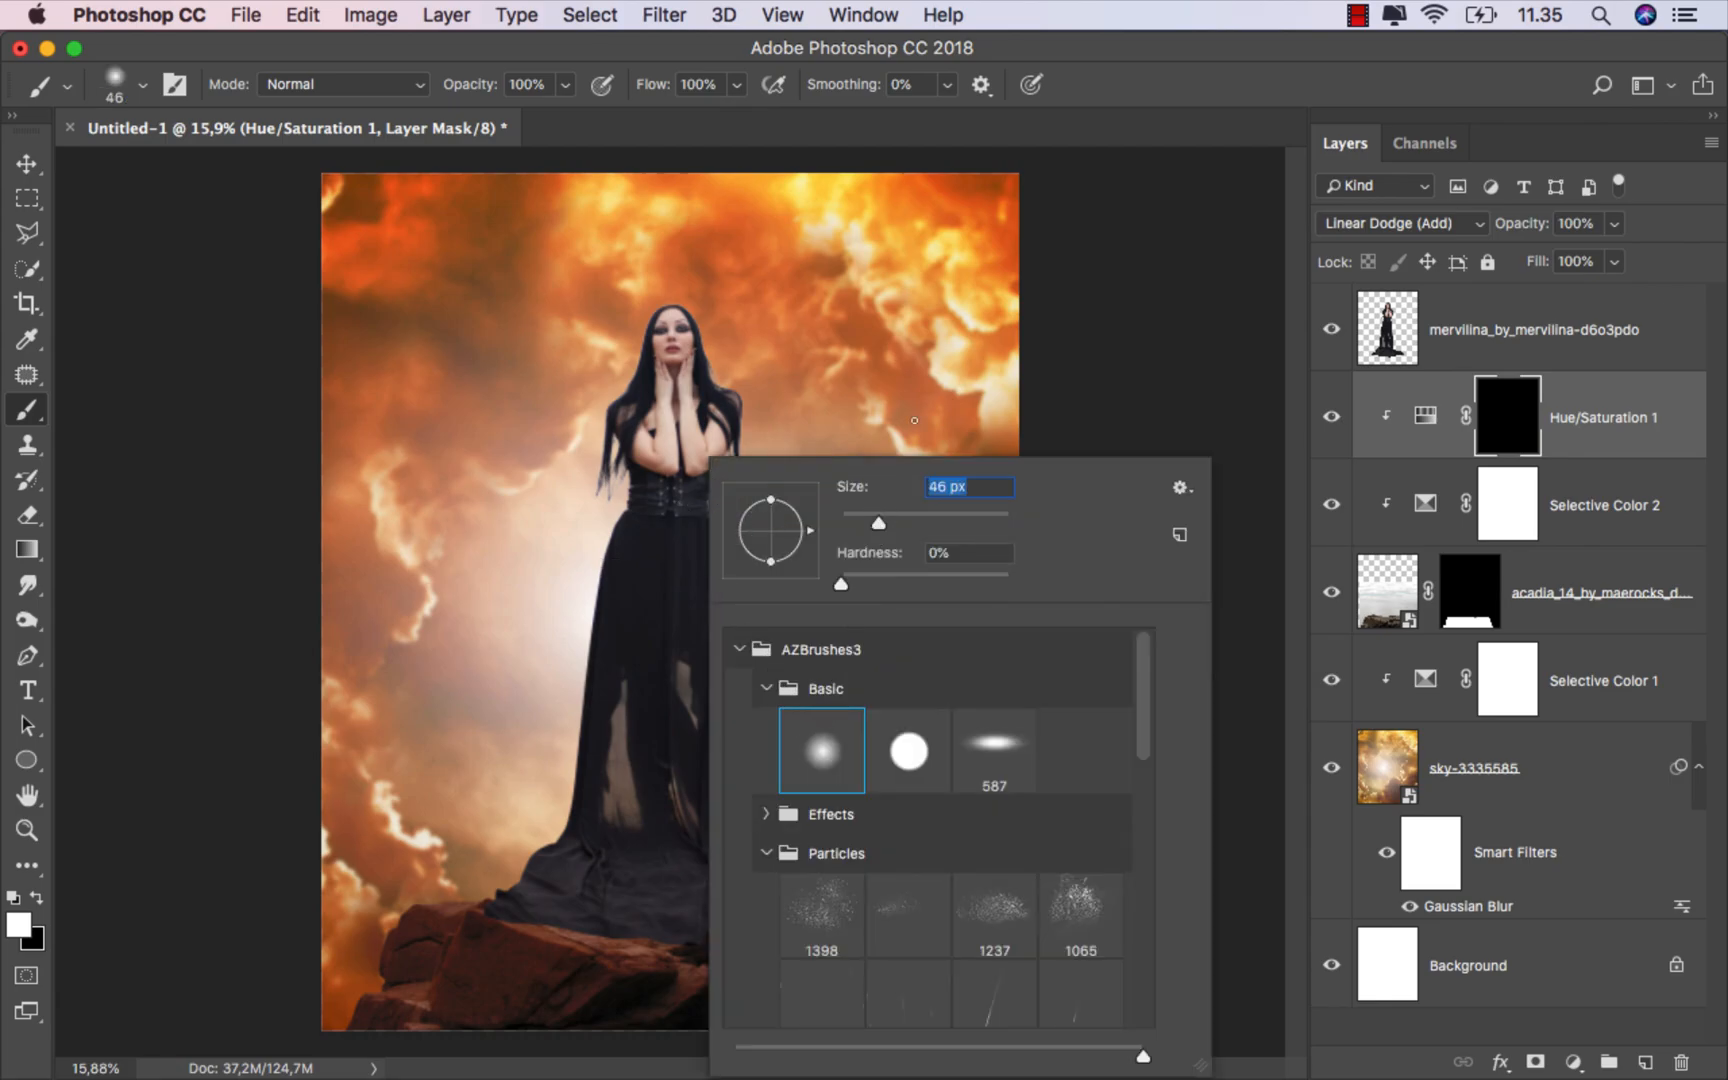
{"action": "left_click", "coordinate": [1117, 102]}
{"action": "scroll", "coordinate": [829, 824], "scroll_direction": "up", "scroll_amount": 5}
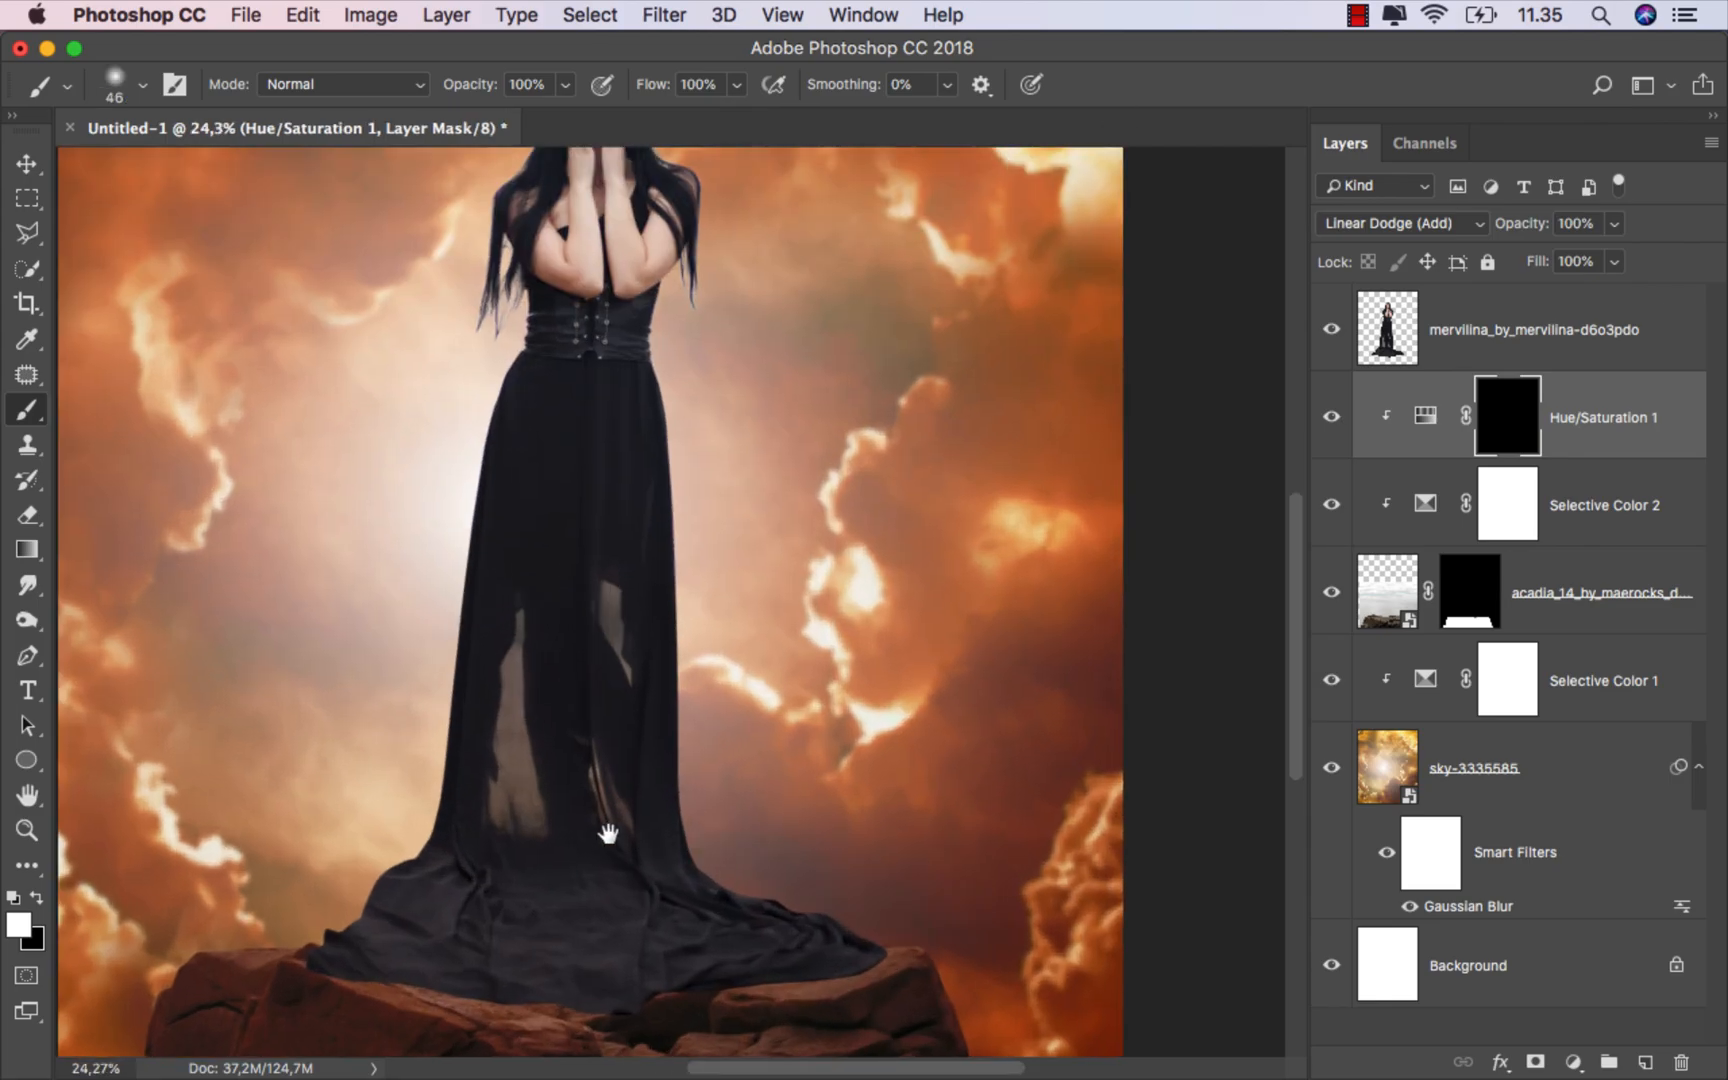
{"action": "left_click_drag", "start_coordinate": [606, 833], "coordinate": [708, 654]}
{"action": "mouse_move", "coordinate": [932, 704]}
{"action": "left_mouse_down"}
{"action": "mouse_move", "coordinate": [958, 704]}
{"action": "mouse_move", "coordinate": [968, 748]}
{"action": "mouse_move", "coordinate": [1011, 746]}
{"action": "mouse_move", "coordinate": [528, 725]}
{"action": "mouse_move", "coordinate": [300, 760]}
{"action": "left_mouse_up"}
Step: Lower the brush opacity to 30% and paint over the rocks' left edge and top
{"action": "left_click", "coordinate": [568, 85]}
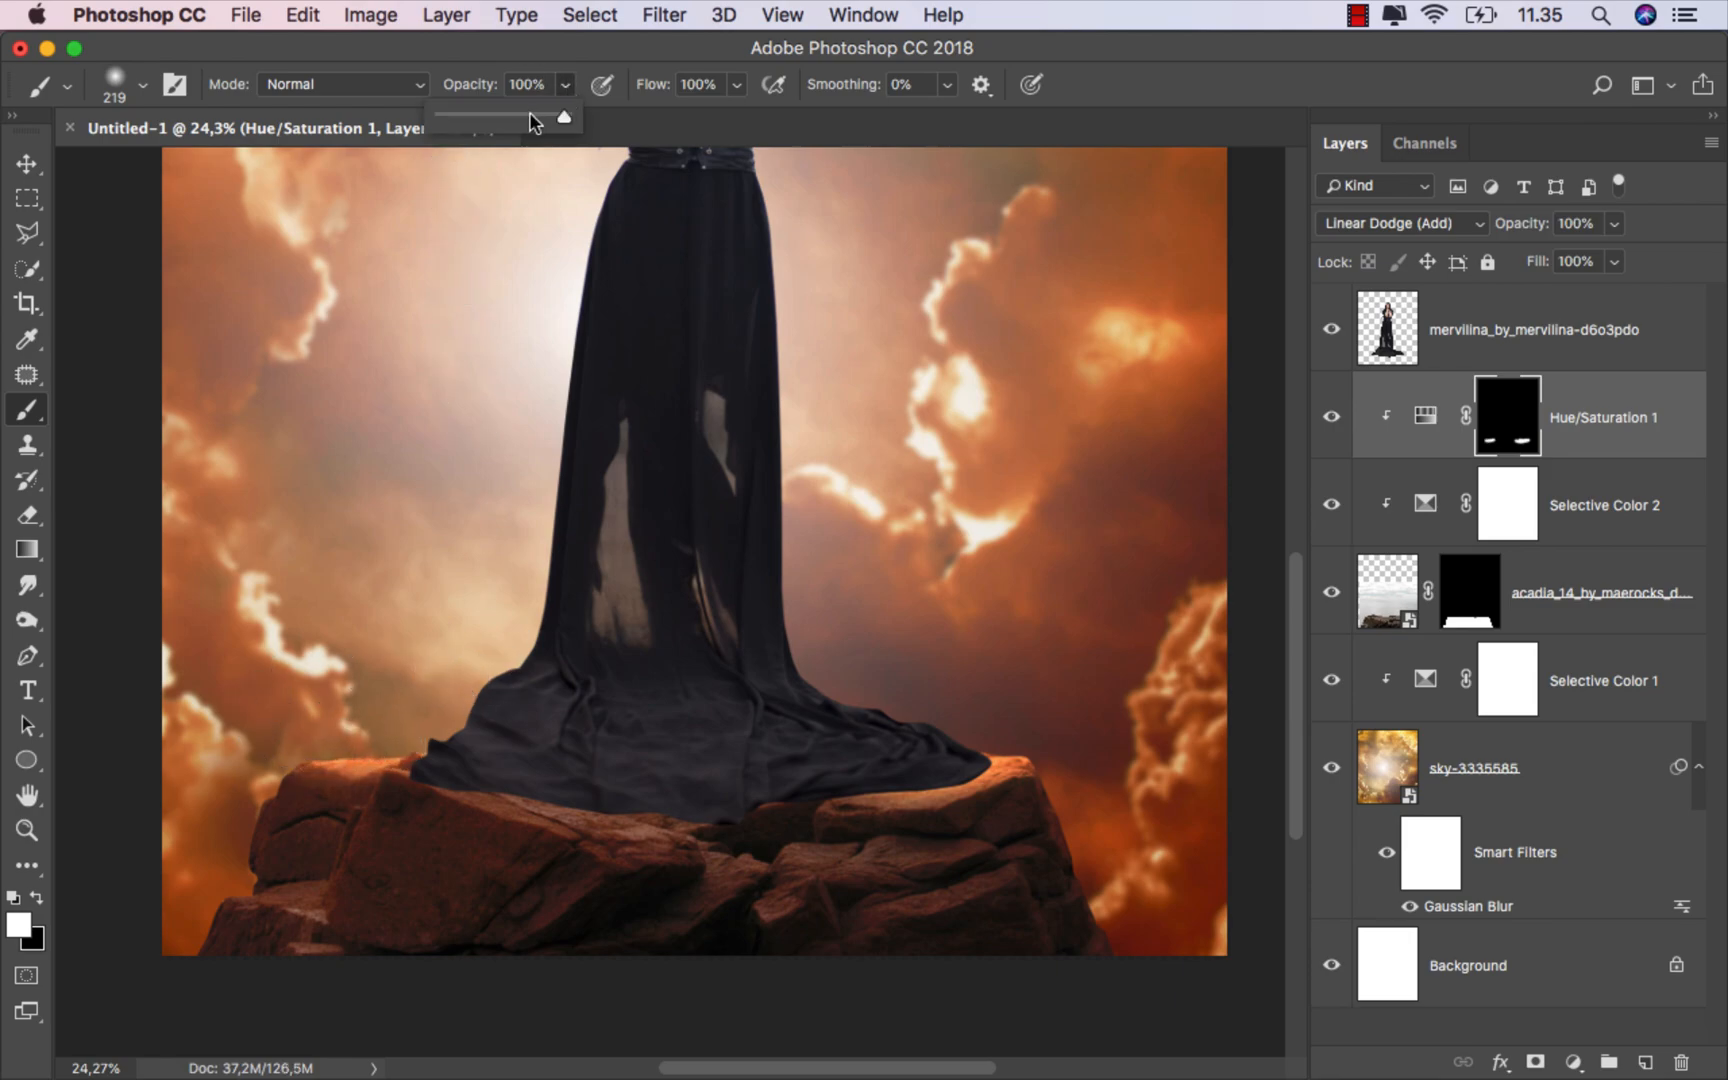
{"action": "left_click_drag", "start_coordinate": [486, 122], "coordinate": [476, 122]}
{"action": "left_click_drag", "start_coordinate": [990, 875], "coordinate": [932, 886]}
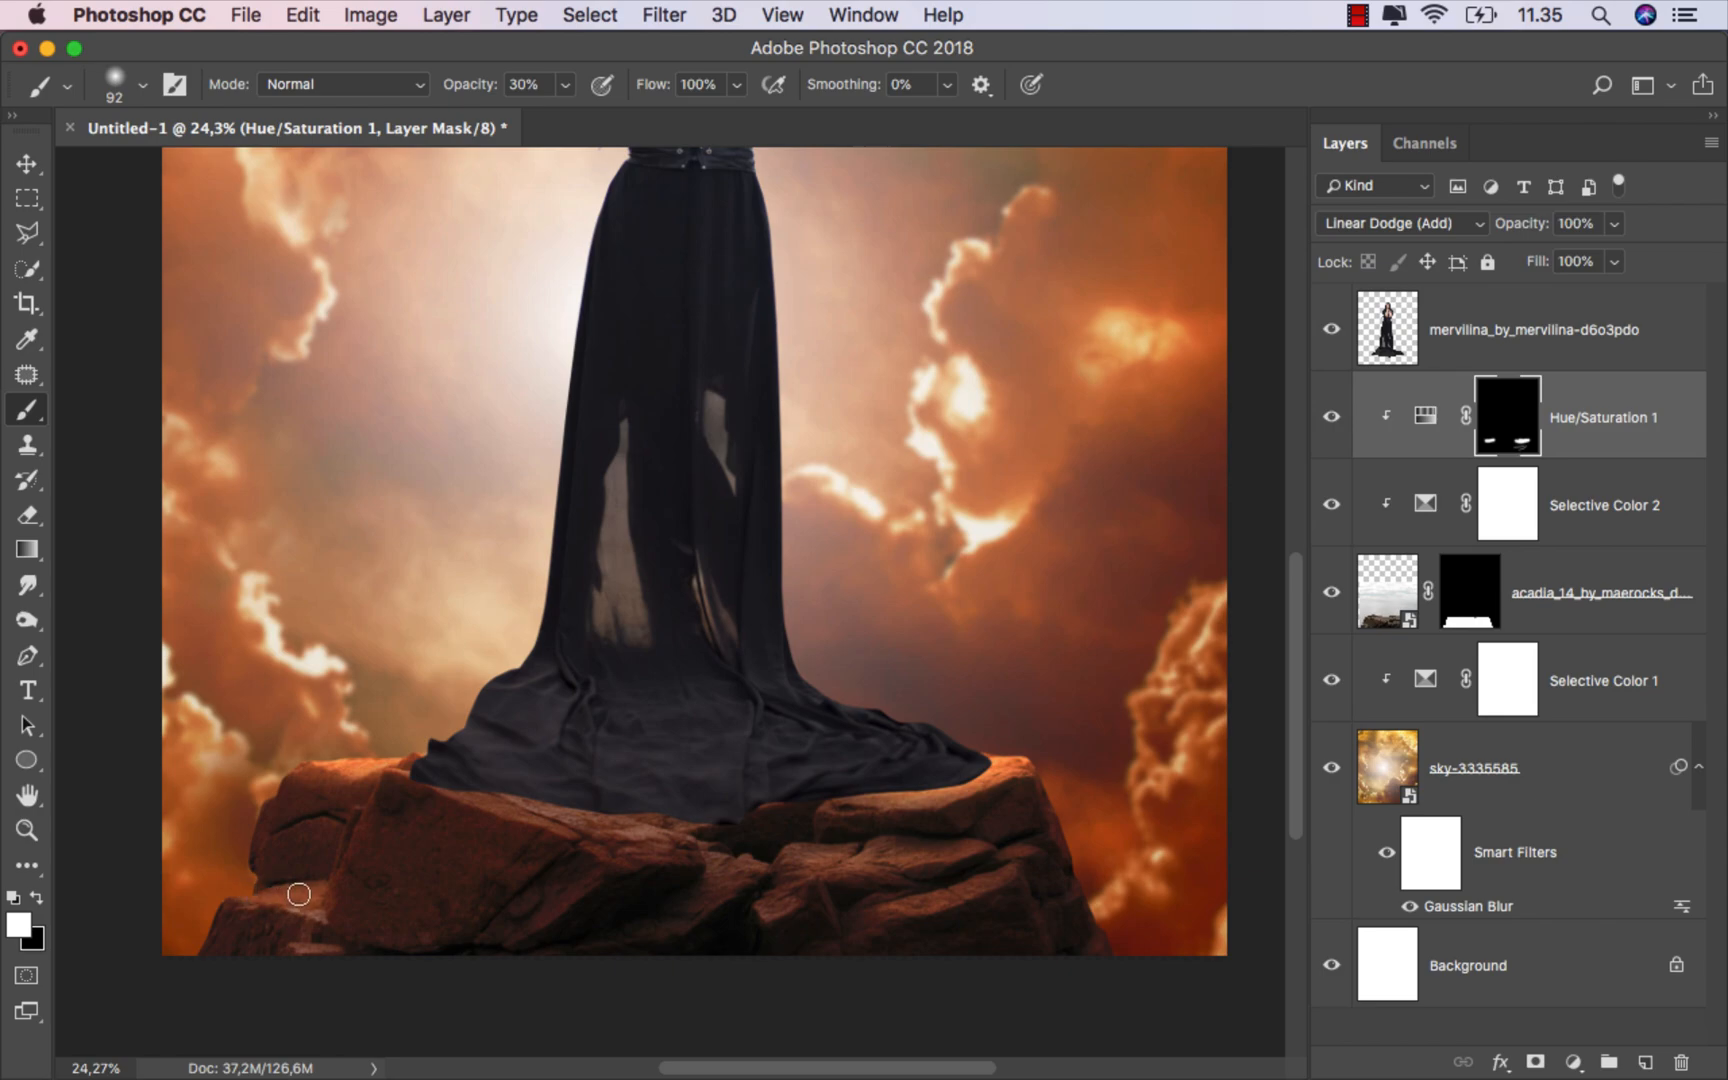
{"action": "left_click_drag", "start_coordinate": [303, 901], "coordinate": [216, 894]}
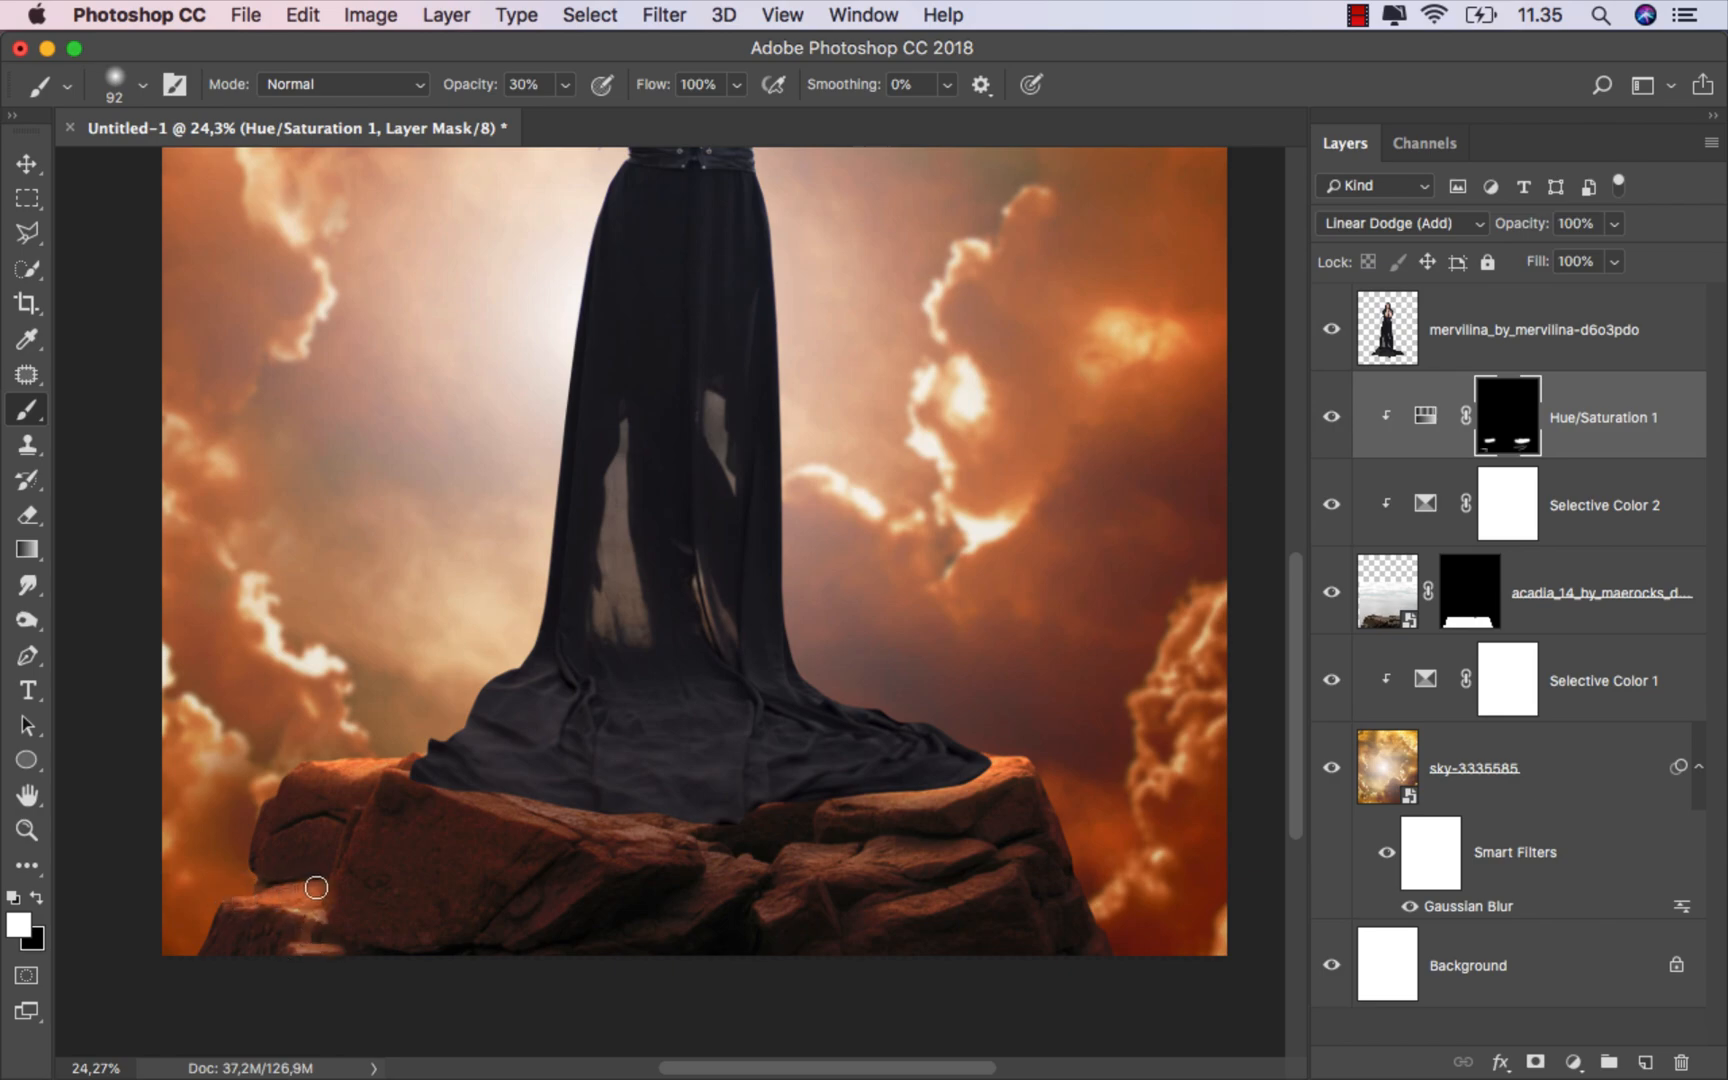
{"action": "left_click_drag", "start_coordinate": [403, 743], "coordinate": [412, 745], "text": "ctrl+alt"}
Step: Add an Exposure adjustment layer above Hue/Saturation, set Exposure to -2,56, and close the panel
{"action": "scroll", "coordinate": [505, 757], "scroll_direction": "down", "scroll_amount": 3}
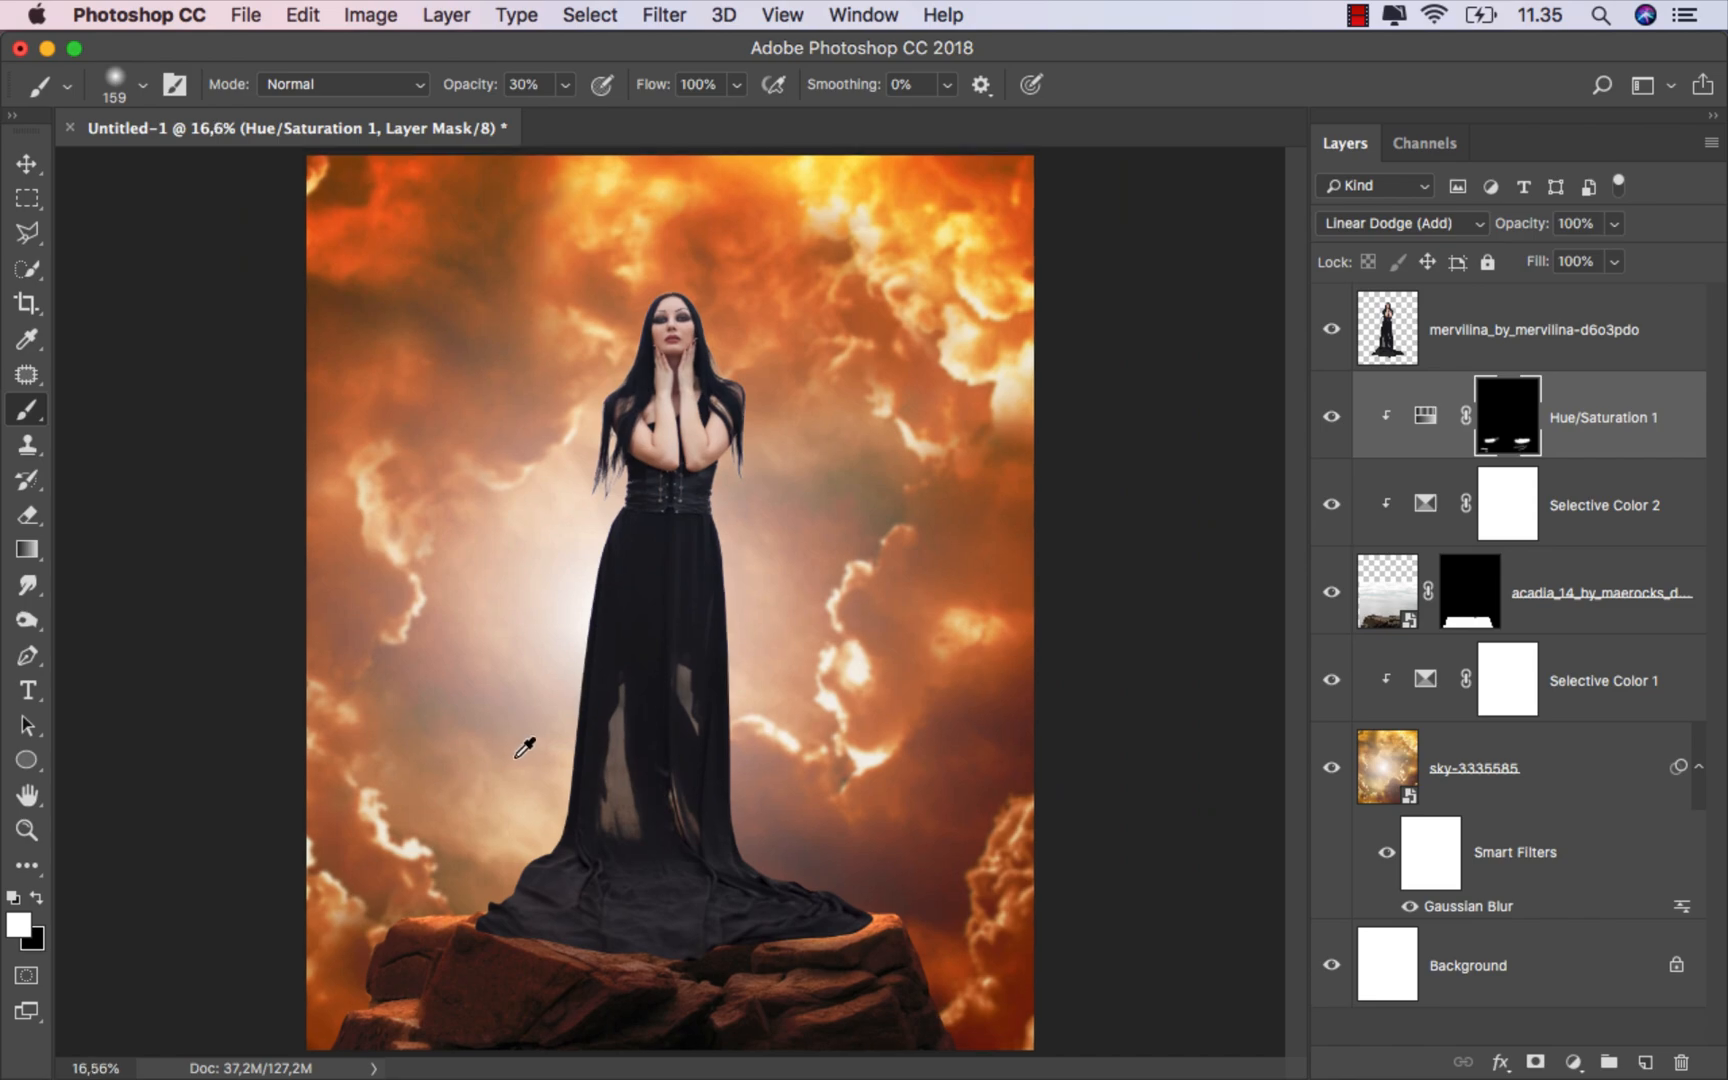
{"action": "left_click", "coordinate": [1332, 417]}
{"action": "left_click", "coordinate": [1332, 417]}
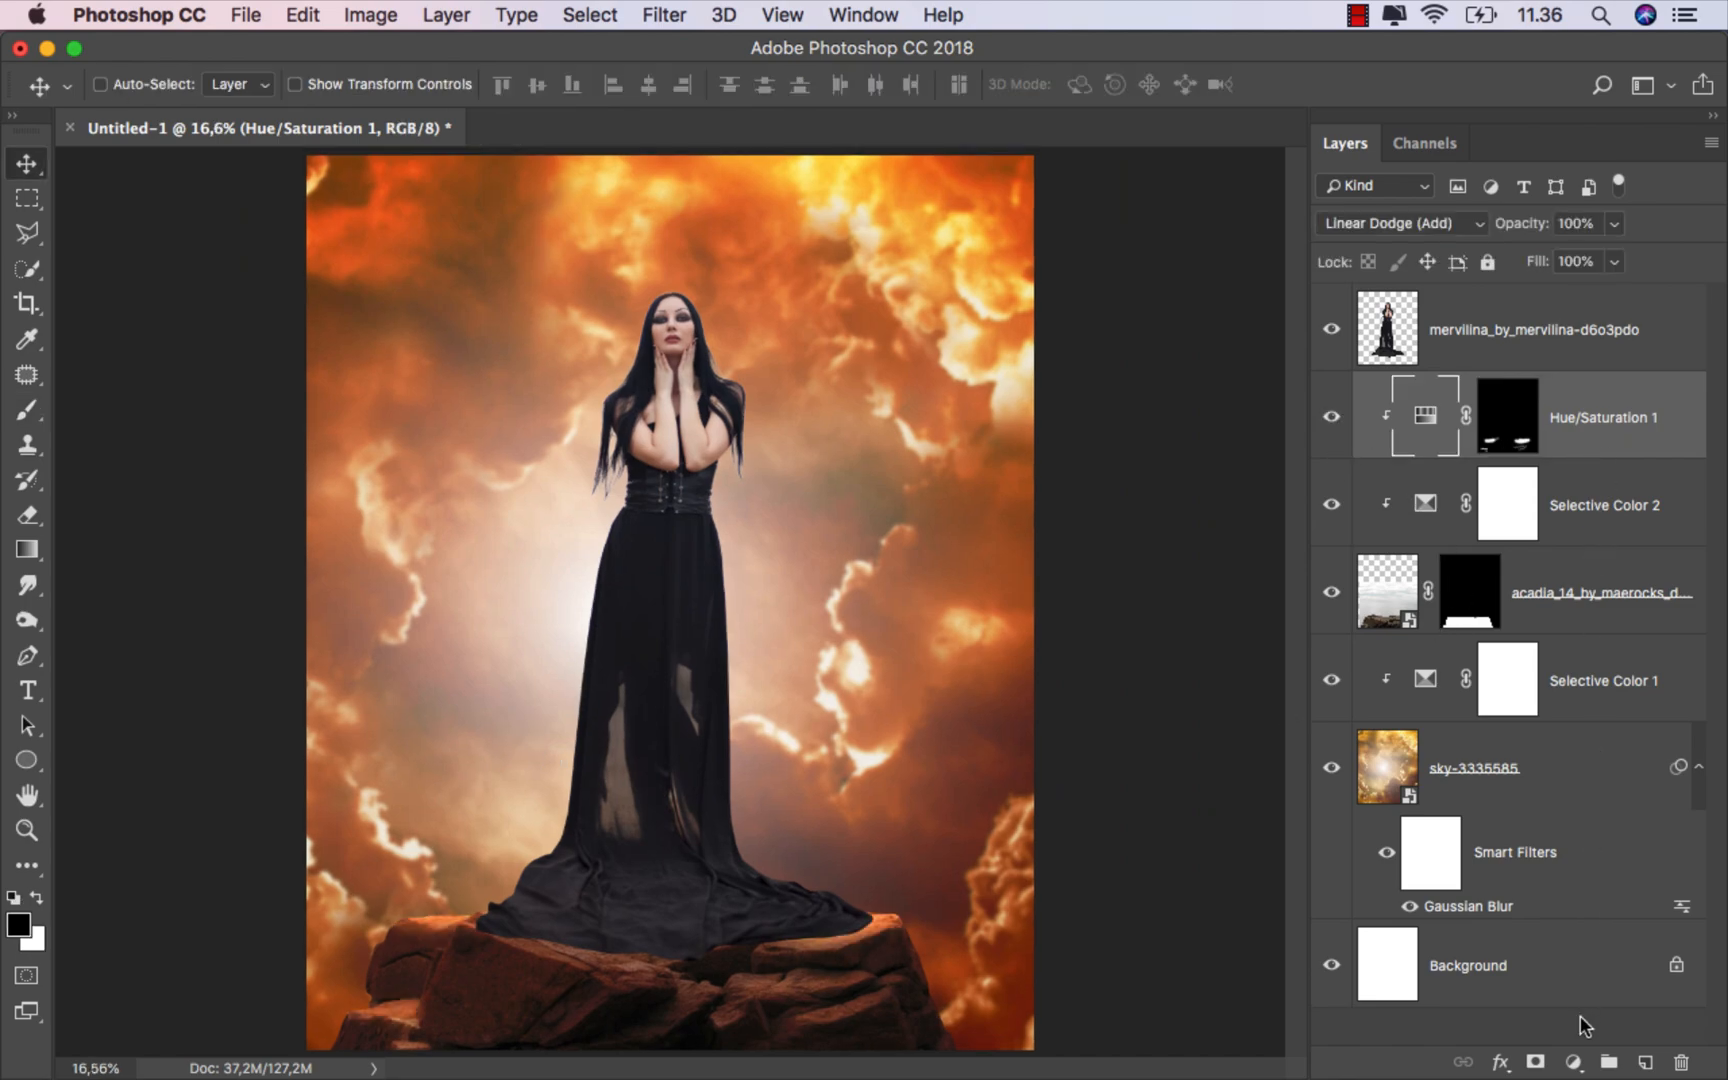
{"action": "left_click", "coordinate": [1573, 1062]}
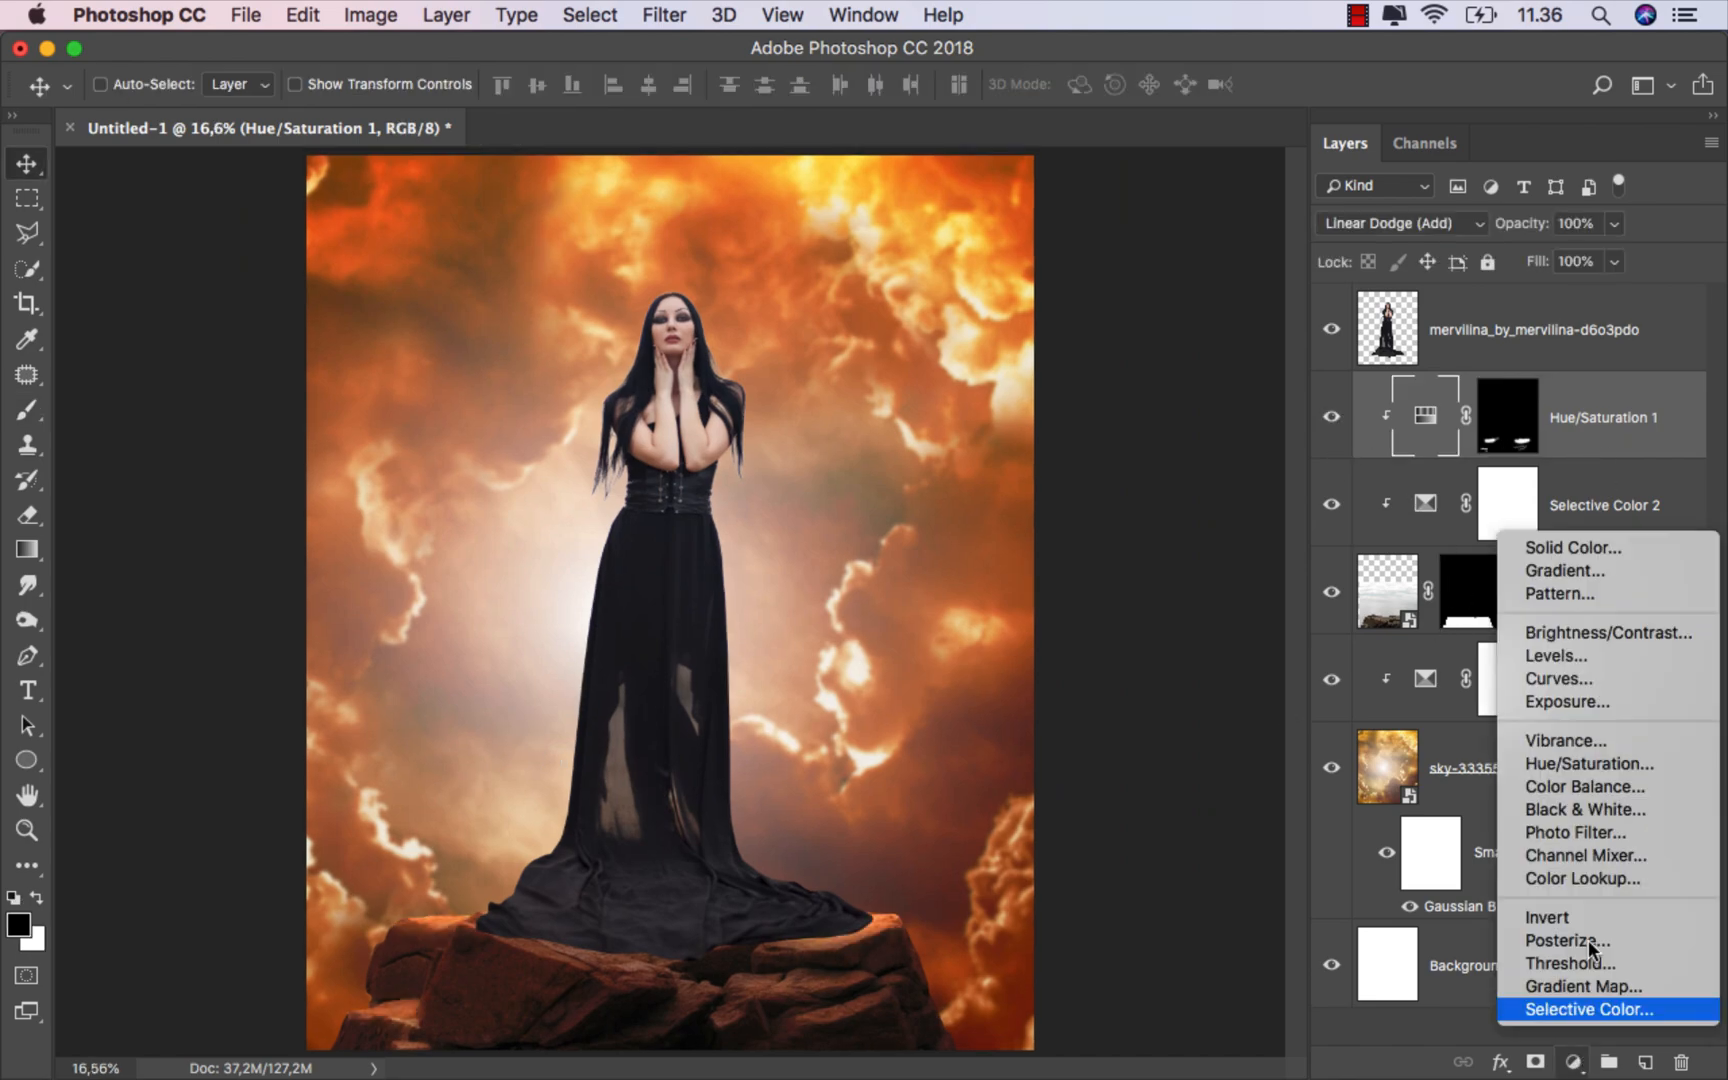
{"action": "left_click", "coordinate": [1256, 789]}
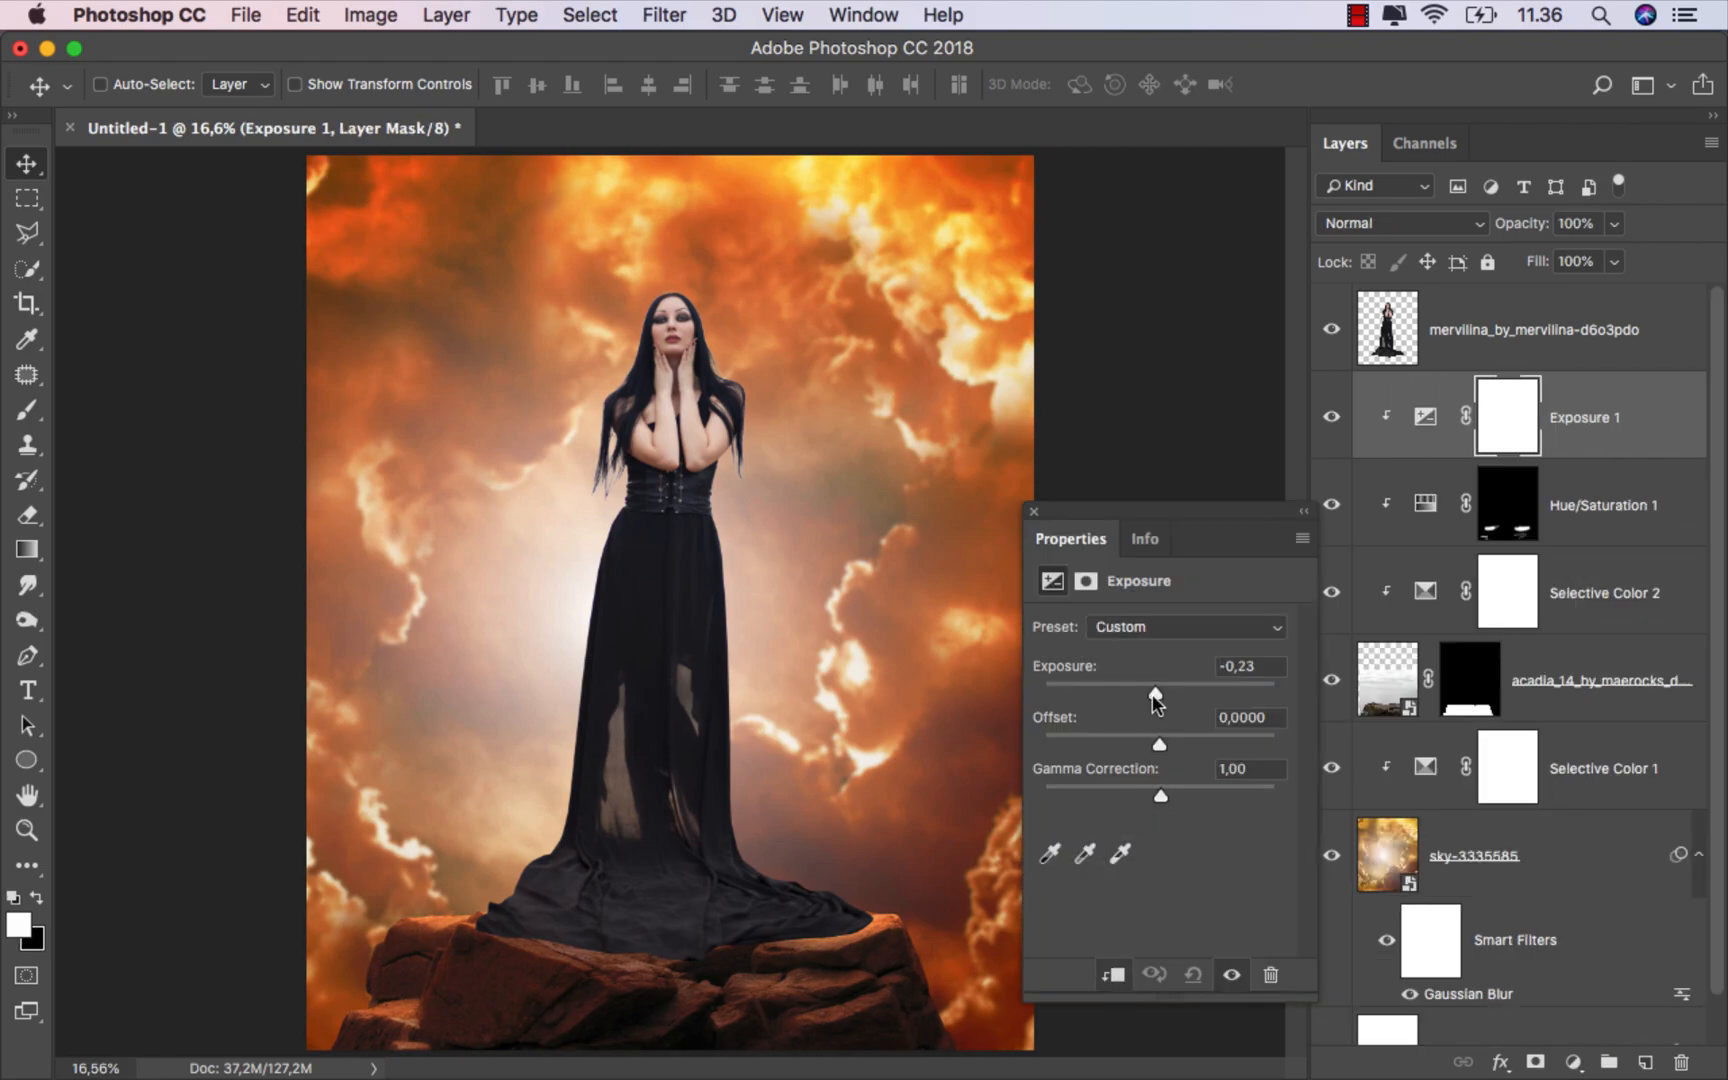
{"action": "left_click_drag", "start_coordinate": [1152, 693], "coordinate": [1114, 693]}
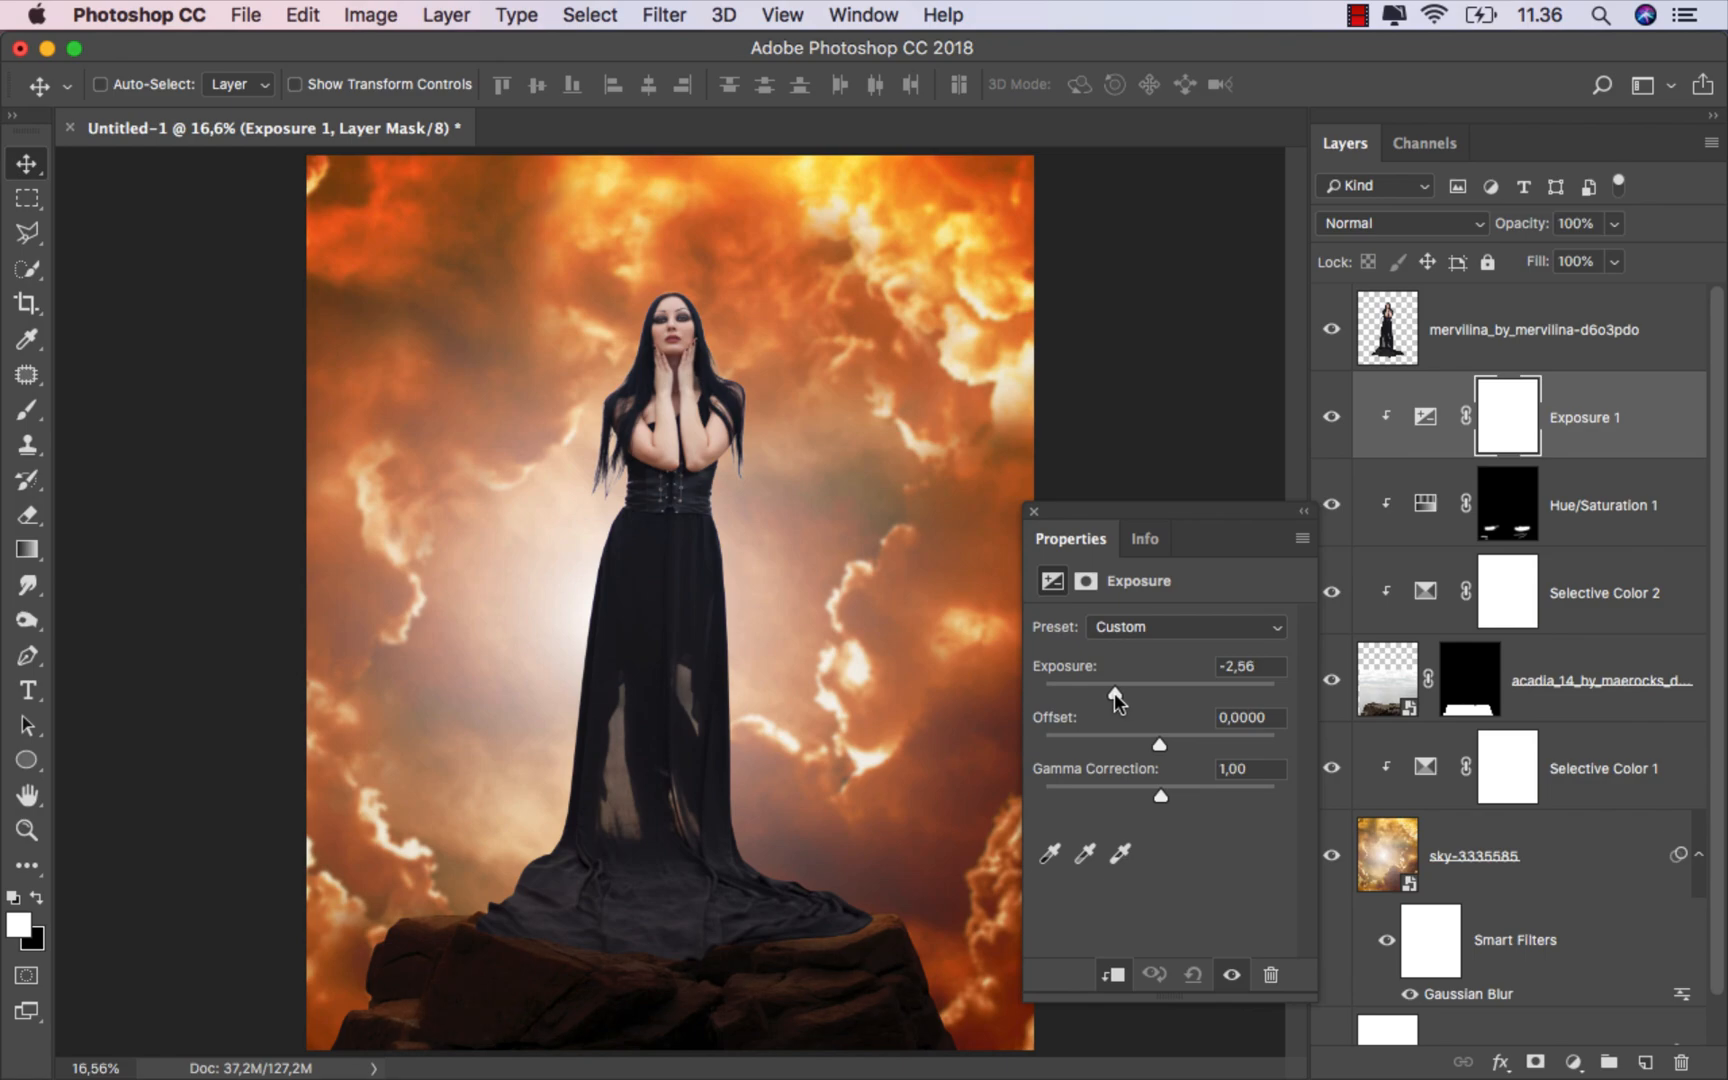
{"action": "left_click", "coordinate": [1033, 512]}
Step: Invert the Exposure layer mask and set the brush opacity to 41%
{"action": "key", "text": "super+i"}
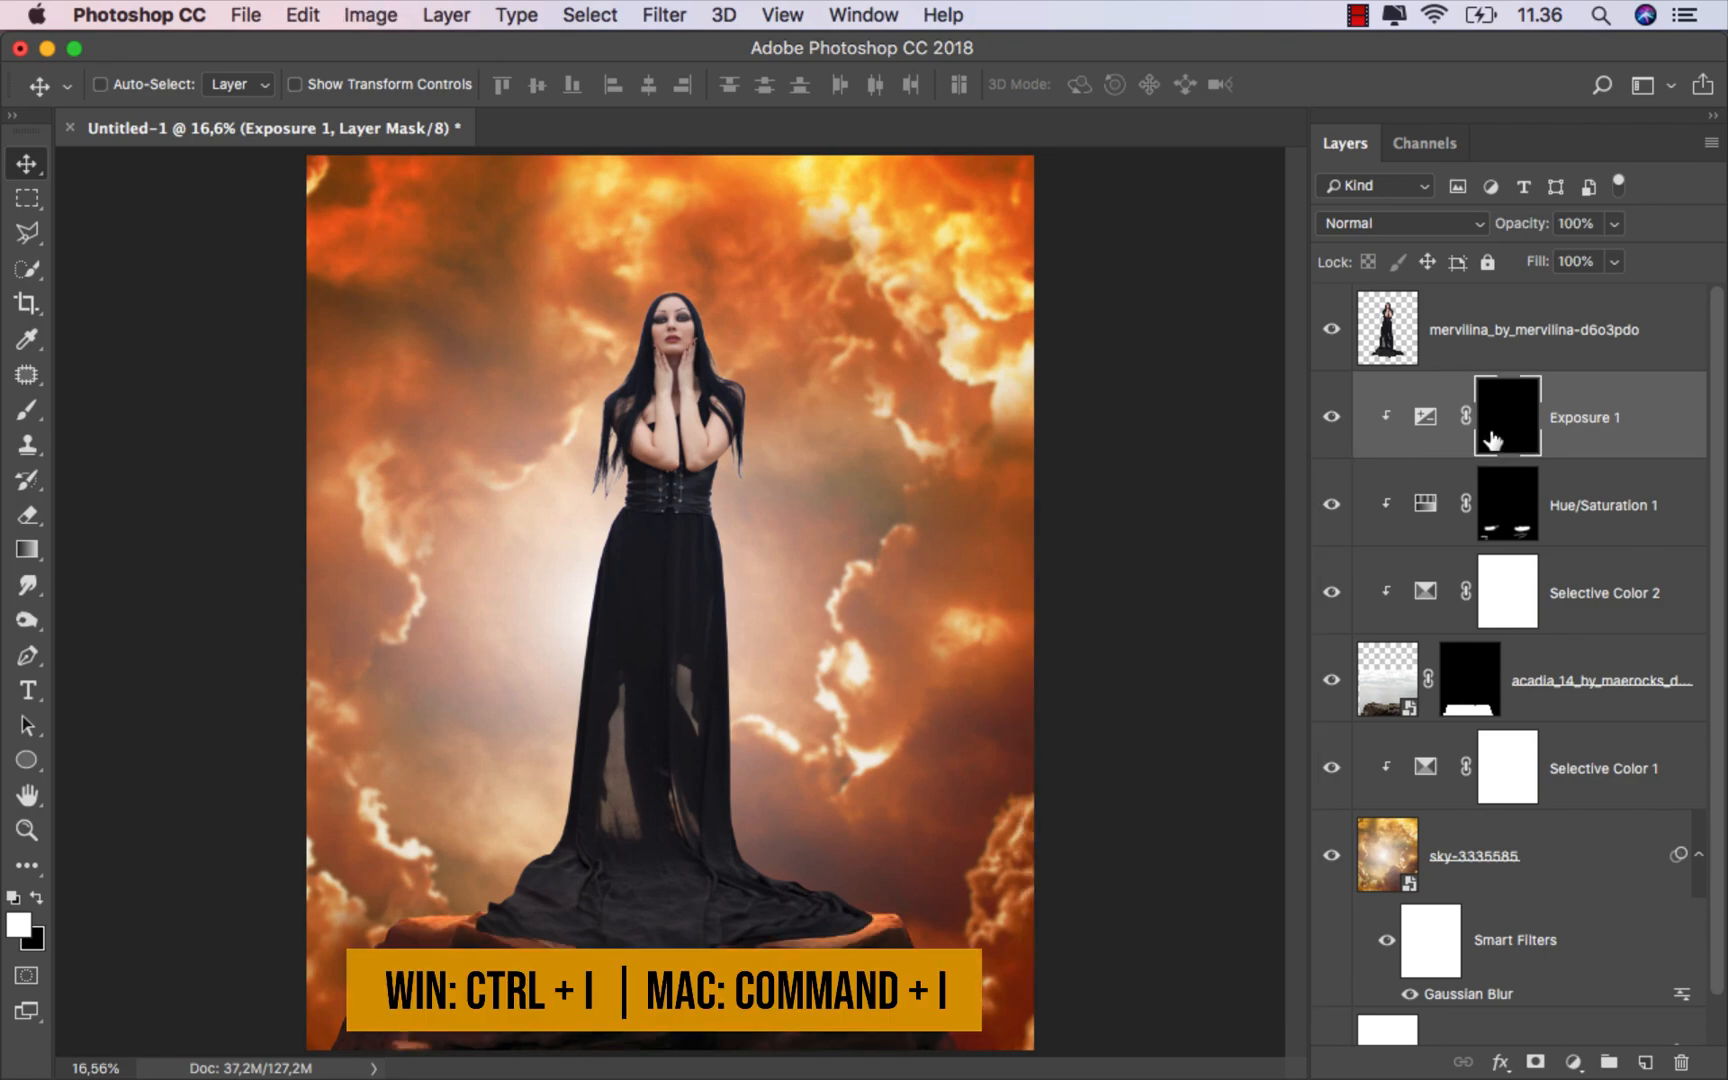
{"action": "left_click", "coordinate": [27, 410]}
{"action": "left_click", "coordinate": [120, 402]}
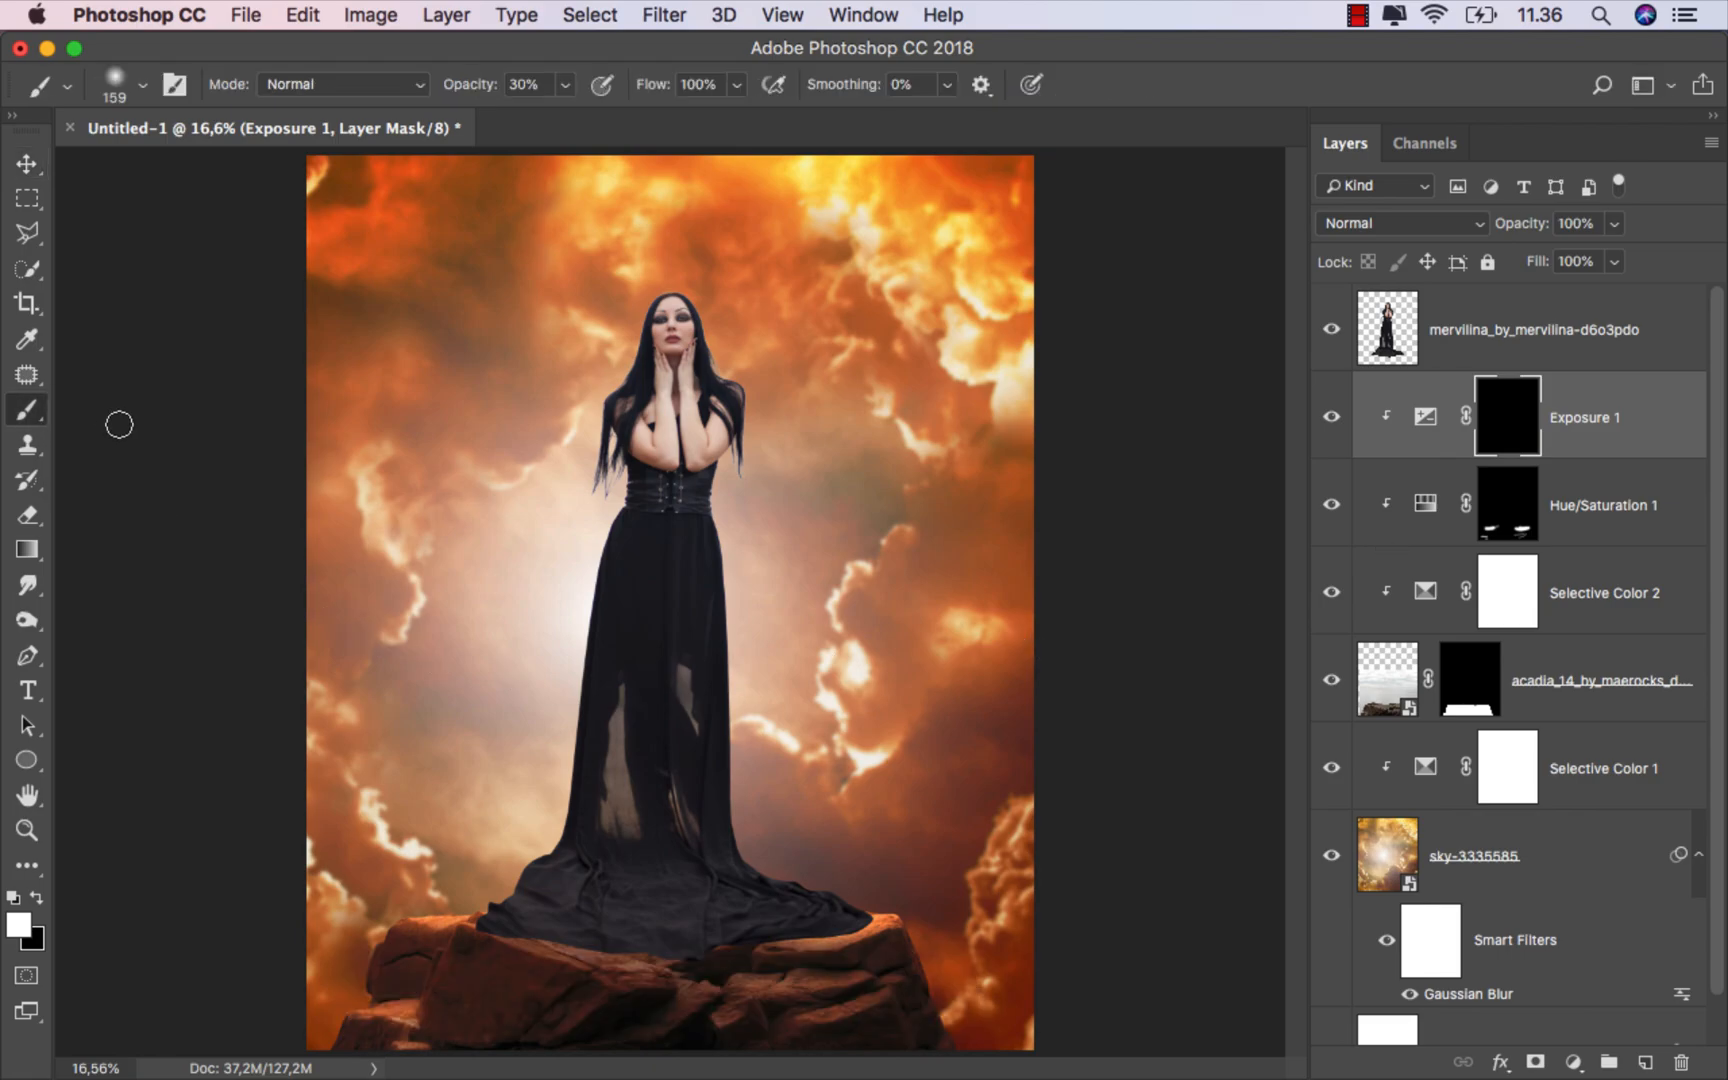
{"action": "scroll", "coordinate": [465, 880], "scroll_direction": "up", "scroll_amount": 5}
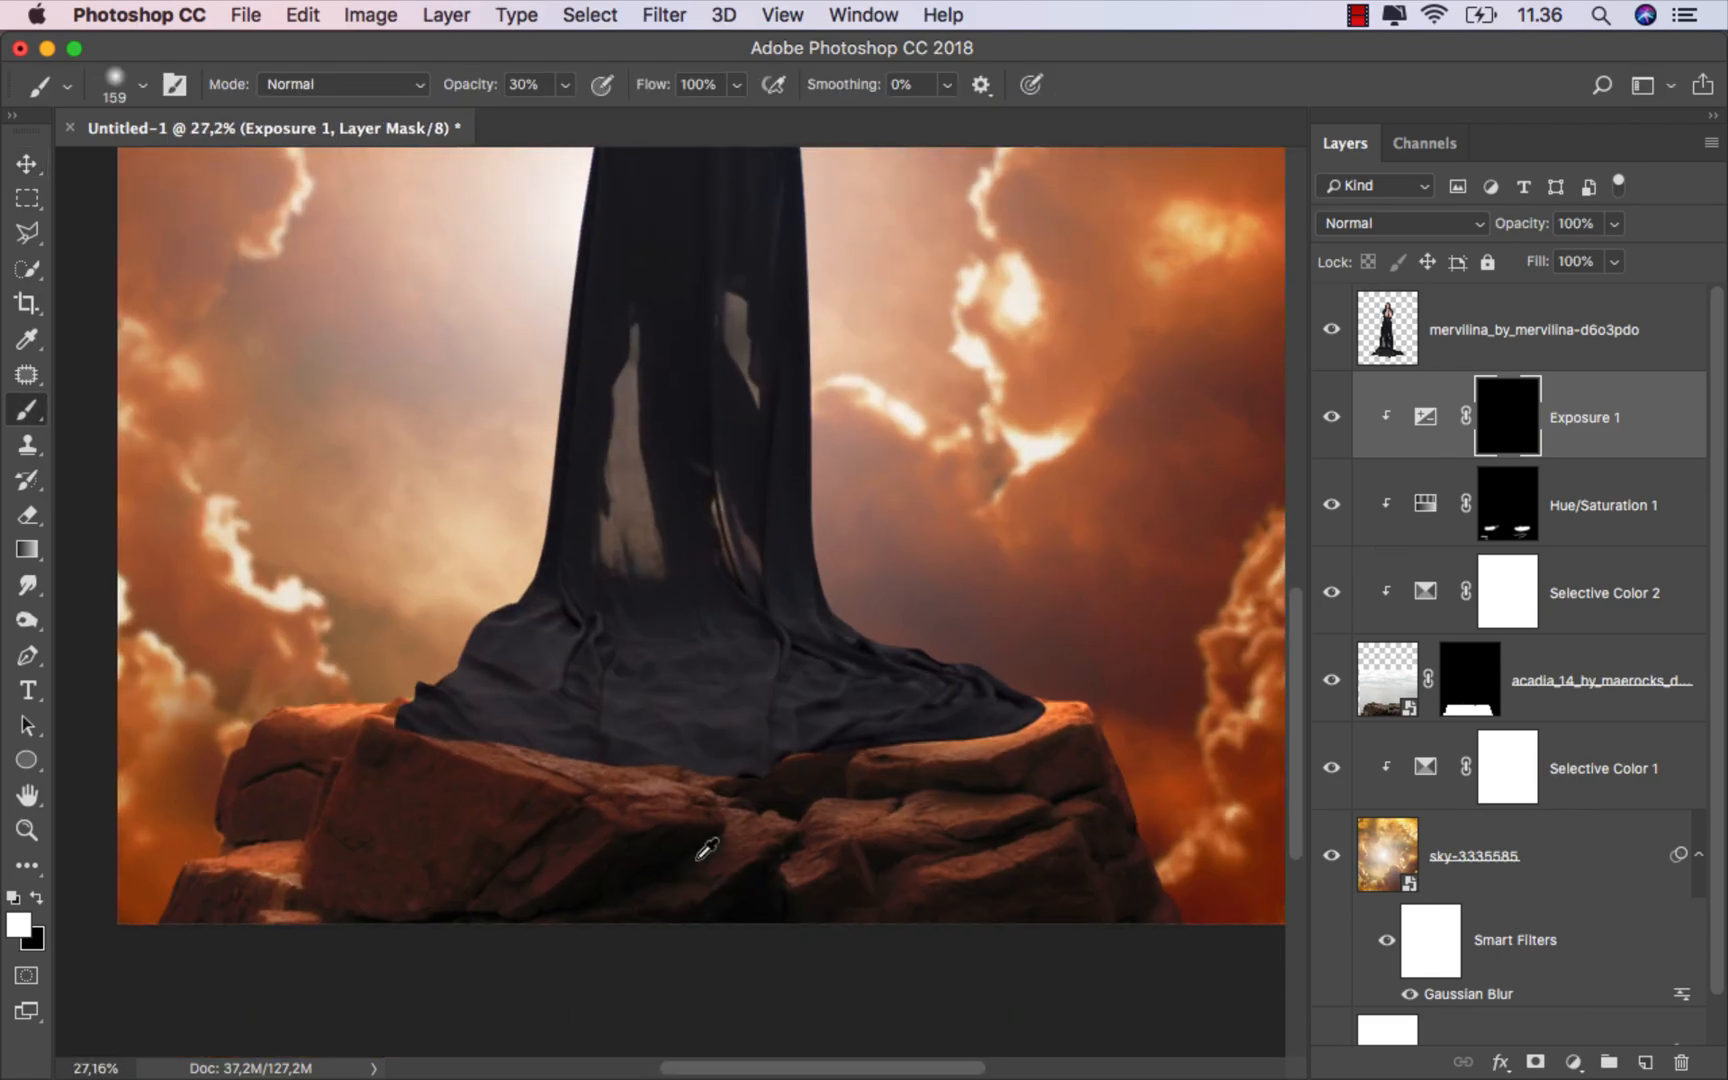
{"action": "left_click", "coordinate": [564, 85]}
{"action": "left_click_drag", "start_coordinate": [565, 113], "coordinate": [577, 113]}
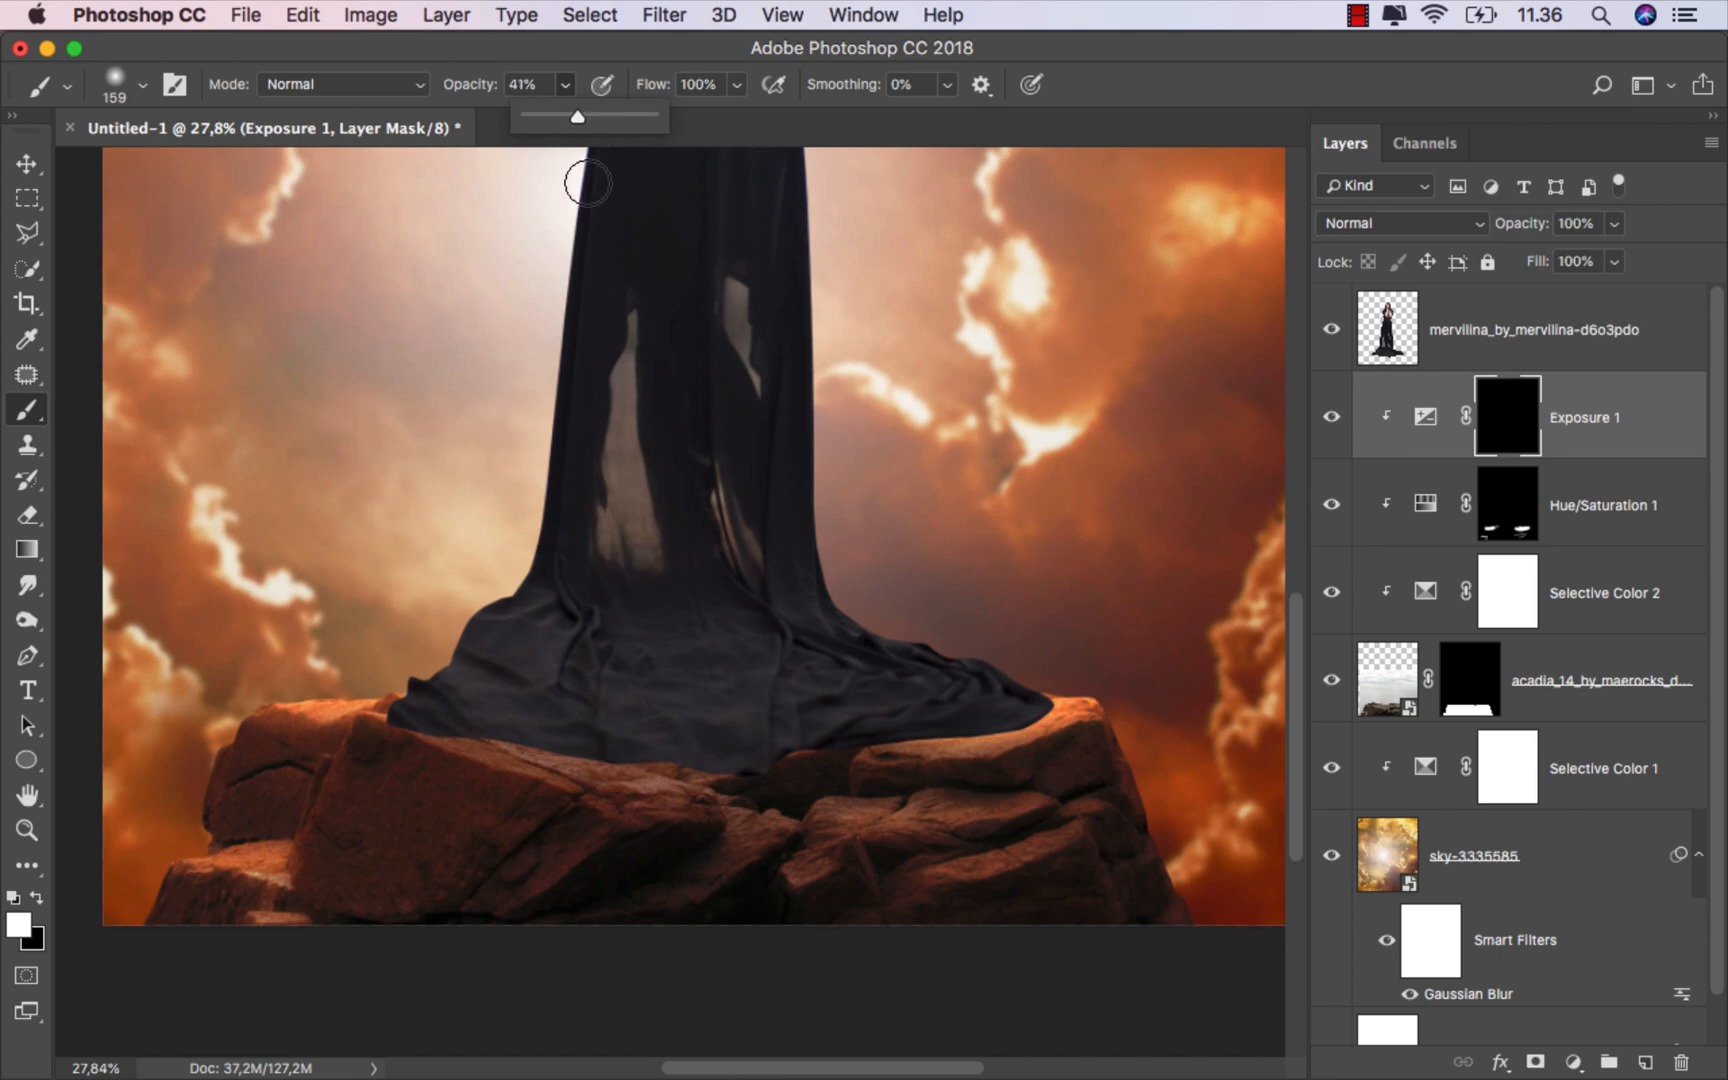
Step: Paint on the Exposure mask just below the dress hem to darken the rocks beneath it
{"action": "left_click_drag", "start_coordinate": [520, 693], "coordinate": [556, 694]}
{"action": "mouse_move", "coordinate": [672, 757]}
{"action": "left_mouse_down"}
{"action": "mouse_move", "coordinate": [885, 755]}
{"action": "mouse_move", "coordinate": [985, 725]}
{"action": "mouse_move", "coordinate": [746, 753]}
{"action": "mouse_move", "coordinate": [868, 763]}
{"action": "mouse_move", "coordinate": [925, 800]}
{"action": "mouse_move", "coordinate": [467, 725]}
{"action": "left_mouse_up"}
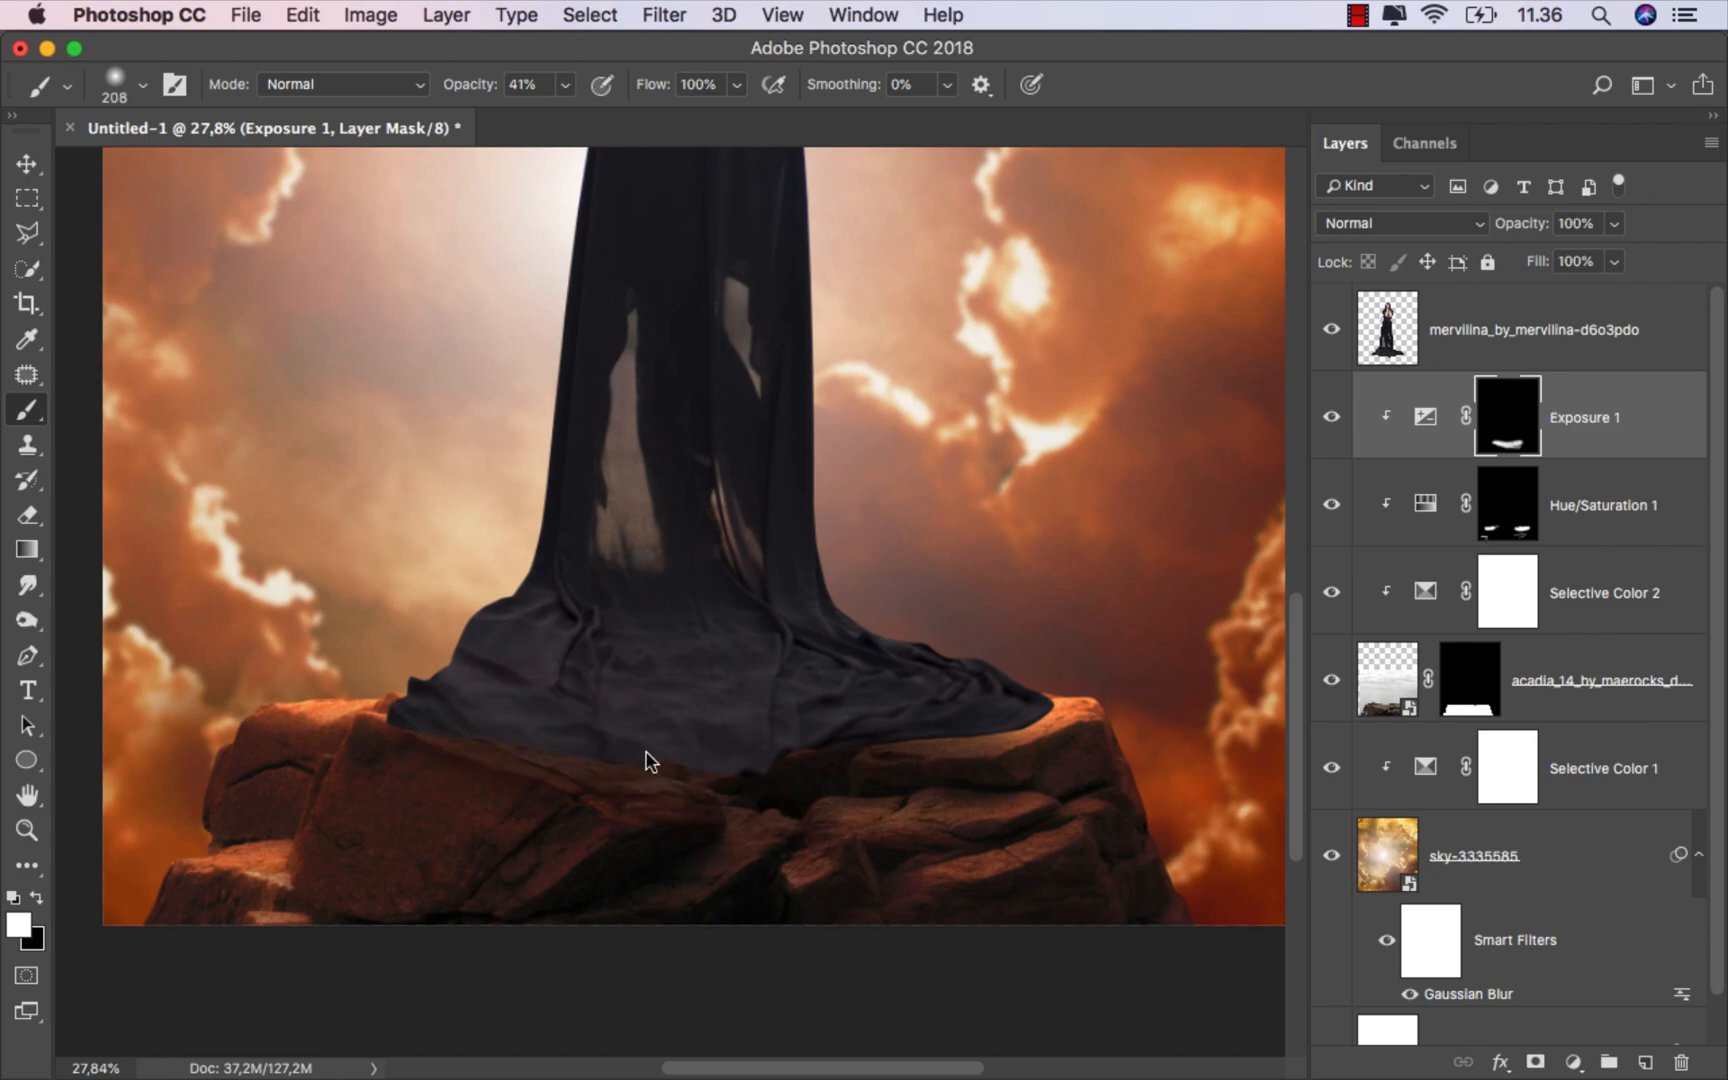
{"action": "left_click_drag", "start_coordinate": [645, 751], "coordinate": [676, 752]}
{"action": "mouse_move", "coordinate": [542, 744]}
{"action": "left_mouse_down"}
{"action": "mouse_move", "coordinate": [702, 779]}
{"action": "mouse_move", "coordinate": [798, 744]}
{"action": "mouse_move", "coordinate": [815, 764]}
{"action": "left_mouse_up"}
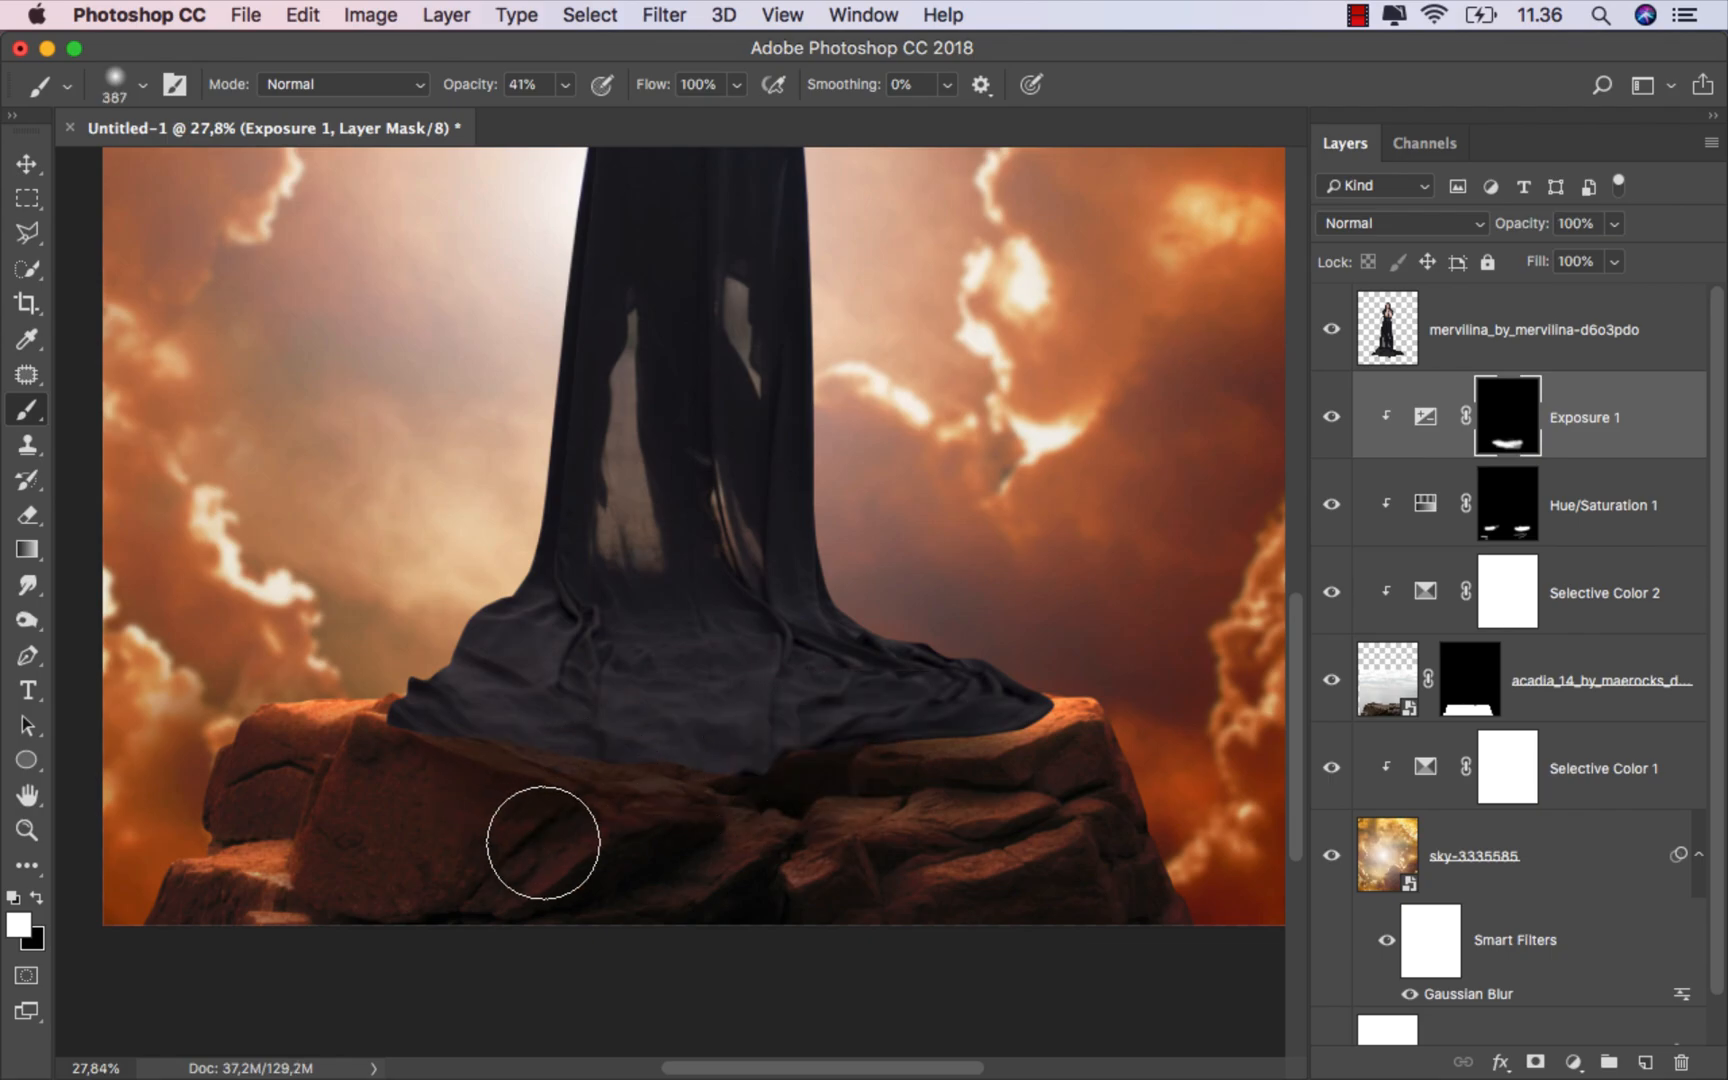
{"action": "scroll", "coordinate": [860, 857], "scroll_direction": "up", "scroll_amount": 2}
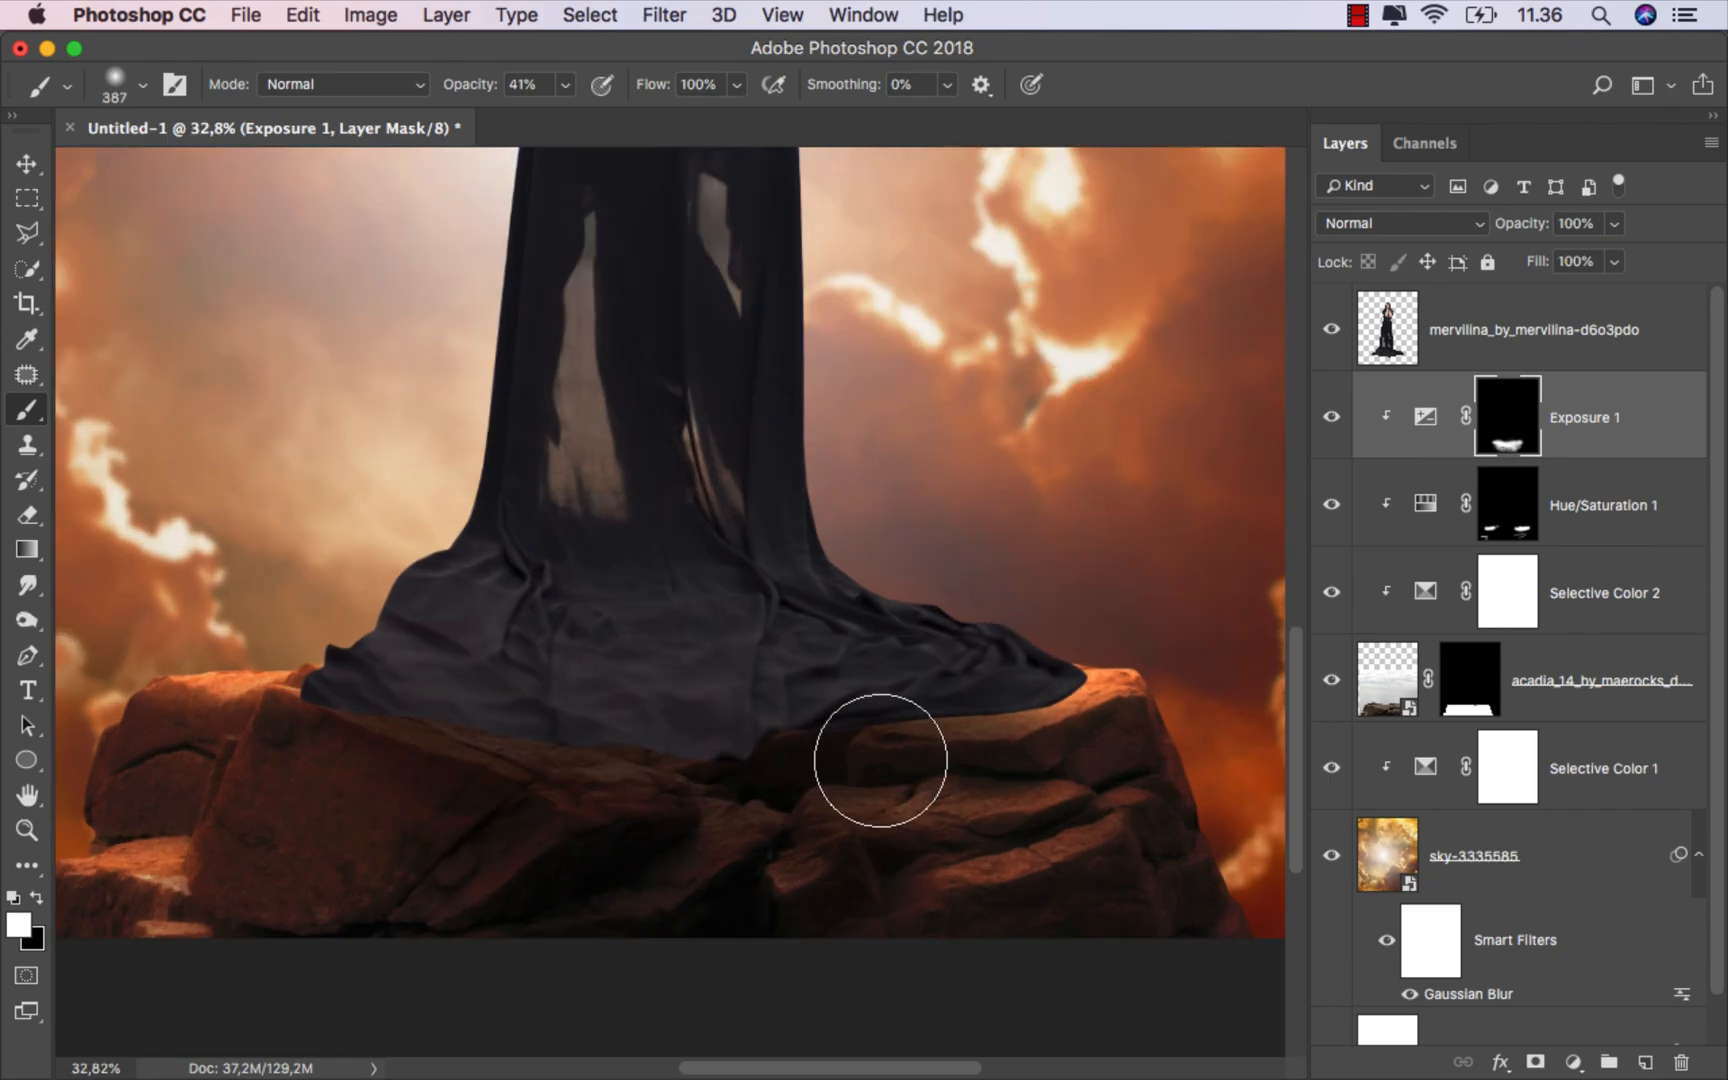
{"action": "left_click_drag", "start_coordinate": [968, 721], "coordinate": [961, 716]}
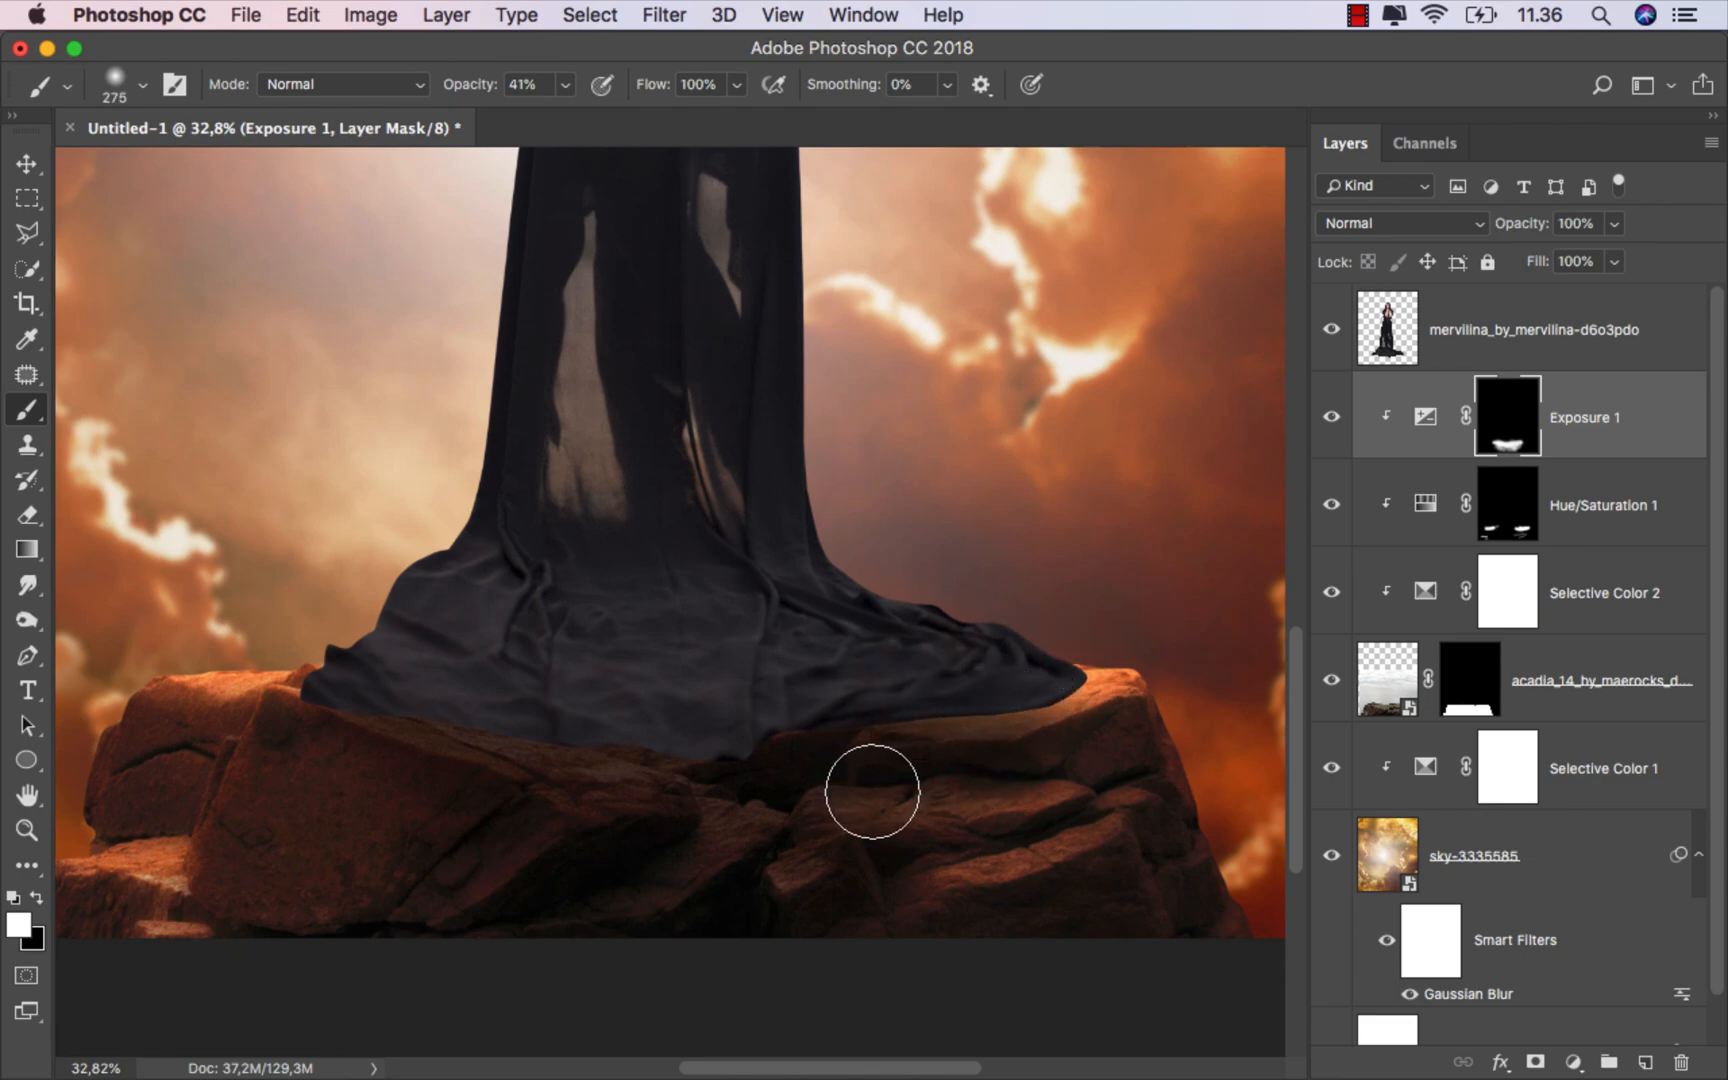
Step: Paint more on the Exposure mask under the right part of the dress hem, then compare the Exposure layer on and off
{"action": "mouse_move", "coordinate": [795, 868]}
{"action": "left_mouse_down"}
{"action": "mouse_move", "coordinate": [1031, 878]}
{"action": "mouse_move", "coordinate": [778, 888]}
{"action": "mouse_move", "coordinate": [1038, 898]}
{"action": "left_mouse_up"}
{"action": "left_click_drag", "start_coordinate": [924, 873], "coordinate": [944, 874]}
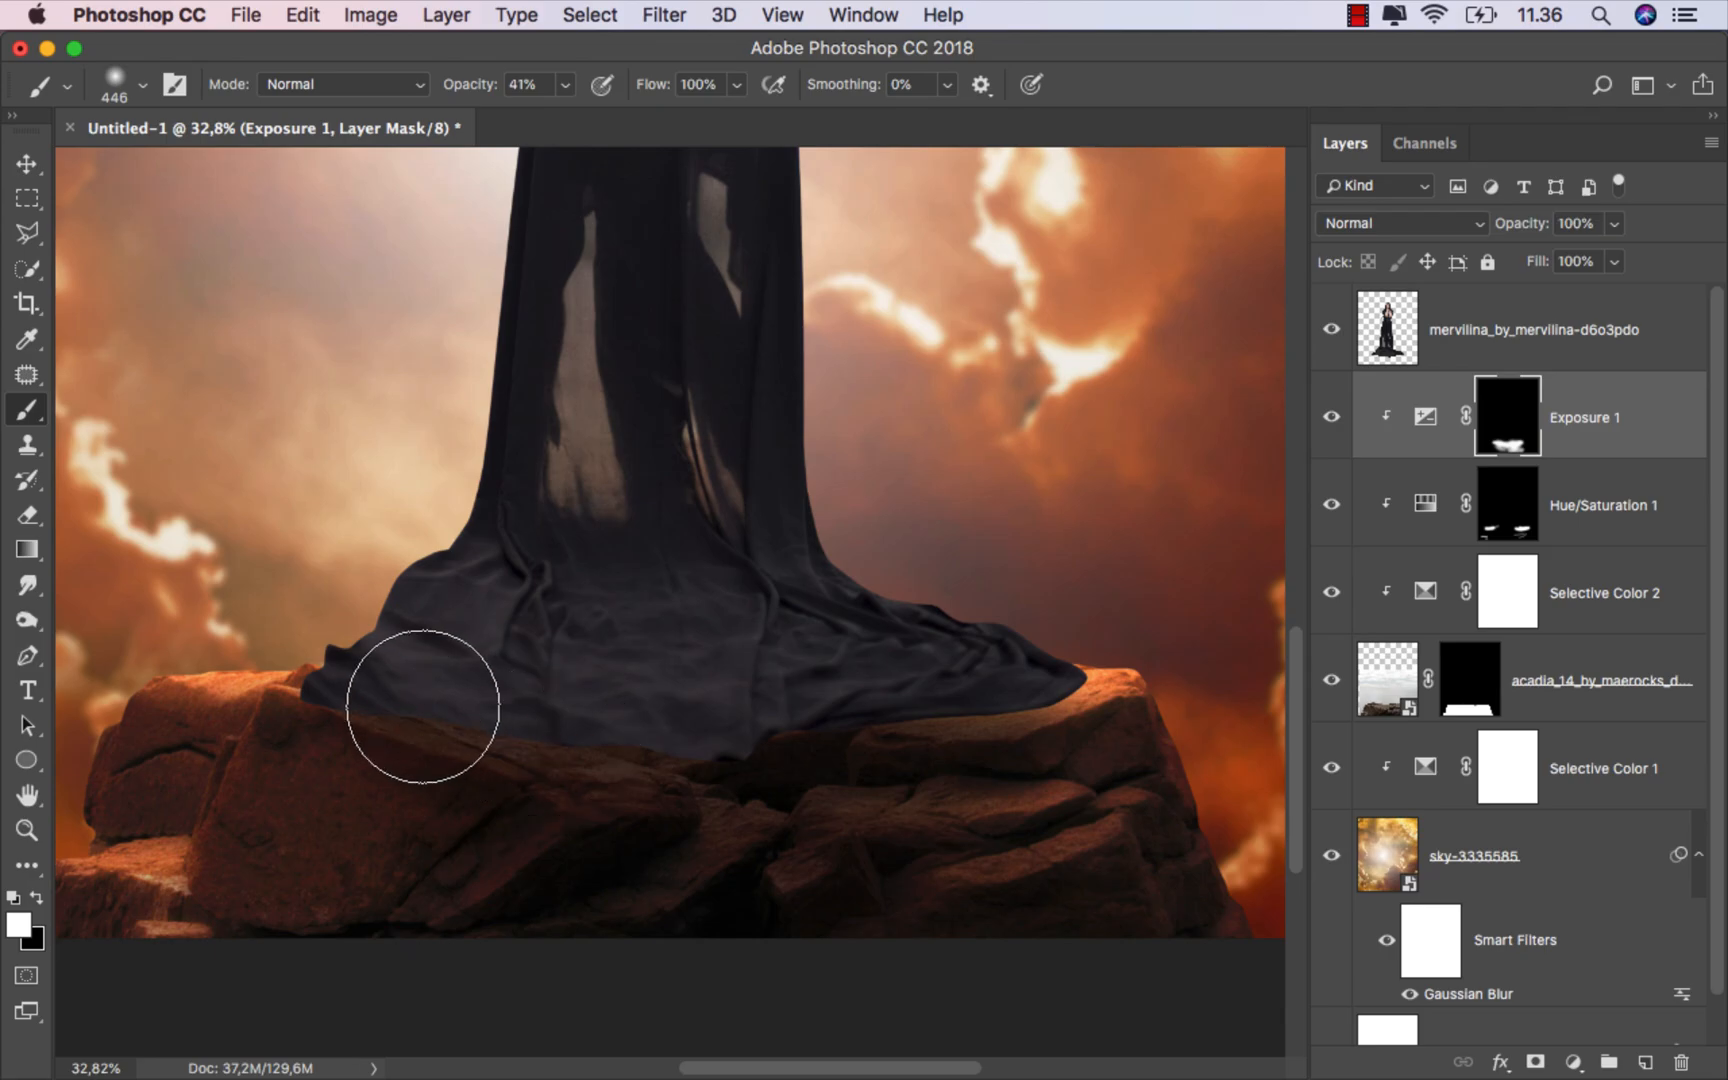
{"action": "scroll", "coordinate": [841, 750], "scroll_direction": "down", "scroll_amount": 3}
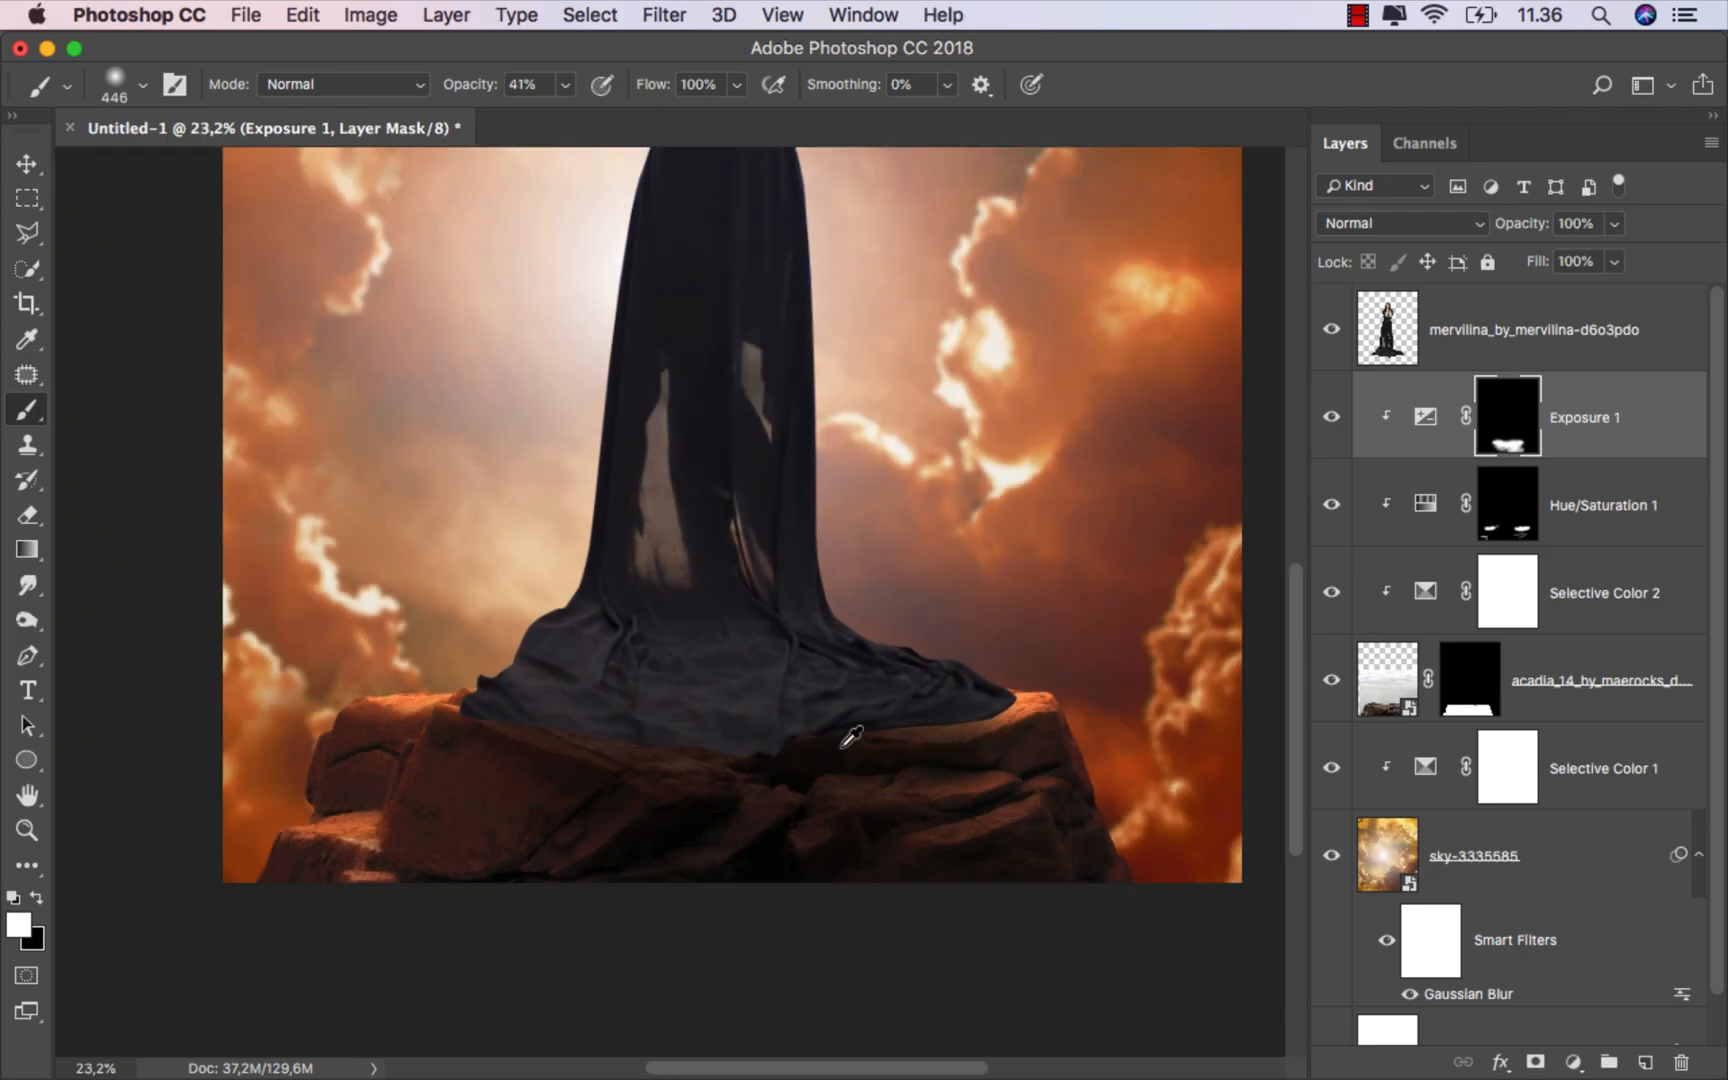
{"action": "key", "text": "super+0"}
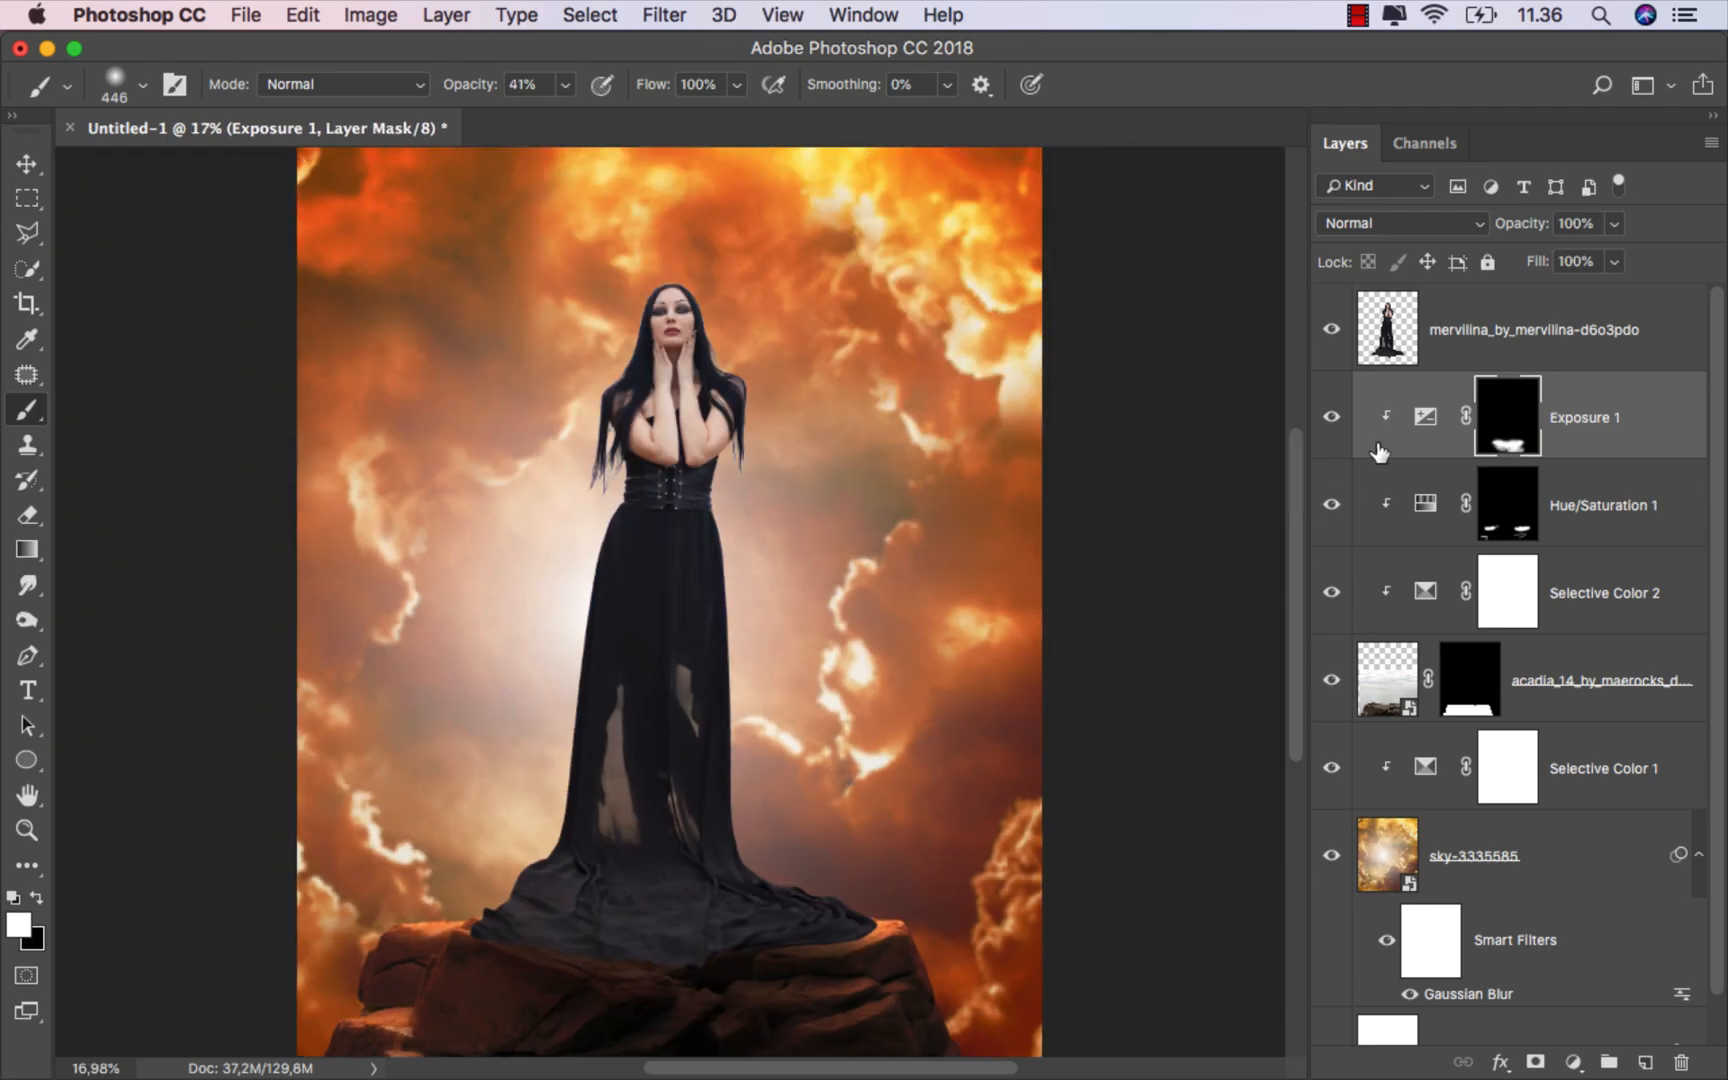
{"action": "left_click", "coordinate": [1333, 418]}
{"action": "left_click", "coordinate": [1333, 418]}
Step: Add a new empty layer above Exposure 1, clip it to the layers below, and name it black
{"action": "left_click", "coordinate": [1594, 427]}
{"action": "left_click", "coordinate": [1645, 1062]}
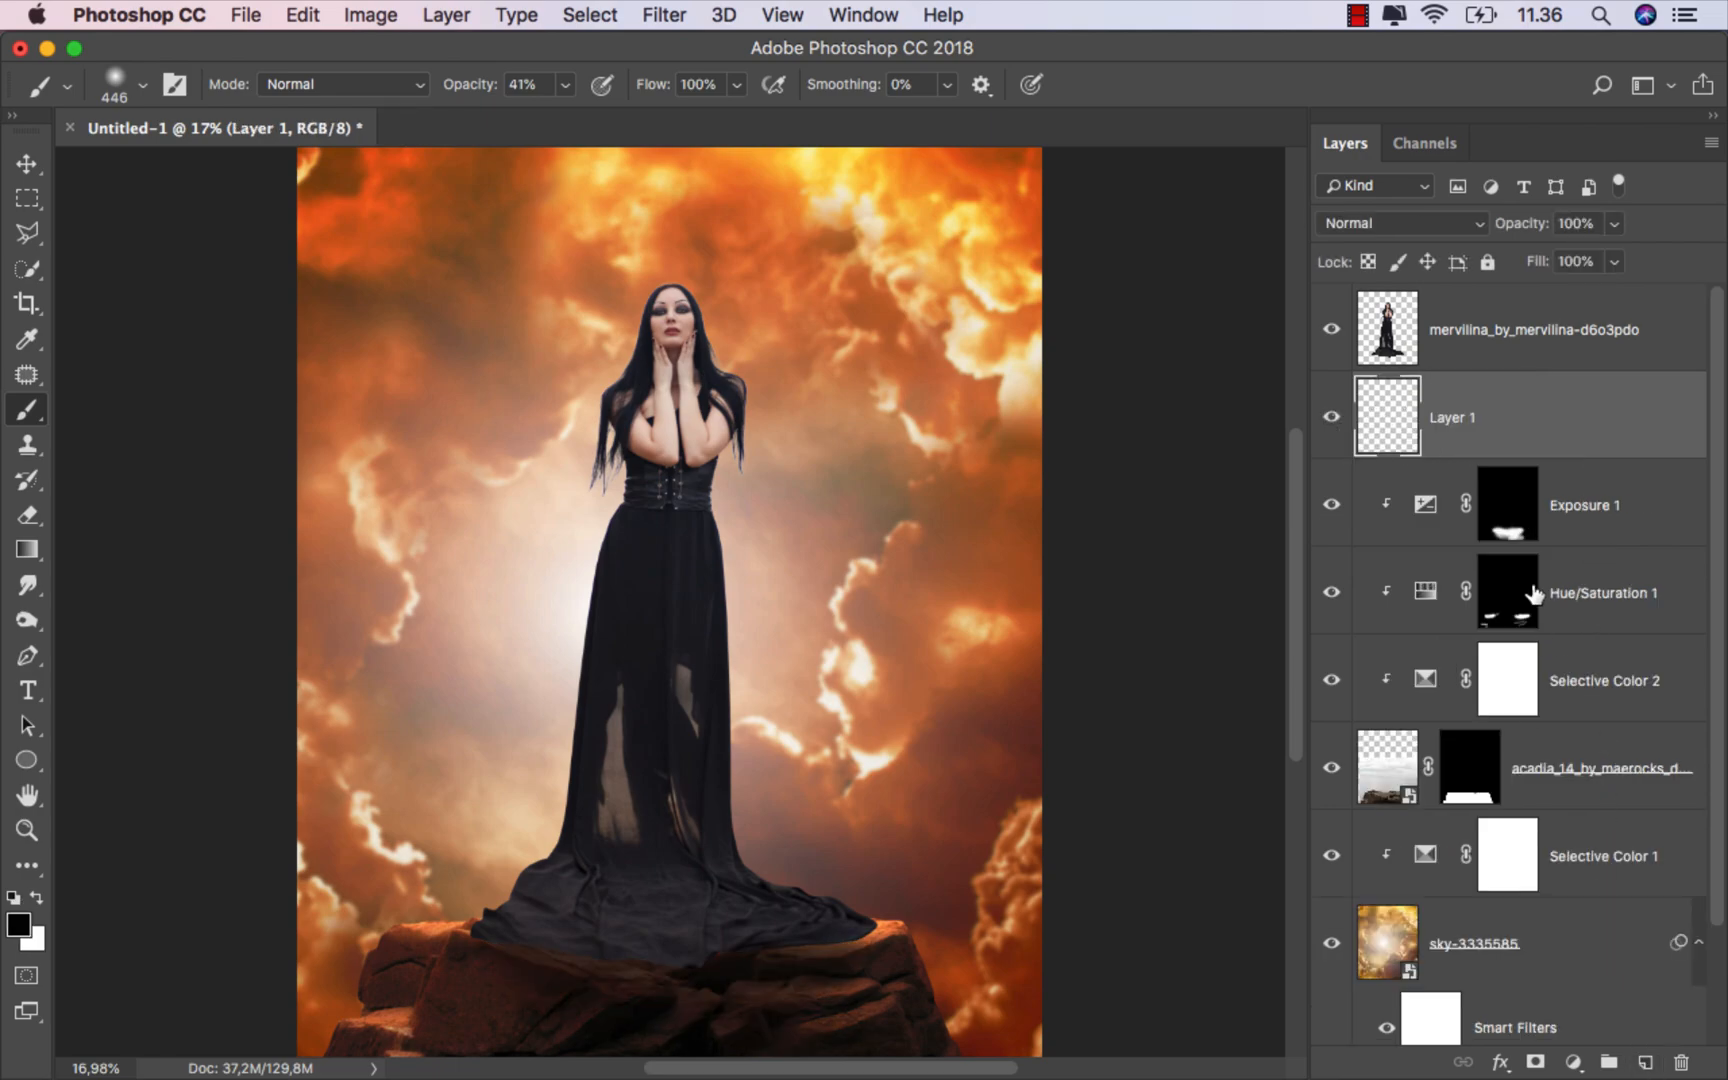
{"action": "right_click", "coordinate": [1511, 418]}
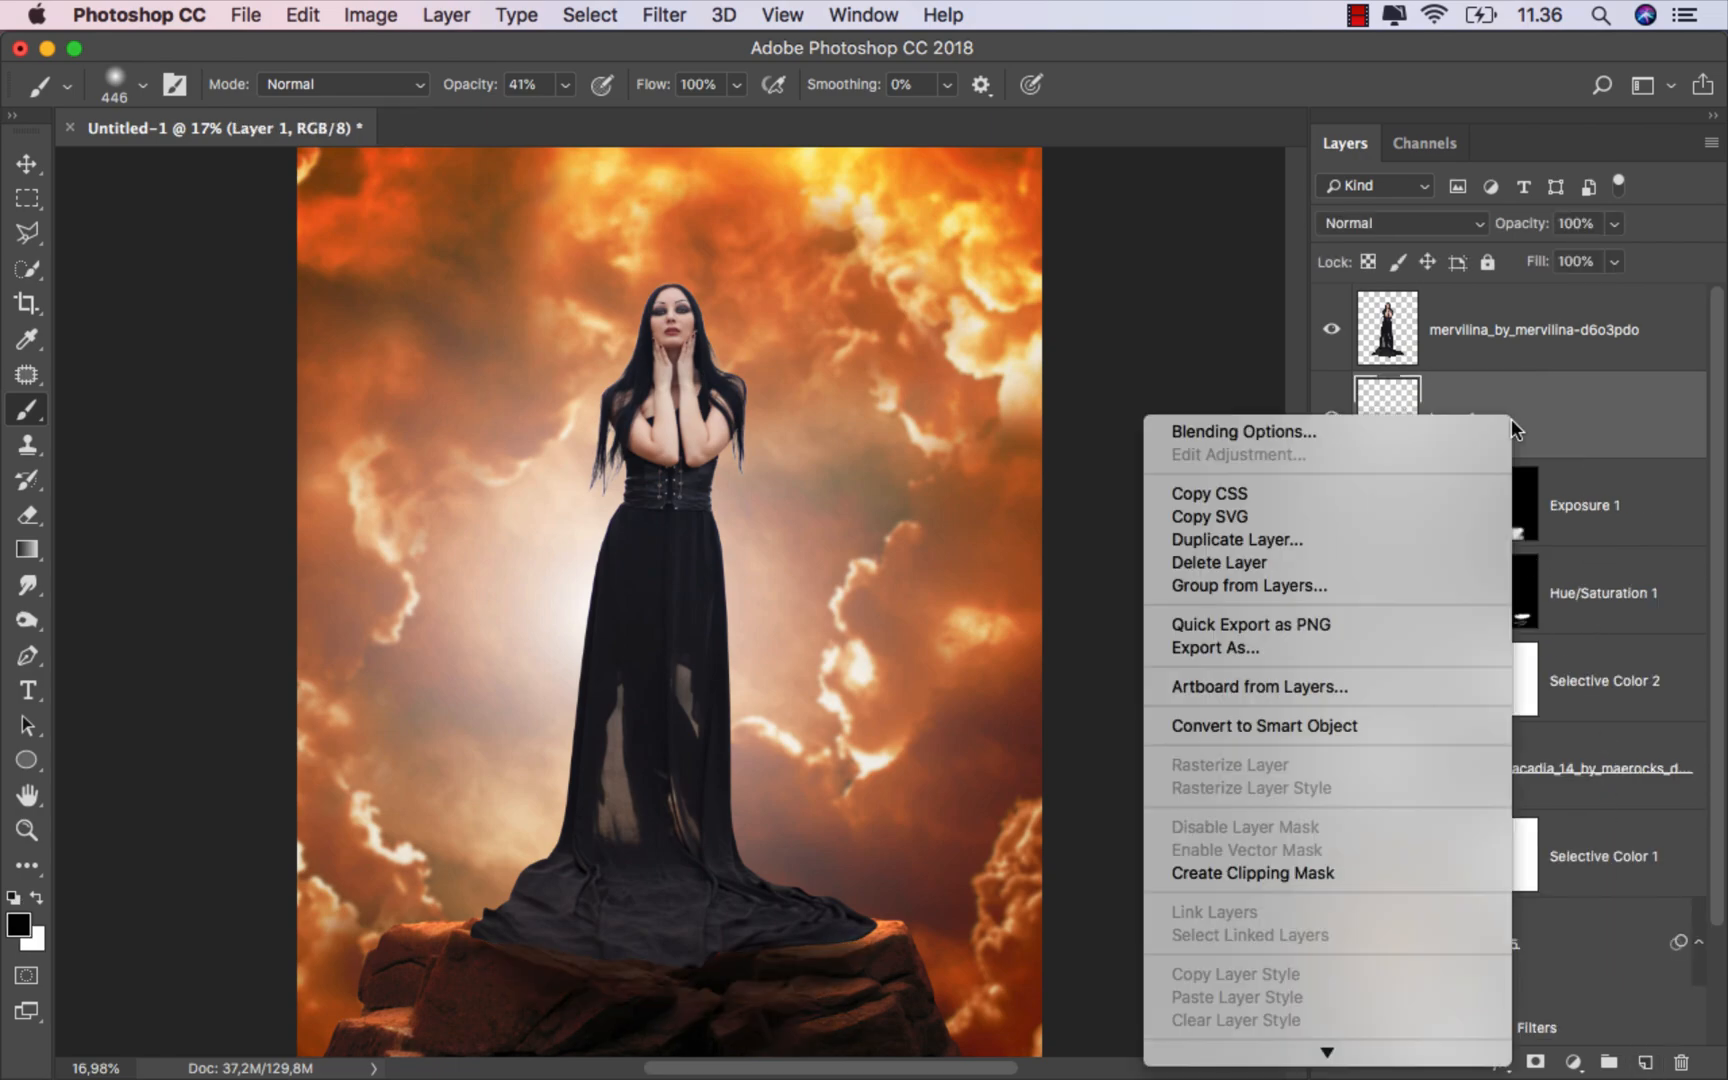
{"action": "left_click", "coordinate": [1346, 870]}
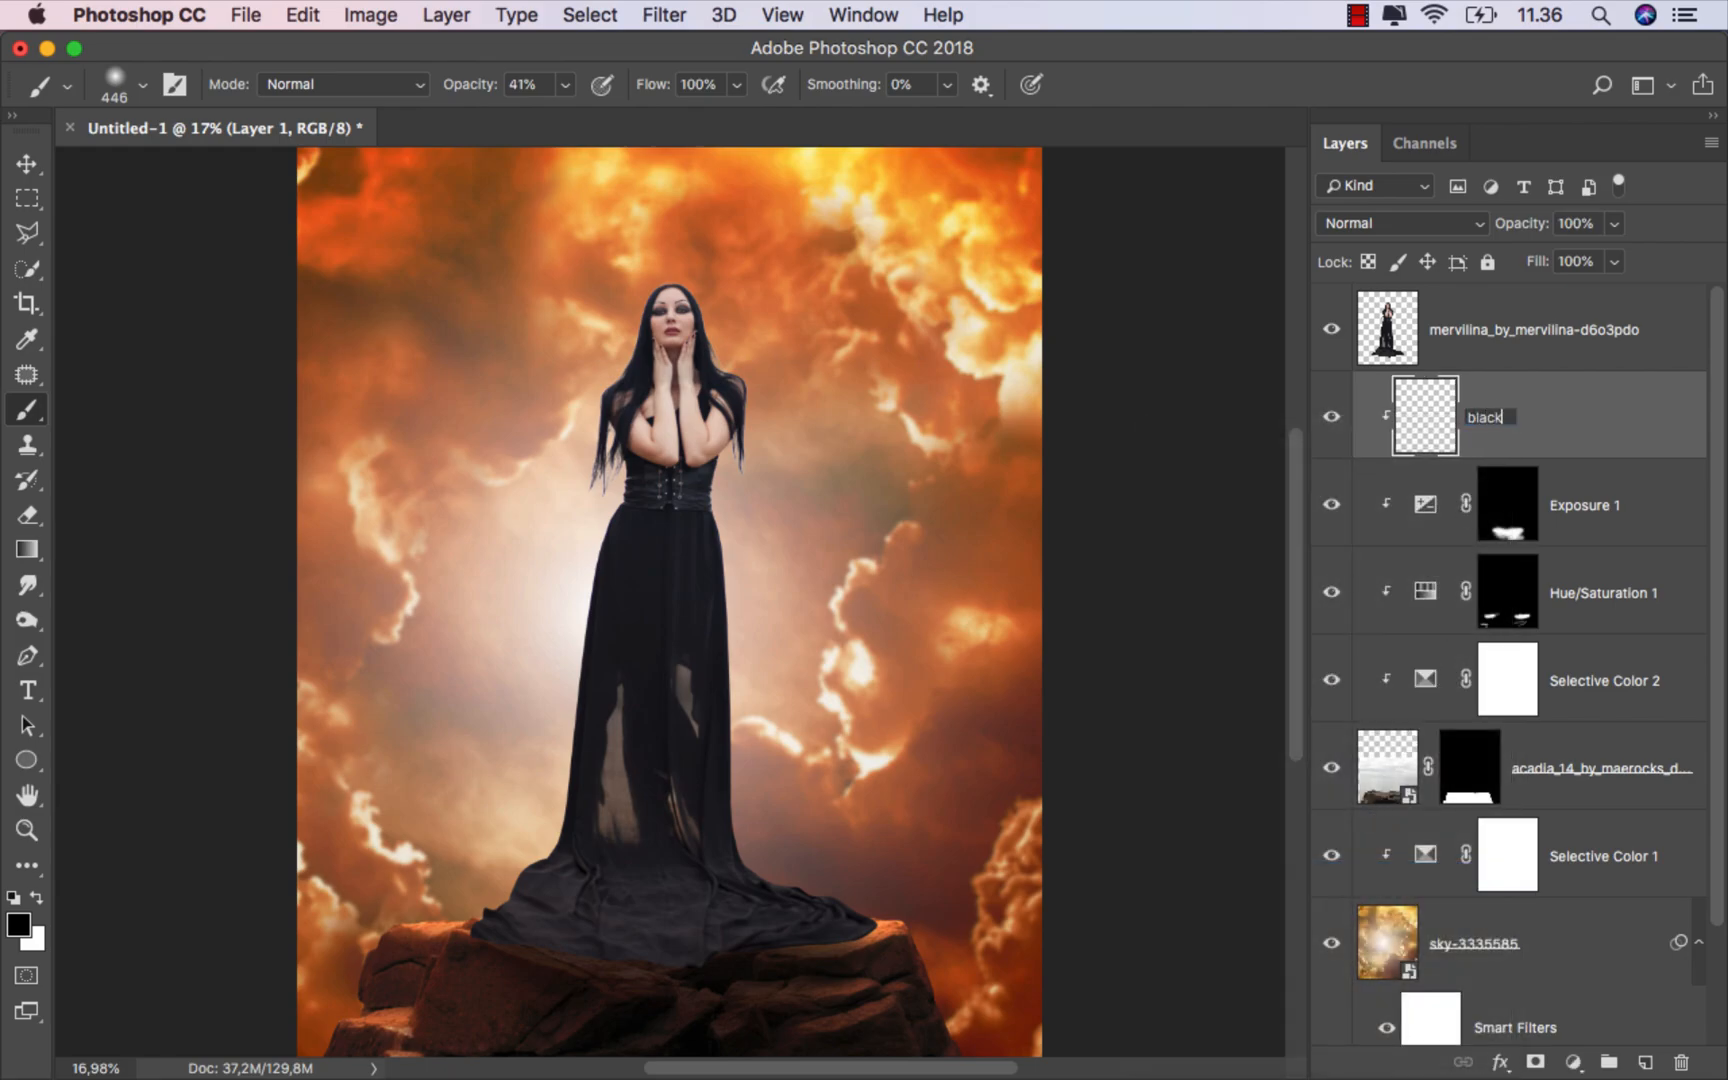
{"action": "key", "text": "Return"}
Step: Set the black layer's blend mode to Multiply with the Brush tool active
{"action": "key", "text": "v"}
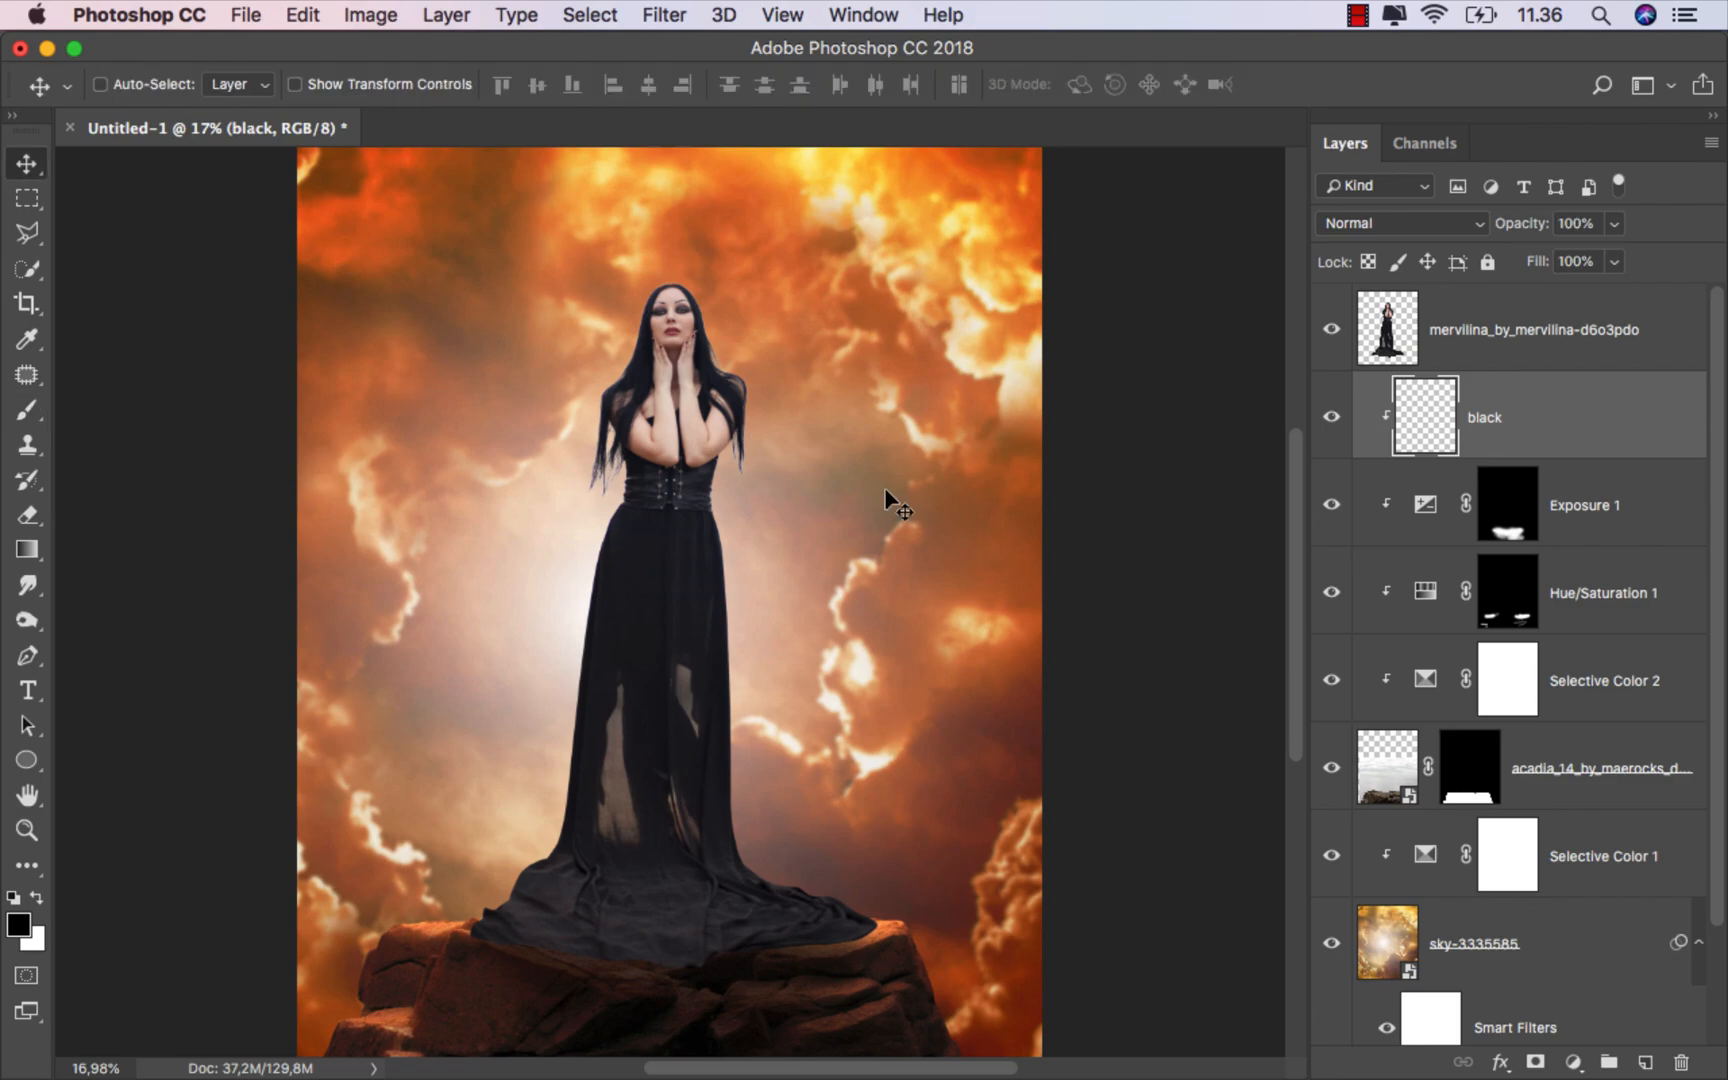
{"action": "left_click", "coordinate": [28, 410]}
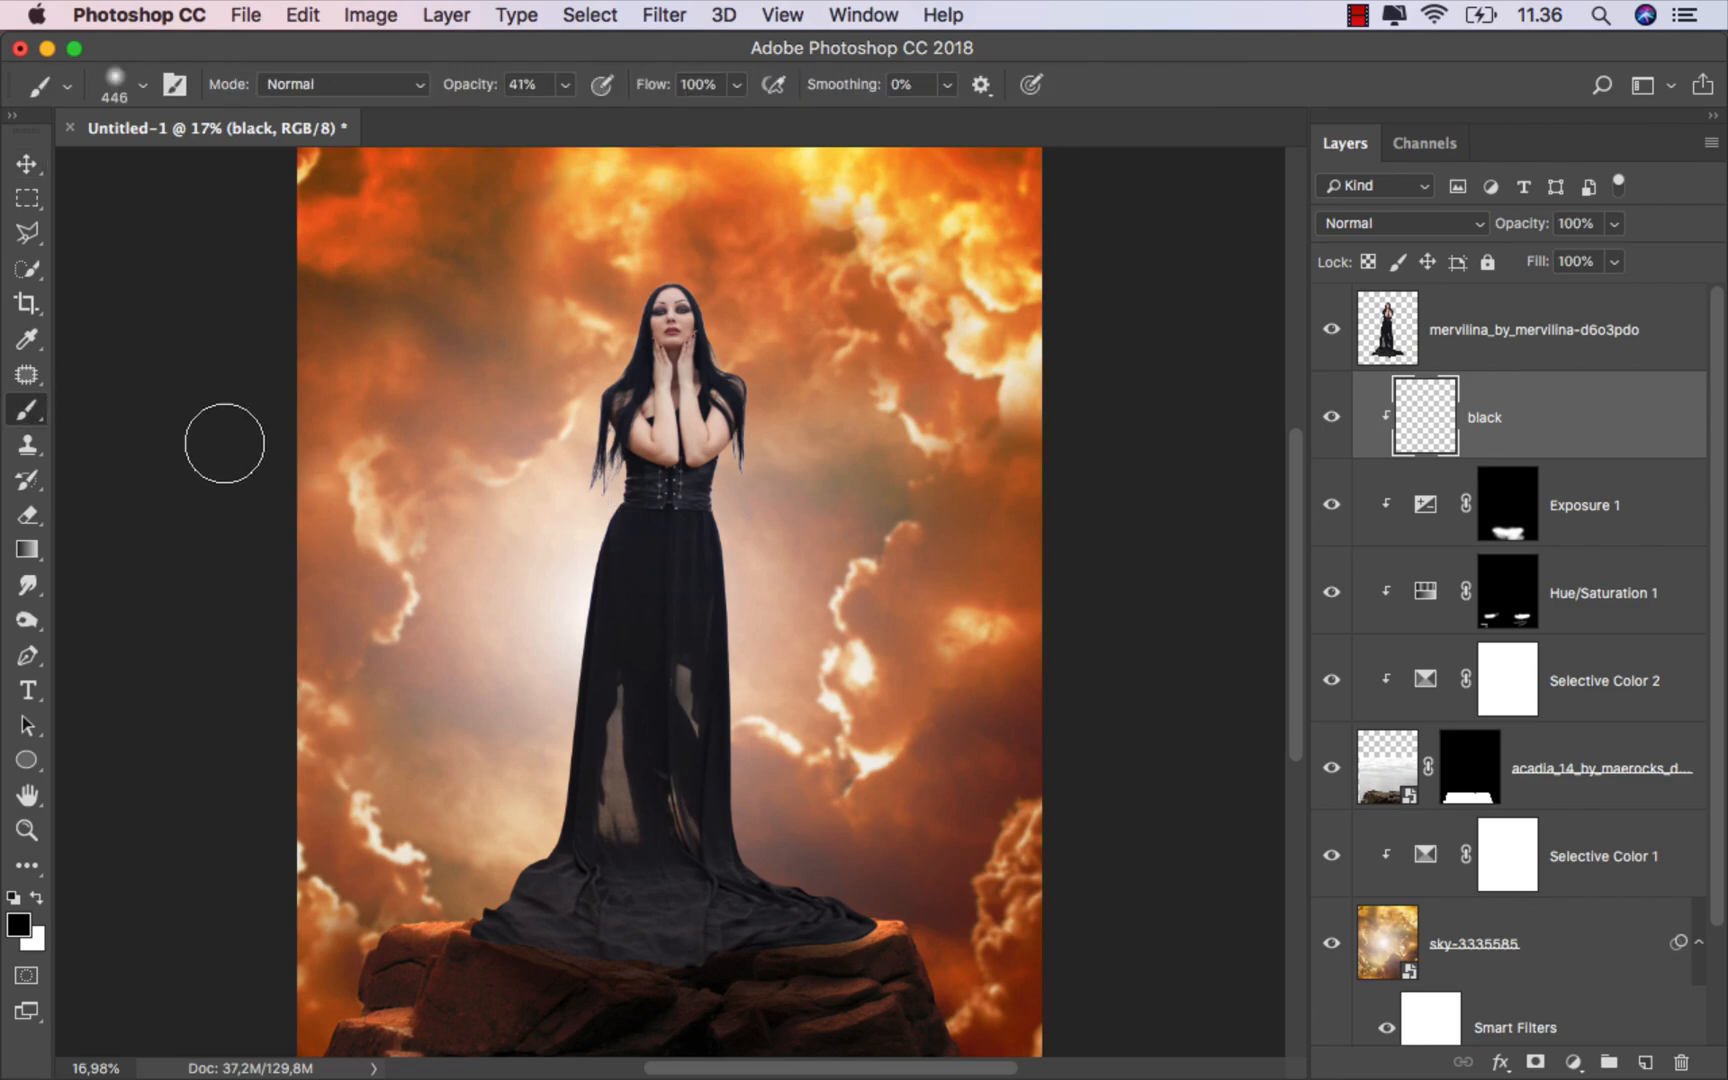
{"action": "left_click", "coordinate": [1400, 223]}
{"action": "left_click", "coordinate": [1369, 297]}
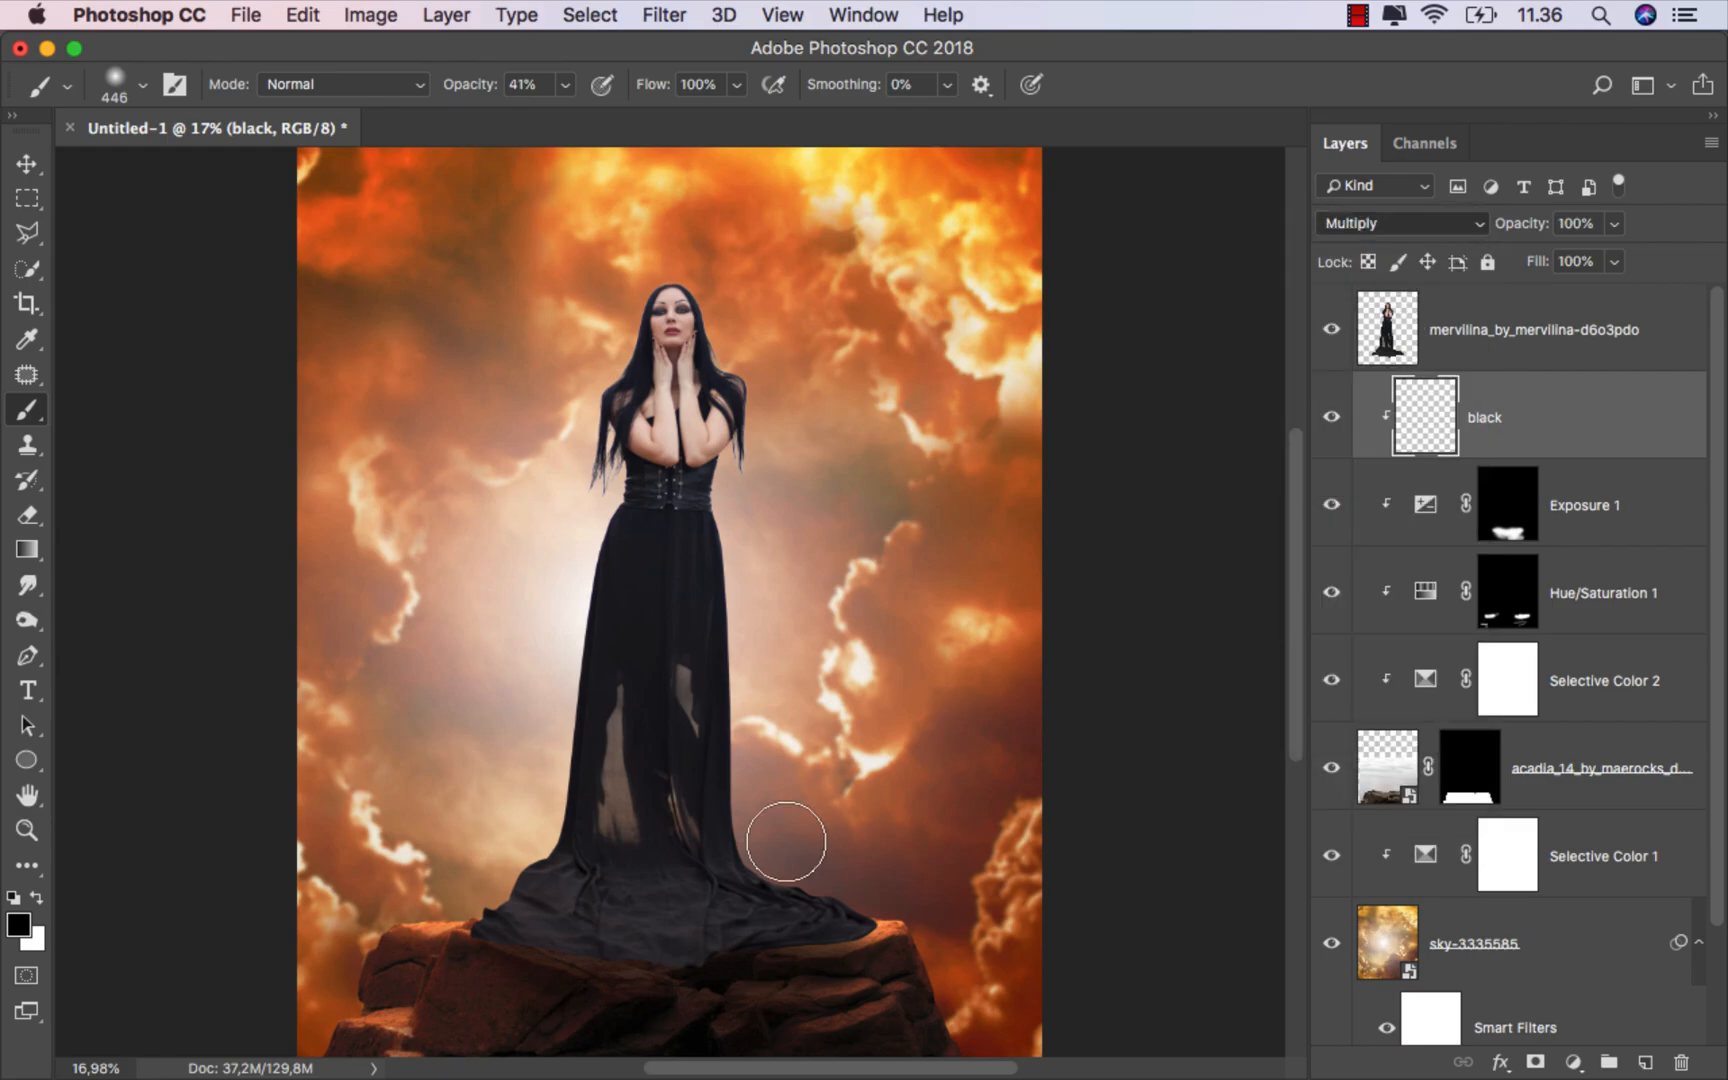
Step: Paint black at 19% opacity on the black layer along the rocks just beneath the dress hem
{"action": "scroll", "coordinate": [593, 935], "scroll_direction": "up", "scroll_amount": 2}
{"action": "scroll", "coordinate": [590, 925], "scroll_direction": "up", "scroll_amount": 3}
{"action": "left_click_drag", "start_coordinate": [560, 815], "coordinate": [455, 787]}
{"action": "left_click", "coordinate": [565, 84]}
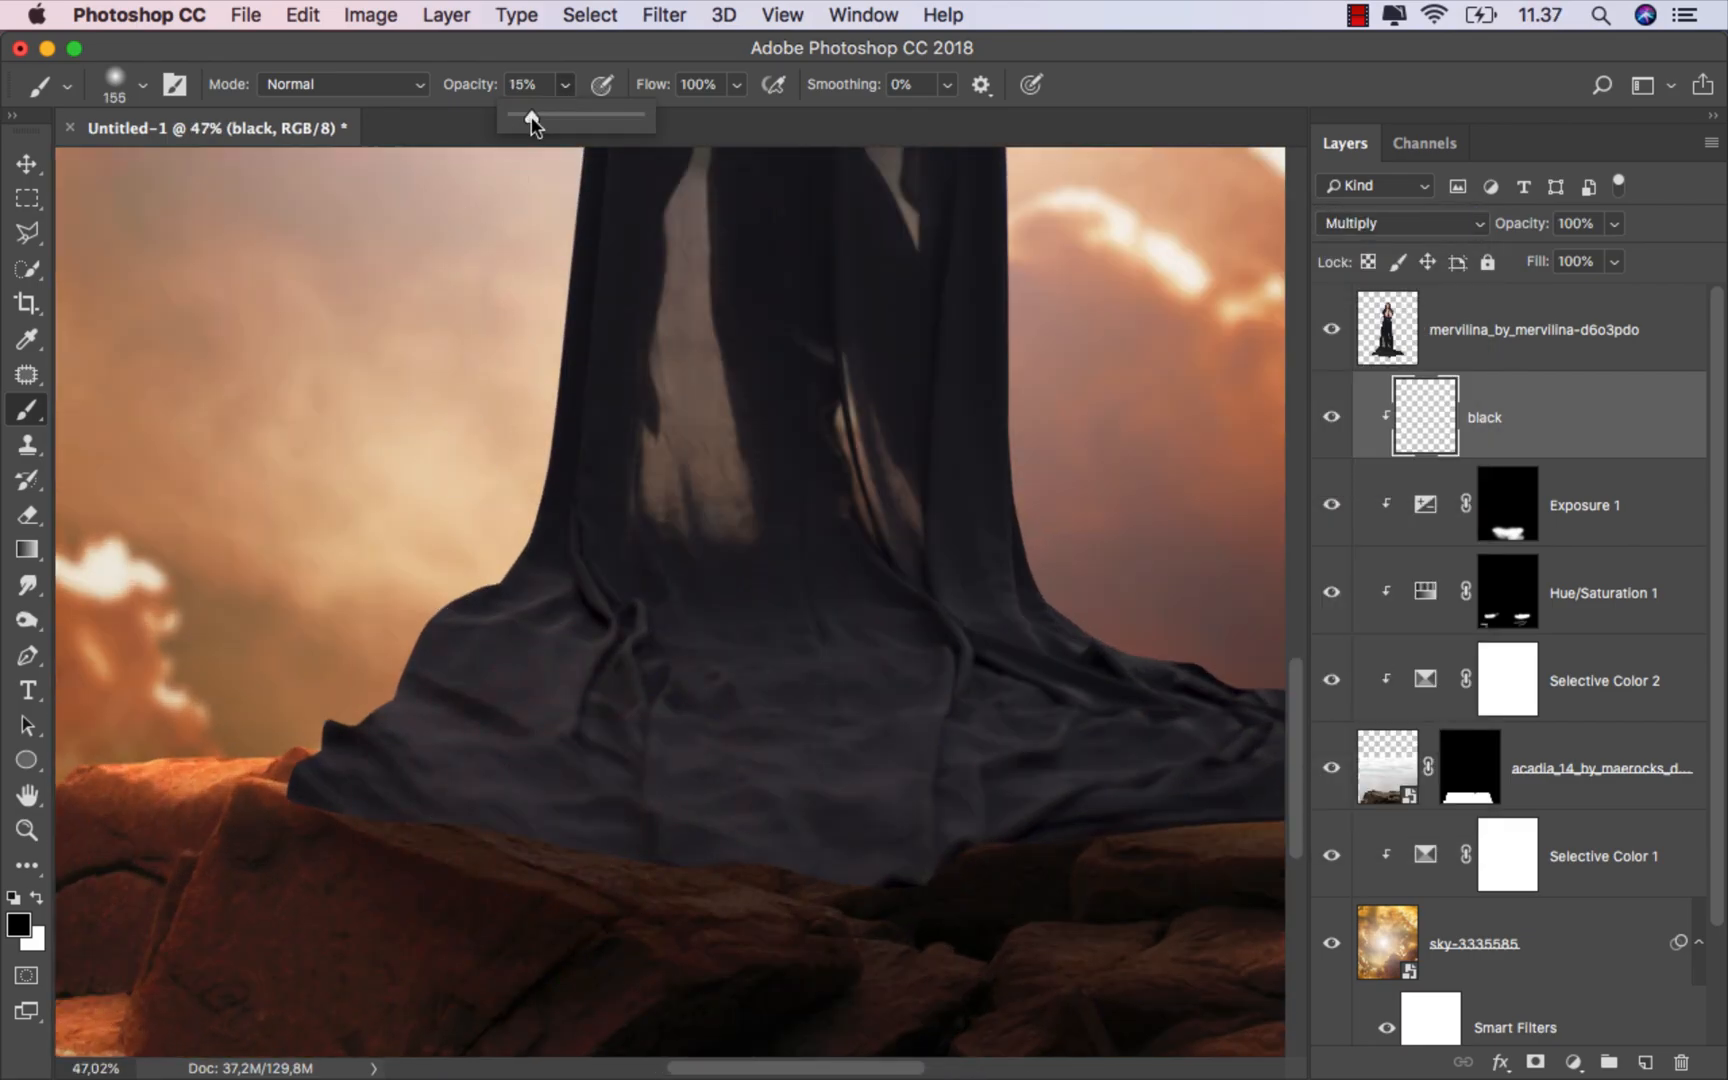
{"action": "left_click_drag", "start_coordinate": [621, 679], "coordinate": [496, 562]}
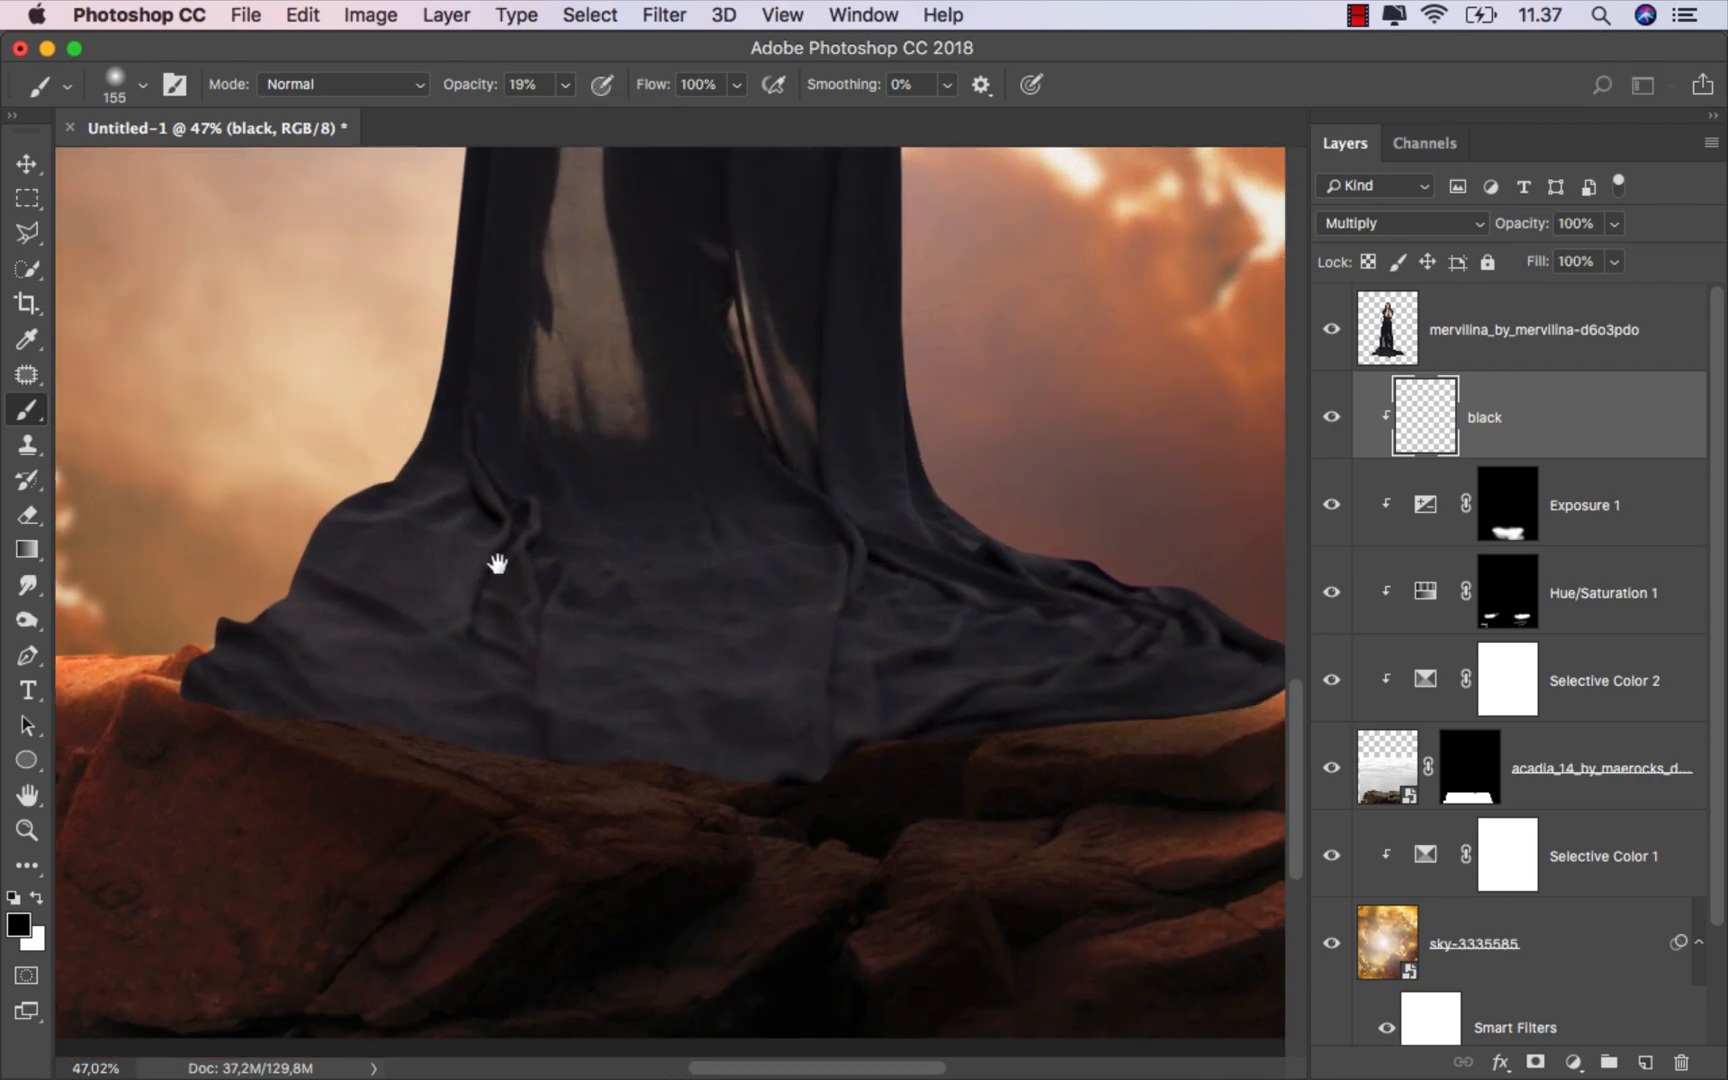
{"action": "mouse_move", "coordinate": [361, 704]}
{"action": "left_mouse_down"}
{"action": "mouse_move", "coordinate": [275, 702]}
{"action": "mouse_move", "coordinate": [276, 686]}
{"action": "mouse_move", "coordinate": [548, 724]}
{"action": "left_mouse_up"}
{"action": "left_click_drag", "start_coordinate": [425, 707], "coordinate": [460, 709]}
{"action": "mouse_move", "coordinate": [316, 686]}
{"action": "left_mouse_down"}
{"action": "mouse_move", "coordinate": [643, 775]}
{"action": "mouse_move", "coordinate": [654, 739]}
{"action": "mouse_move", "coordinate": [902, 721]}
{"action": "left_mouse_up"}
{"action": "left_click_drag", "start_coordinate": [707, 738], "coordinate": [697, 738]}
{"action": "mouse_move", "coordinate": [542, 752]}
{"action": "left_mouse_down"}
{"action": "mouse_move", "coordinate": [836, 747]}
{"action": "mouse_move", "coordinate": [1071, 695]}
{"action": "mouse_move", "coordinate": [742, 736]}
{"action": "left_mouse_up"}
{"action": "left_click", "coordinate": [1030, 703], "text": "ctrl+alt"}
{"action": "left_click_drag", "start_coordinate": [1015, 685], "coordinate": [925, 705]}
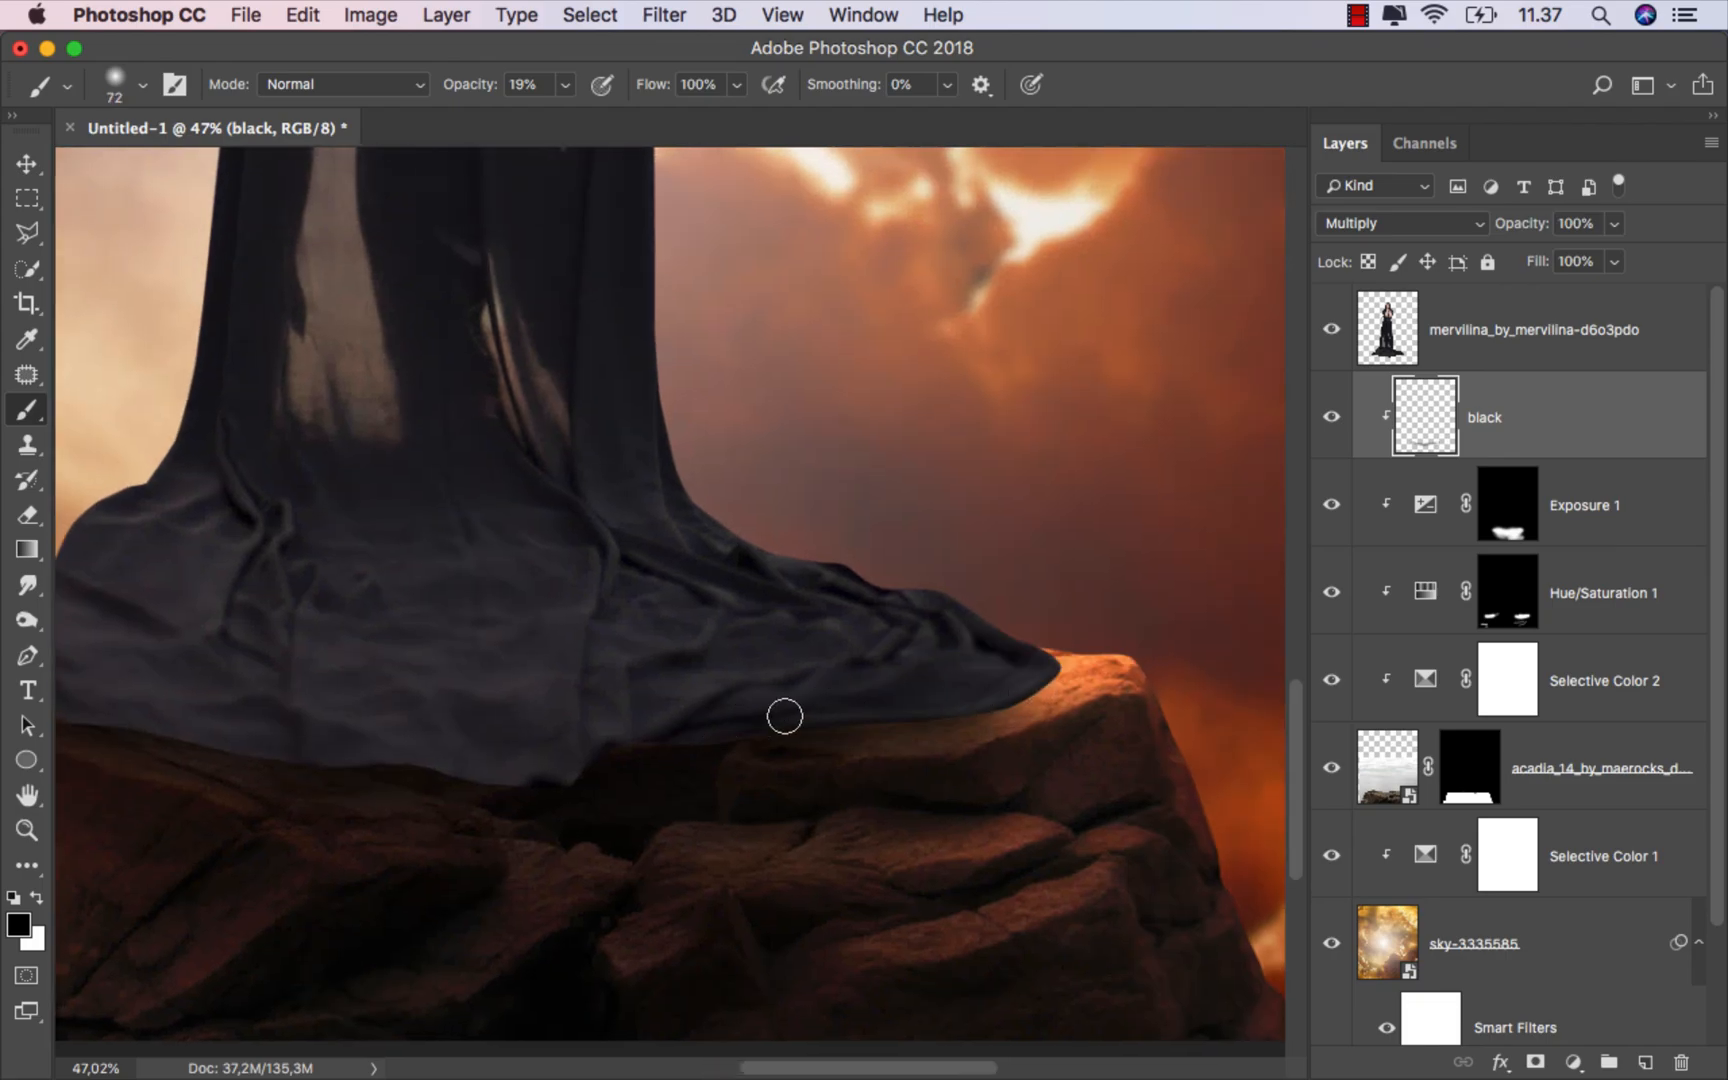
{"action": "scroll", "coordinate": [988, 702], "scroll_direction": "up", "scroll_amount": 2}
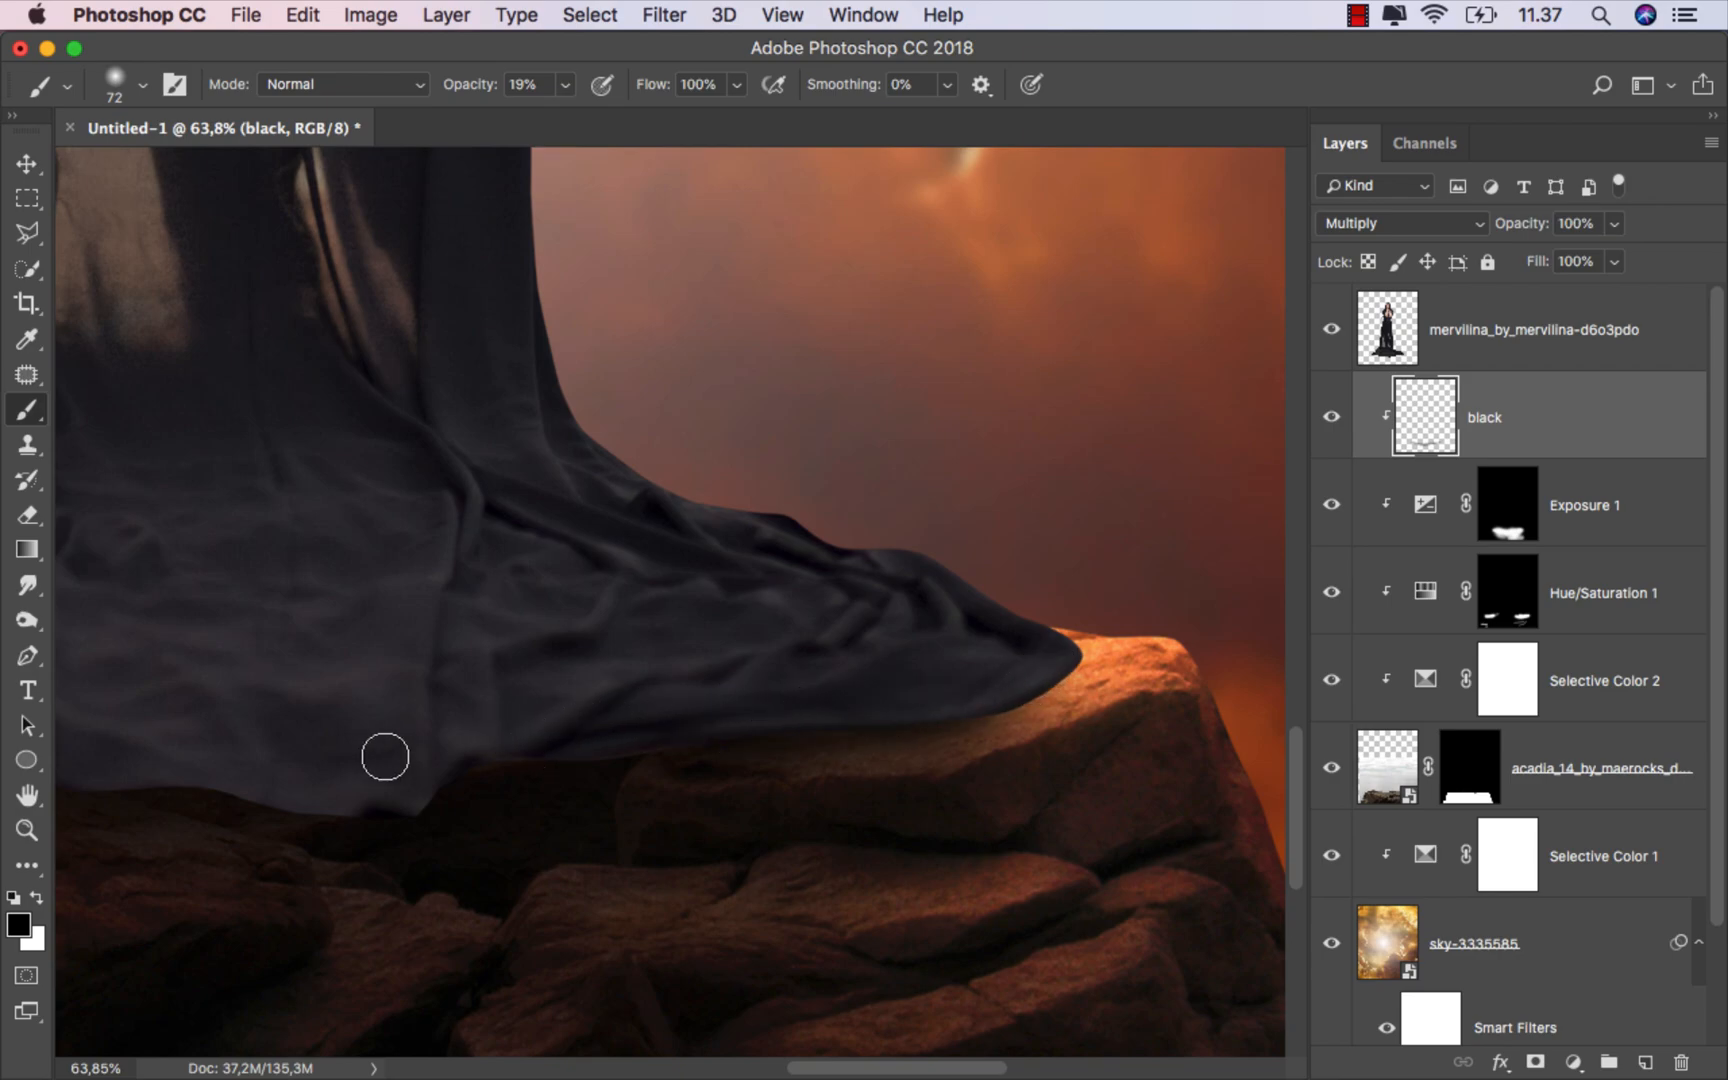
{"action": "left_click_drag", "start_coordinate": [620, 757], "coordinate": [663, 764]}
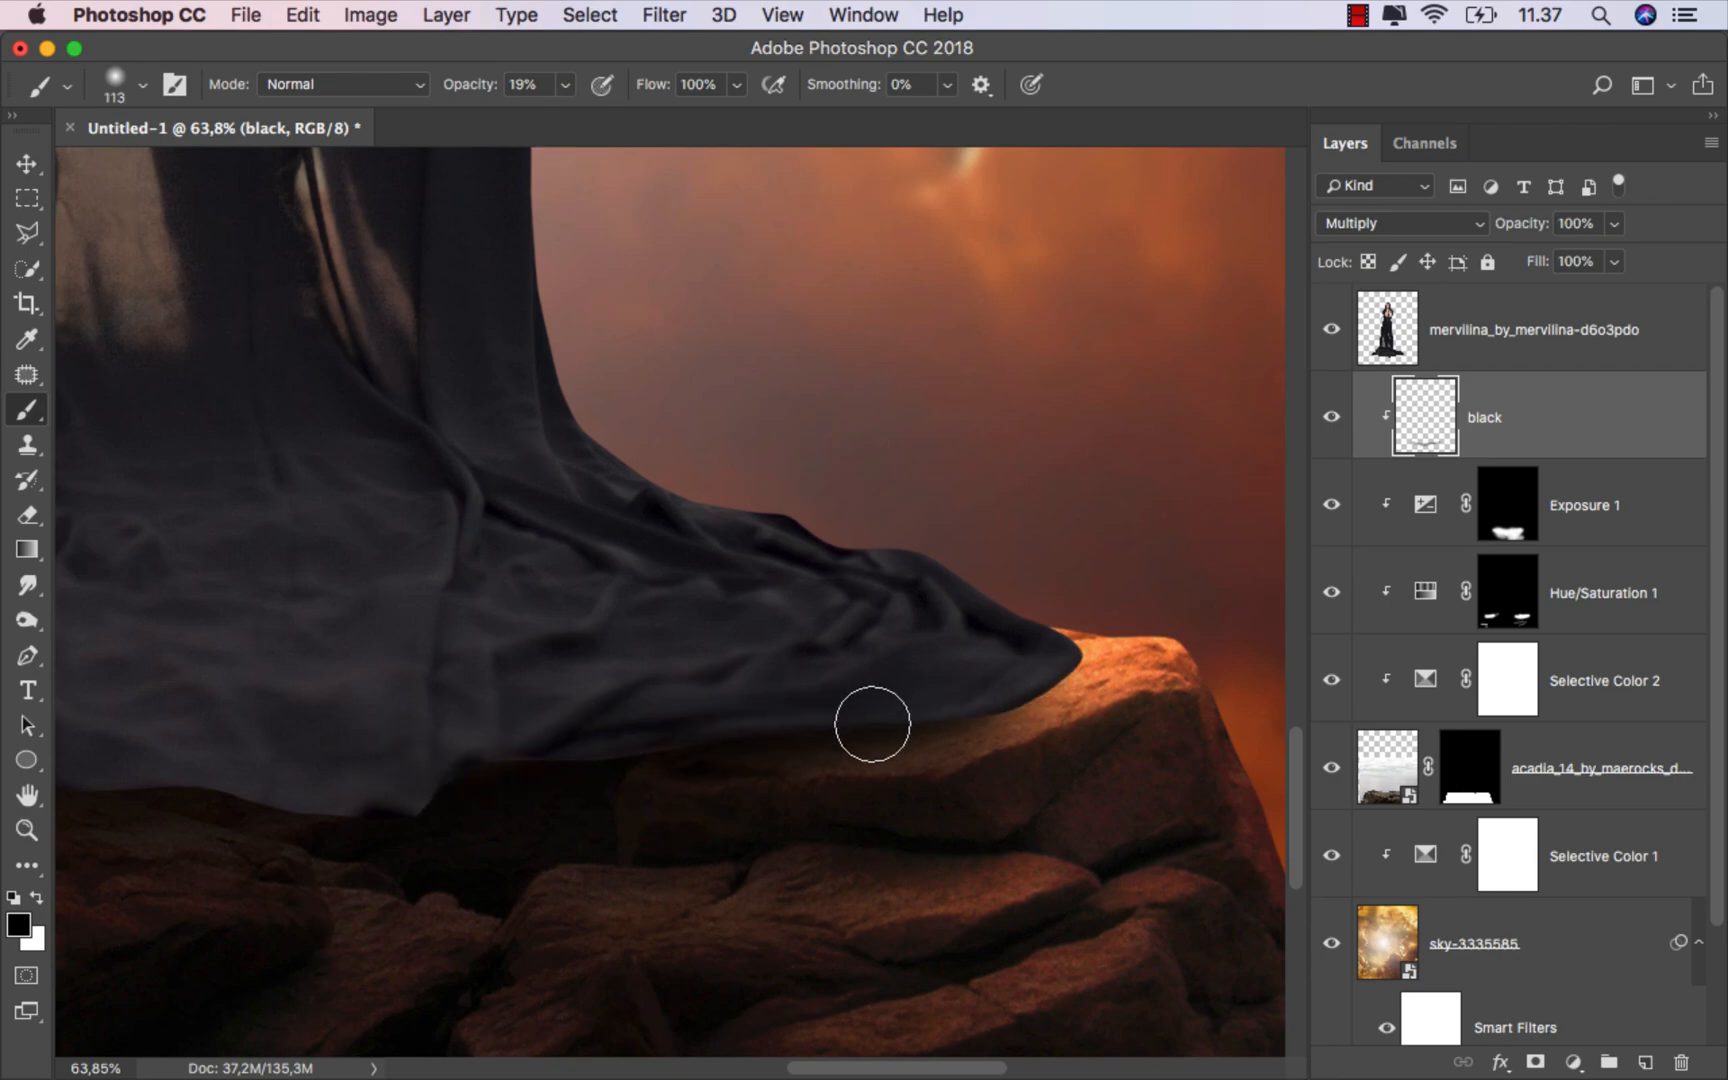
Step: Compare the whole composition with the black layer shown and hidden
{"action": "scroll", "coordinate": [860, 730], "scroll_direction": "down", "scroll_amount": 1}
{"action": "scroll", "coordinate": [633, 791], "scroll_direction": "down", "scroll_amount": 5}
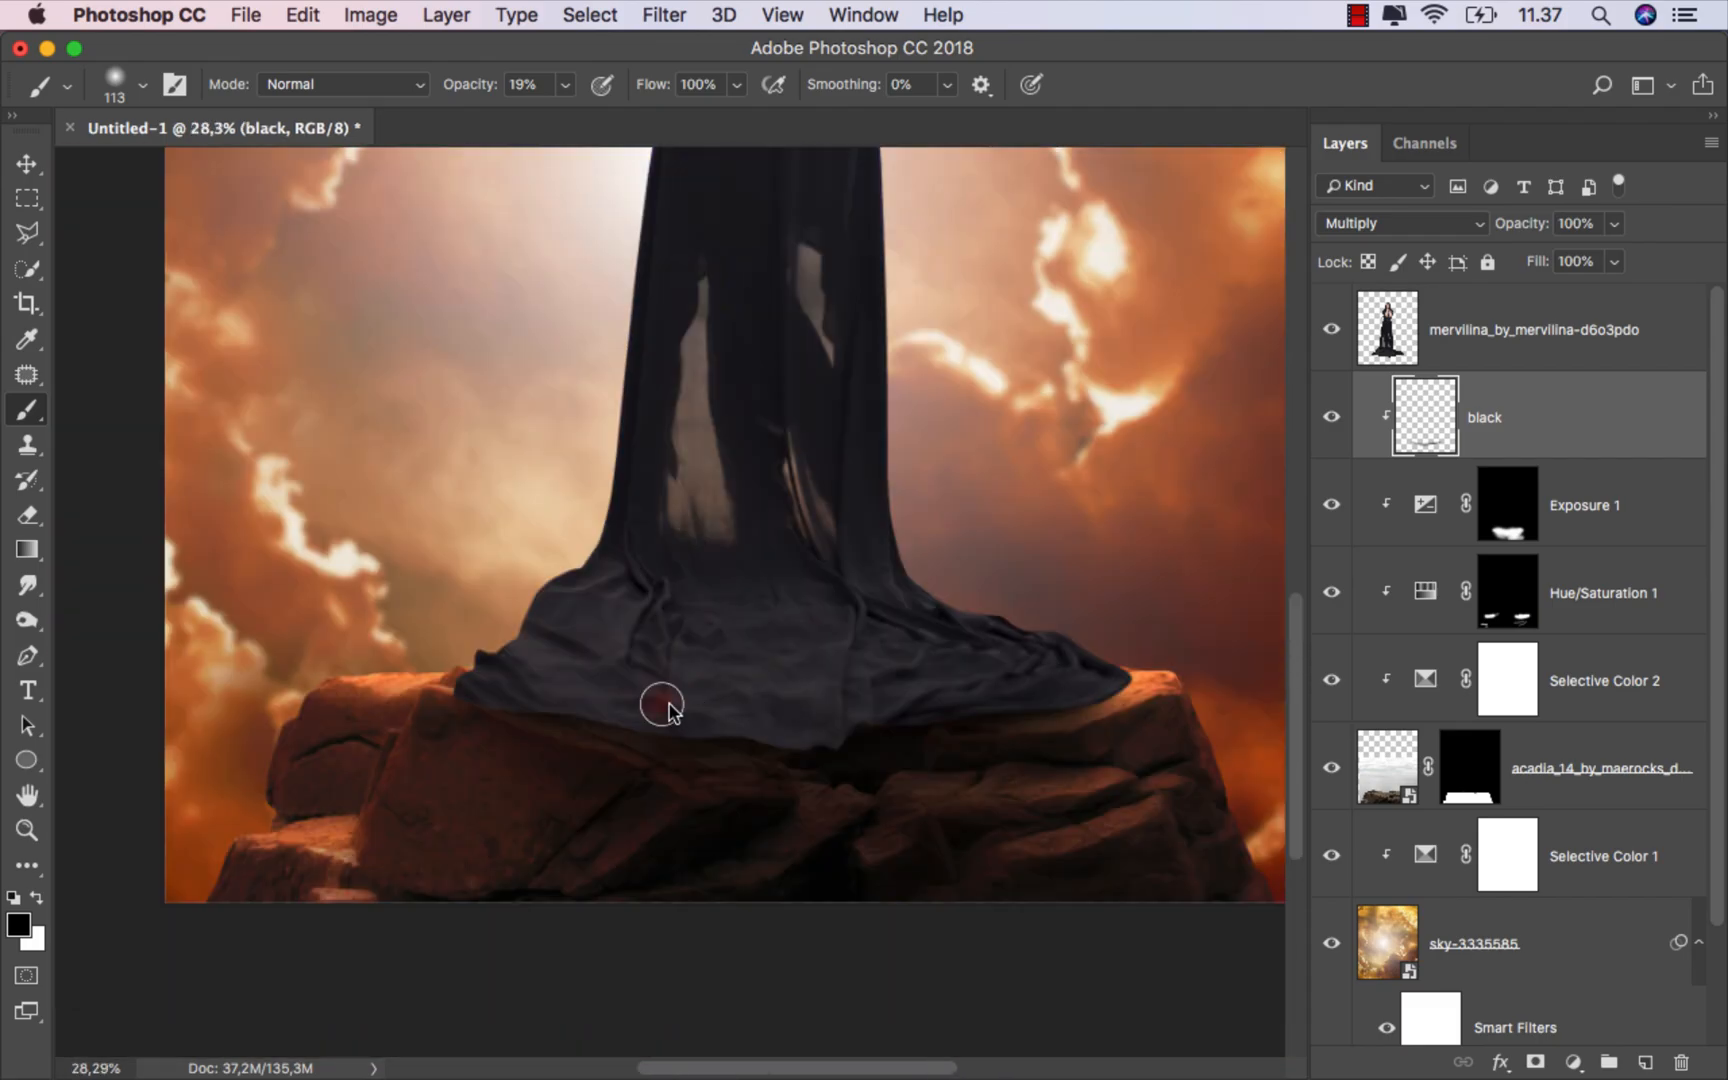
{"action": "scroll", "coordinate": [841, 729], "scroll_direction": "down", "scroll_amount": 3}
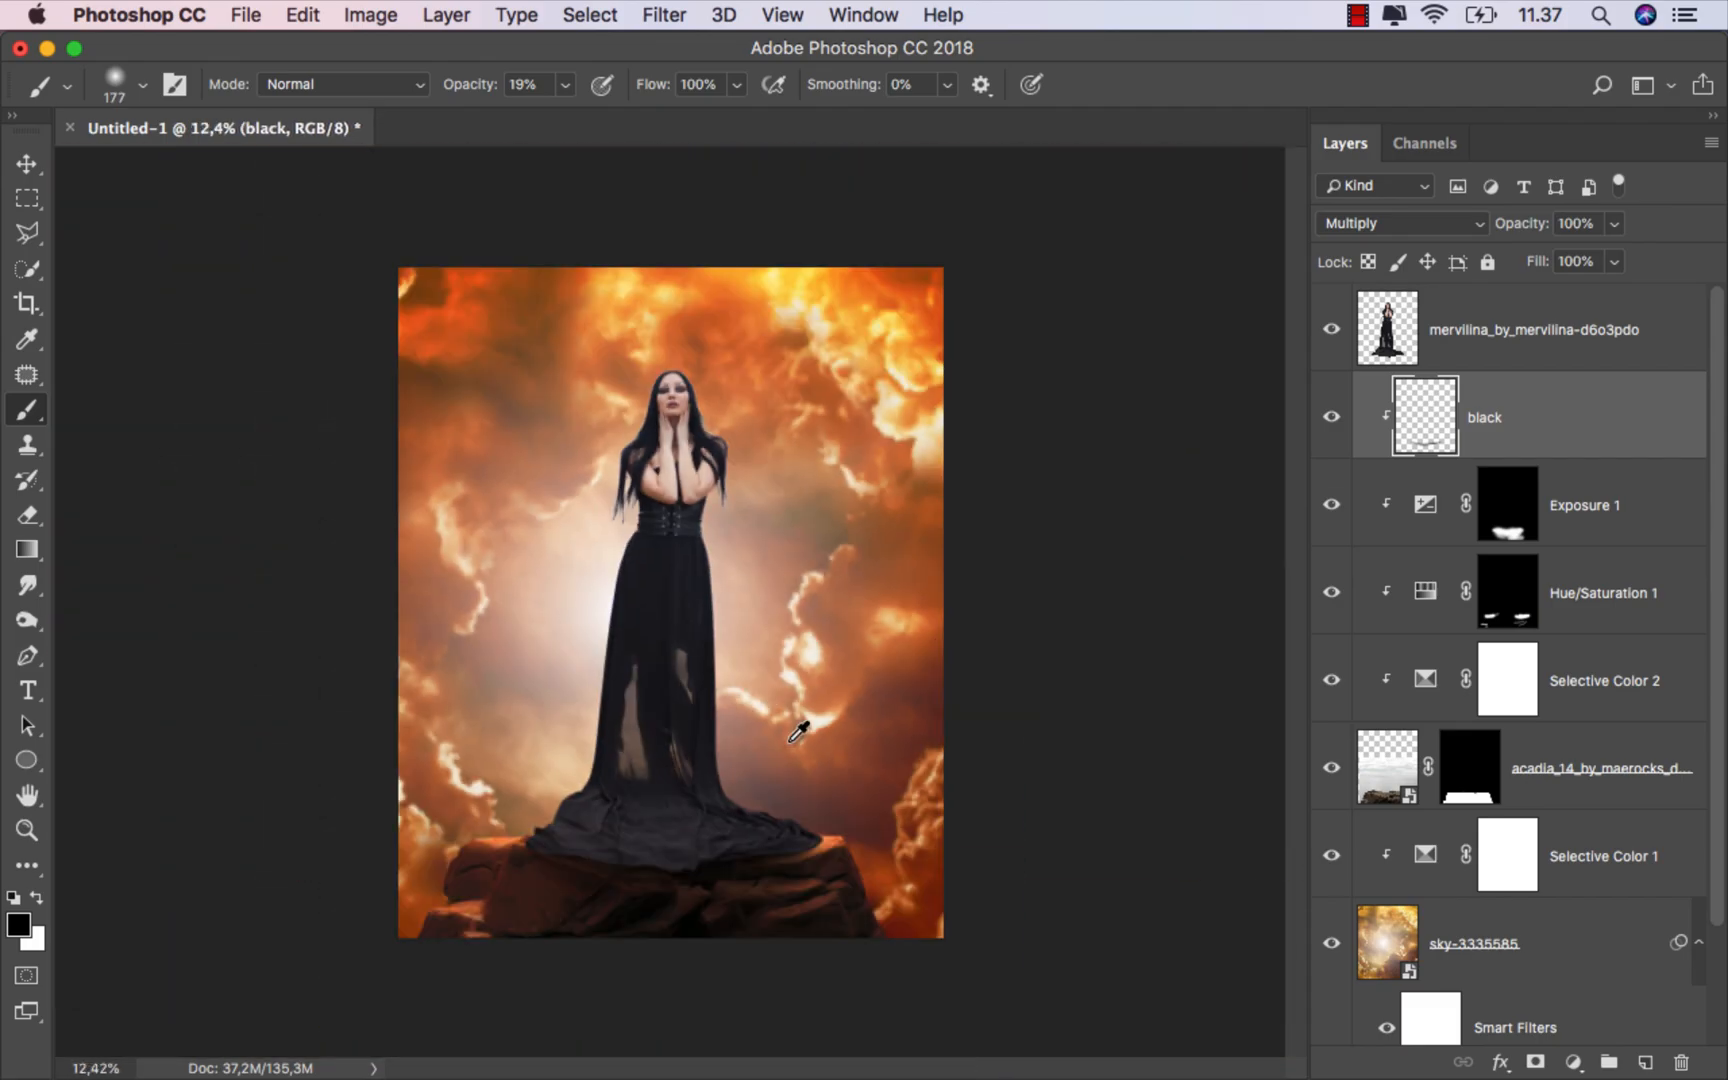
{"action": "scroll", "coordinate": [798, 717], "scroll_direction": "up", "scroll_amount": 1}
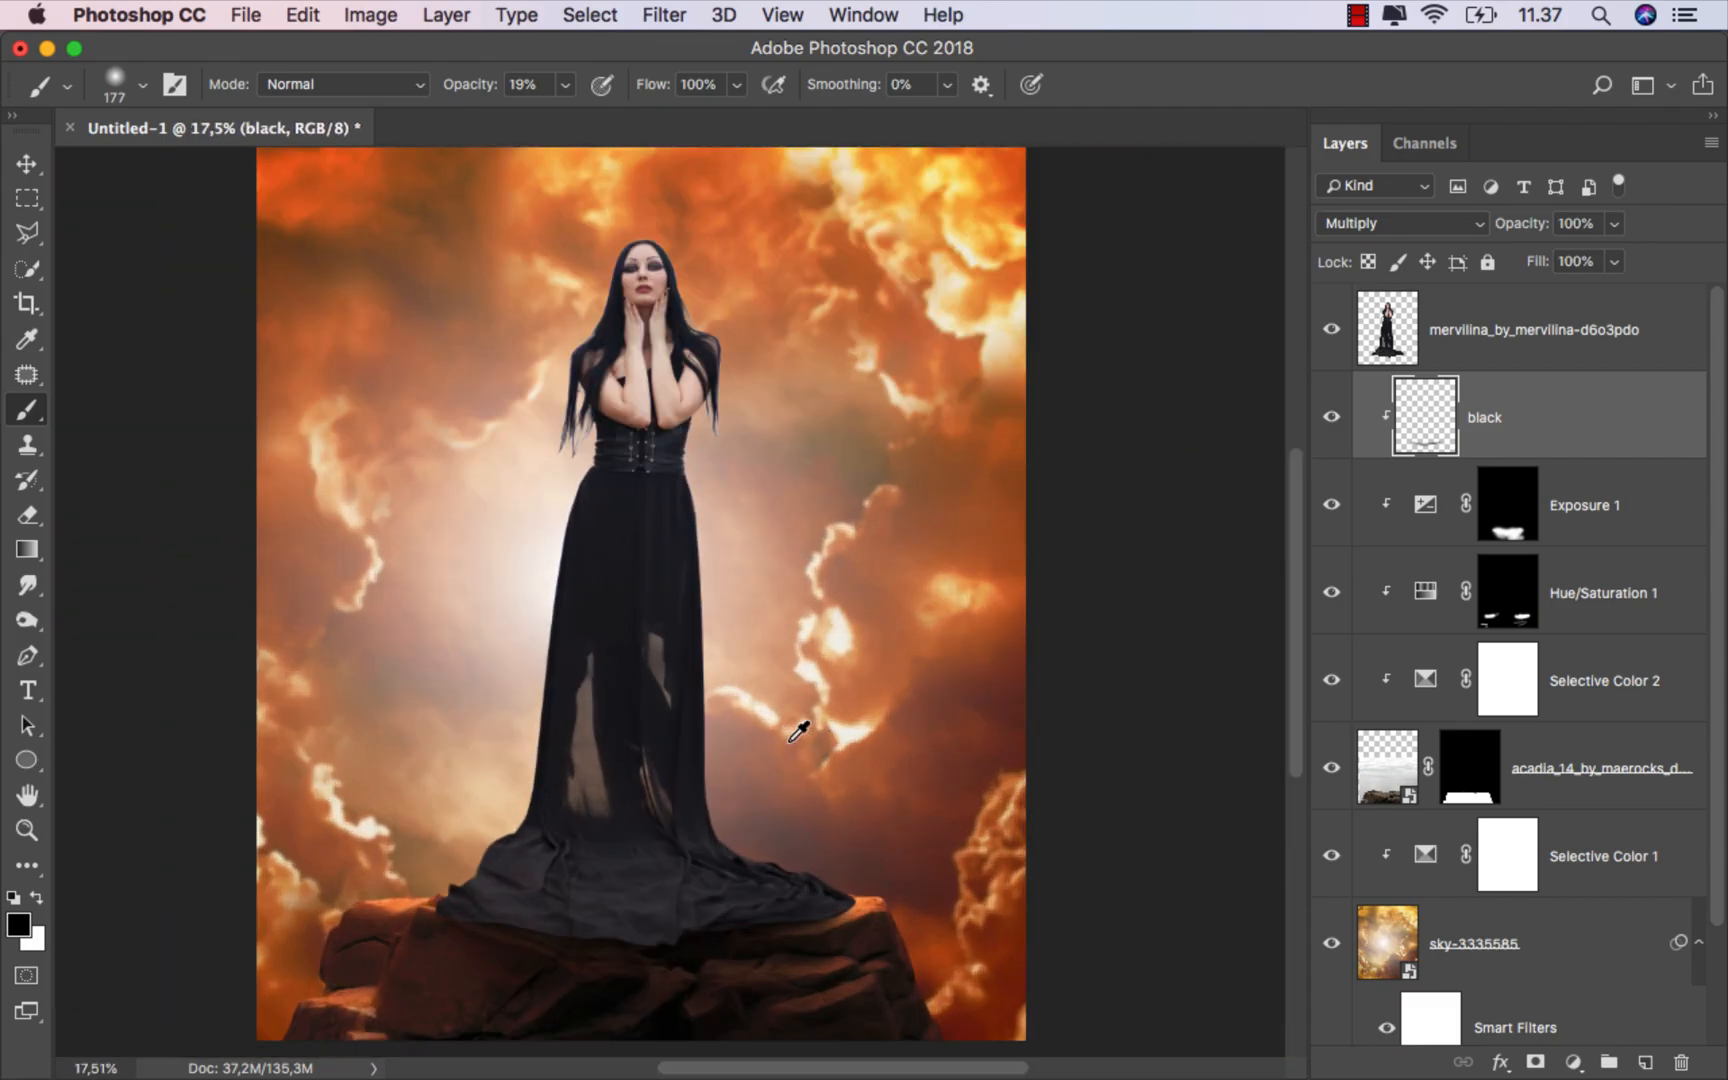
{"action": "left_click", "coordinate": [1331, 416]}
{"action": "left_click", "coordinate": [1331, 416]}
Step: Place the light beams image above the woman layer and scale it to about 129% to cover the canvas
{"action": "key", "text": "v"}
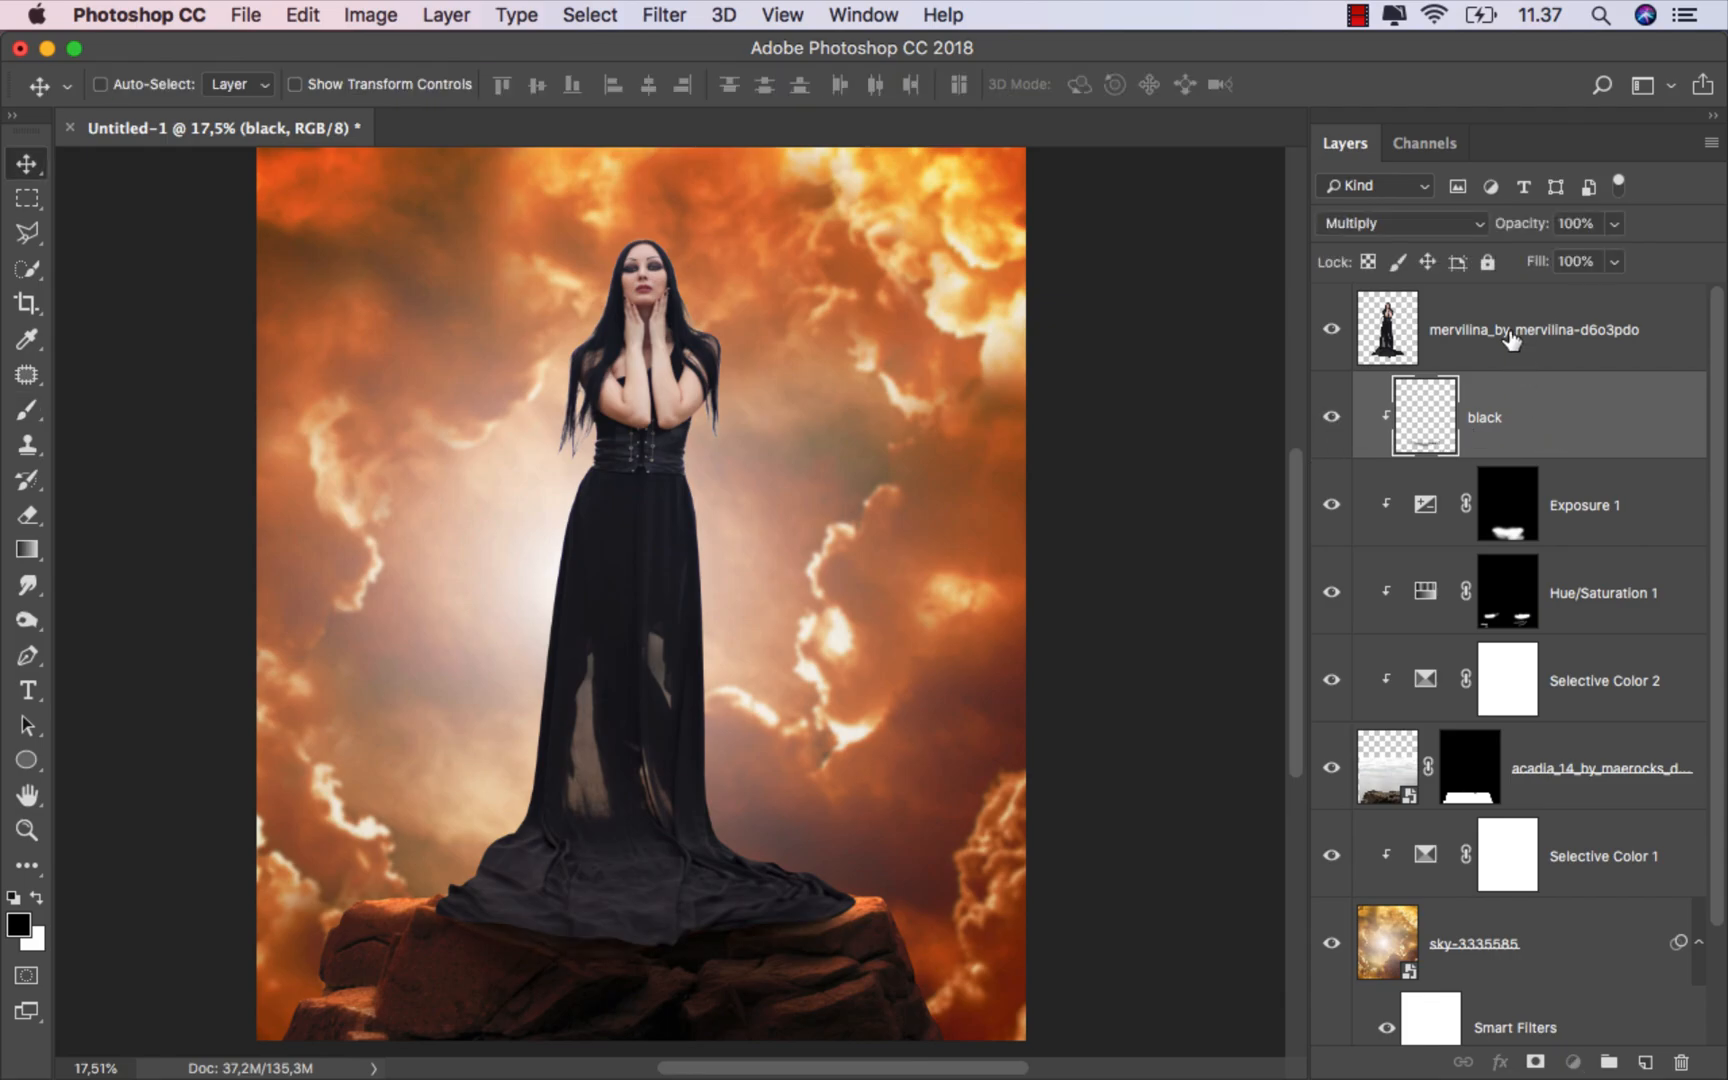
{"action": "left_click", "coordinate": [1512, 340]}
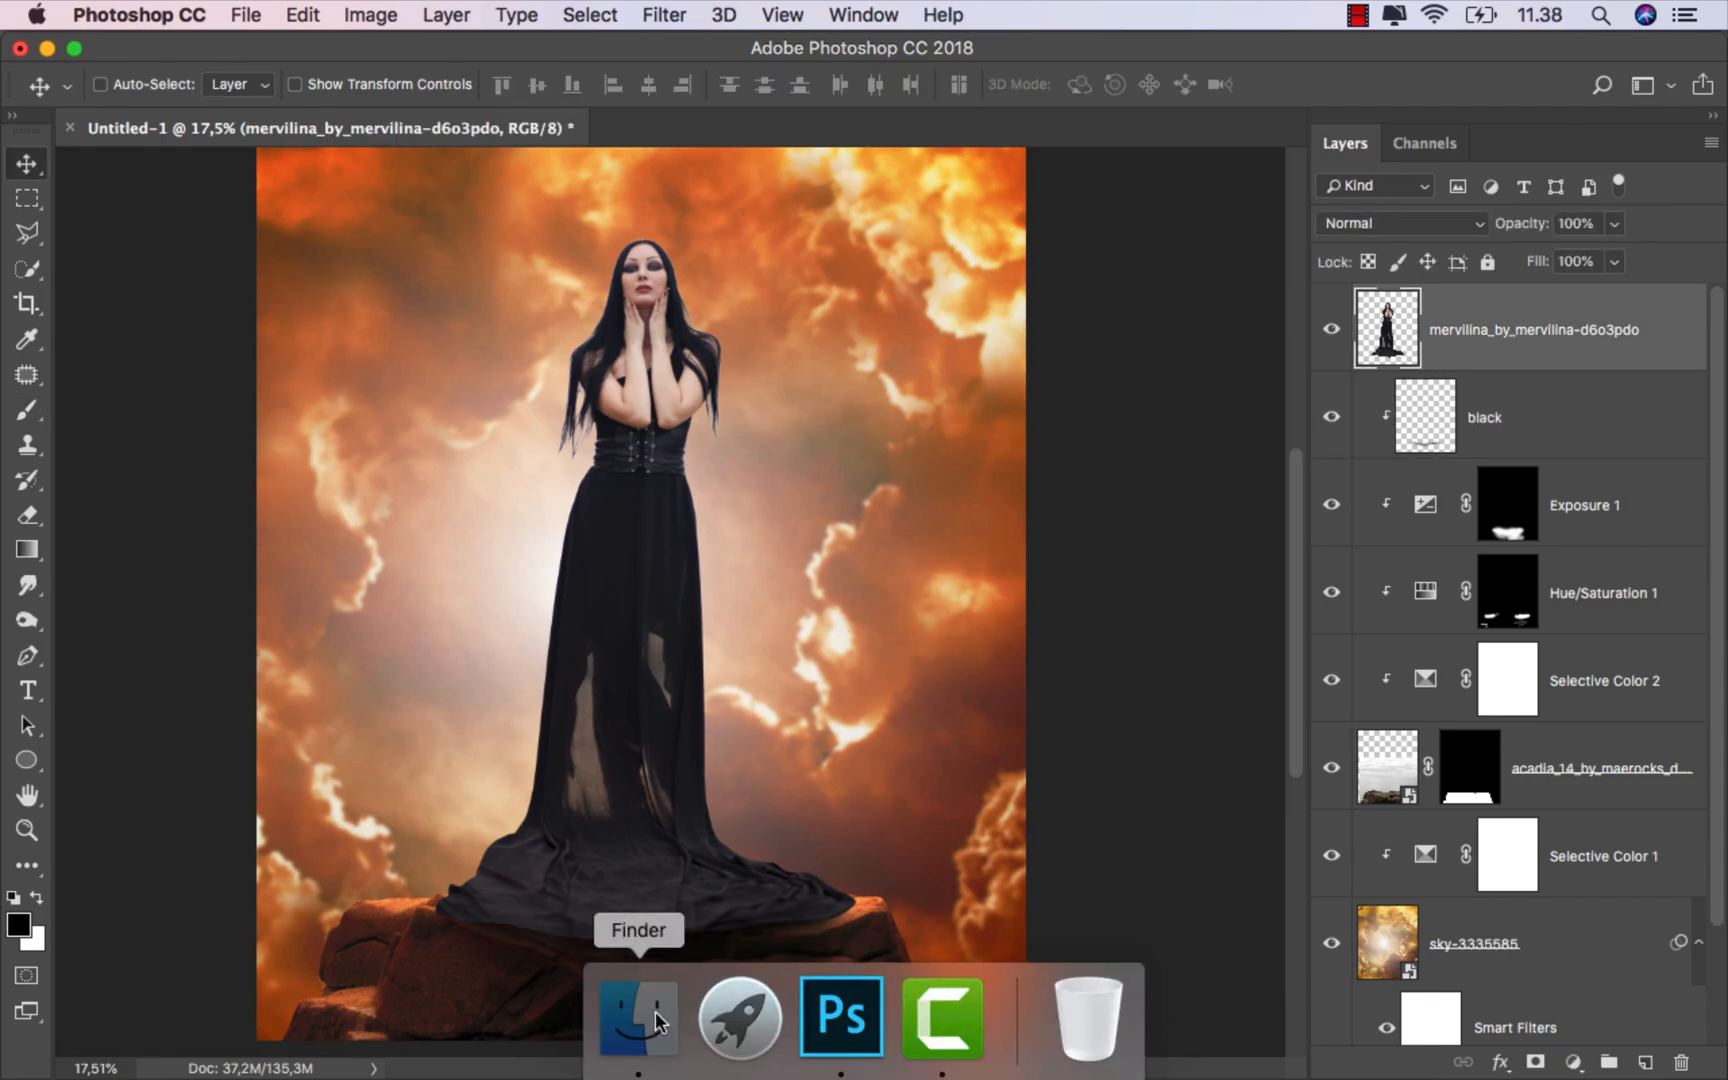
{"action": "left_click", "coordinate": [629, 1022]}
{"action": "left_click", "coordinate": [770, 494]}
{"action": "left_click_drag", "start_coordinate": [455, 248], "coordinate": [636, 440]}
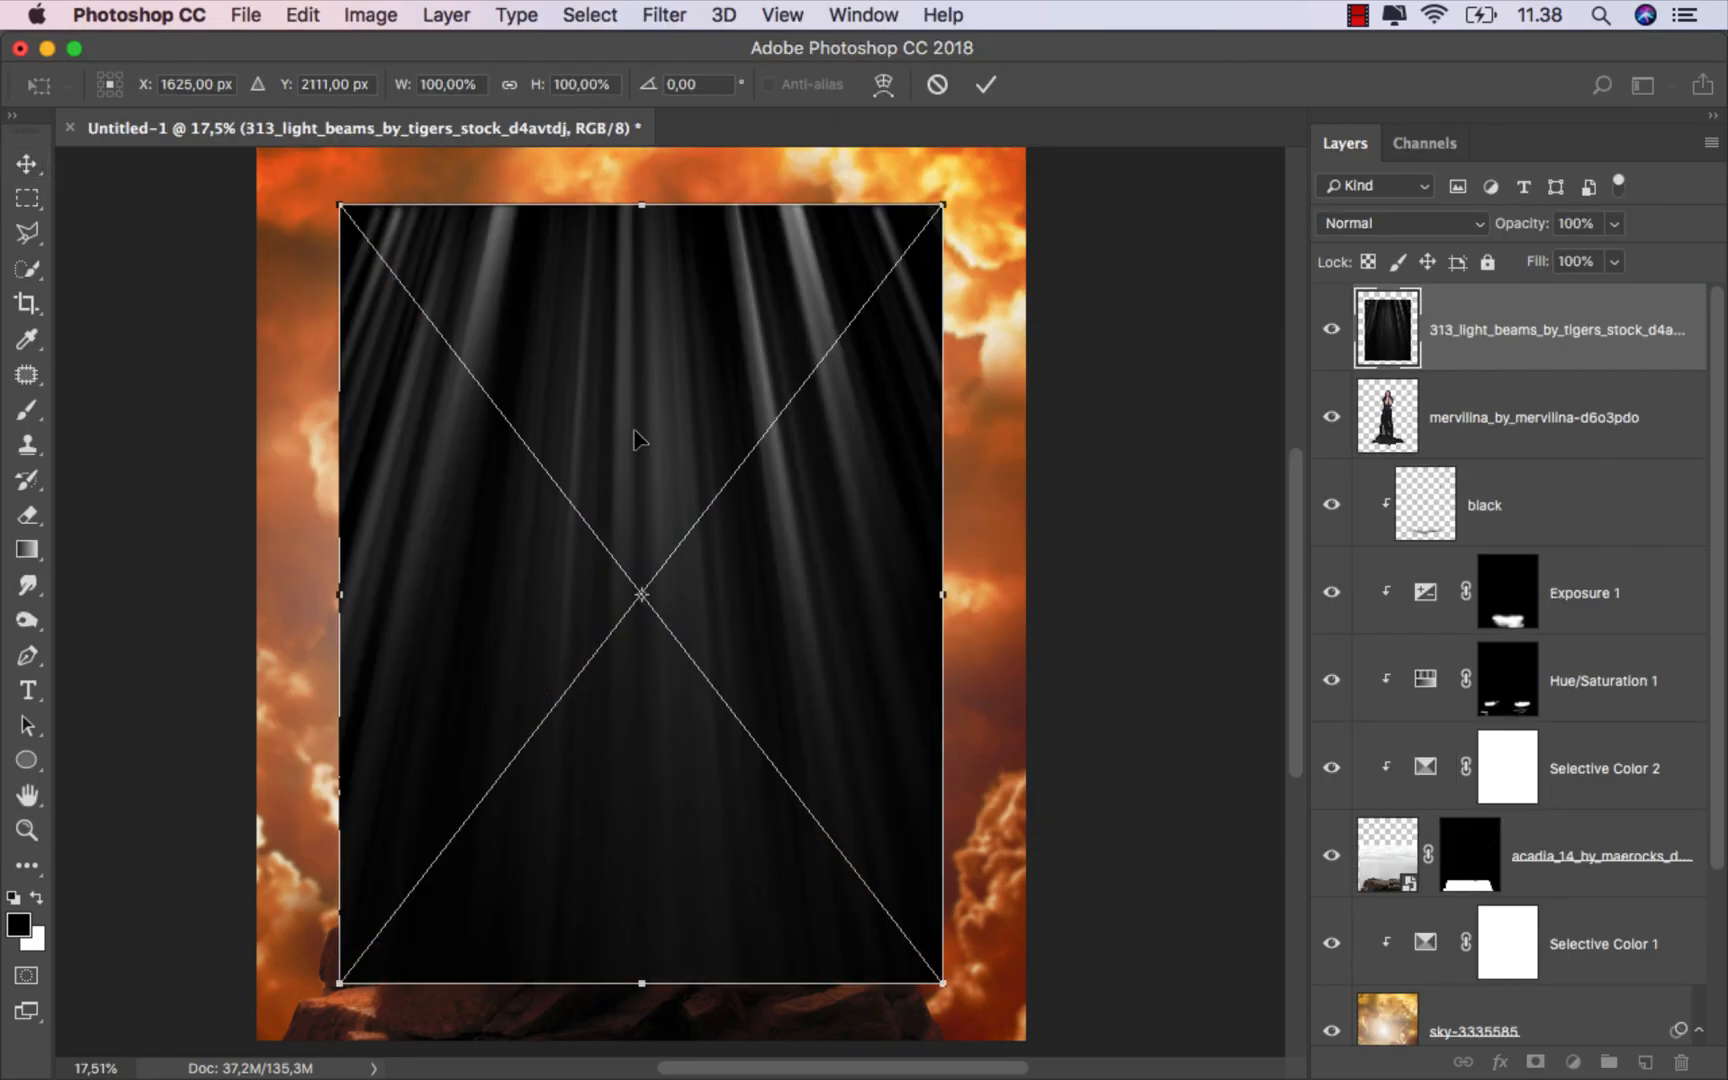
{"action": "scroll", "coordinate": [668, 632], "scroll_direction": "down", "scroll_amount": 3}
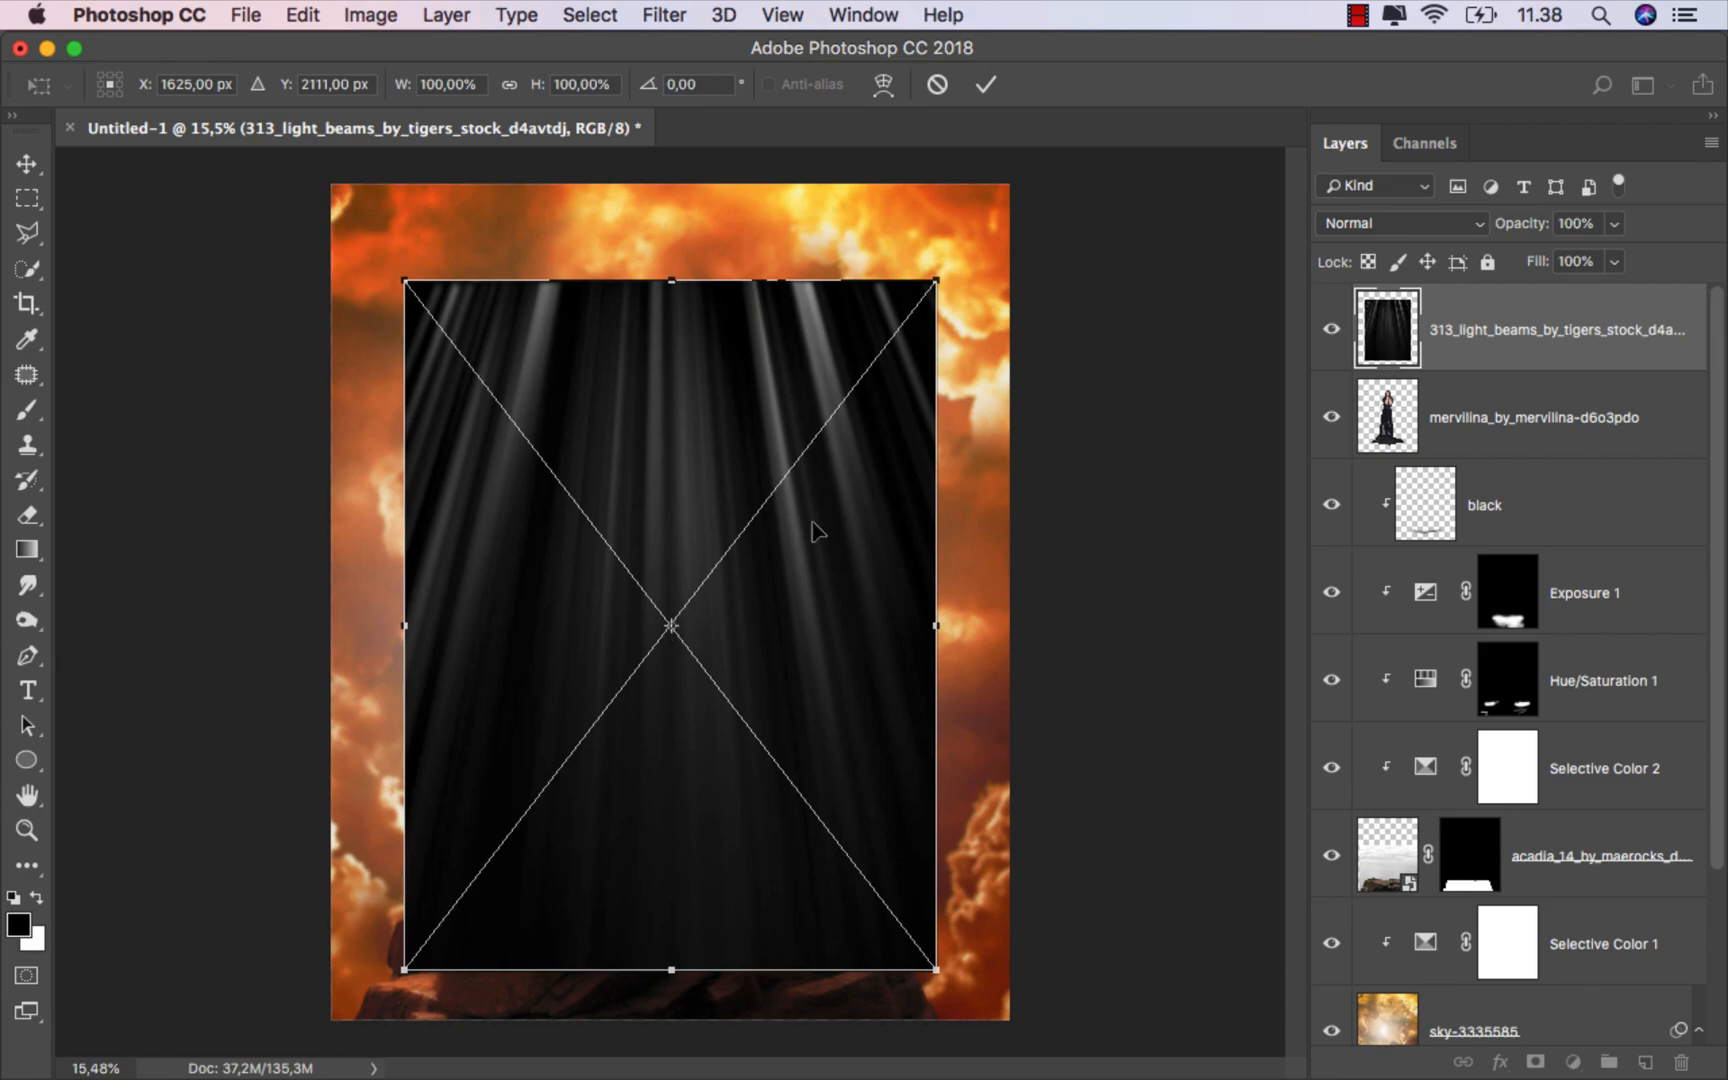
{"action": "left_click_drag", "start_coordinate": [936, 291], "coordinate": [1013, 182]}
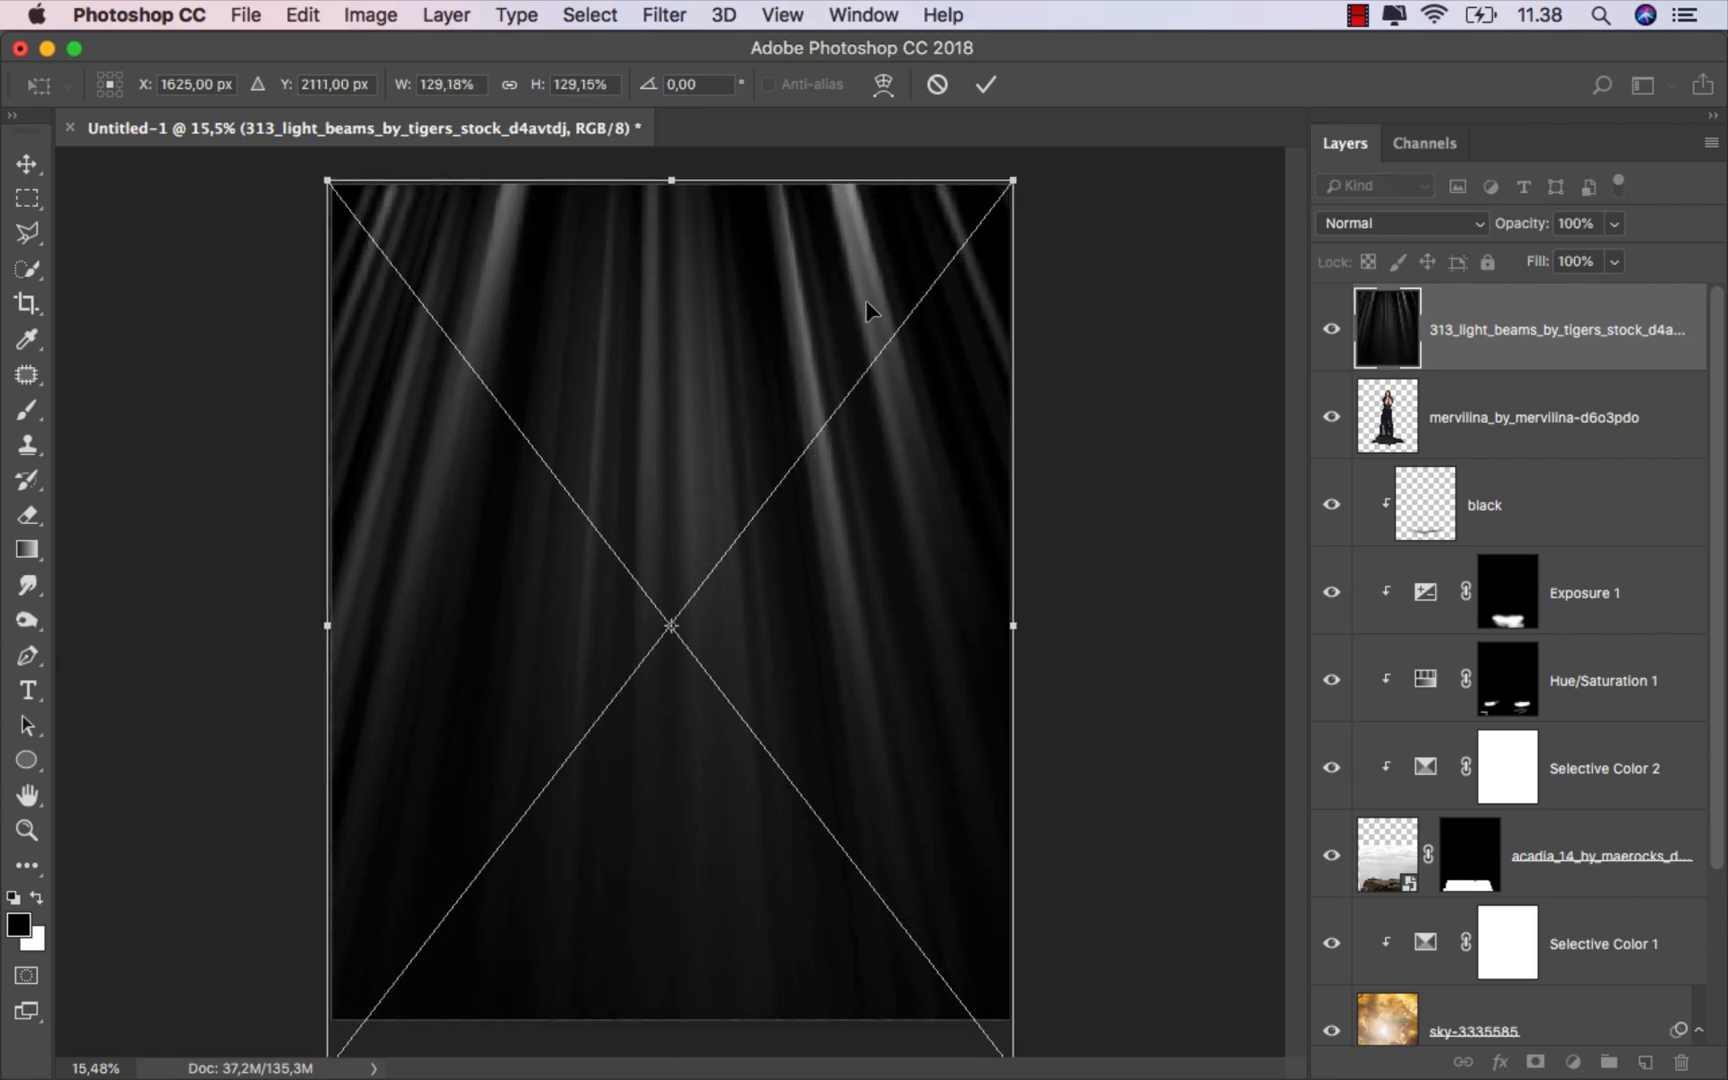
{"action": "left_click", "coordinate": [986, 84]}
Step: Set the light beams layer's blend mode to Linear Dodge (Add)
{"action": "key", "text": "super+plus"}
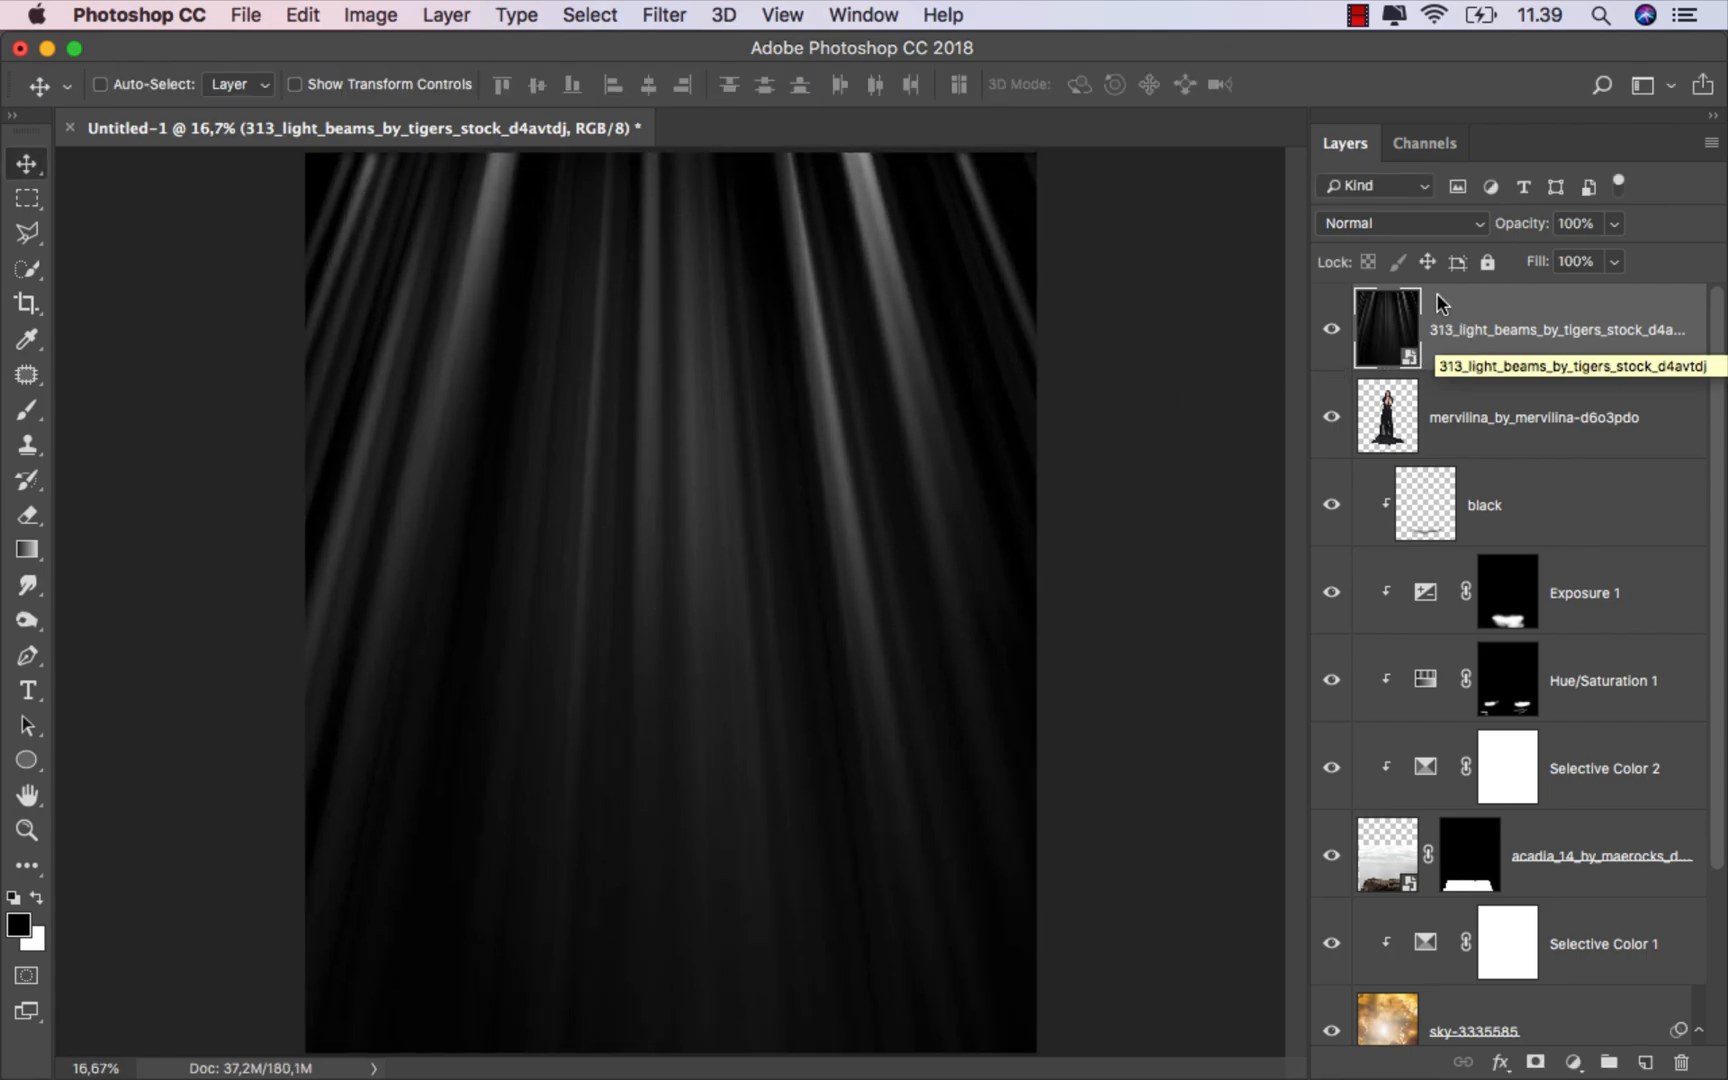
{"action": "left_click", "coordinate": [1378, 223]}
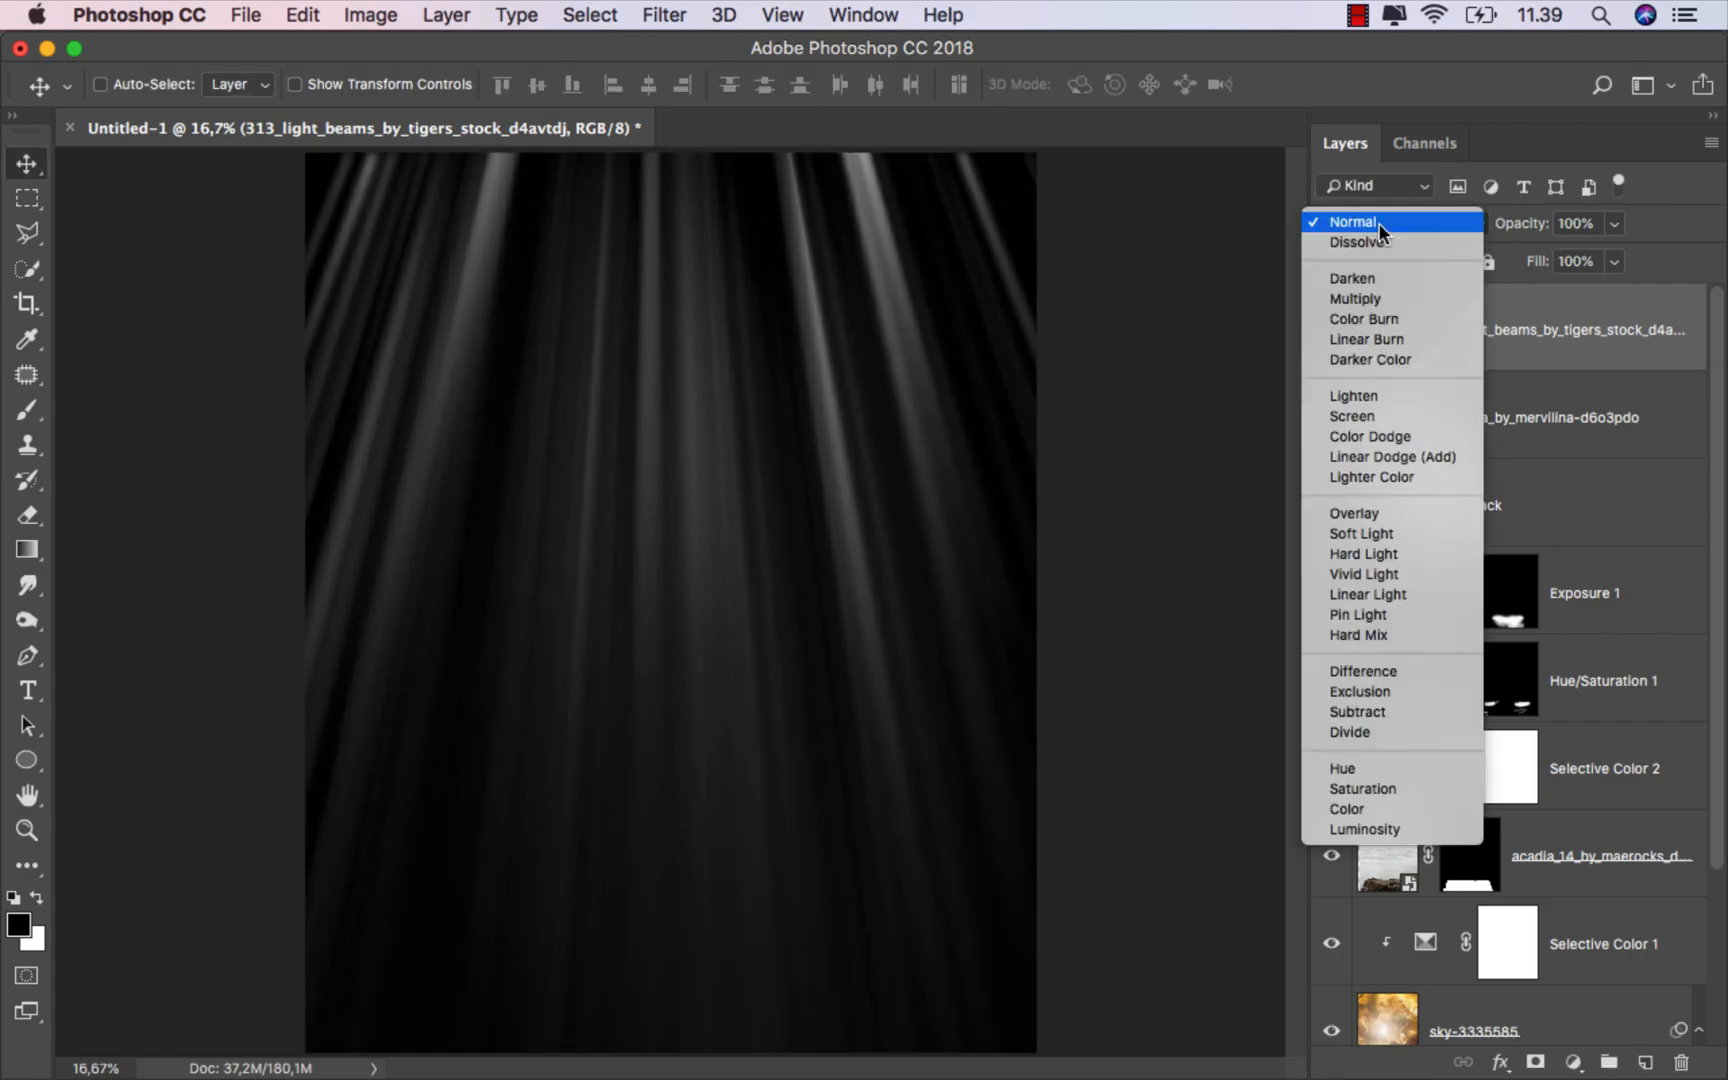
{"action": "left_click", "coordinate": [1423, 455]}
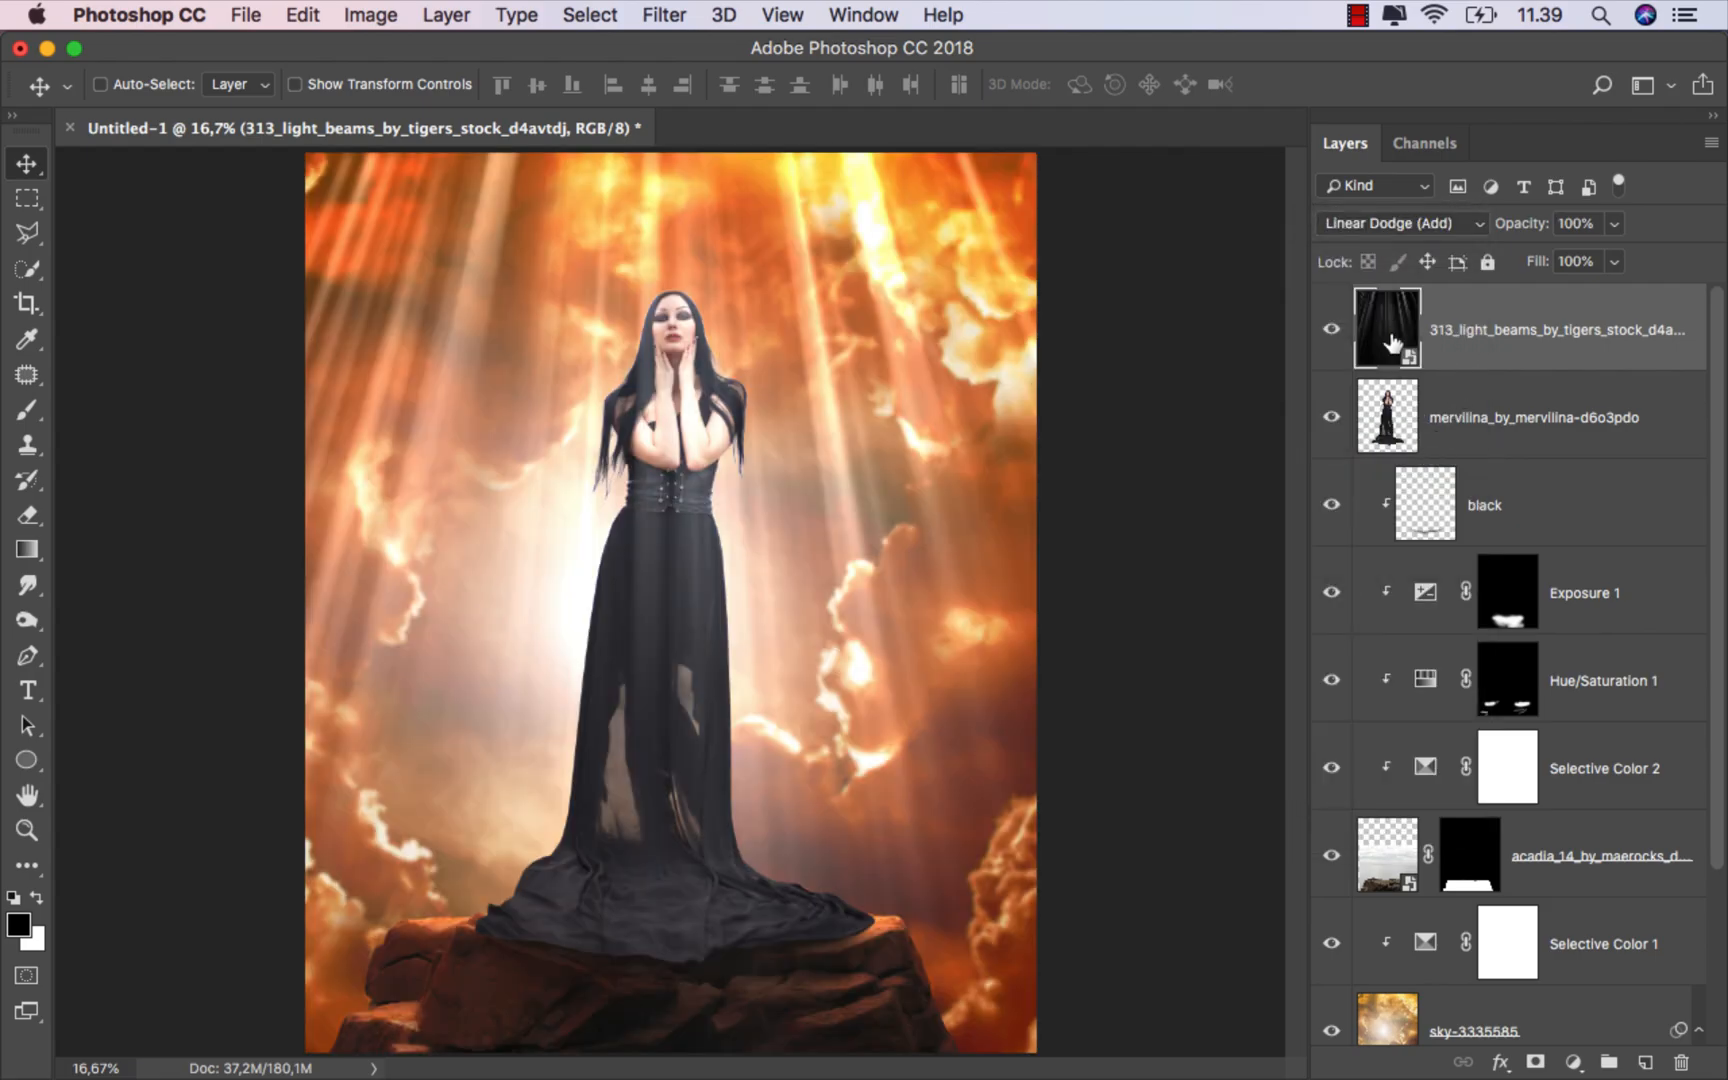
Step: Flip the light beams layer horizontally with Free Transform
{"action": "left_click", "coordinate": [1320, 330]}
{"action": "left_click", "coordinate": [1320, 330]}
{"action": "key", "text": "super+t"}
{"action": "right_click", "coordinate": [815, 455]}
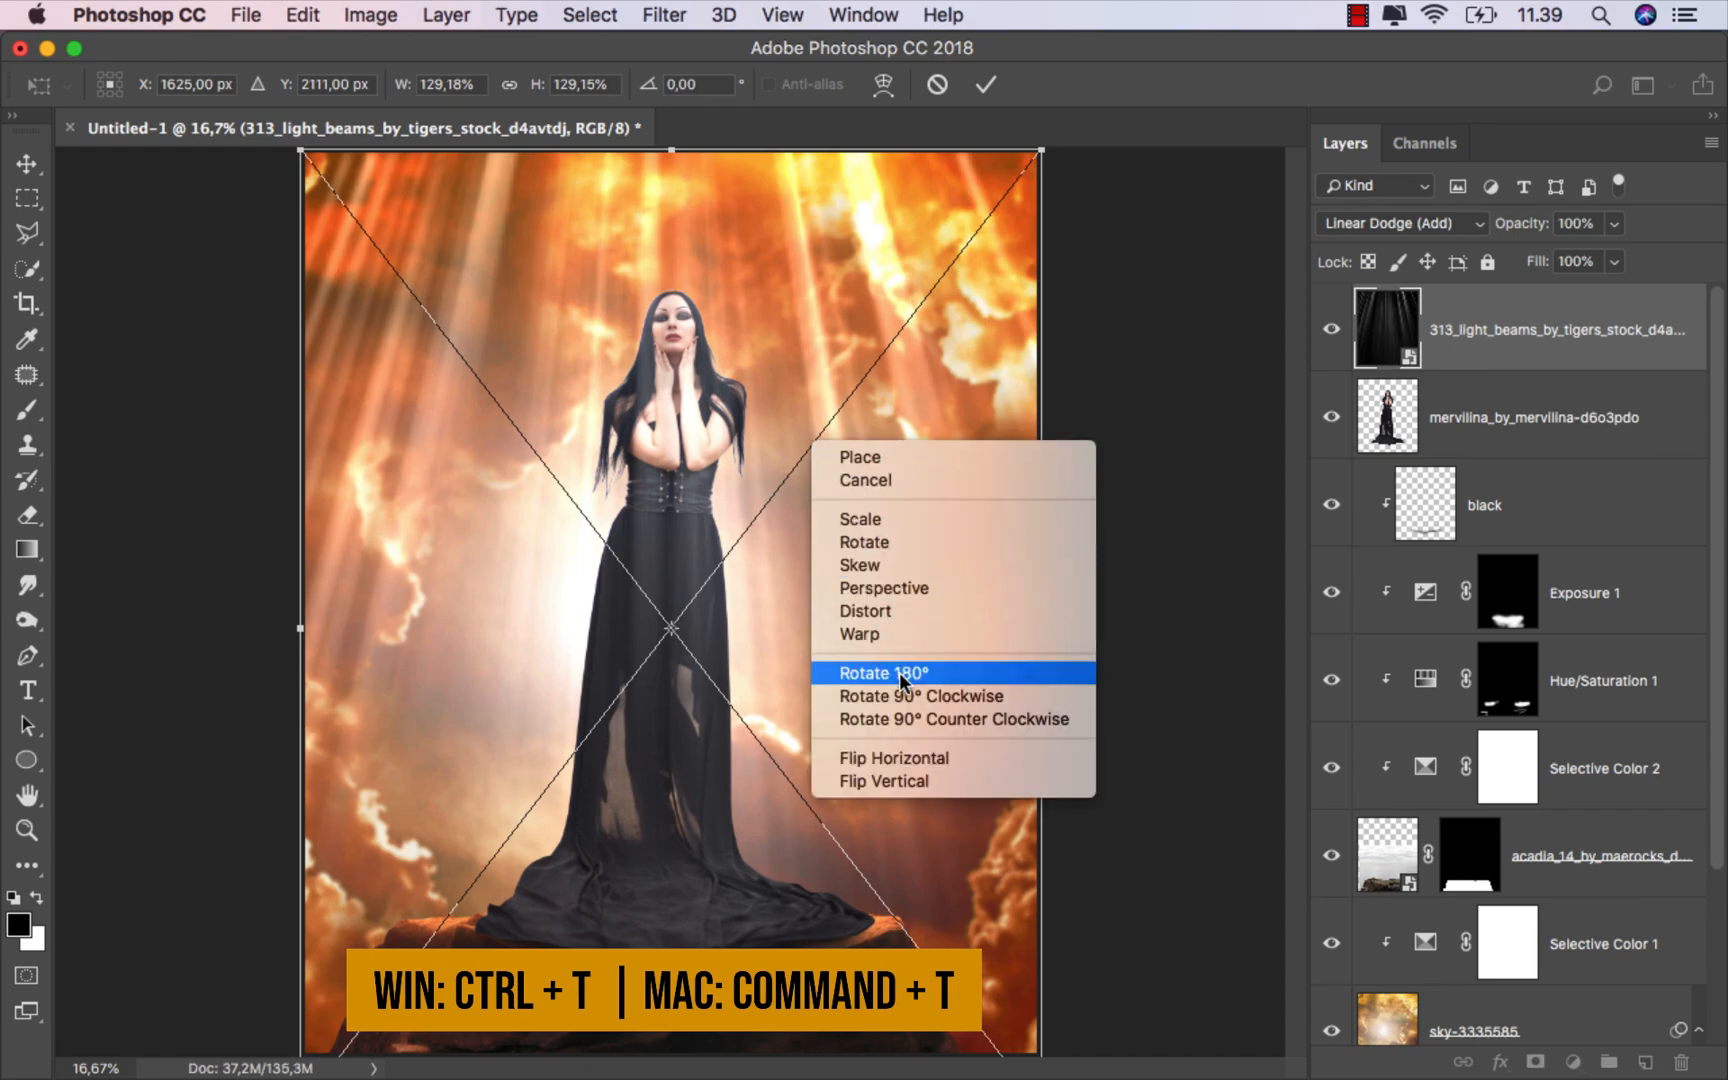
{"action": "left_click", "coordinate": [910, 757]}
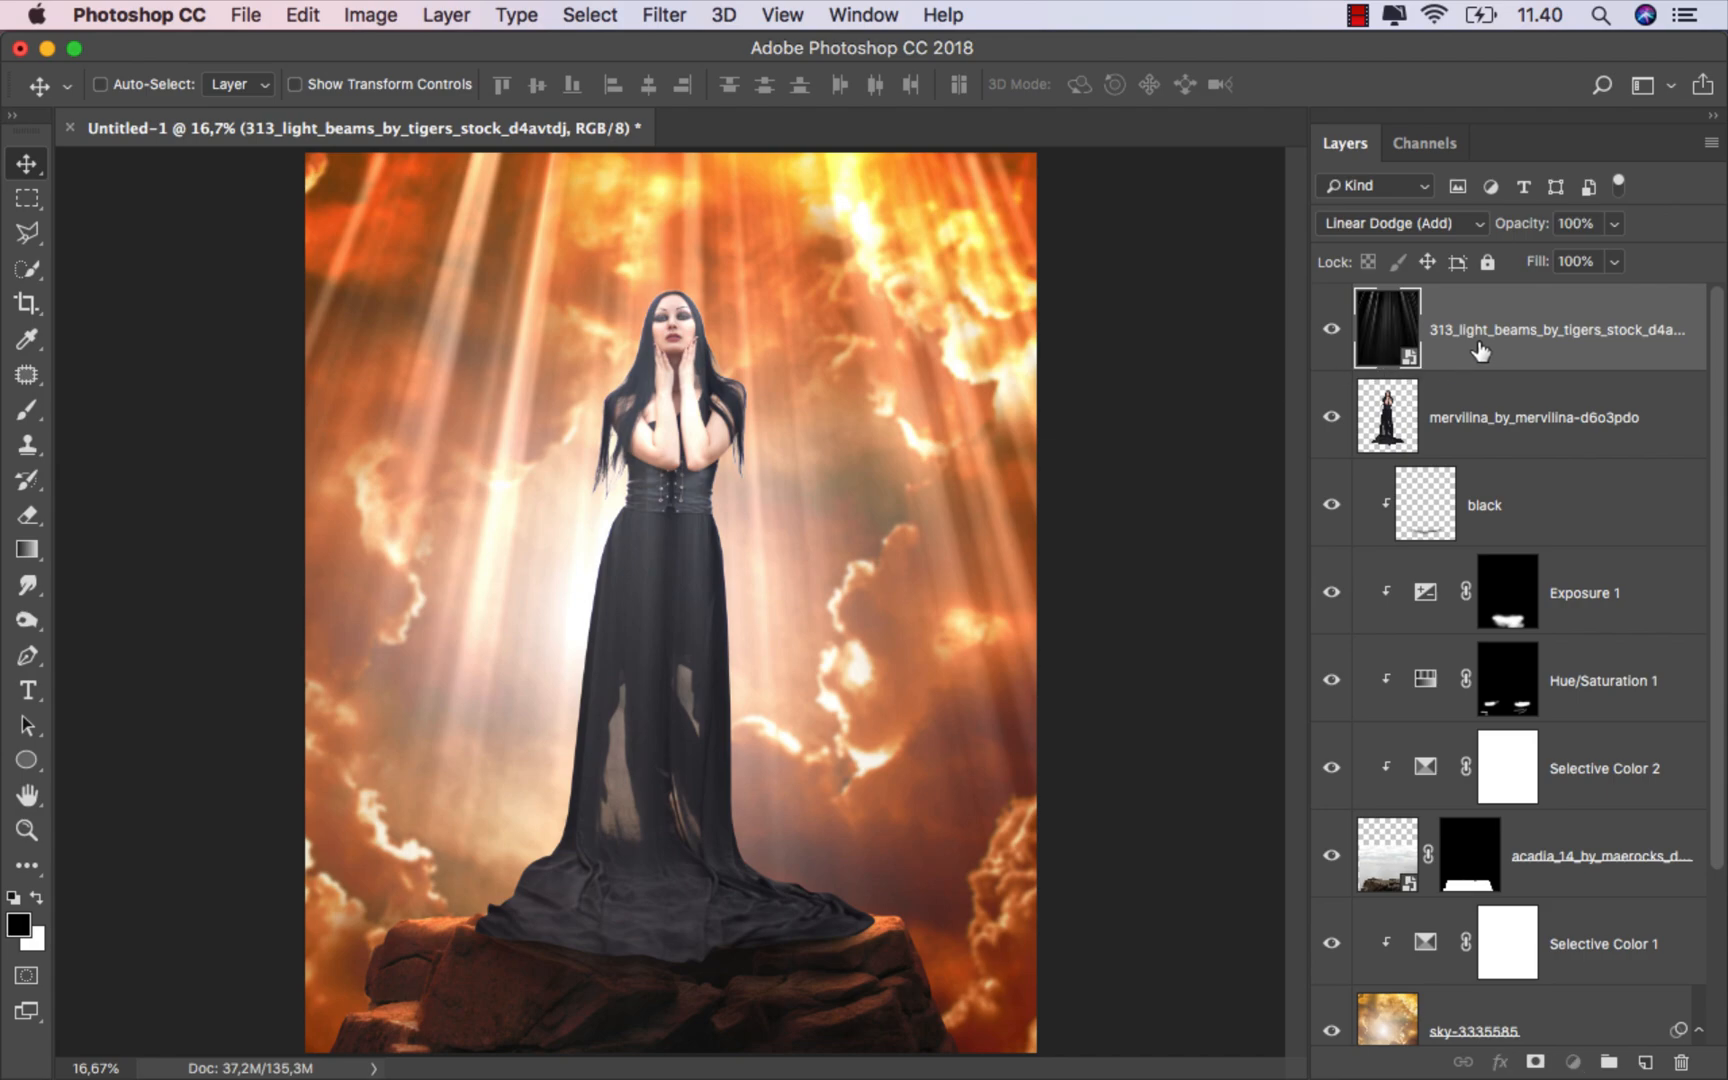
Step: Add a layer mask to the light beams and paint black on it near the upper right corner
{"action": "left_click", "coordinate": [1533, 1063]}
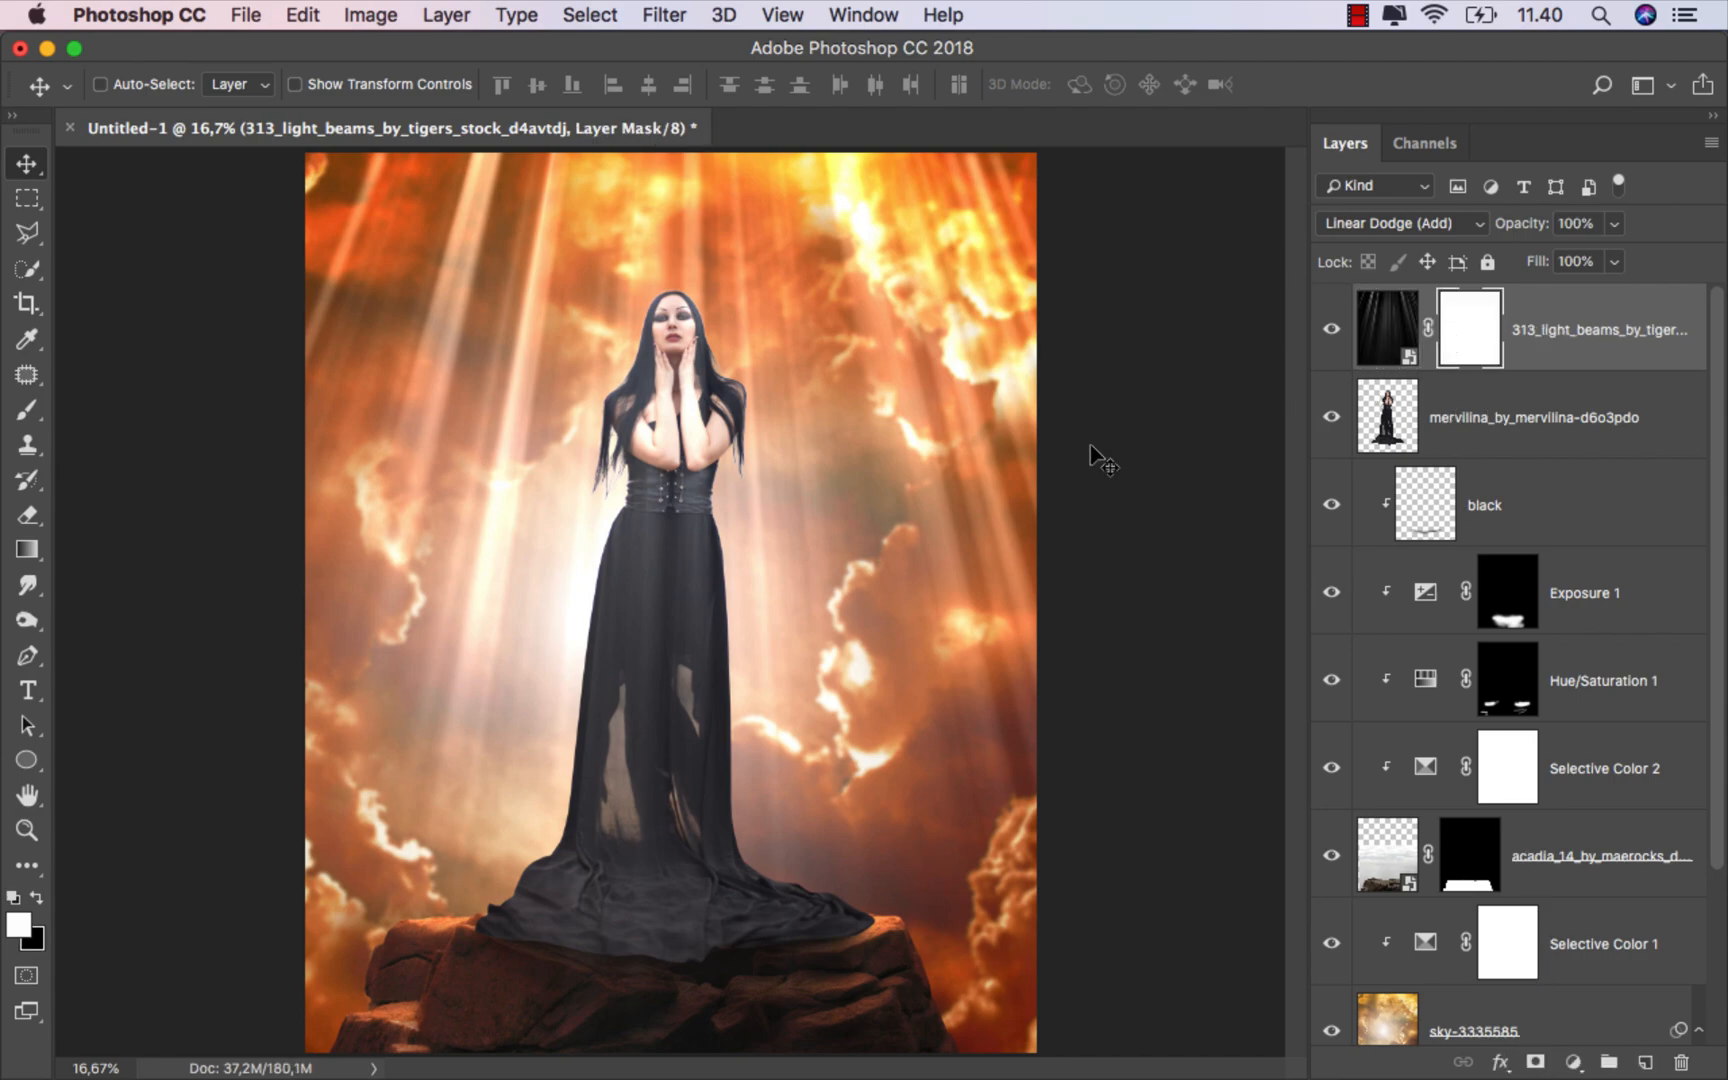
{"action": "left_click_drag", "start_coordinate": [27, 409], "coordinate": [120, 402]}
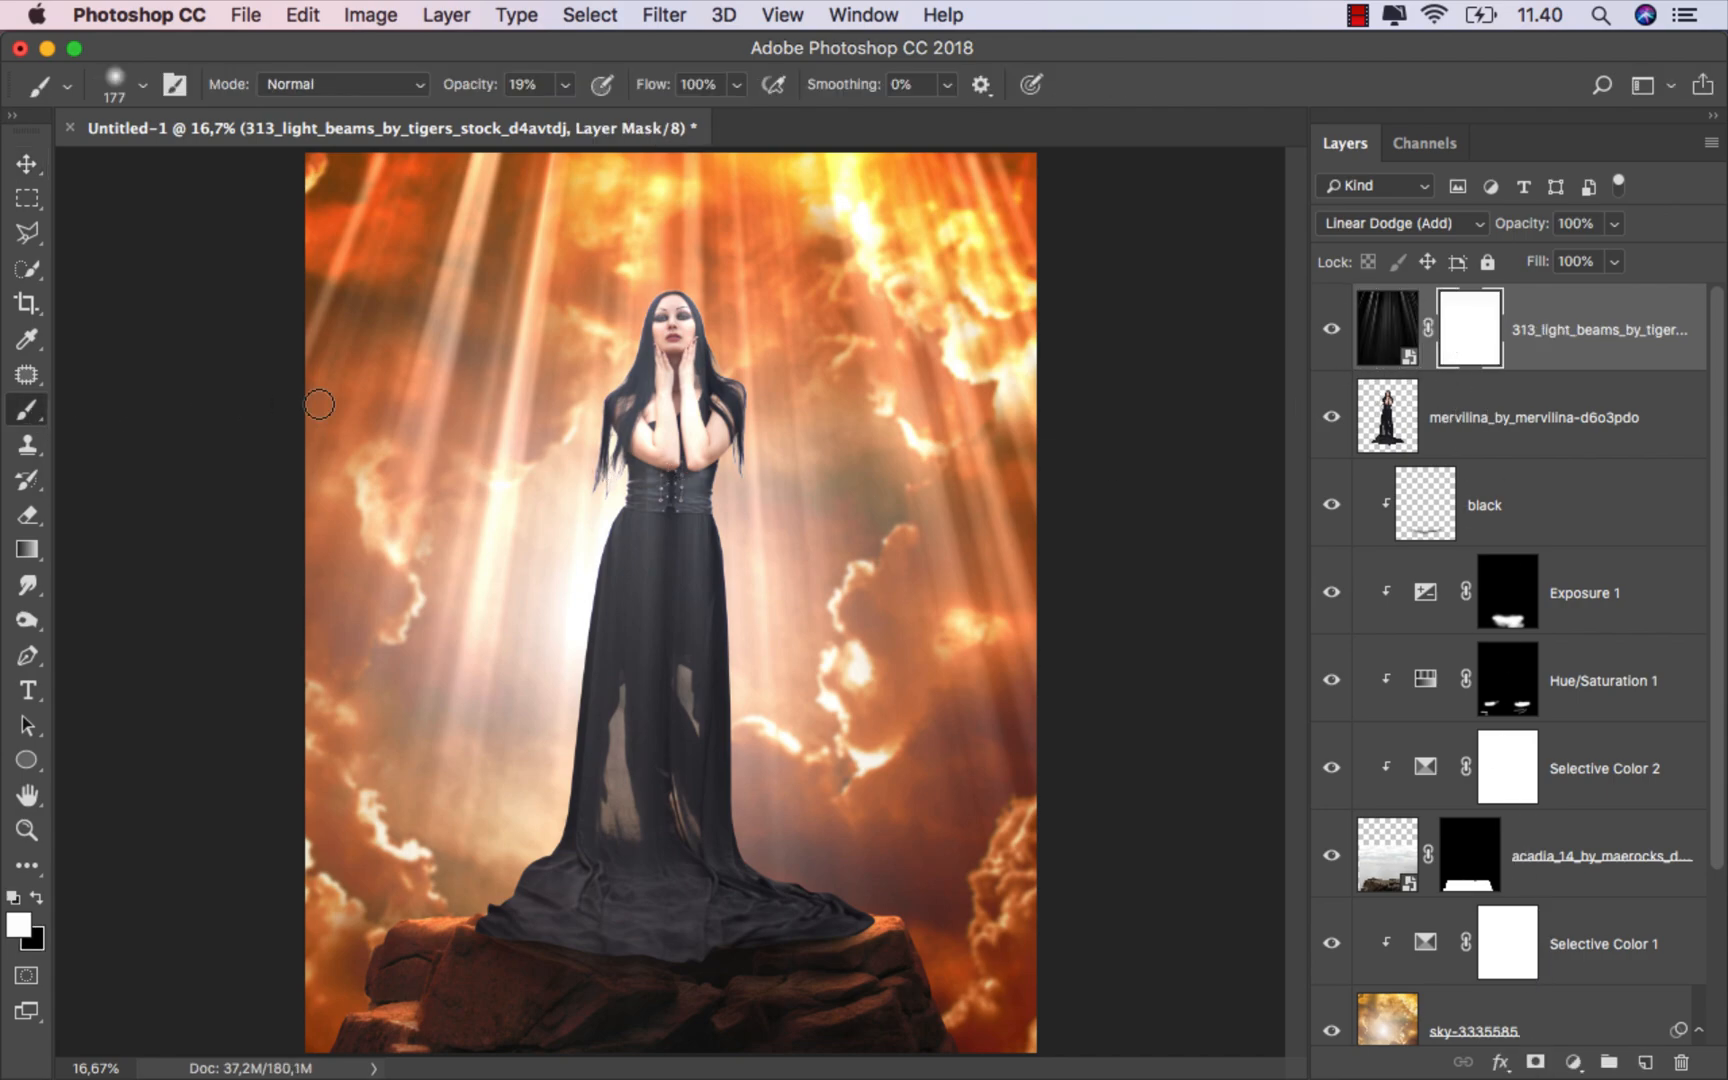
{"action": "left_click", "coordinate": [36, 898]}
{"action": "left_click_drag", "start_coordinate": [937, 200], "coordinate": [950, 200]}
{"action": "mouse_move", "coordinate": [844, 172]}
{"action": "left_mouse_down"}
{"action": "mouse_move", "coordinate": [867, 243]}
{"action": "mouse_move", "coordinate": [832, 172]}
{"action": "mouse_move", "coordinate": [856, 227]}
{"action": "mouse_move", "coordinate": [949, 351]}
{"action": "left_mouse_up"}
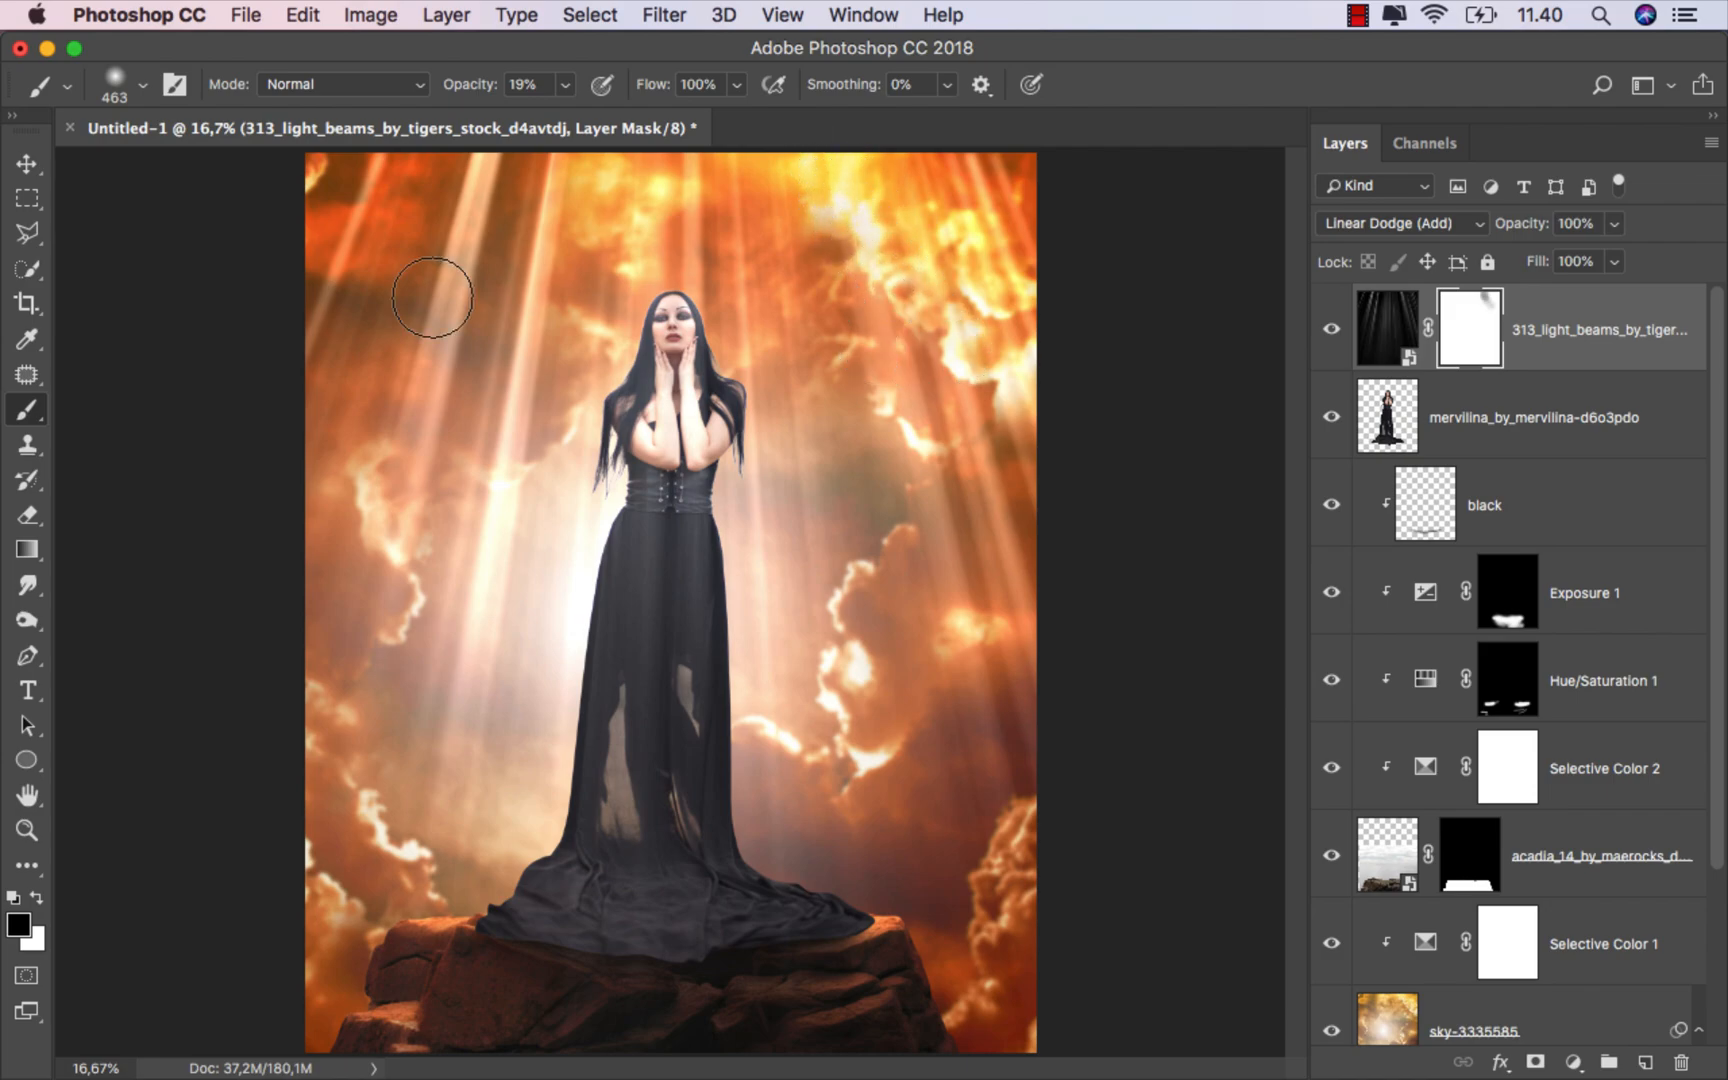
{"action": "left_click", "coordinate": [27, 163]}
{"action": "key", "text": "super+0"}
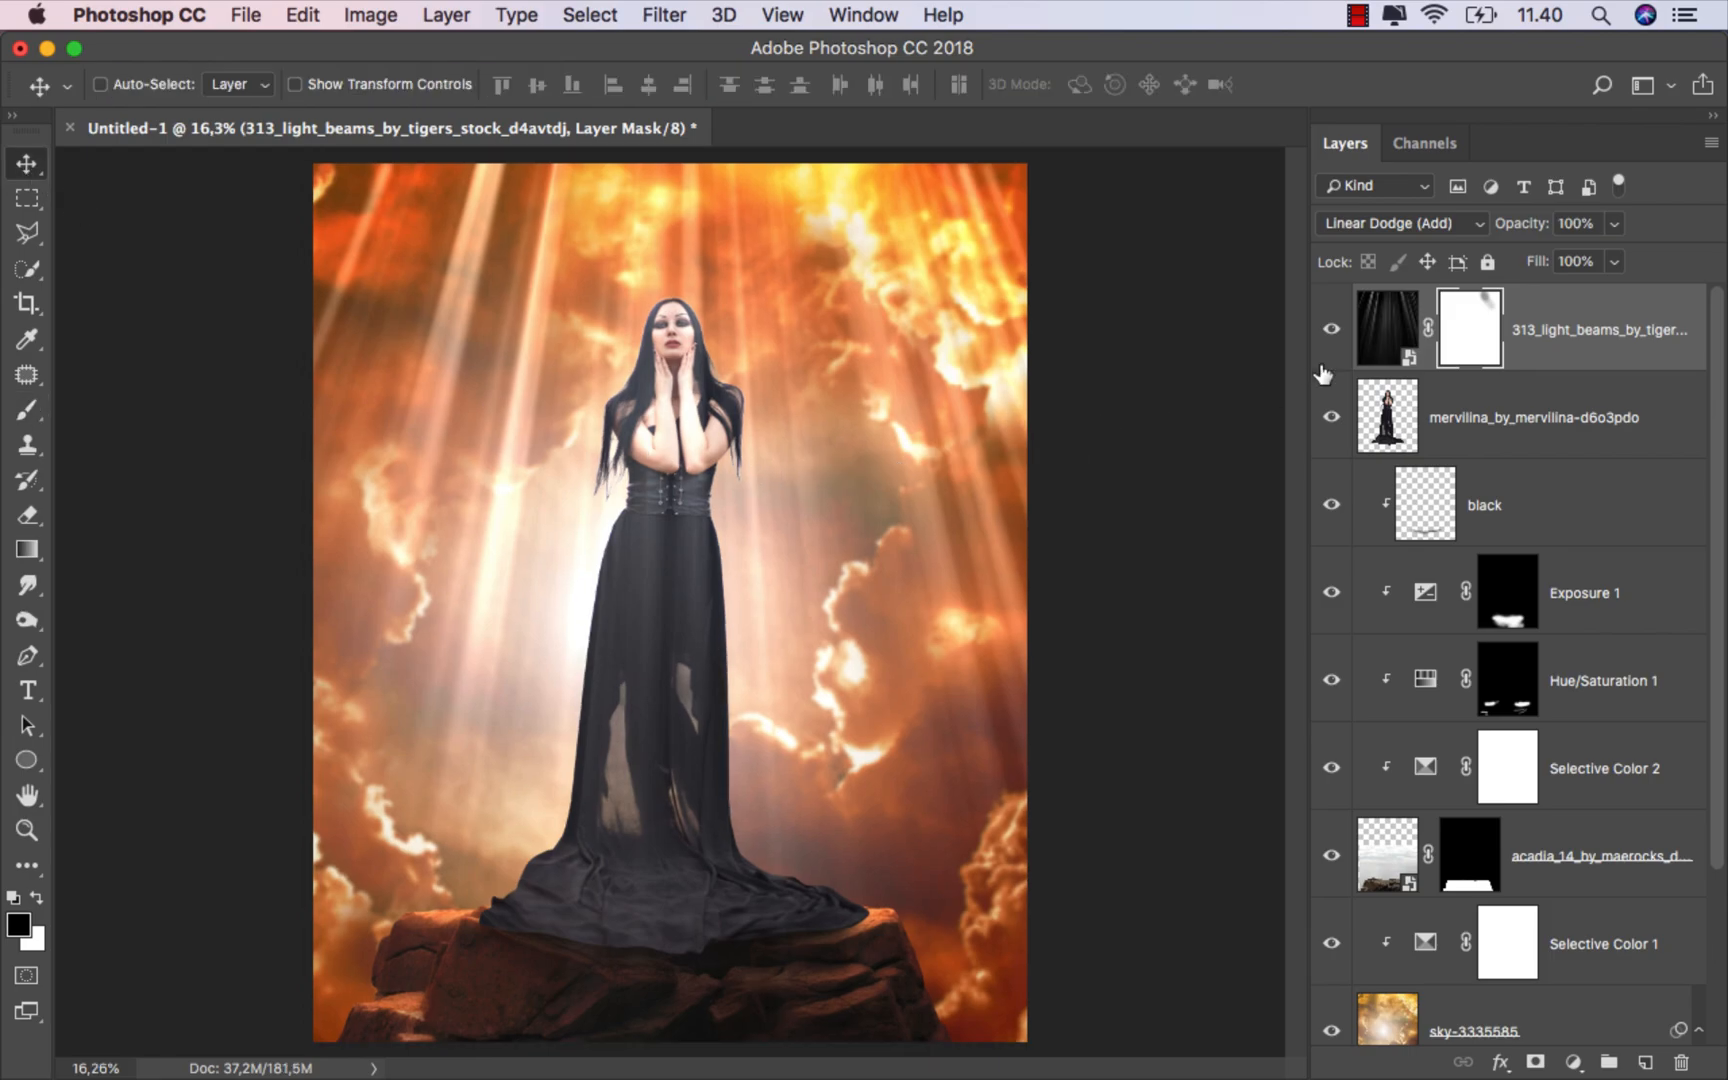
Step: Move the light beams layer down beneath the rocks layer, above Selective Color 1, and compare it on and off
{"action": "left_click_drag", "start_coordinate": [1508, 345], "coordinate": [1536, 446]}
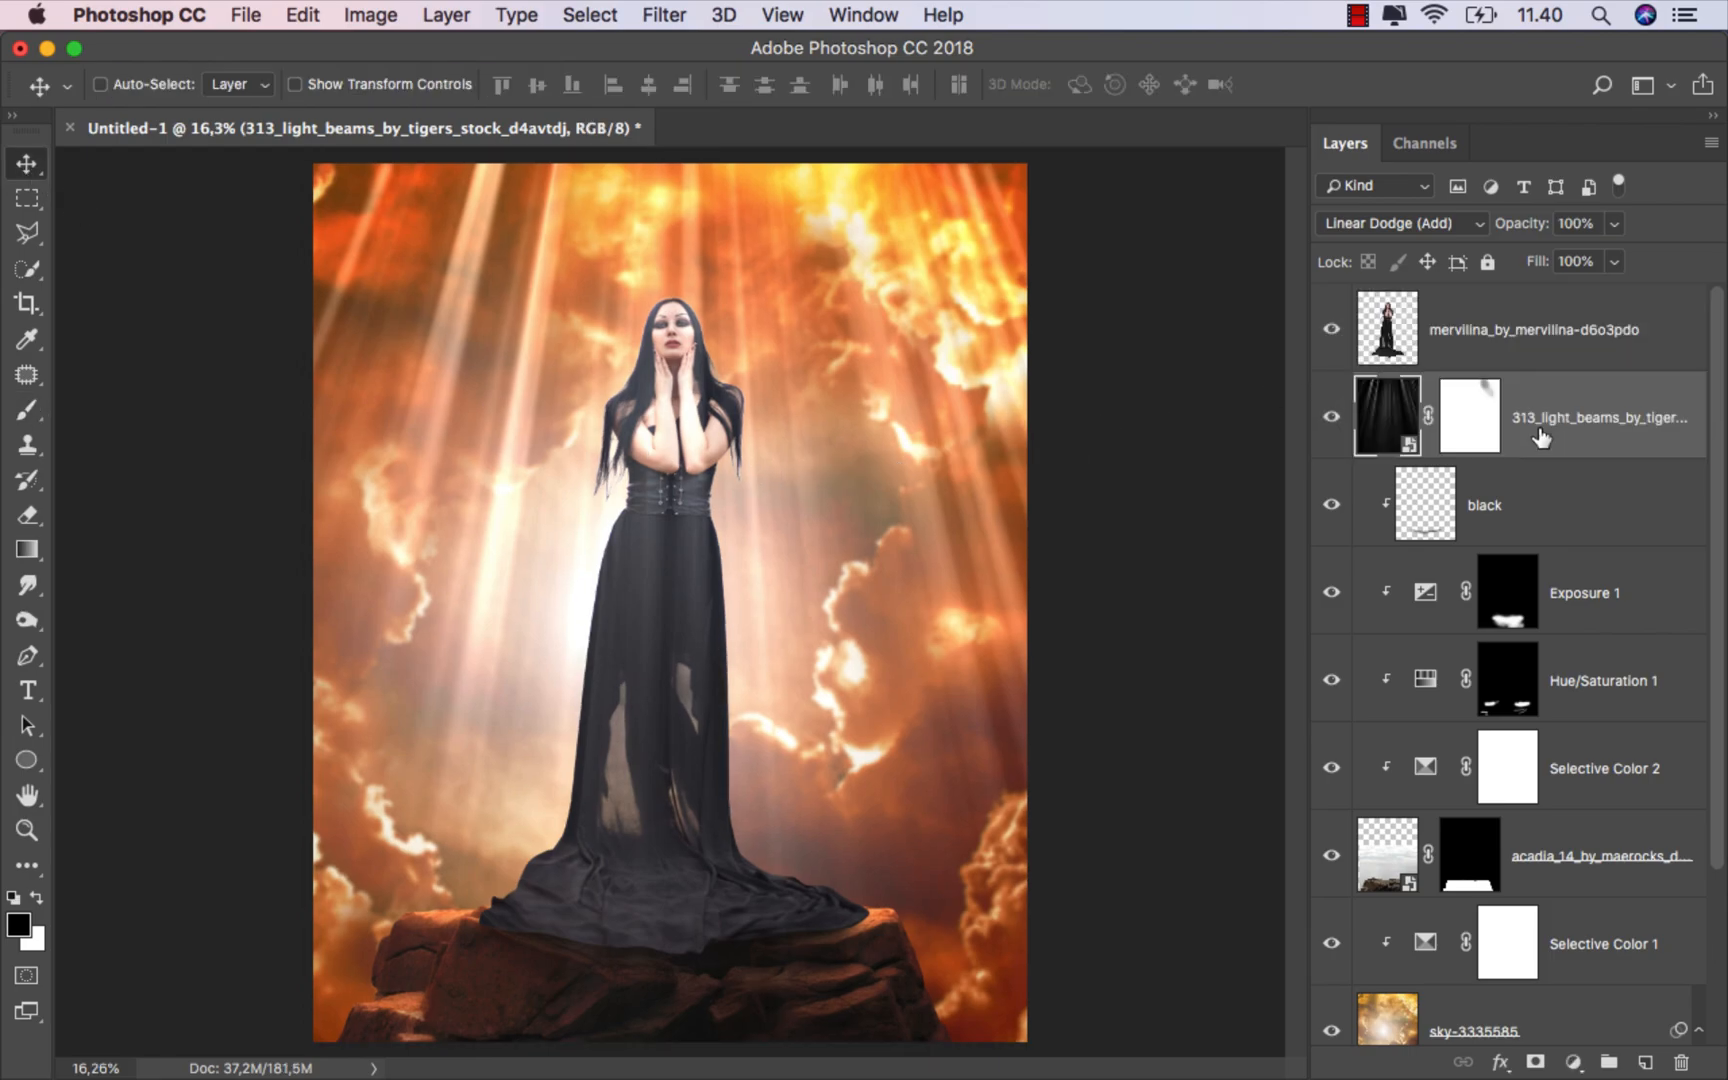
{"action": "left_click", "coordinate": [1332, 414]}
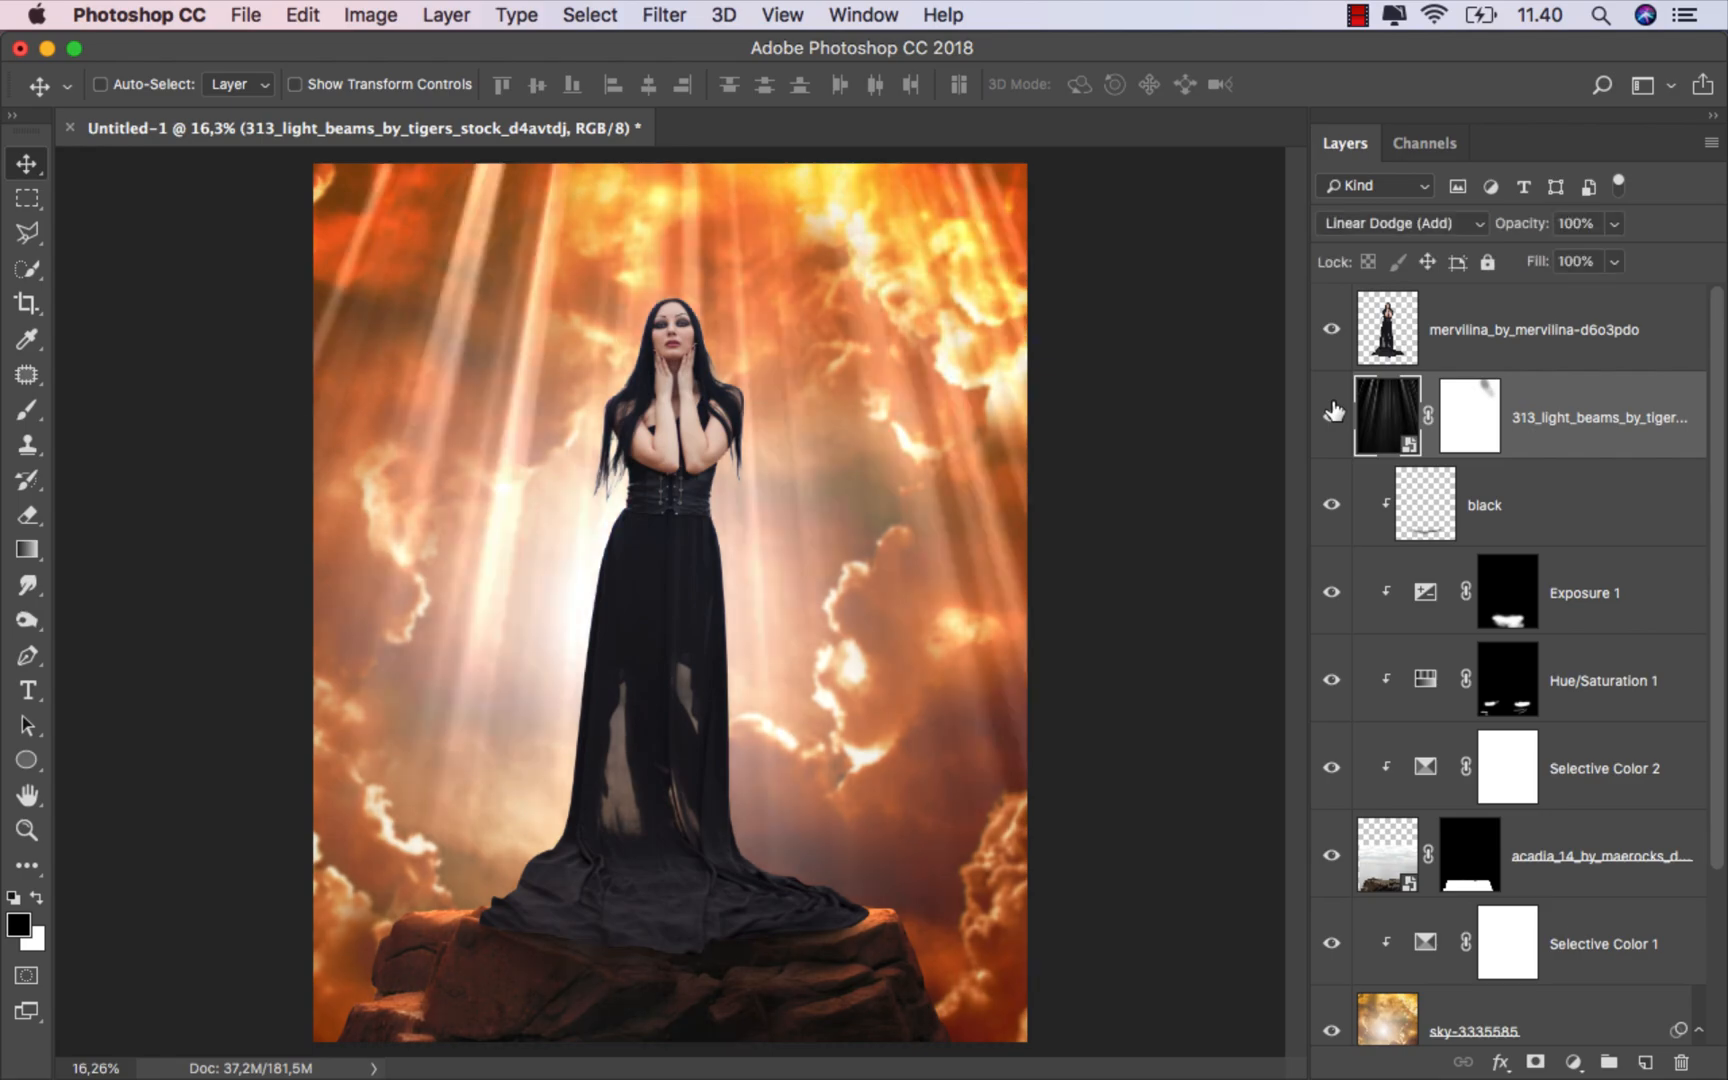
{"action": "left_click_drag", "start_coordinate": [1537, 441], "coordinate": [1510, 893]}
{"action": "left_click", "coordinate": [1333, 852]}
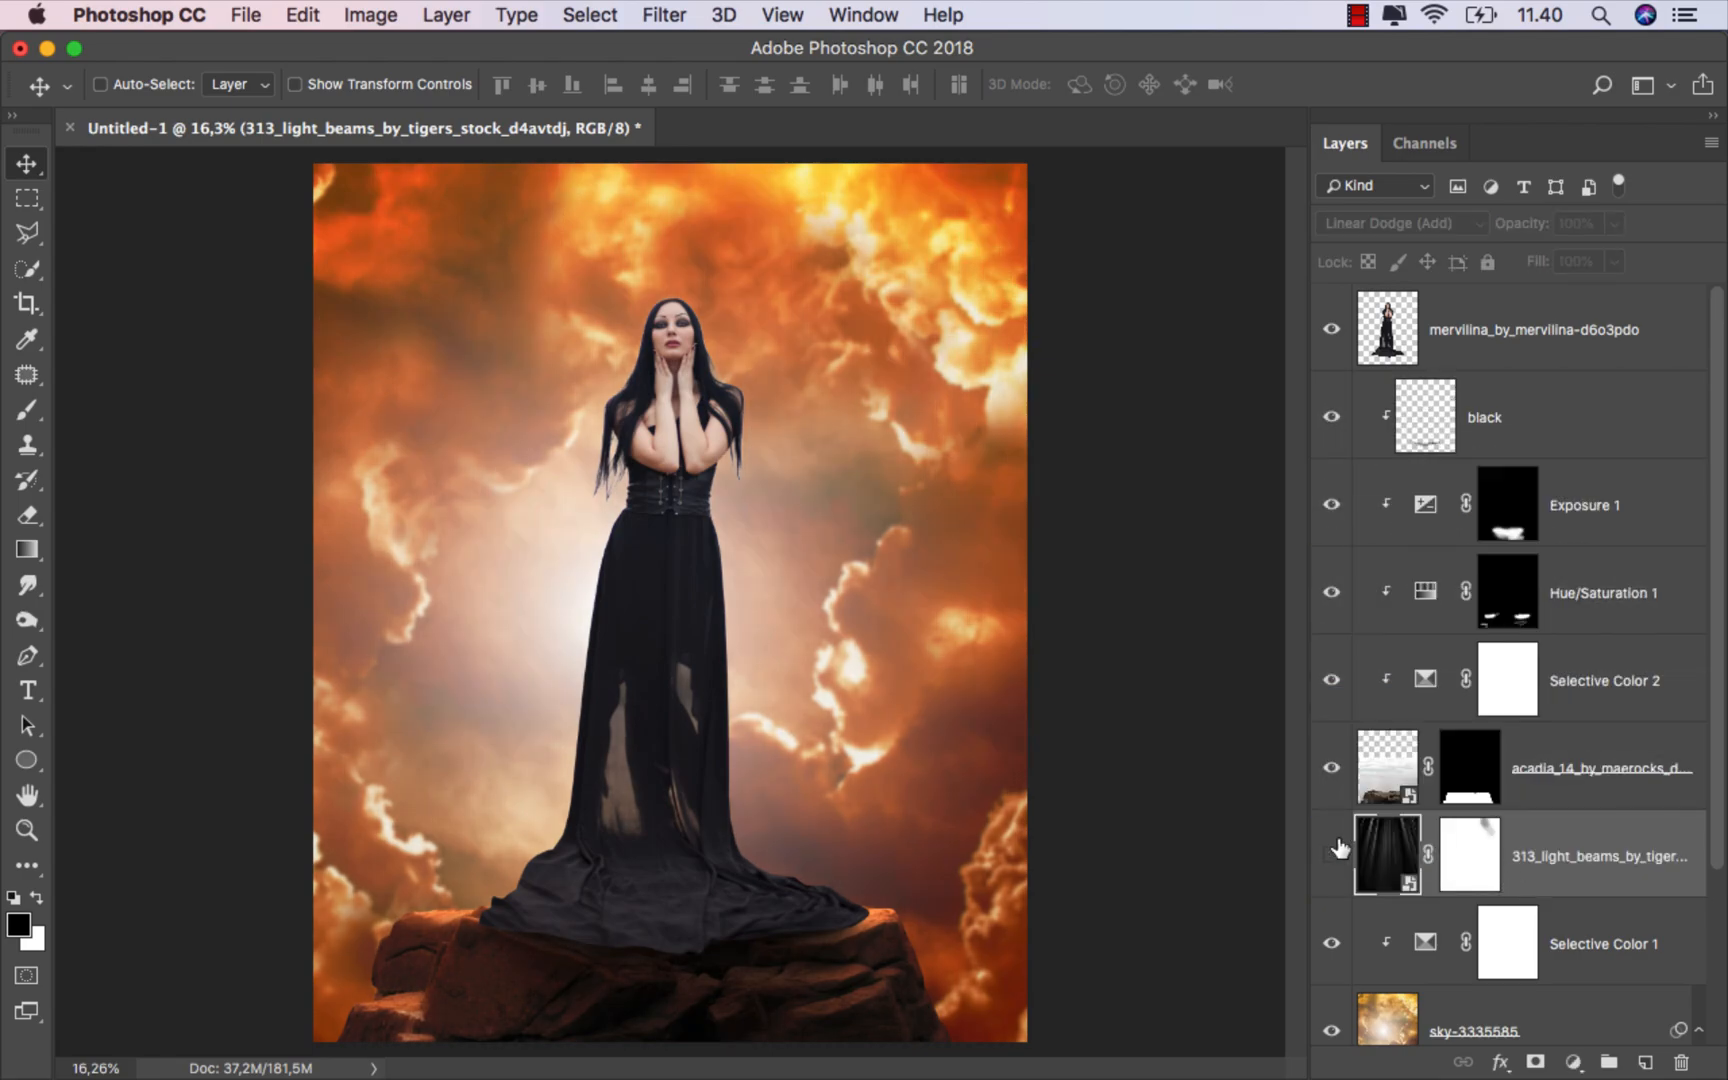
{"action": "left_click", "coordinate": [1333, 852]}
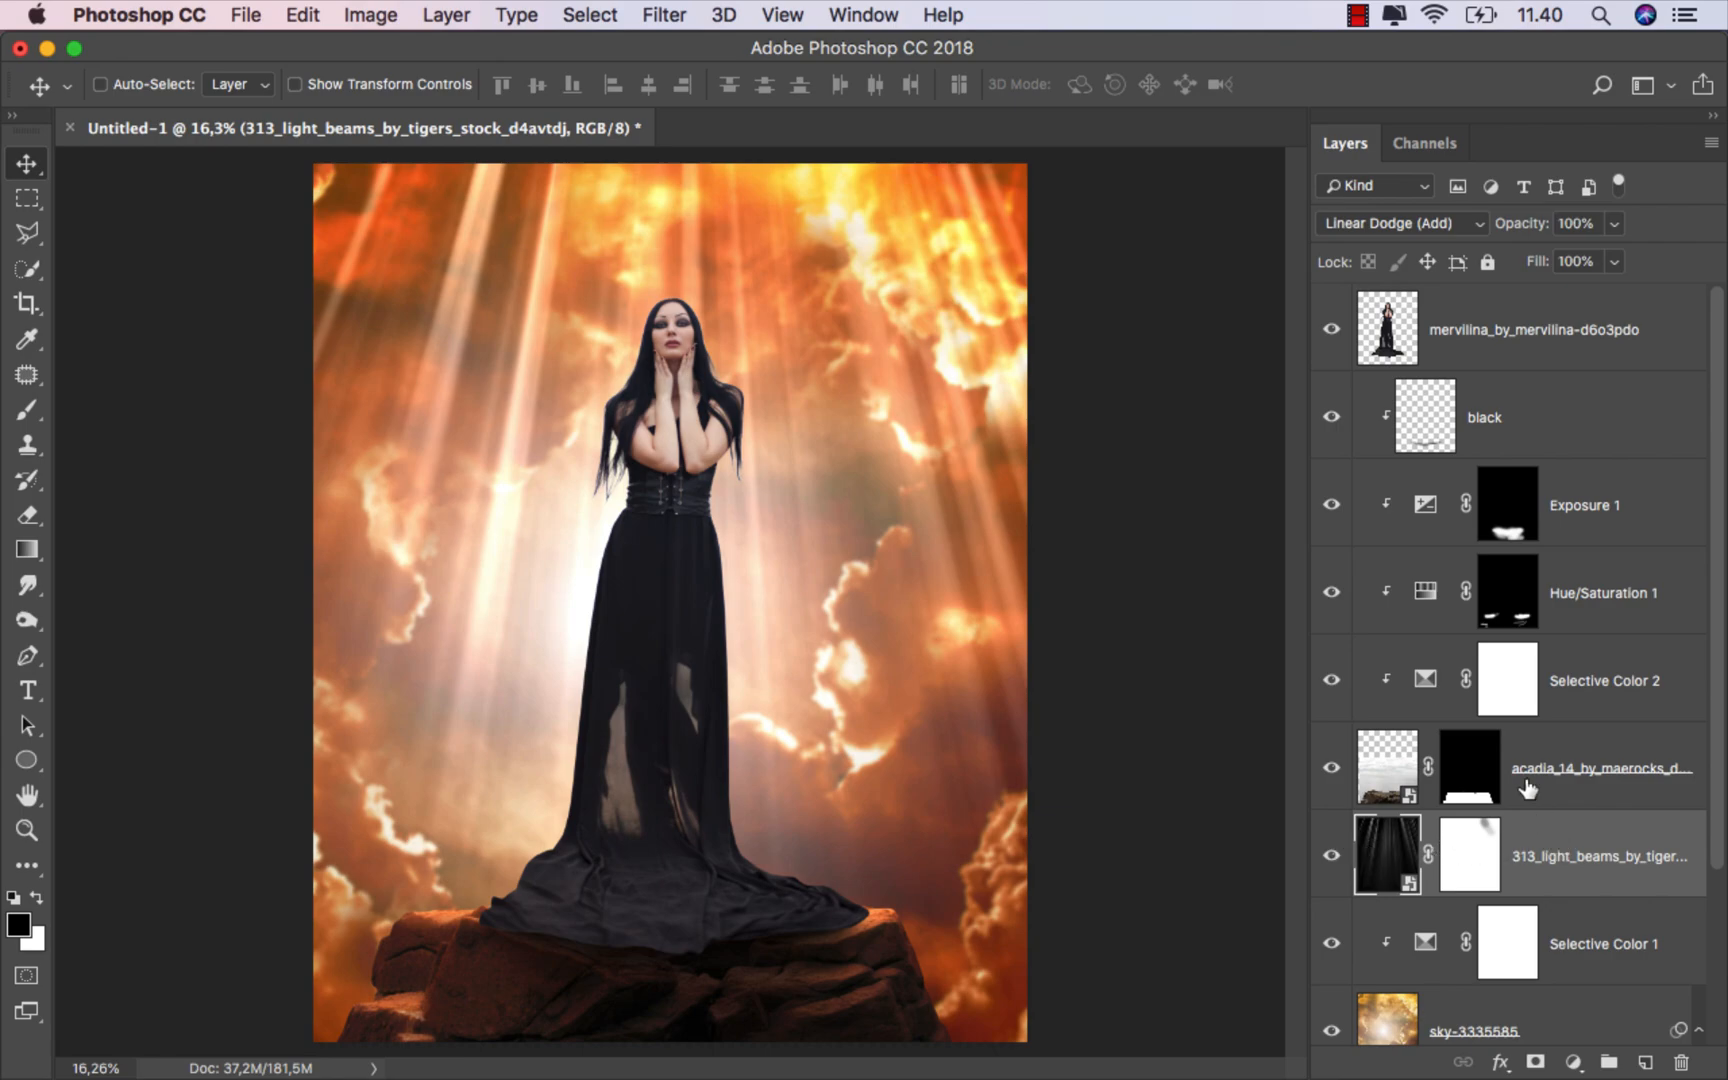
Step: Add a Hue/Saturation adjustment clipped to the model layer and set the Blues saturation to -100
{"action": "left_click", "coordinate": [1480, 318]}
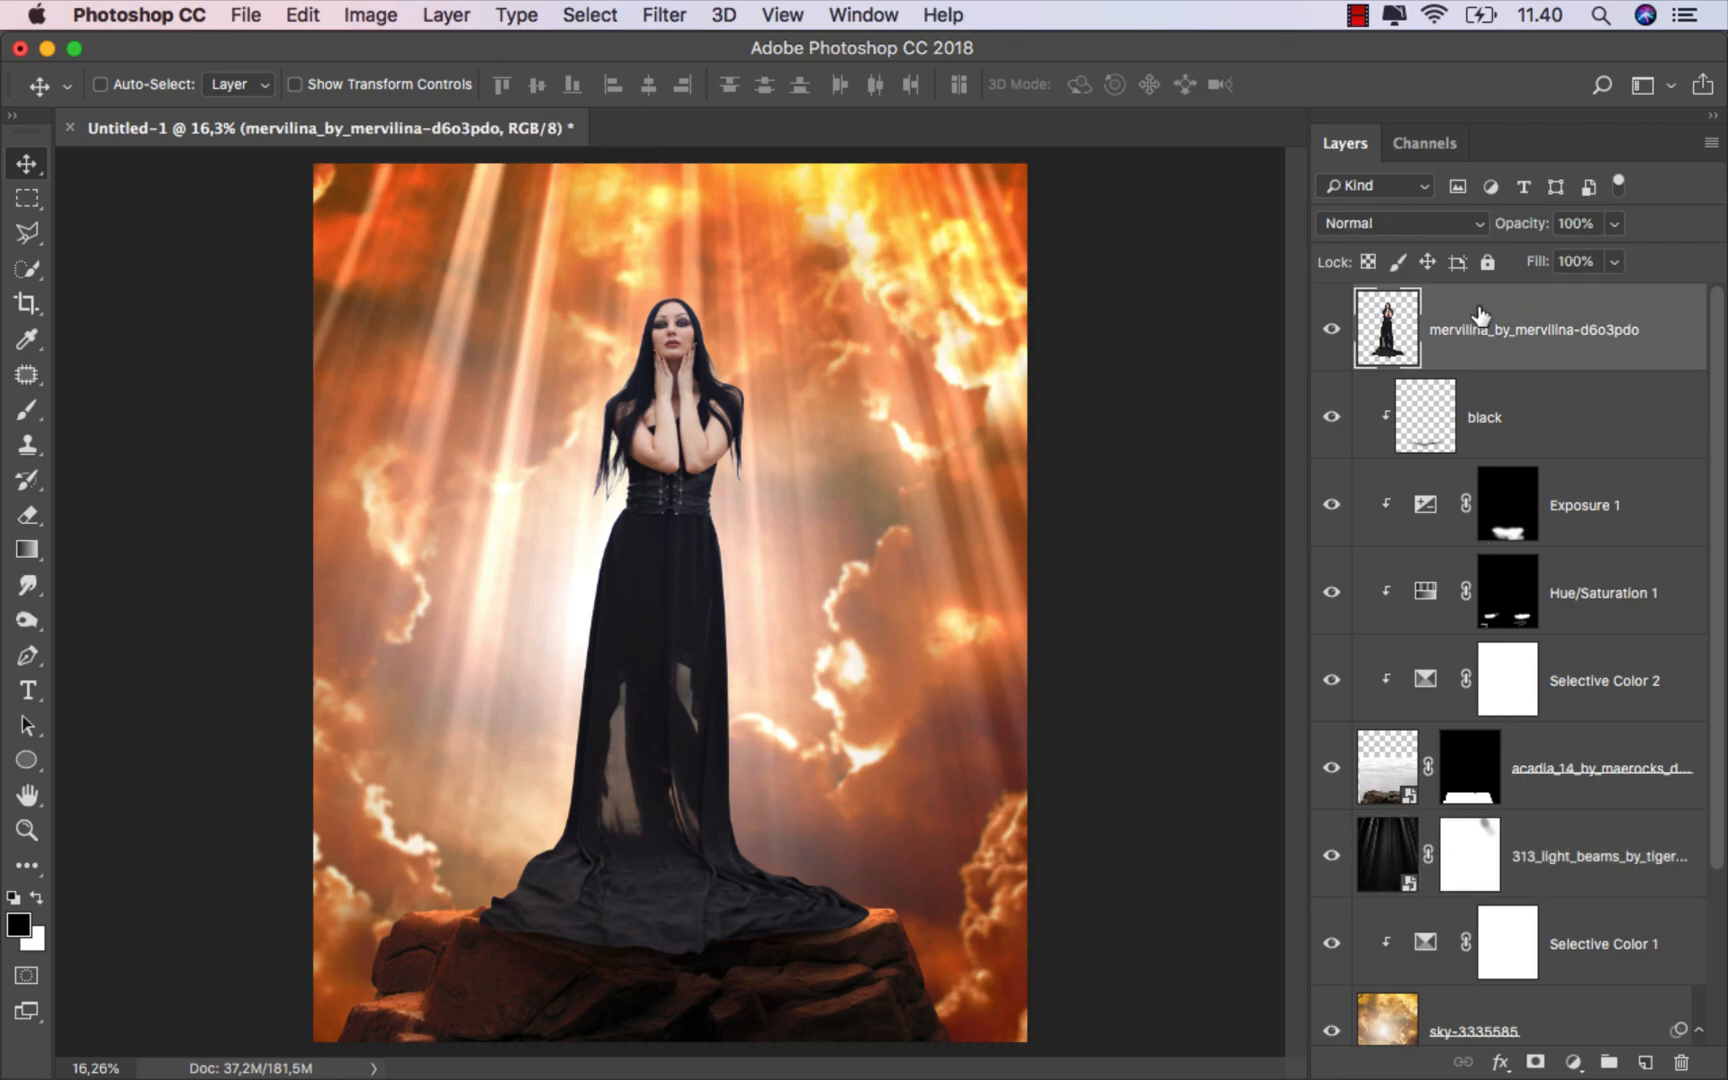
{"action": "left_click", "coordinate": [1557, 1052]}
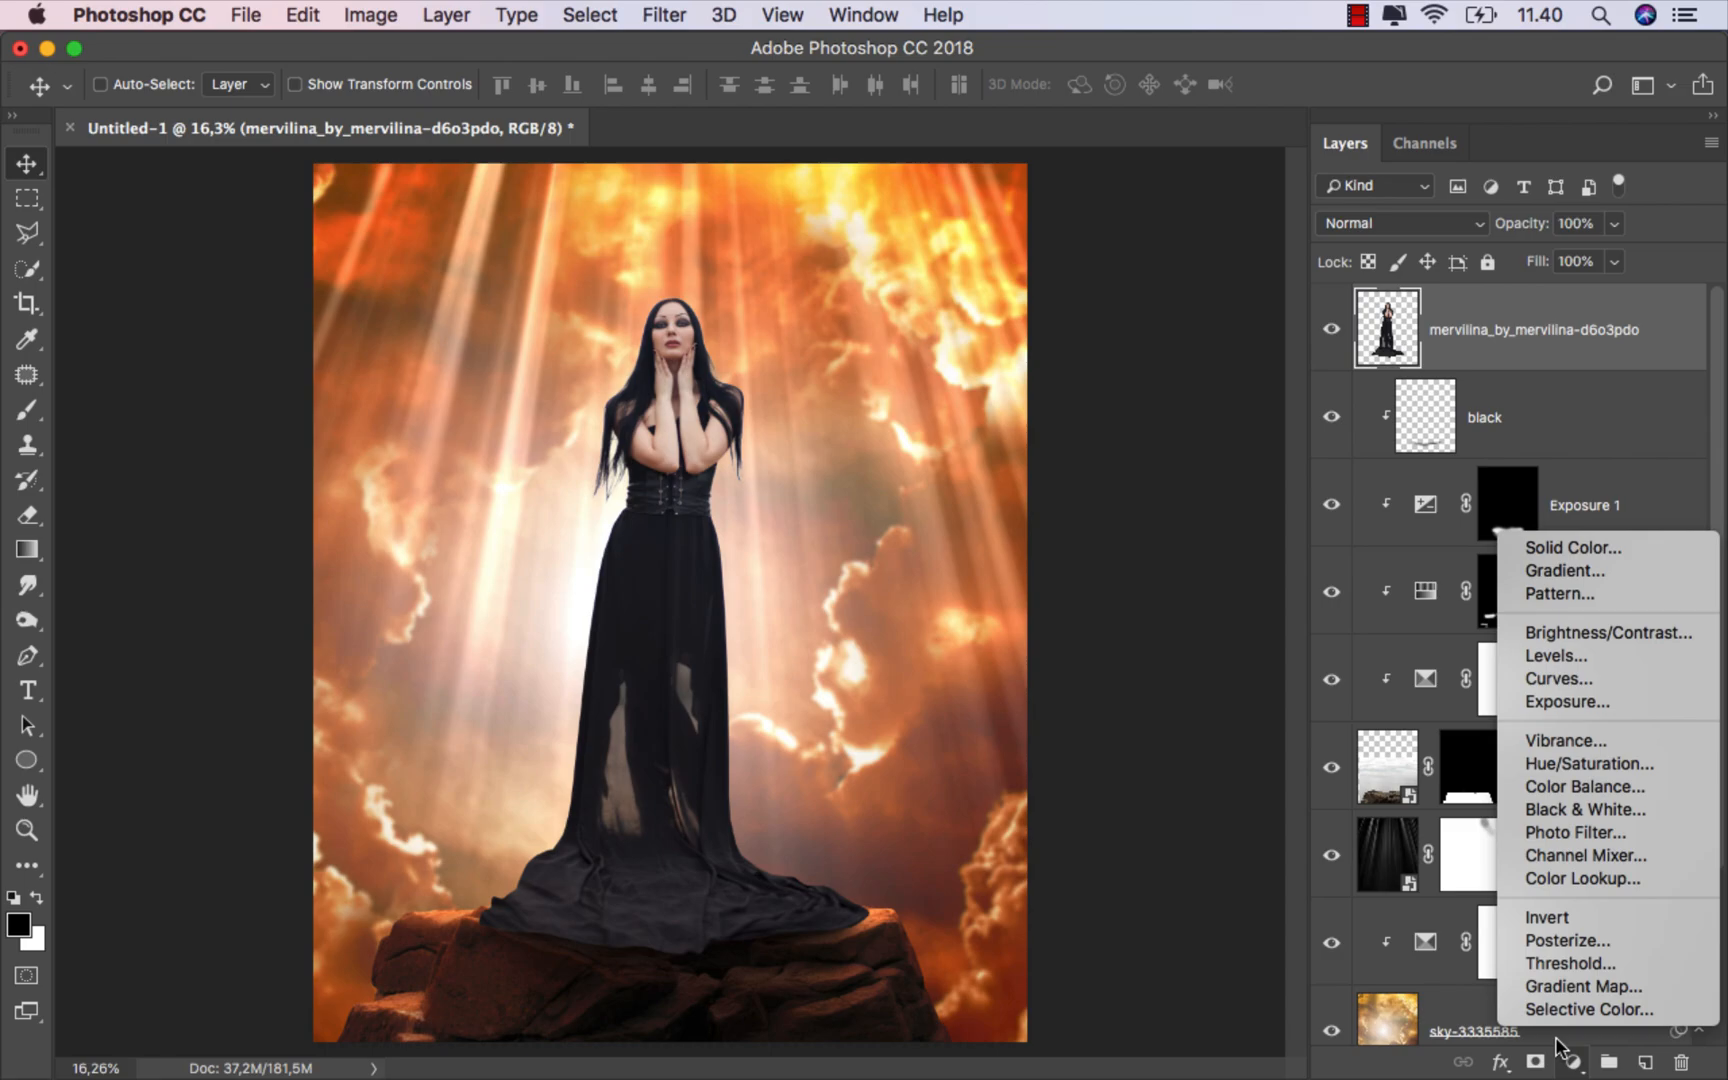
{"action": "left_click", "coordinate": [1570, 761]}
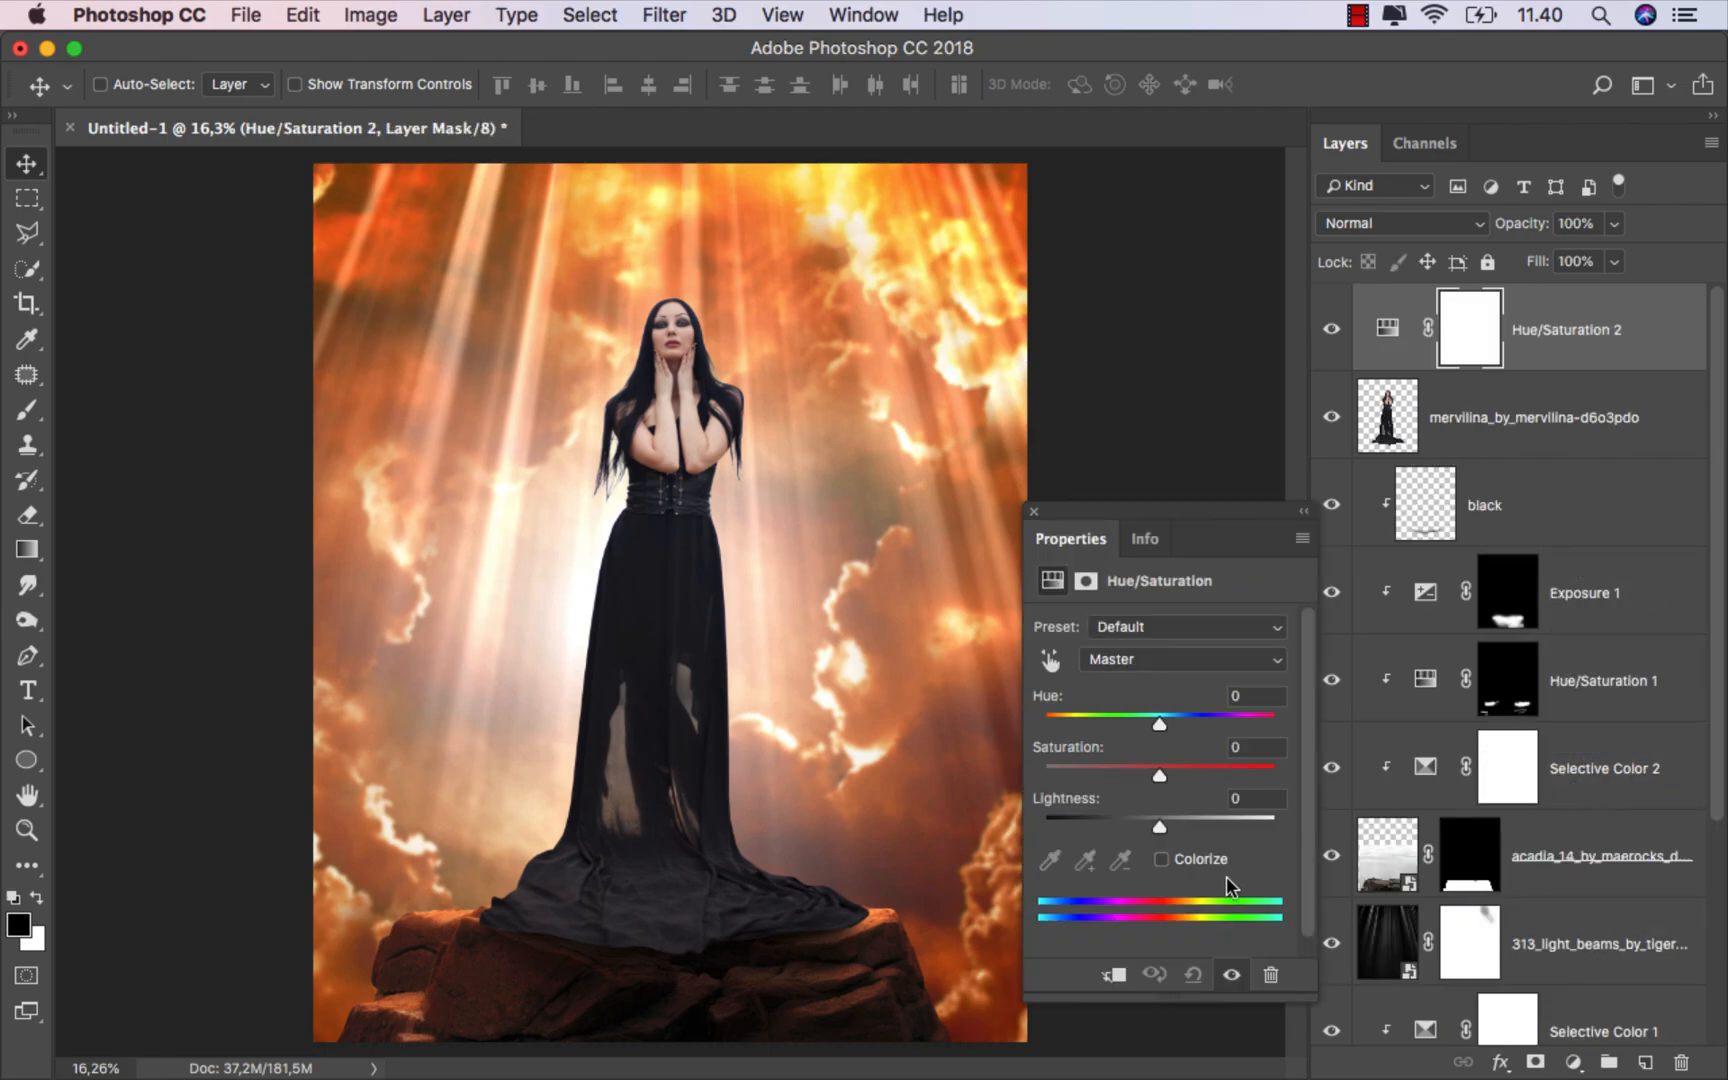
{"action": "left_click", "coordinate": [1112, 975]}
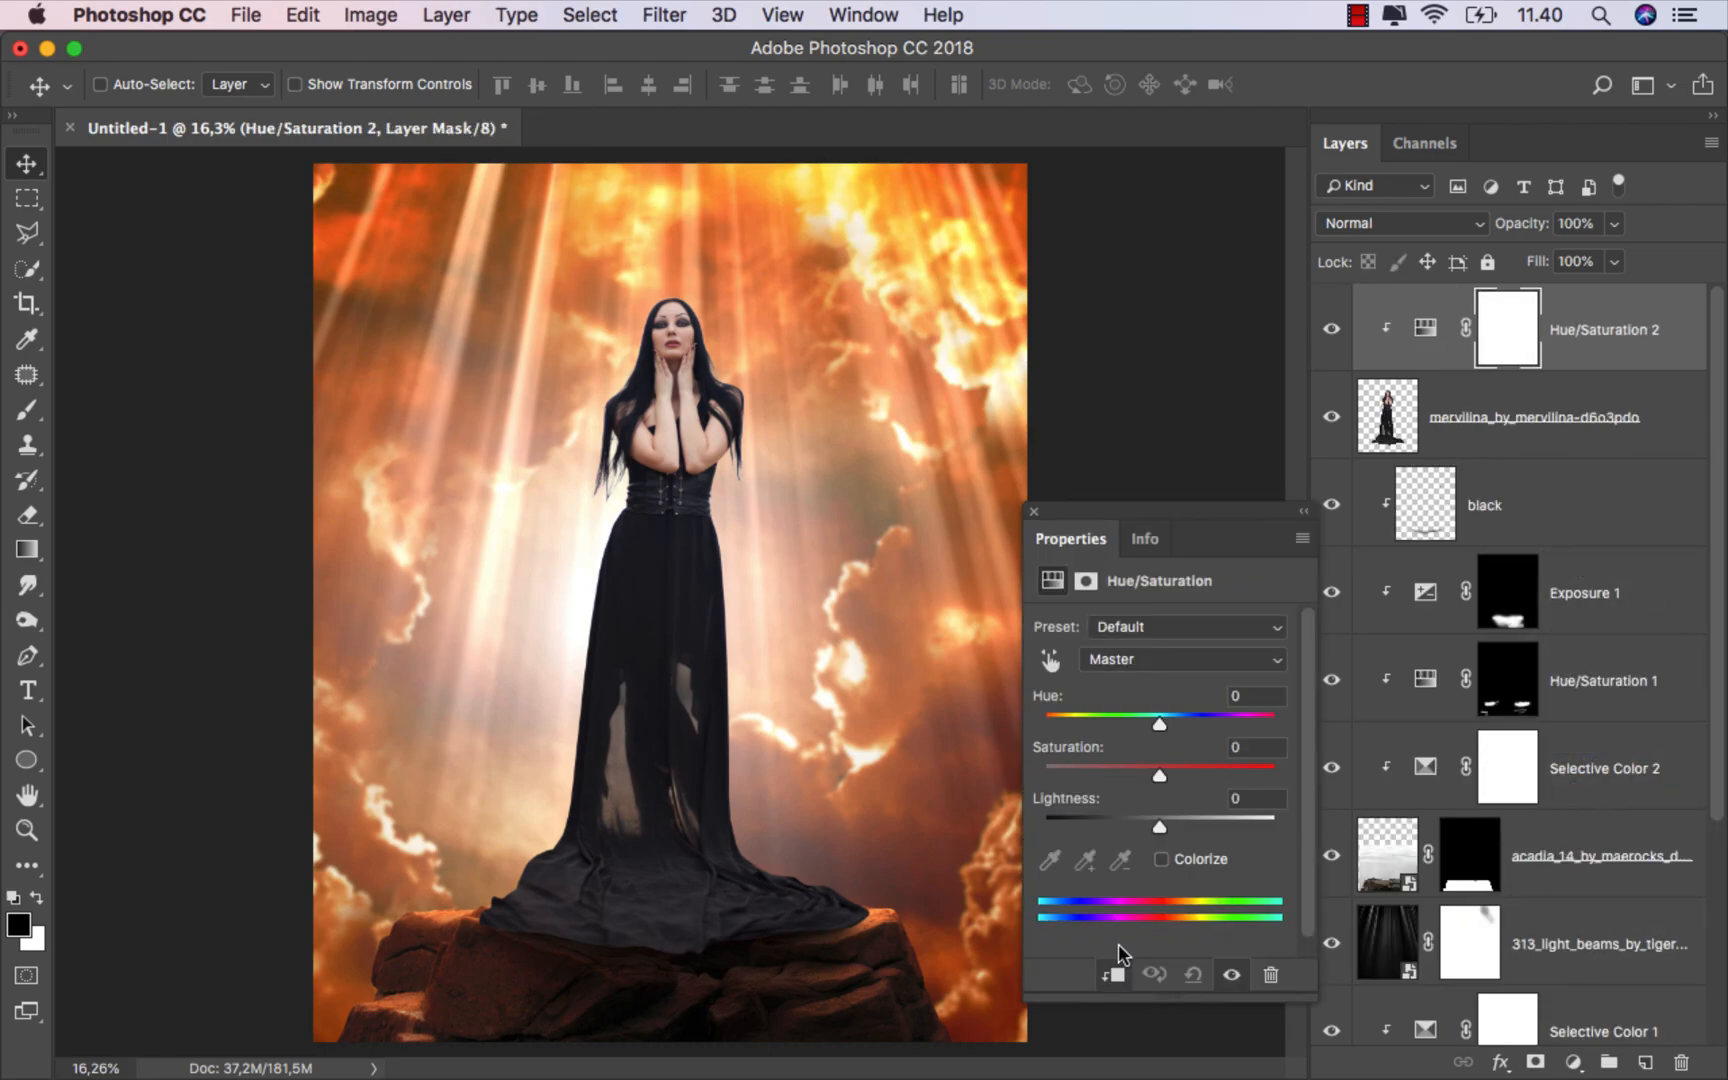
{"action": "left_click", "coordinate": [1148, 662]}
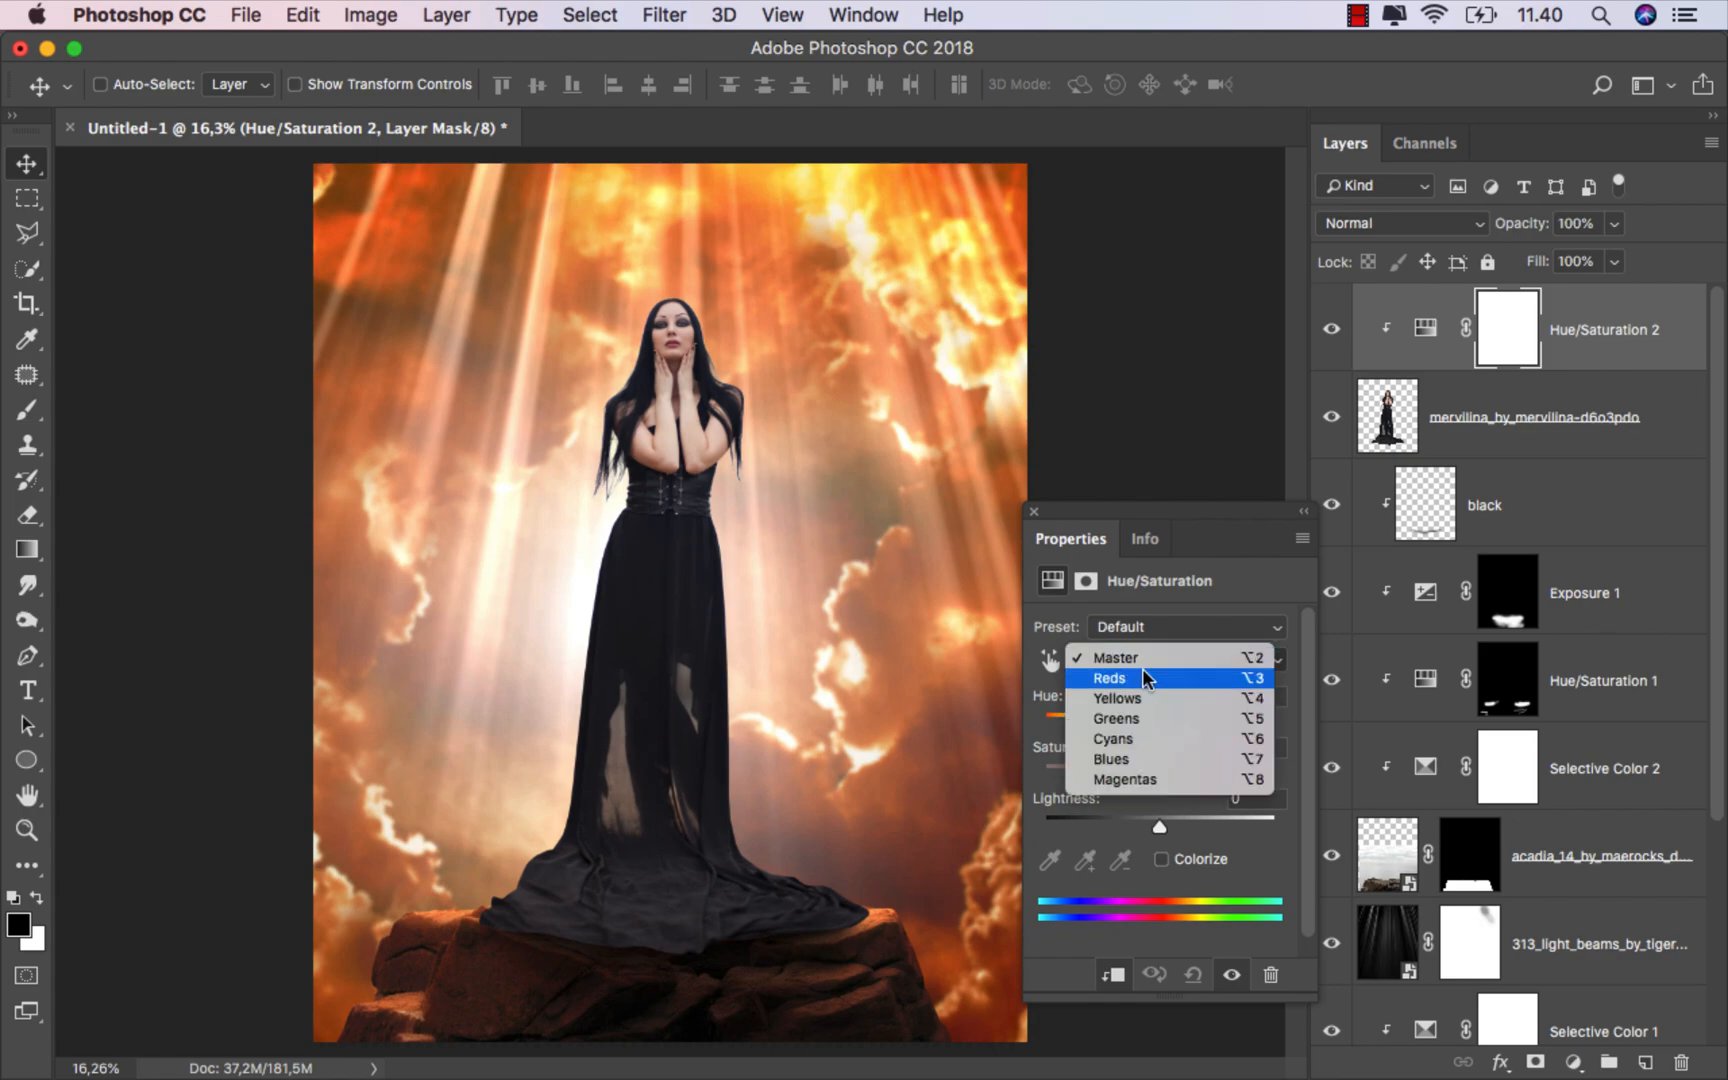
{"action": "left_click", "coordinate": [1145, 760]}
{"action": "left_click_drag", "start_coordinate": [1160, 773], "coordinate": [1025, 778]}
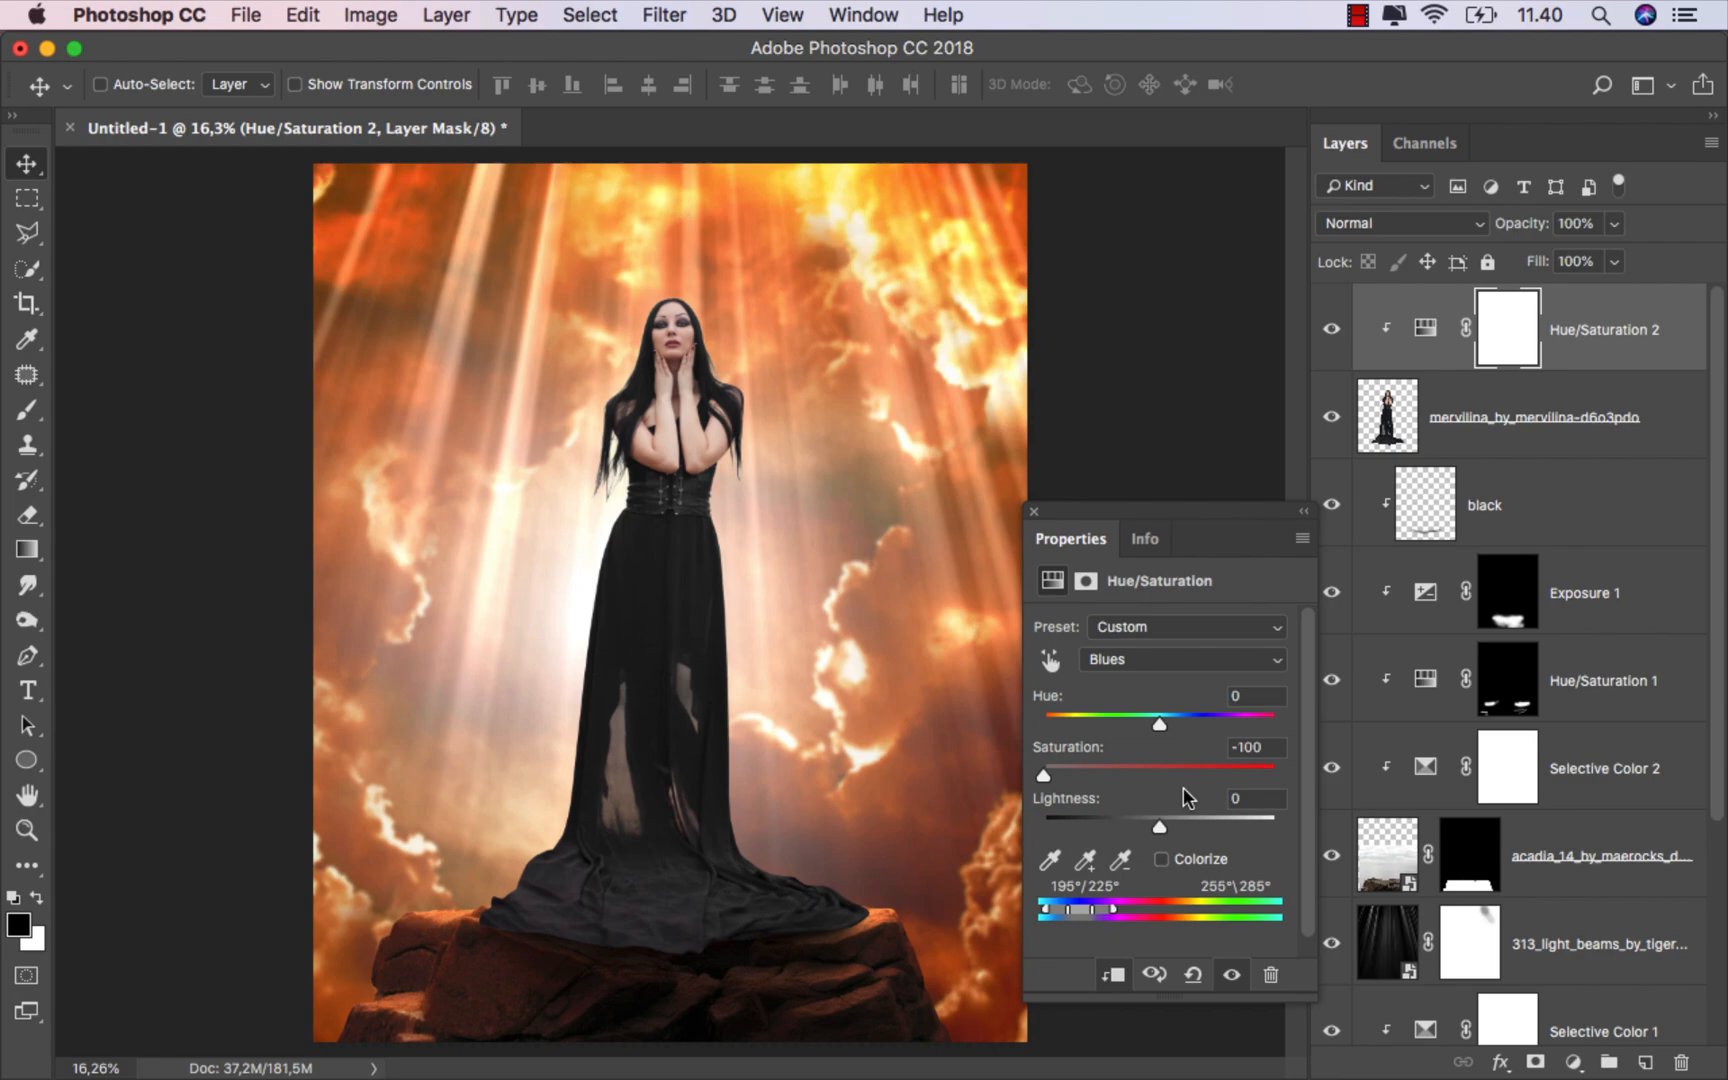
{"action": "left_click", "coordinate": [1034, 511]}
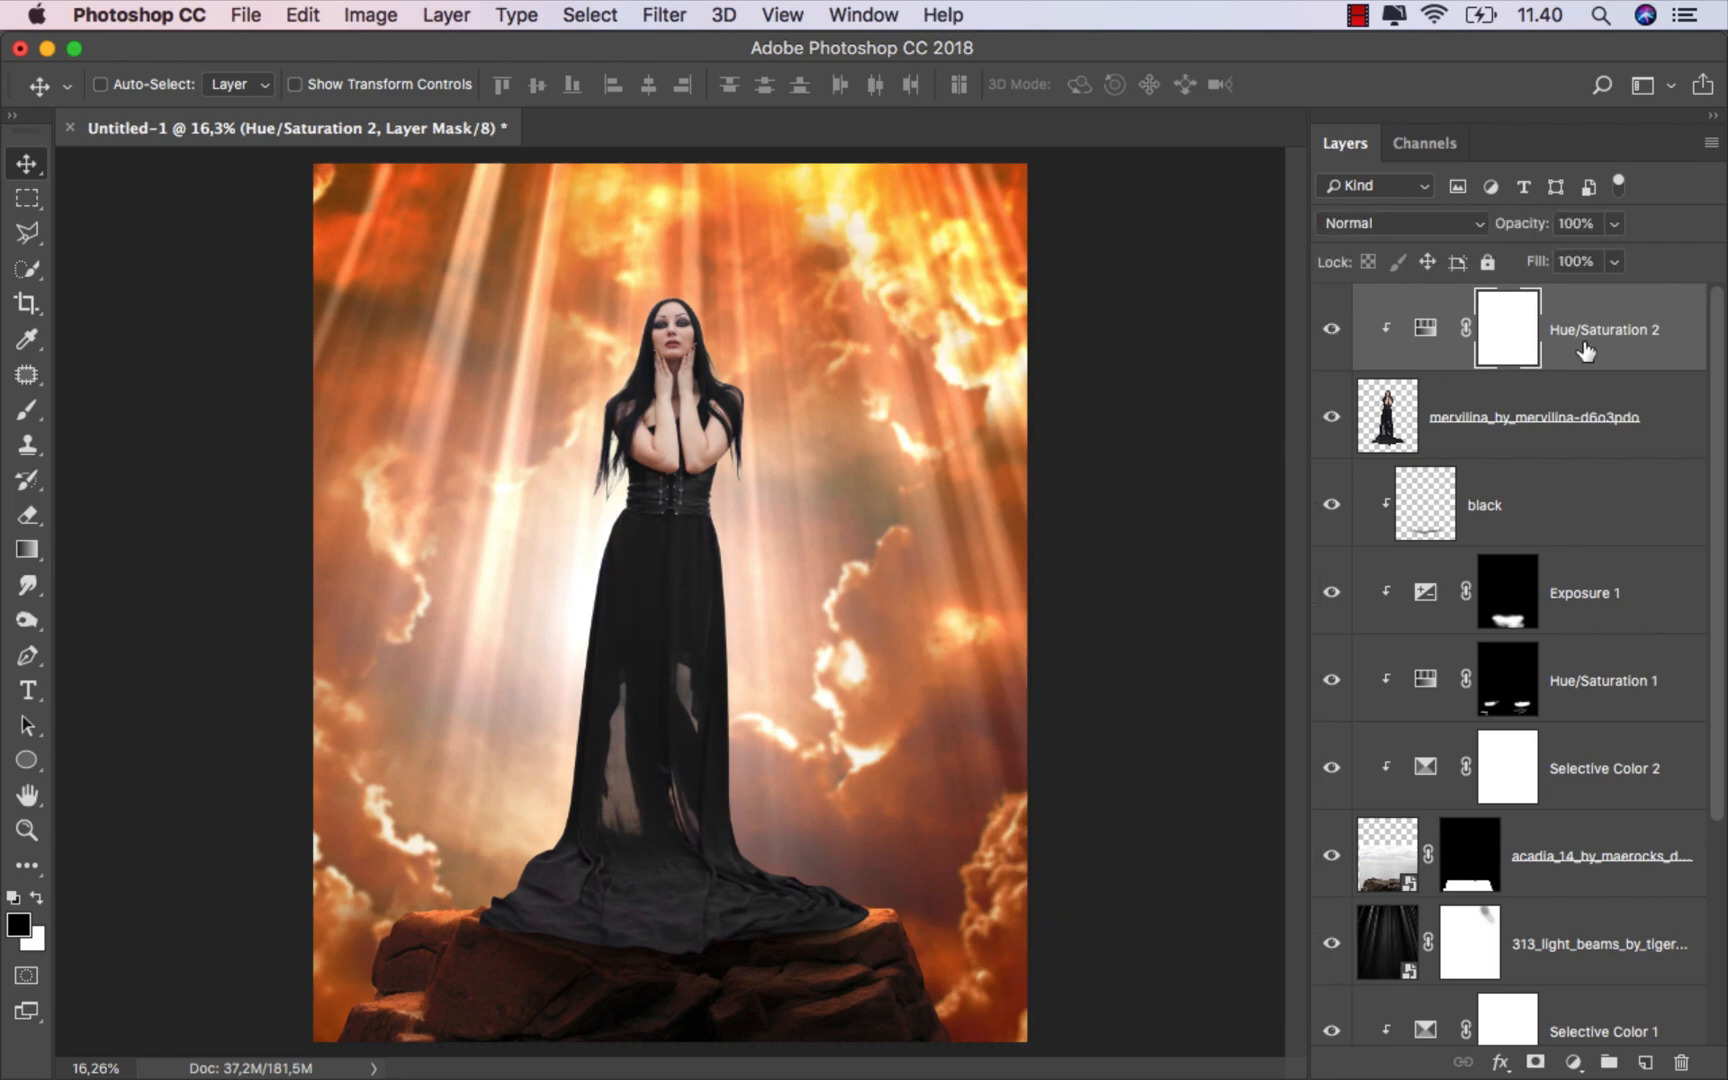
Step: Add a Selective Color adjustment clipped to the model layer and slightly lower the Neutrals cyan
{"action": "key", "text": "super+2"}
{"action": "left_click", "coordinate": [1573, 1062]}
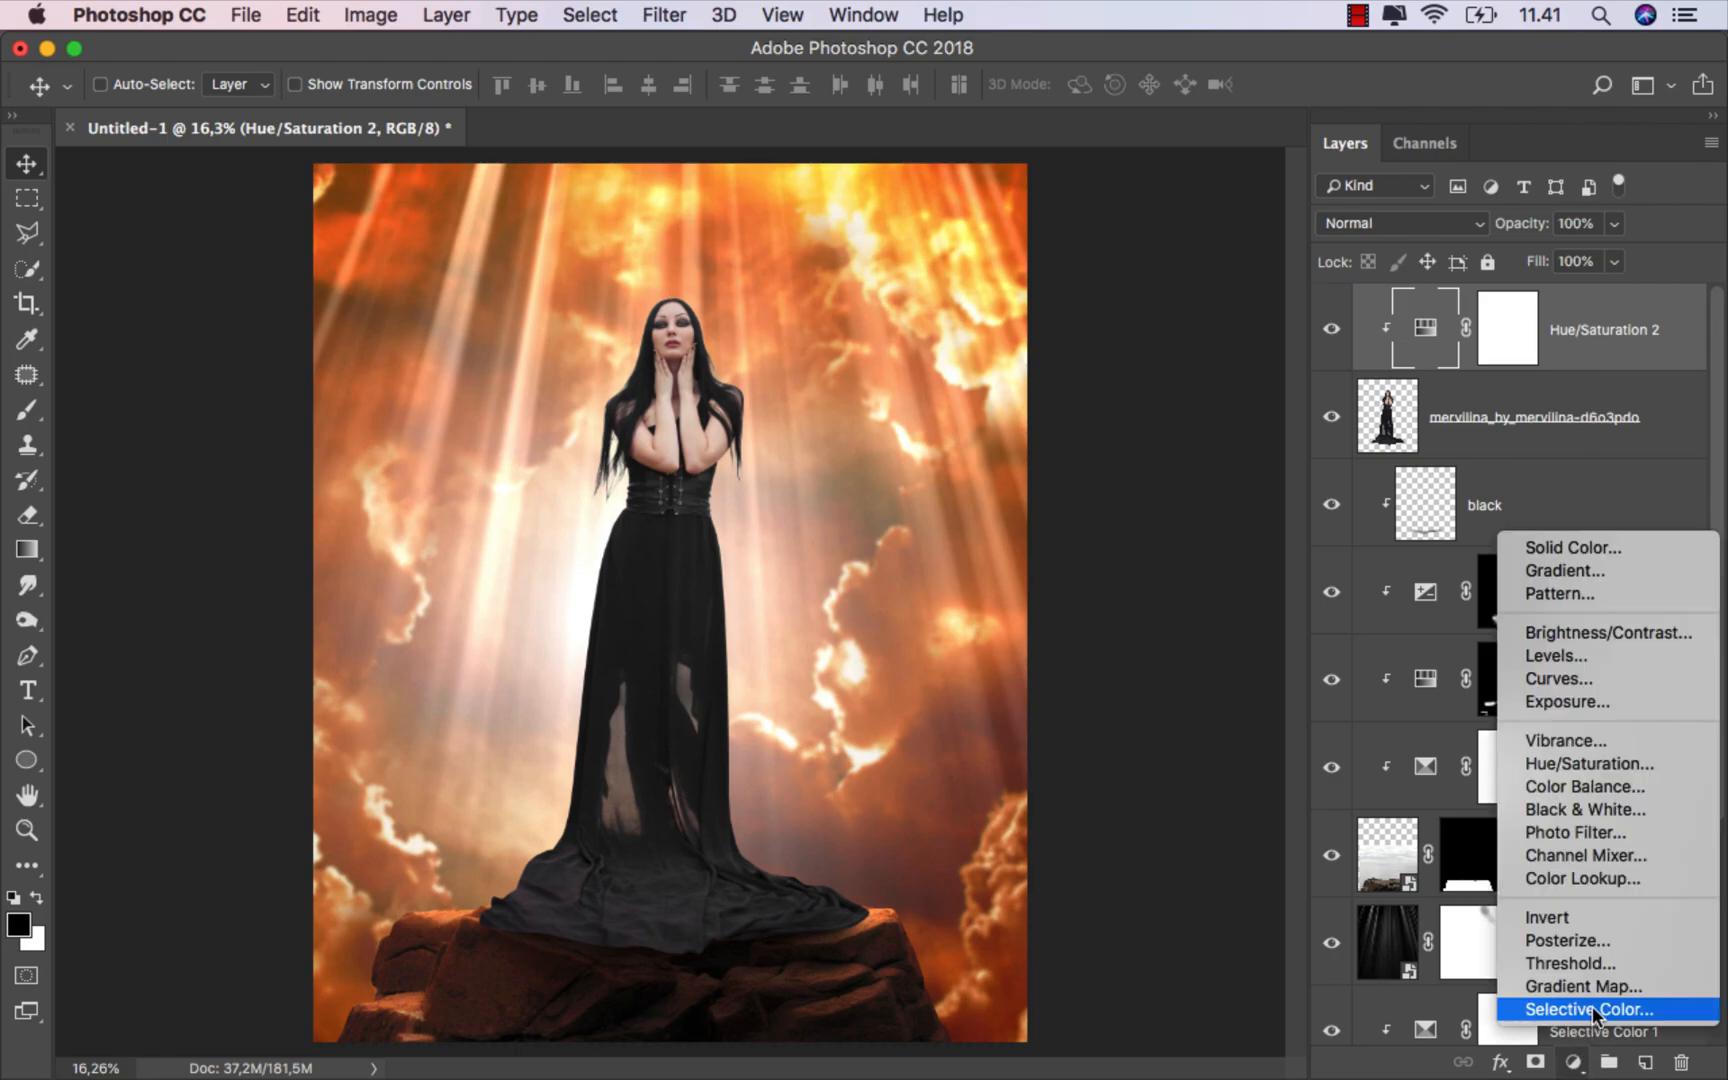
{"action": "left_click", "coordinate": [1601, 1008]}
{"action": "left_click", "coordinate": [1112, 975]}
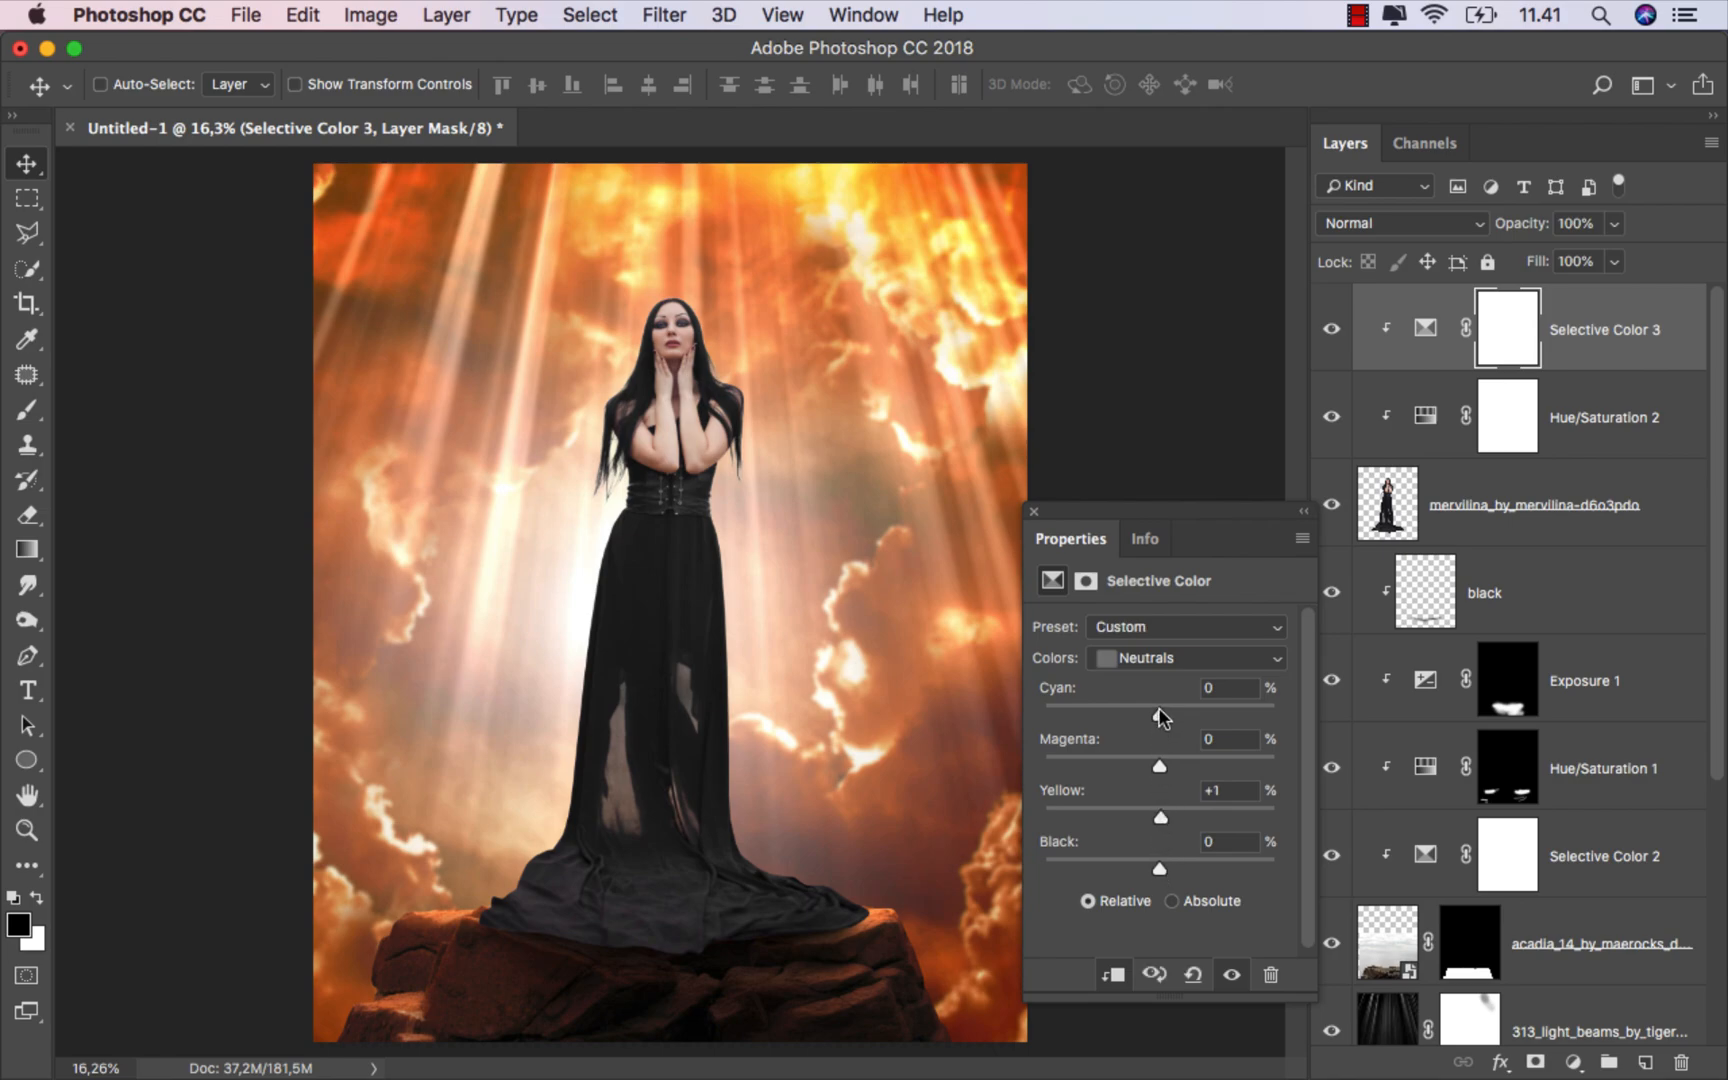
{"action": "left_click_drag", "start_coordinate": [1158, 707], "coordinate": [1150, 707]}
Step: Switch the Selective Color to Blacks and set Yellow to +7 and Magenta to +9
{"action": "left_click", "coordinate": [1160, 664]}
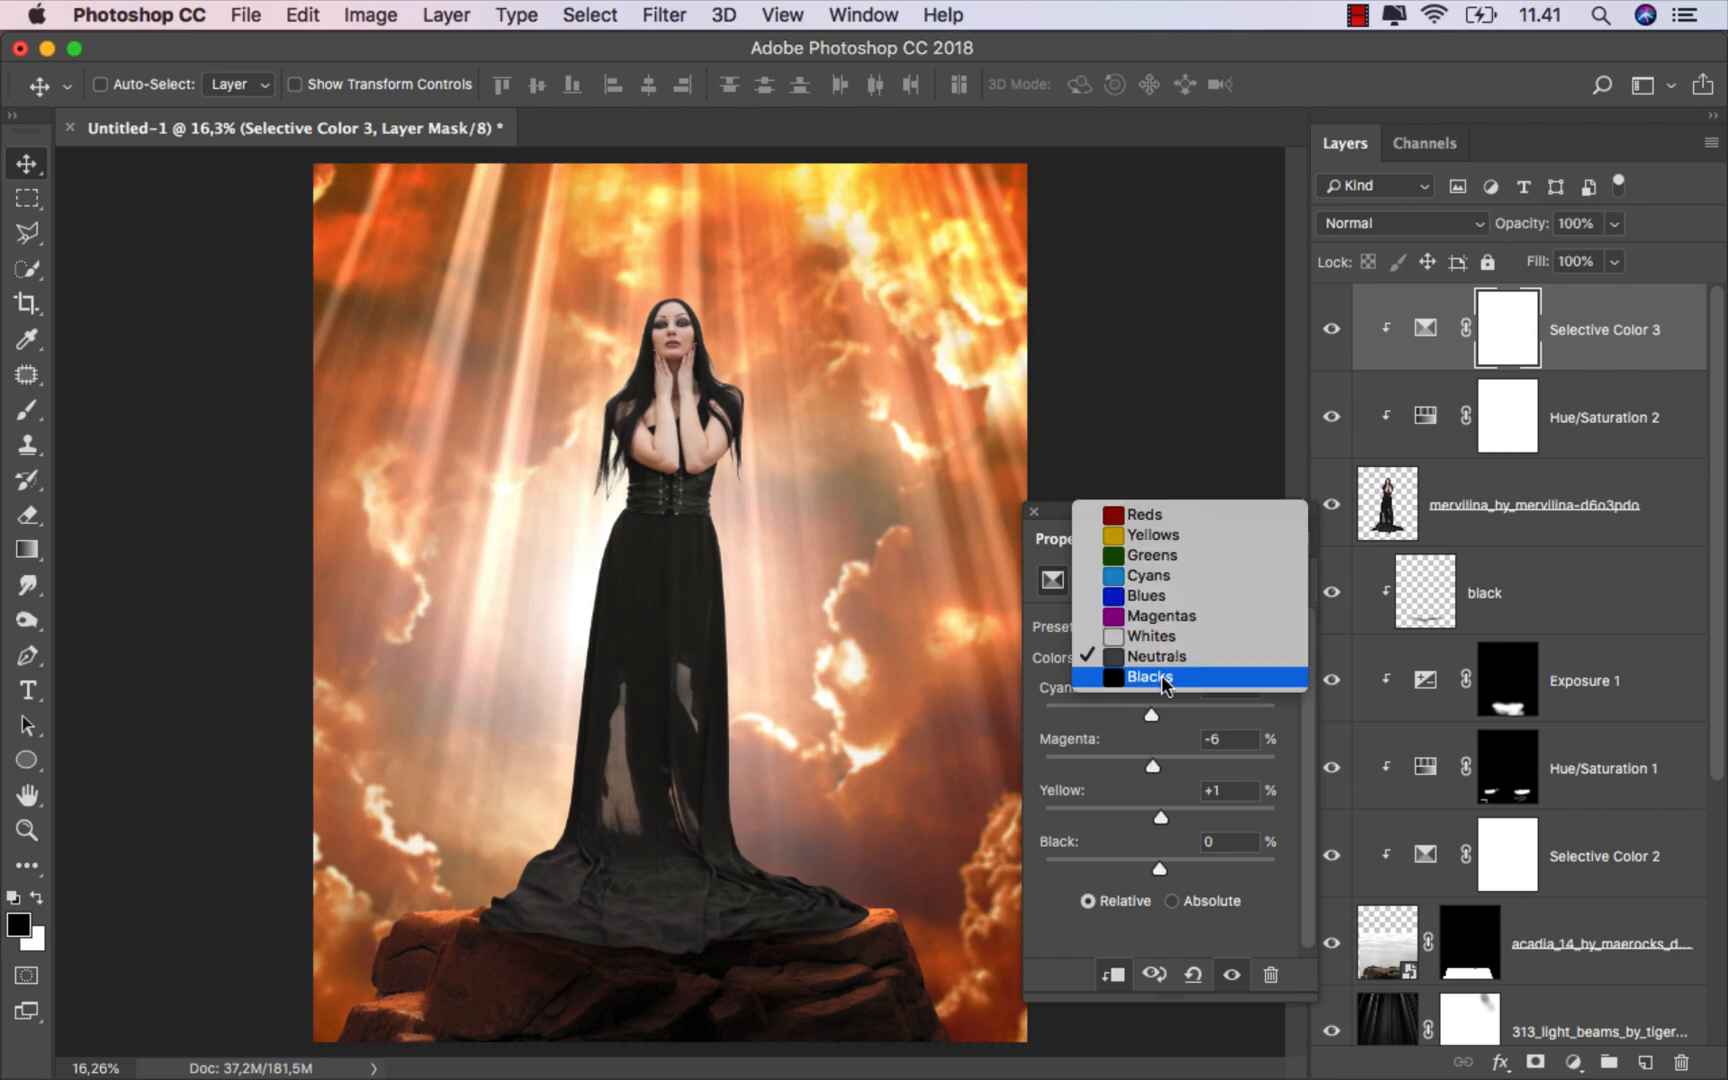
{"action": "left_click", "coordinate": [1161, 676]}
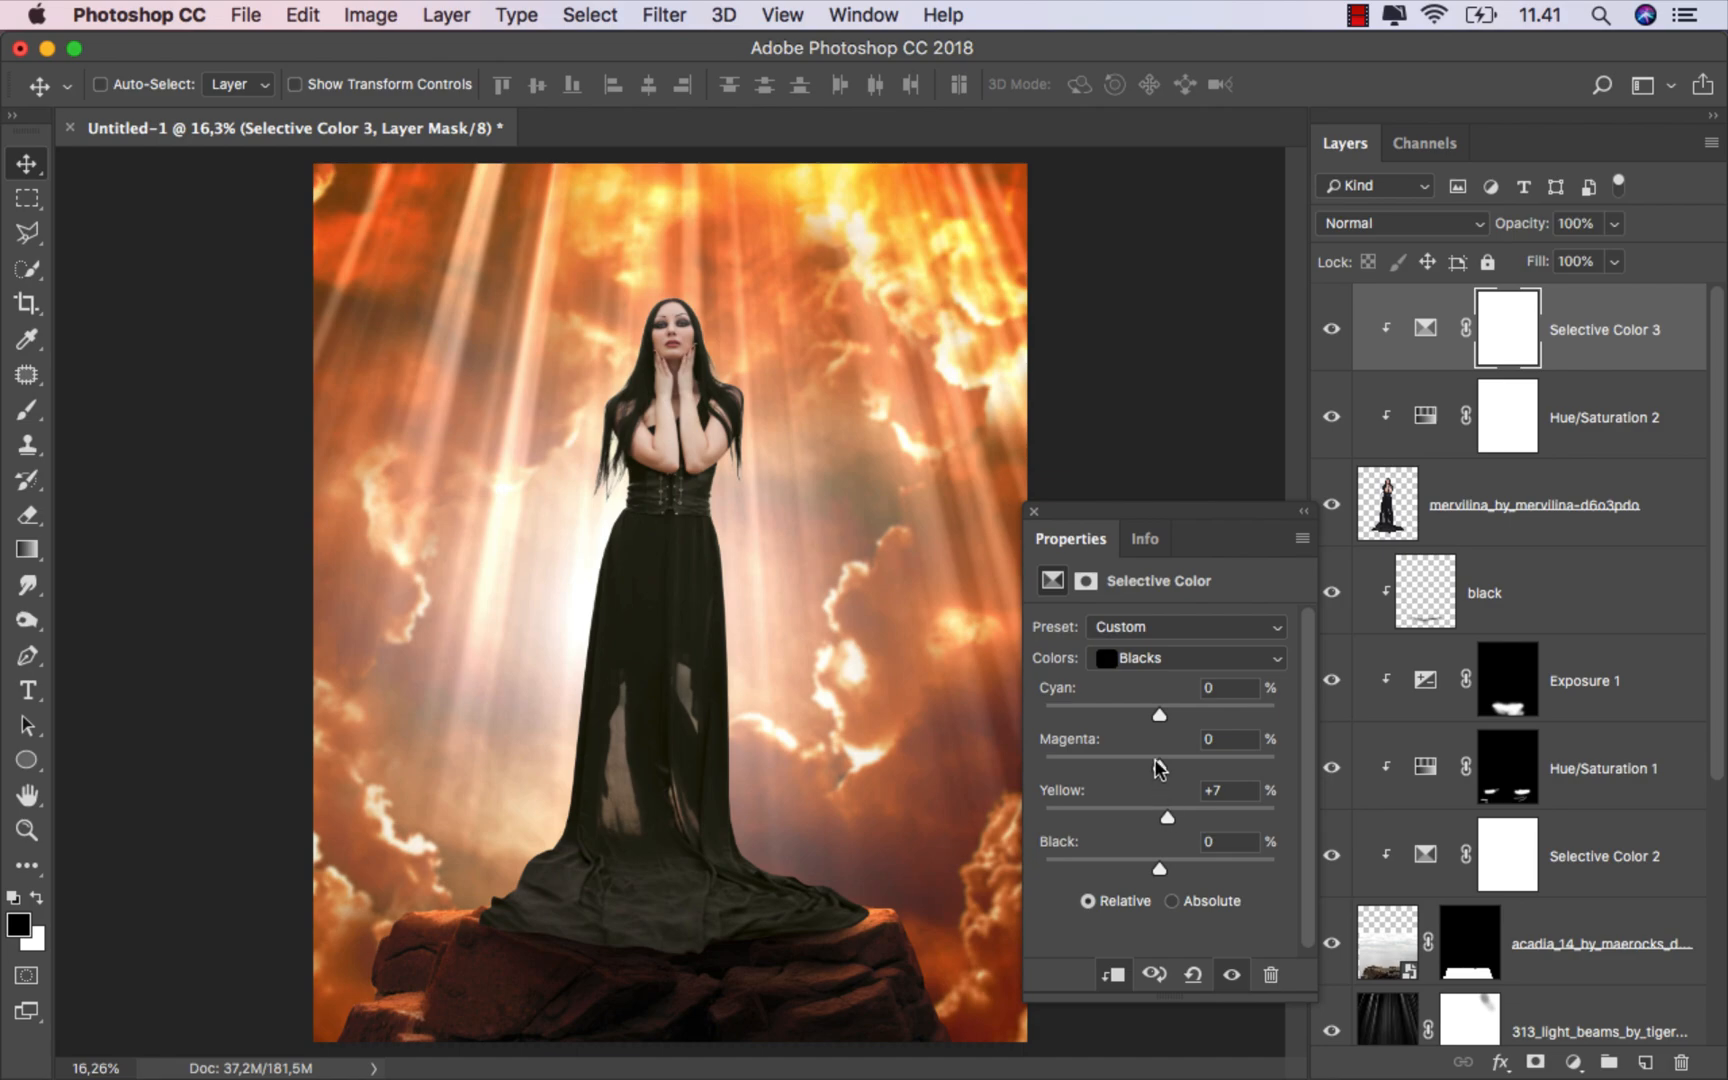
{"action": "left_click_drag", "start_coordinate": [1158, 761], "coordinate": [1166, 763]}
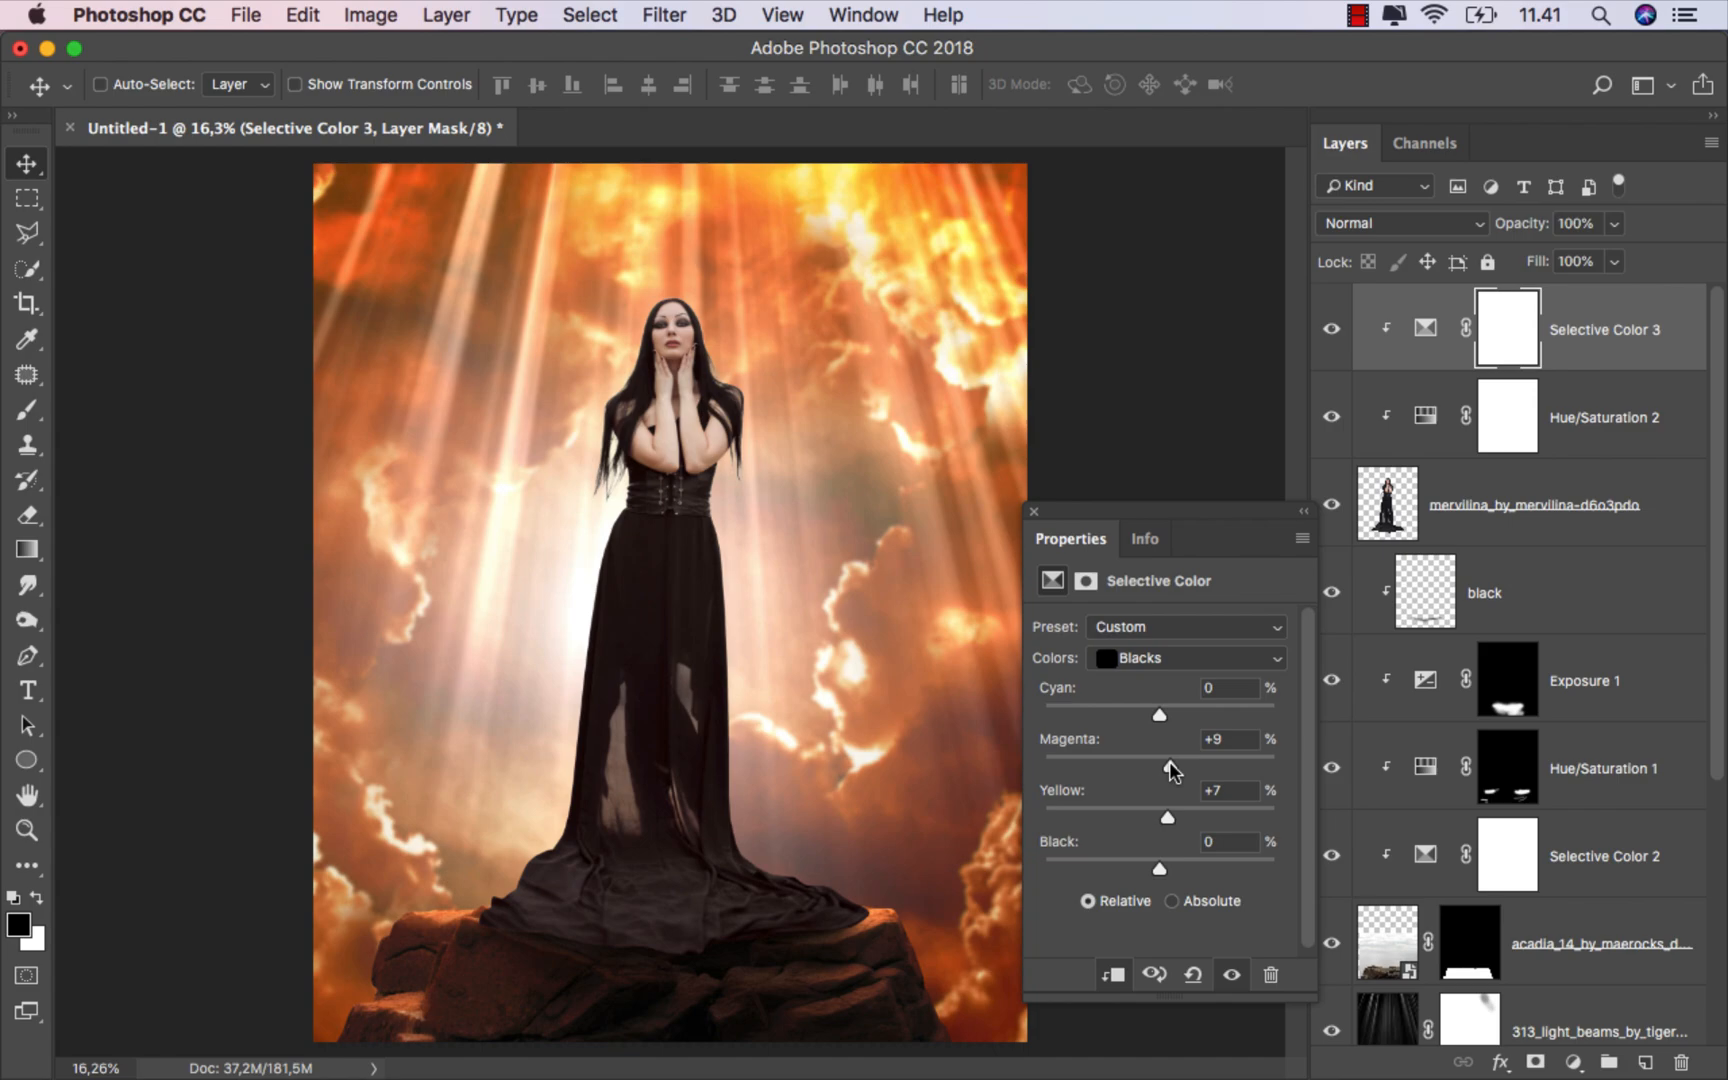
{"action": "left_click", "coordinate": [1035, 513]}
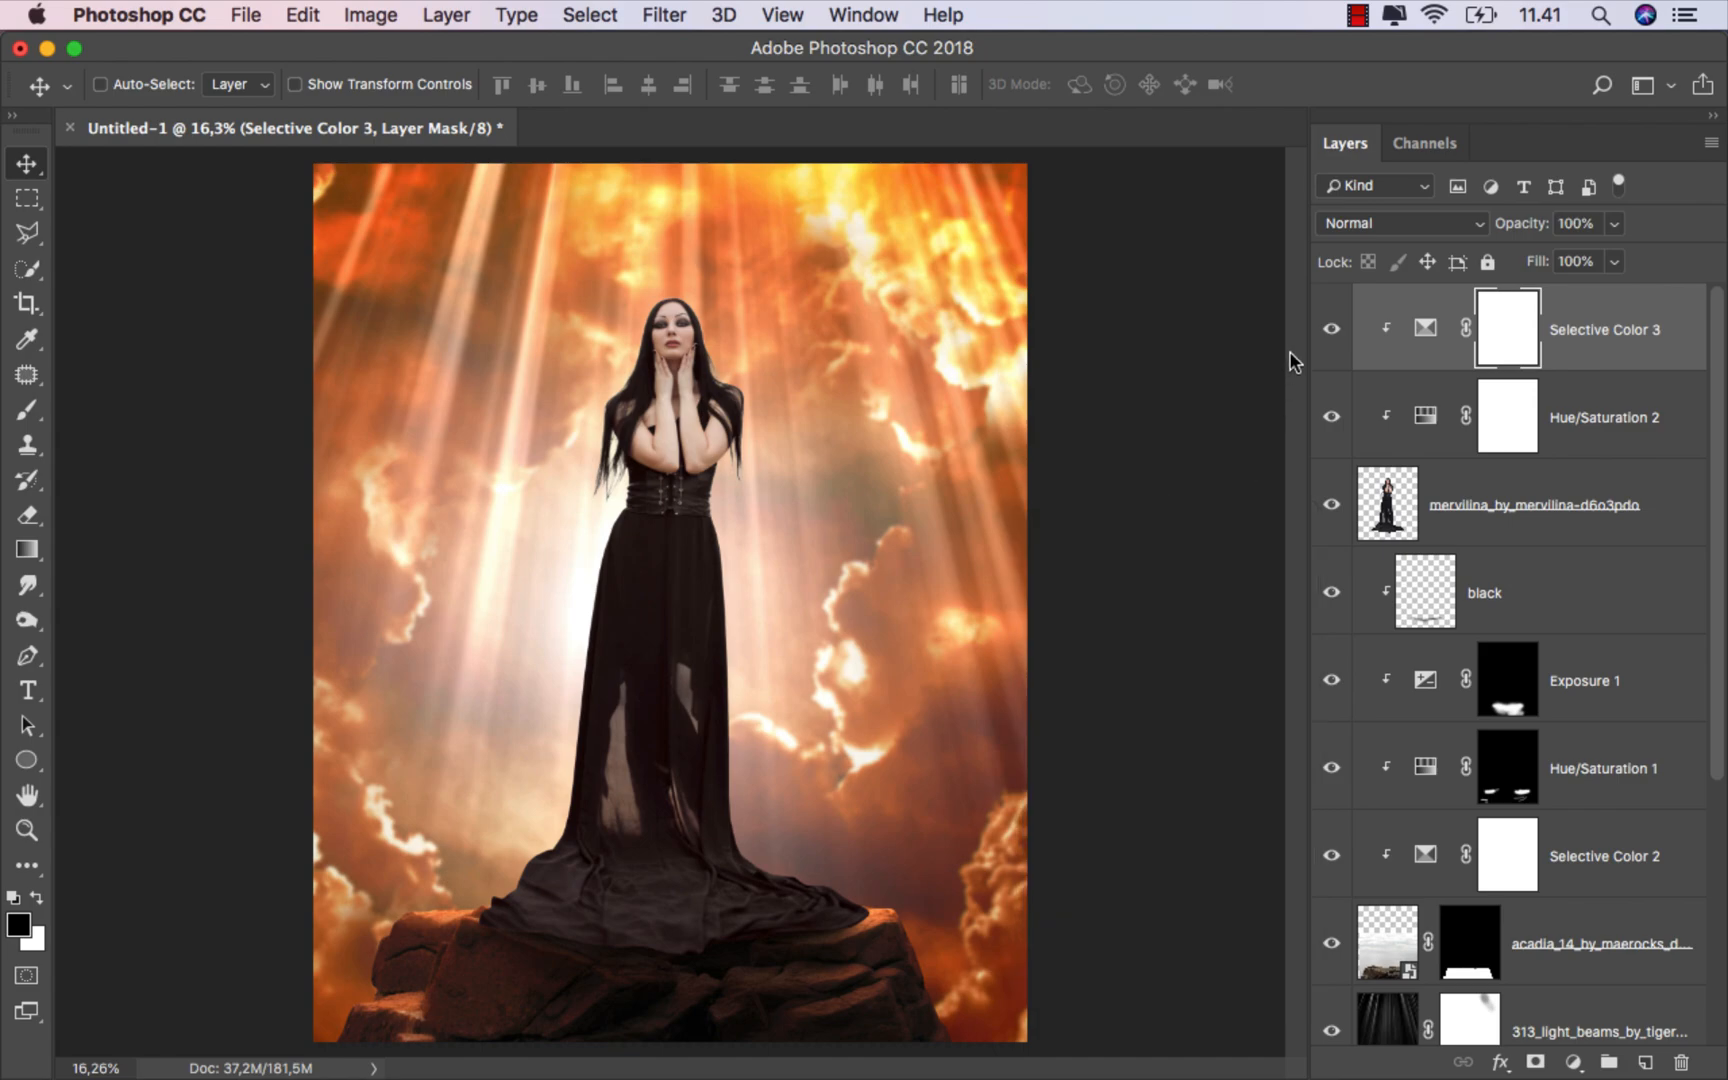
Step: Toggle the Selective Color 3 layer's visibility to compare the model before and after
{"action": "left_click", "coordinate": [1332, 328]}
{"action": "left_click", "coordinate": [1332, 328]}
{"action": "left_click", "coordinate": [1587, 358]}
Step: Create a new empty layer above the adjustments and name it hair
{"action": "left_click", "coordinate": [1645, 1062]}
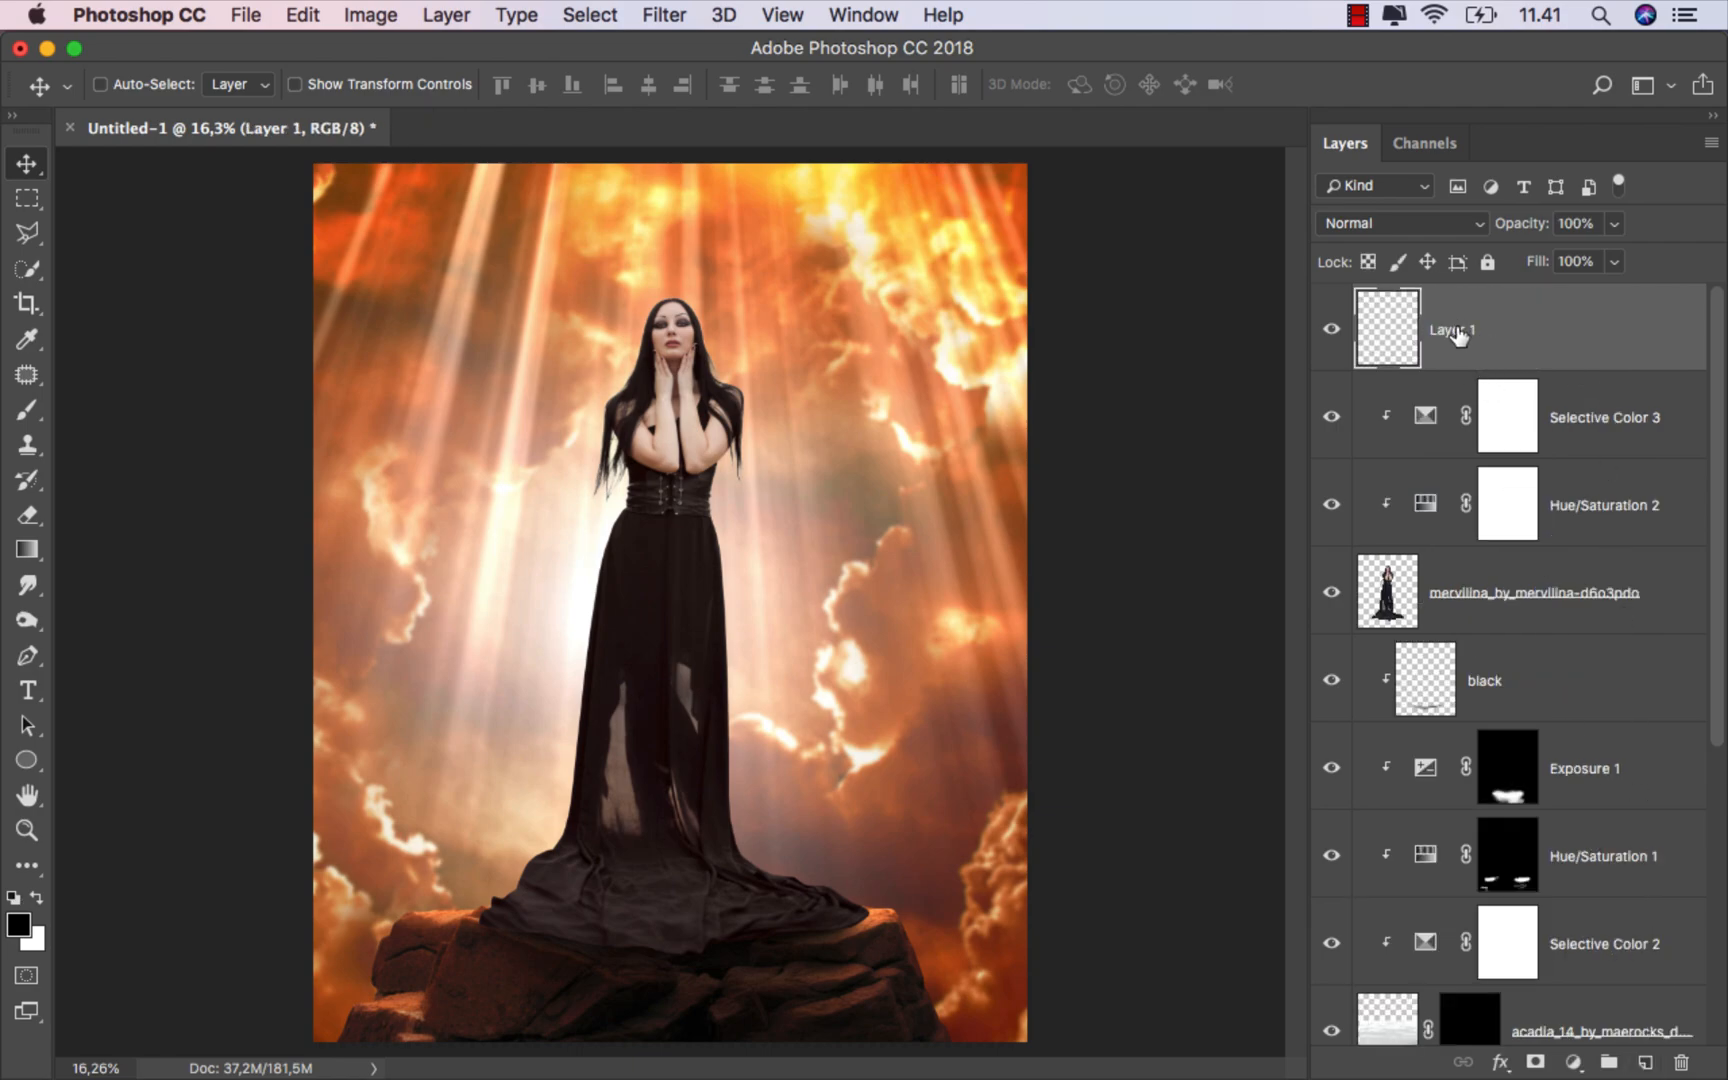
{"action": "type", "text": "hair"}
{"action": "key", "text": "Return"}
Step: Clip the hair layer to the model layer and set its blend mode to Multiply
{"action": "right_click", "coordinate": [1497, 323]}
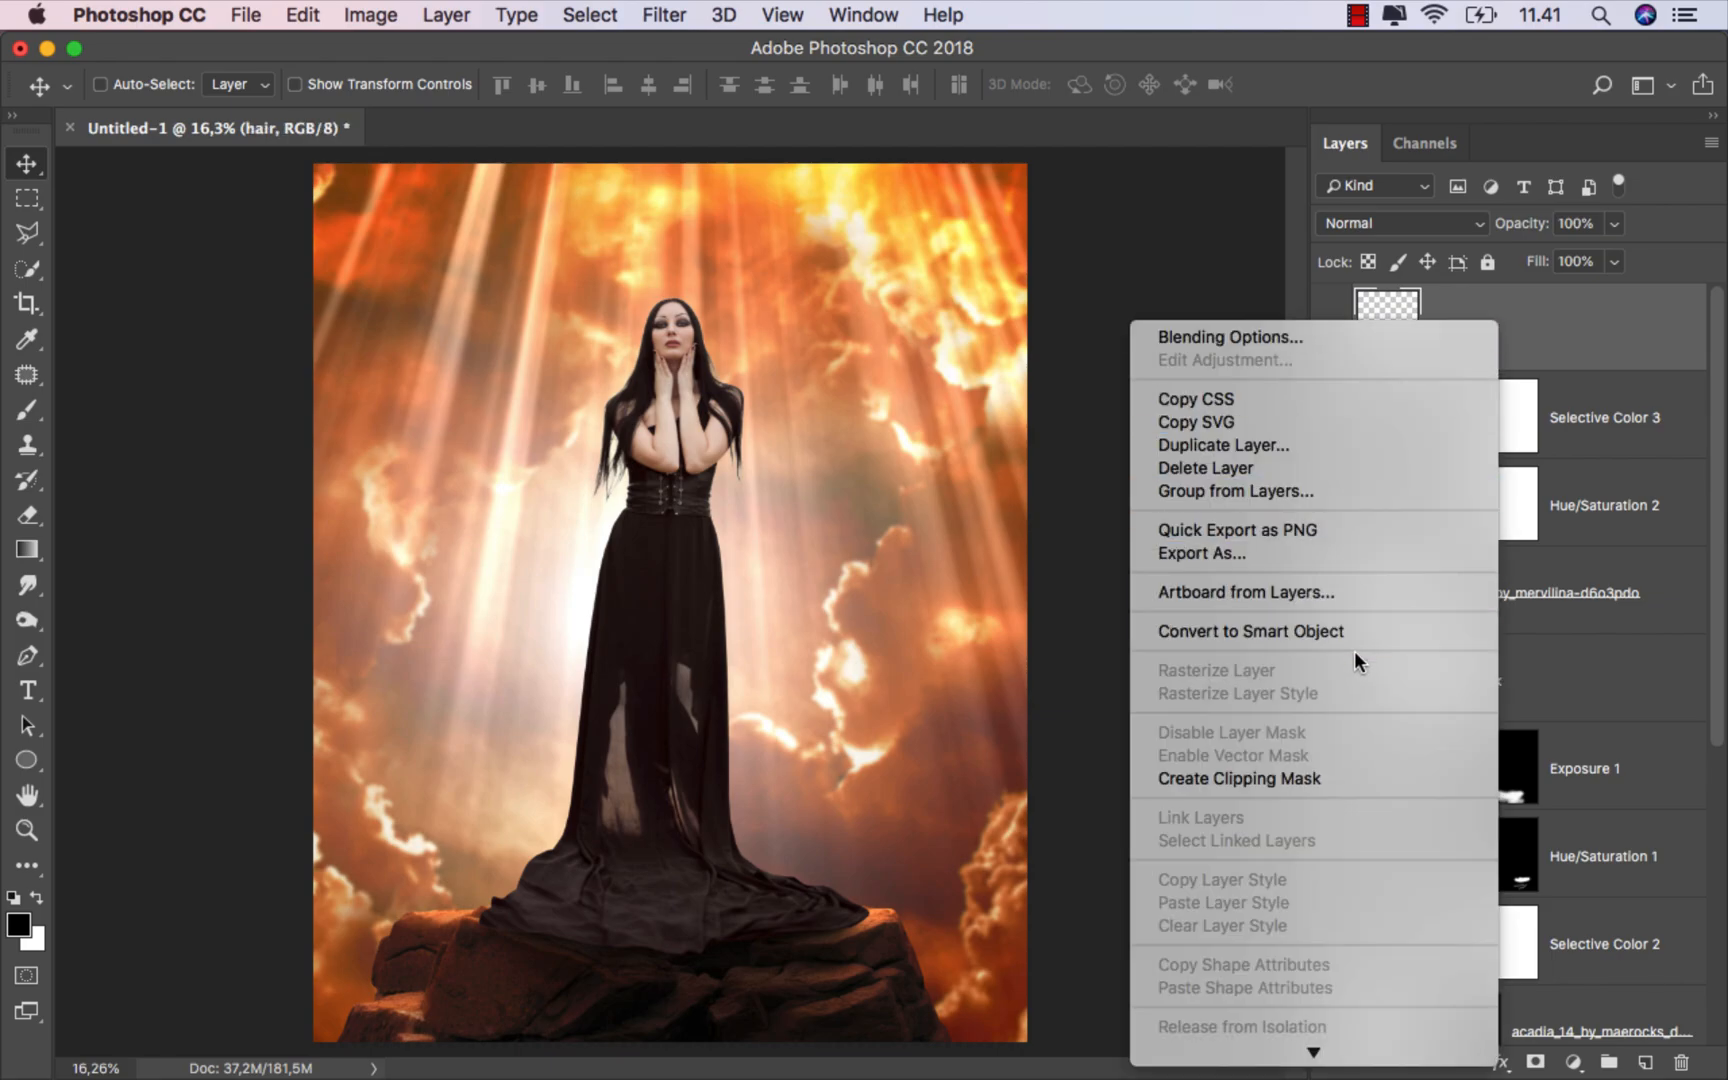
{"action": "left_click", "coordinate": [1315, 777]}
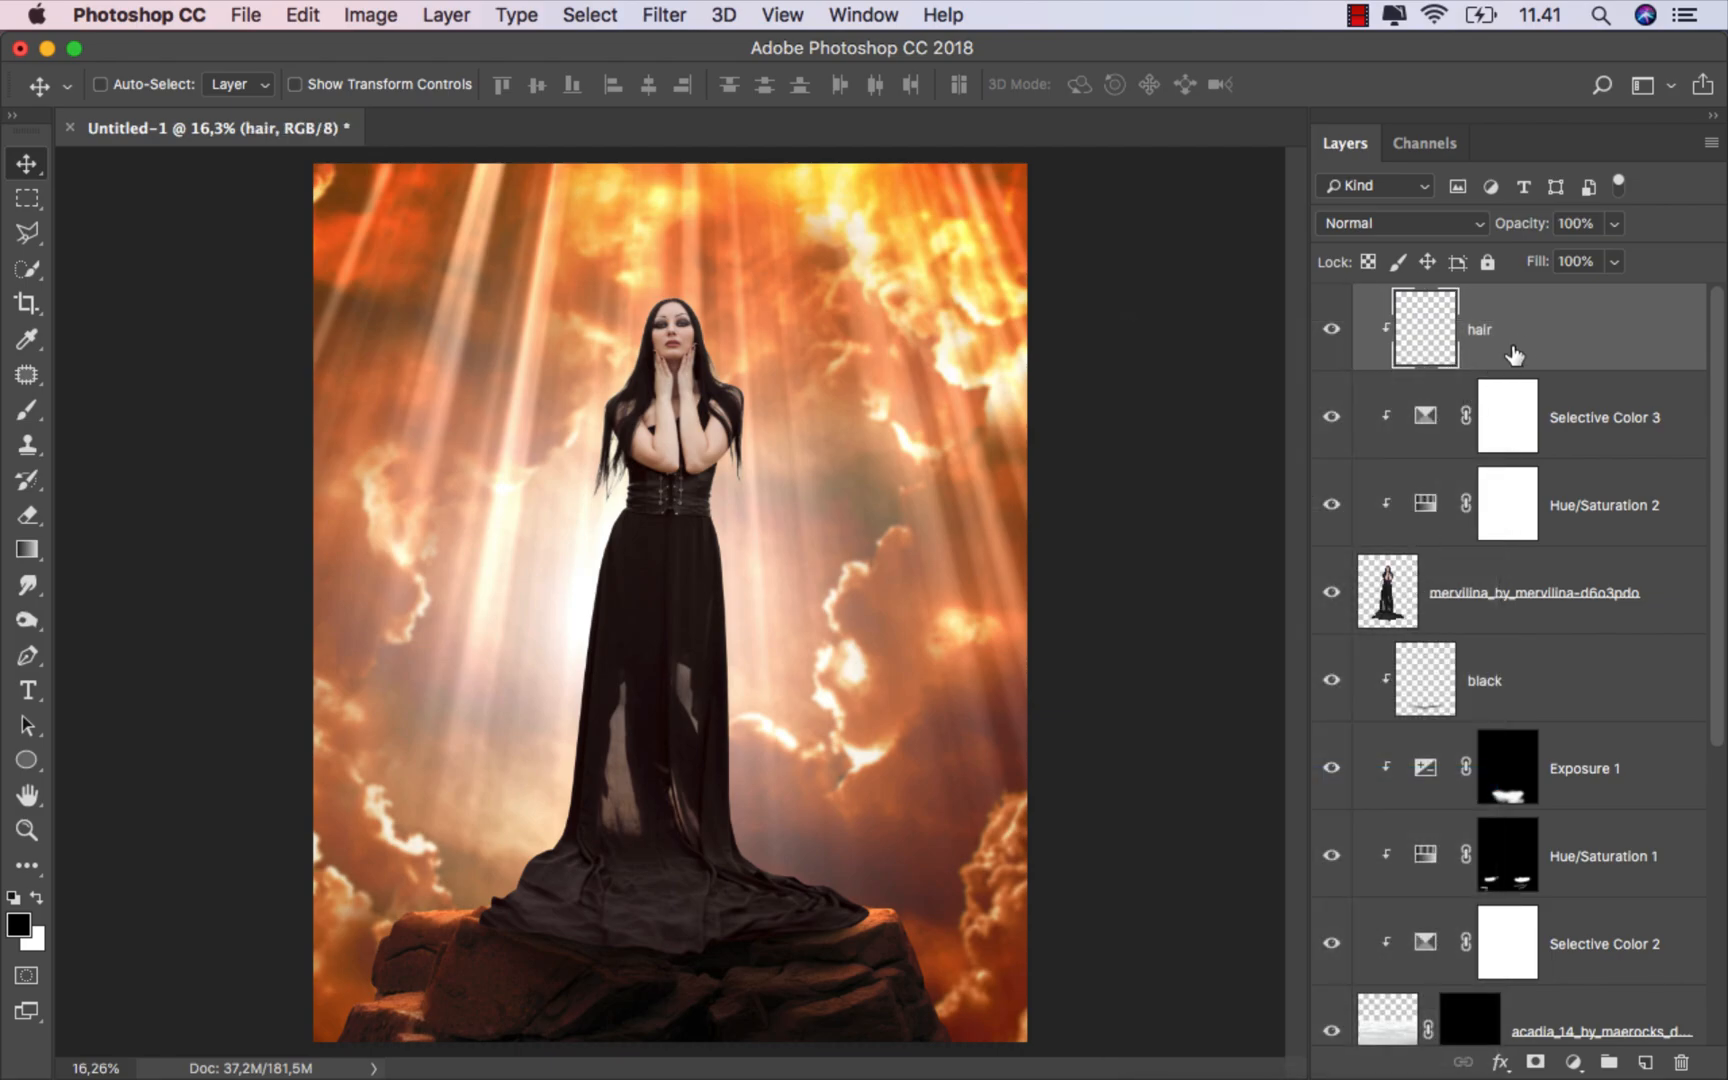
{"action": "left_click", "coordinate": [1370, 223]}
{"action": "left_click", "coordinate": [1361, 294]}
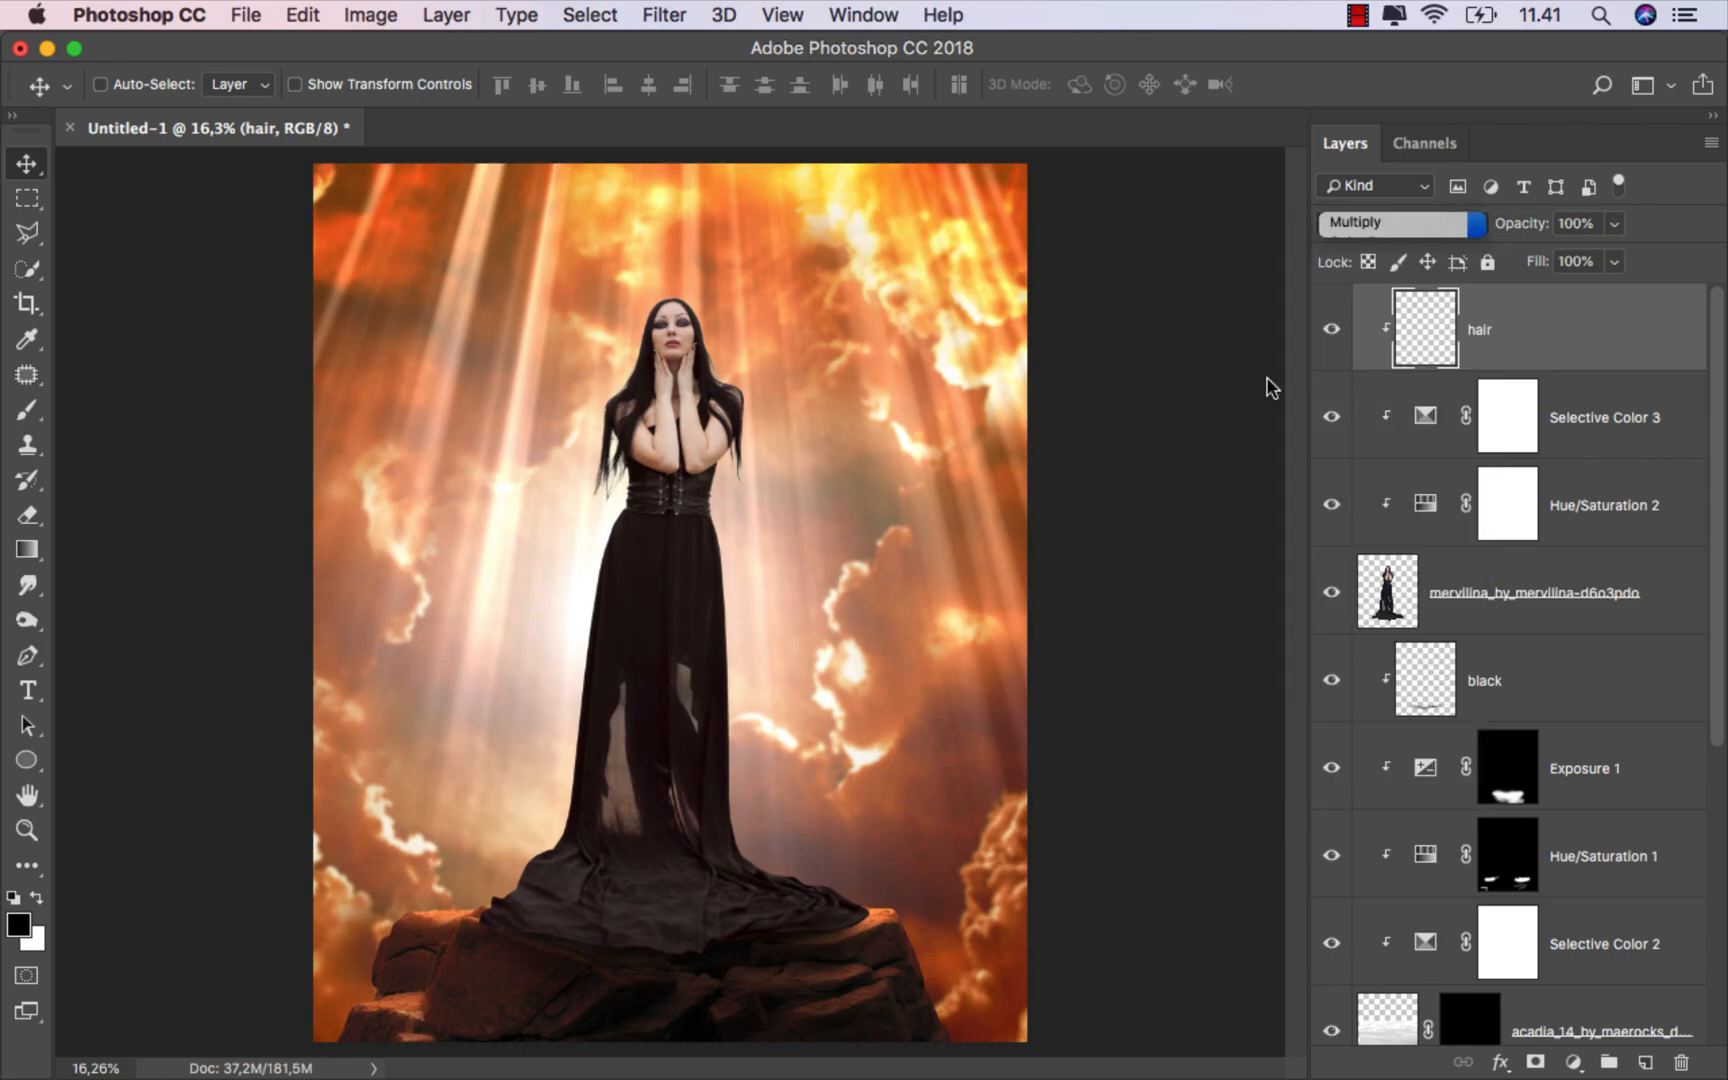
Step: Pick the Brush at 19% opacity, size it down, and sample a dark color from the model's hair
{"action": "left_click_drag", "start_coordinate": [27, 410], "coordinate": [80, 413]}
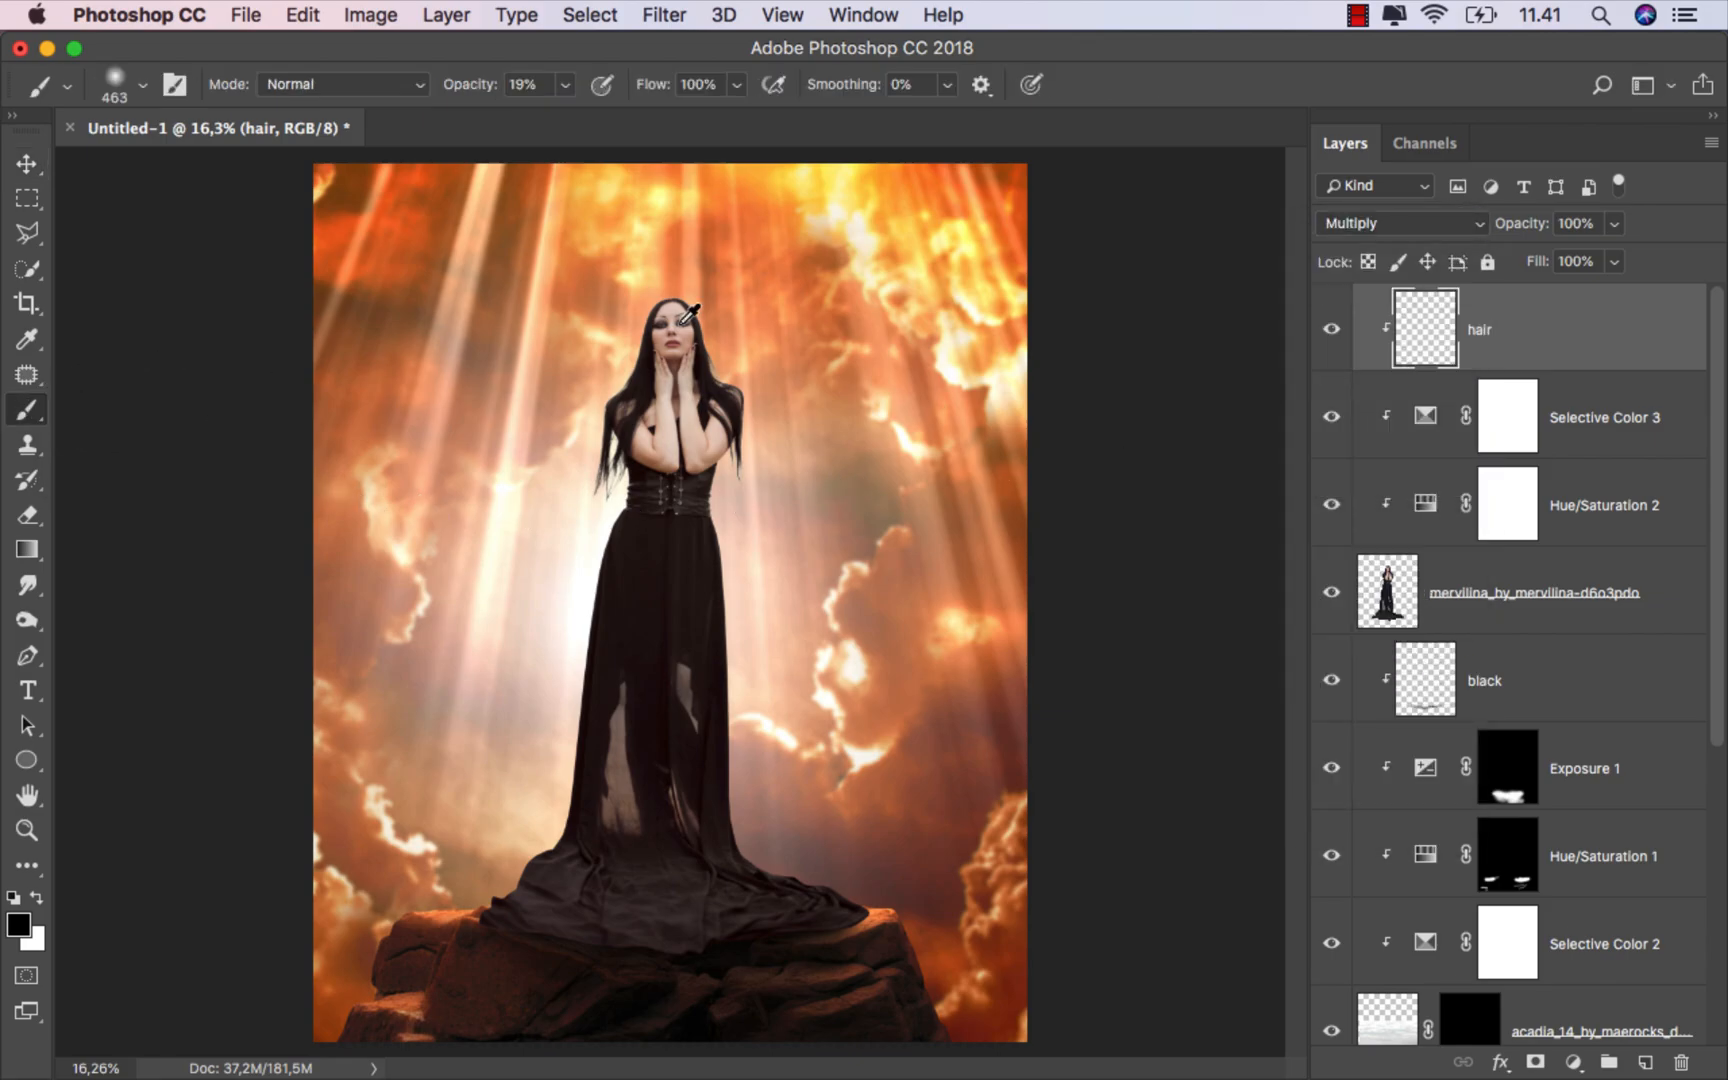
{"action": "scroll", "coordinate": [680, 295], "scroll_direction": "up", "scroll_amount": 3}
{"action": "scroll", "coordinate": [680, 295], "scroll_direction": "up", "scroll_amount": 3}
{"action": "left_click_drag", "start_coordinate": [634, 359], "coordinate": [488, 345]}
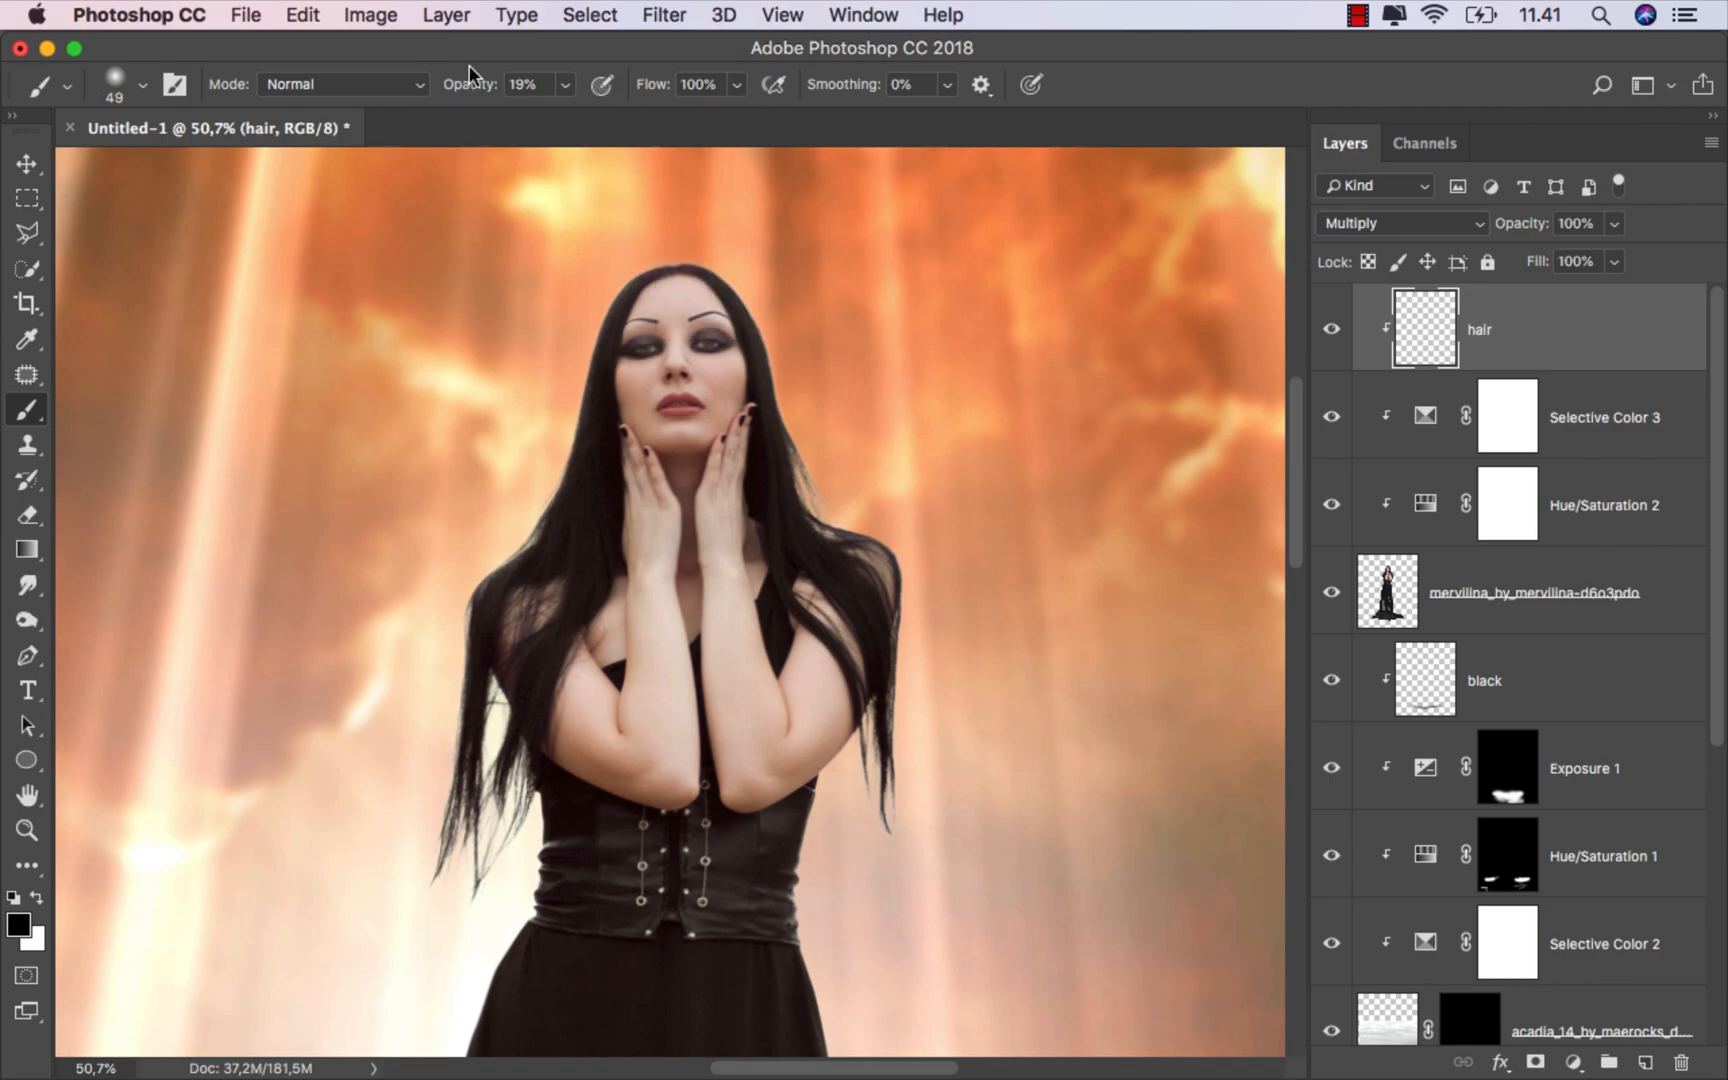
{"action": "scroll", "coordinate": [548, 399], "scroll_direction": "up", "scroll_amount": 4}
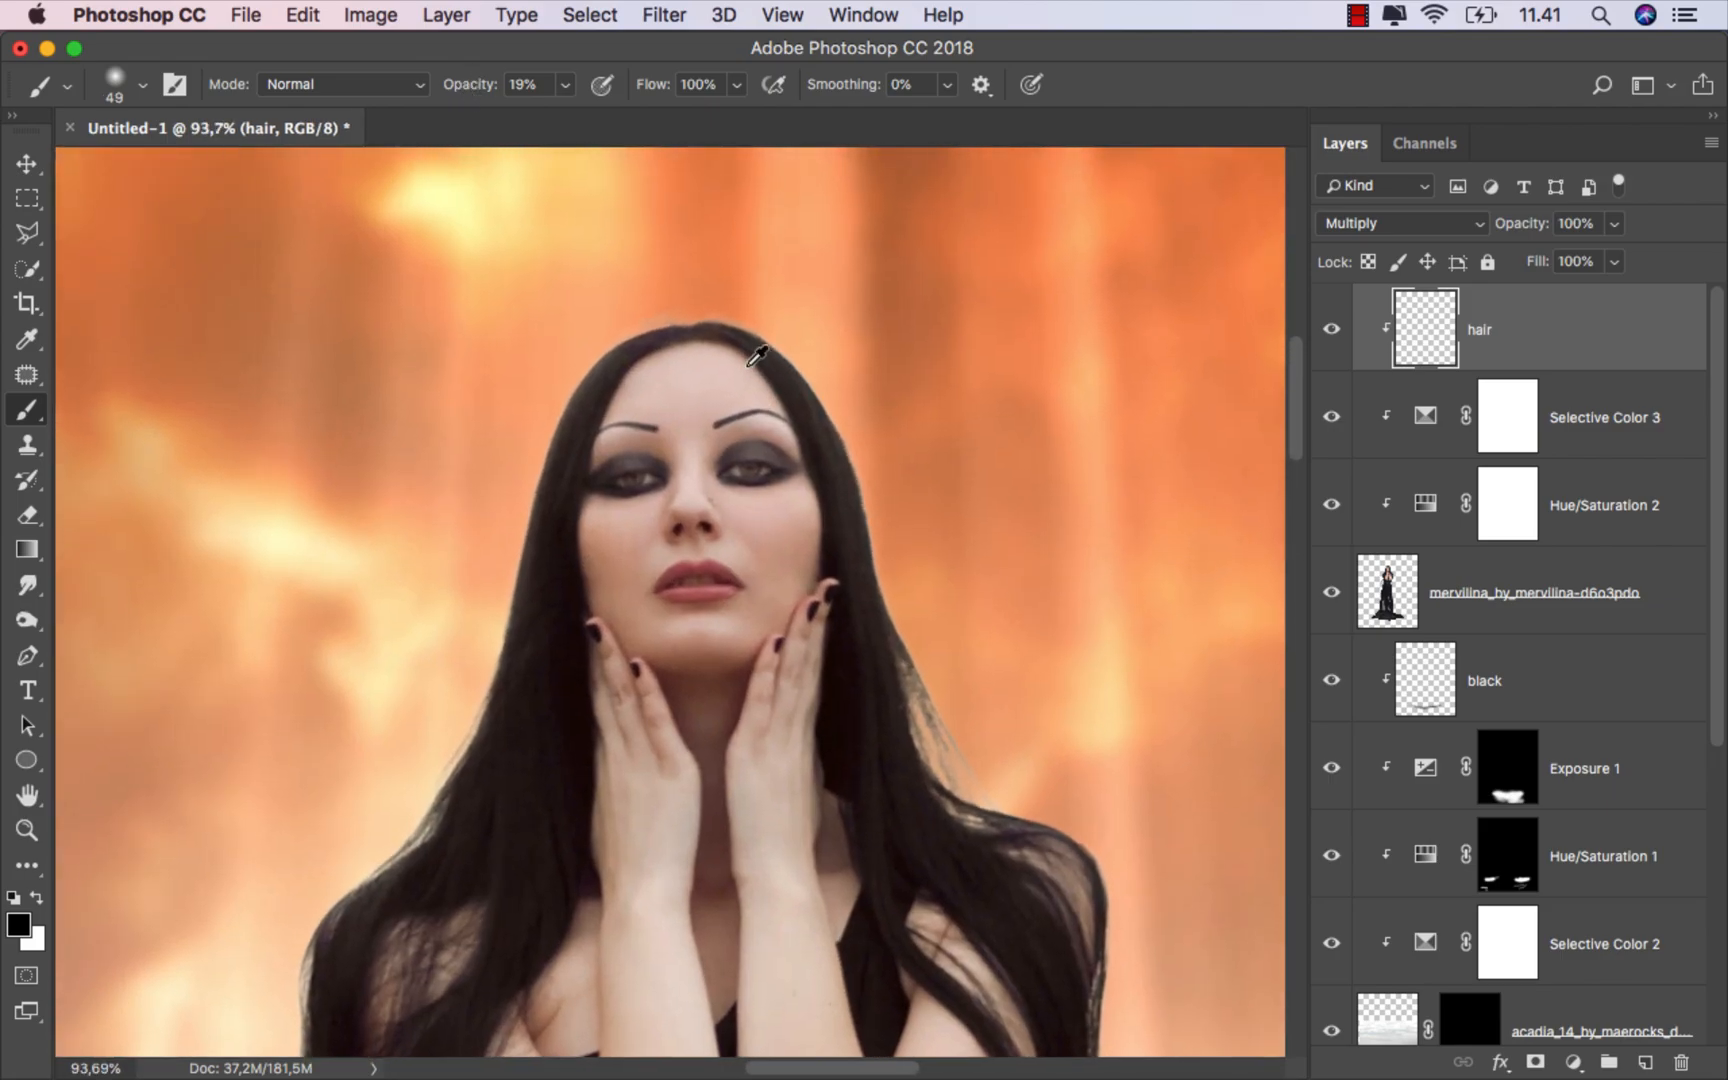
{"action": "scroll", "coordinate": [757, 355], "scroll_direction": "up", "scroll_amount": 4}
{"action": "left_click", "coordinate": [545, 345], "text": "alt"}
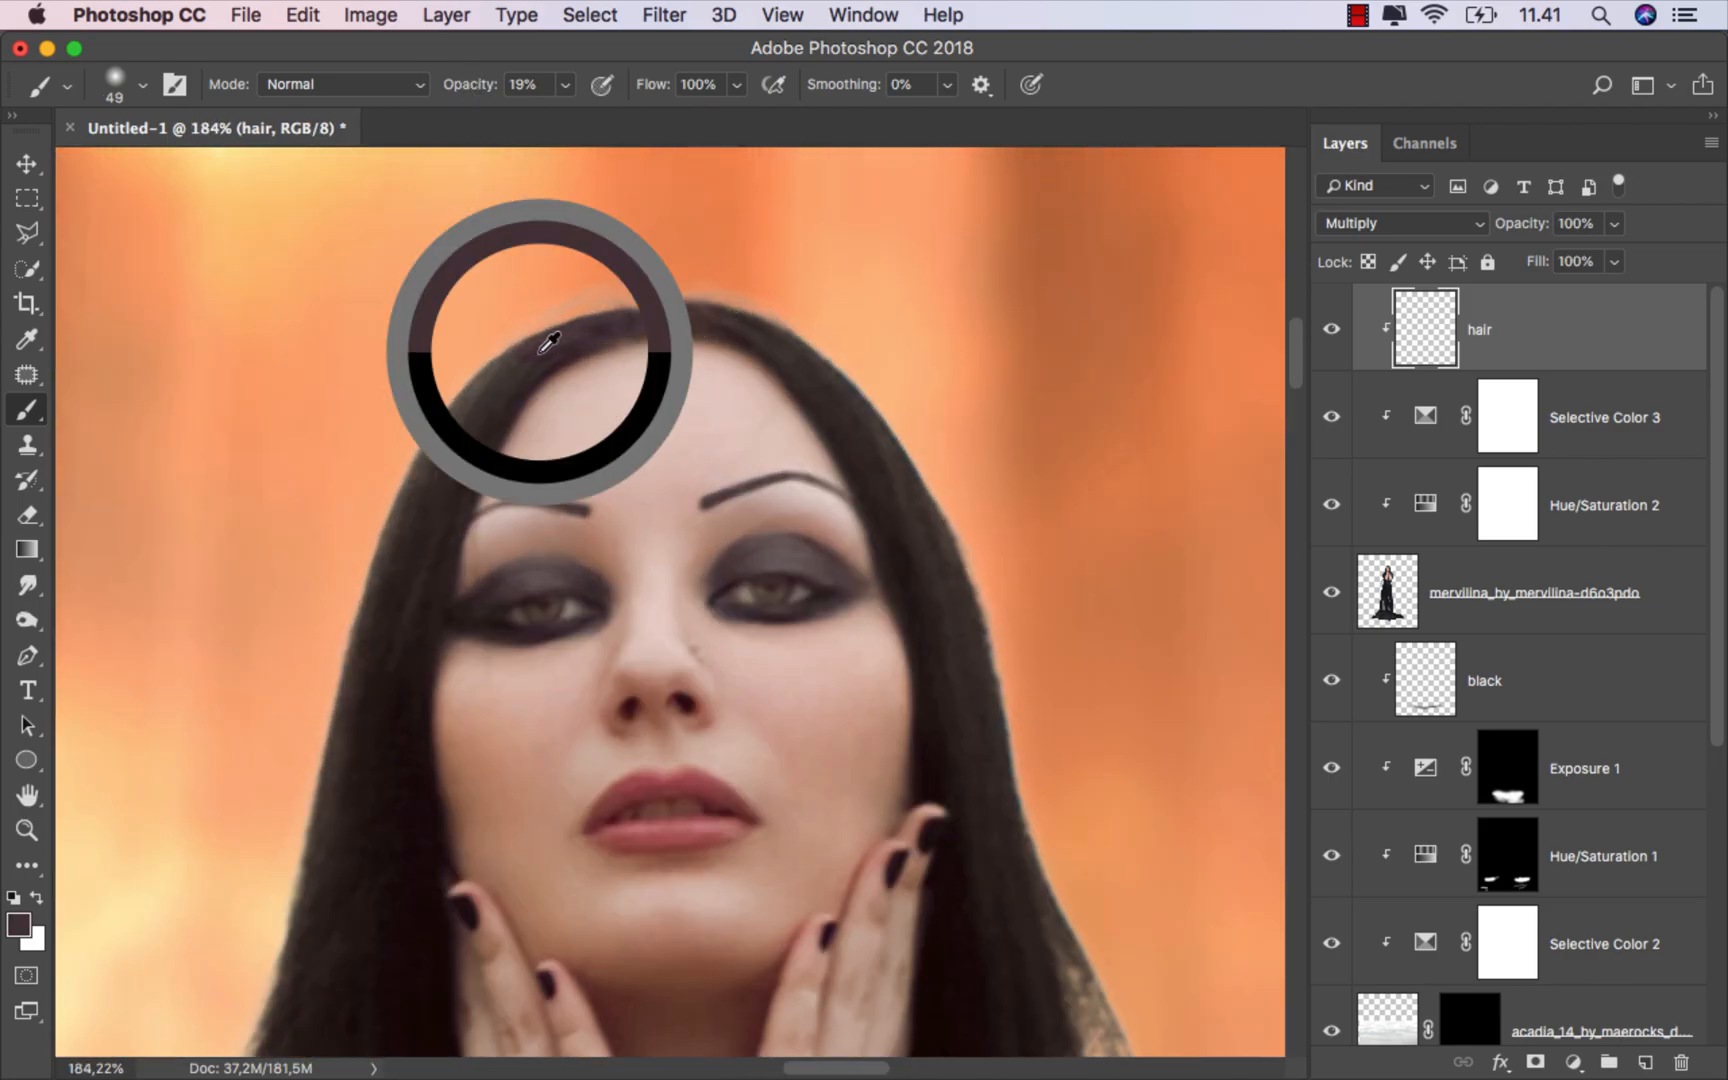
Step: Paint soft strokes along the hair edges and strands on the hair layer to darken them
{"action": "scroll", "coordinate": [408, 467], "scroll_direction": "down", "scroll_amount": 3}
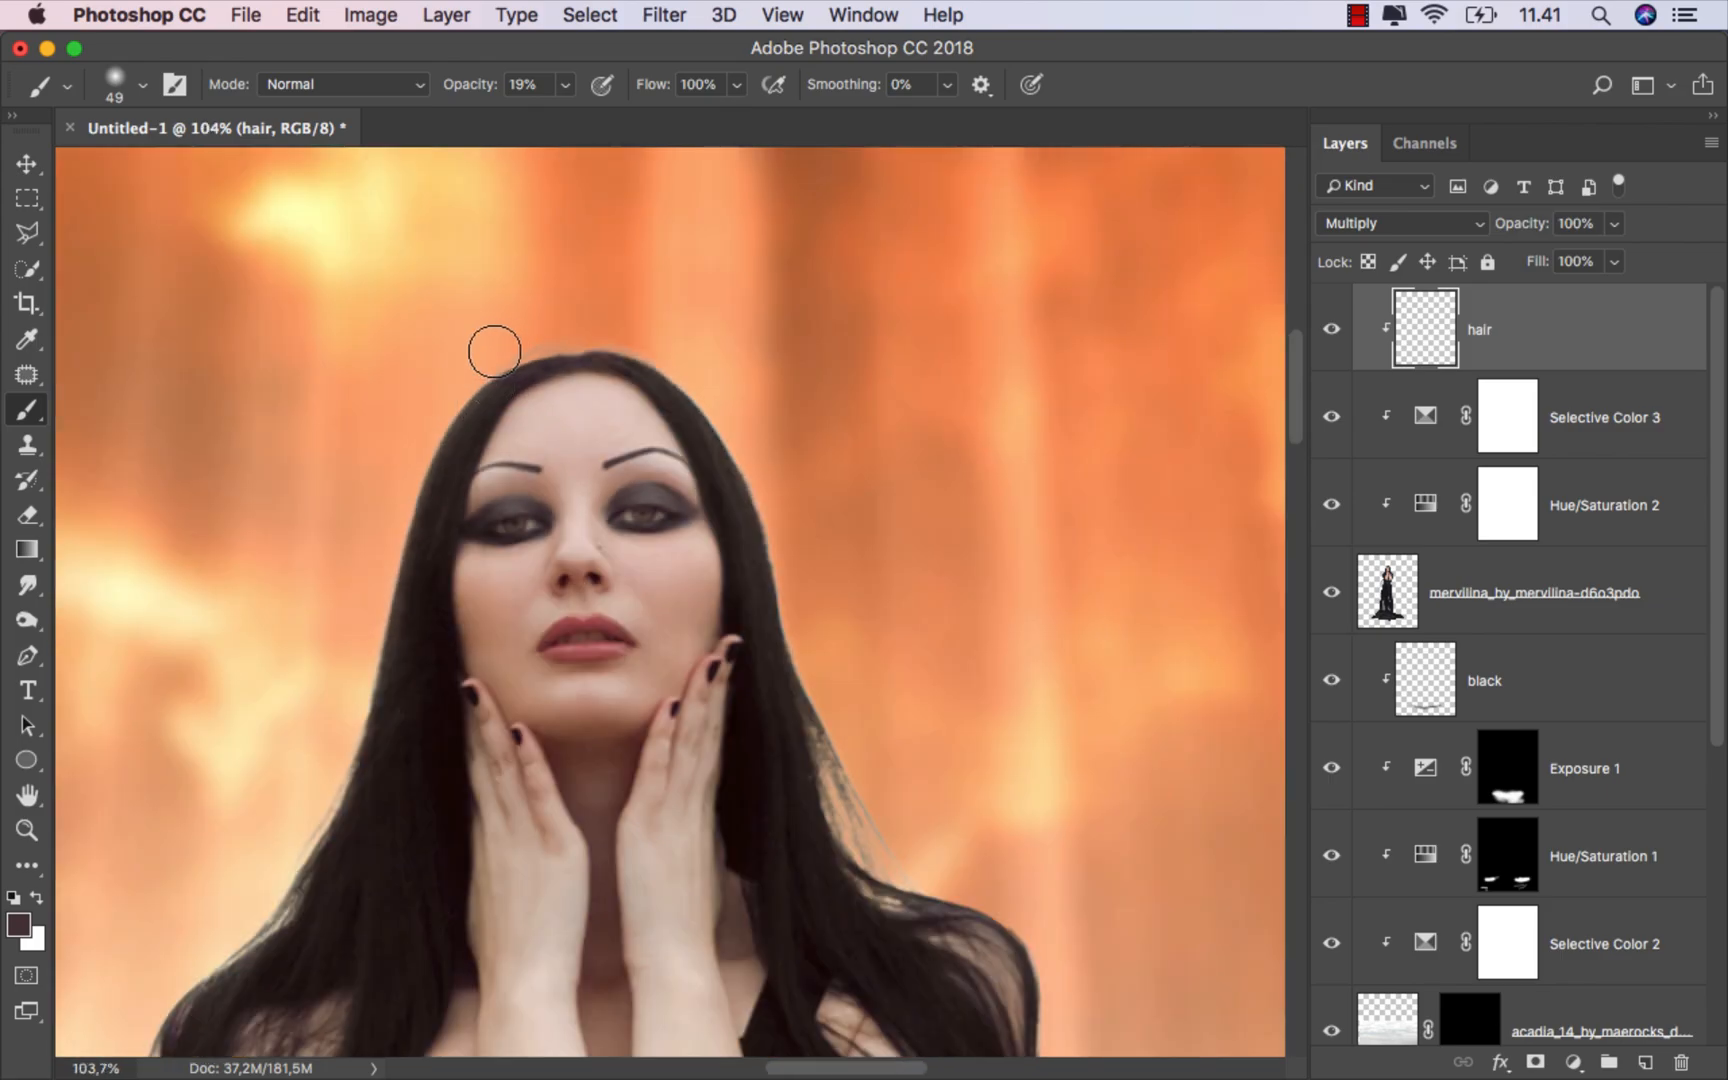
{"action": "scroll", "coordinate": [559, 533], "scroll_direction": "down", "scroll_amount": 1}
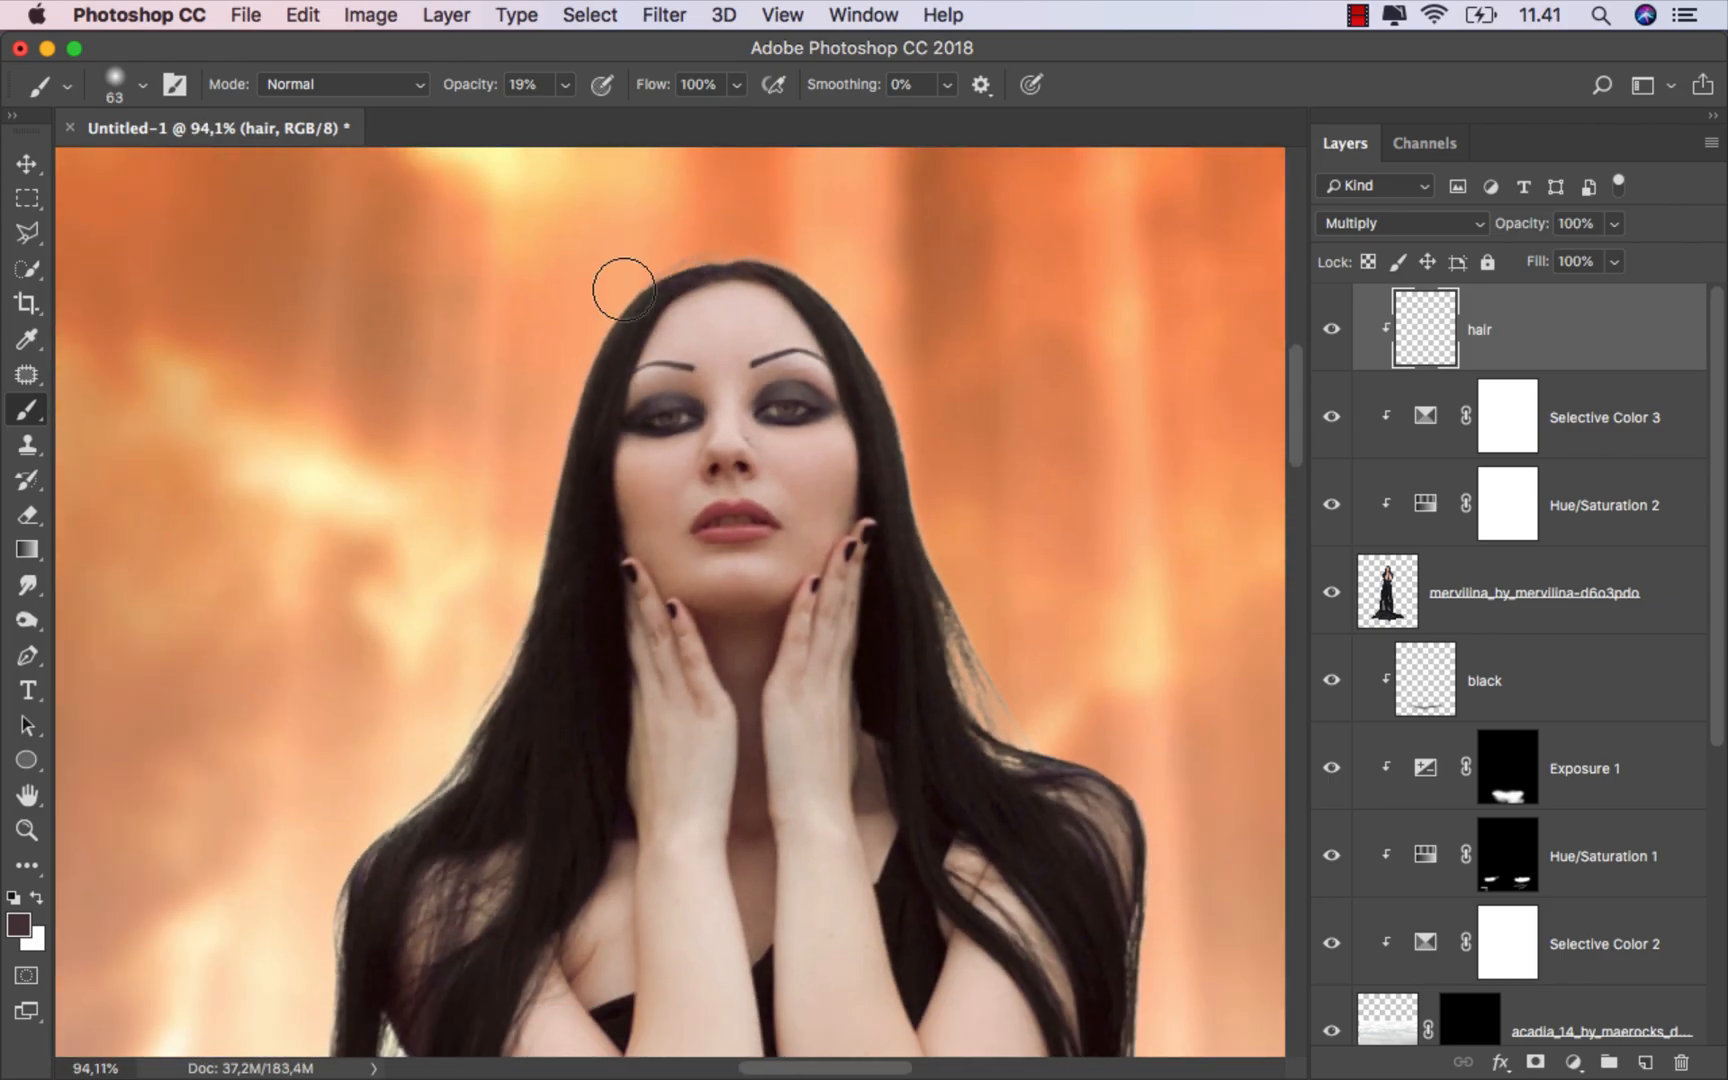
{"action": "left_click_drag", "start_coordinate": [501, 721], "coordinate": [699, 472]}
{"action": "left_click_drag", "start_coordinate": [670, 436], "coordinate": [715, 445]}
{"action": "mouse_move", "coordinate": [675, 473]}
{"action": "left_mouse_down"}
{"action": "mouse_move", "coordinate": [608, 558]}
{"action": "mouse_move", "coordinate": [688, 473]}
{"action": "mouse_move", "coordinate": [489, 698]}
{"action": "mouse_move", "coordinate": [585, 506]}
{"action": "mouse_move", "coordinate": [492, 771]}
{"action": "mouse_move", "coordinate": [641, 467]}
{"action": "mouse_move", "coordinate": [620, 532]}
{"action": "mouse_move", "coordinate": [612, 475]}
{"action": "mouse_move", "coordinate": [583, 519]}
{"action": "mouse_move", "coordinate": [528, 469]}
{"action": "mouse_move", "coordinate": [560, 648]}
{"action": "left_mouse_up"}
{"action": "scroll", "coordinate": [609, 478], "scroll_direction": "down", "scroll_amount": 5}
{"action": "scroll", "coordinate": [531, 557], "scroll_direction": "down", "scroll_amount": 3}
{"action": "mouse_move", "coordinate": [551, 765]}
{"action": "left_mouse_down"}
{"action": "mouse_move", "coordinate": [517, 806]}
{"action": "mouse_move", "coordinate": [578, 683]}
{"action": "mouse_move", "coordinate": [561, 586]}
{"action": "mouse_move", "coordinate": [478, 552]}
{"action": "left_mouse_up"}
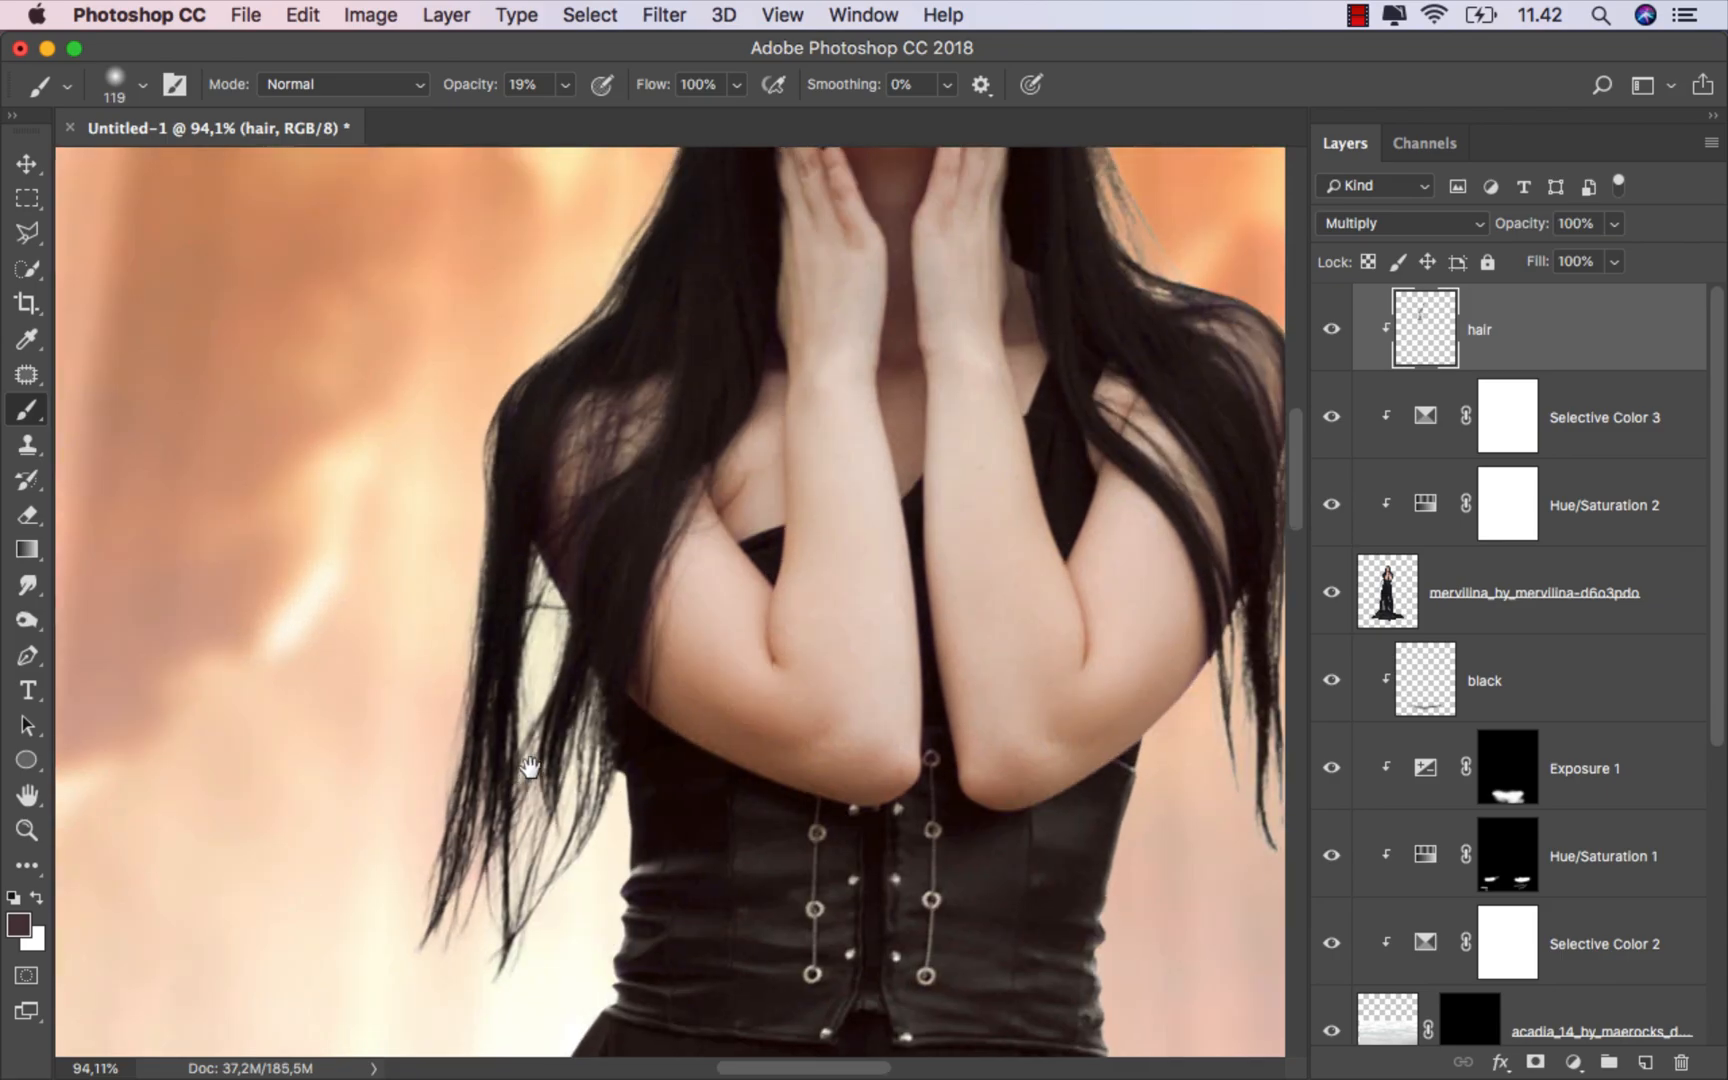
{"action": "scroll", "coordinate": [474, 455], "scroll_direction": "up", "scroll_amount": 3}
{"action": "scroll", "coordinate": [440, 600], "scroll_direction": "up", "scroll_amount": 5}
{"action": "scroll", "coordinate": [571, 444], "scroll_direction": "up", "scroll_amount": 4}
{"action": "scroll", "coordinate": [571, 444], "scroll_direction": "right", "scroll_amount": 5}
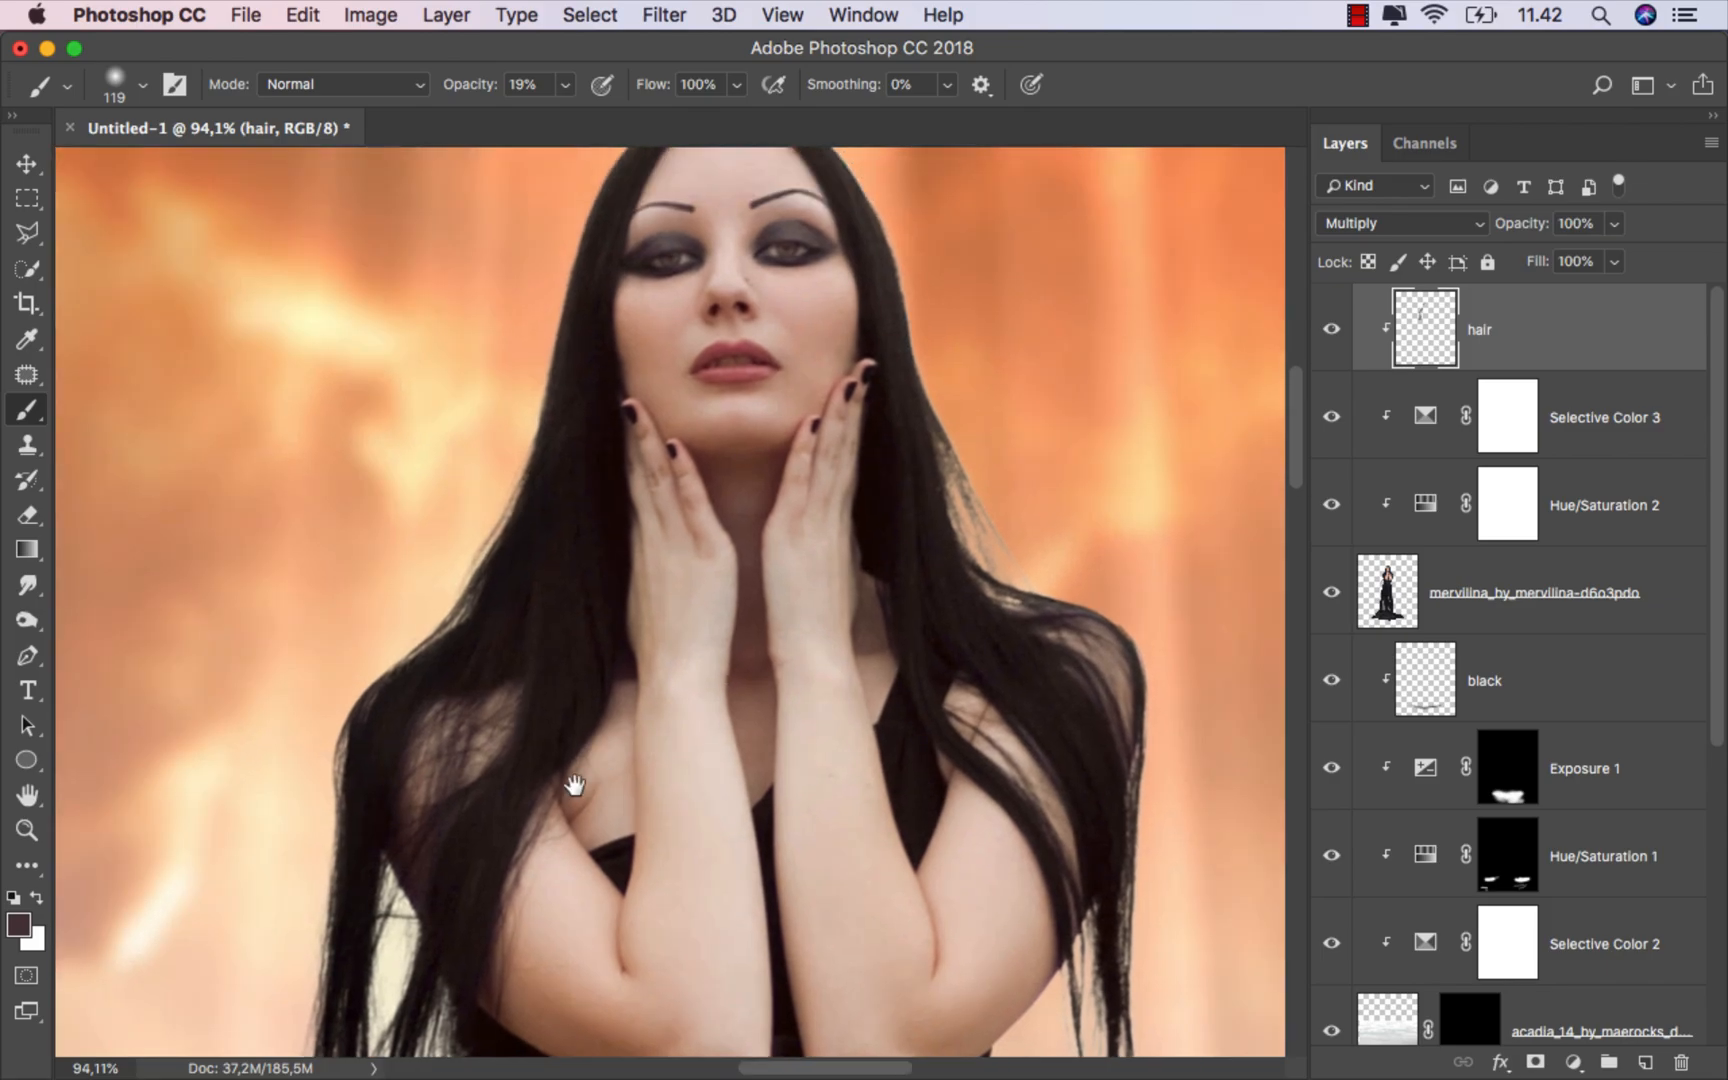
{"action": "left_click_drag", "start_coordinate": [528, 239], "coordinate": [498, 239]}
{"action": "left_click_drag", "start_coordinate": [698, 343], "coordinate": [712, 345]}
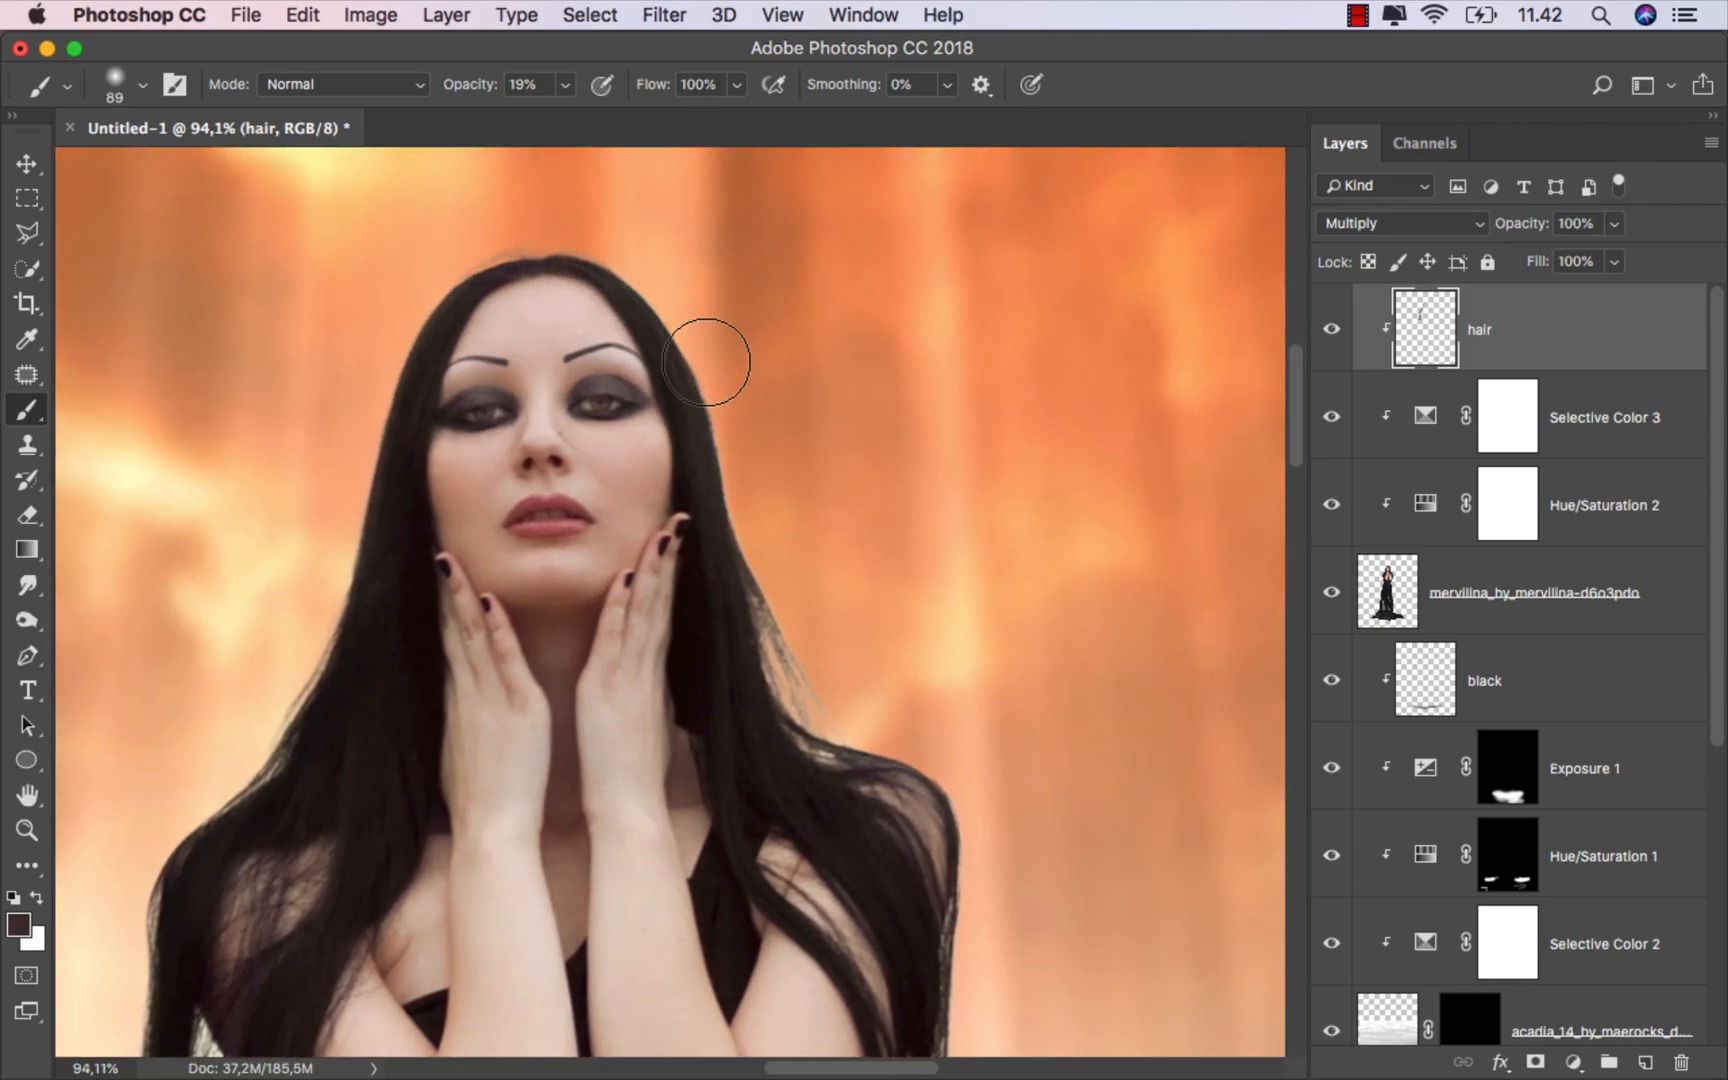
{"action": "left_click_drag", "start_coordinate": [770, 610], "coordinate": [805, 664]}
{"action": "left_click_drag", "start_coordinate": [811, 615], "coordinate": [828, 616]}
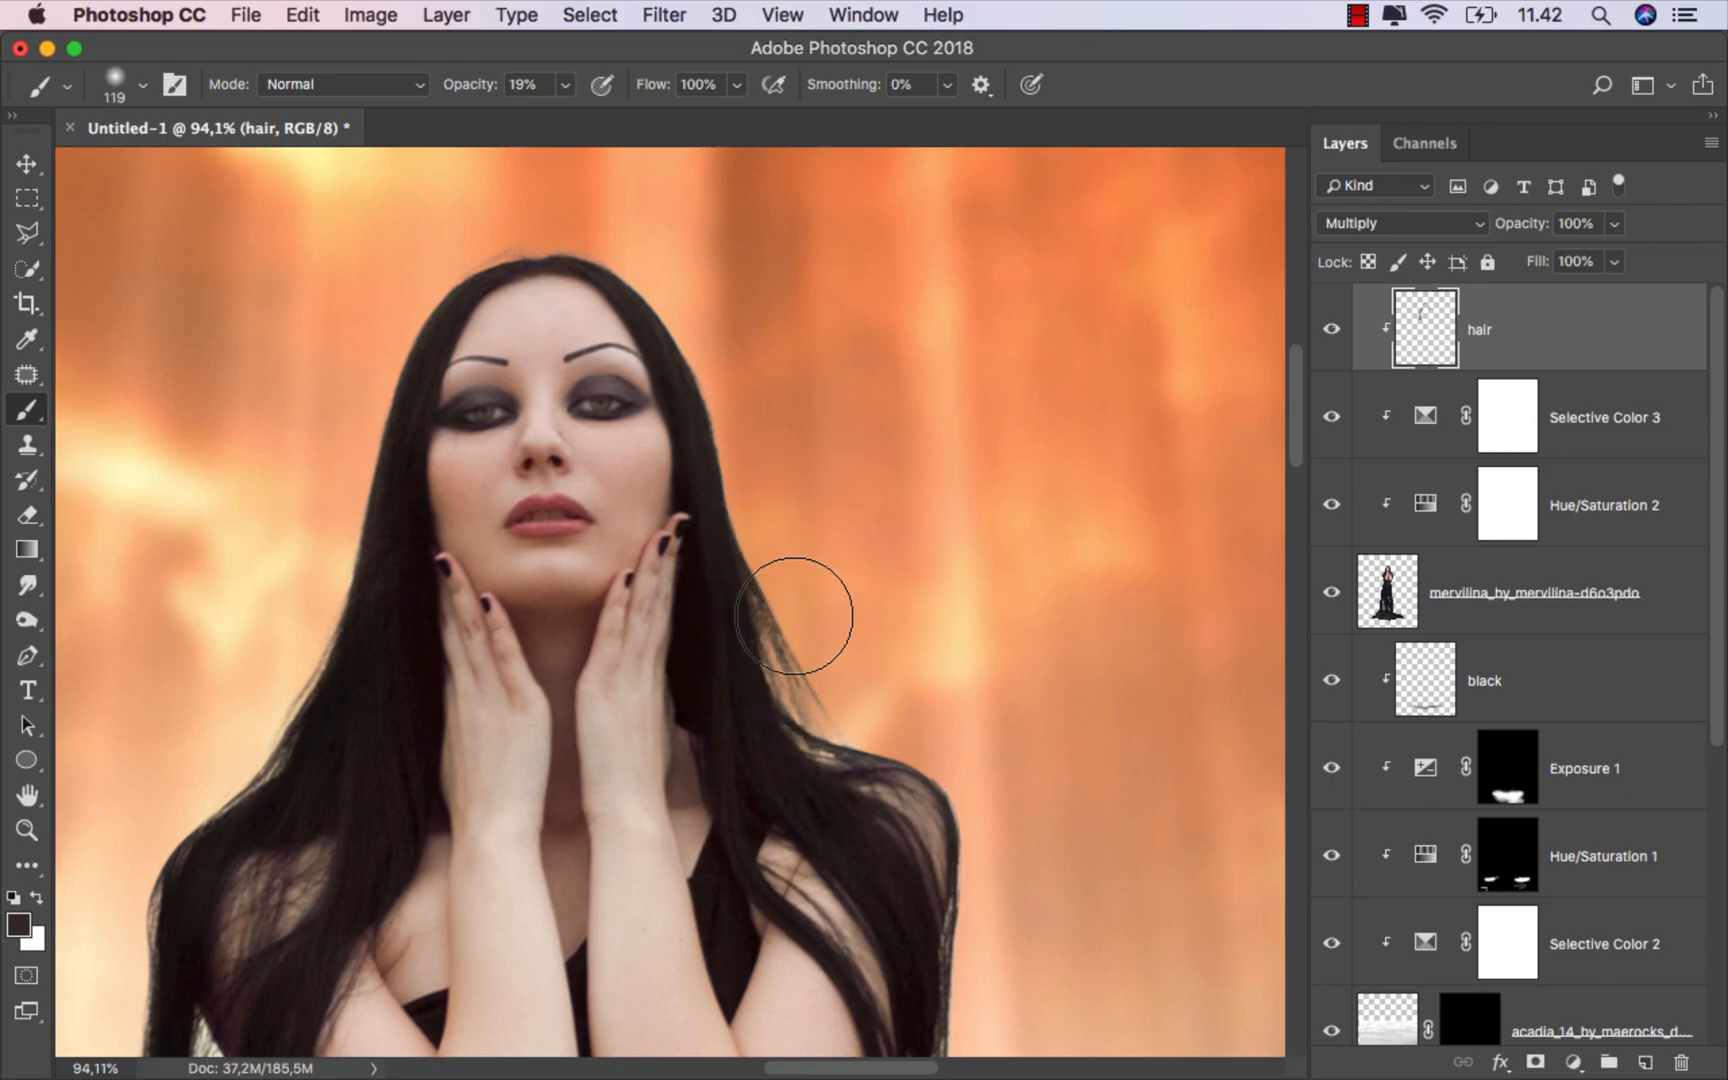
{"action": "scroll", "coordinate": [663, 532], "scroll_direction": "down", "scroll_amount": 5}
{"action": "scroll", "coordinate": [663, 532], "scroll_direction": "right", "scroll_amount": 4}
{"action": "mouse_move", "coordinate": [624, 463]}
{"action": "left_mouse_down"}
{"action": "mouse_move", "coordinate": [683, 517]}
{"action": "mouse_move", "coordinate": [660, 463]}
{"action": "mouse_move", "coordinate": [694, 530]}
{"action": "left_mouse_up"}
{"action": "mouse_move", "coordinate": [830, 580]}
{"action": "left_mouse_down"}
{"action": "mouse_move", "coordinate": [801, 892]}
{"action": "mouse_move", "coordinate": [775, 878]}
{"action": "left_mouse_up"}
{"action": "scroll", "coordinate": [800, 892], "scroll_direction": "down", "scroll_amount": 5}
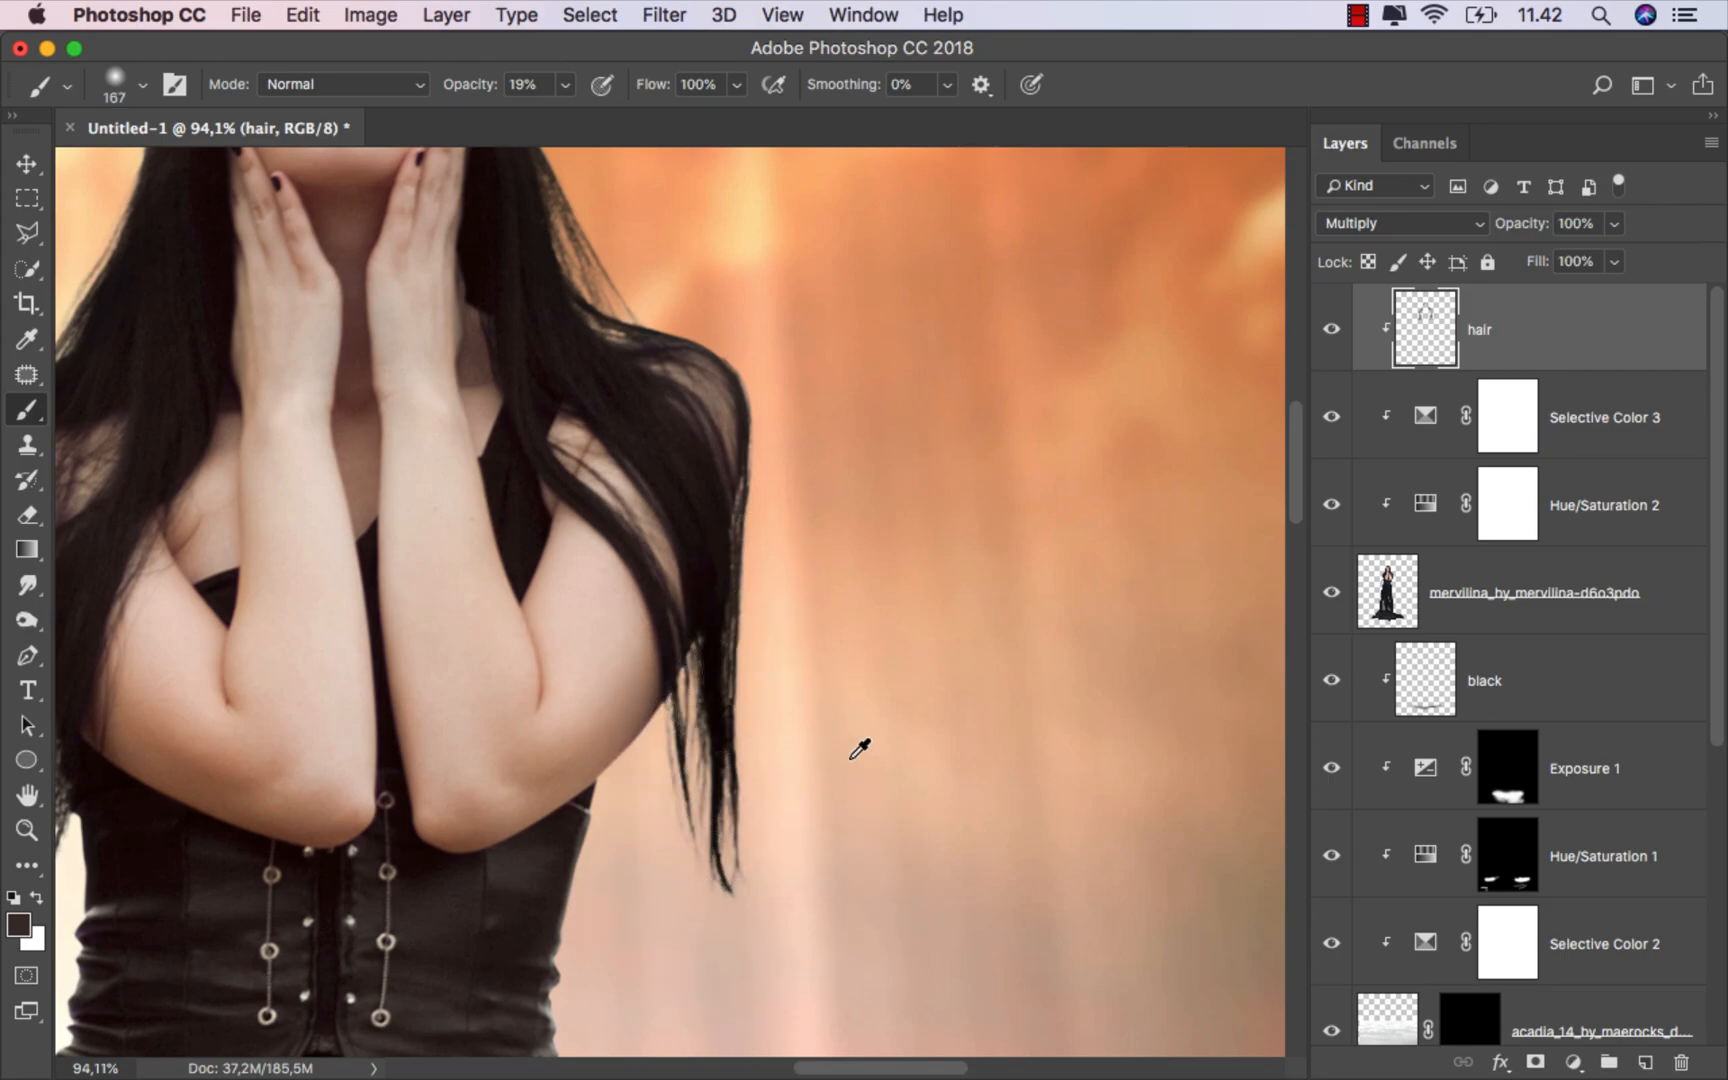
{"action": "scroll", "coordinate": [856, 744], "scroll_direction": "down", "scroll_amount": 5}
{"action": "scroll", "coordinate": [775, 735], "scroll_direction": "down", "scroll_amount": 2}
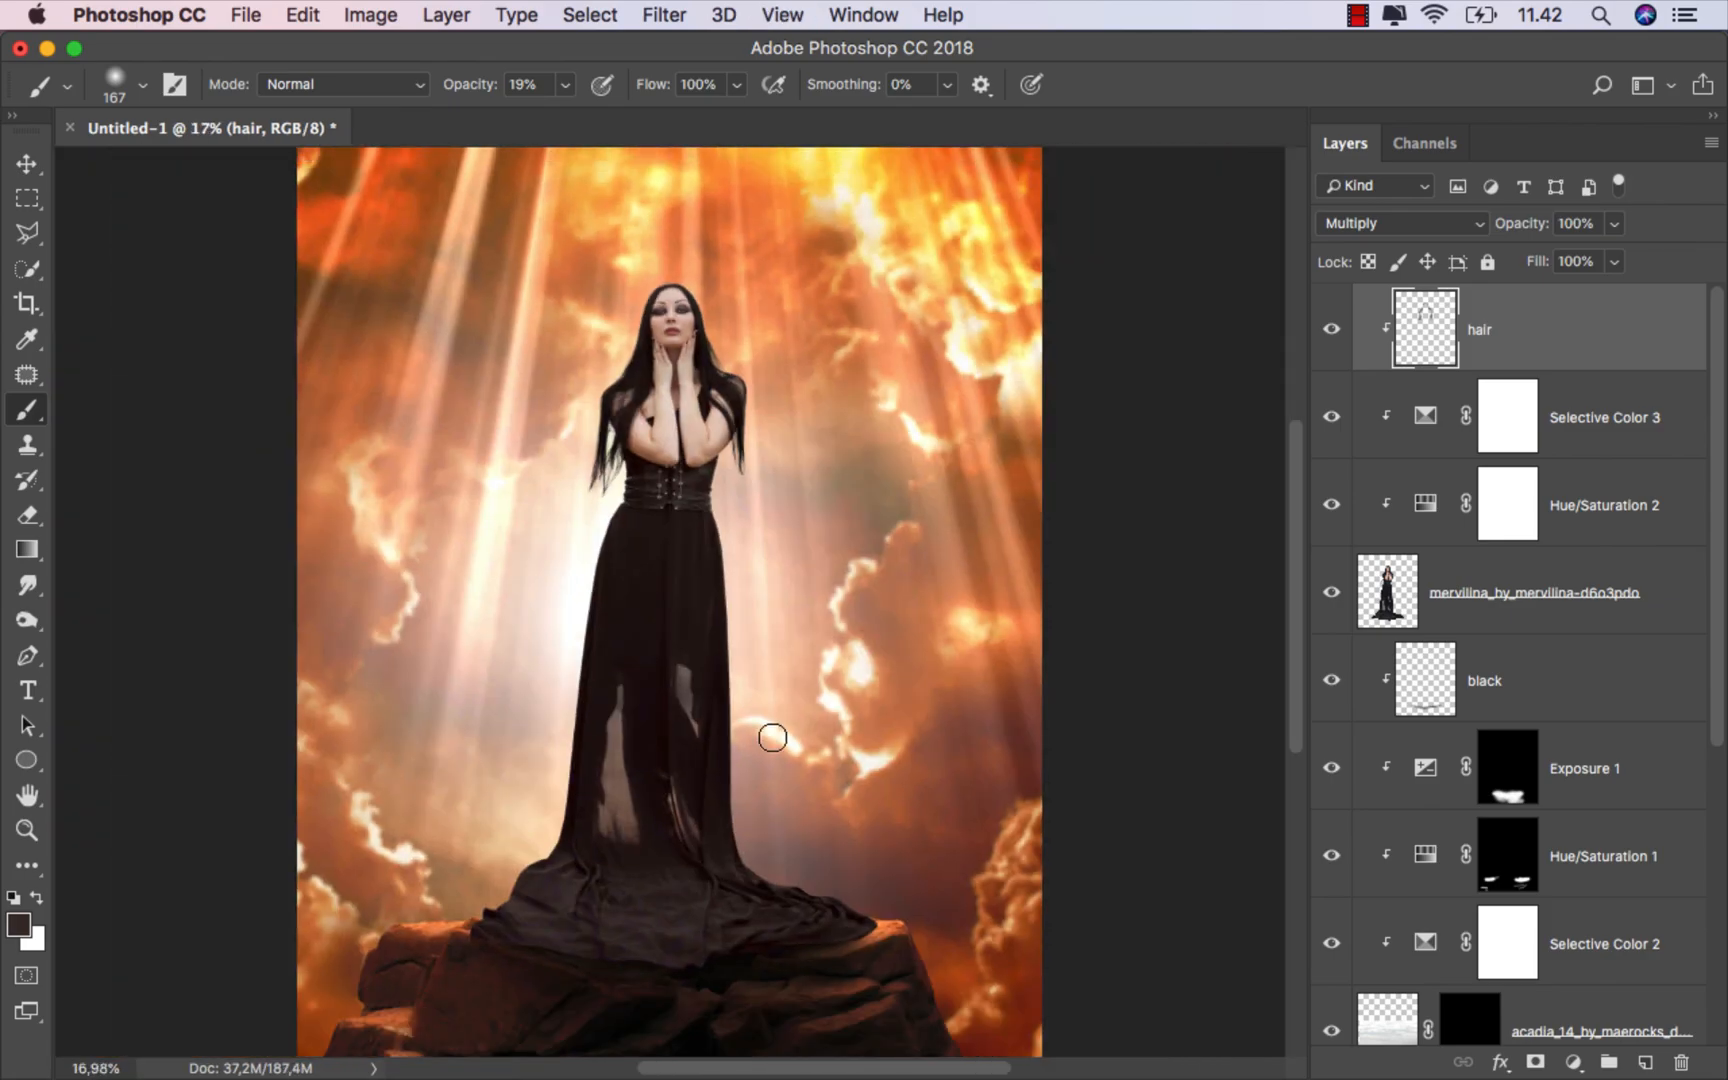
Step: Toggle the hair layer's visibility to compare the painted hair with the original
{"action": "left_click", "coordinate": [1330, 332]}
{"action": "left_click", "coordinate": [1330, 332]}
{"action": "key", "text": "v"}
Step: Open the model layer's layer style and enable Inner Shadow with Linear Dodge (Add), orange color and 92° angle
{"action": "left_click", "coordinate": [1512, 594]}
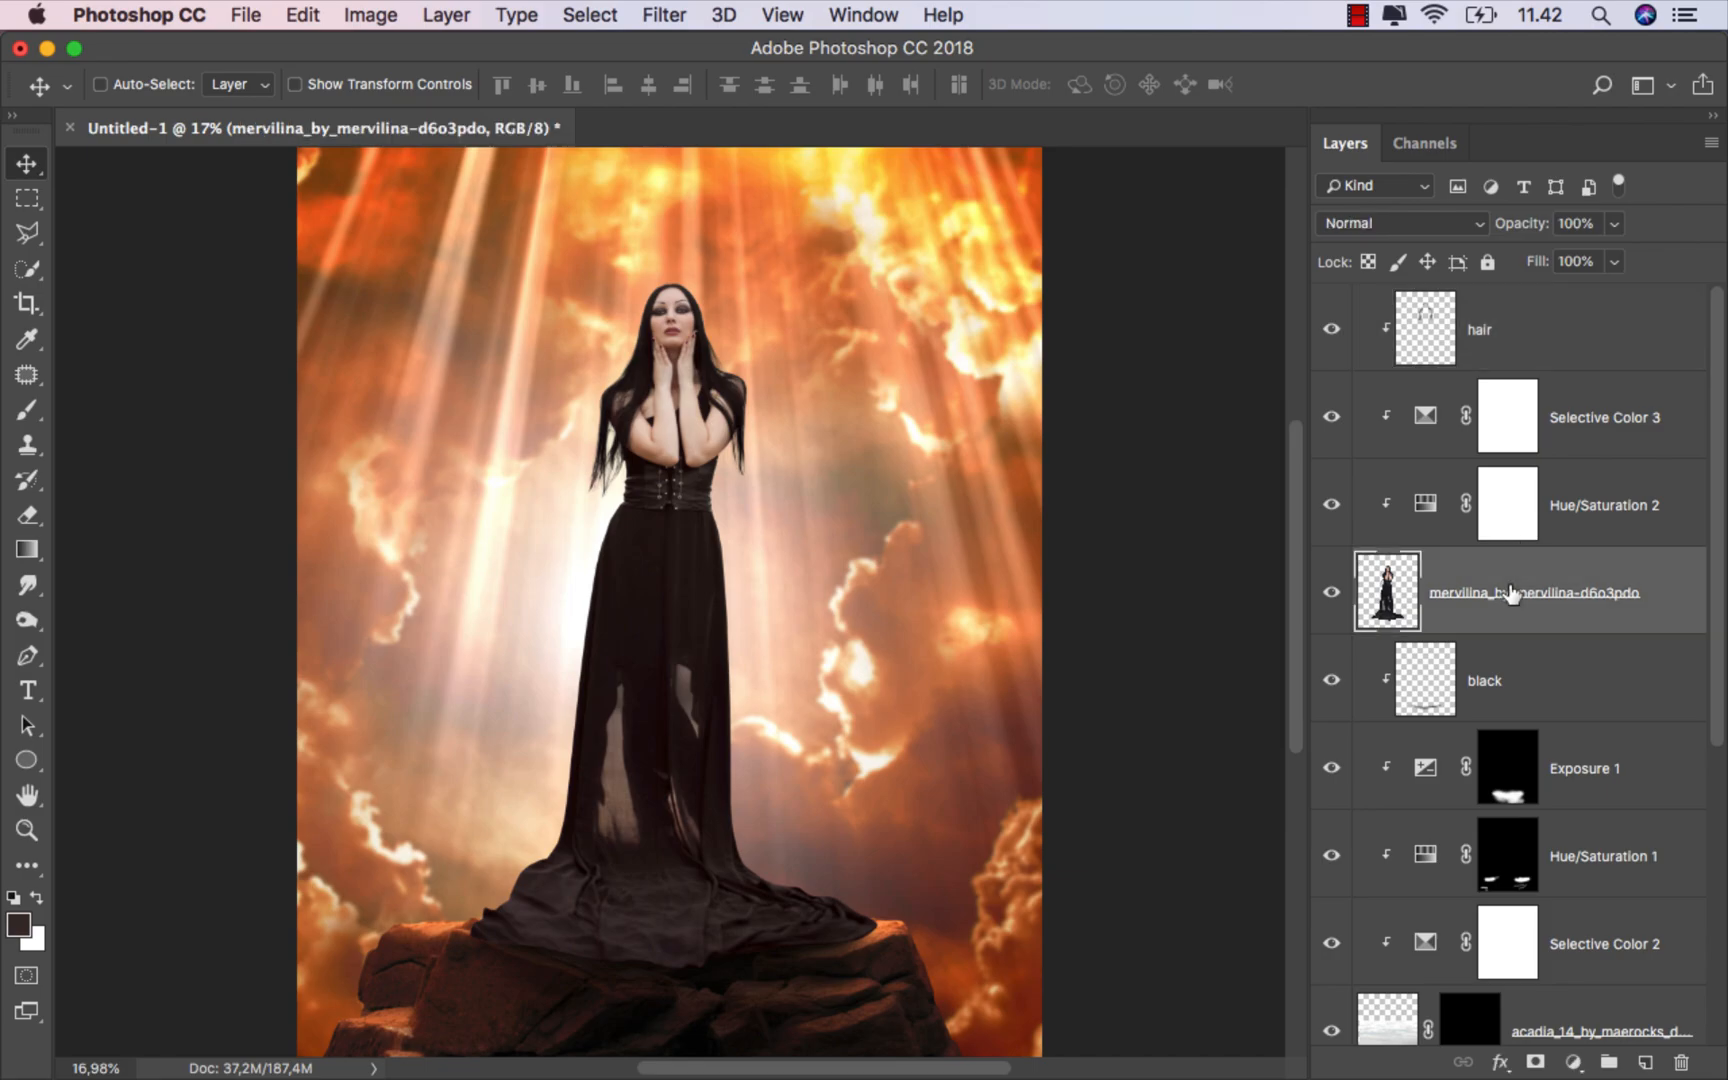
{"action": "right_click", "coordinate": [1471, 575]}
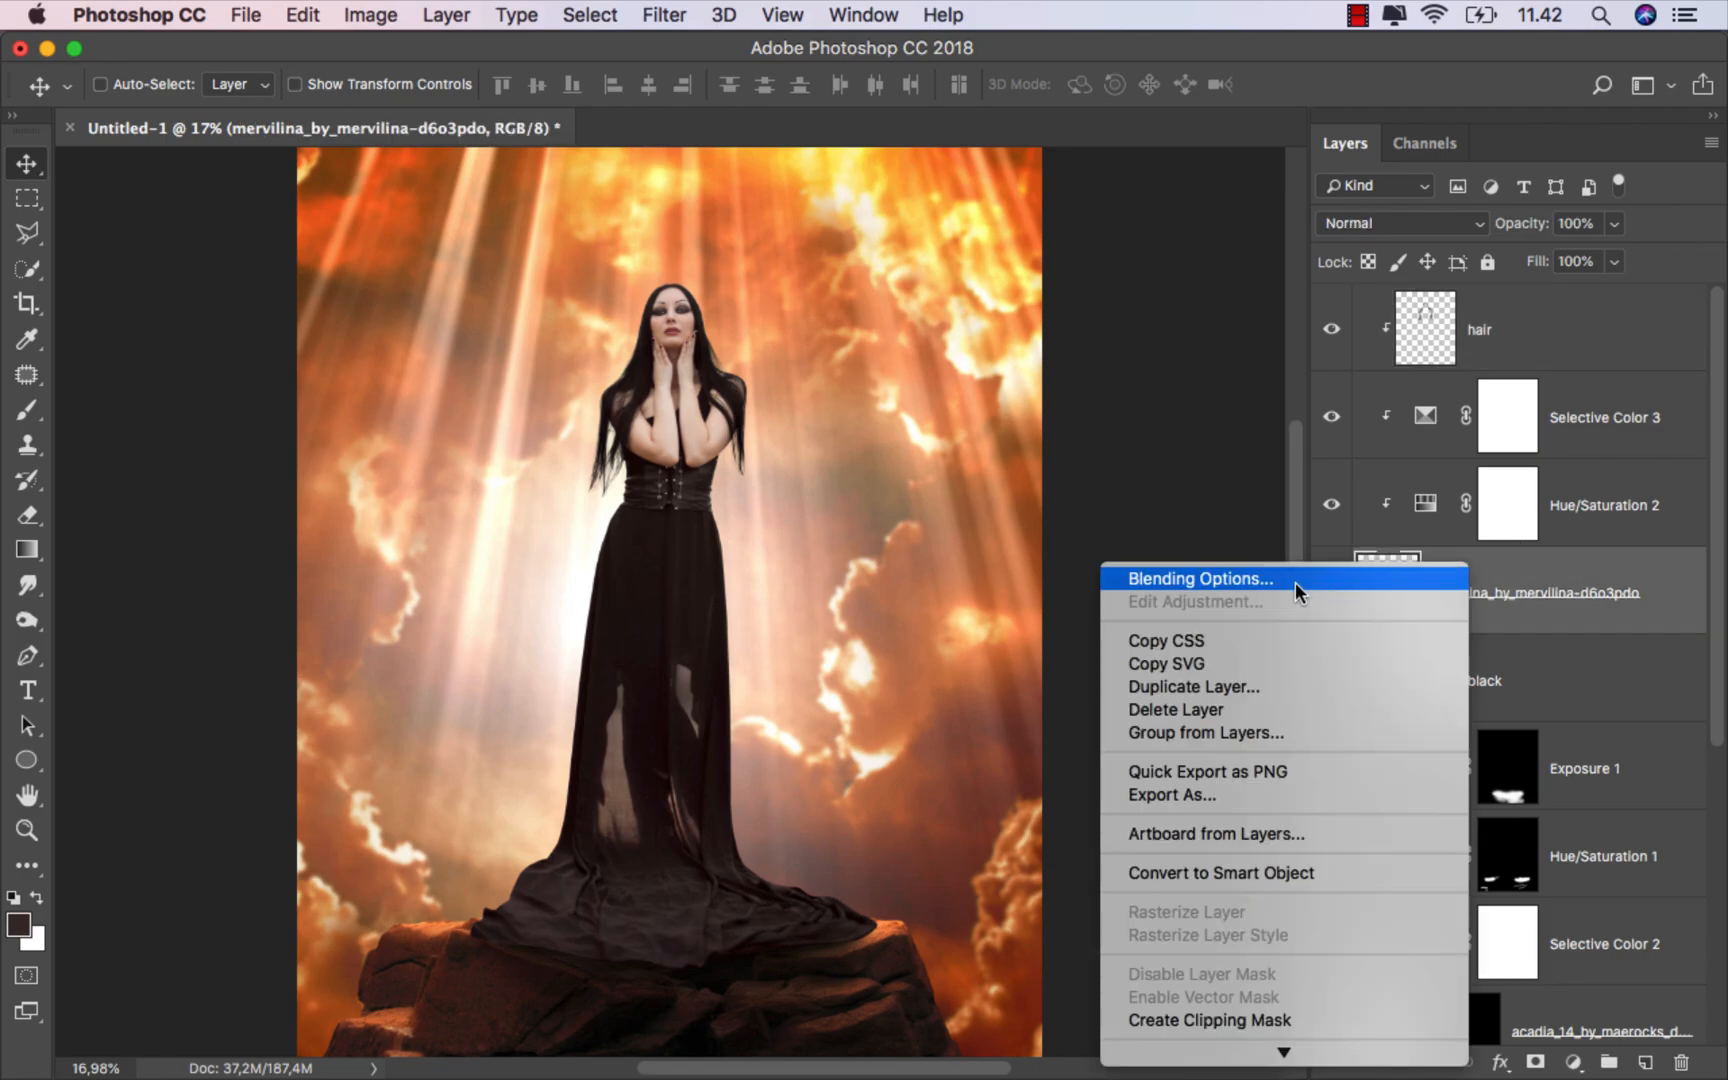
{"action": "left_click", "coordinate": [1254, 583]}
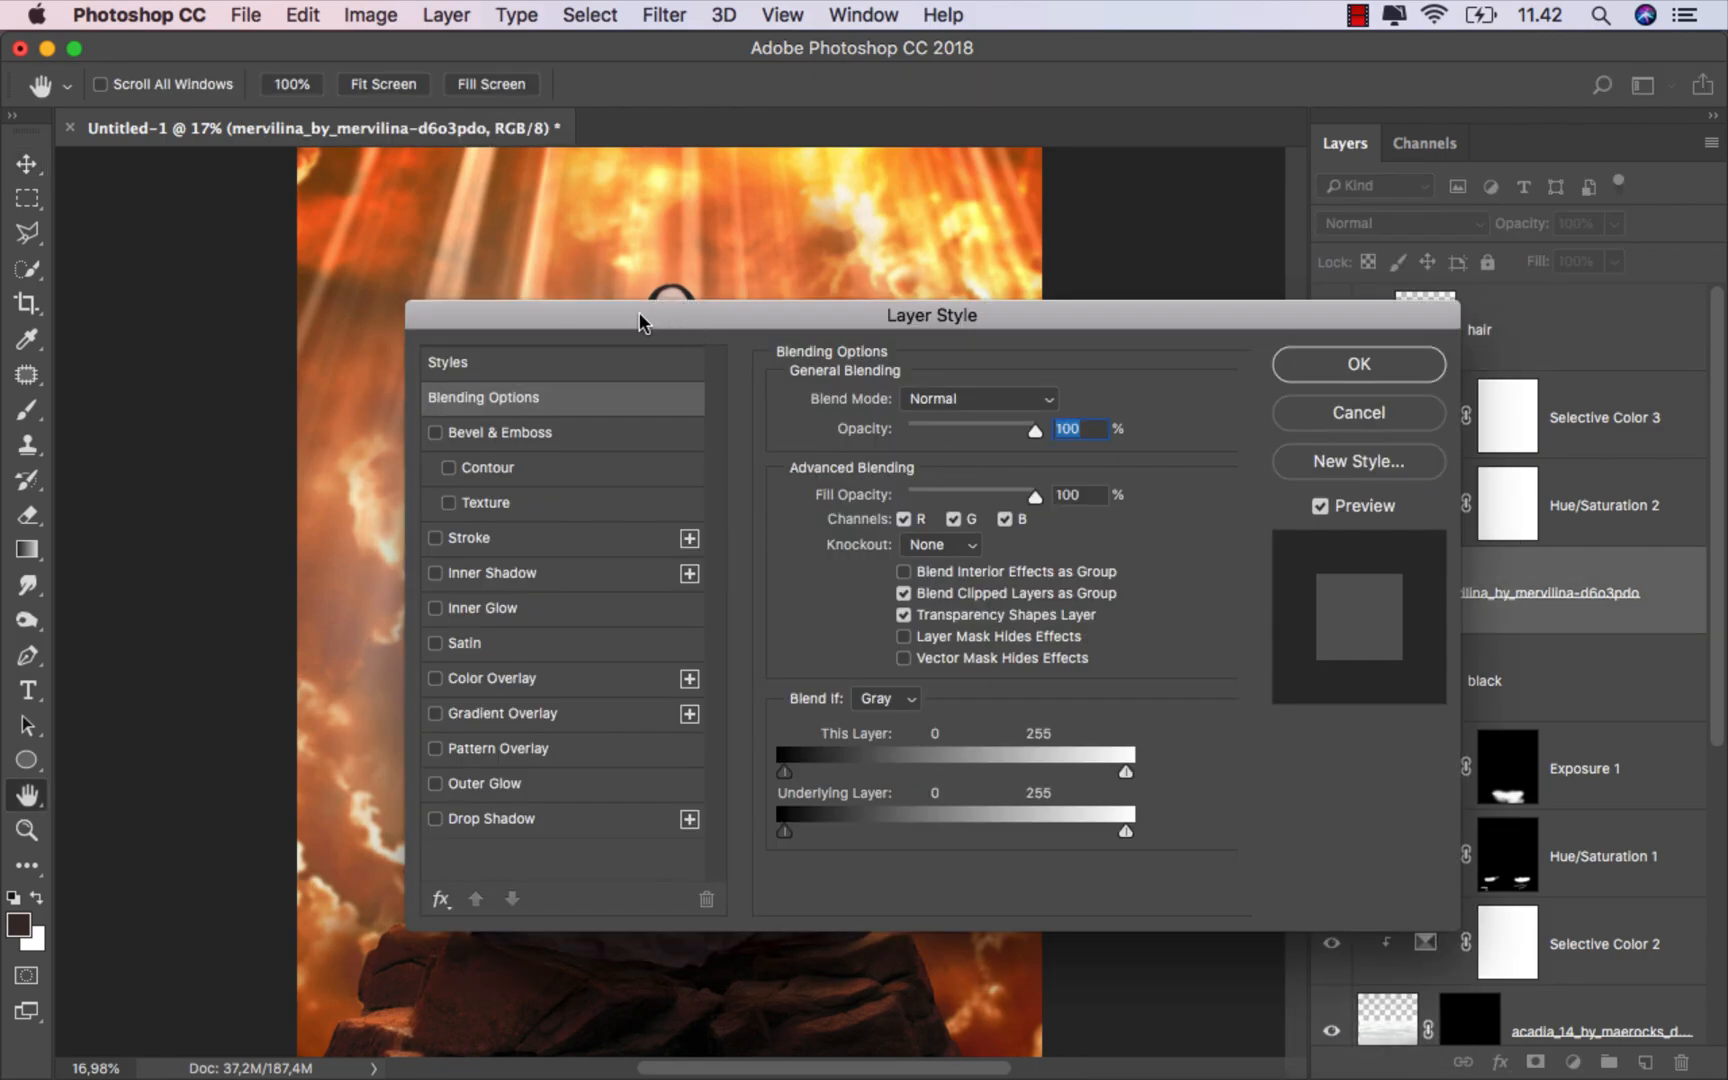
{"action": "left_click_drag", "start_coordinate": [639, 314], "coordinate": [1136, 300]}
{"action": "left_click", "coordinate": [952, 554]}
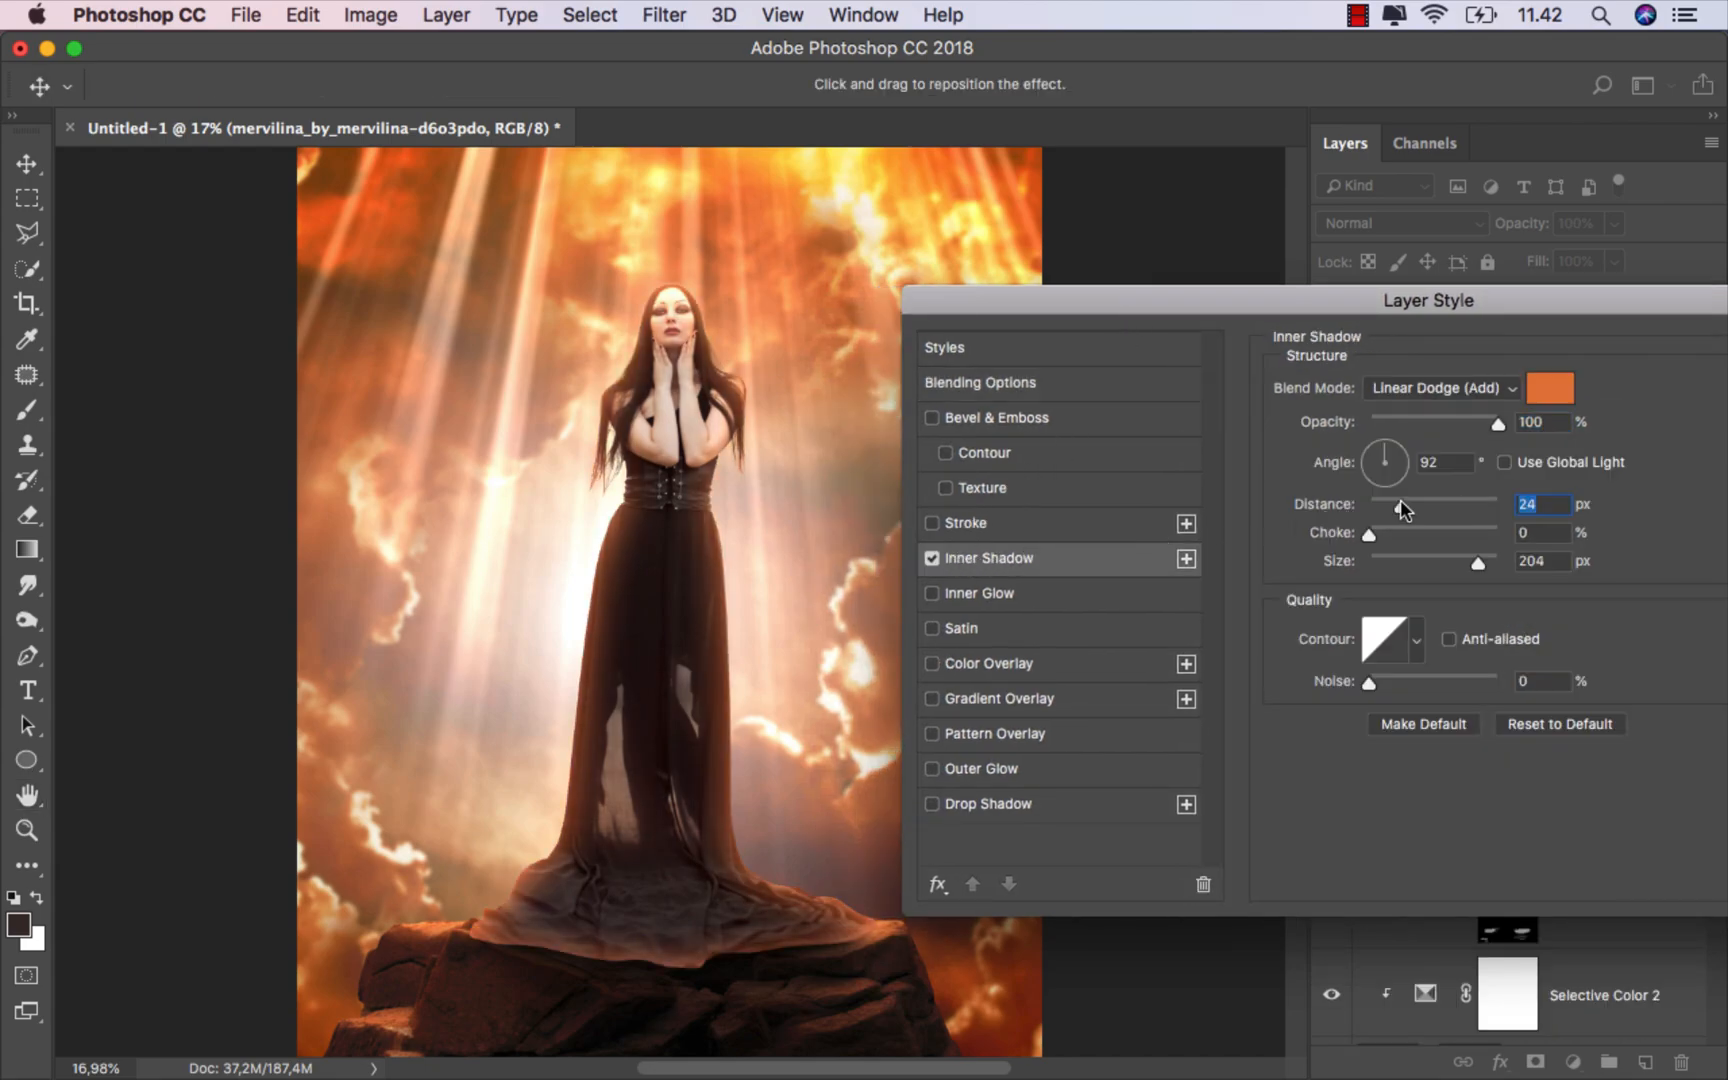
Step: Set the Inner Shadow distance to 16 px and its size to 70 px
{"action": "mouse_move", "coordinate": [1400, 500]}
{"action": "left_mouse_down"}
{"action": "mouse_move", "coordinate": [1373, 502]}
{"action": "mouse_move", "coordinate": [1385, 562]}
{"action": "mouse_move", "coordinate": [1403, 563]}
{"action": "mouse_move", "coordinate": [1392, 506]}
{"action": "left_mouse_up"}
{"action": "left_click", "coordinate": [1393, 560]}
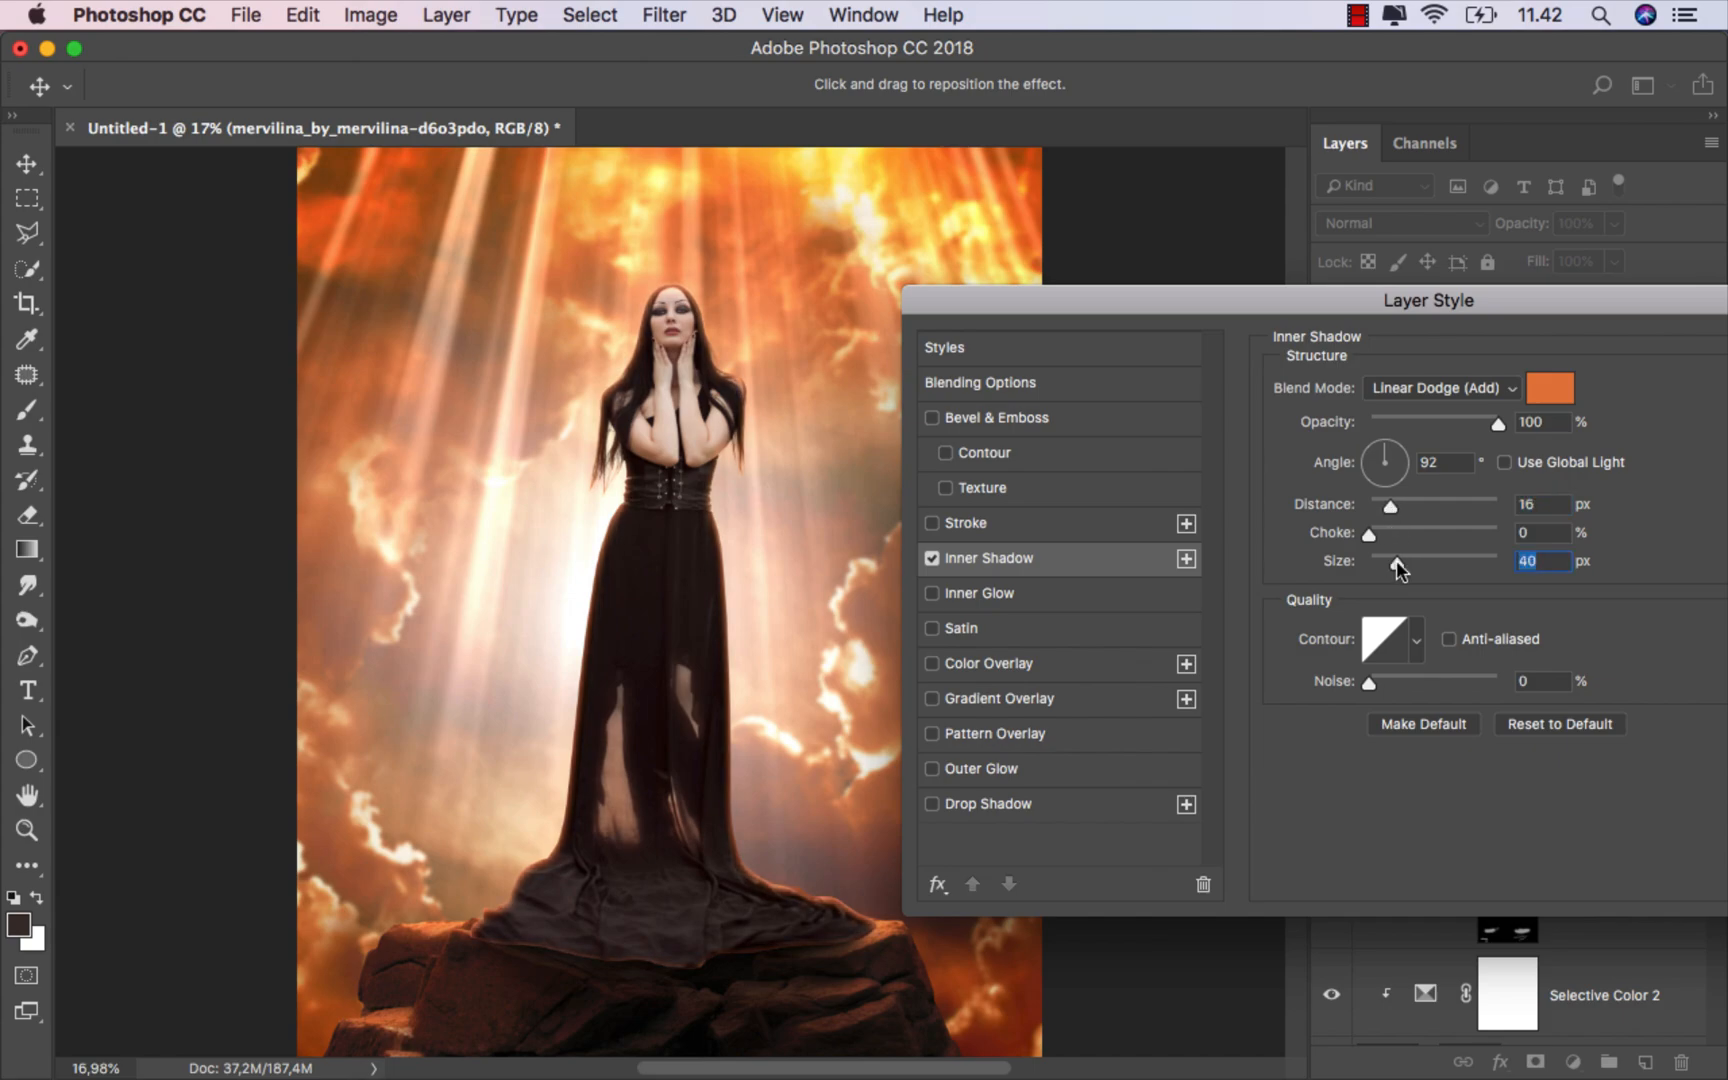
{"action": "left_click_drag", "start_coordinate": [1404, 562], "coordinate": [1407, 563]}
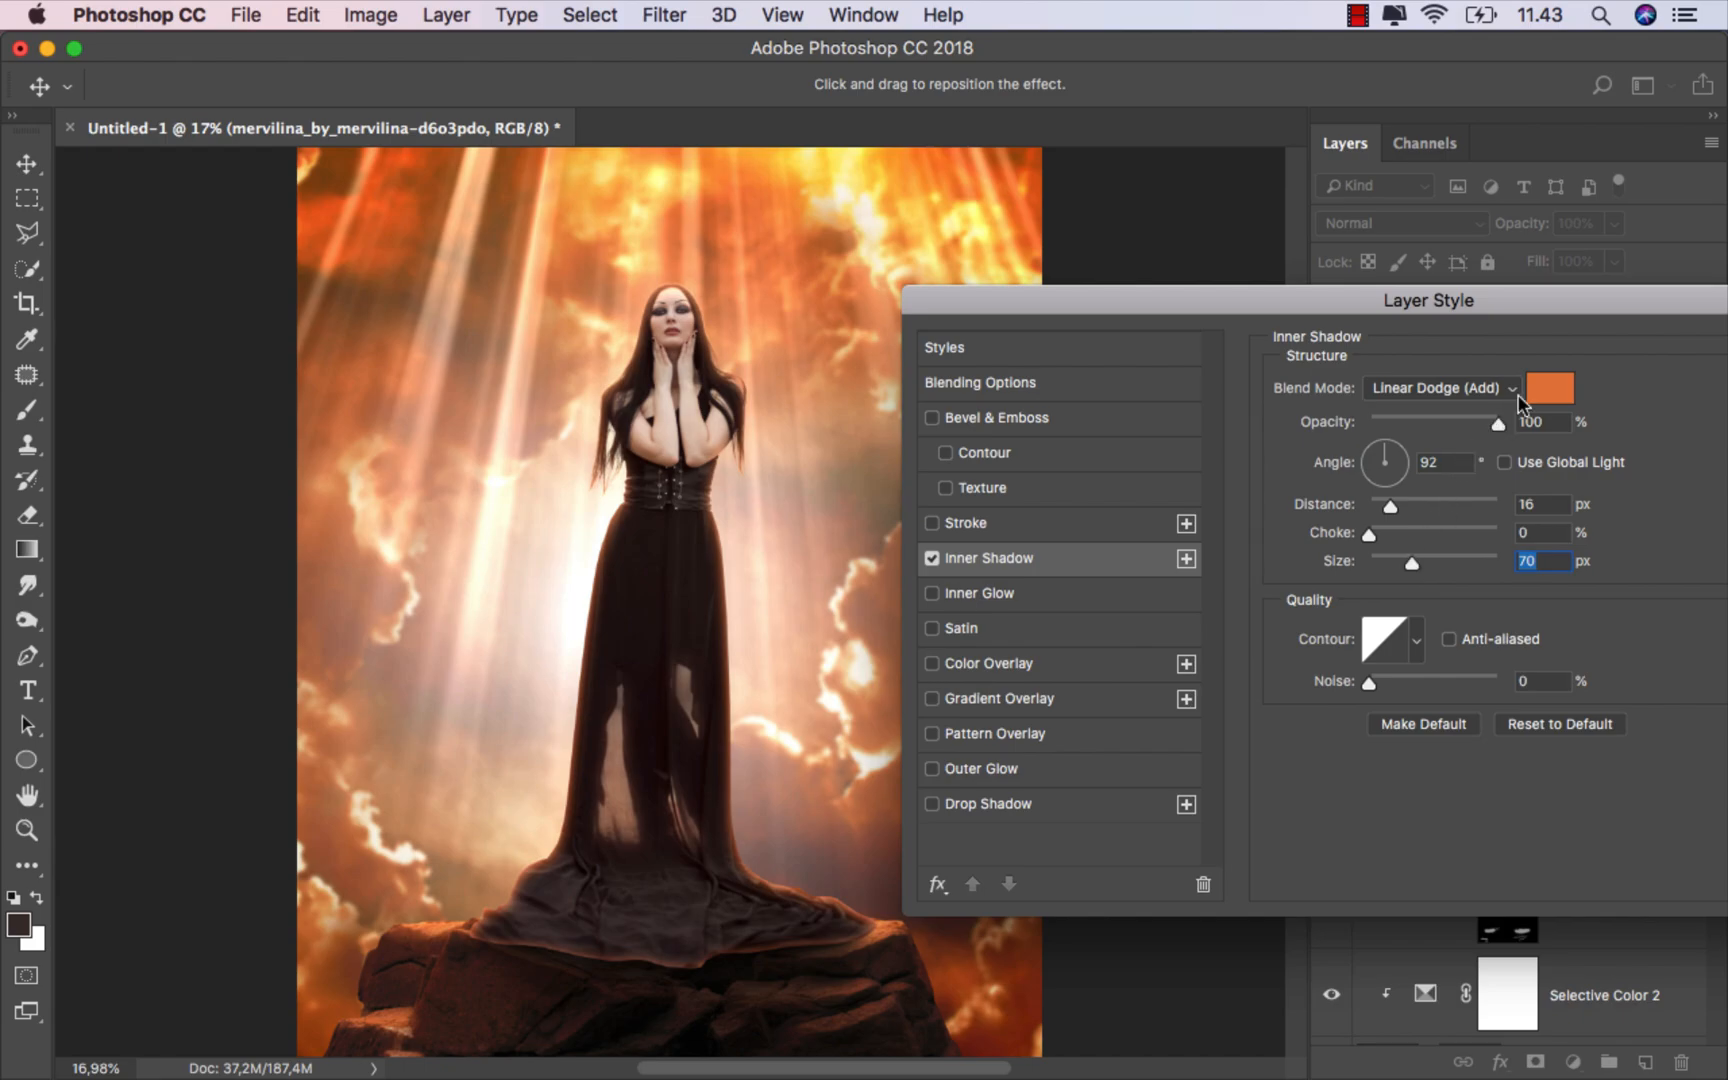
Step: Sample a lighter orange from the sky as the Inner Shadow color and confirm the layer style
{"action": "left_click", "coordinate": [1543, 392]}
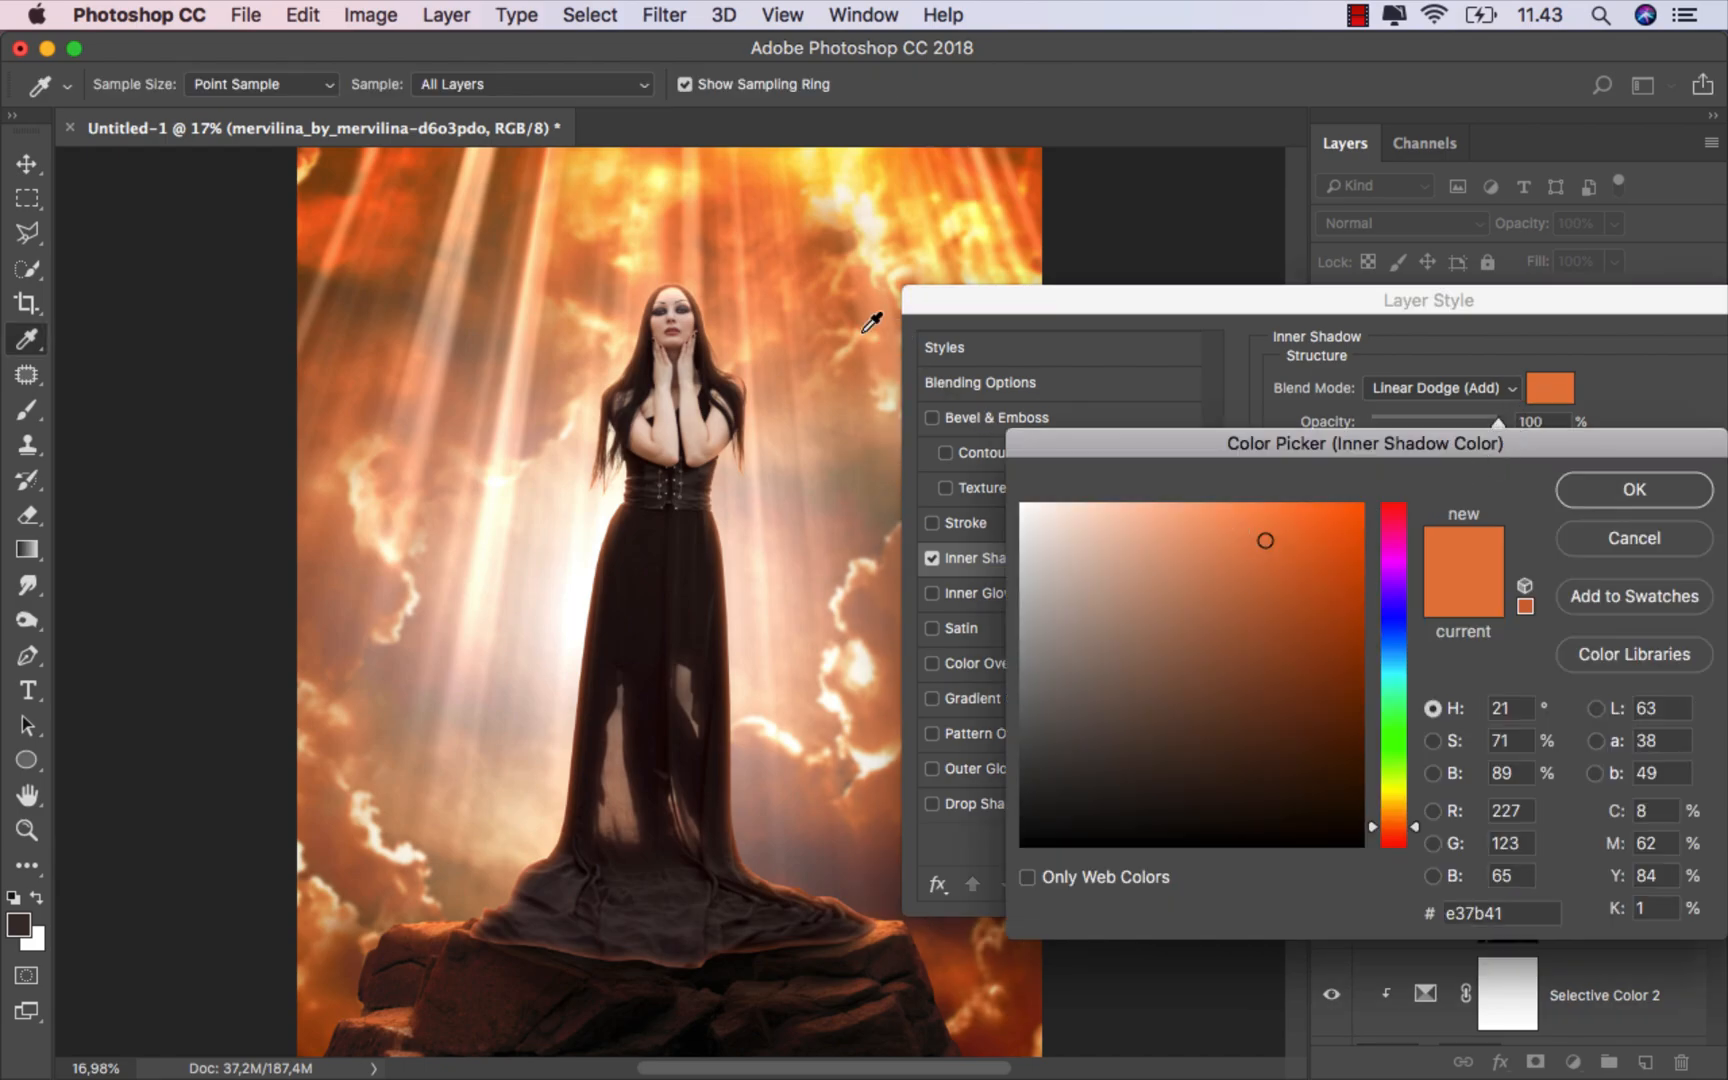
{"action": "left_click", "coordinate": [759, 290]}
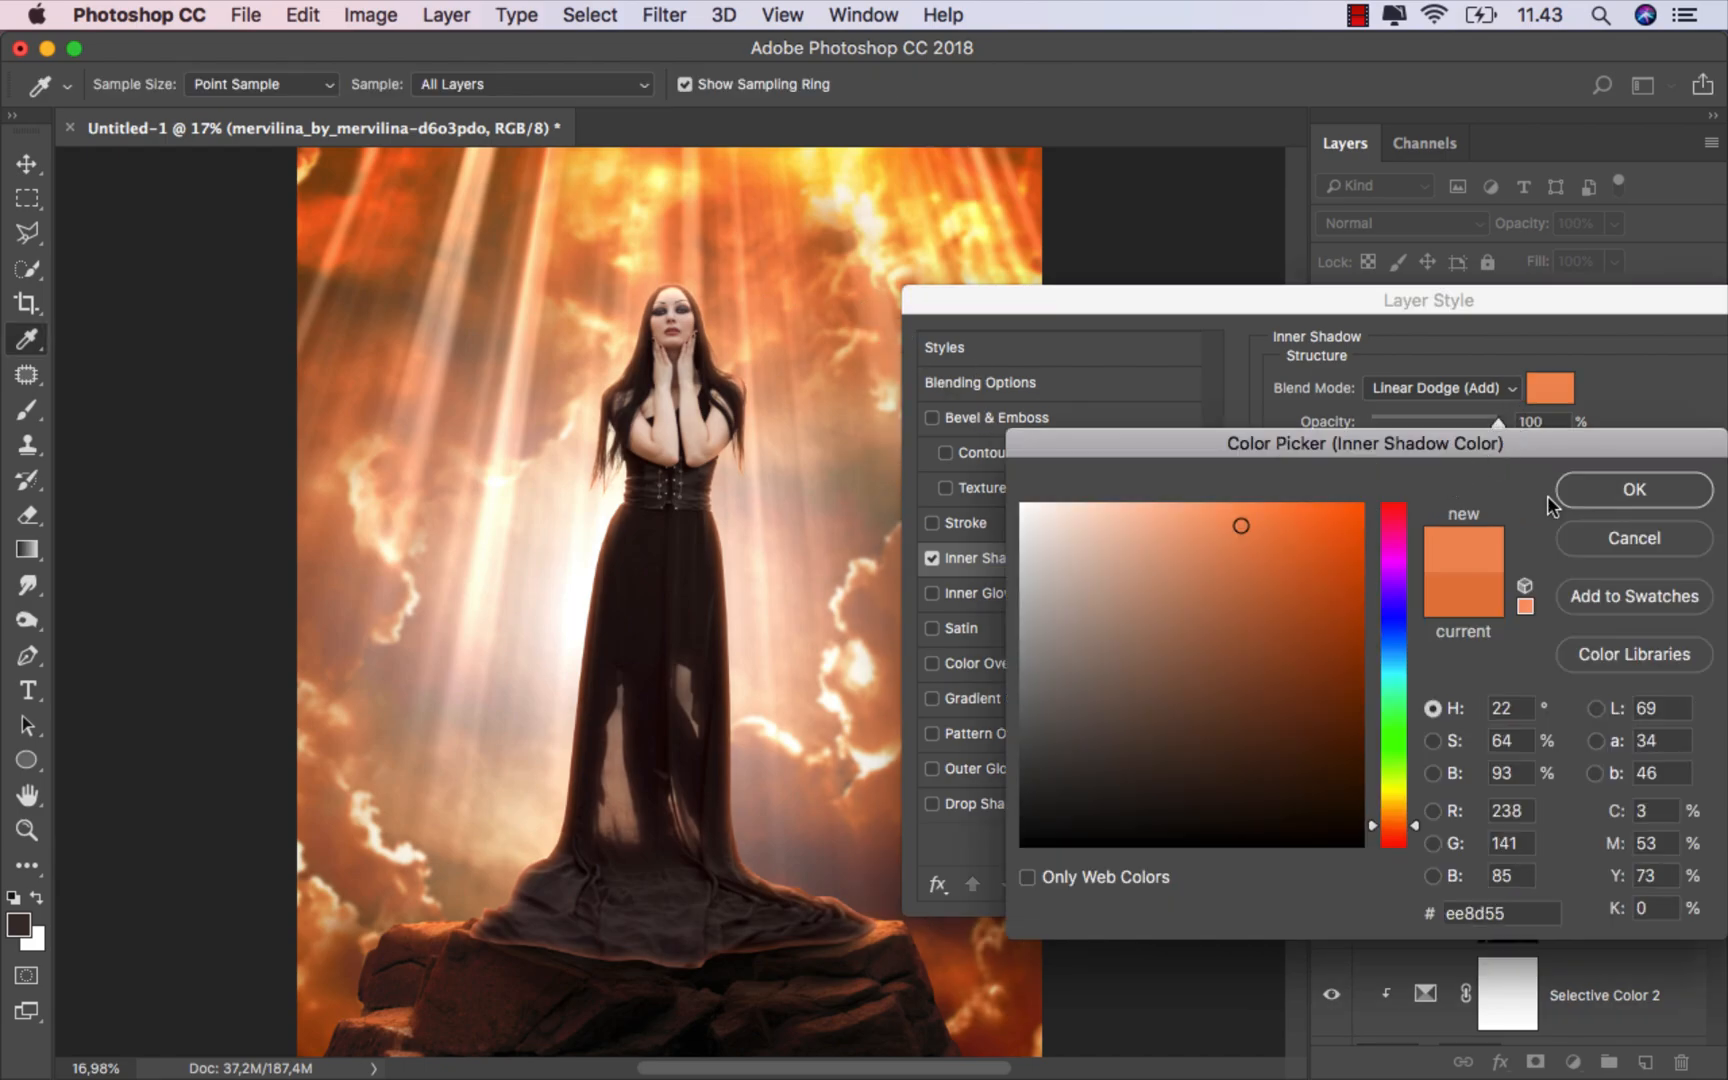
{"action": "left_click", "coordinate": [1598, 490]}
{"action": "left_click_drag", "start_coordinate": [1476, 320], "coordinate": [1133, 301]}
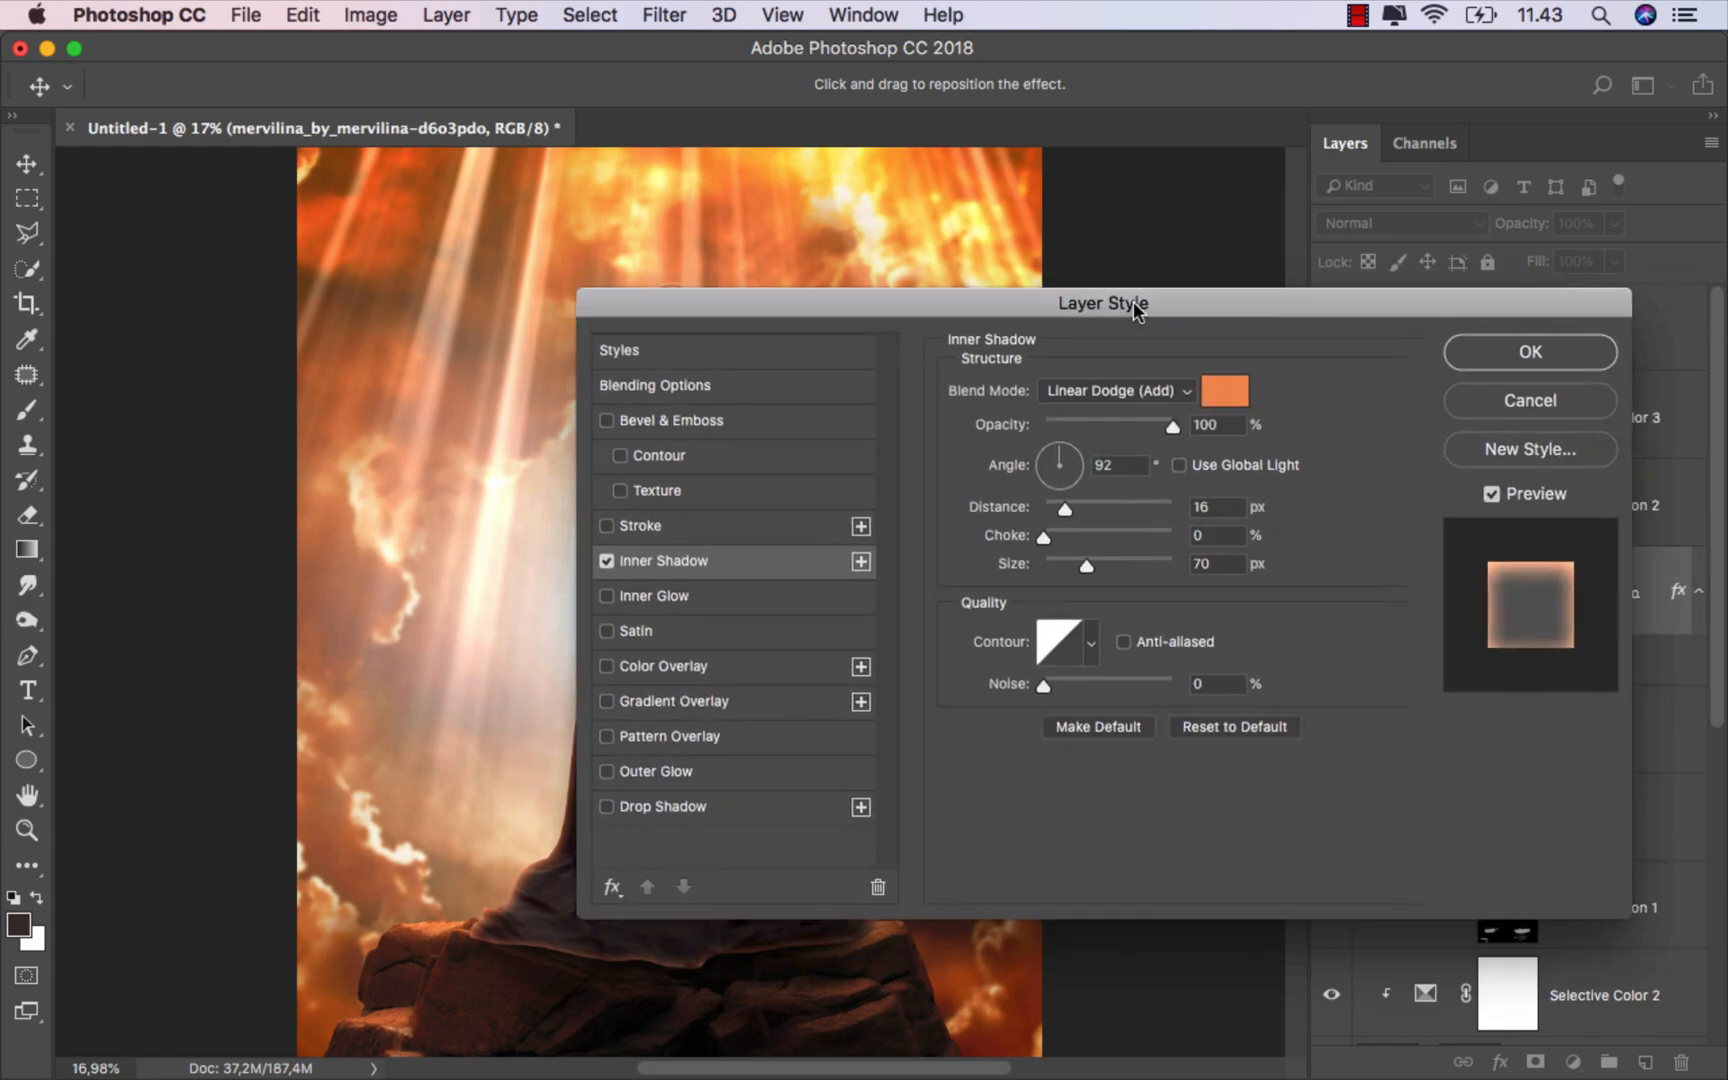
{"action": "left_click", "coordinate": [1494, 364]}
Step: Convert the model's Inner Shadow effect into its own layer and move it to the top, above the hair layer
{"action": "right_click", "coordinate": [1472, 682]}
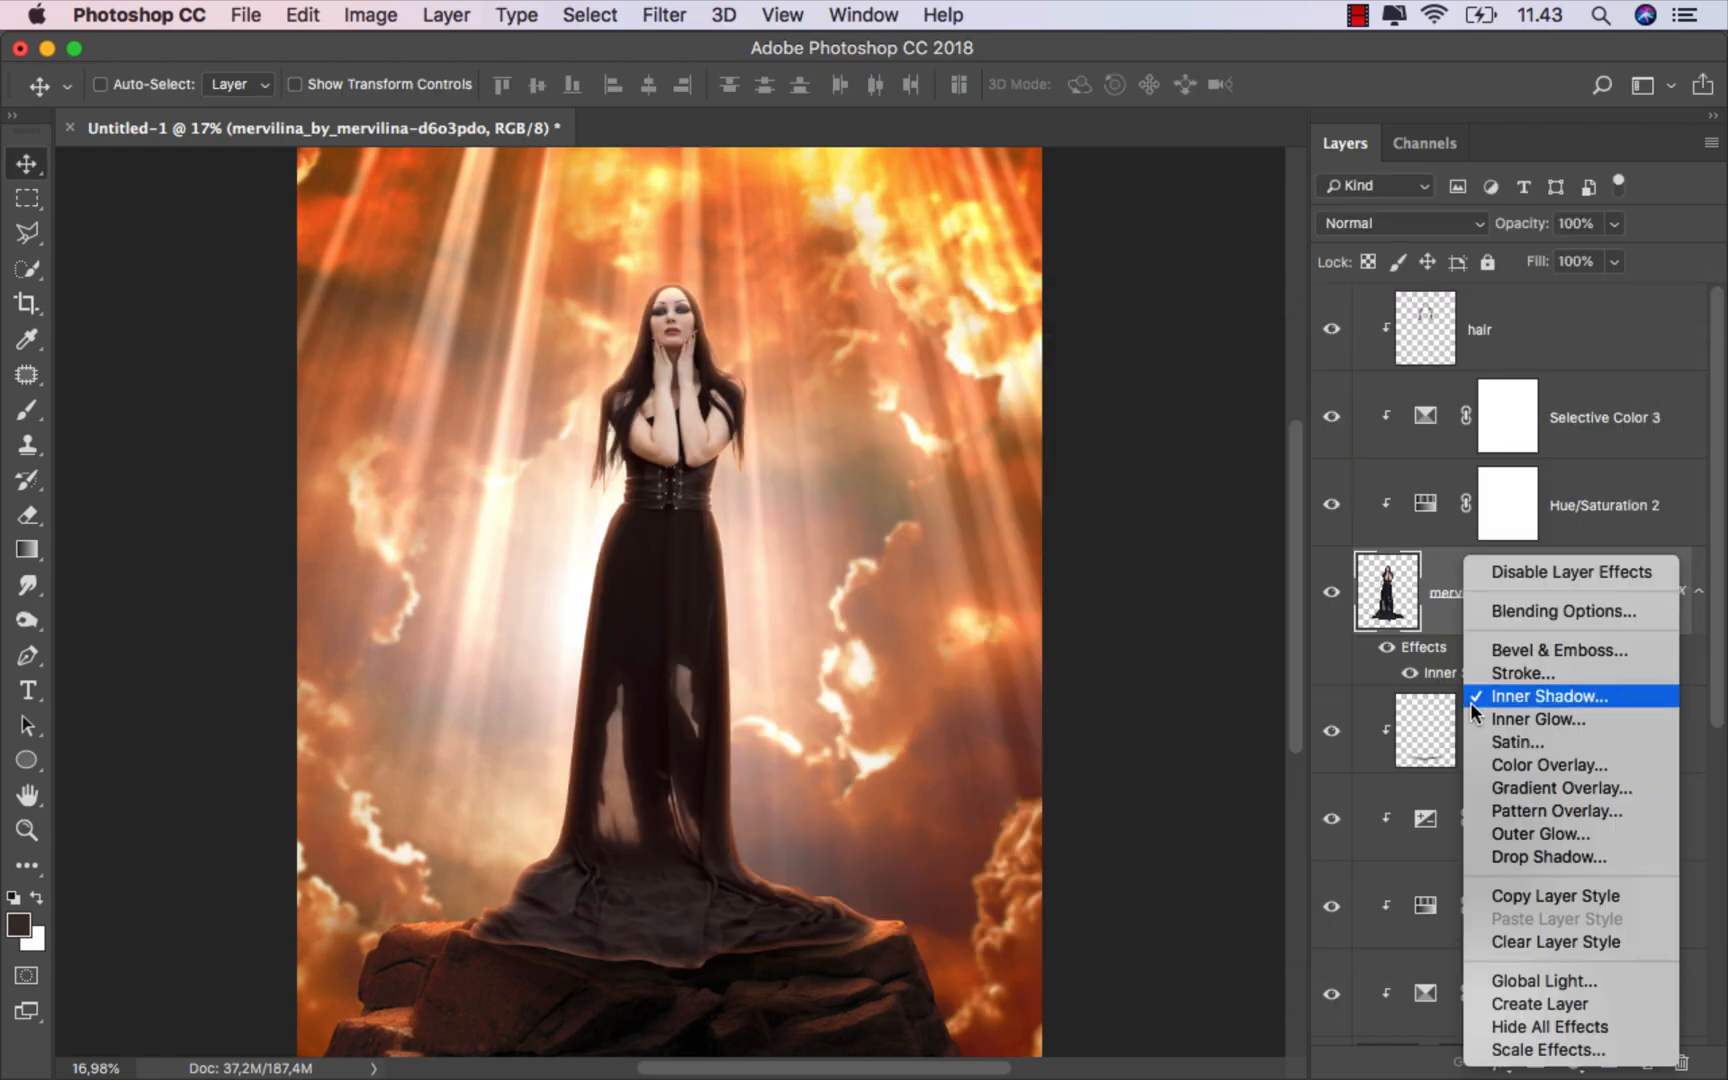
{"action": "left_click", "coordinate": [1520, 999]}
{"action": "left_click", "coordinate": [1536, 606]}
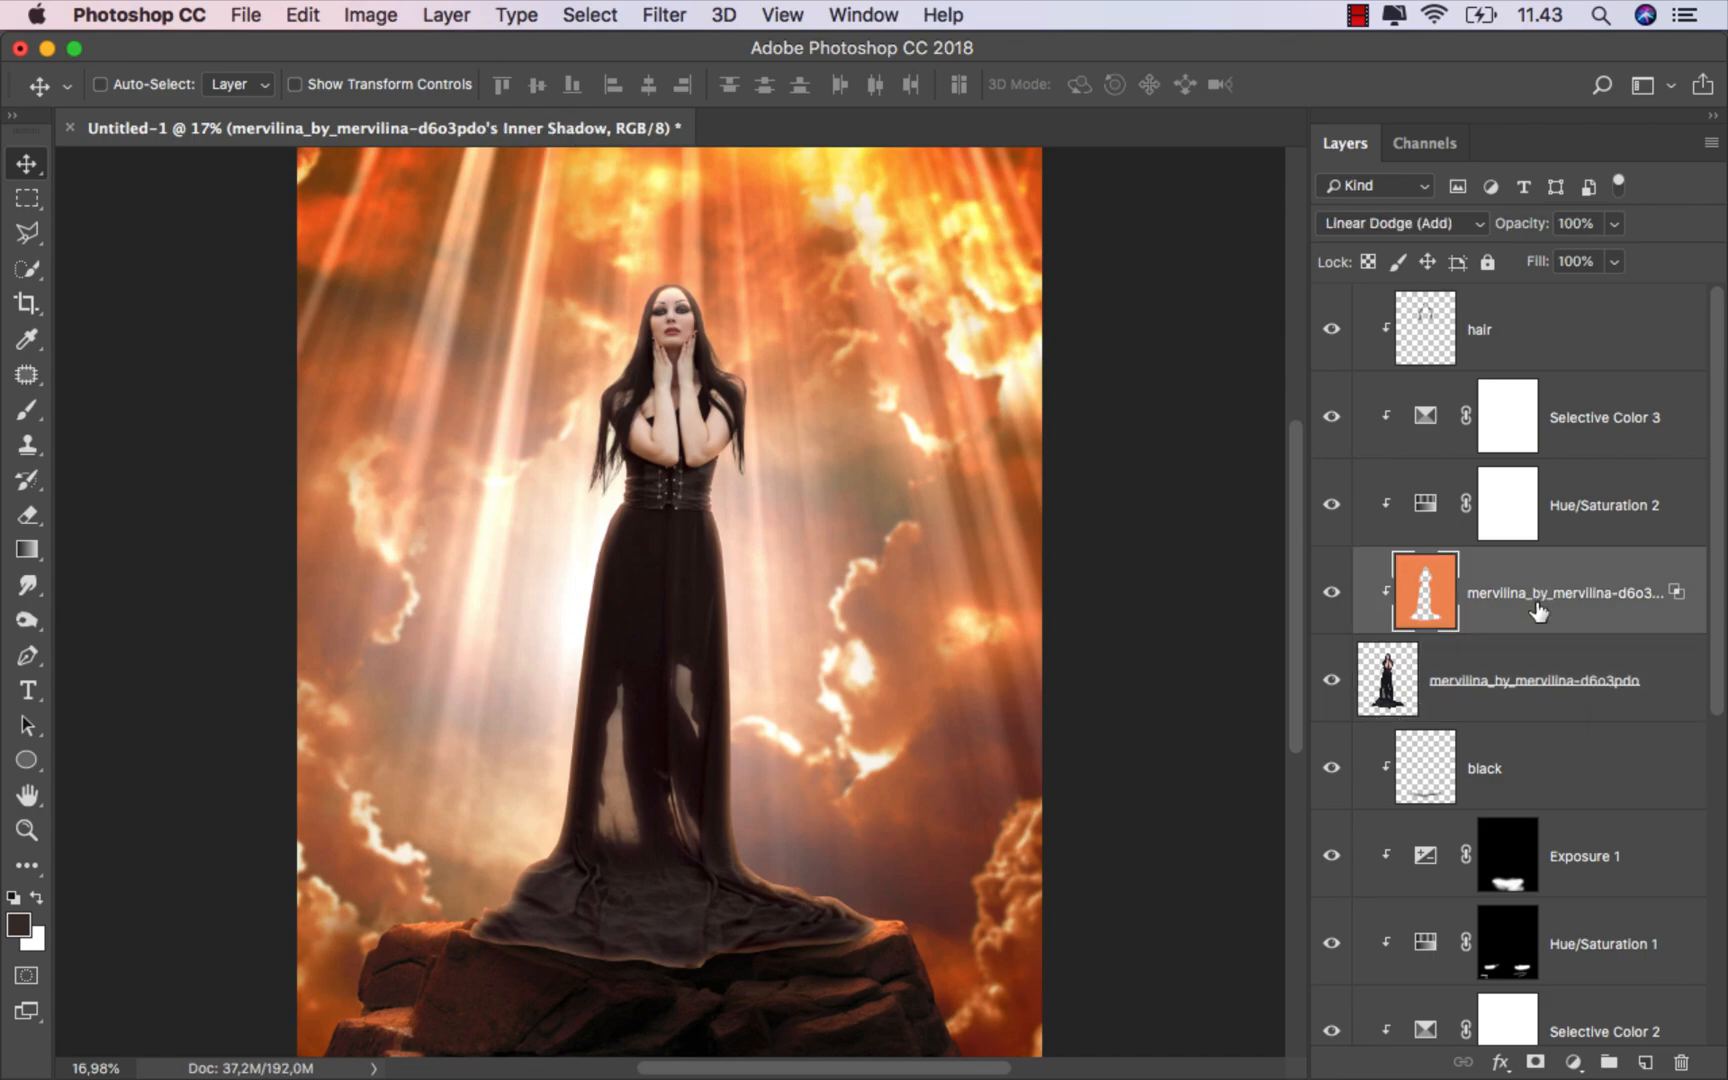
{"action": "left_click_drag", "start_coordinate": [1562, 575], "coordinate": [1502, 318]}
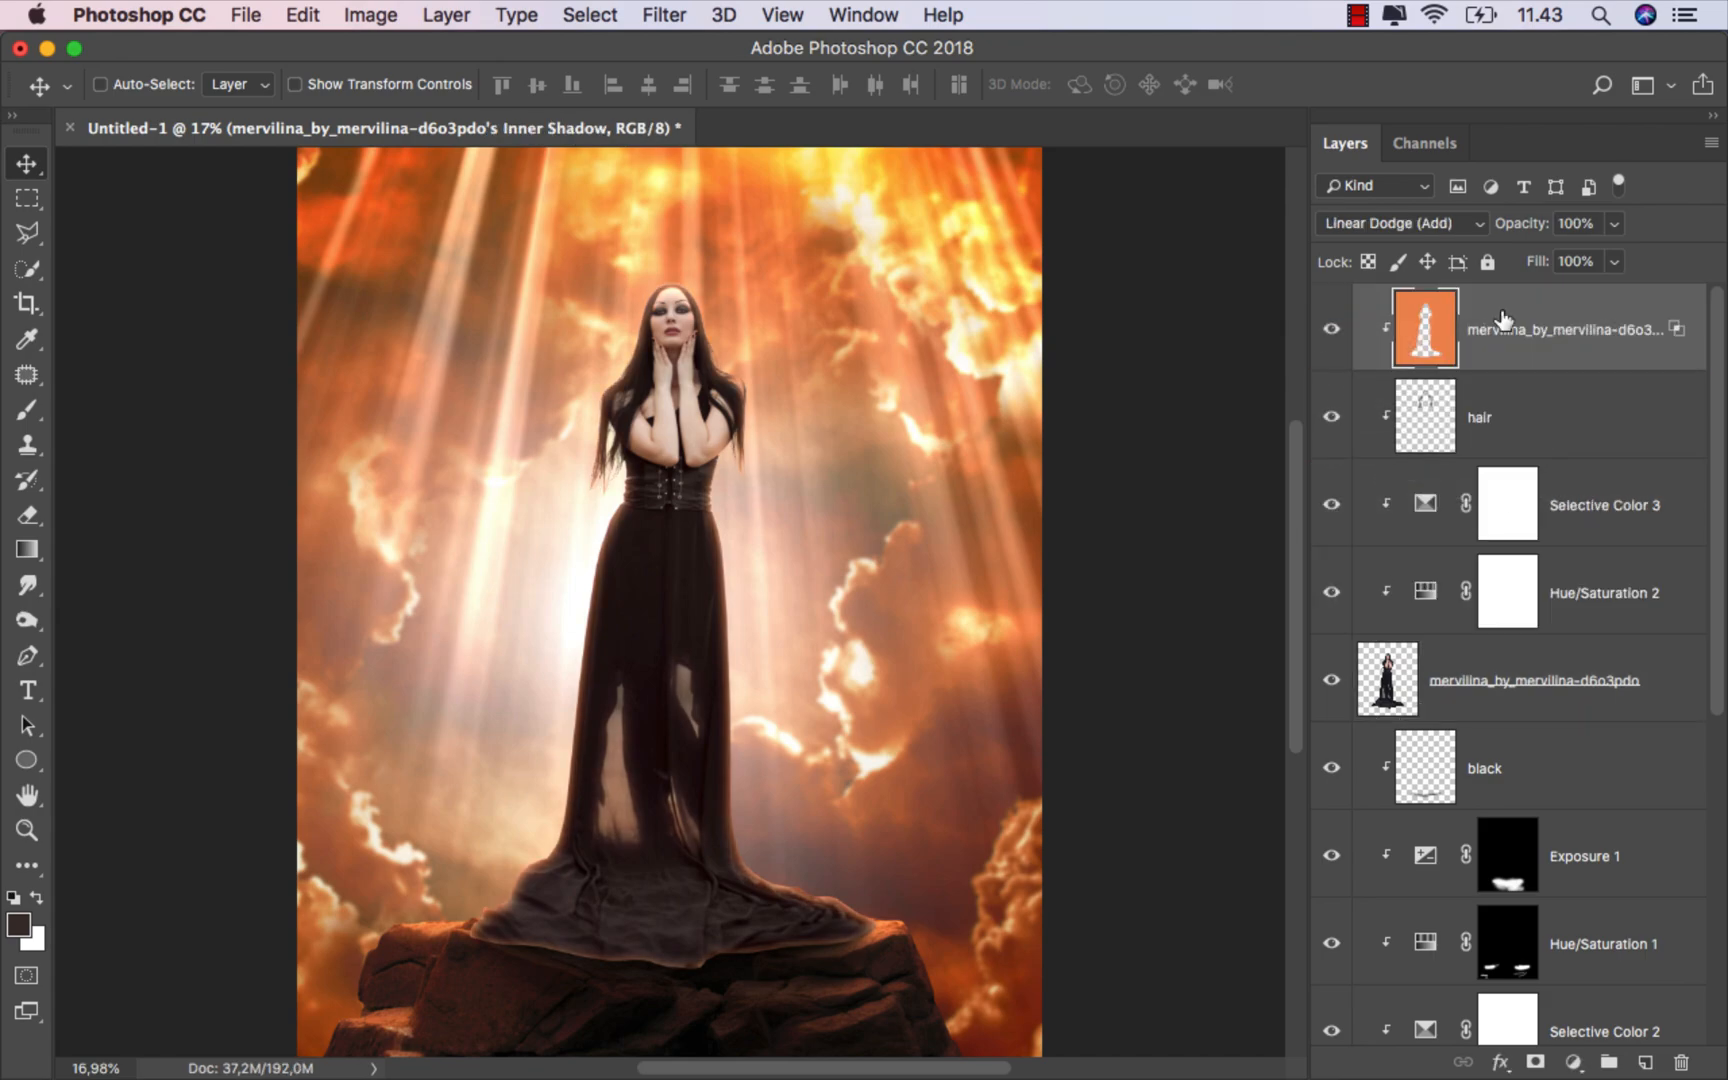
{"action": "left_click", "coordinate": [1331, 331]}
{"action": "left_click", "coordinate": [1331, 331]}
Step: Add a layer mask to the inner shadow layer and paint black at 100% opacity to hide the glow along the dress bottom
{"action": "left_click", "coordinate": [1535, 1062]}
{"action": "left_click_drag", "start_coordinate": [27, 410], "coordinate": [100, 408]}
{"action": "scroll", "coordinate": [647, 324], "scroll_direction": "up", "scroll_amount": 6}
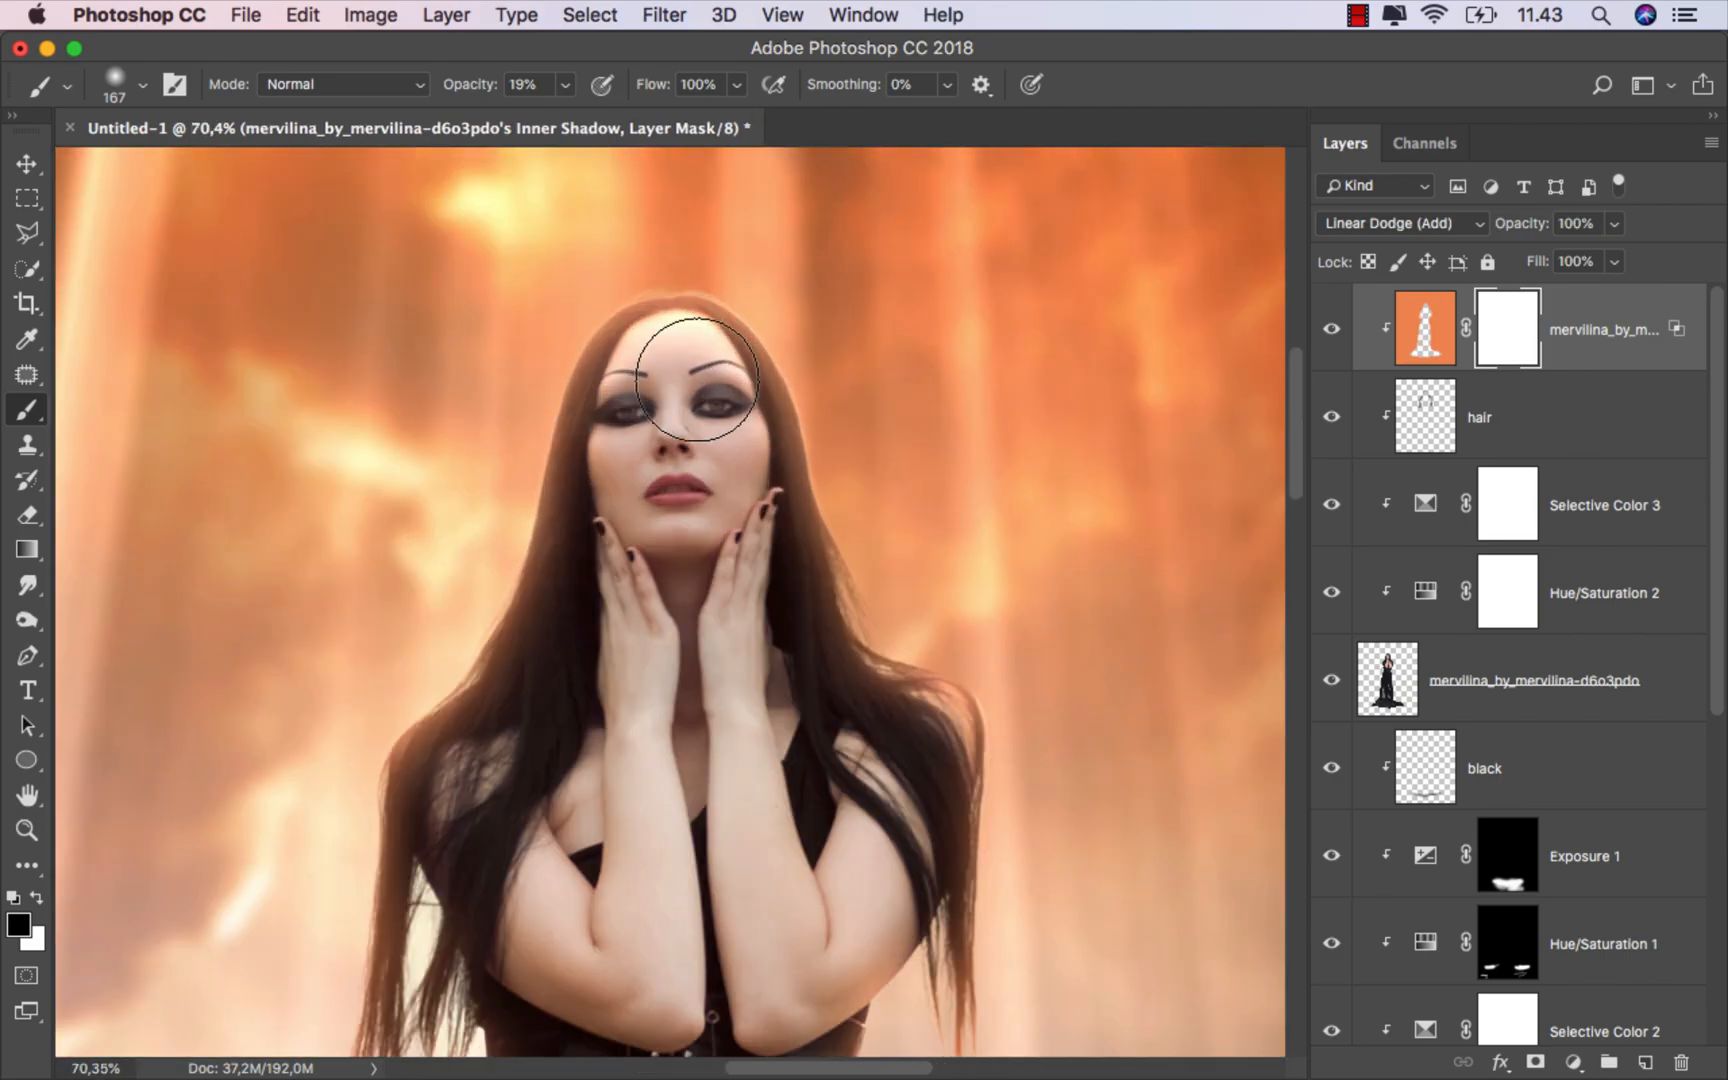
{"action": "mouse_move", "coordinate": [686, 394]}
{"action": "left_mouse_down"}
{"action": "mouse_move", "coordinate": [654, 394]}
{"action": "mouse_move", "coordinate": [687, 350]}
{"action": "mouse_move", "coordinate": [697, 365]}
{"action": "mouse_move", "coordinate": [650, 360]}
{"action": "mouse_move", "coordinate": [655, 375]}
{"action": "mouse_move", "coordinate": [698, 348]}
{"action": "mouse_move", "coordinate": [650, 372]}
{"action": "left_mouse_up"}
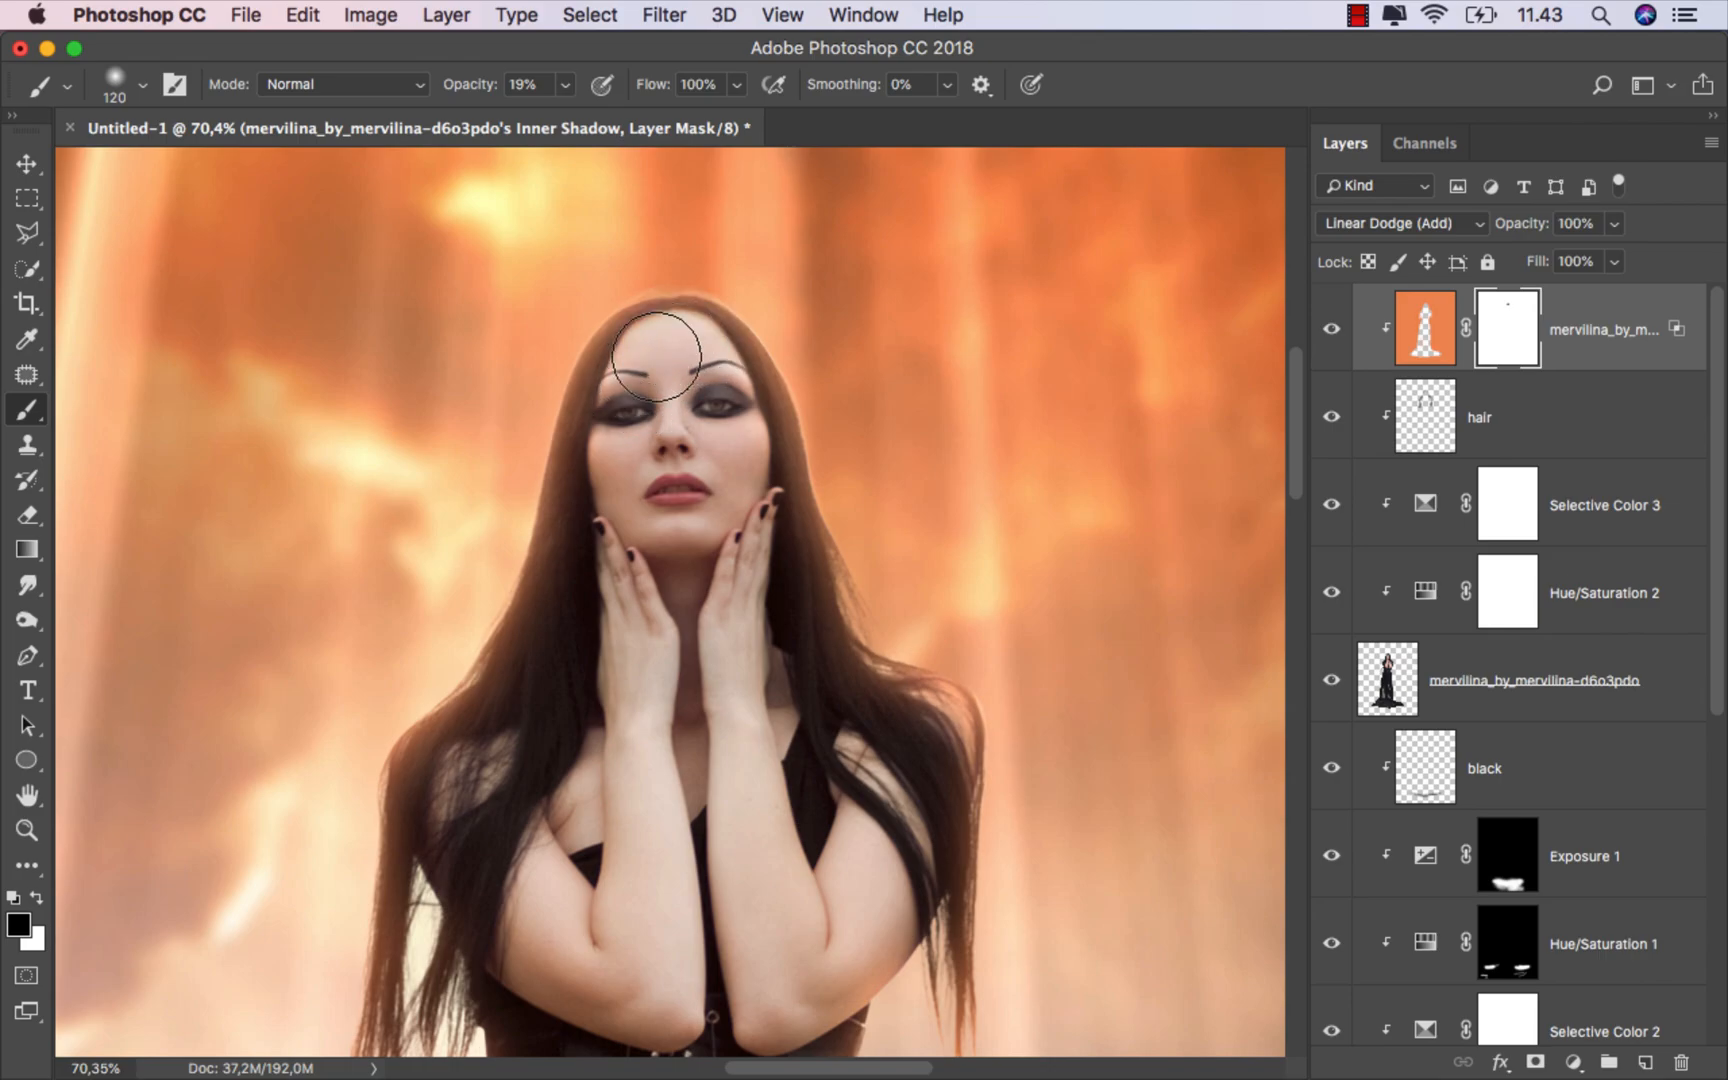
{"action": "scroll", "coordinate": [641, 594], "scroll_direction": "down", "scroll_amount": 2}
{"action": "scroll", "coordinate": [641, 594], "scroll_direction": "down", "scroll_amount": 5}
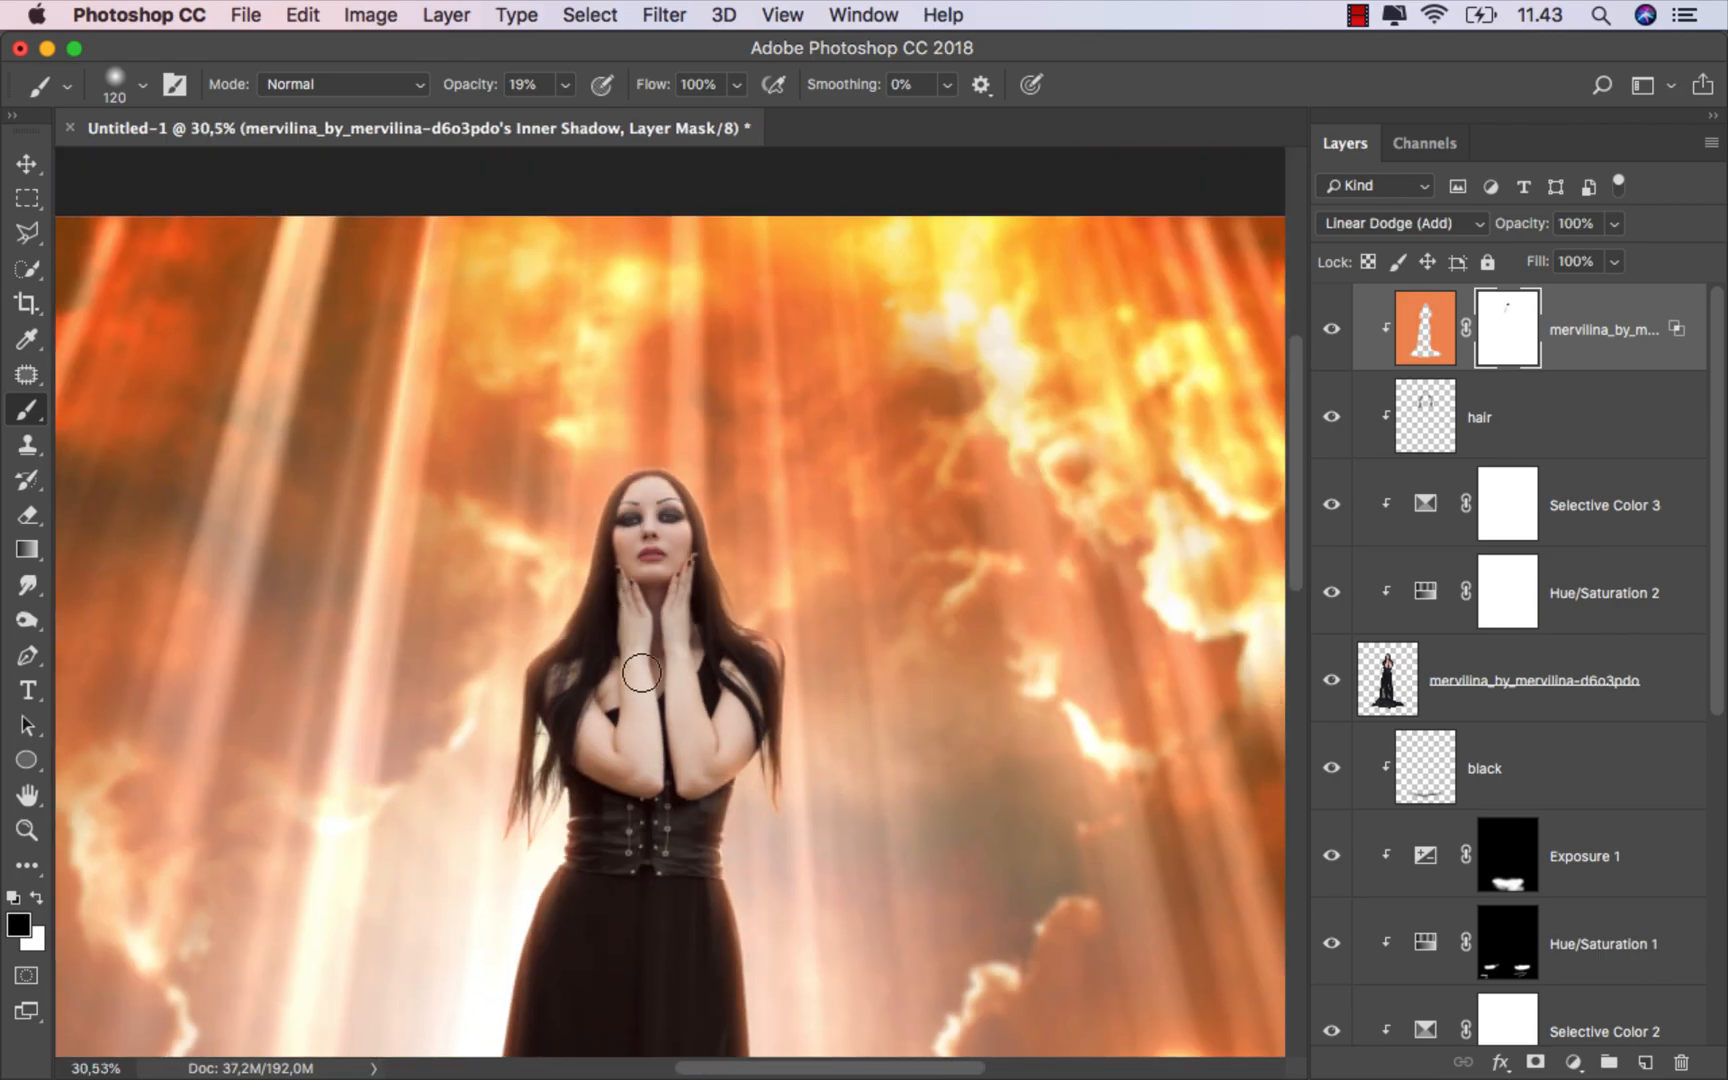
{"action": "scroll", "coordinate": [636, 706], "scroll_direction": "down", "scroll_amount": 10}
{"action": "scroll", "coordinate": [631, 757], "scroll_direction": "down", "scroll_amount": 4}
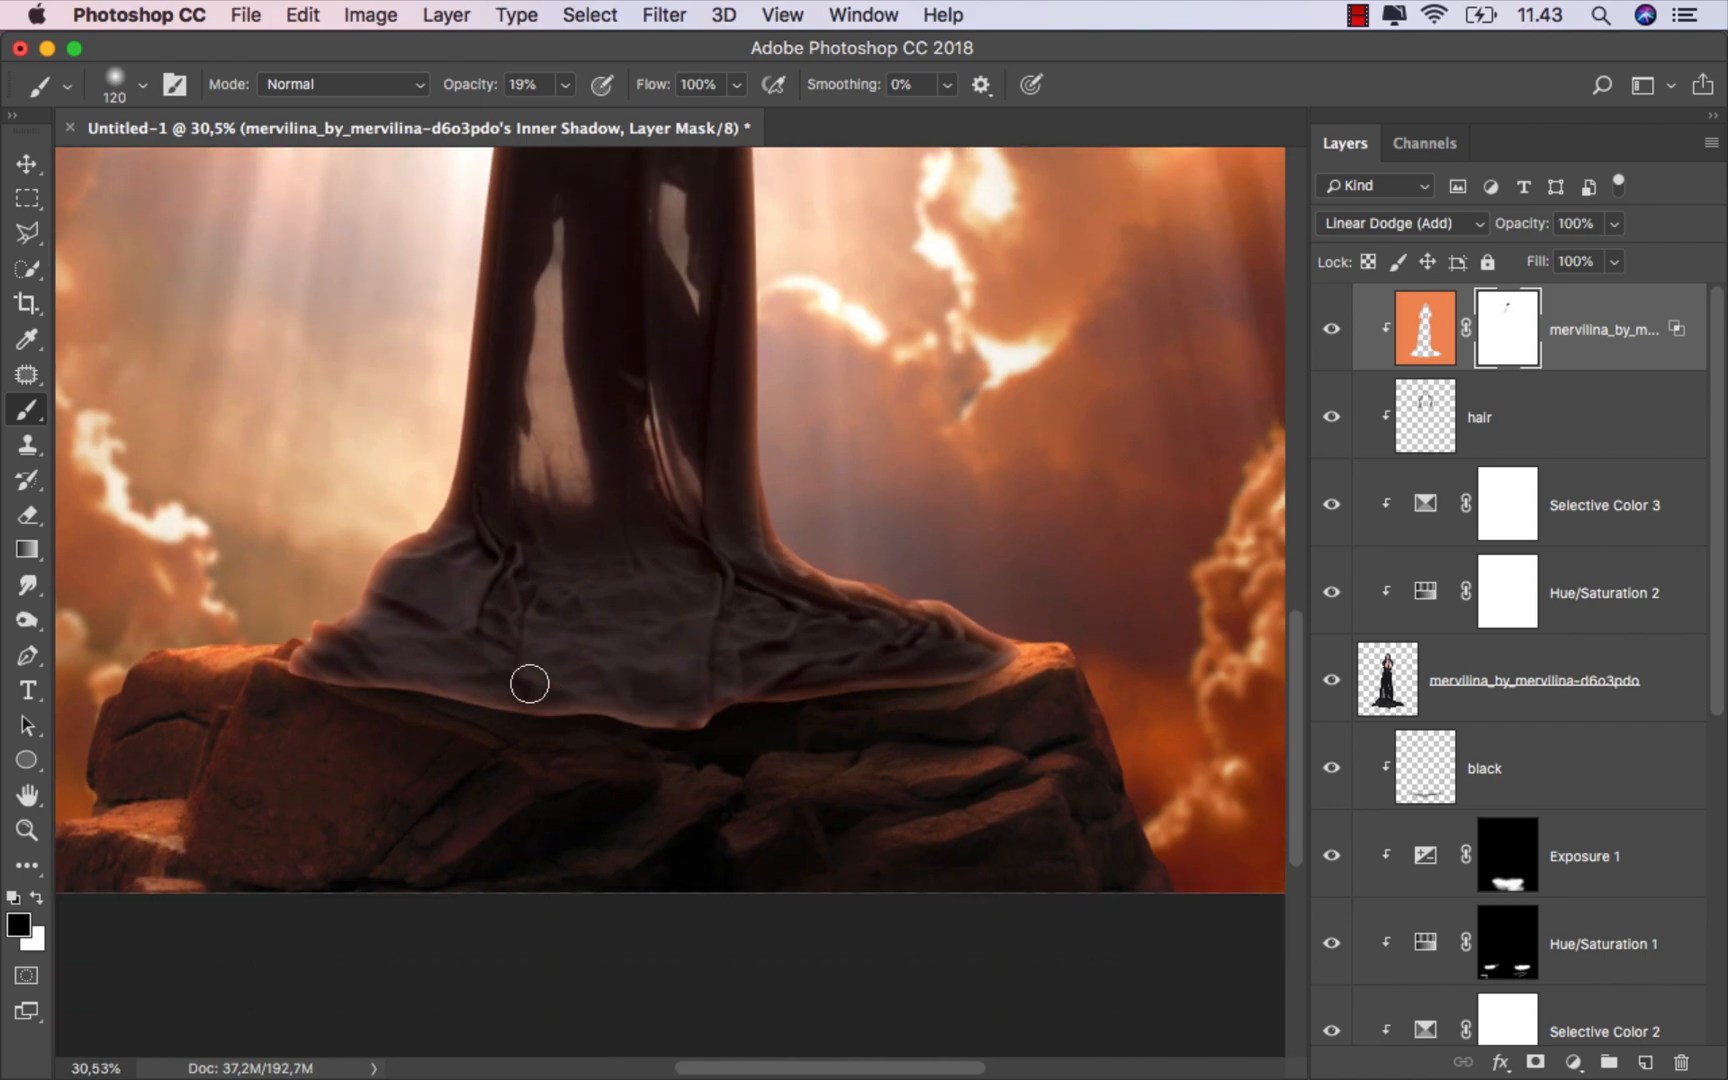
{"action": "mouse_move", "coordinate": [529, 684]}
{"action": "left_mouse_down"}
{"action": "mouse_move", "coordinate": [588, 684]}
{"action": "mouse_move", "coordinate": [500, 697]}
{"action": "left_mouse_up"}
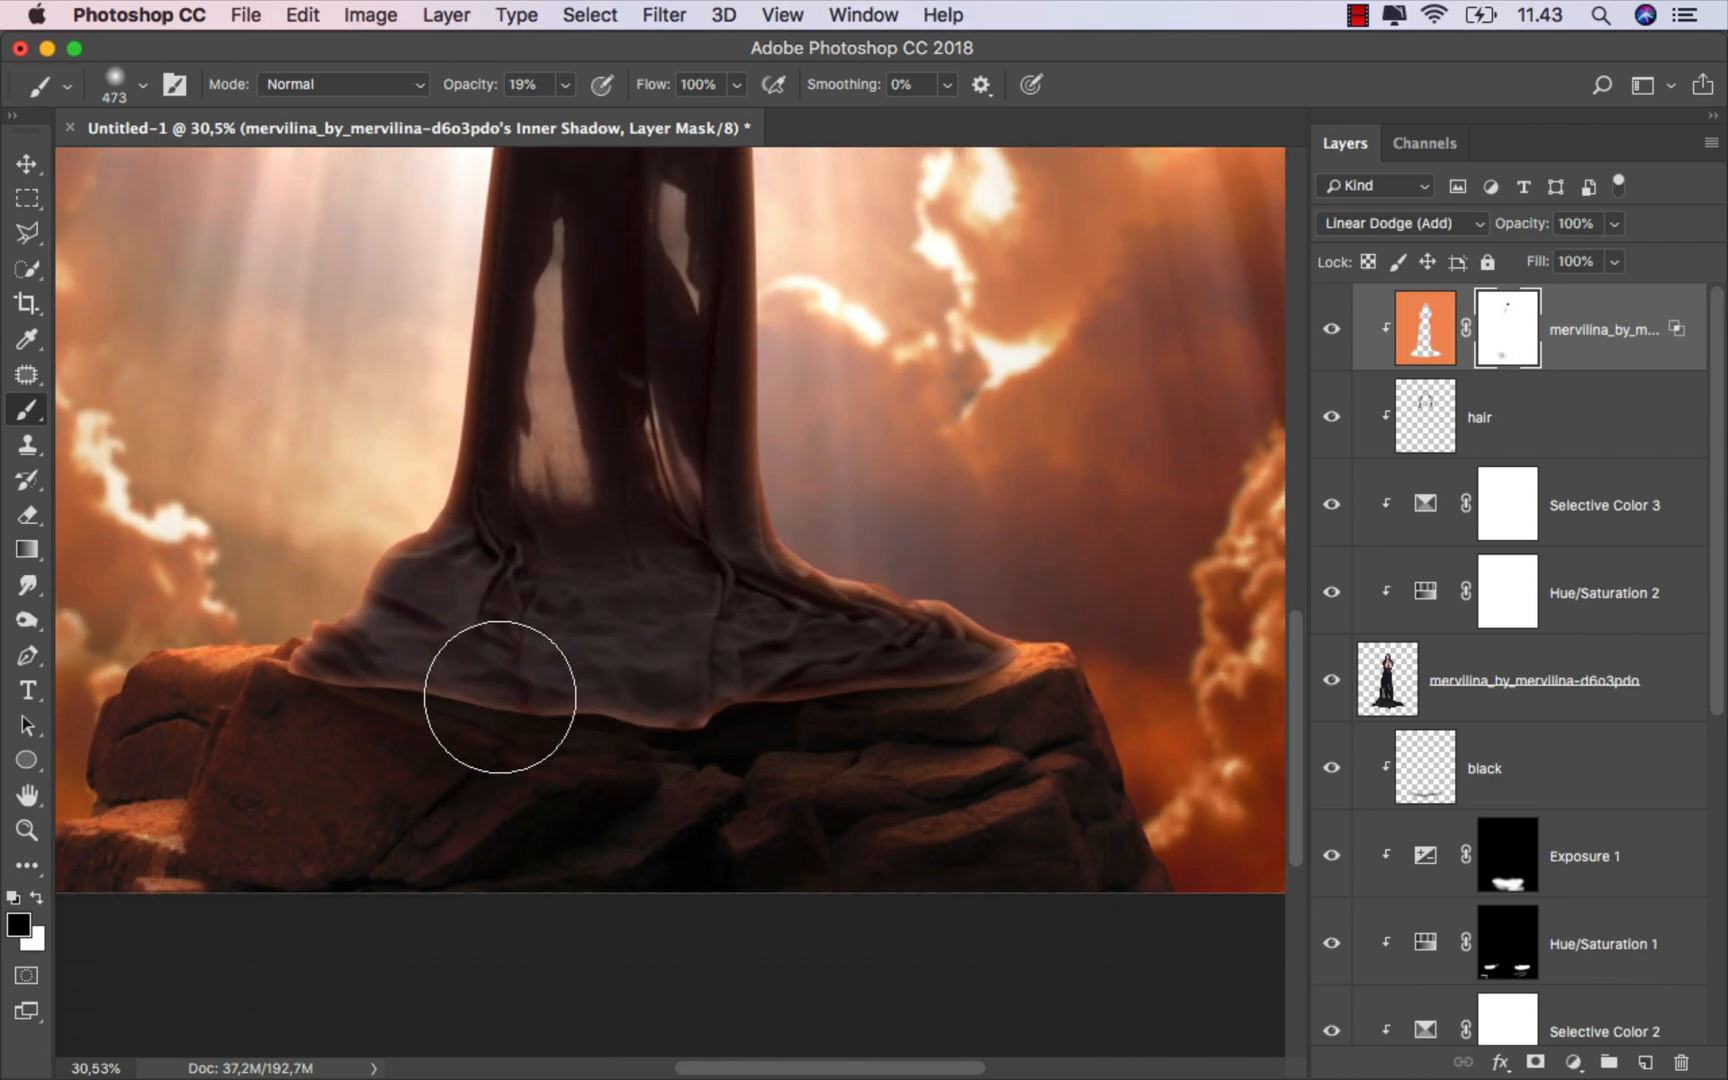
{"action": "left_click", "coordinate": [565, 84]}
{"action": "left_click_drag", "start_coordinate": [617, 123], "coordinate": [718, 113]}
{"action": "mouse_move", "coordinate": [587, 733]}
{"action": "left_mouse_down"}
{"action": "mouse_move", "coordinate": [824, 714]}
{"action": "mouse_move", "coordinate": [985, 729]}
{"action": "mouse_move", "coordinate": [1003, 760]}
{"action": "left_mouse_up"}
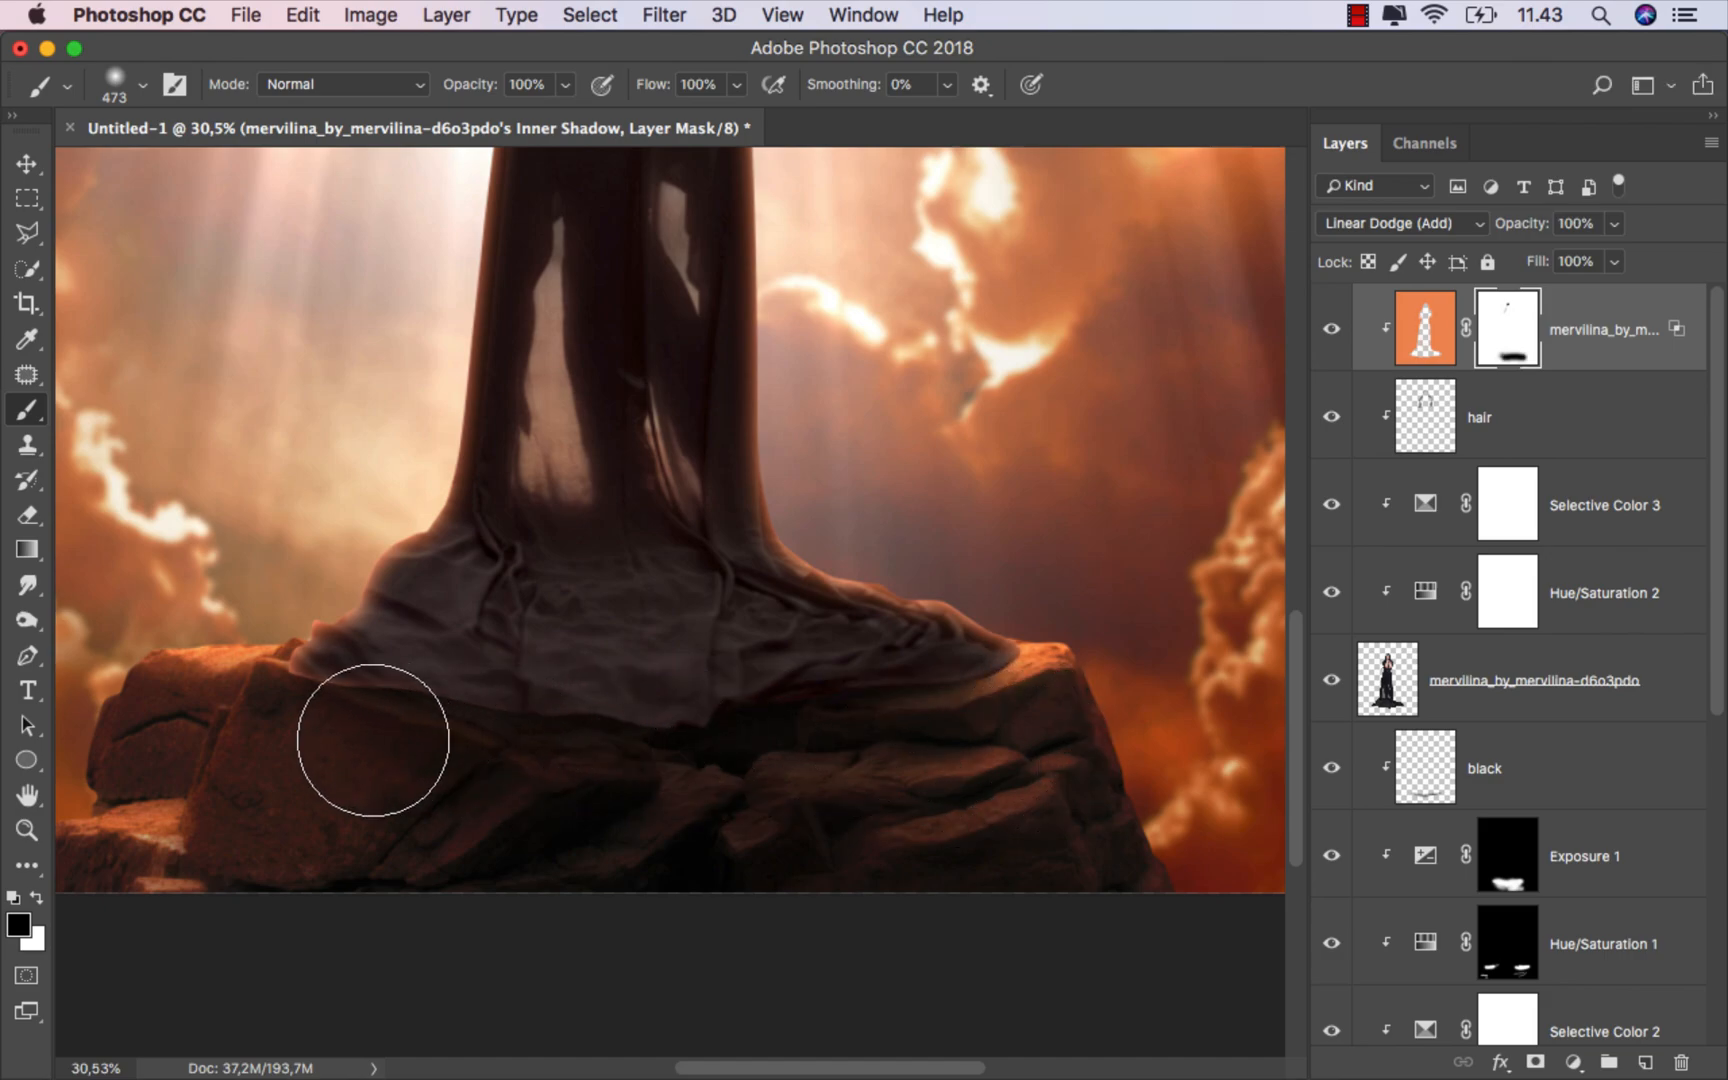
{"action": "left_click_drag", "start_coordinate": [683, 731], "coordinate": [344, 735]}
{"action": "mouse_move", "coordinate": [900, 722]}
{"action": "left_mouse_down"}
{"action": "mouse_move", "coordinate": [960, 715]}
{"action": "mouse_move", "coordinate": [459, 737]}
{"action": "mouse_move", "coordinate": [476, 728]}
{"action": "left_mouse_up"}
Step: Fit the image on screen and toggle the inner shadow layer to compare the effect
{"action": "scroll", "coordinate": [687, 683], "scroll_direction": "down", "scroll_amount": 5}
{"action": "key", "text": "super+0"}
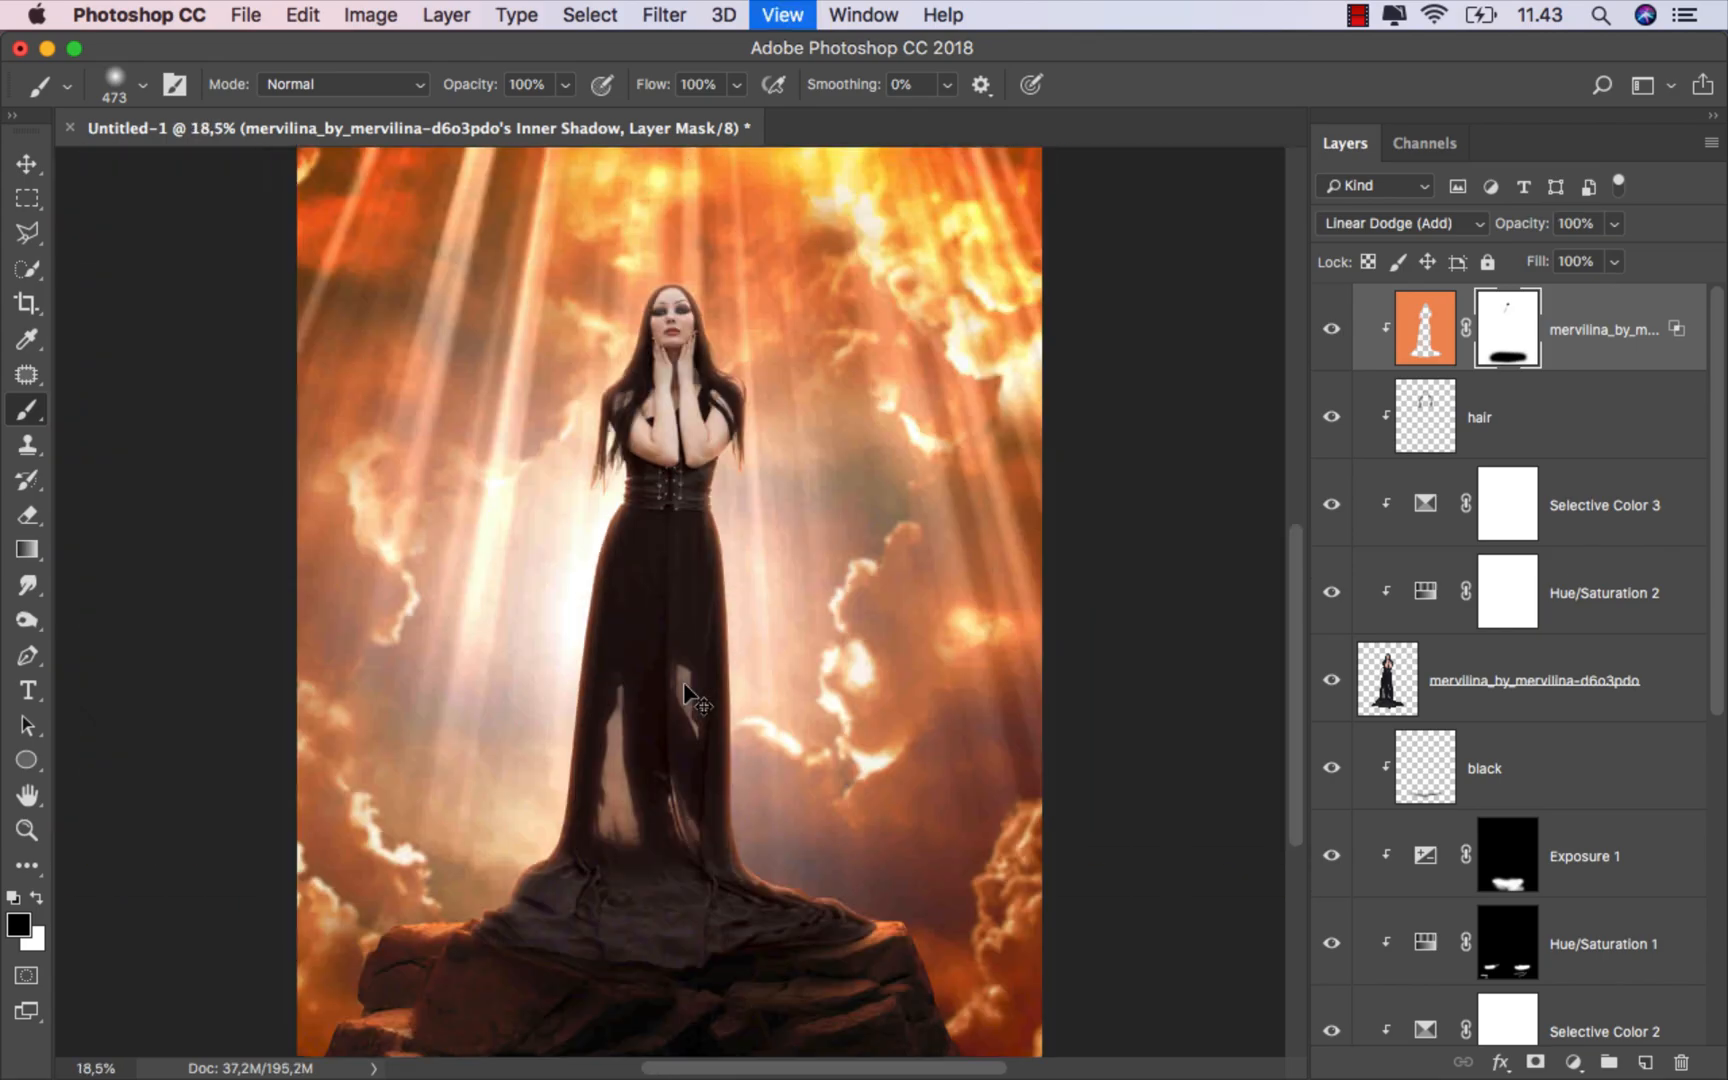
{"action": "left_click", "coordinate": [1332, 330]}
{"action": "left_click", "coordinate": [1332, 330]}
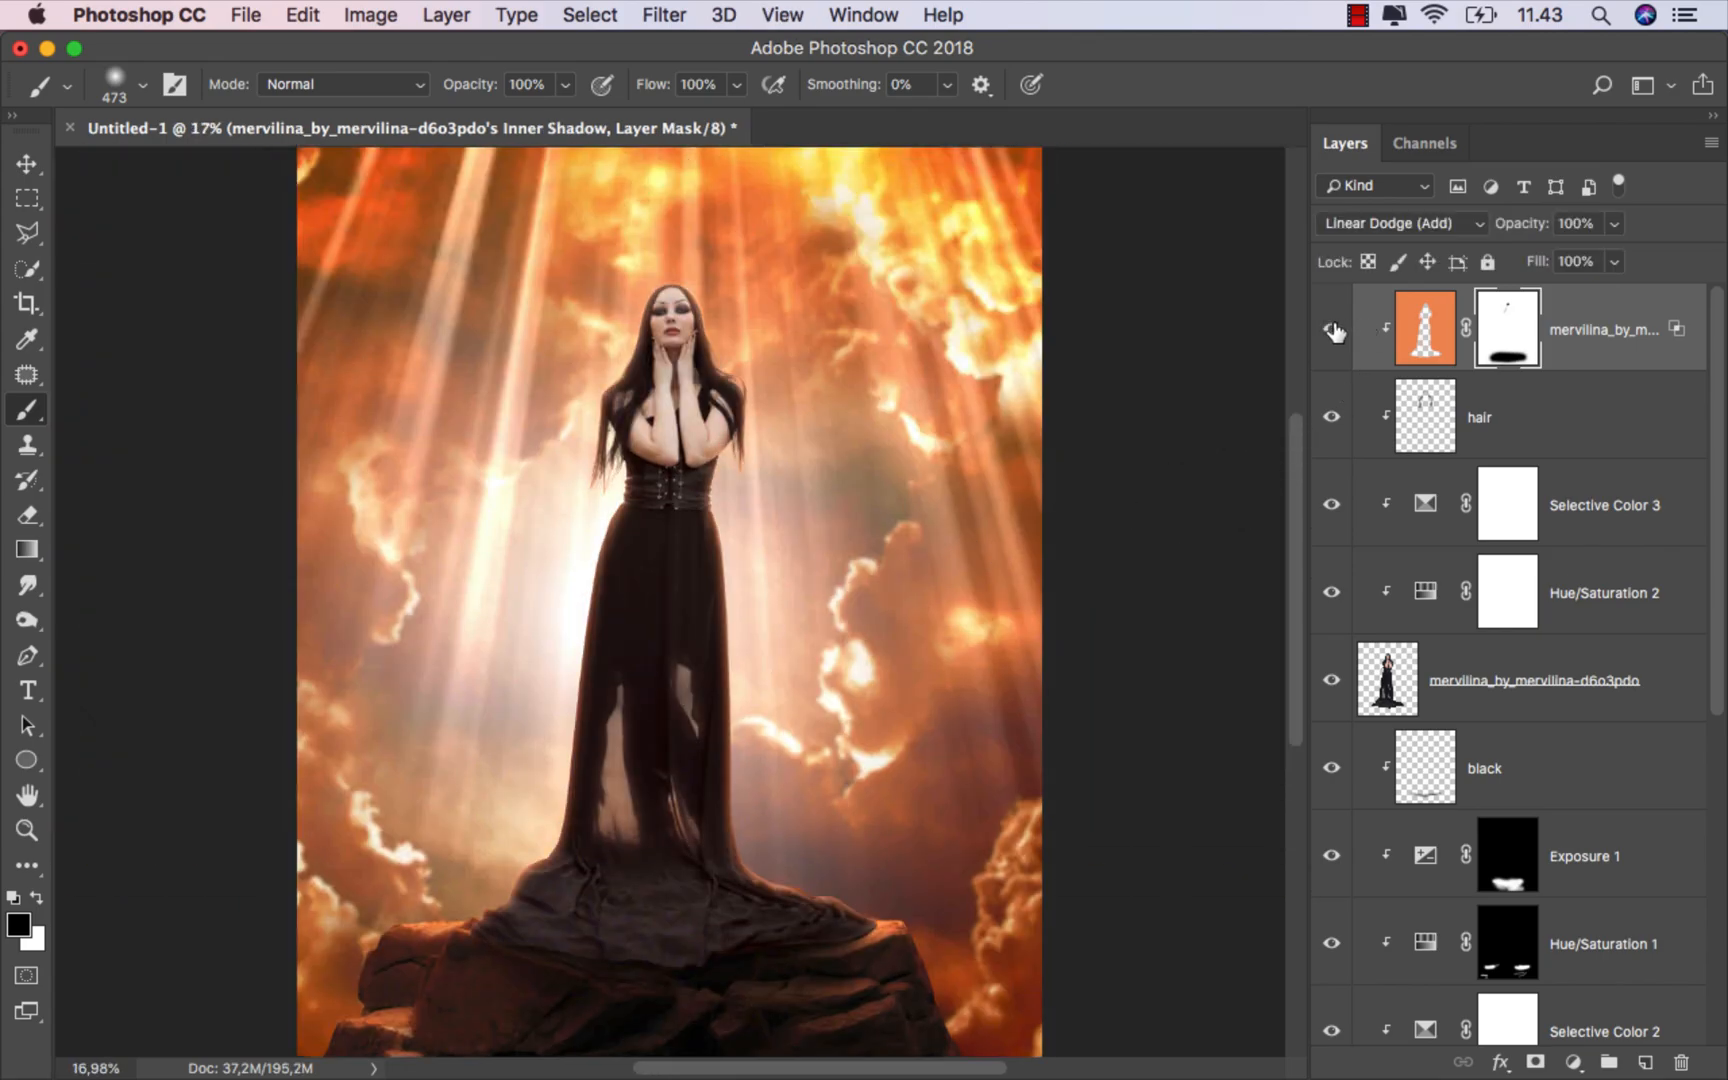
Step: Create a new layer clipped to the layers below and name it light
{"action": "key", "text": "super+2"}
{"action": "key", "text": "v"}
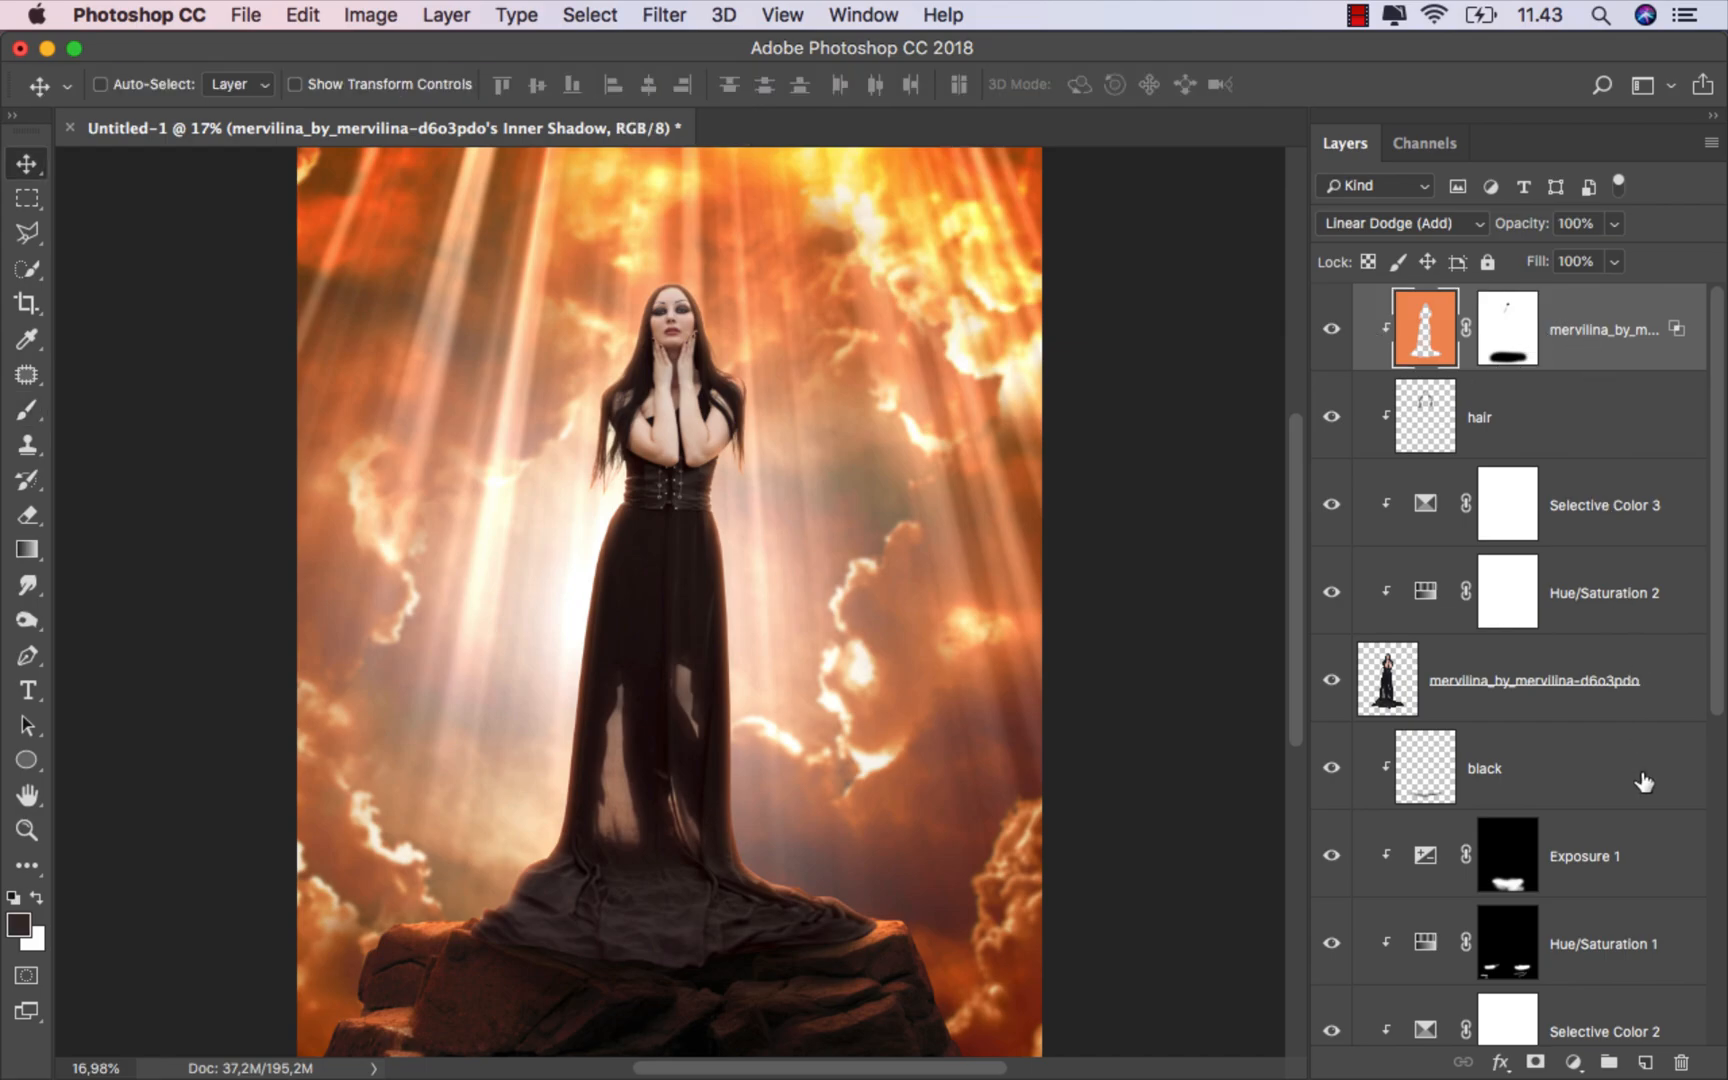
{"action": "left_click", "coordinate": [1644, 1060]}
{"action": "right_click", "coordinate": [1516, 320]}
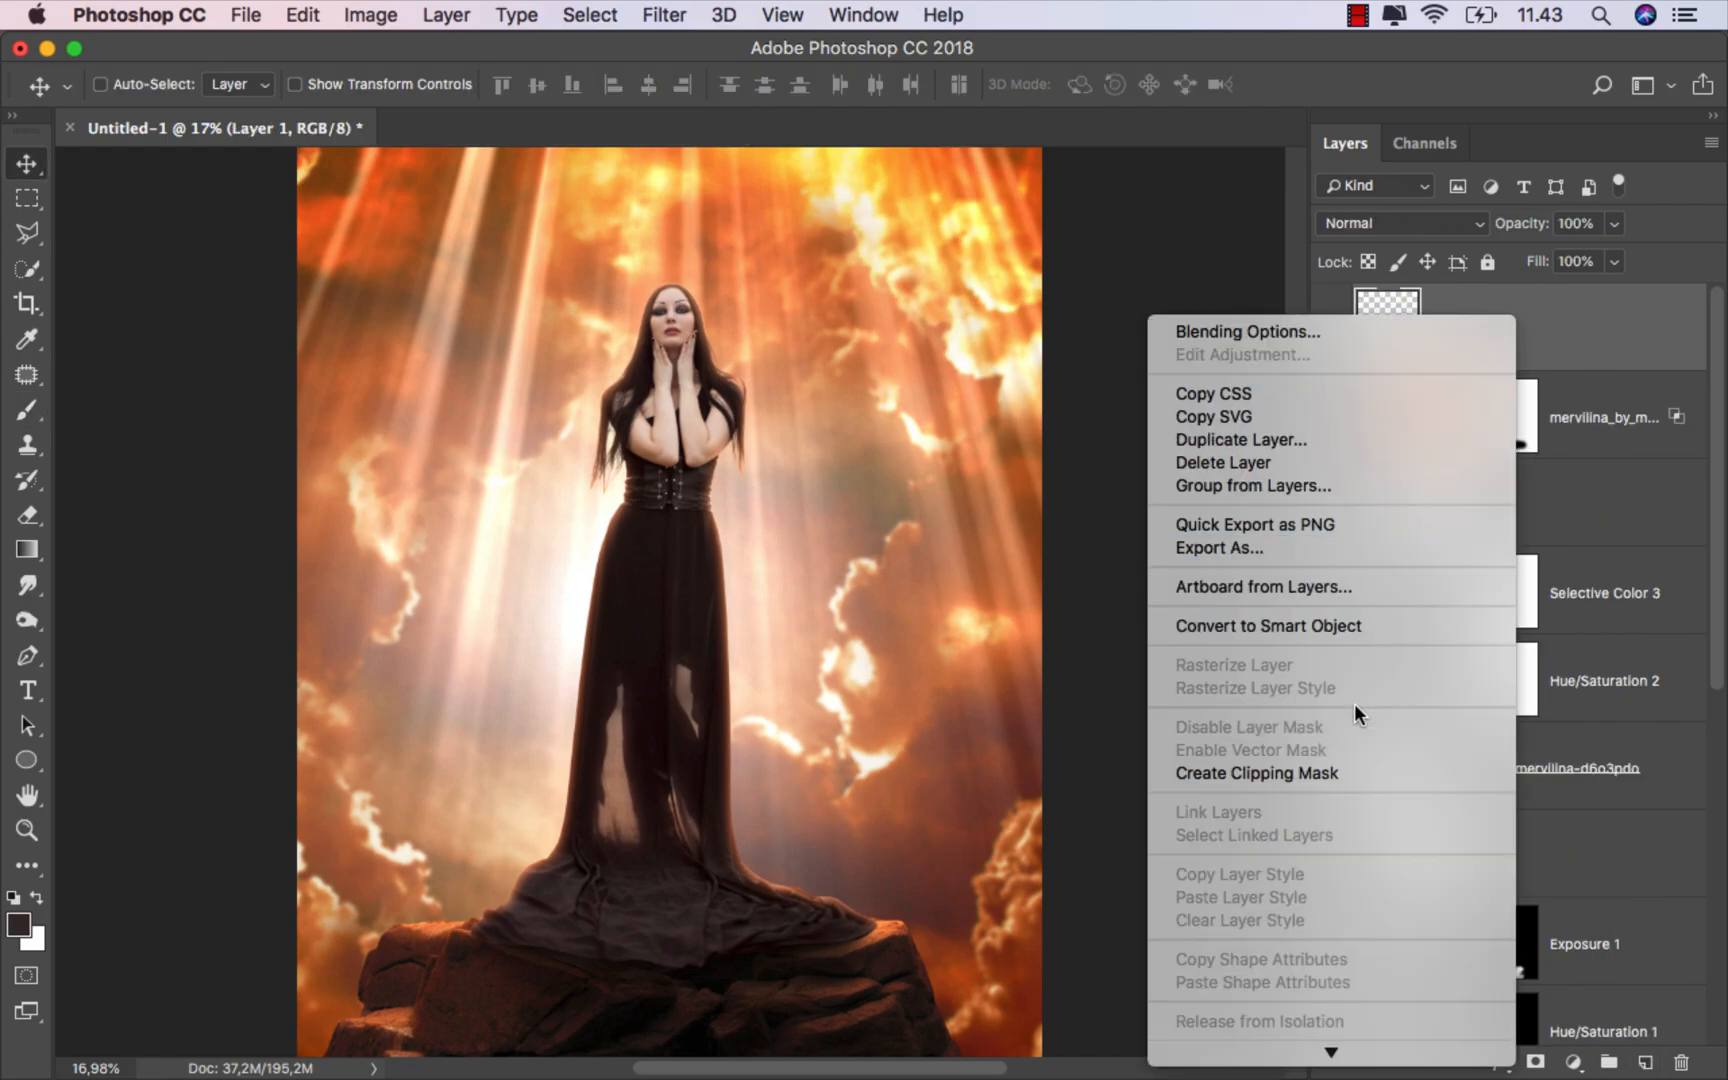
{"action": "left_click", "coordinate": [1322, 772]}
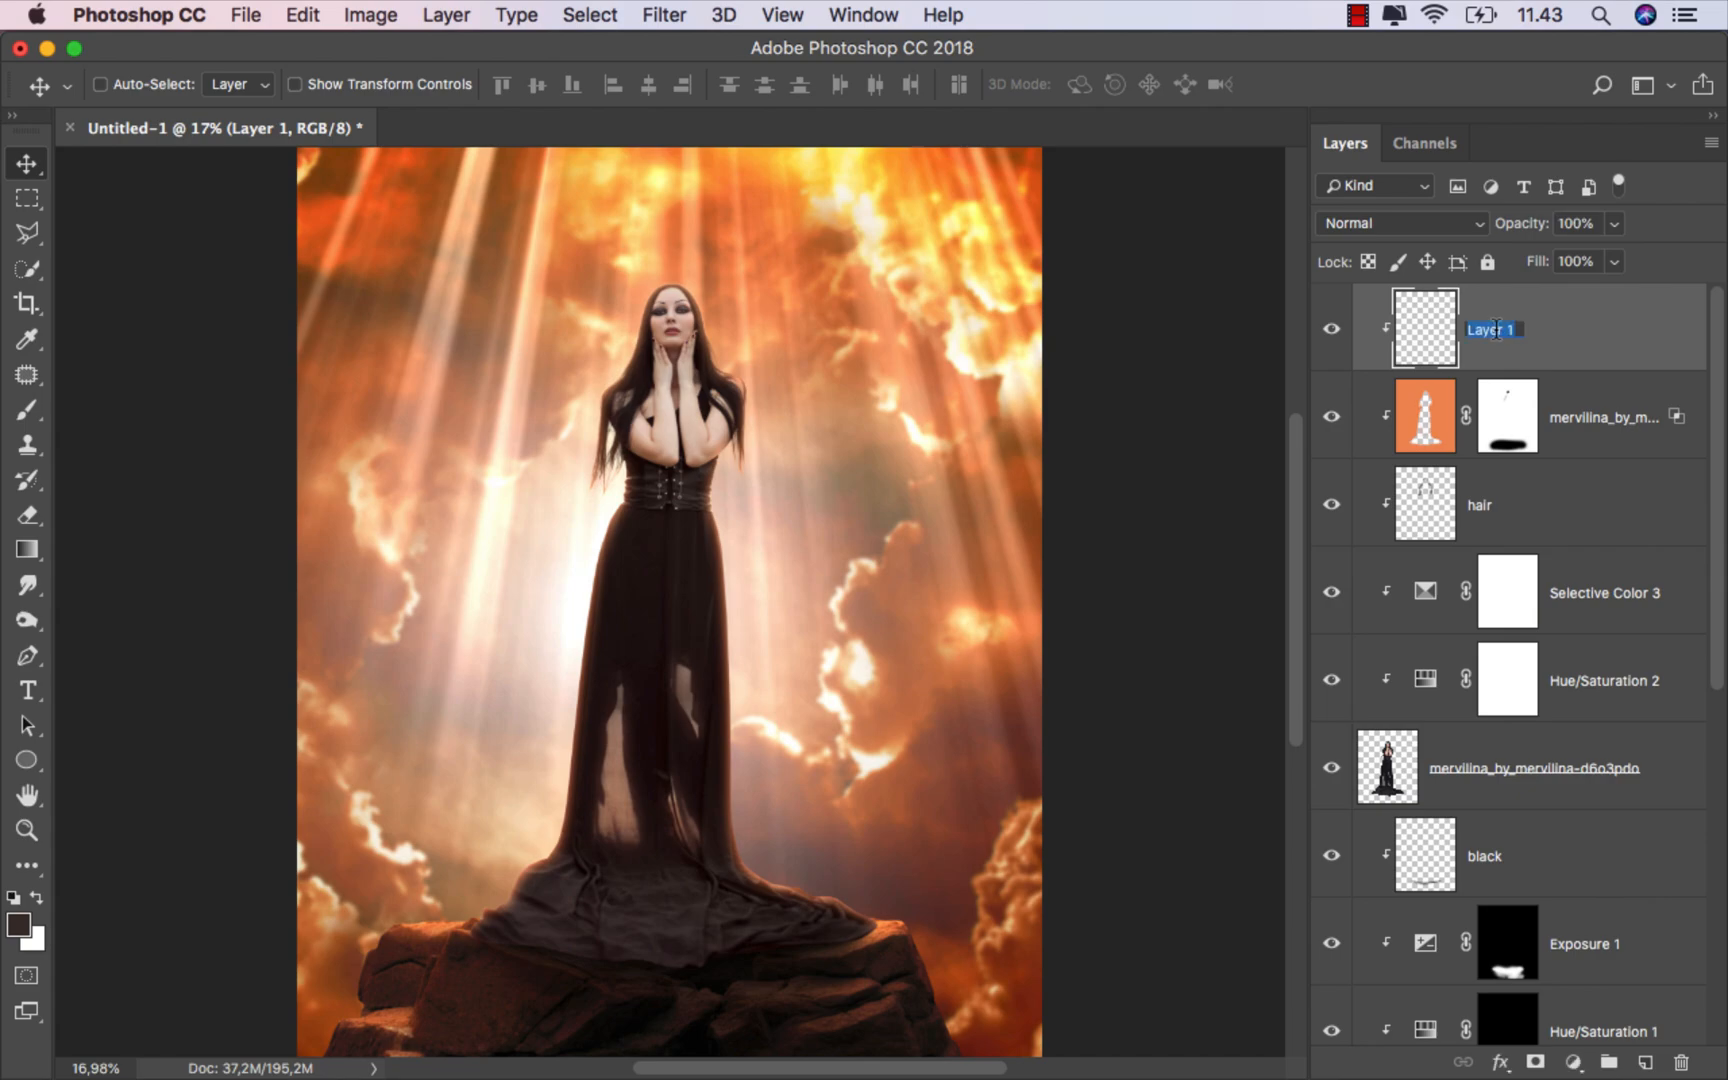
{"action": "type", "text": "light"}
{"action": "key", "text": "Return"}
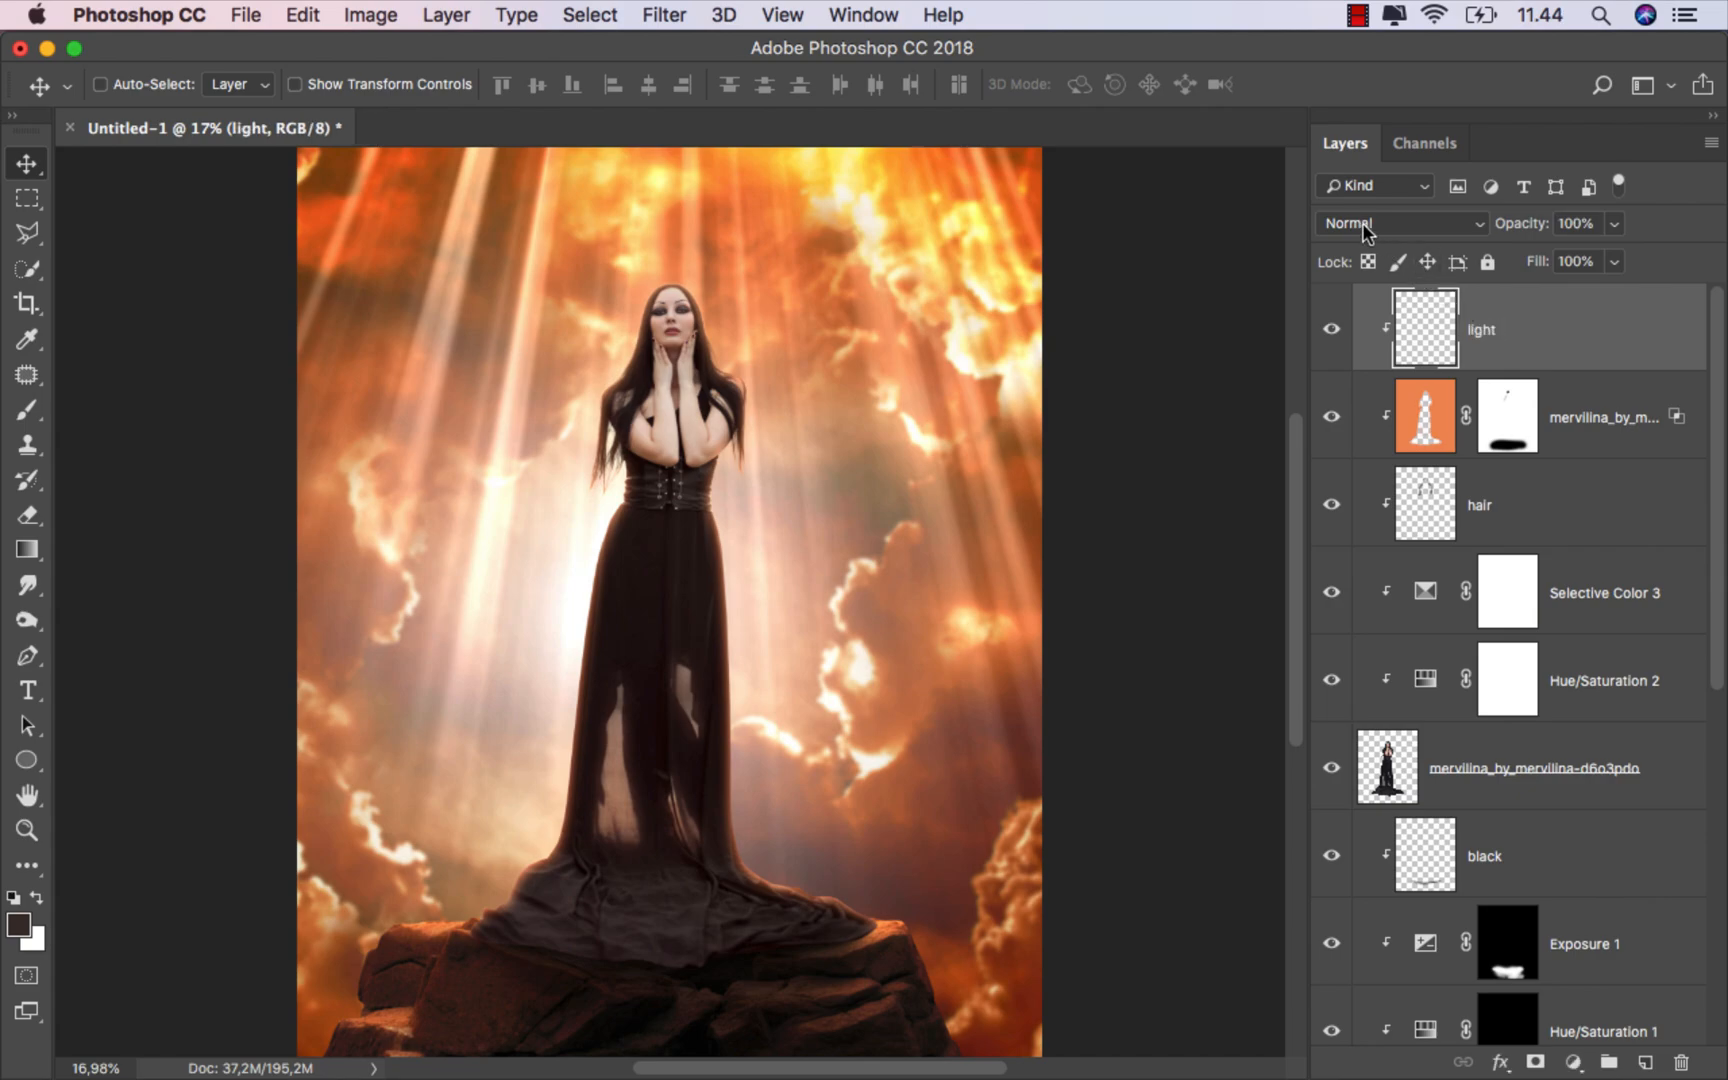
Step: Set the light layer's blend mode to Lighter Color and sample an orange from the sky with the Brush
{"action": "left_click", "coordinate": [1400, 223]}
{"action": "scroll", "coordinate": [1378, 522], "scroll_direction": "down", "scroll_amount": 1}
{"action": "left_click", "coordinate": [1371, 449]}
{"action": "left_click", "coordinate": [27, 410]}
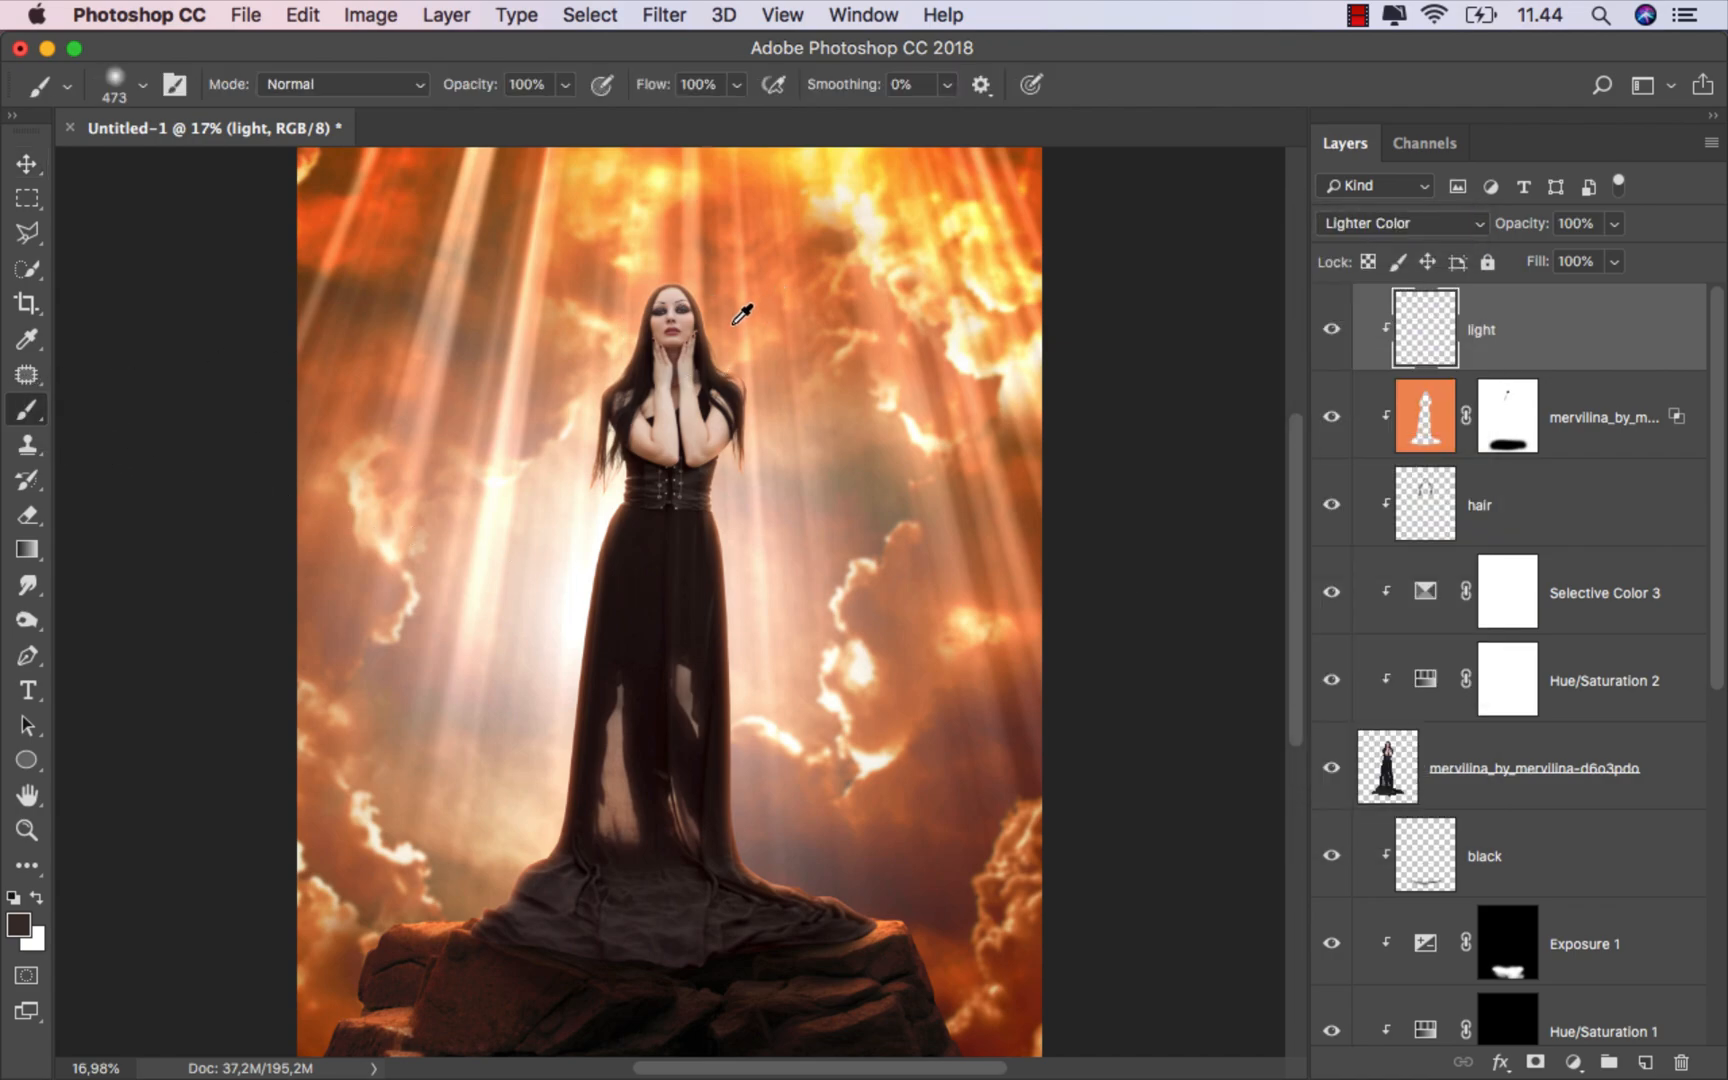
{"action": "left_click", "coordinate": [741, 314], "text": "alt"}
Step: Paint soft orange light at 14% opacity along the dress edges where it meets the rock
{"action": "scroll", "coordinate": [833, 788], "scroll_direction": "up", "scroll_amount": 5}
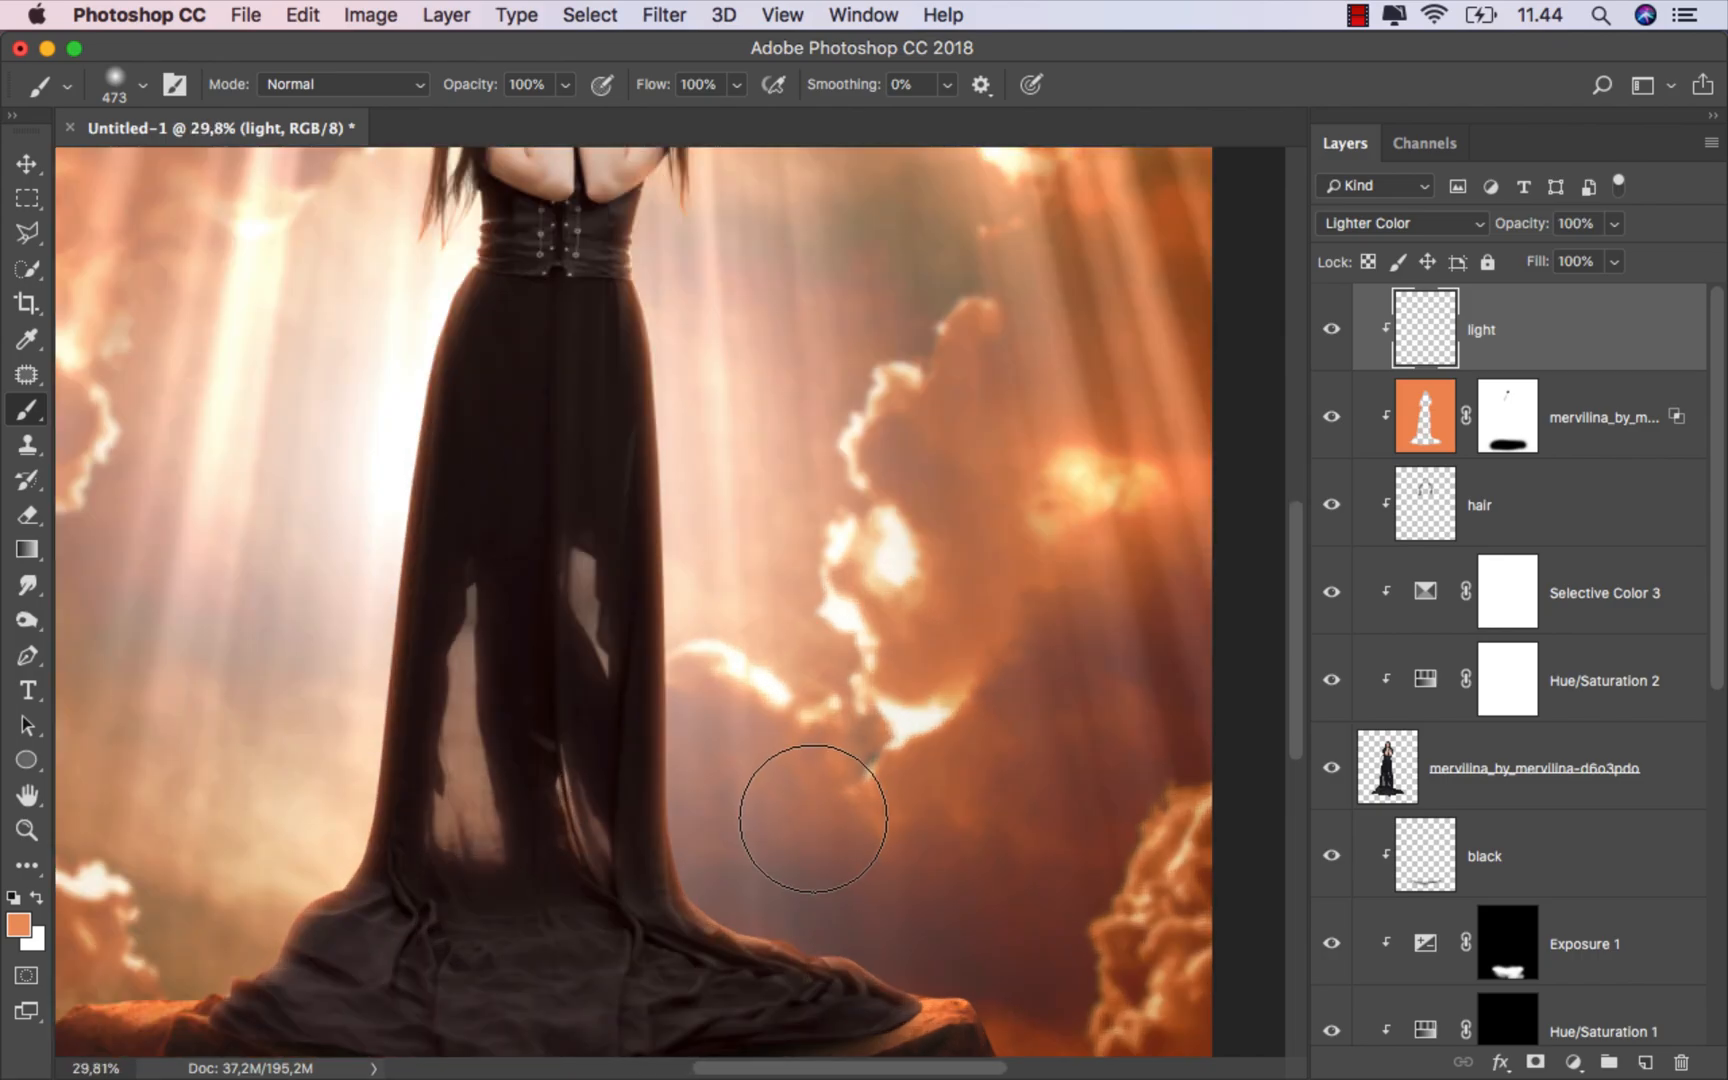
{"action": "scroll", "coordinate": [813, 818], "scroll_direction": "down", "scroll_amount": 3}
{"action": "left_click", "coordinate": [565, 84]}
{"action": "left_click_drag", "start_coordinate": [568, 112], "coordinate": [455, 118]}
{"action": "scroll", "coordinate": [841, 698], "scroll_direction": "up", "scroll_amount": 1}
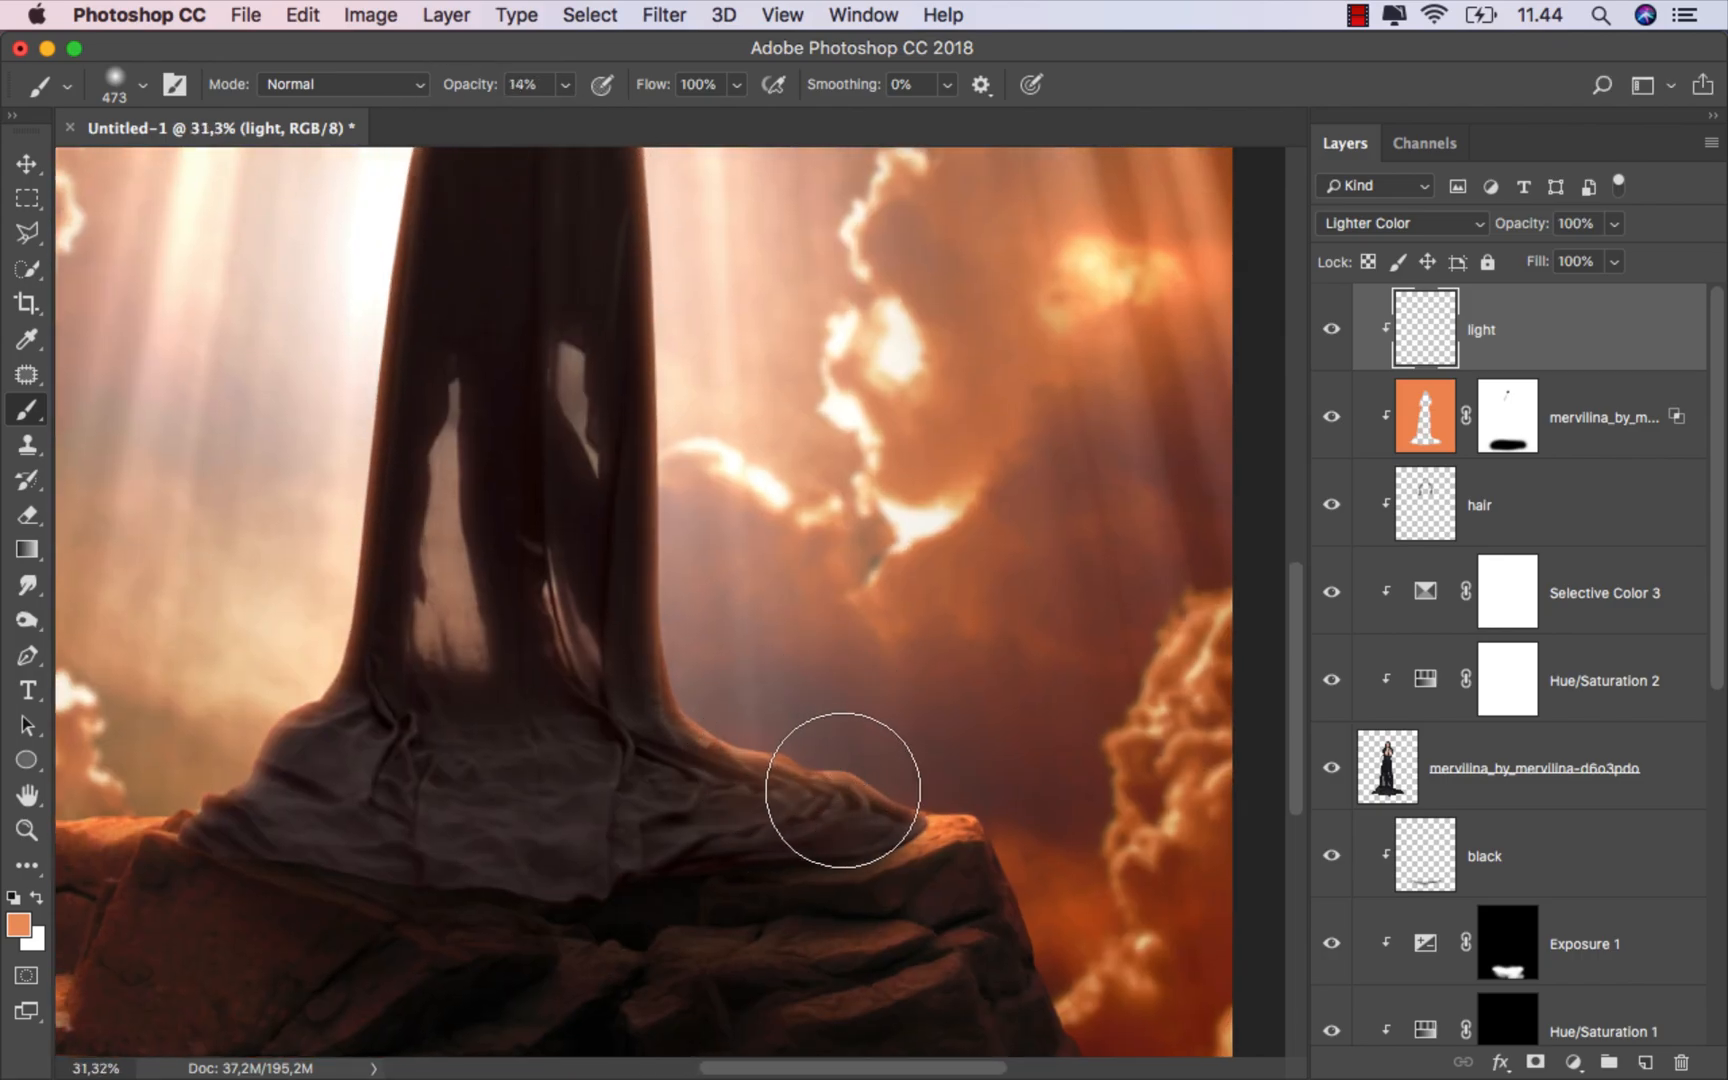
{"action": "mouse_move", "coordinate": [842, 790]}
{"action": "left_mouse_down"}
{"action": "mouse_move", "coordinate": [940, 827]}
{"action": "mouse_move", "coordinate": [891, 785]}
{"action": "left_mouse_up"}
{"action": "key", "text": "super+z"}
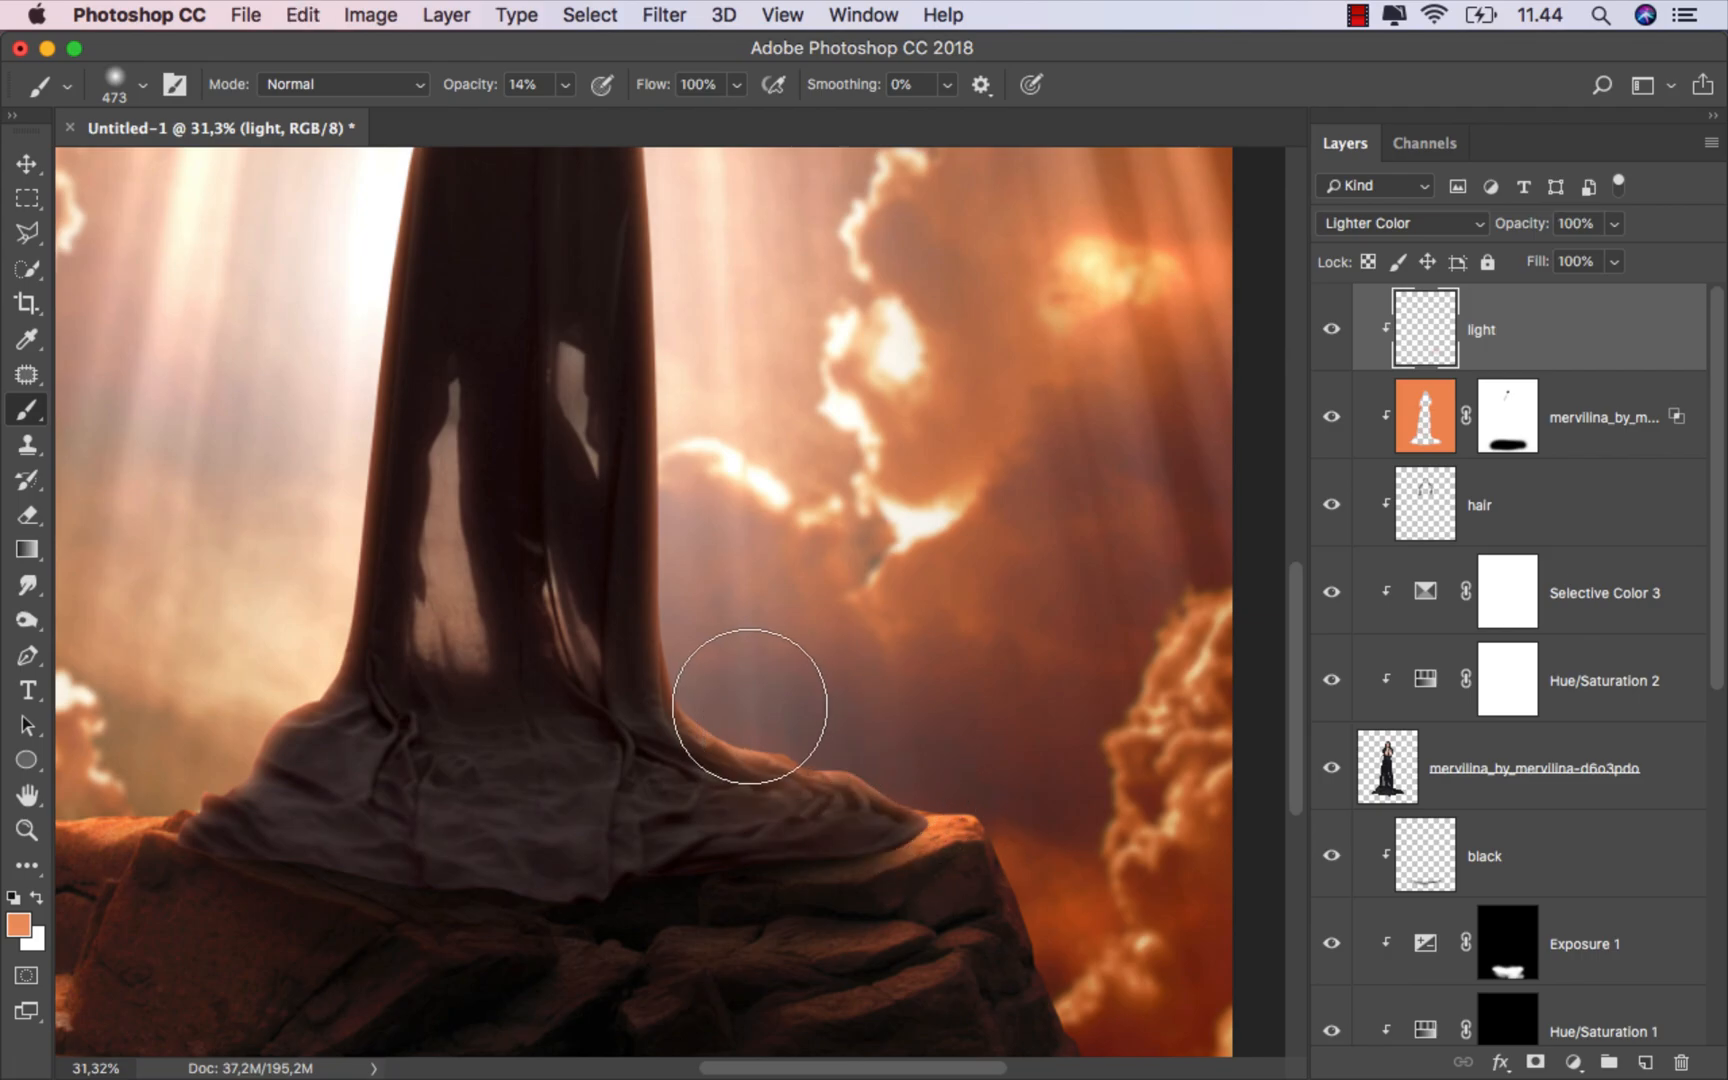
{"action": "left_click_drag", "start_coordinate": [652, 756], "coordinate": [1030, 716]}
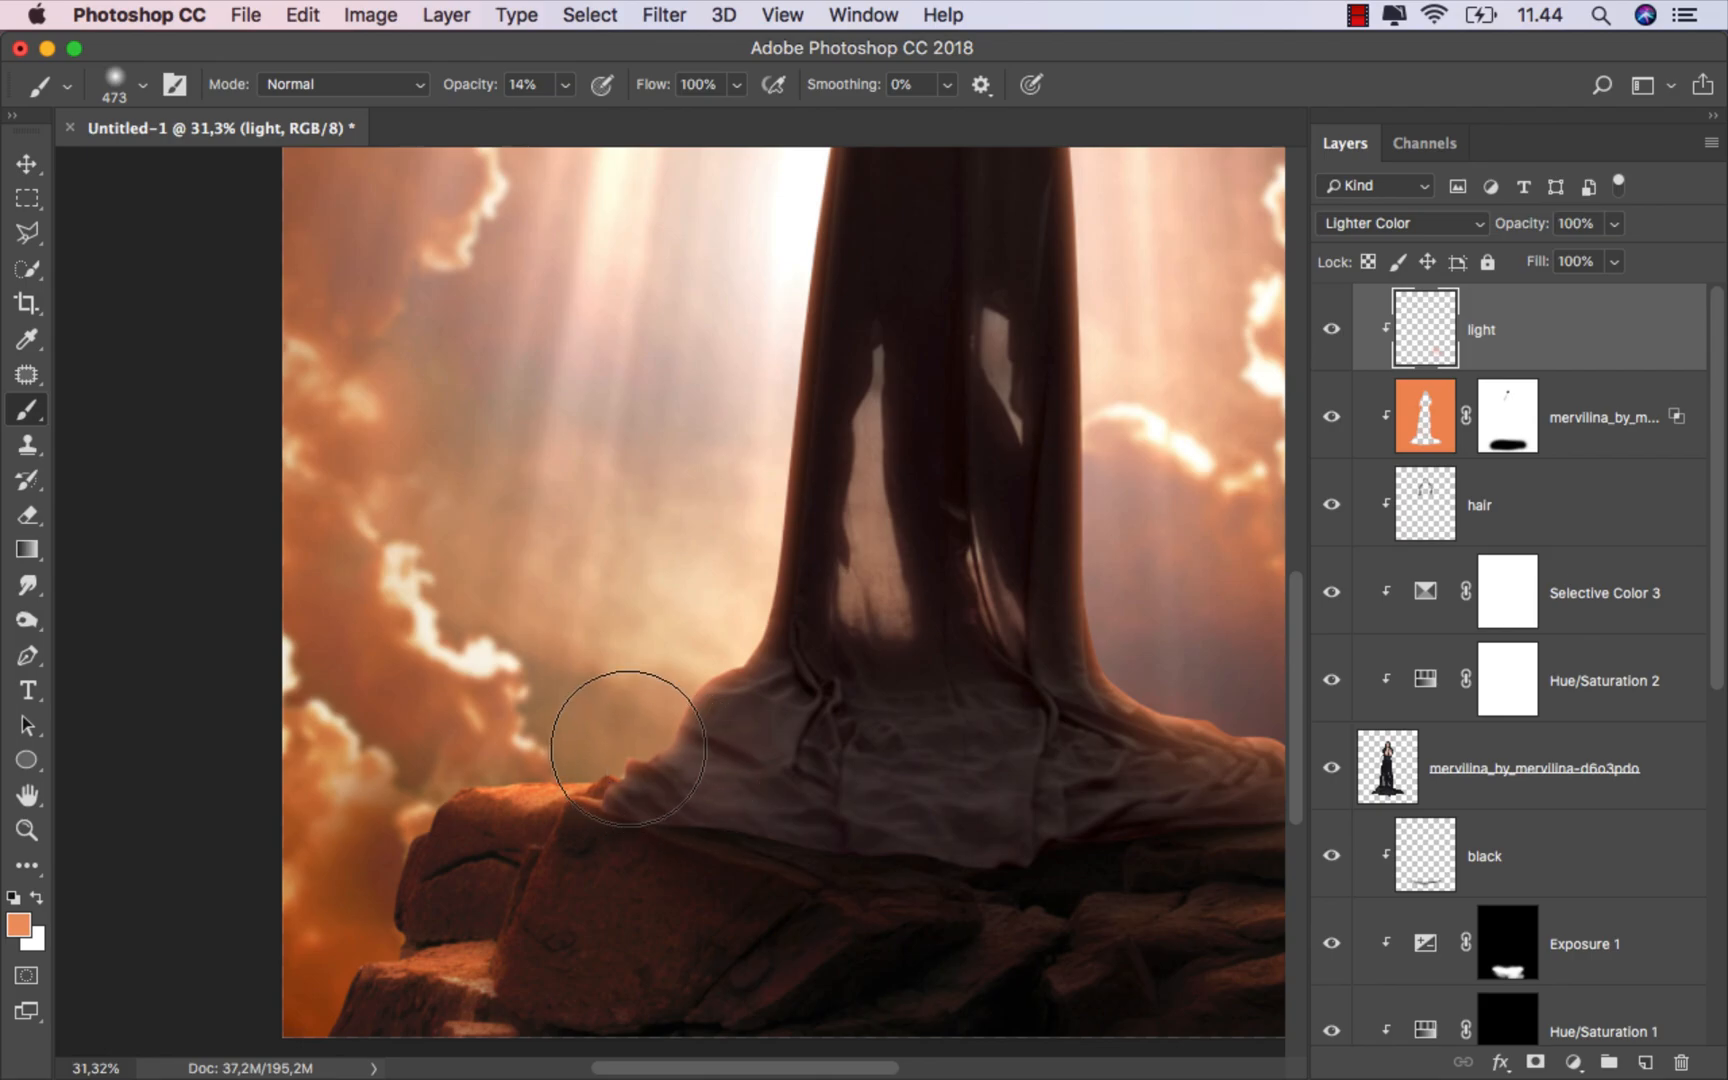
{"action": "left_click_drag", "start_coordinate": [635, 728], "coordinate": [628, 728], "text": "ctrl+alt"}
{"action": "scroll", "coordinate": [690, 630], "scroll_direction": "down", "scroll_amount": 4}
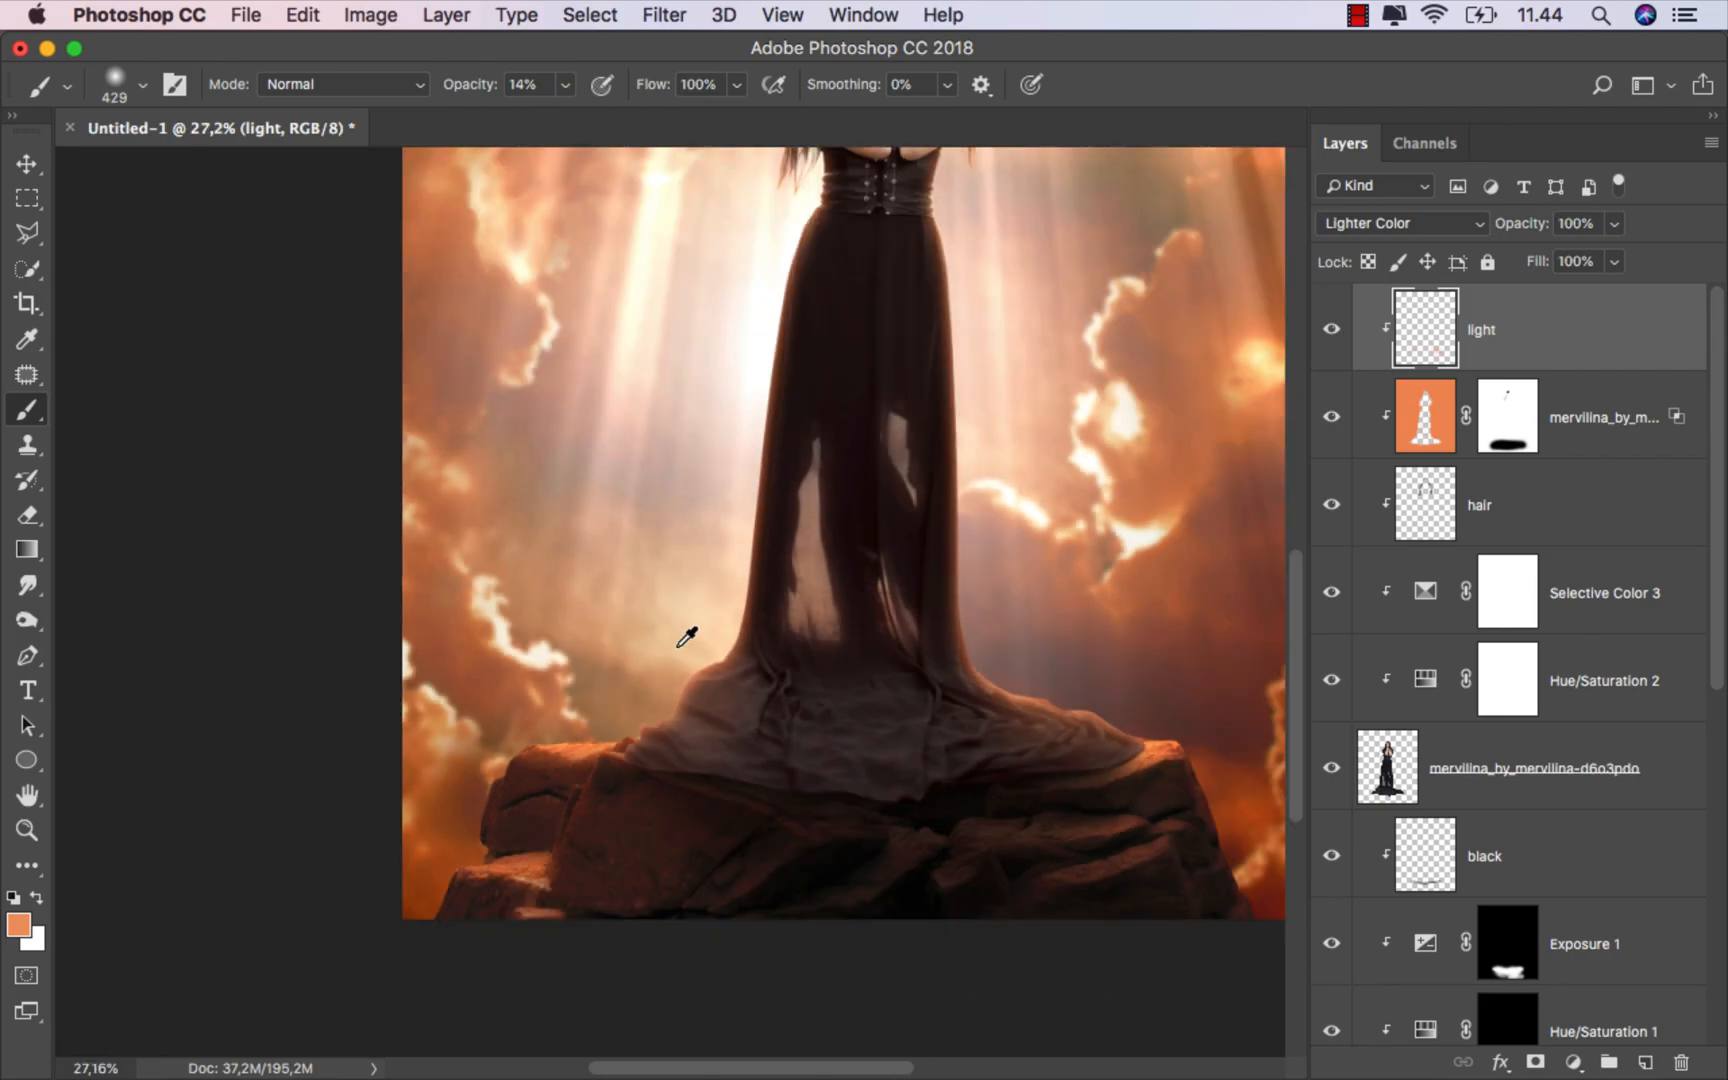
{"action": "key", "text": "super+0"}
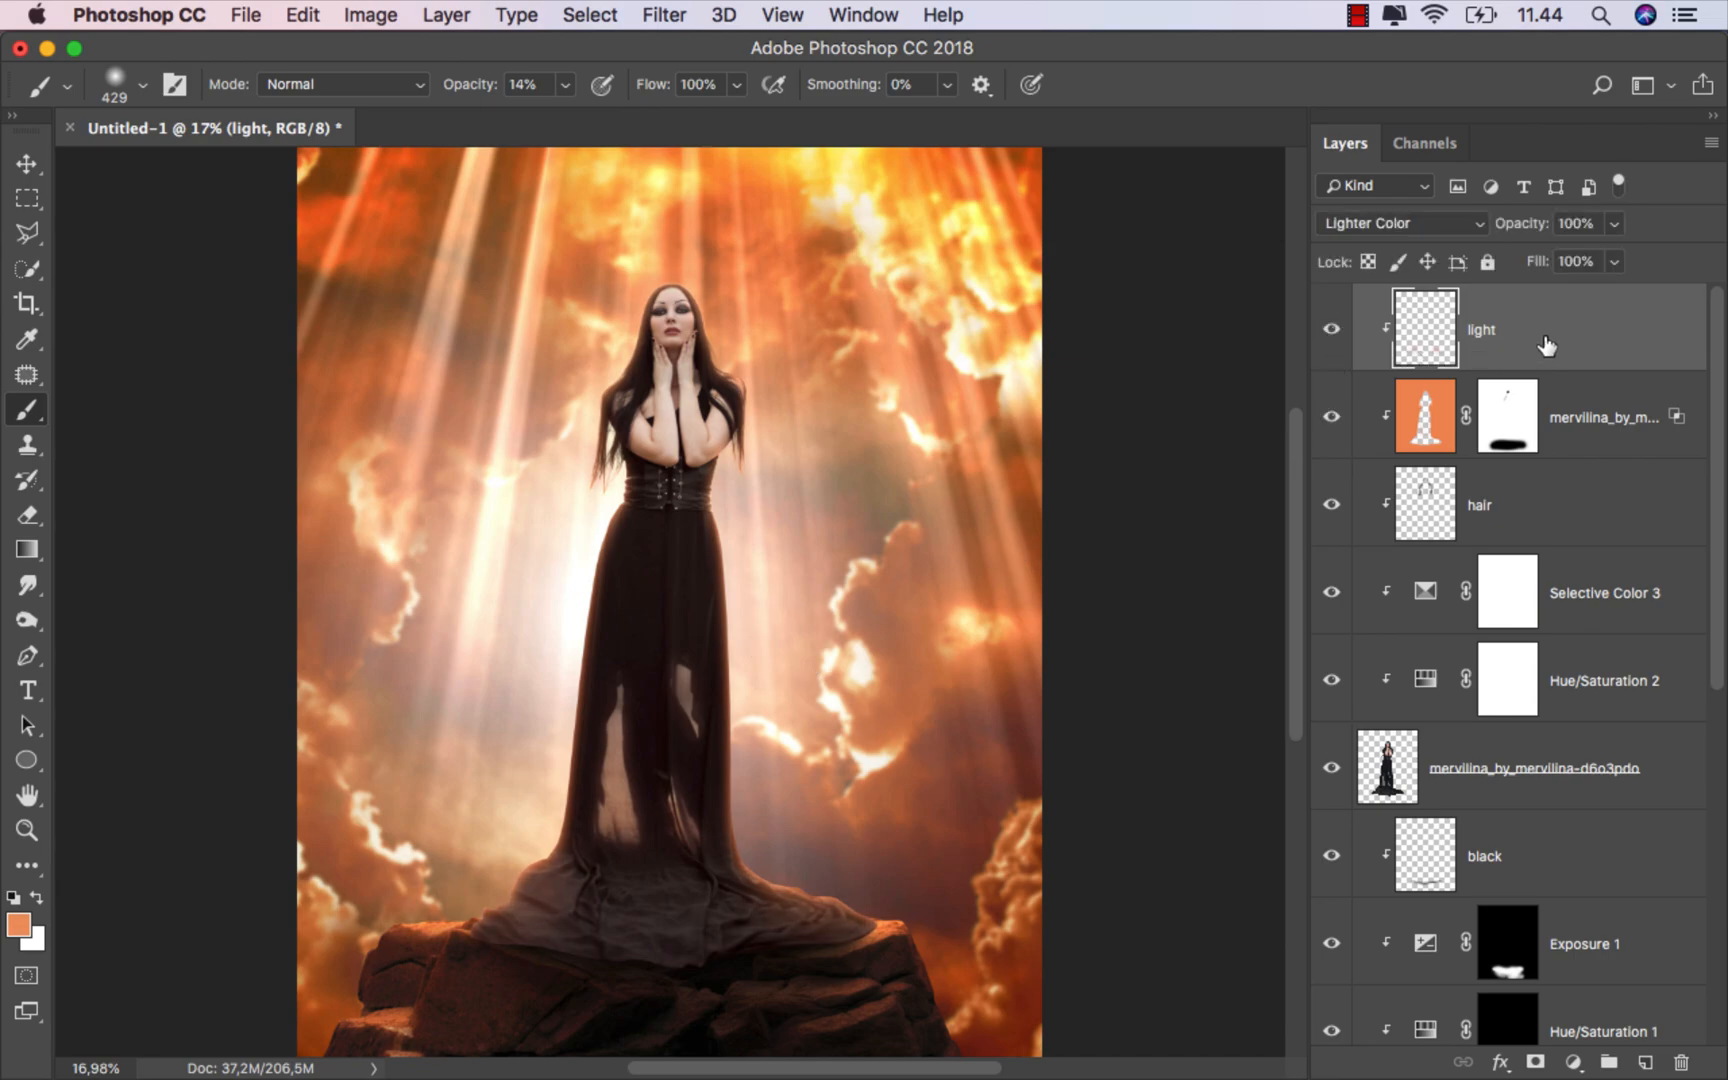
Step: Create another clipped layer named black and set its blend mode to Multiply
{"action": "left_click", "coordinate": [1632, 1060]}
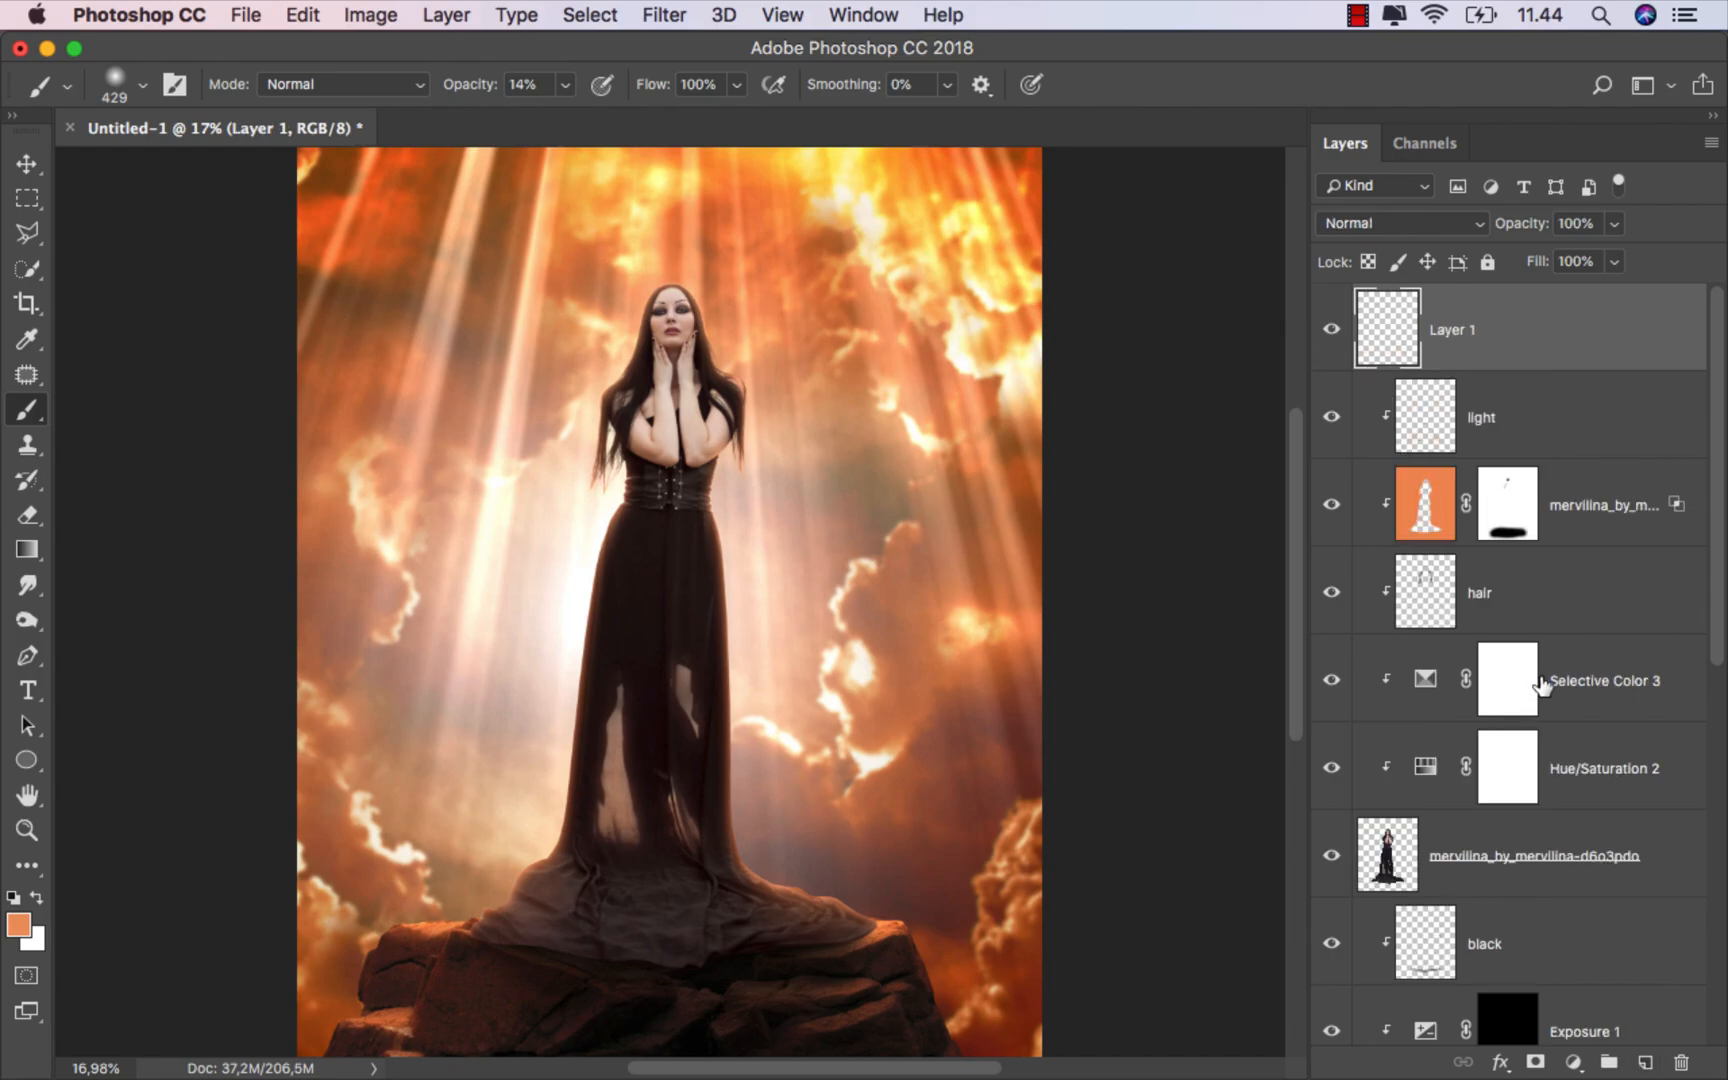
{"action": "right_click", "coordinate": [1512, 330]}
{"action": "left_click", "coordinate": [1330, 770]}
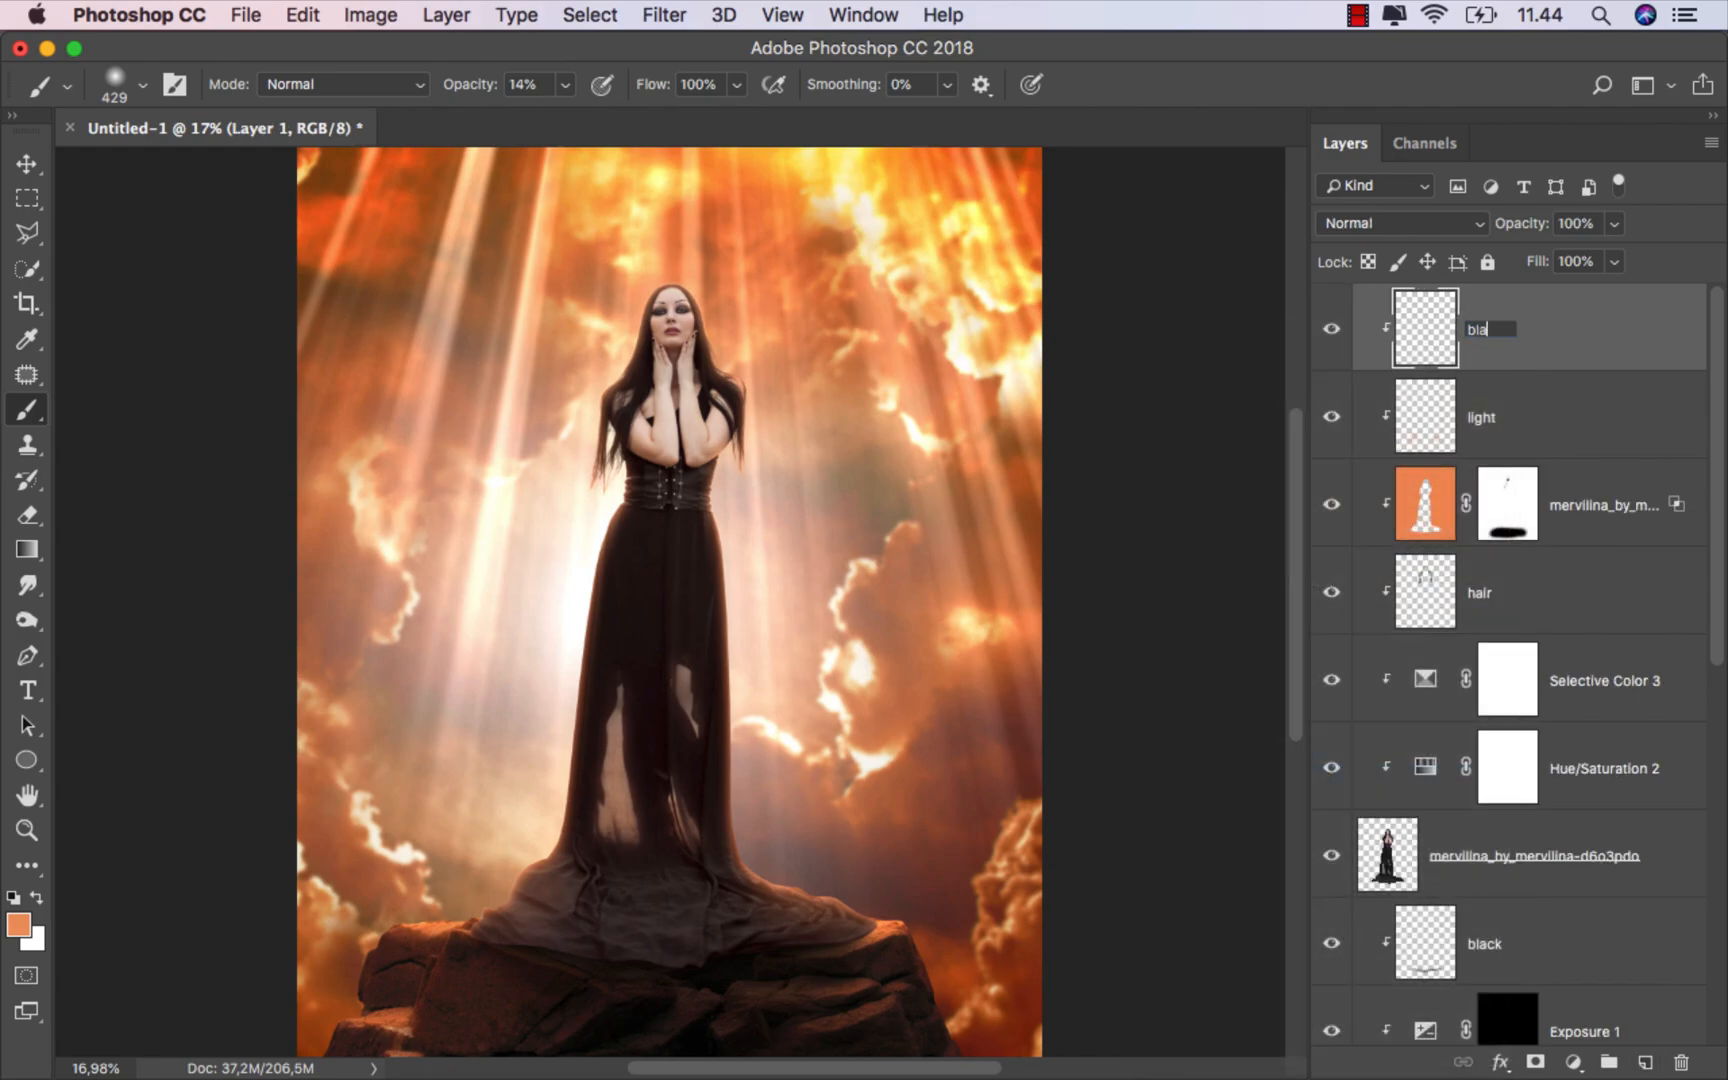
{"action": "type", "text": "black"}
{"action": "key", "text": "Return"}
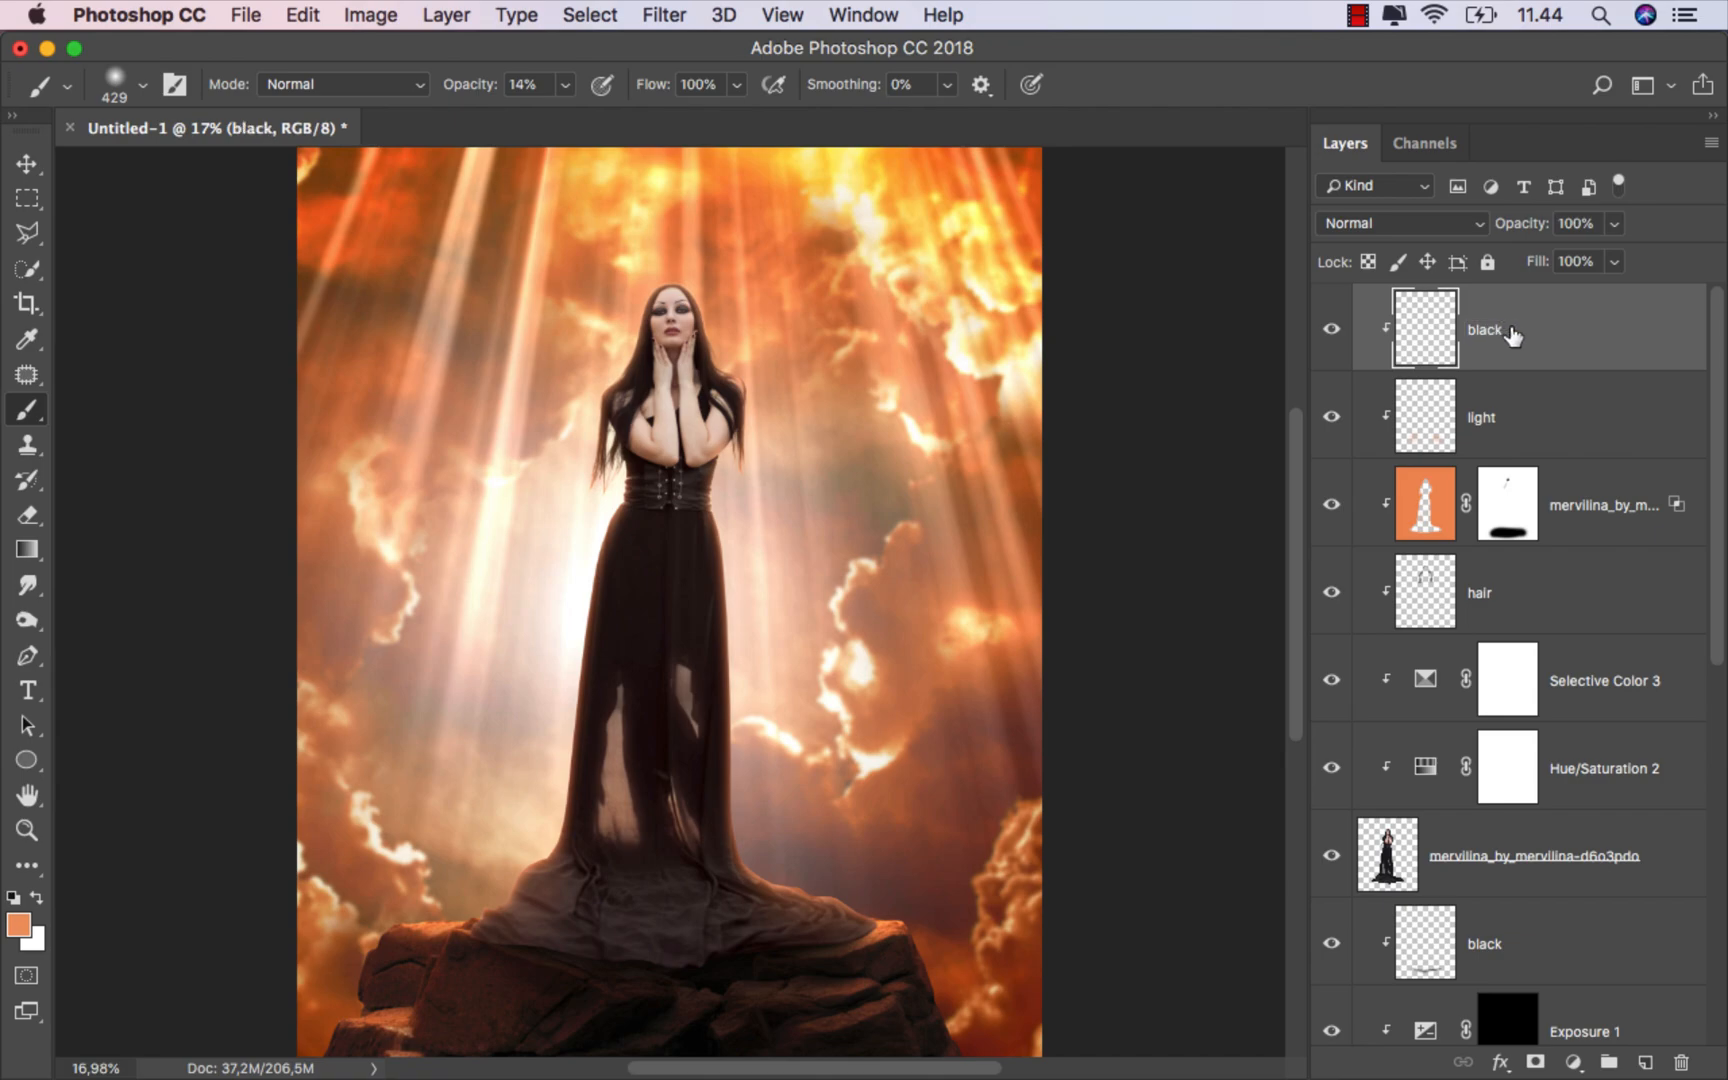
{"action": "left_click", "coordinate": [1413, 230]}
{"action": "left_click", "coordinate": [1355, 294]}
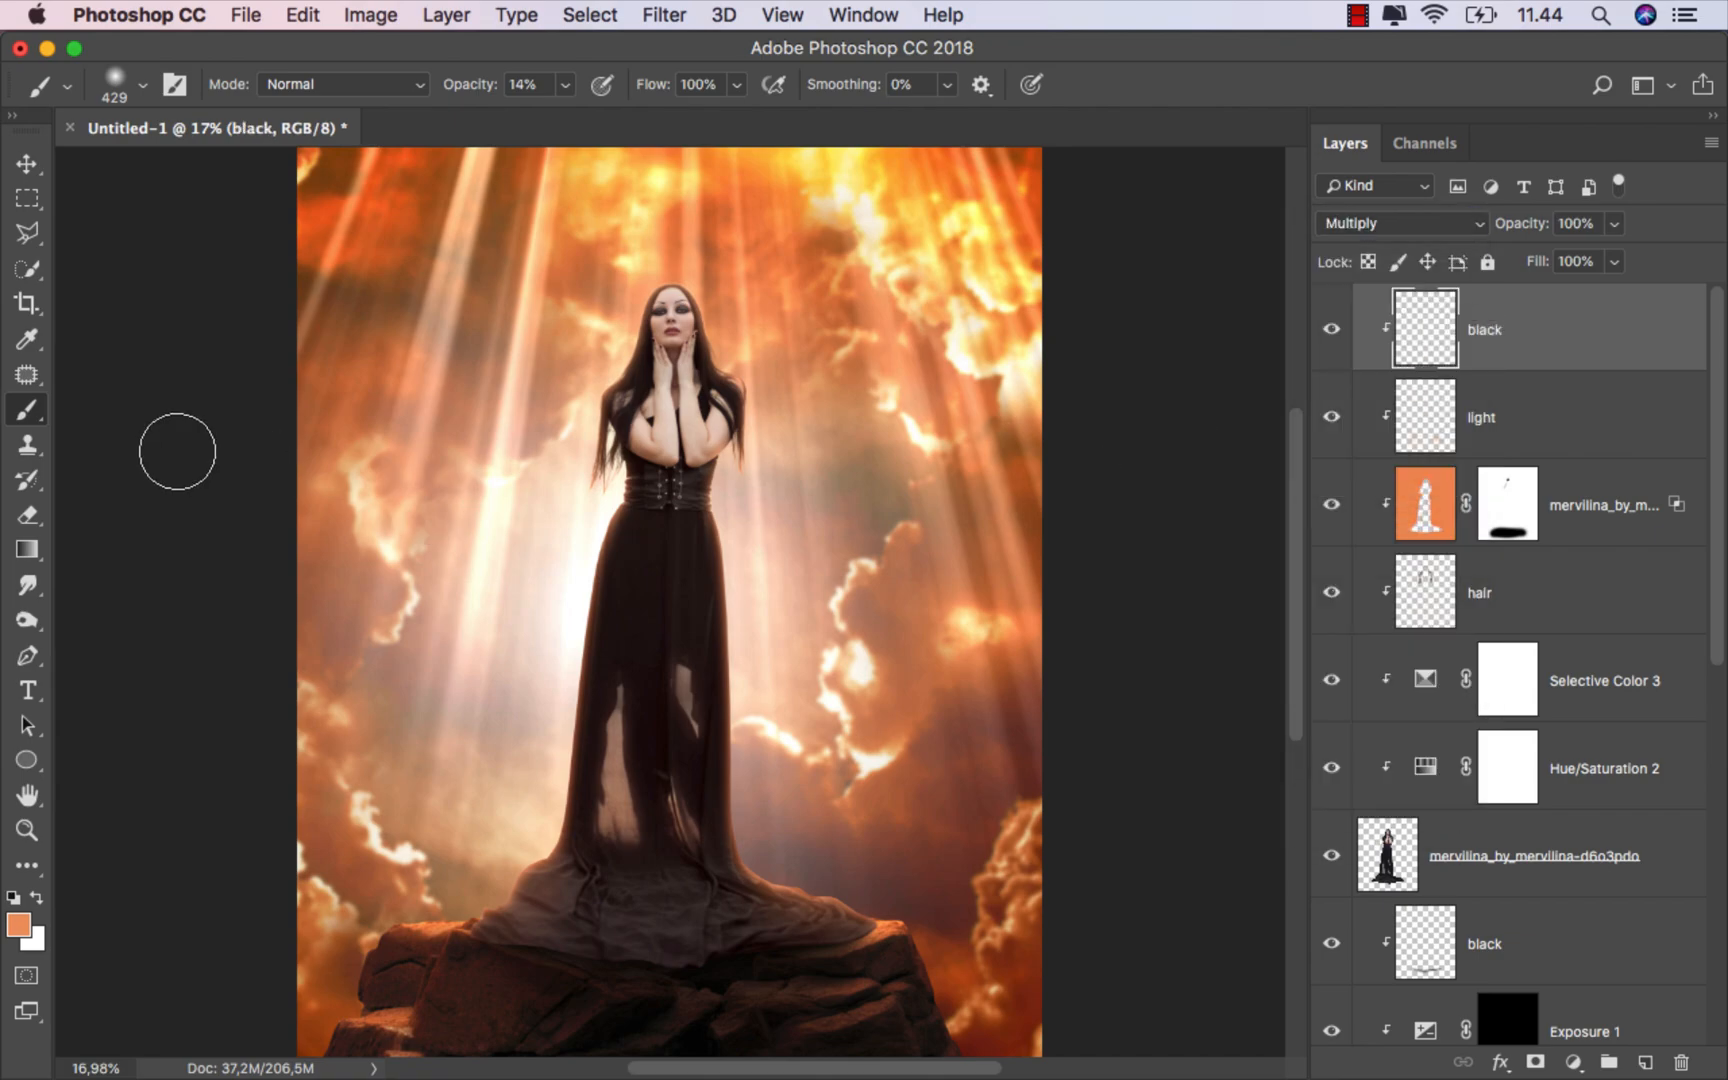
Step: Paint black at 17% opacity to shade the dress bottom where it rests on the rock
{"action": "left_click", "coordinate": [14, 898]}
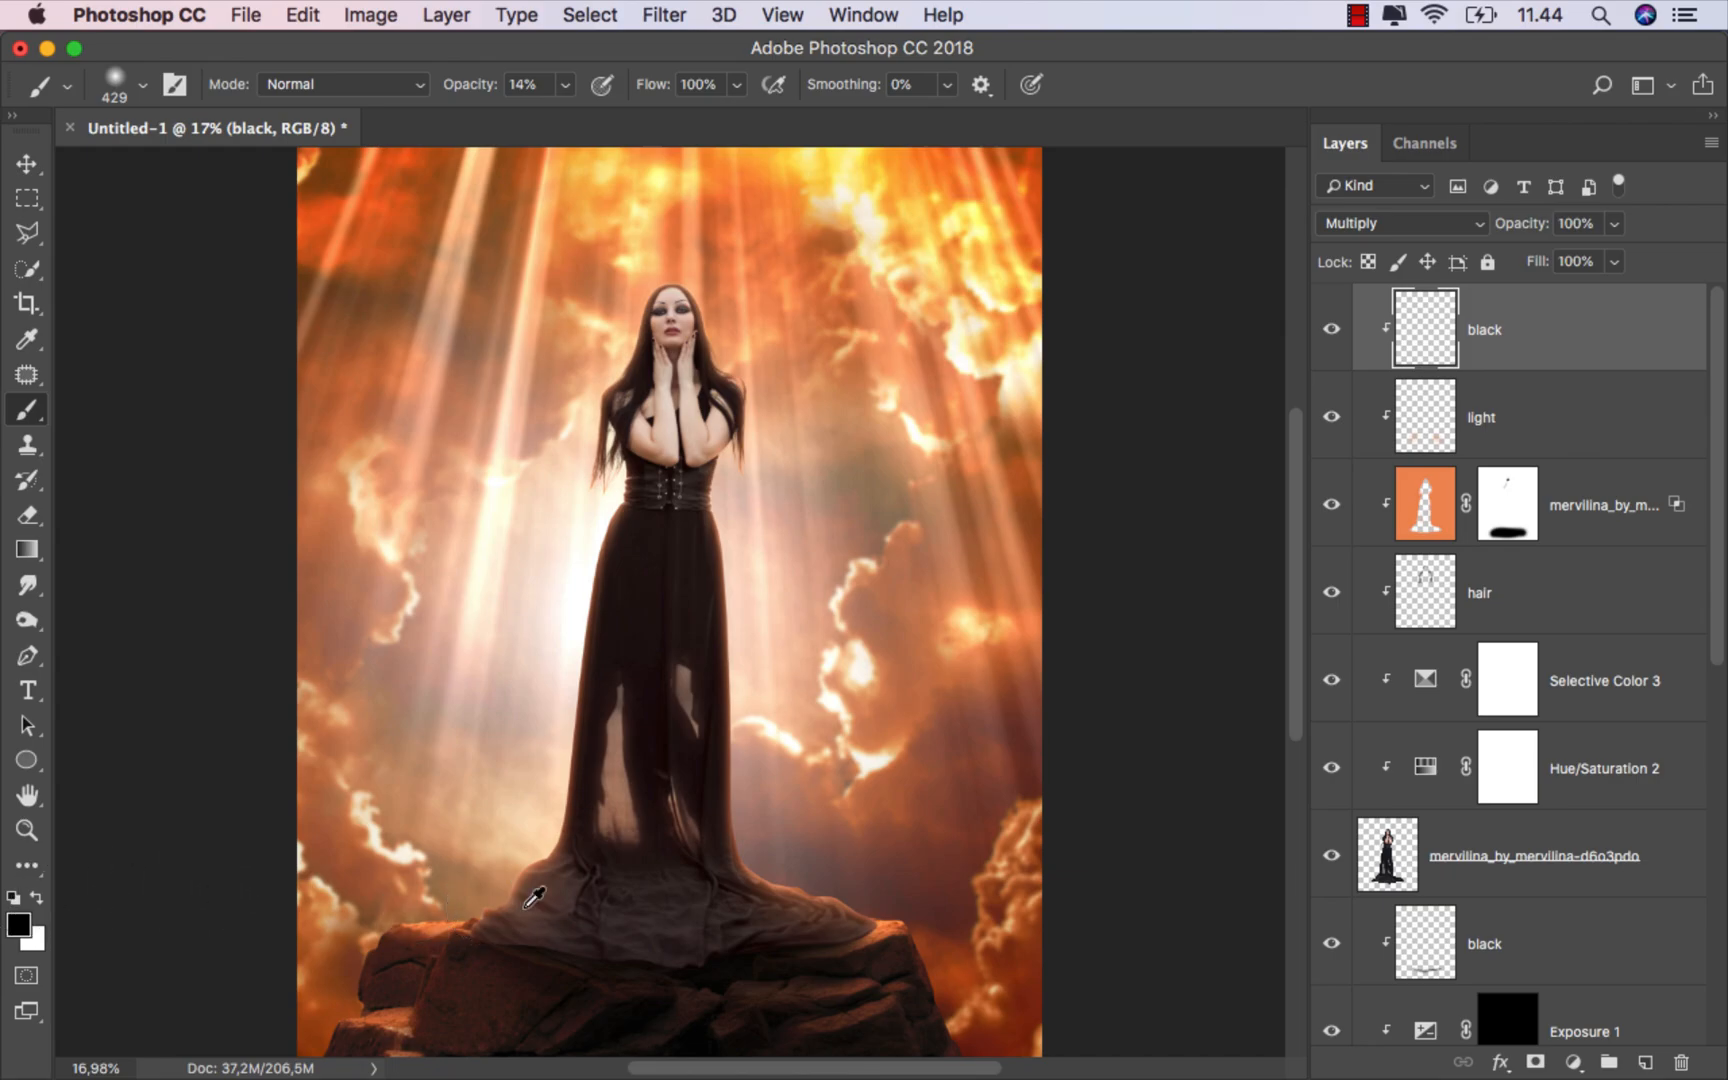
{"action": "scroll", "coordinate": [616, 903], "scroll_direction": "up", "scroll_amount": 3}
{"action": "scroll", "coordinate": [619, 911], "scroll_direction": "down", "scroll_amount": 3}
{"action": "scroll", "coordinate": [605, 882], "scroll_direction": "up", "scroll_amount": 1}
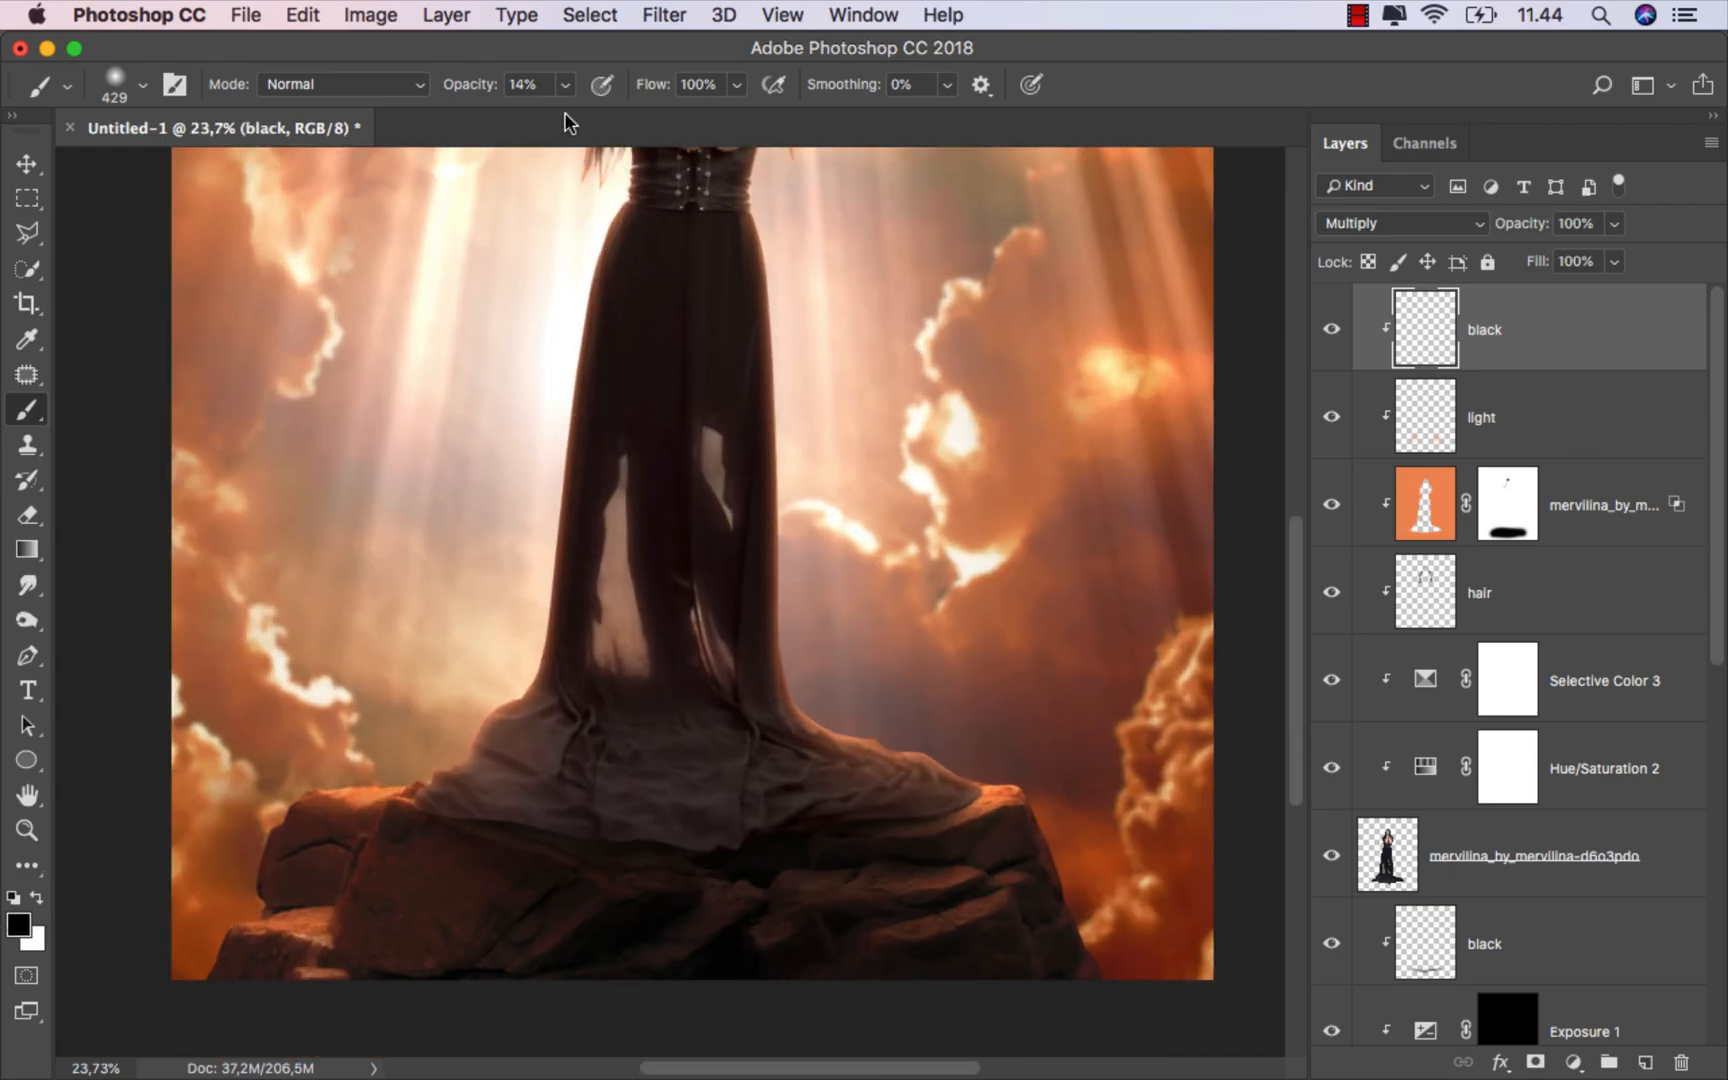
{"action": "left_click", "coordinate": [565, 86]}
{"action": "scroll", "coordinate": [485, 812], "scroll_direction": "up", "scroll_amount": 4}
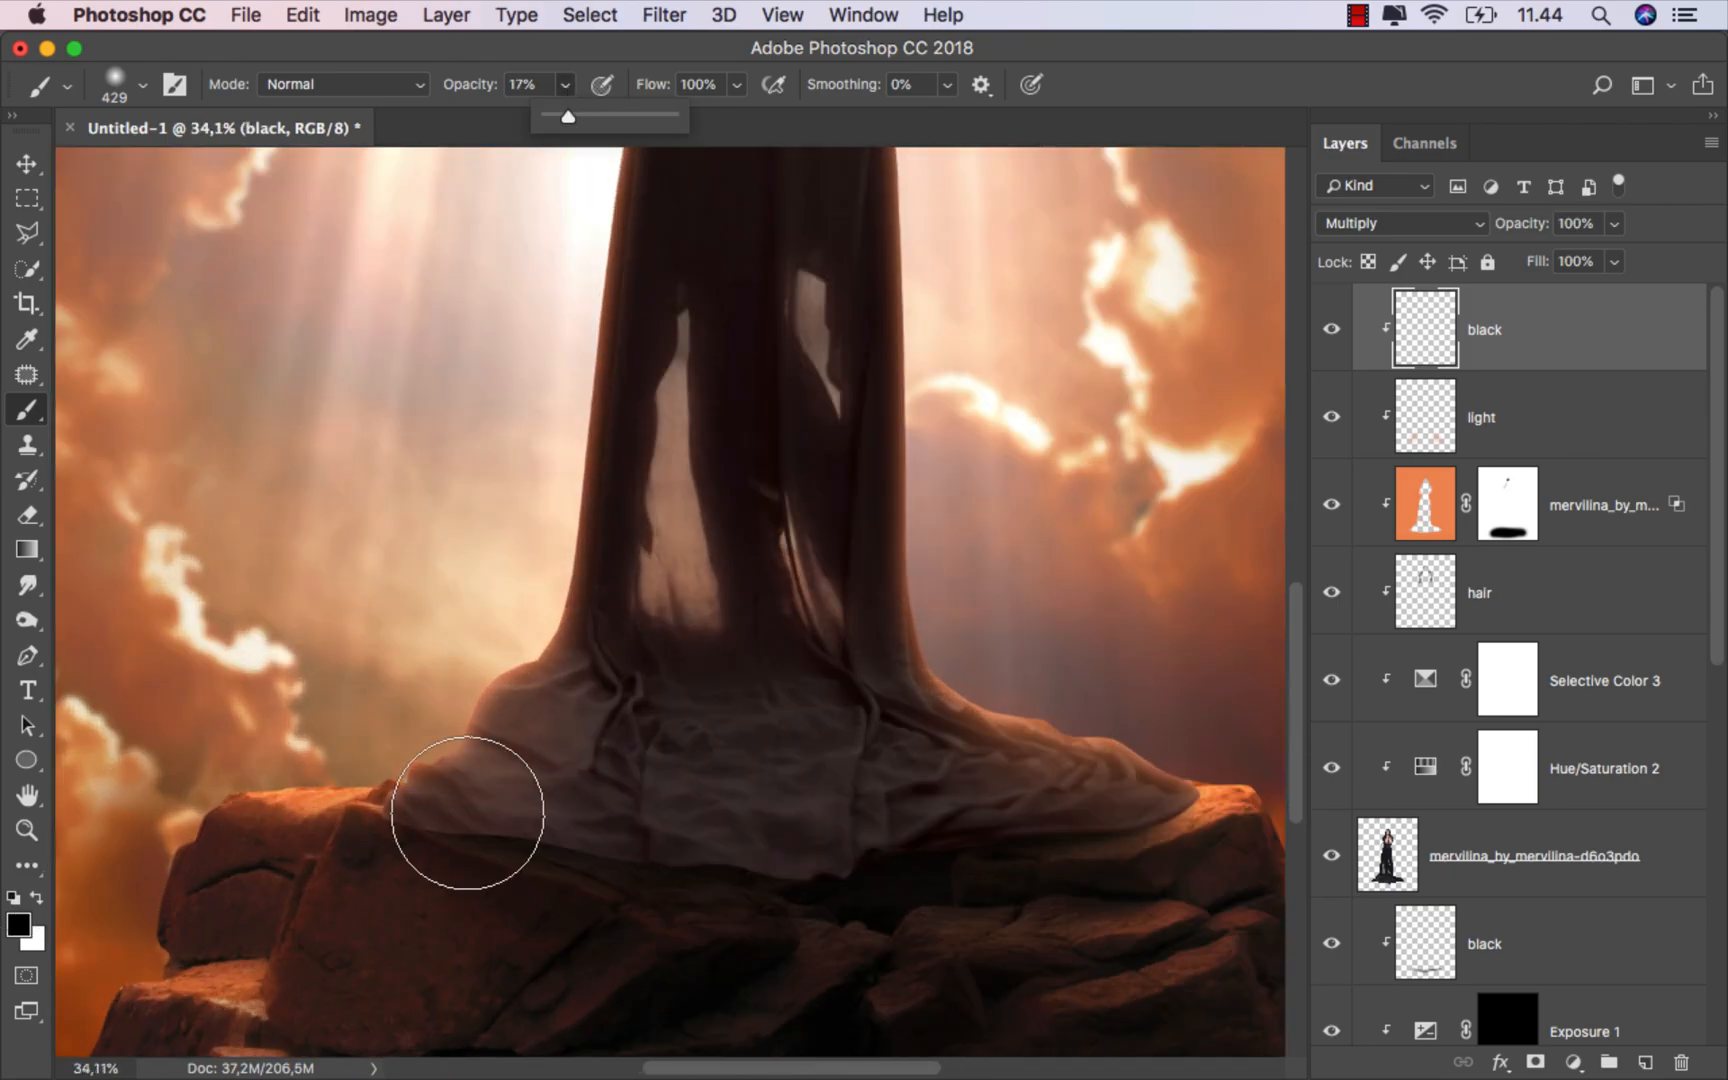
{"action": "left_click_drag", "start_coordinate": [463, 826], "coordinate": [418, 827]}
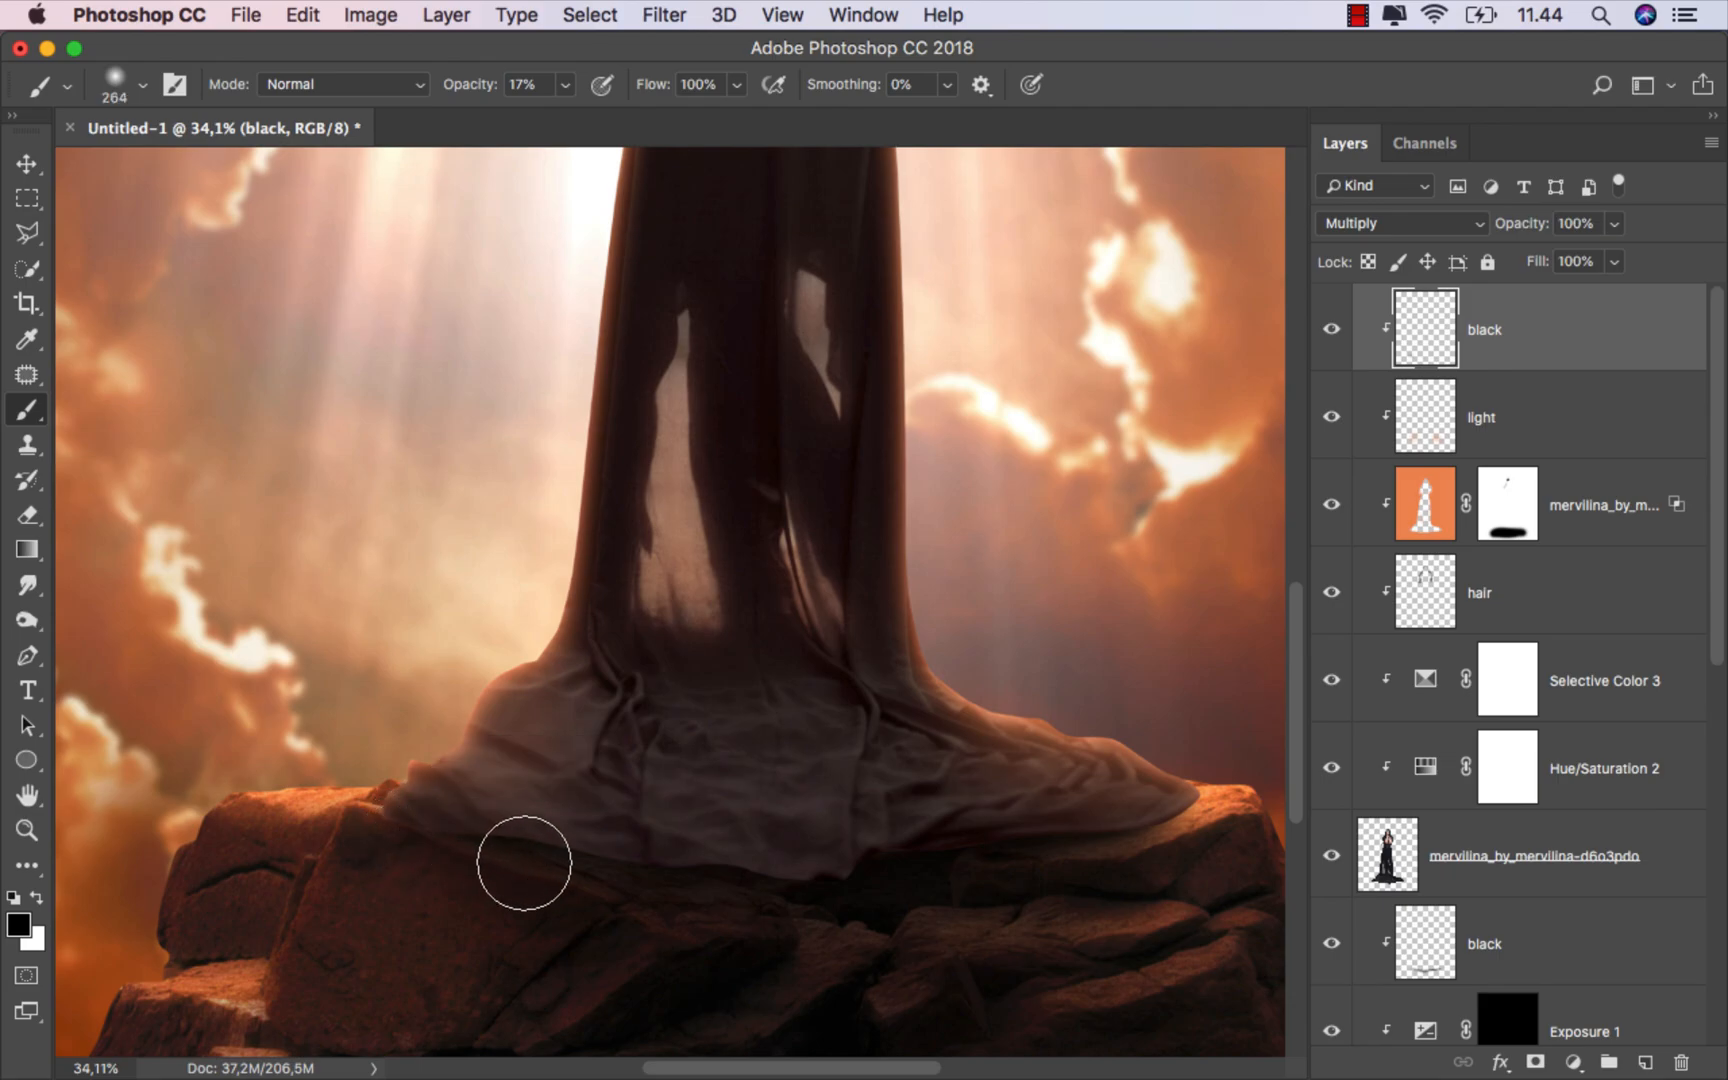
{"action": "mouse_move", "coordinate": [484, 864]}
{"action": "left_mouse_down"}
{"action": "mouse_move", "coordinate": [385, 846]}
{"action": "mouse_move", "coordinate": [816, 894]}
{"action": "mouse_move", "coordinate": [1187, 833]}
{"action": "mouse_move", "coordinate": [1107, 885]}
{"action": "mouse_move", "coordinate": [1147, 846]}
{"action": "mouse_move", "coordinate": [795, 891]}
{"action": "mouse_move", "coordinate": [720, 887]}
{"action": "mouse_move", "coordinate": [805, 890]}
{"action": "mouse_move", "coordinate": [609, 821]}
{"action": "left_mouse_up"}
{"action": "scroll", "coordinate": [609, 821], "scroll_direction": "down", "scroll_amount": 3}
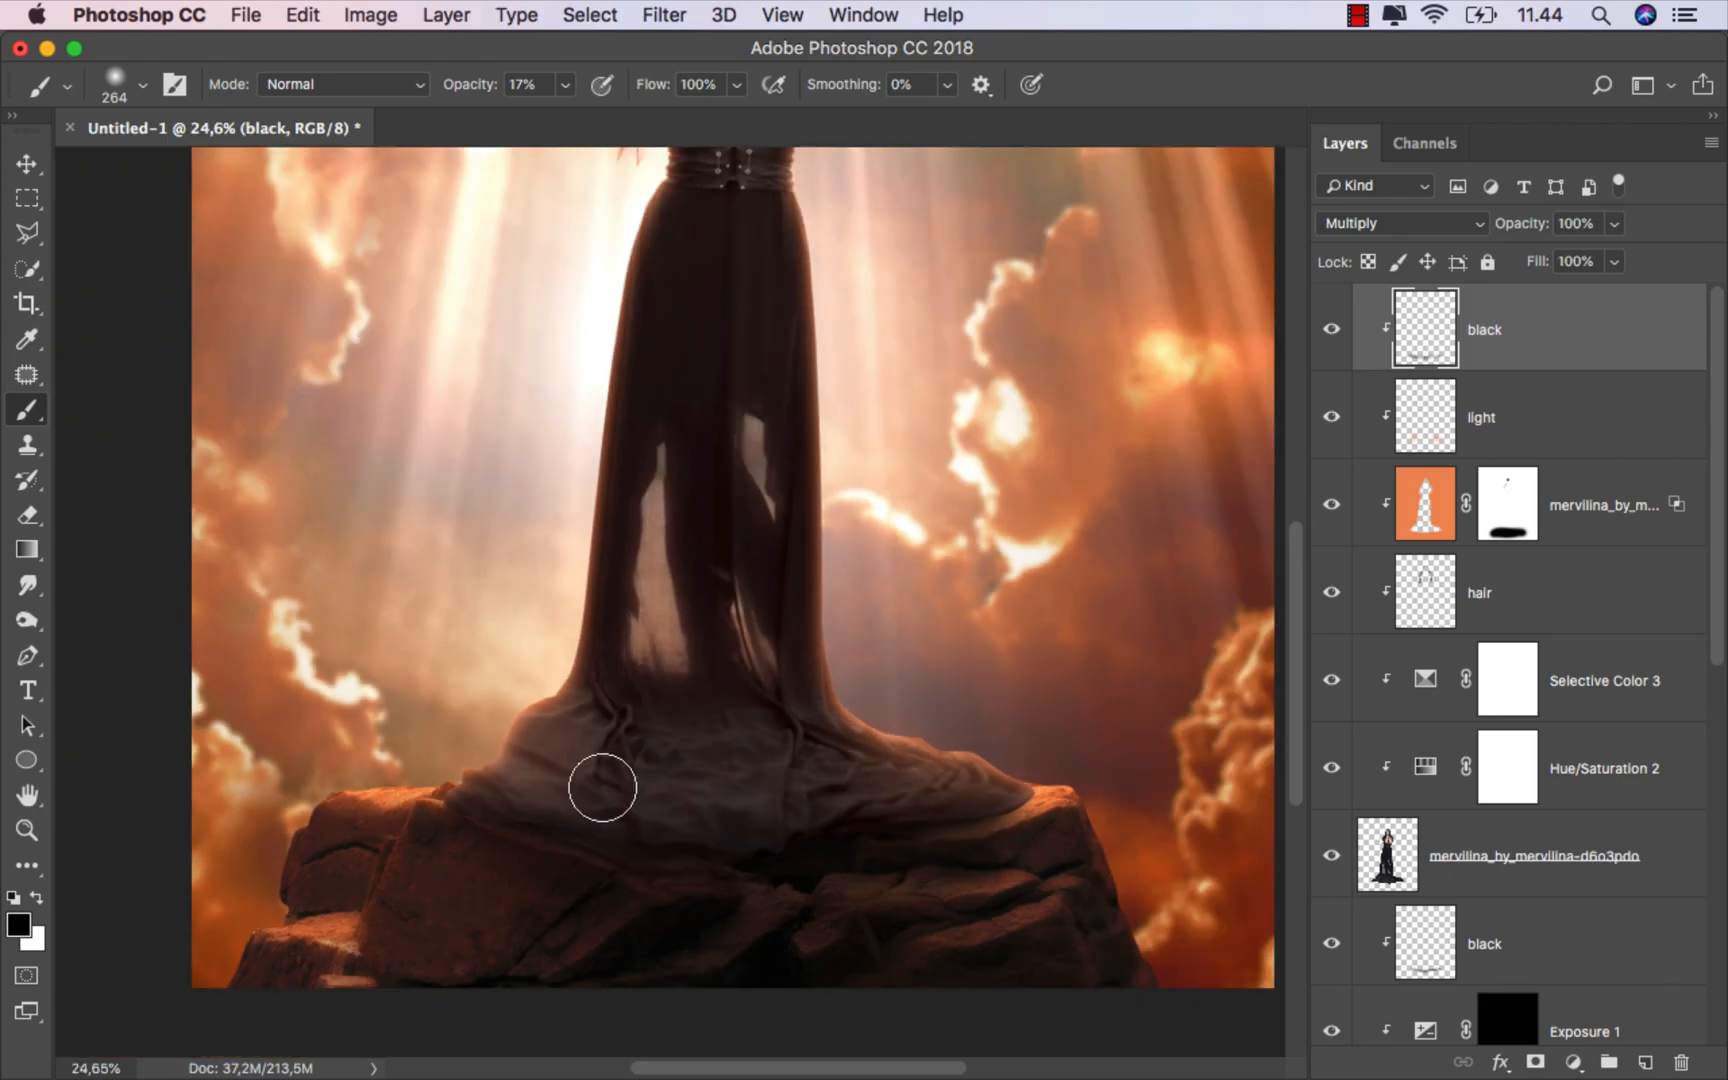
Step: Add a new layer clipped to the layer below and name it shadow
{"action": "scroll", "coordinate": [604, 800], "scroll_direction": "down", "scroll_amount": 2}
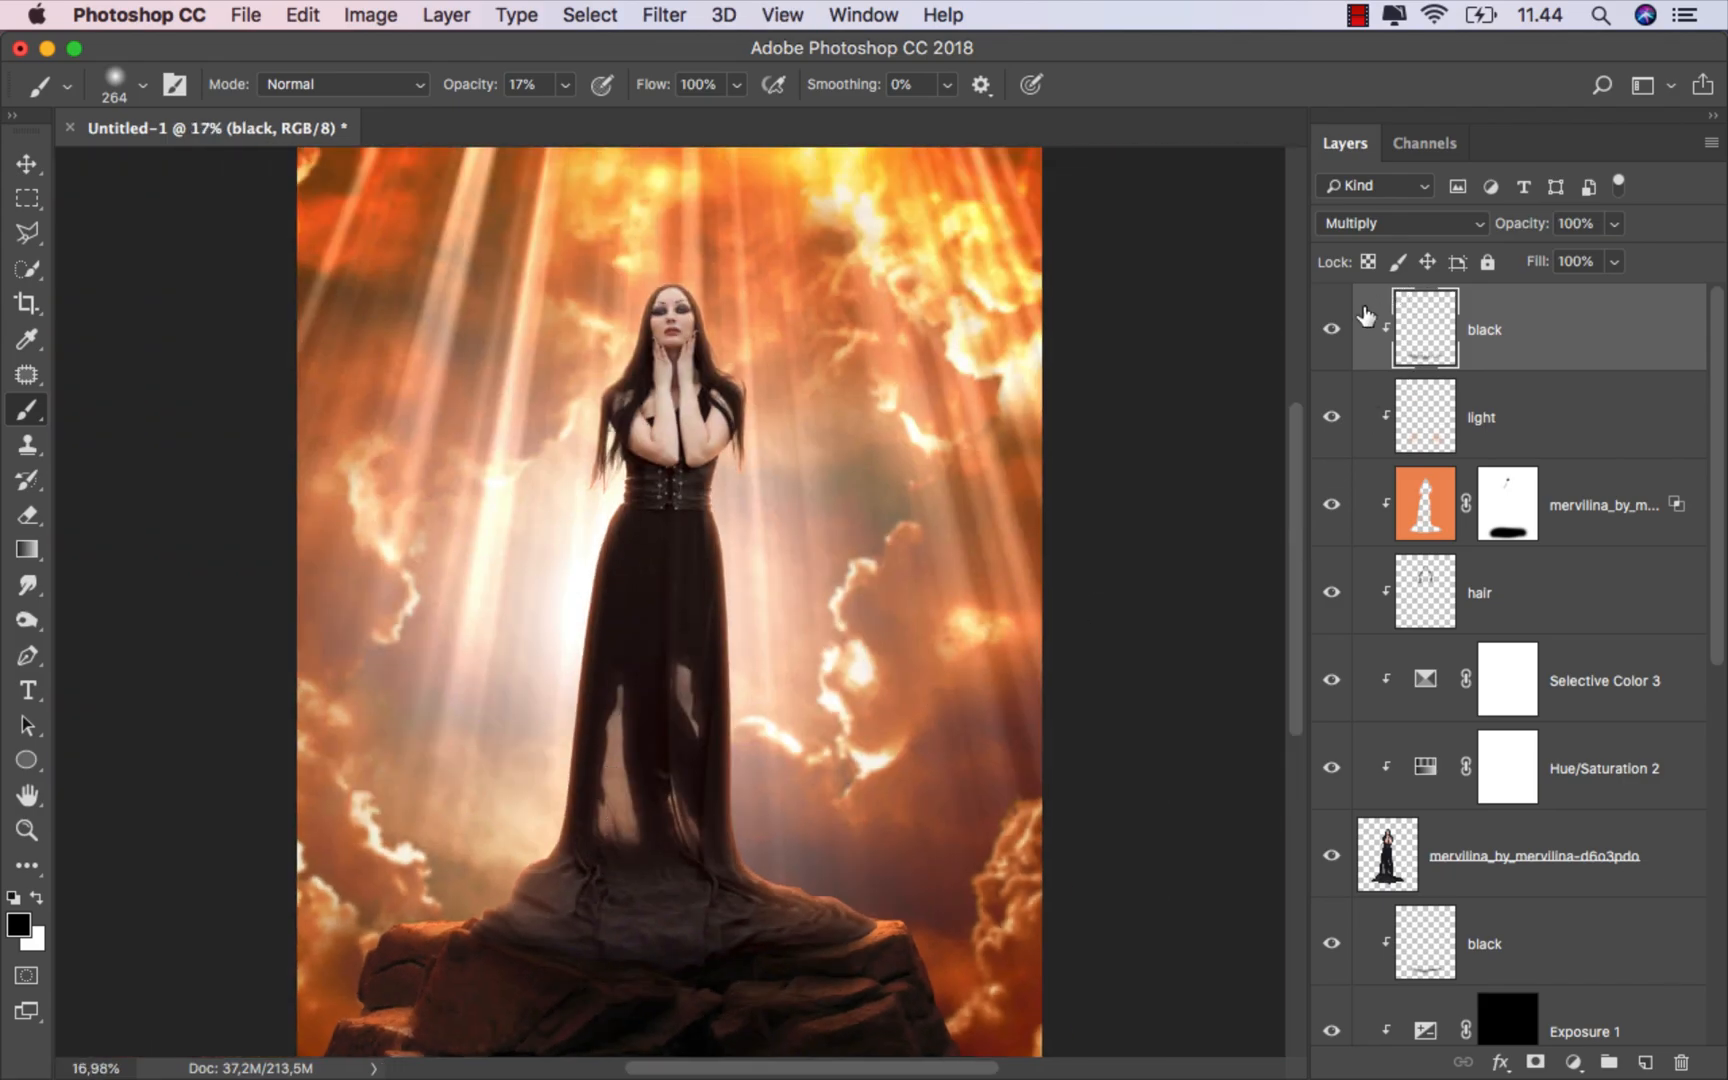
{"action": "left_click", "coordinate": [1333, 329]}
{"action": "left_click", "coordinate": [1335, 329]}
{"action": "left_click", "coordinate": [1641, 1060]}
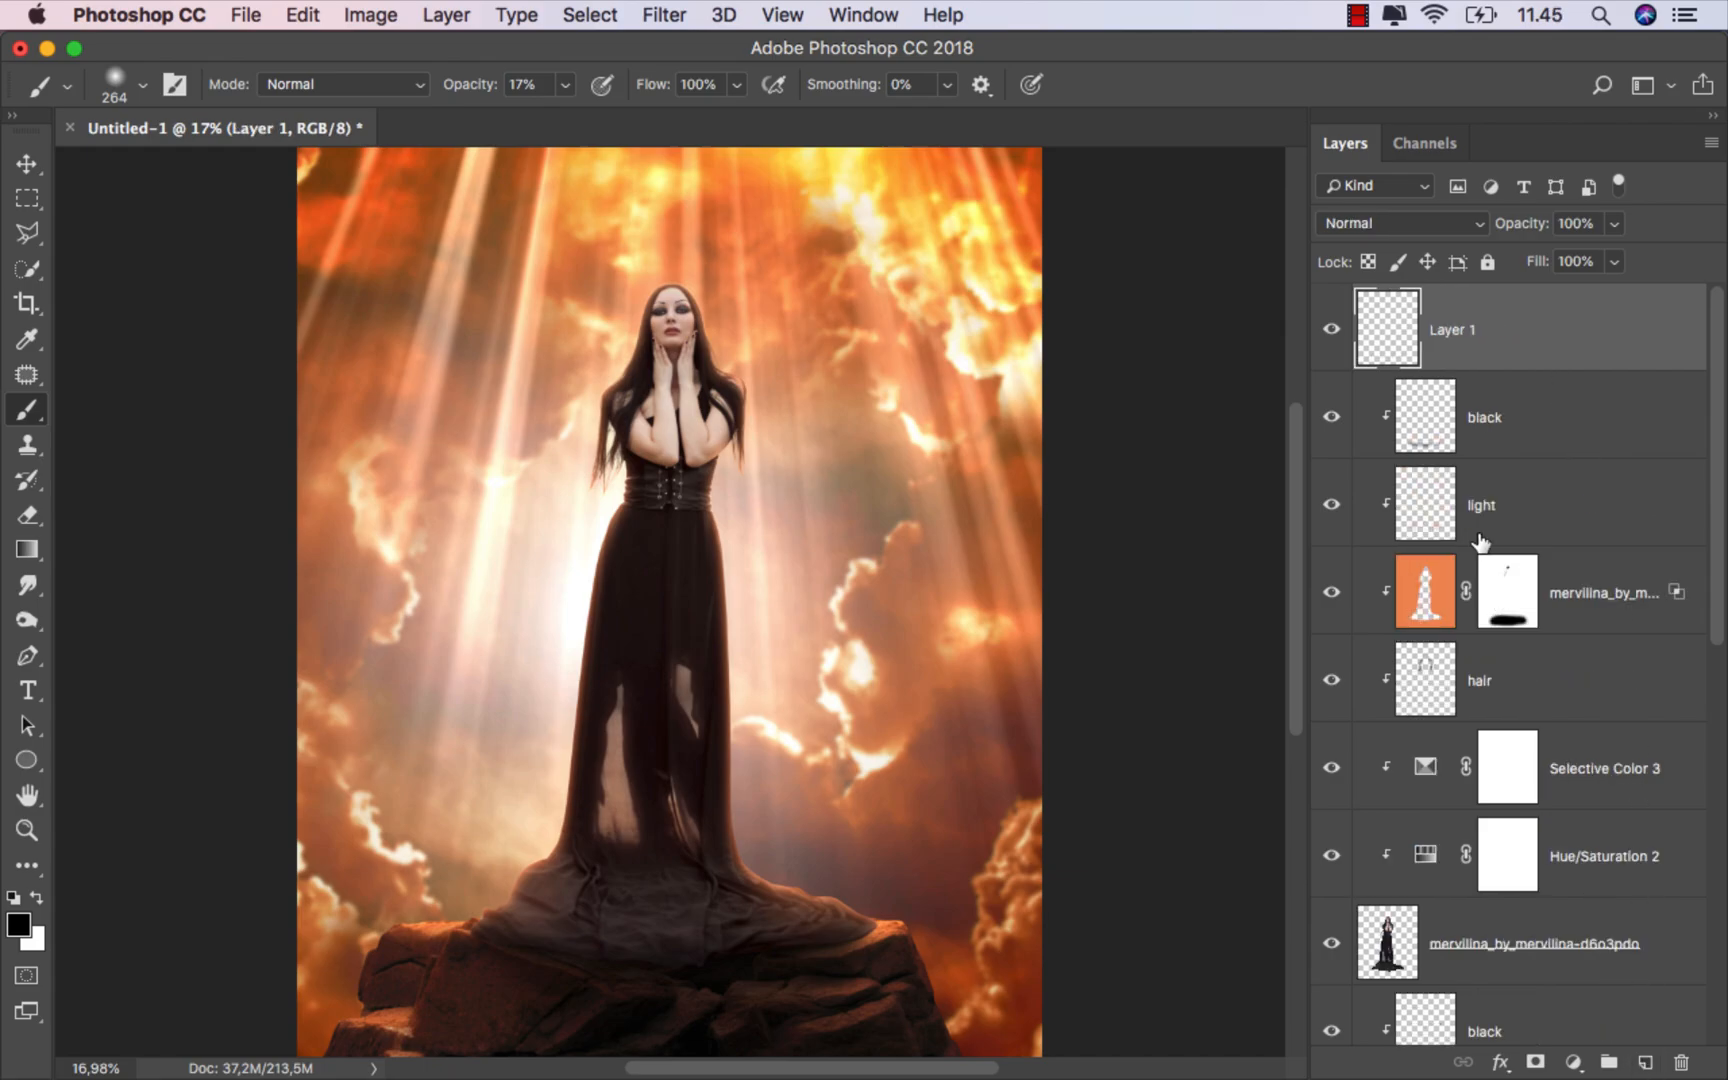
{"action": "right_click", "coordinate": [1500, 333]}
{"action": "left_click", "coordinate": [1335, 775]}
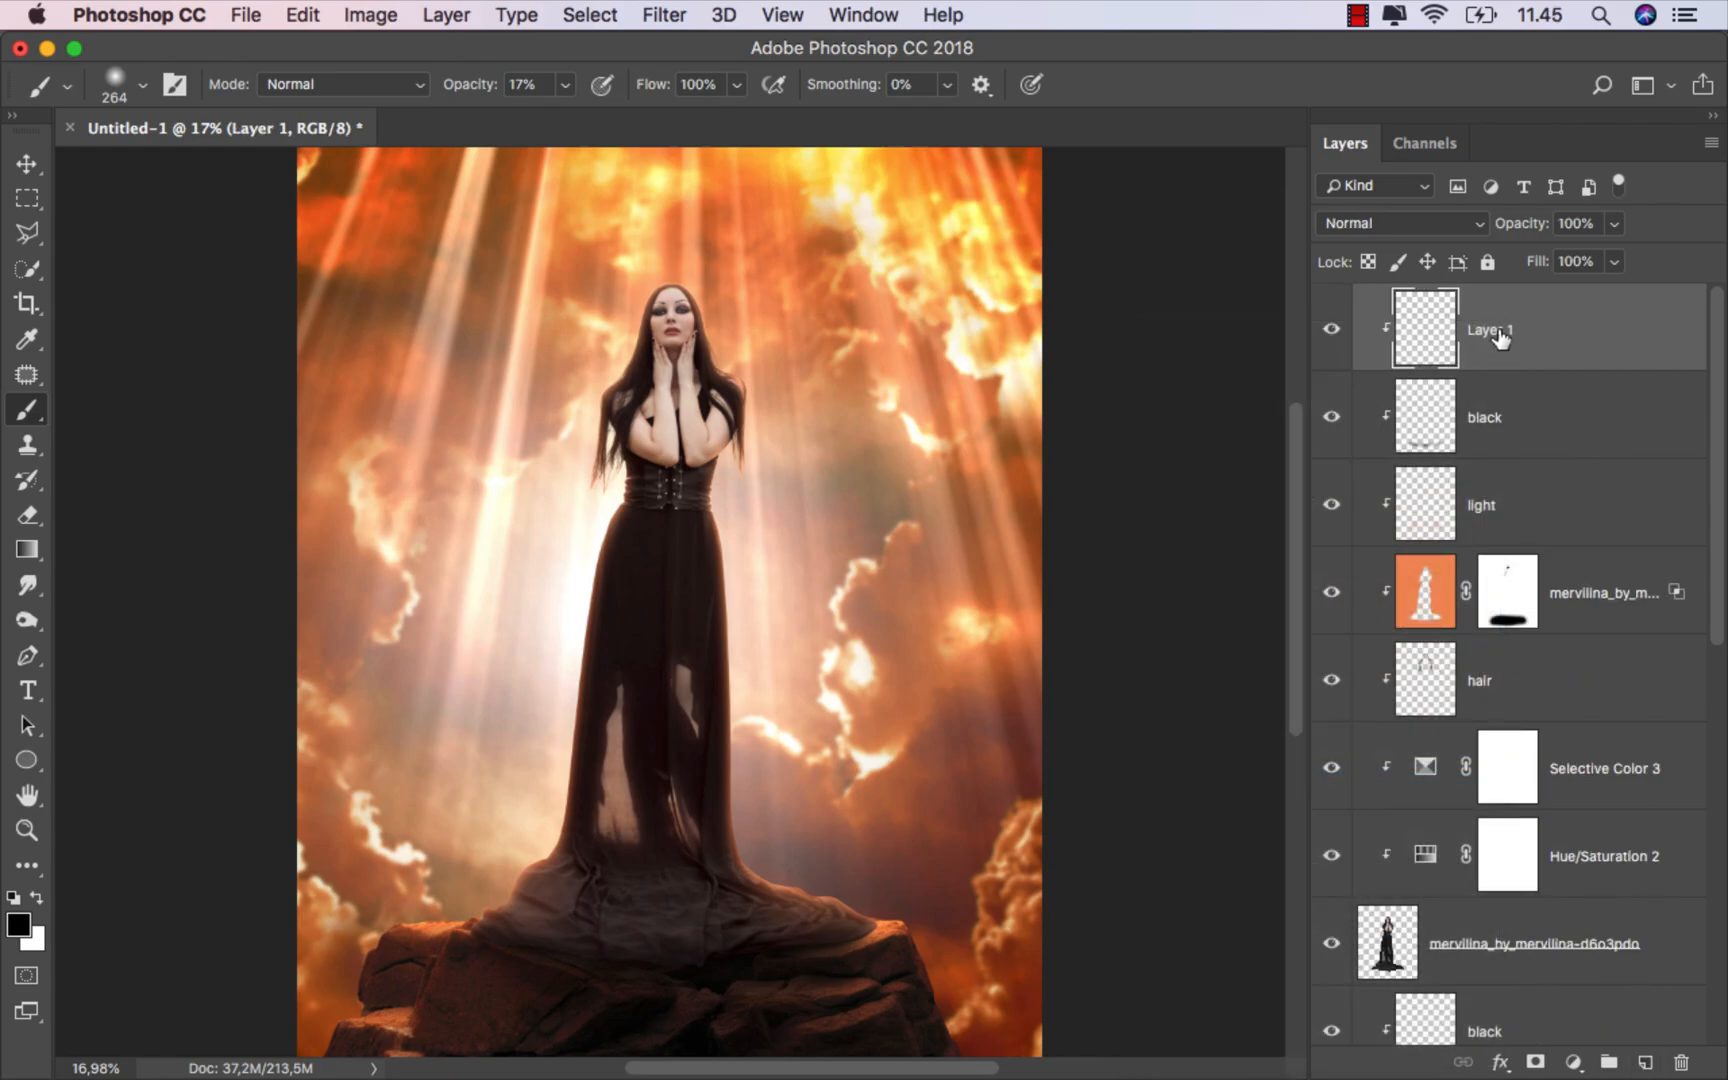
{"action": "type", "text": "shadow"}
{"action": "key", "text": "Return"}
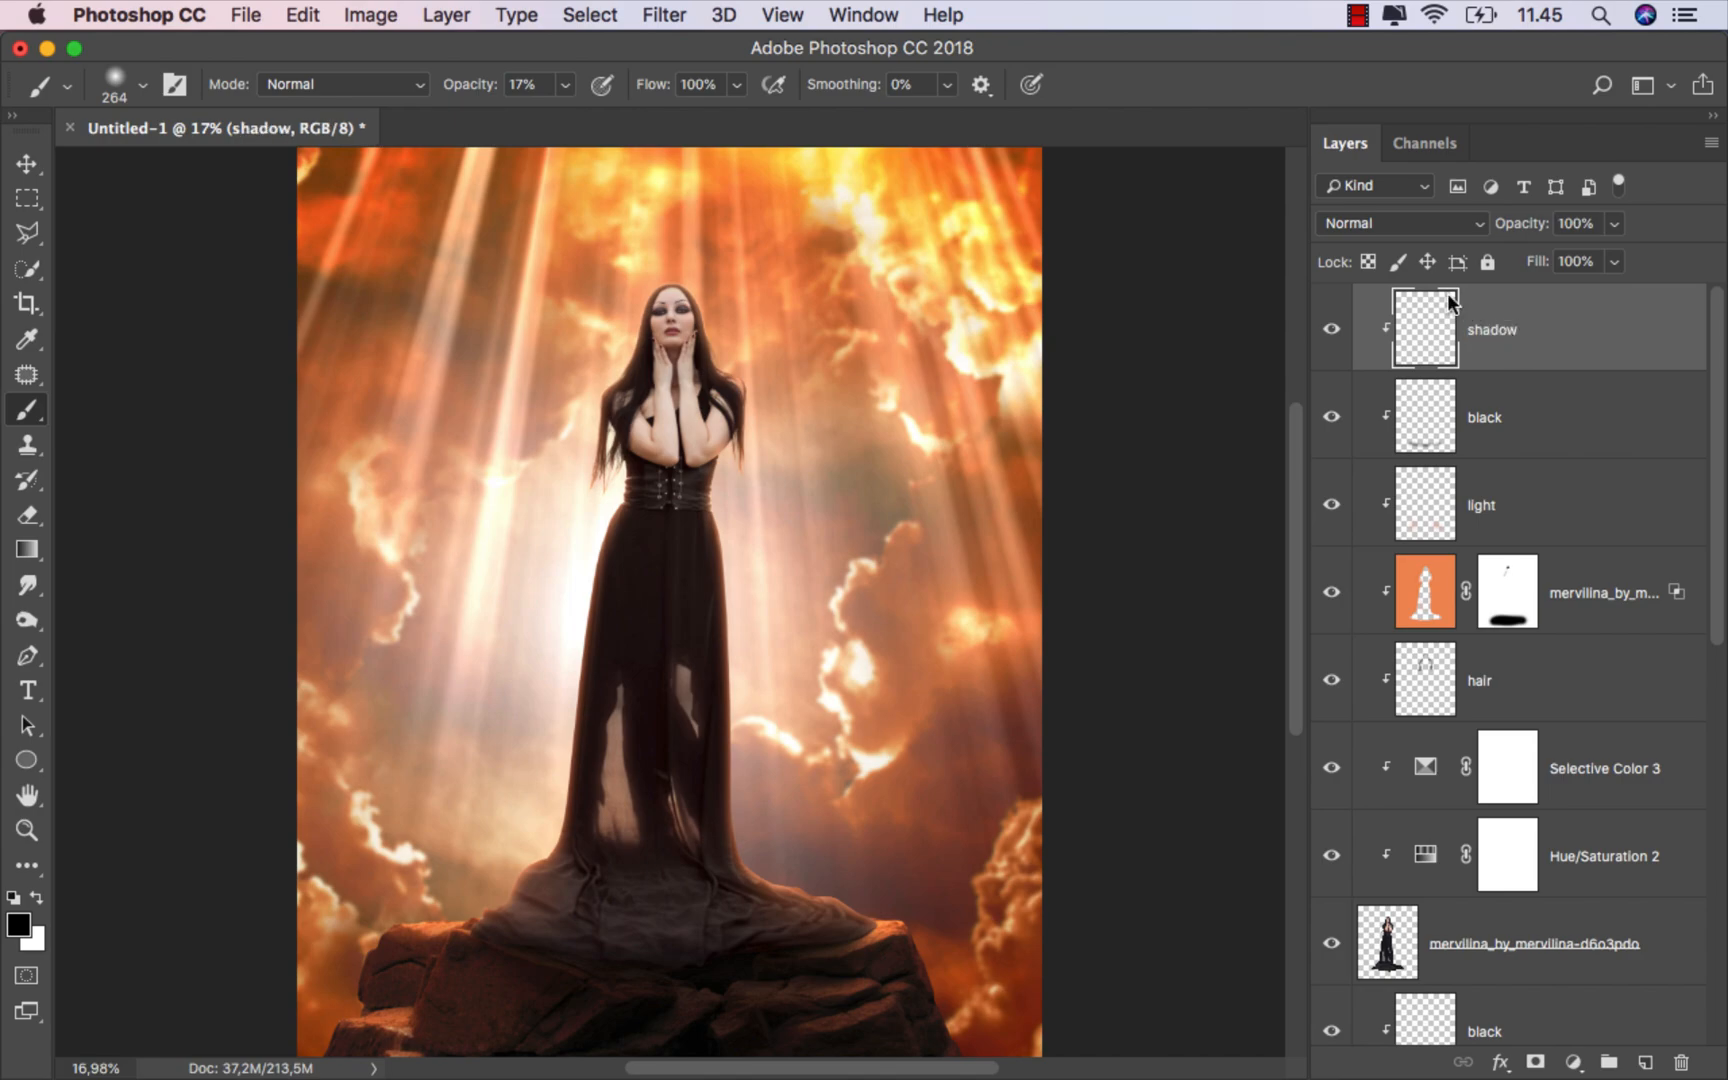
Step: Set the shadow layer's blend mode to Multiply
{"action": "left_click", "coordinate": [1380, 230]}
{"action": "left_click", "coordinate": [1380, 293]}
{"action": "scroll", "coordinate": [663, 440], "scroll_direction": "up", "scroll_amount": 5}
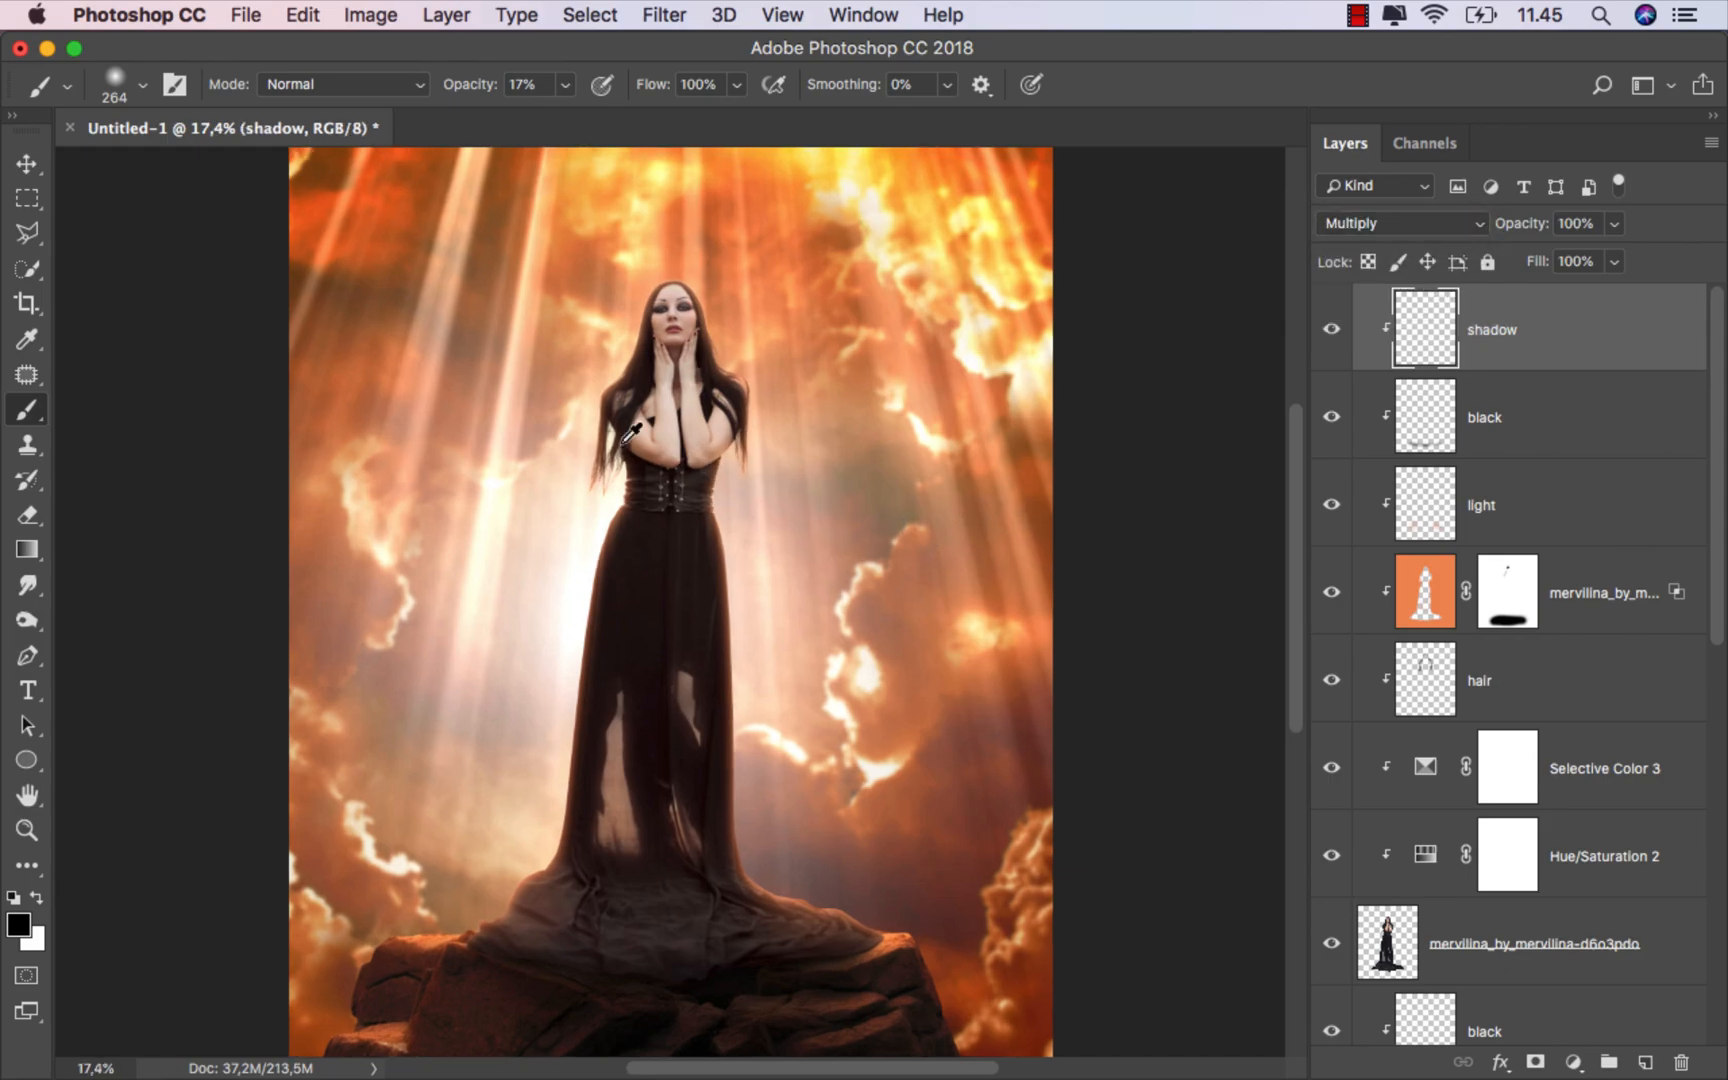
{"action": "mouse_move", "coordinate": [682, 474]}
{"action": "left_mouse_down"}
{"action": "mouse_move", "coordinate": [646, 470]}
{"action": "mouse_move", "coordinate": [619, 580]}
{"action": "left_mouse_up"}
{"action": "scroll", "coordinate": [694, 421], "scroll_direction": "up", "scroll_amount": 5}
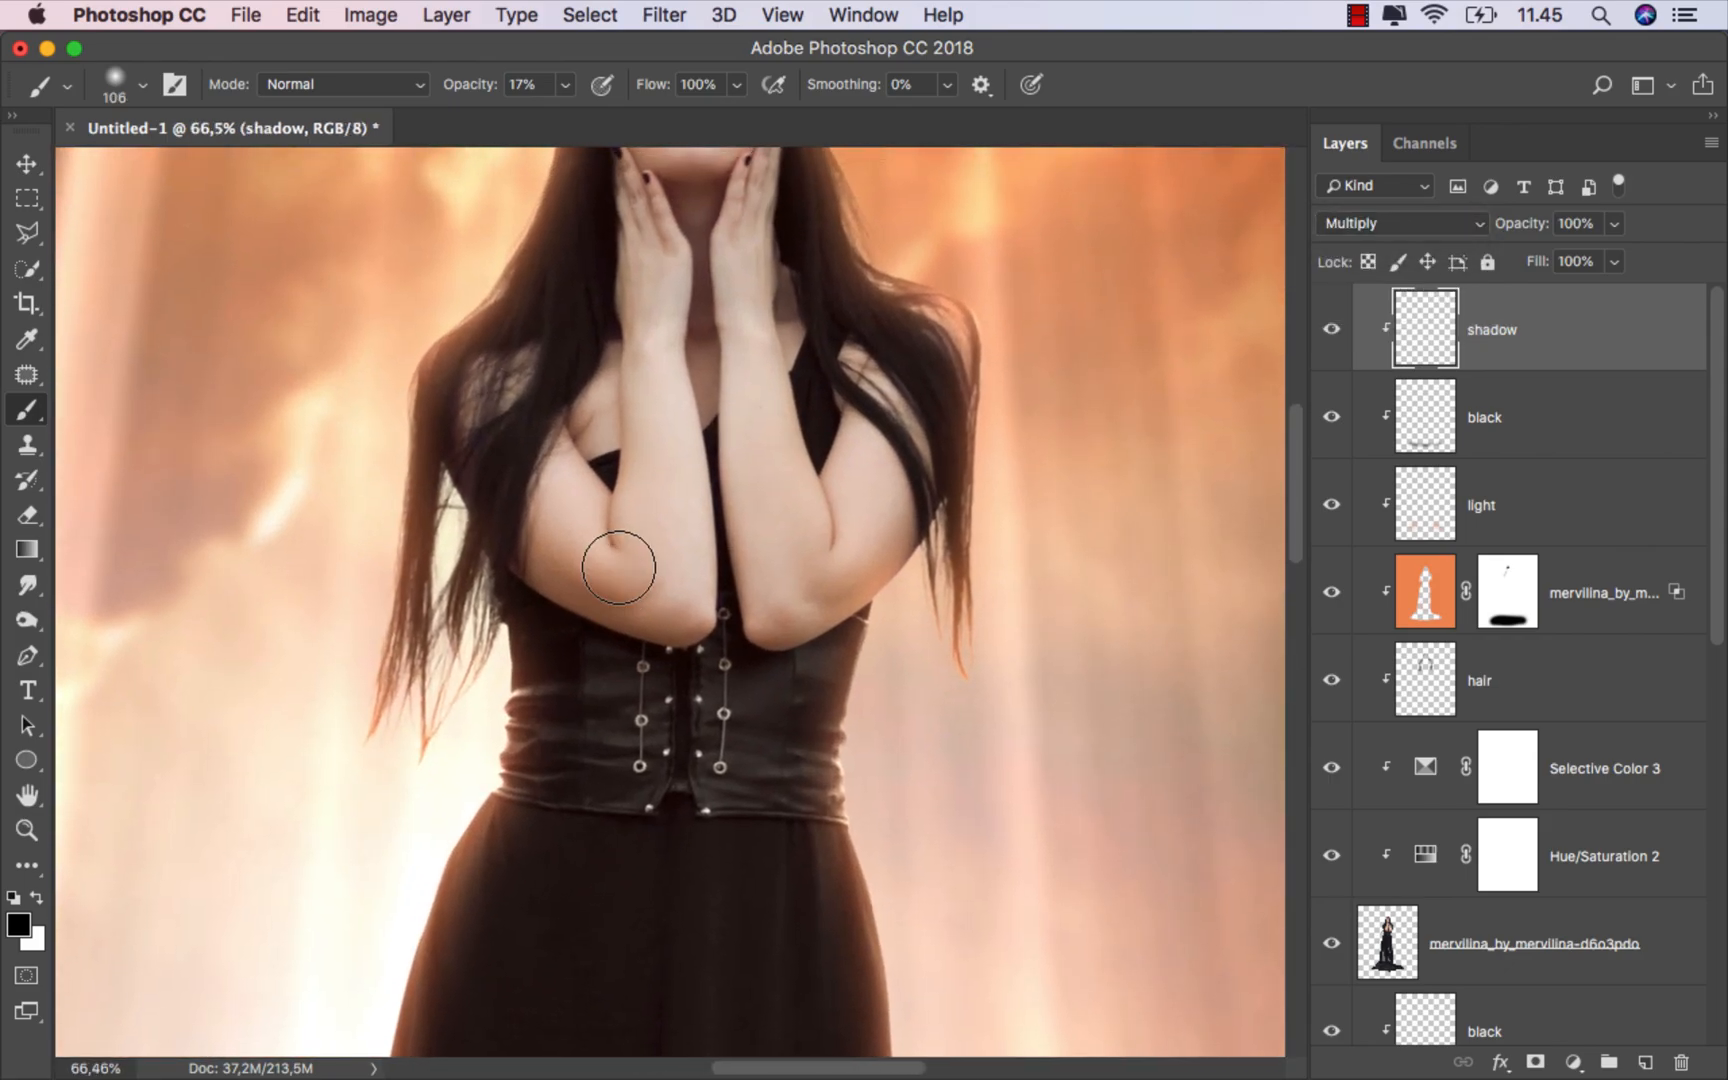
Step: Set the brush opacity to 10% and sample a brown shadow tone from the arm
{"action": "left_click", "coordinate": [565, 85]}
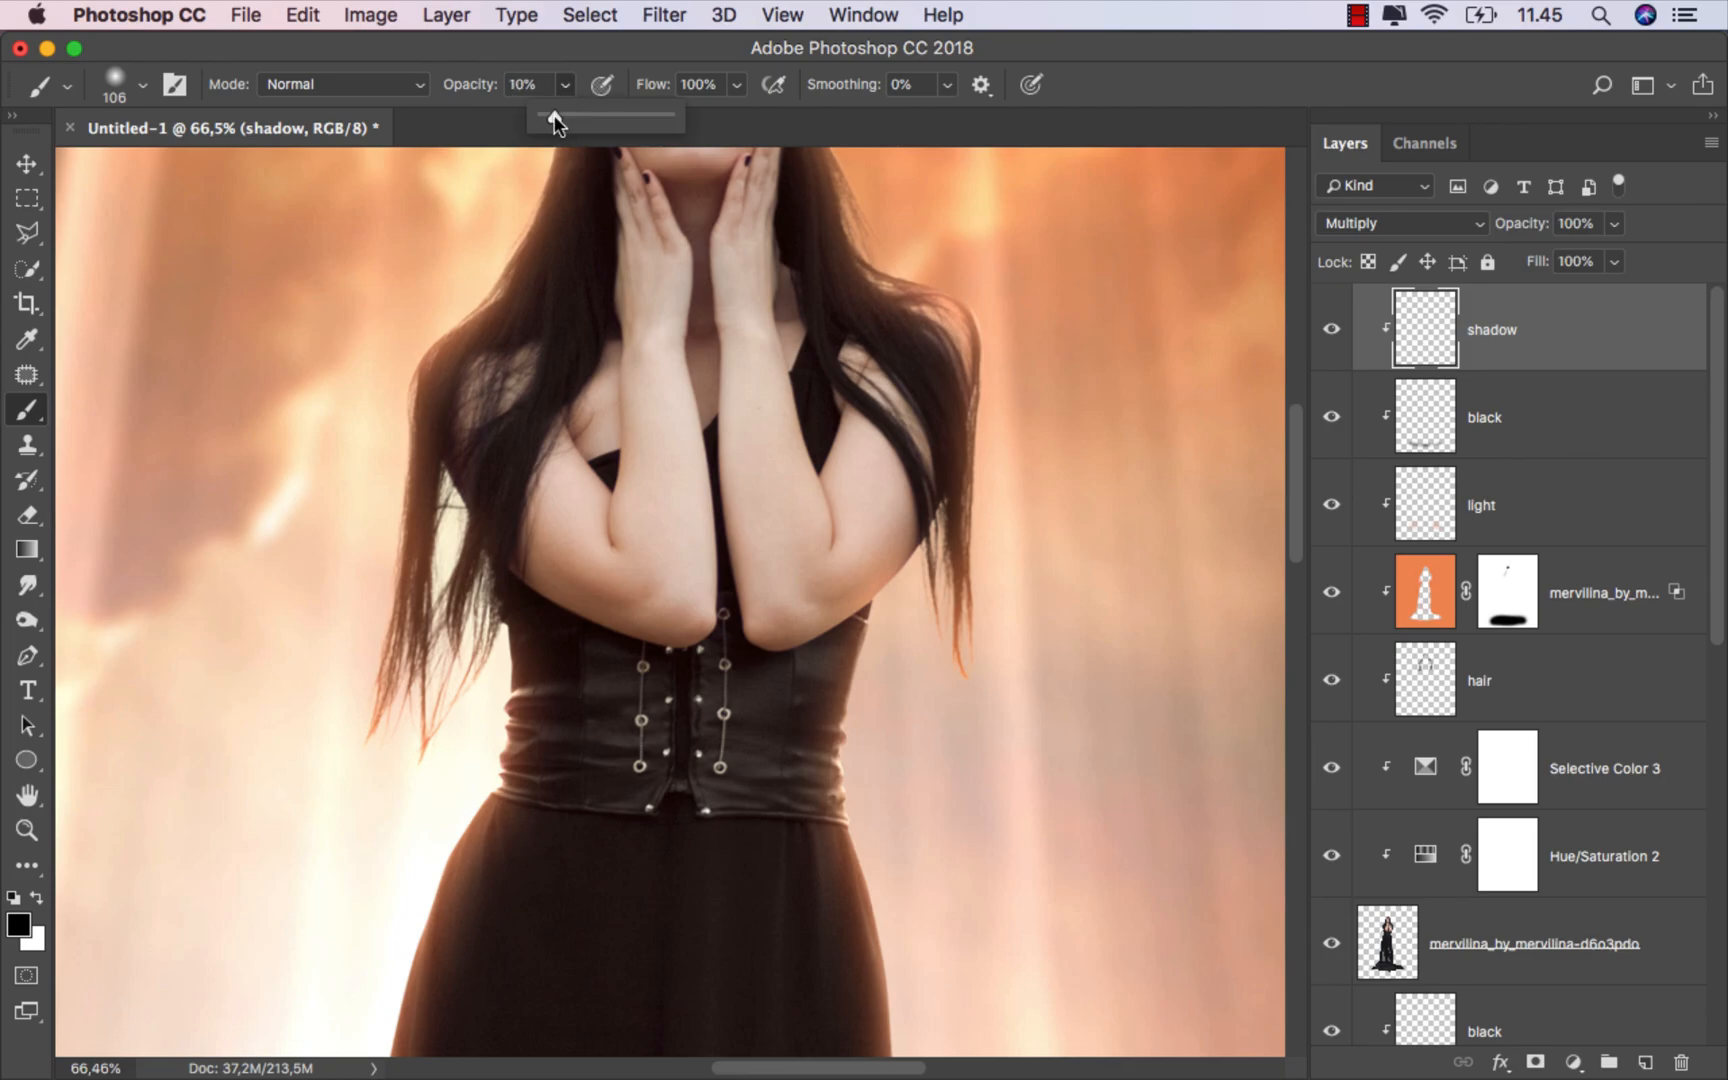
{"action": "scroll", "coordinate": [559, 571], "scroll_direction": "up", "scroll_amount": 3}
{"action": "left_click", "coordinate": [555, 569], "text": "alt"}
{"action": "scroll", "coordinate": [538, 574], "scroll_direction": "up", "scroll_amount": 1}
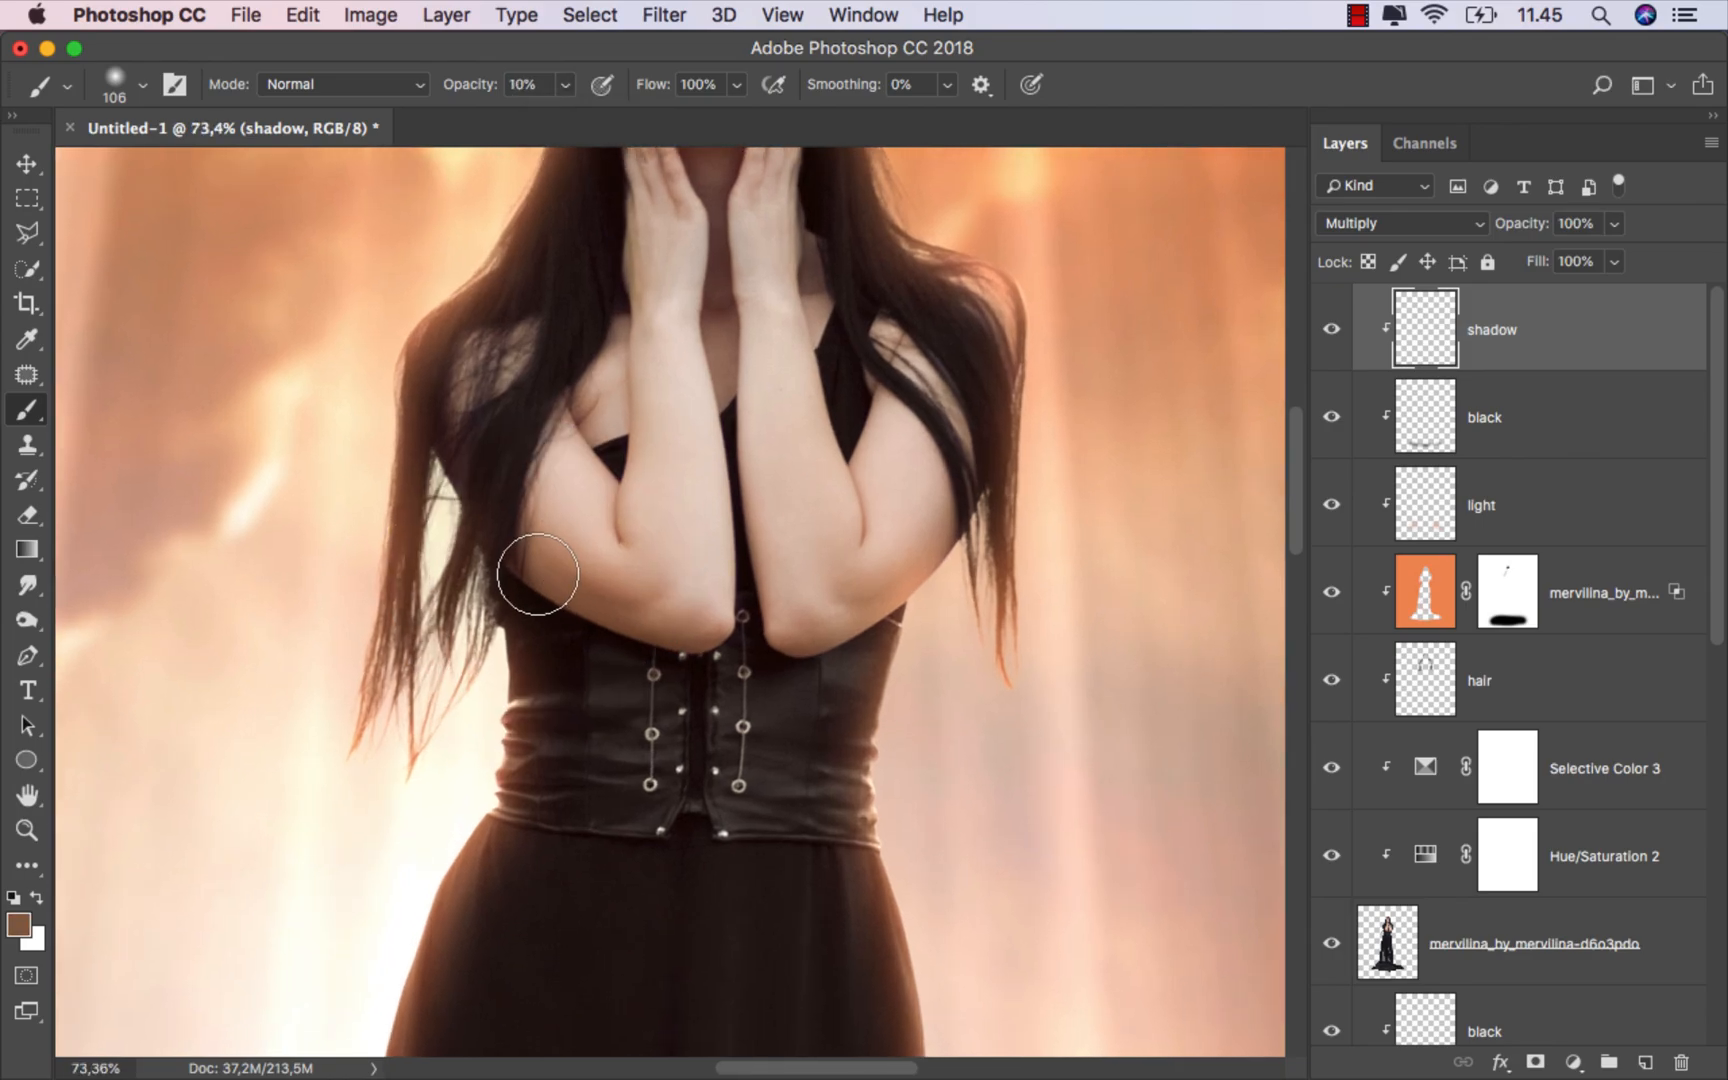
Step: Paint soft brown shadows beneath the forearms and down the neck and chest
{"action": "mouse_move", "coordinate": [538, 574]}
{"action": "left_mouse_down"}
{"action": "mouse_move", "coordinate": [667, 625]}
{"action": "mouse_move", "coordinate": [859, 630]}
{"action": "mouse_move", "coordinate": [923, 568]}
{"action": "mouse_move", "coordinate": [749, 606]}
{"action": "left_mouse_up"}
{"action": "left_click_drag", "start_coordinate": [856, 561], "coordinate": [731, 671]}
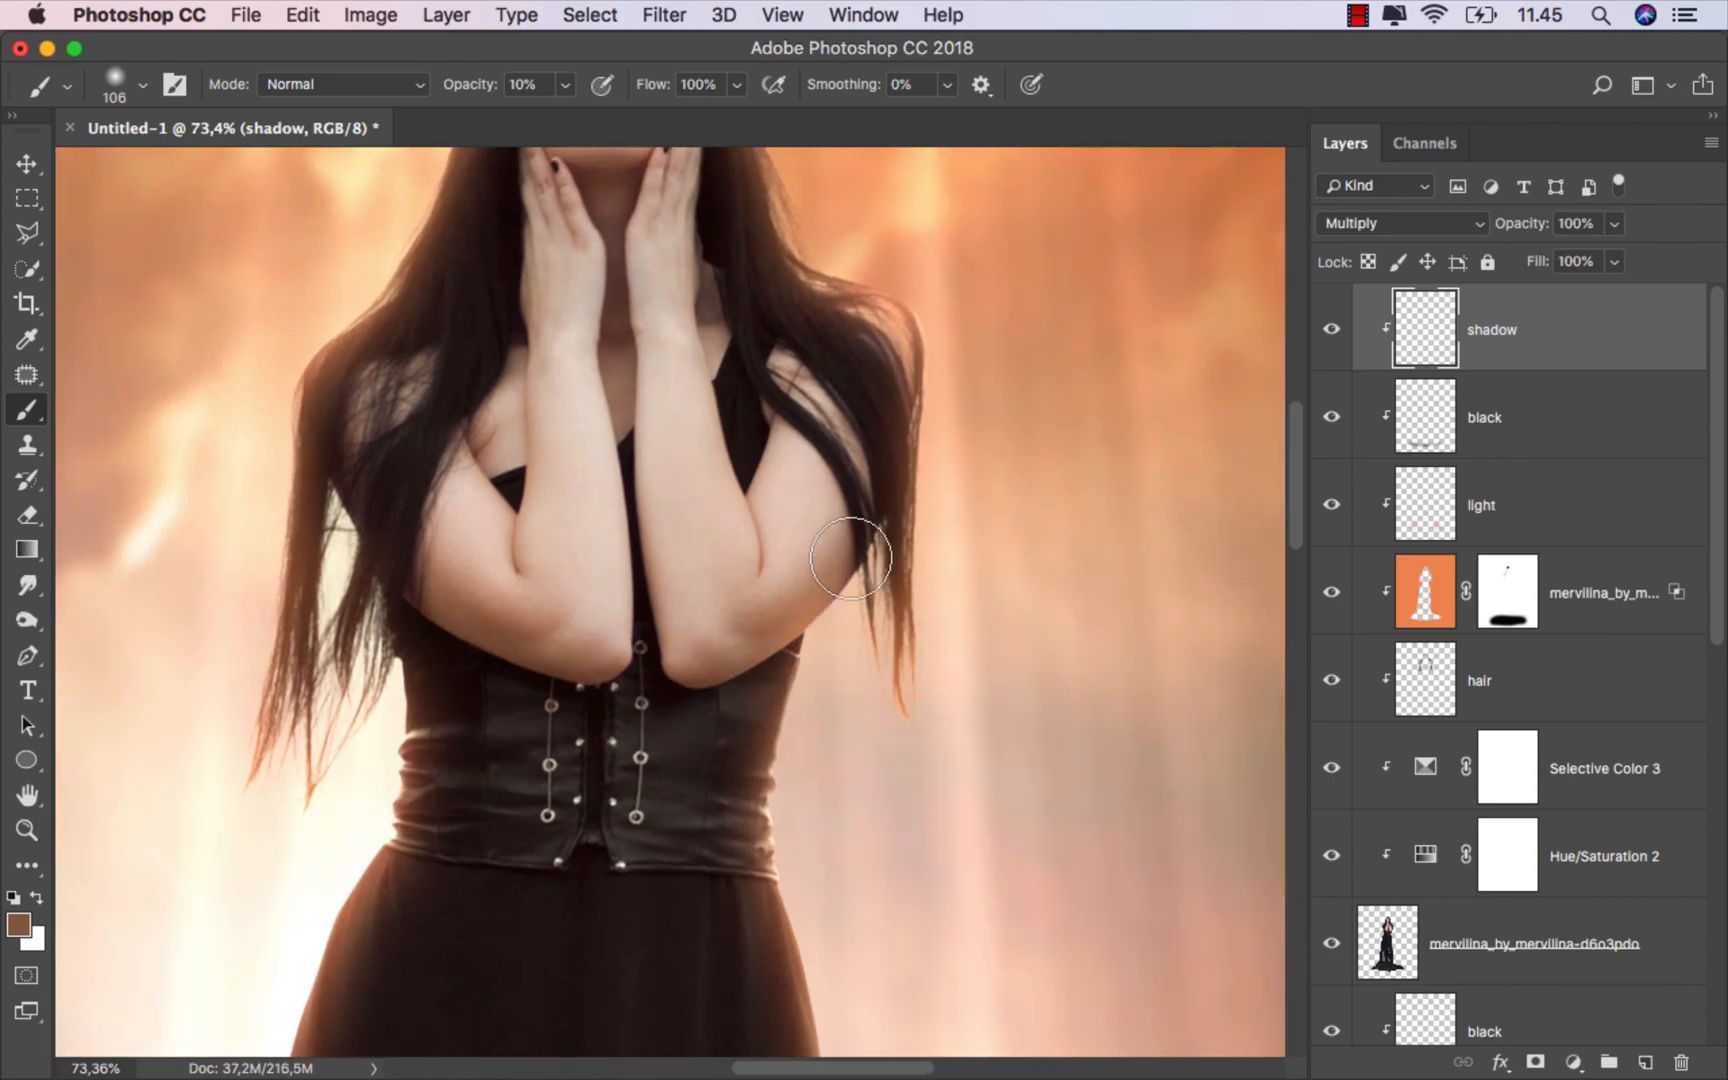
{"action": "mouse_move", "coordinate": [890, 499]}
{"action": "left_mouse_down"}
{"action": "mouse_move", "coordinate": [694, 689]}
{"action": "mouse_move", "coordinate": [877, 508]}
{"action": "mouse_move", "coordinate": [631, 705]}
{"action": "mouse_move", "coordinate": [426, 554]}
{"action": "mouse_move", "coordinate": [648, 698]}
{"action": "mouse_move", "coordinate": [366, 482]}
{"action": "mouse_move", "coordinate": [697, 714]}
{"action": "mouse_move", "coordinate": [636, 738]}
{"action": "left_mouse_up"}
{"action": "scroll", "coordinate": [697, 714], "scroll_direction": "up", "scroll_amount": 2}
{"action": "scroll", "coordinate": [636, 738], "scroll_direction": "up", "scroll_amount": 3}
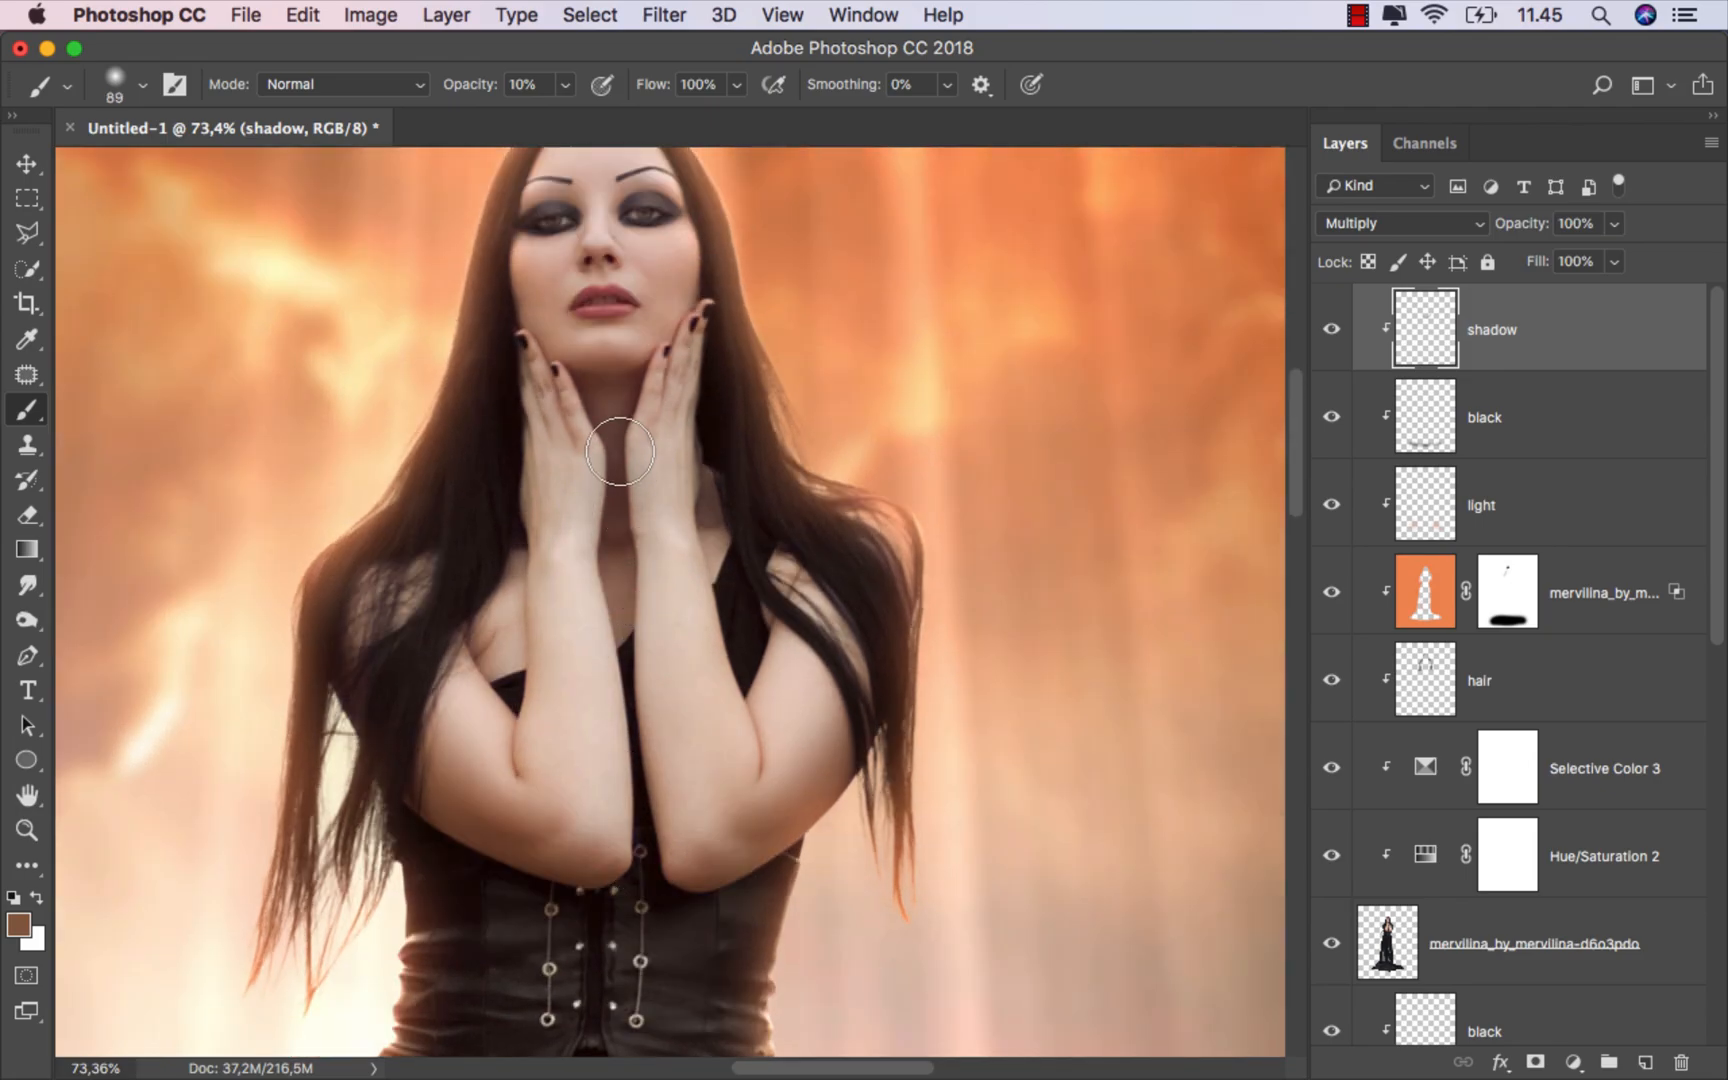
{"action": "mouse_move", "coordinate": [620, 452]}
{"action": "left_mouse_down"}
{"action": "mouse_move", "coordinate": [605, 731]}
{"action": "mouse_move", "coordinate": [644, 891]}
{"action": "mouse_move", "coordinate": [616, 592]}
{"action": "mouse_move", "coordinate": [594, 552]}
{"action": "mouse_move", "coordinate": [629, 617]}
{"action": "mouse_move", "coordinate": [631, 876]}
{"action": "left_mouse_up"}
Step: Shade the inner upper arms and the shoulders under the hair, adjusting the brush size
{"action": "scroll", "coordinate": [560, 880], "scroll_direction": "up", "scroll_amount": 2}
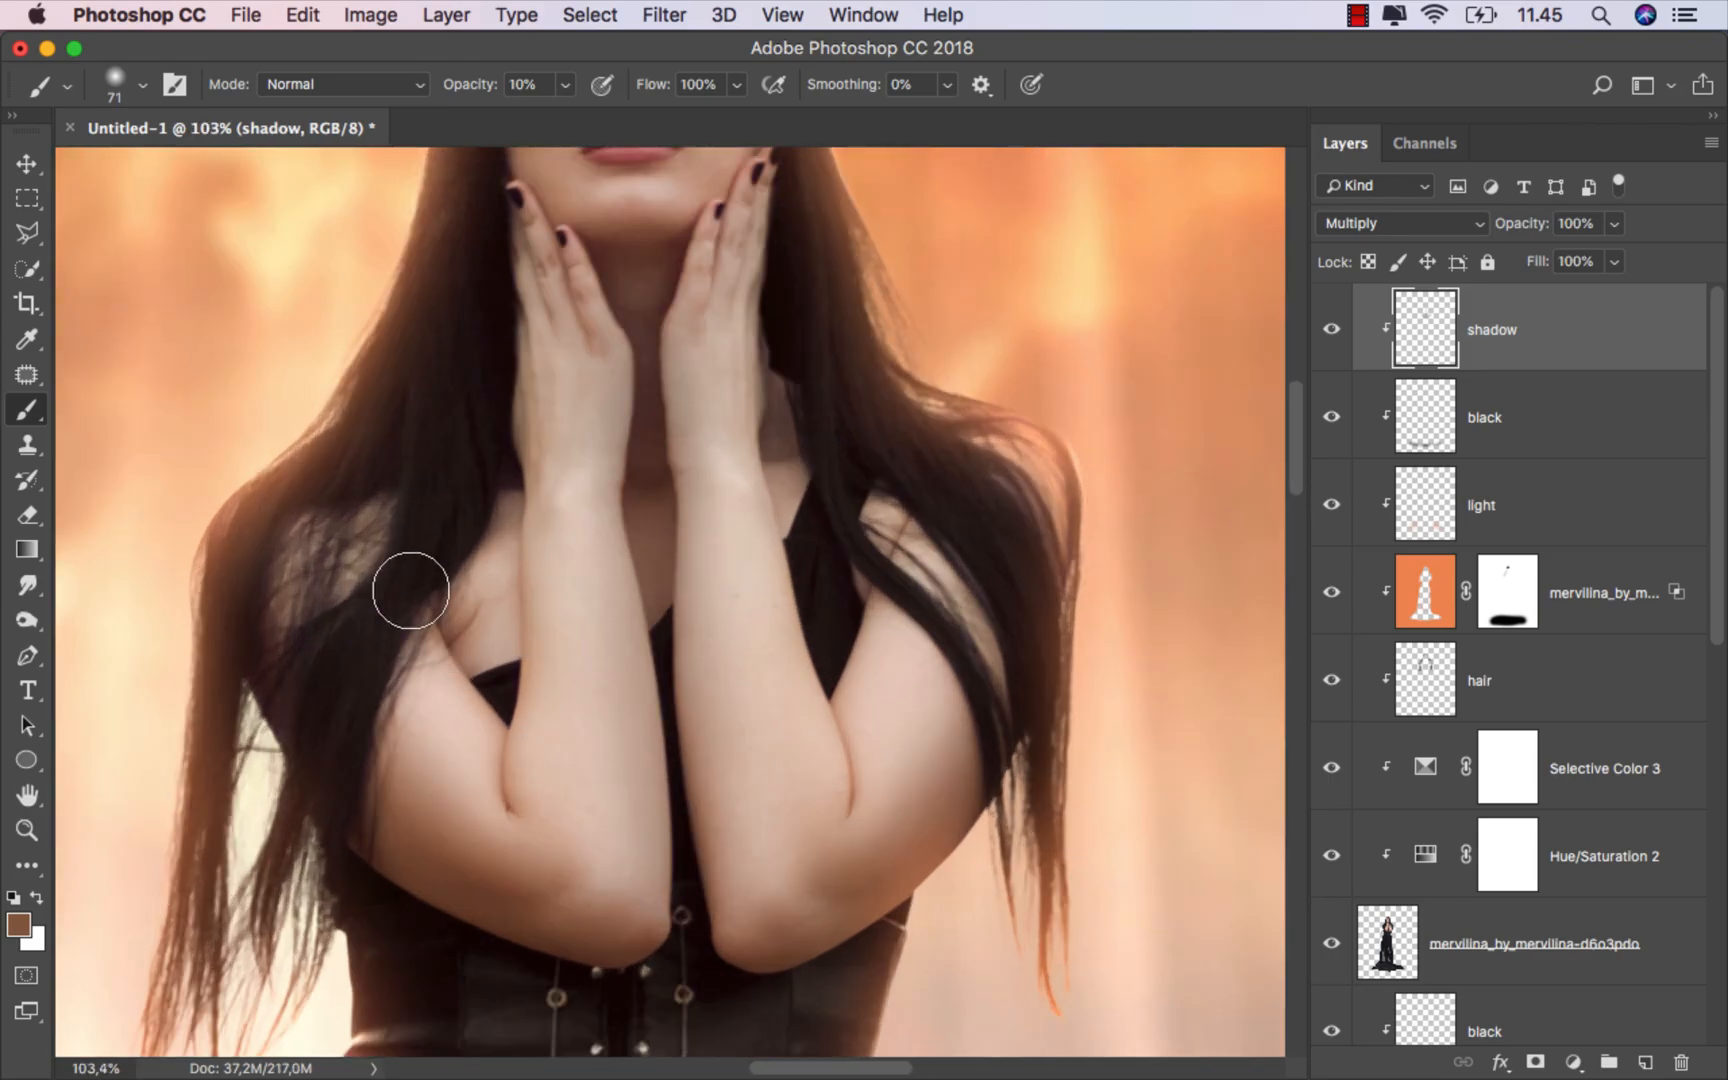
{"action": "mouse_move", "coordinate": [428, 632]}
{"action": "left_mouse_down"}
{"action": "mouse_move", "coordinate": [411, 575]}
{"action": "mouse_move", "coordinate": [511, 778]}
{"action": "mouse_move", "coordinate": [527, 507]}
{"action": "mouse_move", "coordinate": [498, 297]}
{"action": "mouse_move", "coordinate": [482, 342]}
{"action": "mouse_move", "coordinate": [523, 813]}
{"action": "mouse_move", "coordinate": [390, 606]}
{"action": "left_mouse_up"}
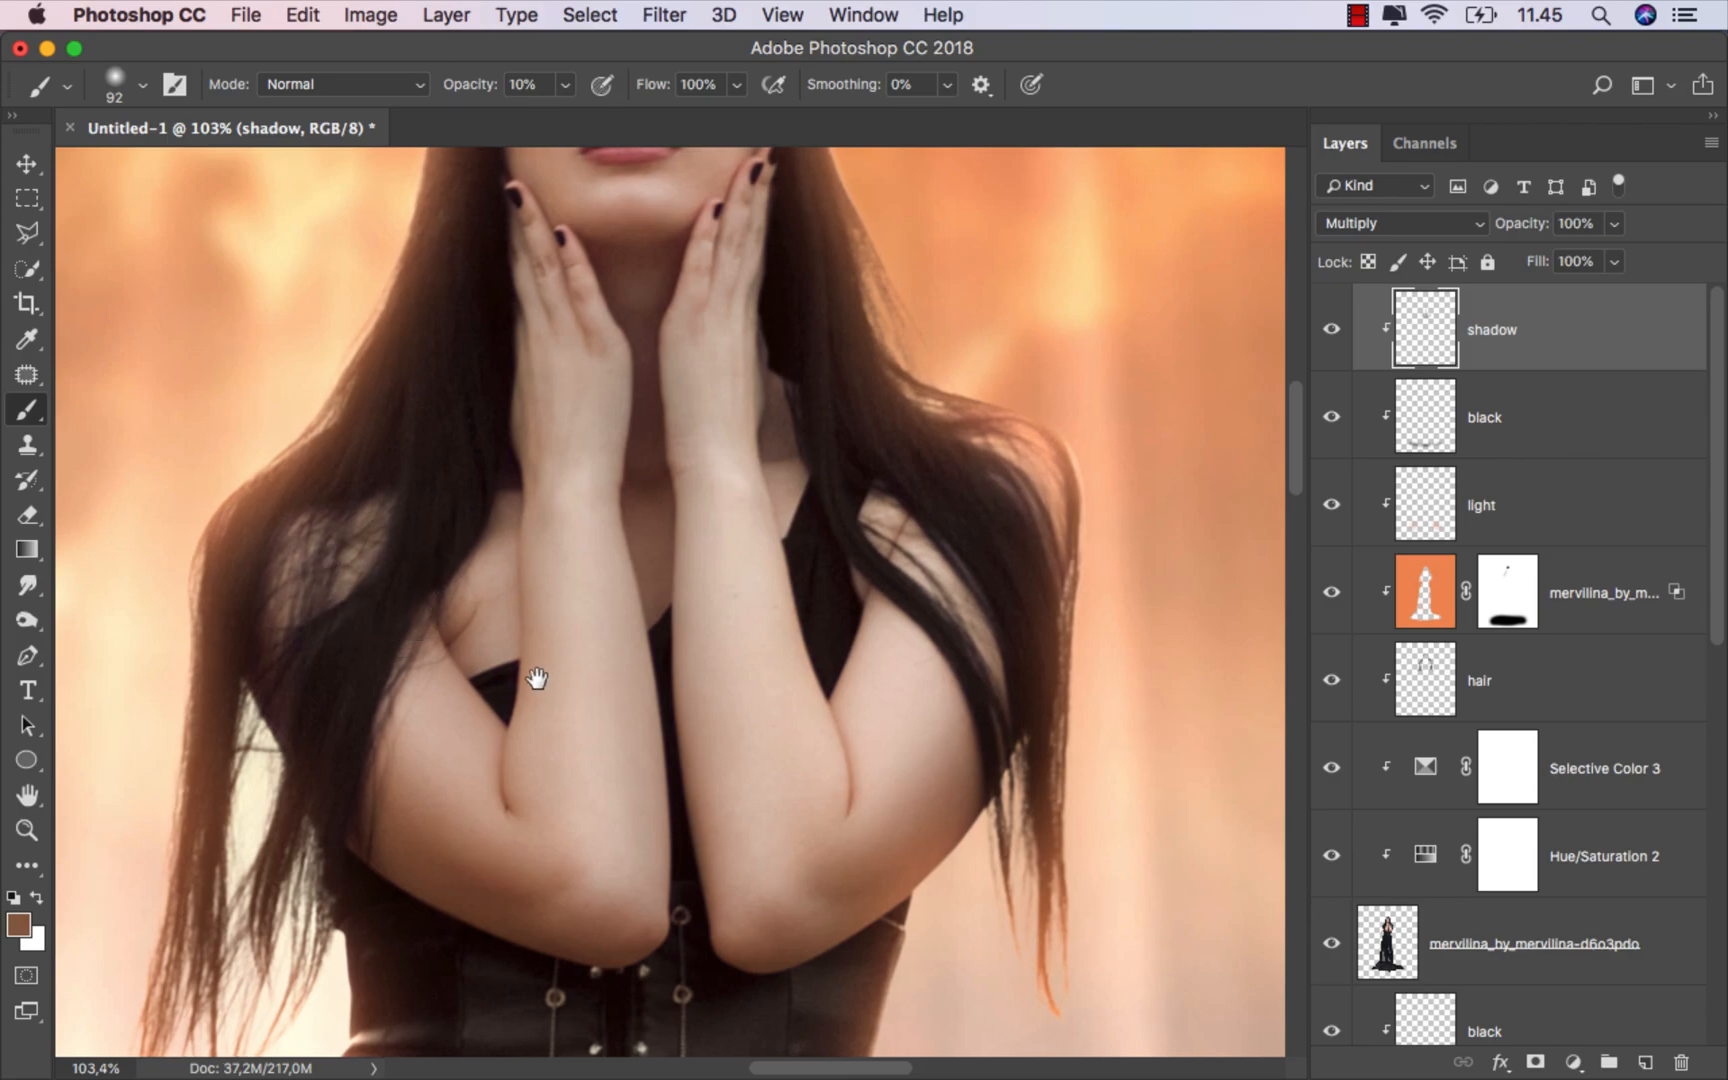
{"action": "left_click_drag", "start_coordinate": [537, 679], "coordinate": [514, 682]}
{"action": "left_click_drag", "start_coordinate": [467, 683], "coordinate": [453, 686]}
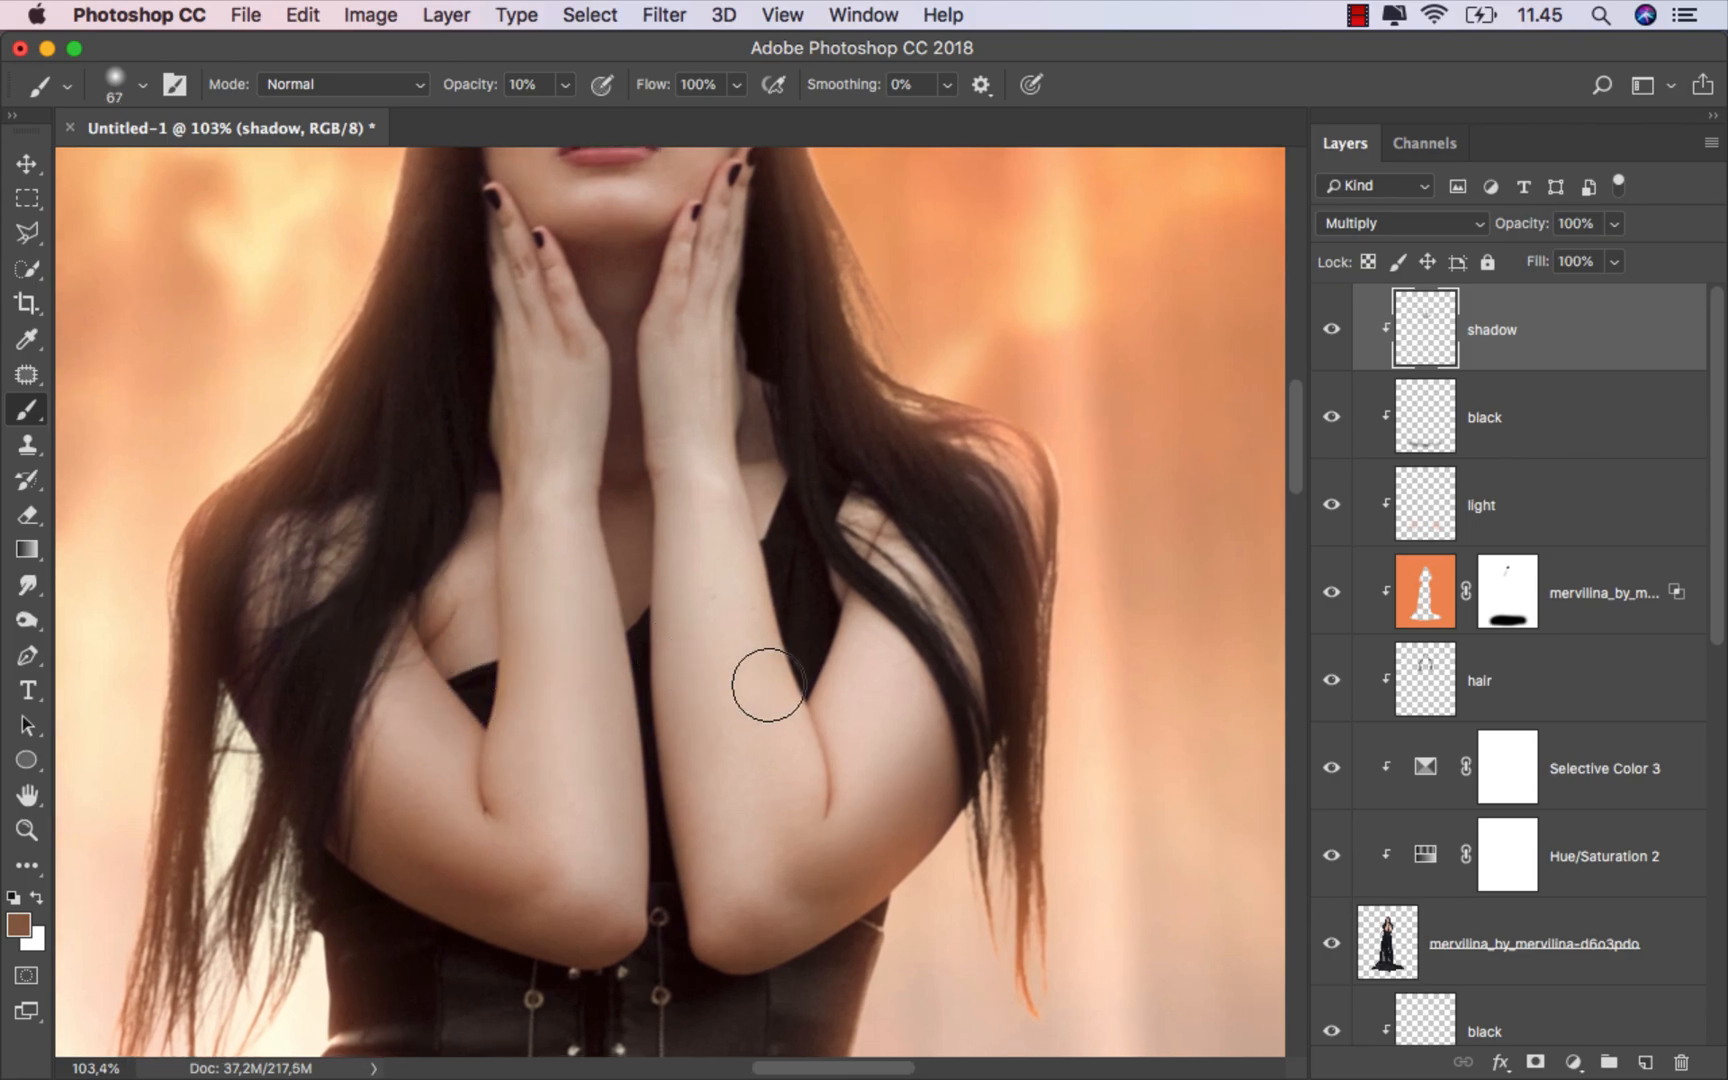
{"action": "left_click_drag", "start_coordinate": [830, 680], "coordinate": [838, 679]}
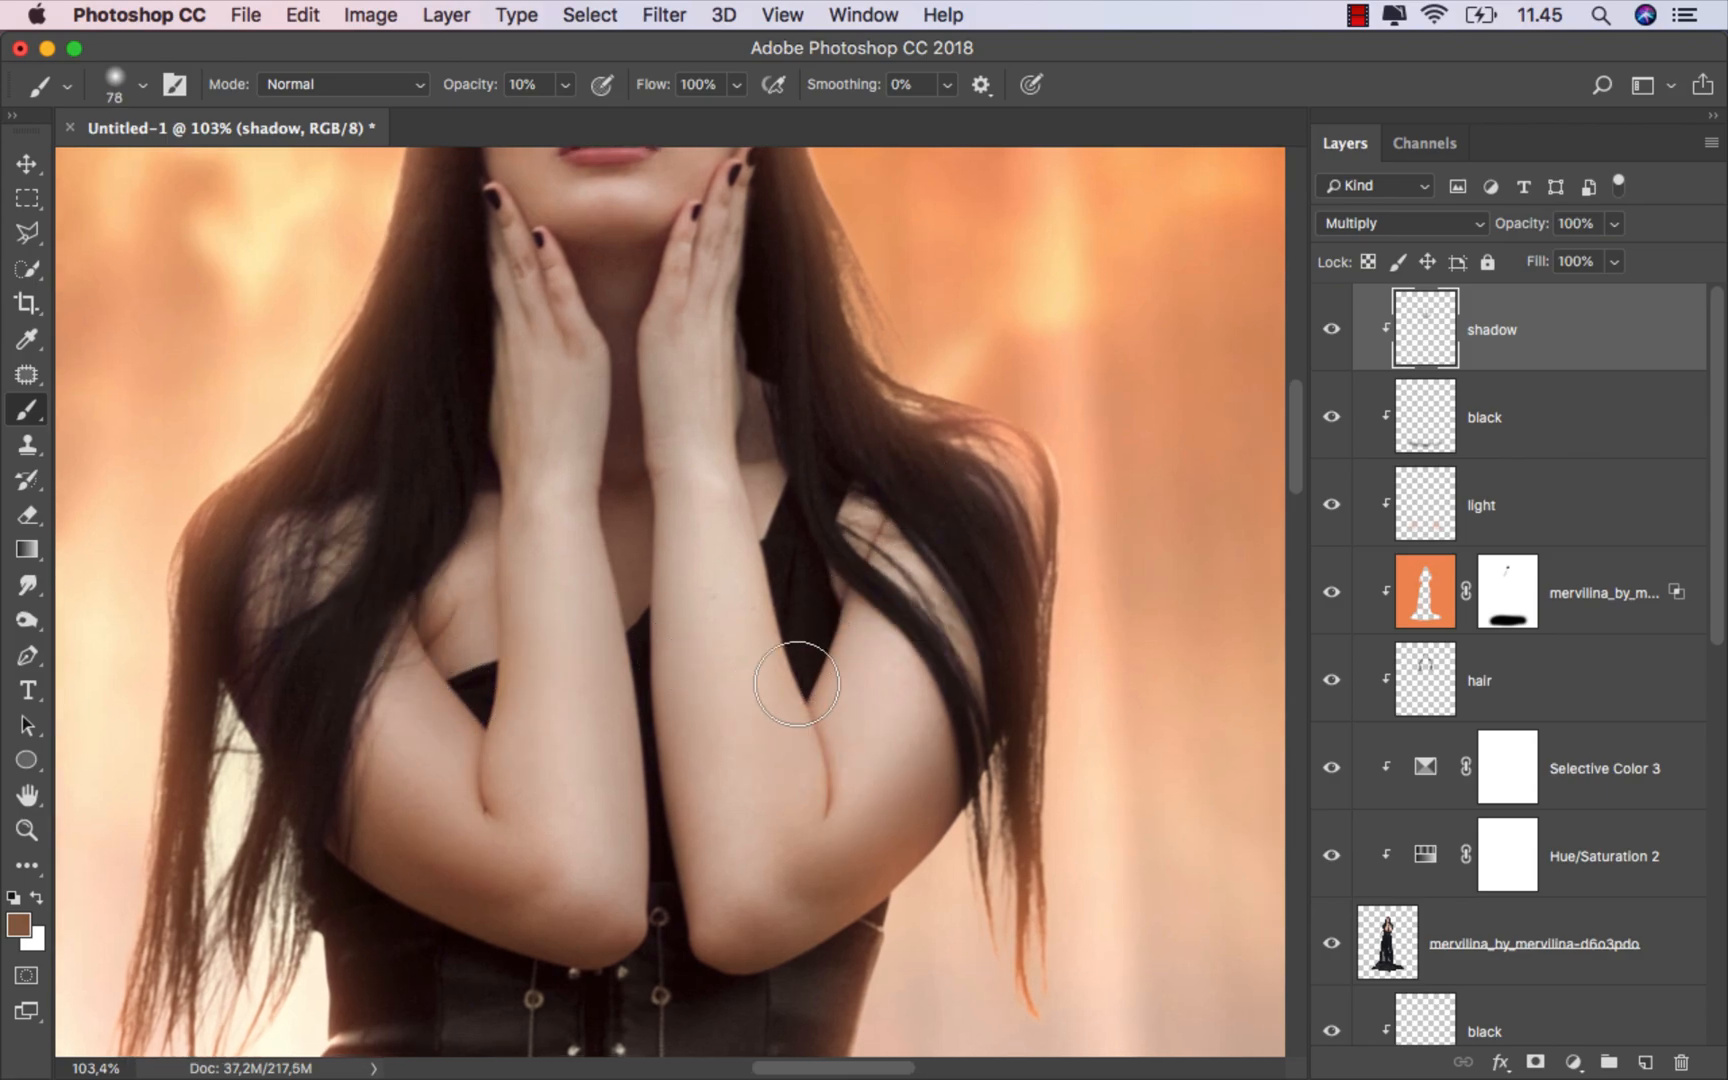
{"action": "mouse_move", "coordinate": [746, 265]}
{"action": "left_mouse_down"}
{"action": "mouse_move", "coordinate": [761, 509]}
{"action": "mouse_move", "coordinate": [813, 793]}
{"action": "mouse_move", "coordinate": [874, 571]}
{"action": "left_mouse_up"}
{"action": "key", "text": "bracketright"}
{"action": "key", "text": "bracketright"}
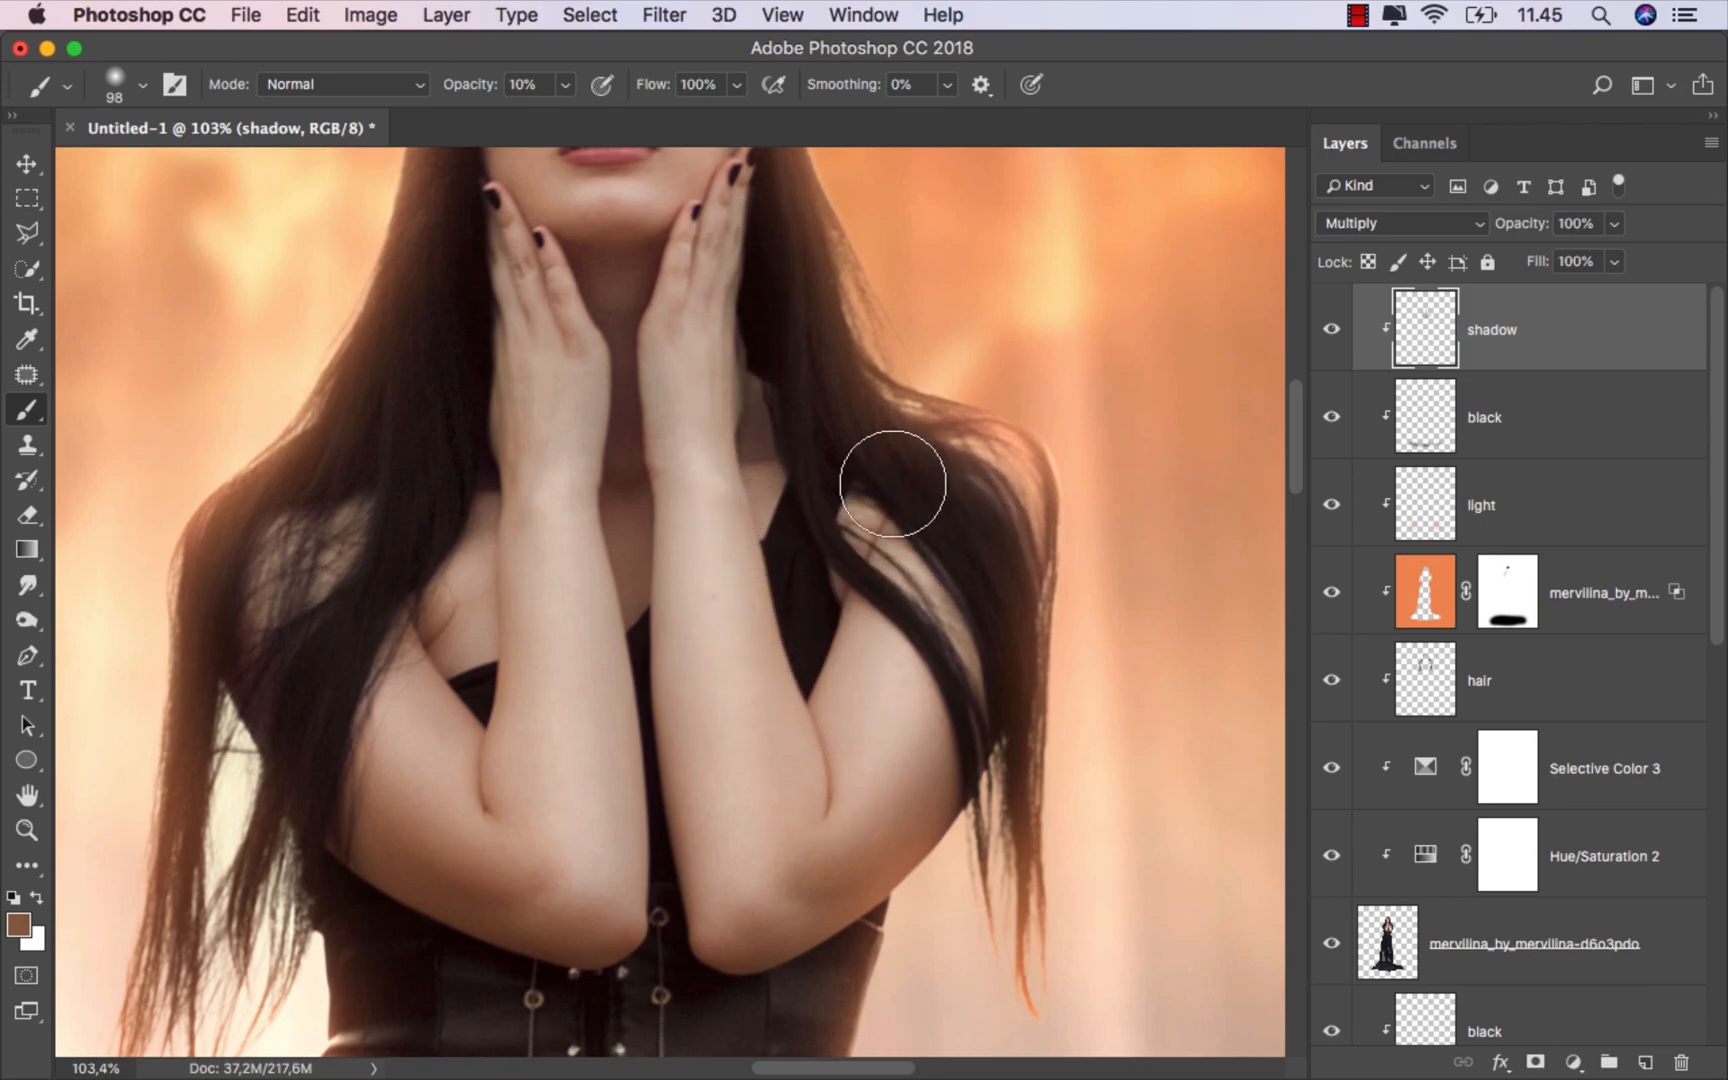
{"action": "key", "text": "bracketleft"}
{"action": "key", "text": "bracketleft"}
{"action": "key", "text": "bracketleft"}
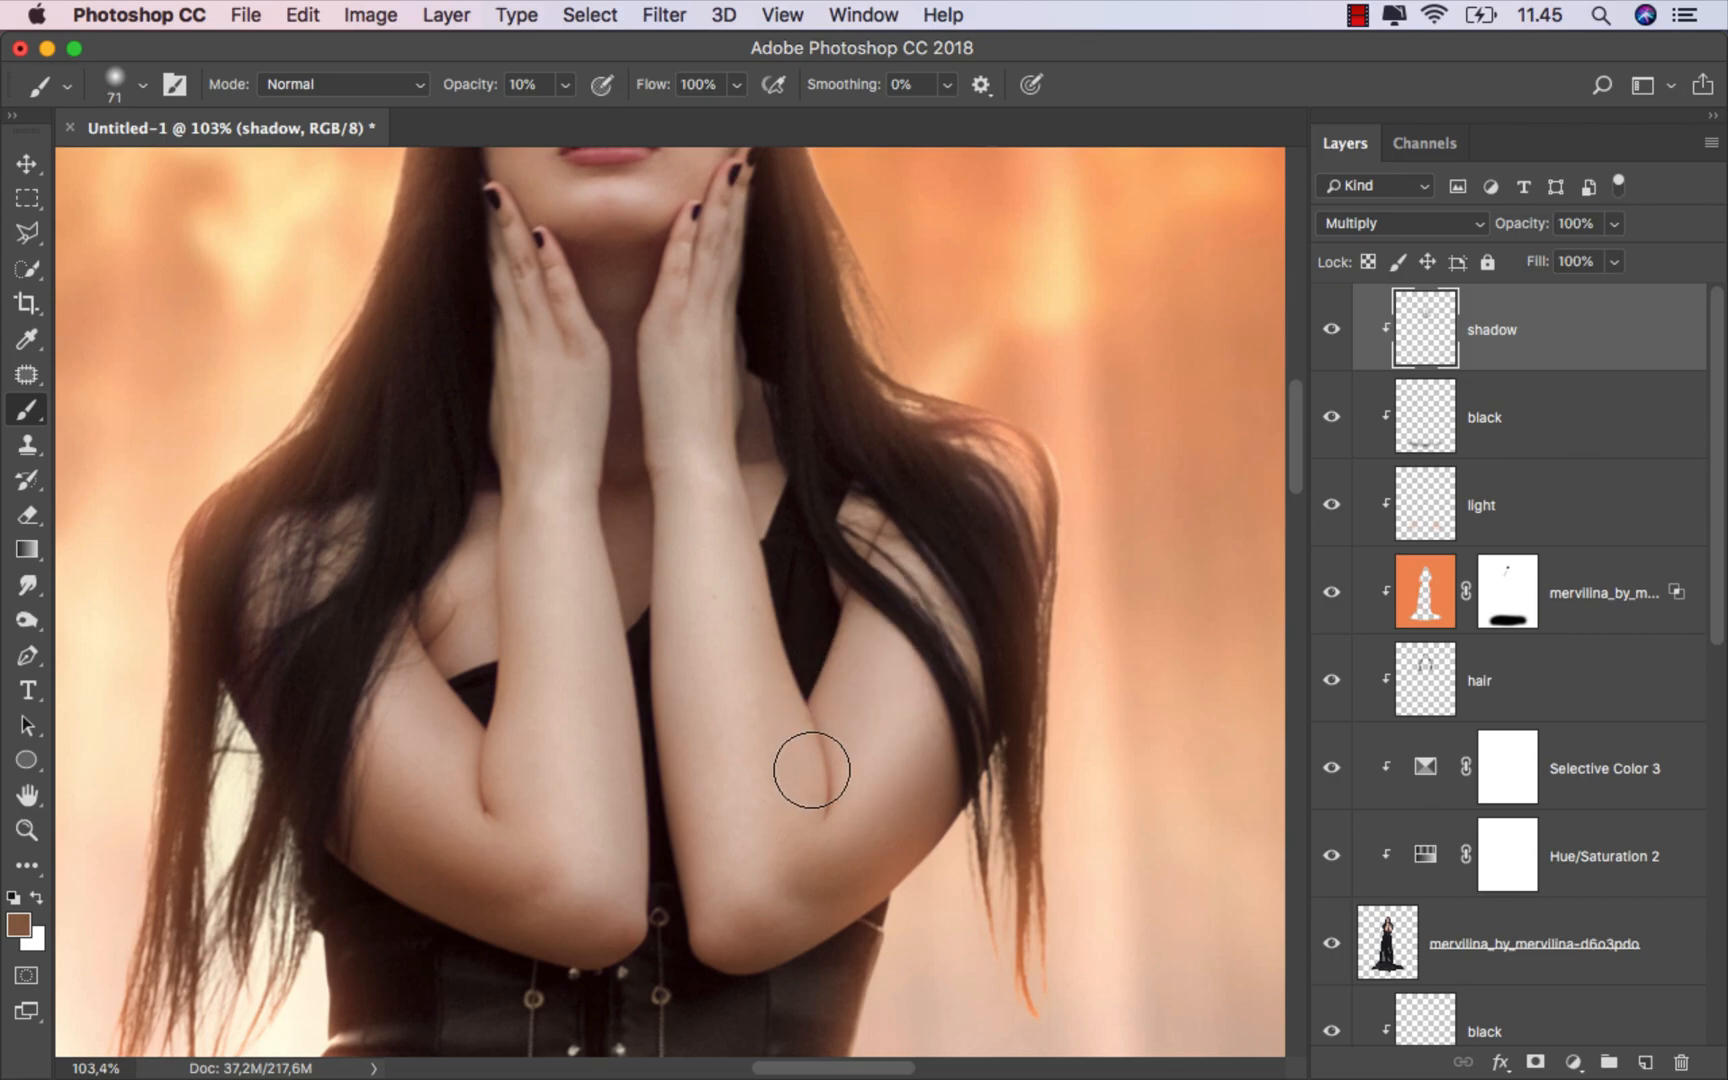
Step: Paint further brown shadows along the jaw, the arms and the waist
{"action": "scroll", "coordinate": [753, 290], "scroll_direction": "down", "scroll_amount": 5}
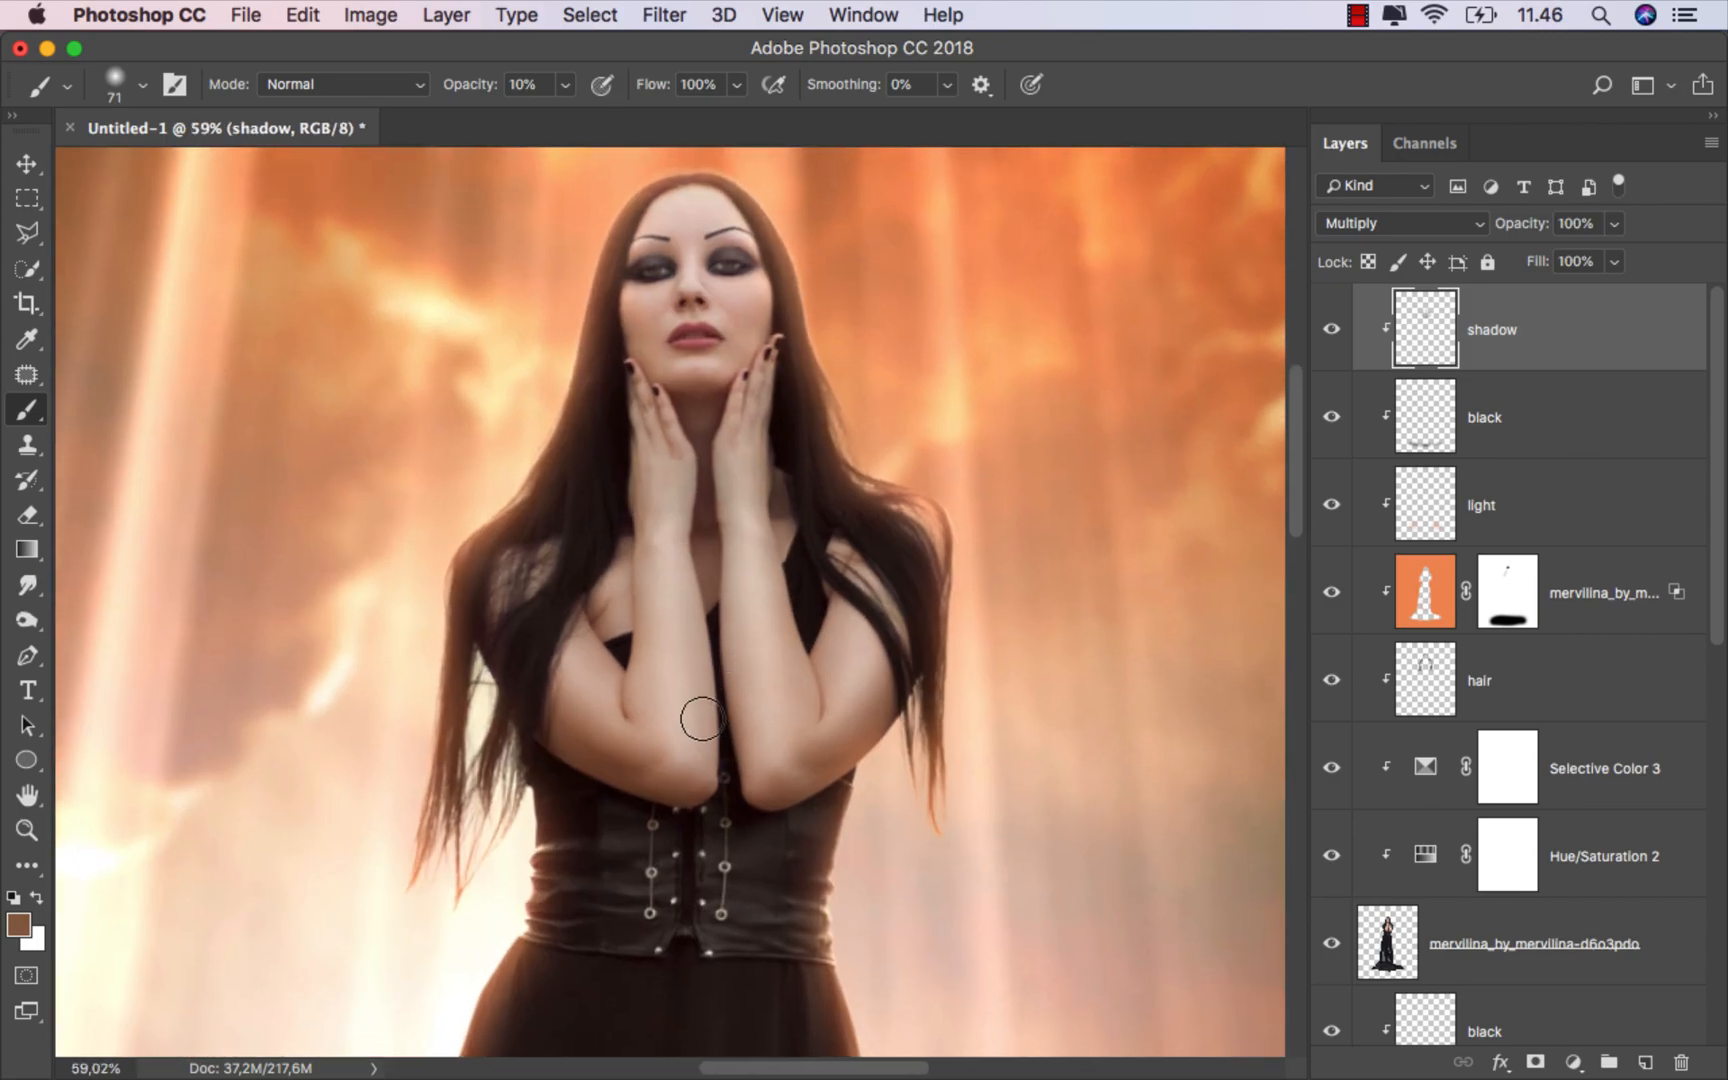
{"action": "left_click_drag", "start_coordinate": [645, 456], "coordinate": [673, 456]}
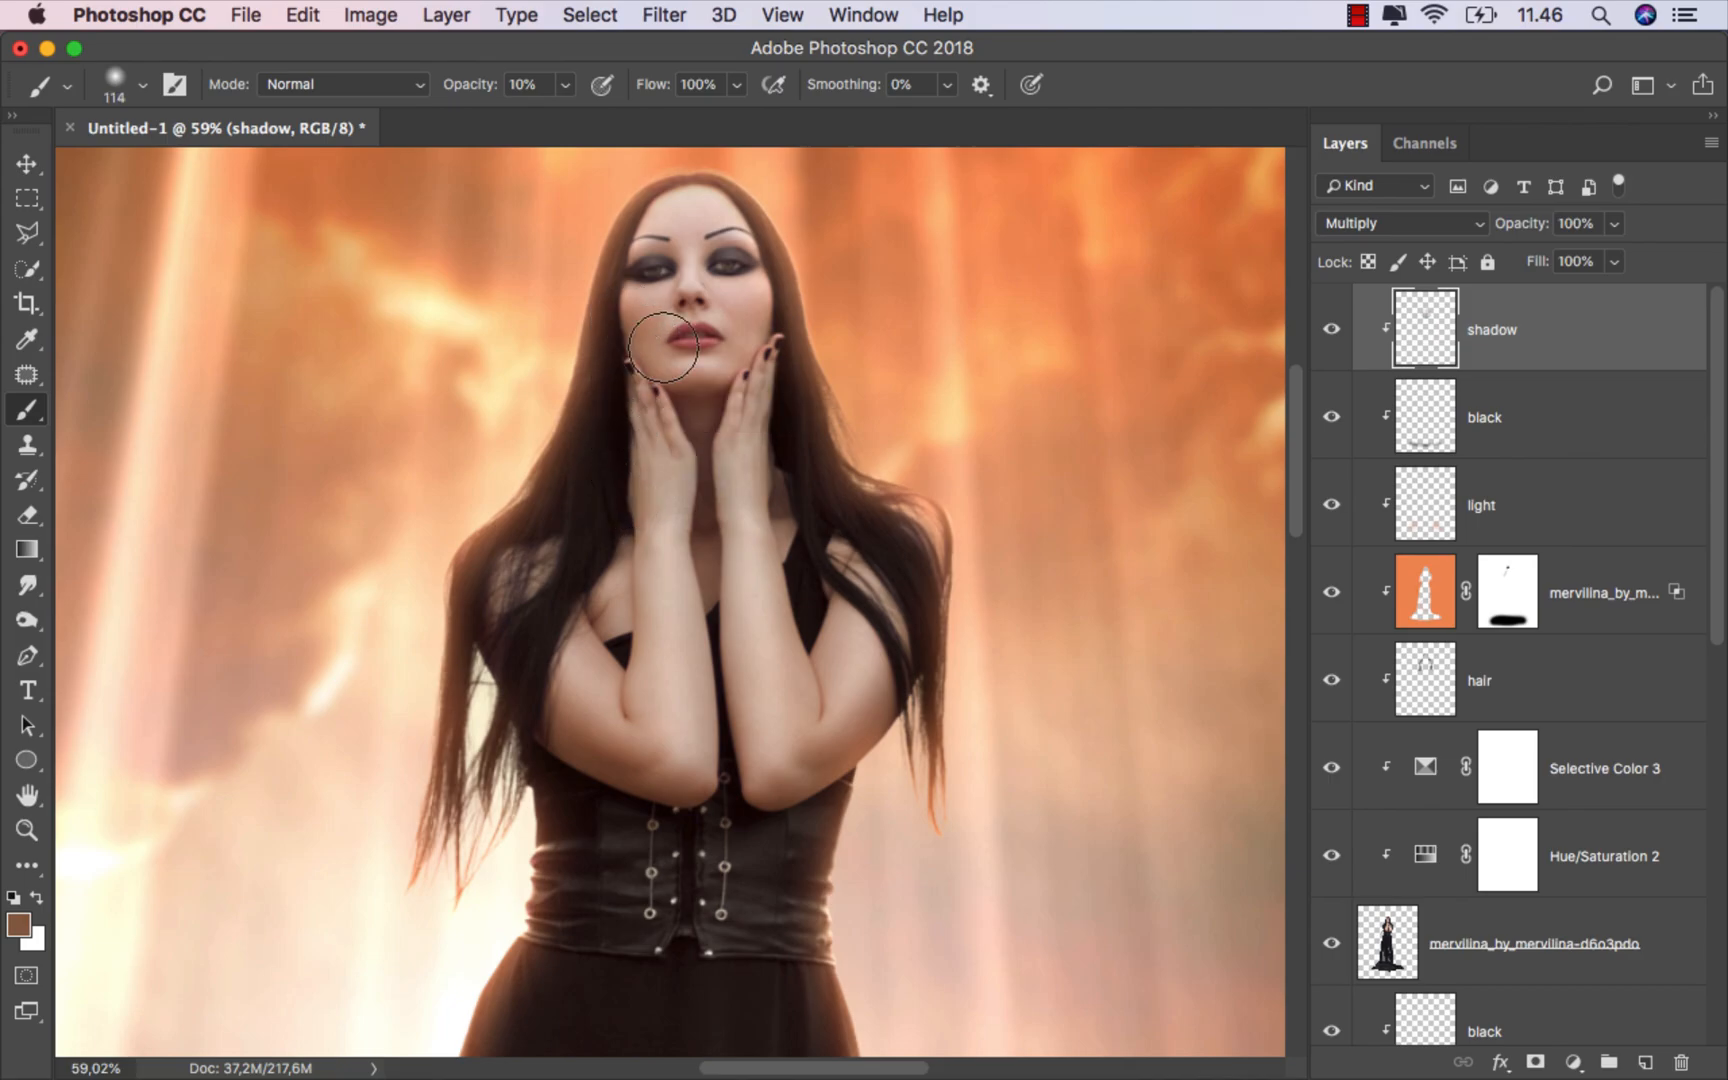
{"action": "left_click_drag", "start_coordinate": [777, 350], "coordinate": [794, 554]}
{"action": "mouse_move", "coordinate": [618, 461]}
{"action": "left_mouse_down"}
{"action": "mouse_move", "coordinate": [613, 605]}
{"action": "mouse_move", "coordinate": [586, 606]}
{"action": "mouse_move", "coordinate": [545, 561]}
{"action": "mouse_move", "coordinate": [590, 648]}
{"action": "left_mouse_up"}
{"action": "mouse_move", "coordinate": [672, 729]}
{"action": "left_mouse_down"}
{"action": "mouse_move", "coordinate": [714, 787]}
{"action": "mouse_move", "coordinate": [712, 530]}
{"action": "left_mouse_up"}
{"action": "scroll", "coordinate": [728, 678], "scroll_direction": "down", "scroll_amount": 8}
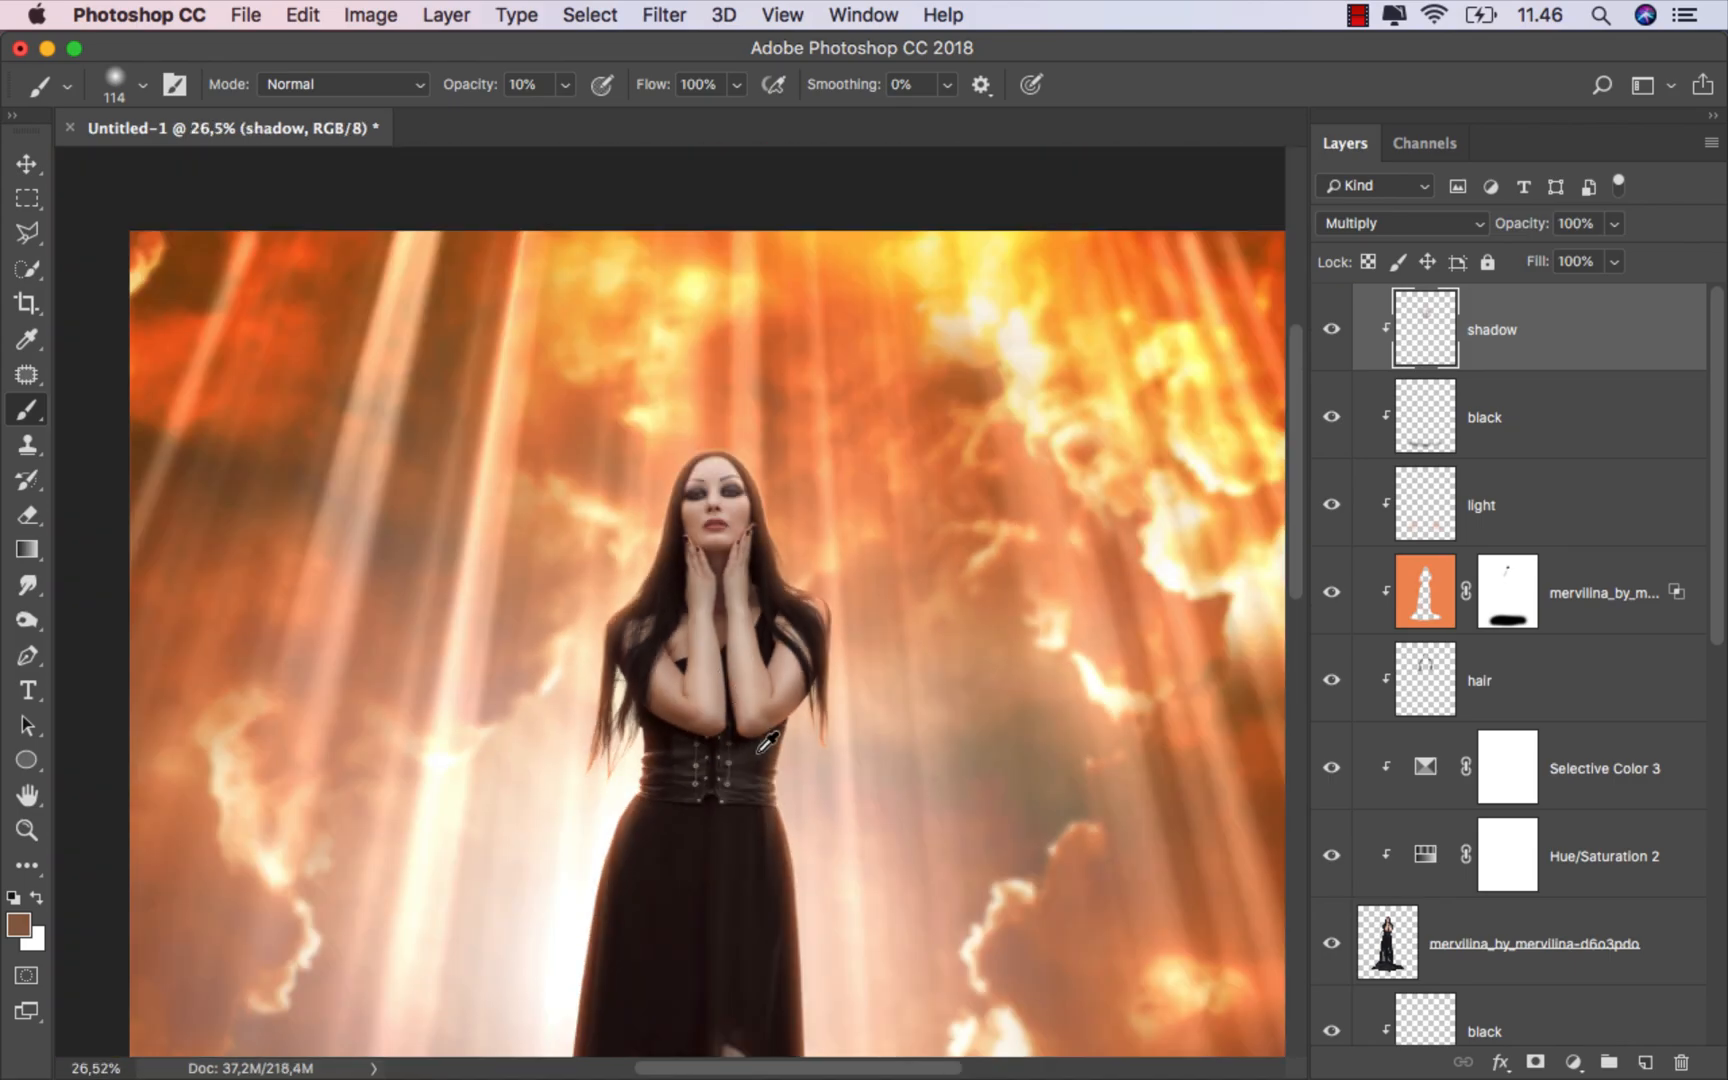
{"action": "scroll", "coordinate": [758, 750], "scroll_direction": "up", "scroll_amount": 10}
{"action": "left_click_drag", "start_coordinate": [758, 692], "coordinate": [768, 692]}
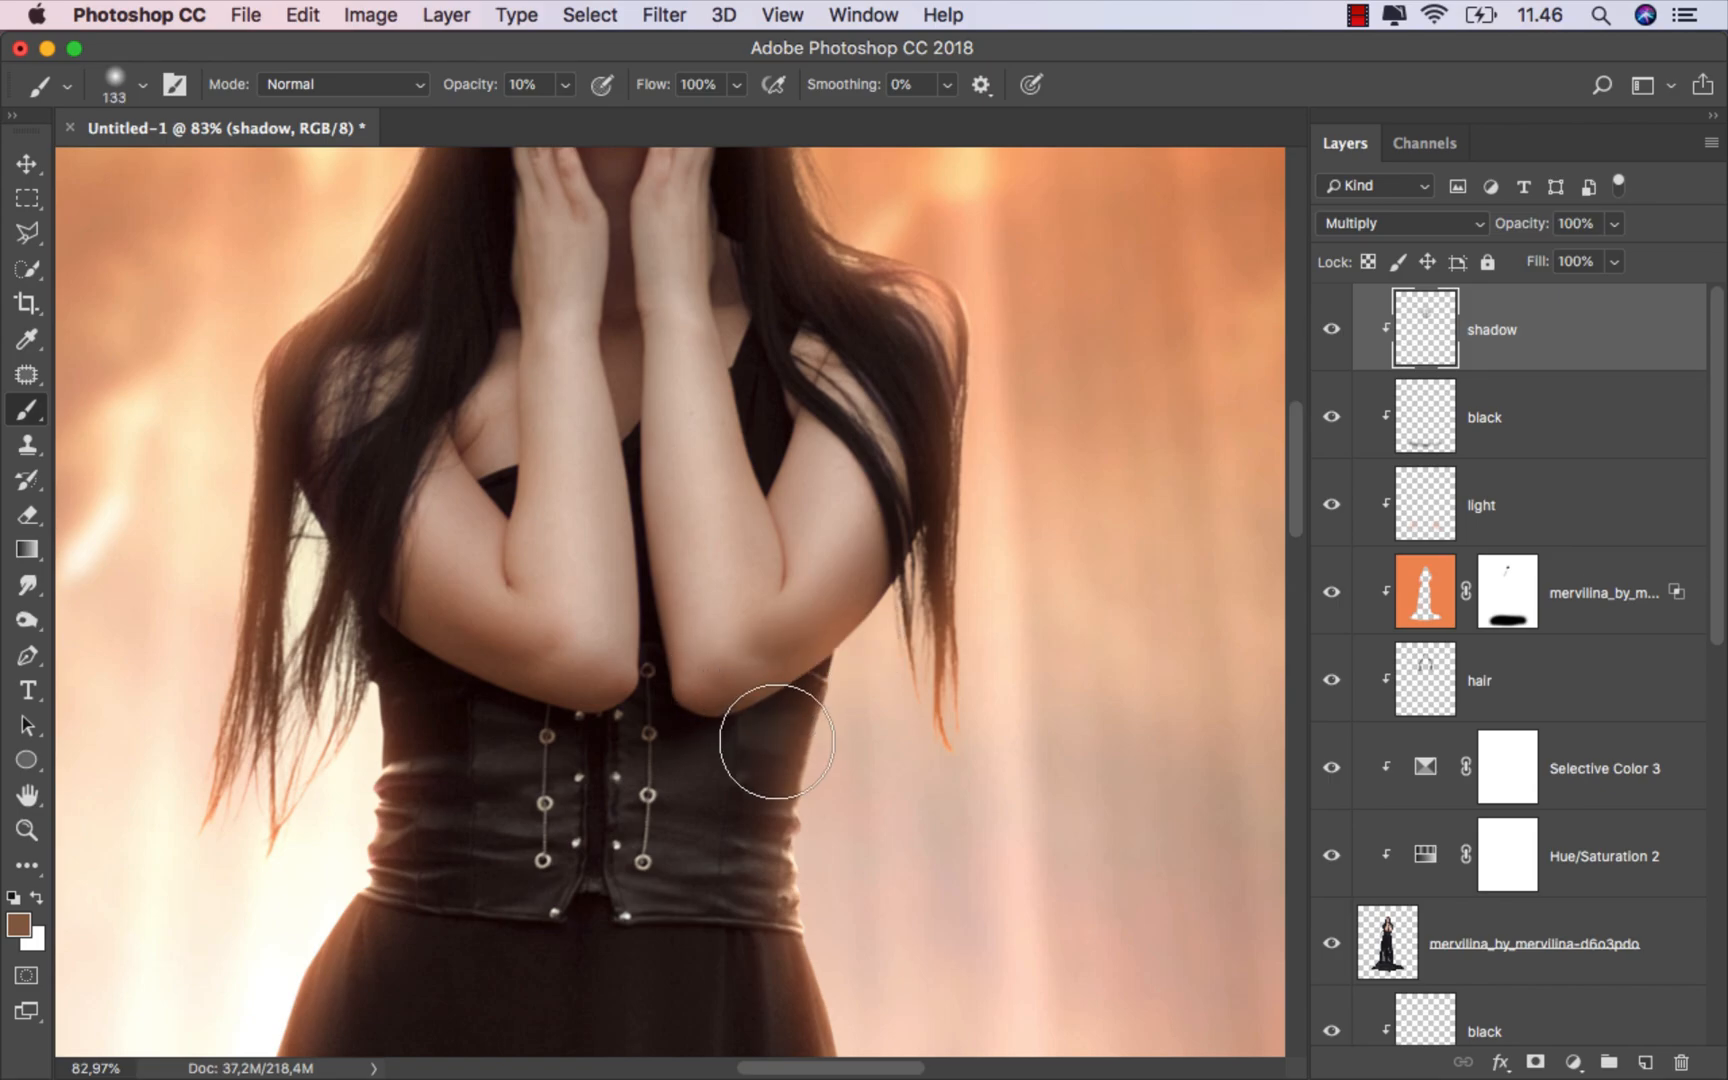
{"action": "scroll", "coordinate": [766, 748], "scroll_direction": "up", "scroll_amount": 1}
Step: Toggle the shadow layer's visibility to compare the shading before and after
{"action": "left_click", "coordinate": [1331, 329]}
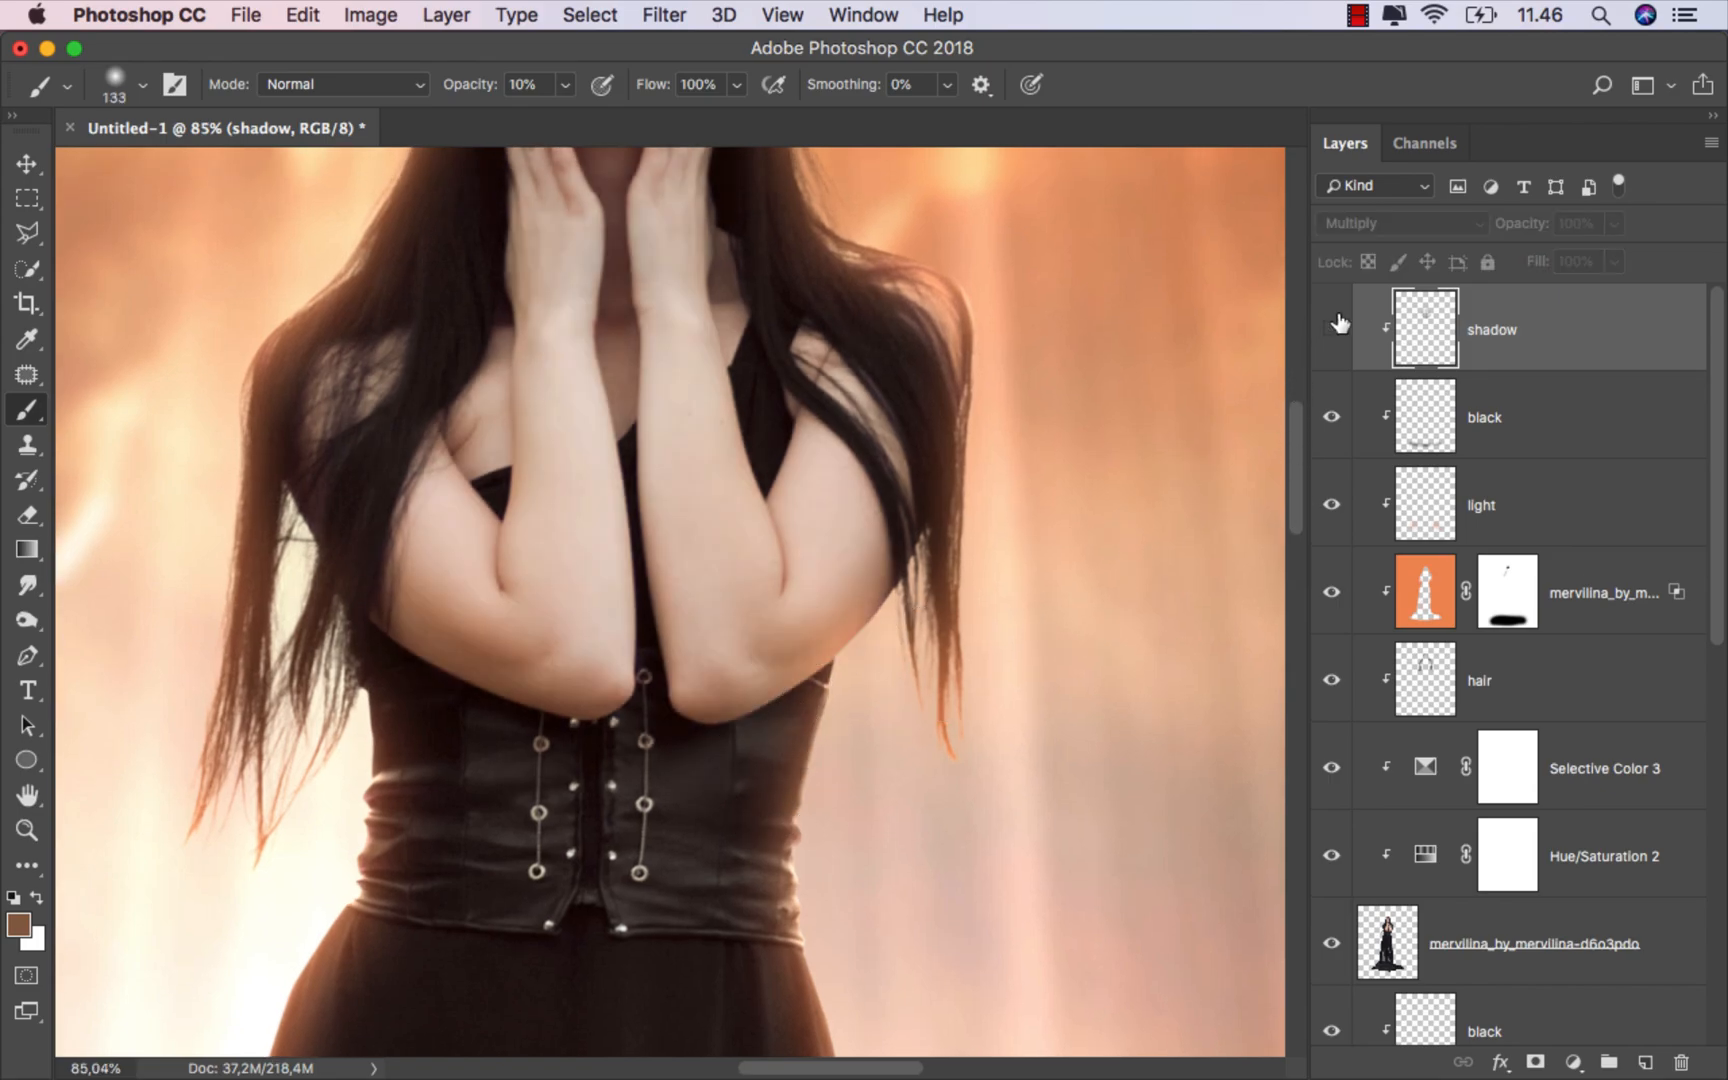
{"action": "left_click", "coordinate": [1331, 329]}
{"action": "scroll", "coordinate": [884, 660], "scroll_direction": "down", "scroll_amount": 1}
{"action": "scroll", "coordinate": [884, 660], "scroll_direction": "down", "scroll_amount": 5}
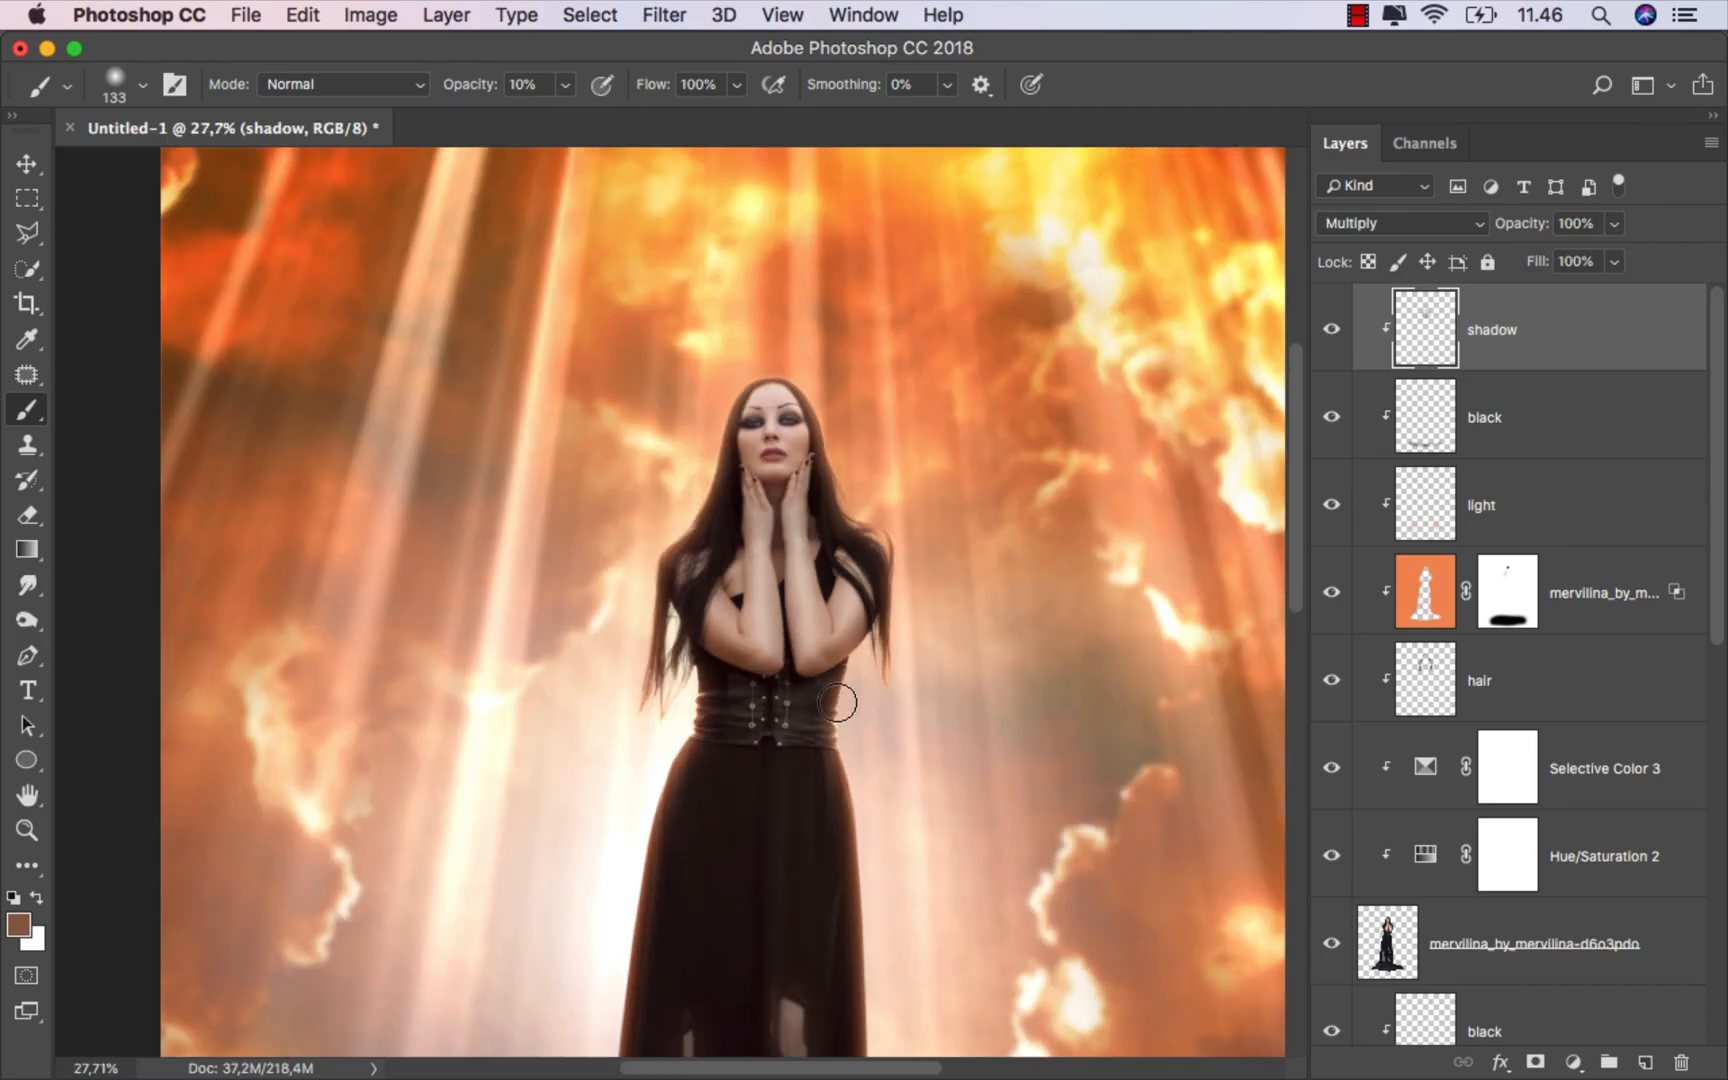
{"action": "scroll", "coordinate": [838, 705], "scroll_direction": "down", "scroll_amount": 2}
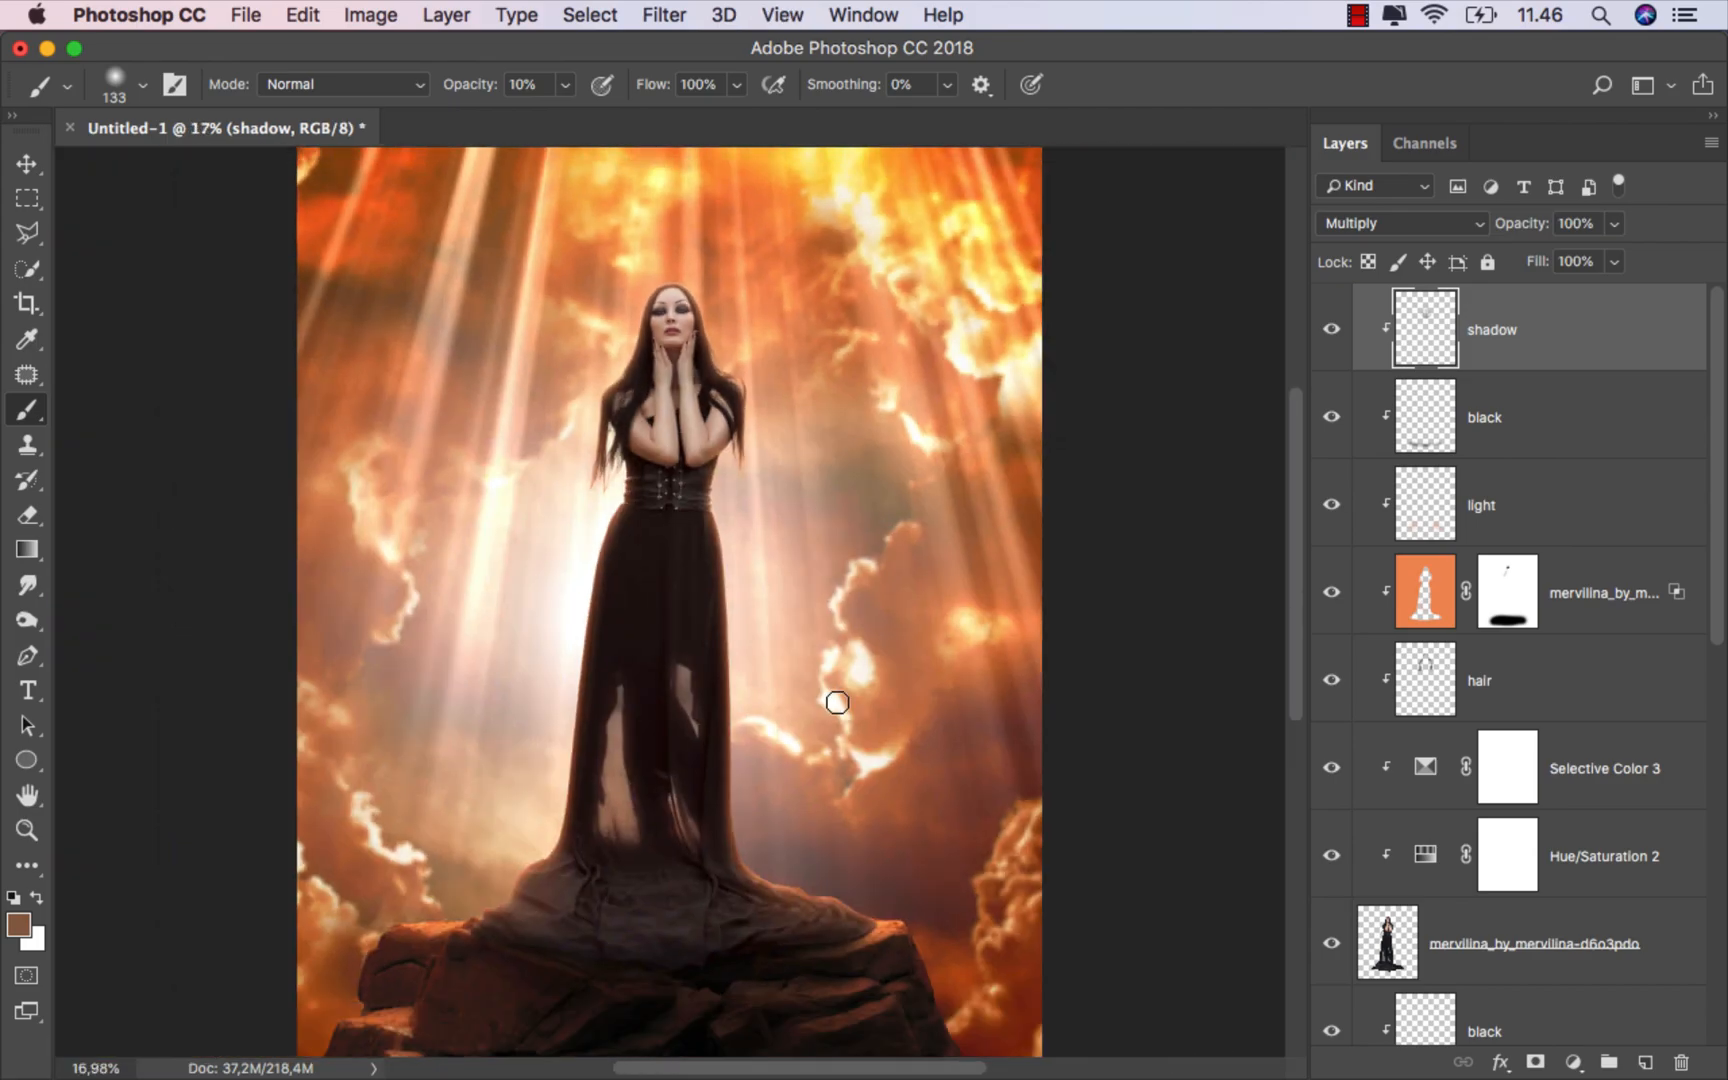
{"action": "left_click", "coordinate": [1334, 329]}
Step: Drag the 12_smoke_fog_by_duzulek_db2ms2h image from the stock folder into the document
{"action": "key", "text": "v"}
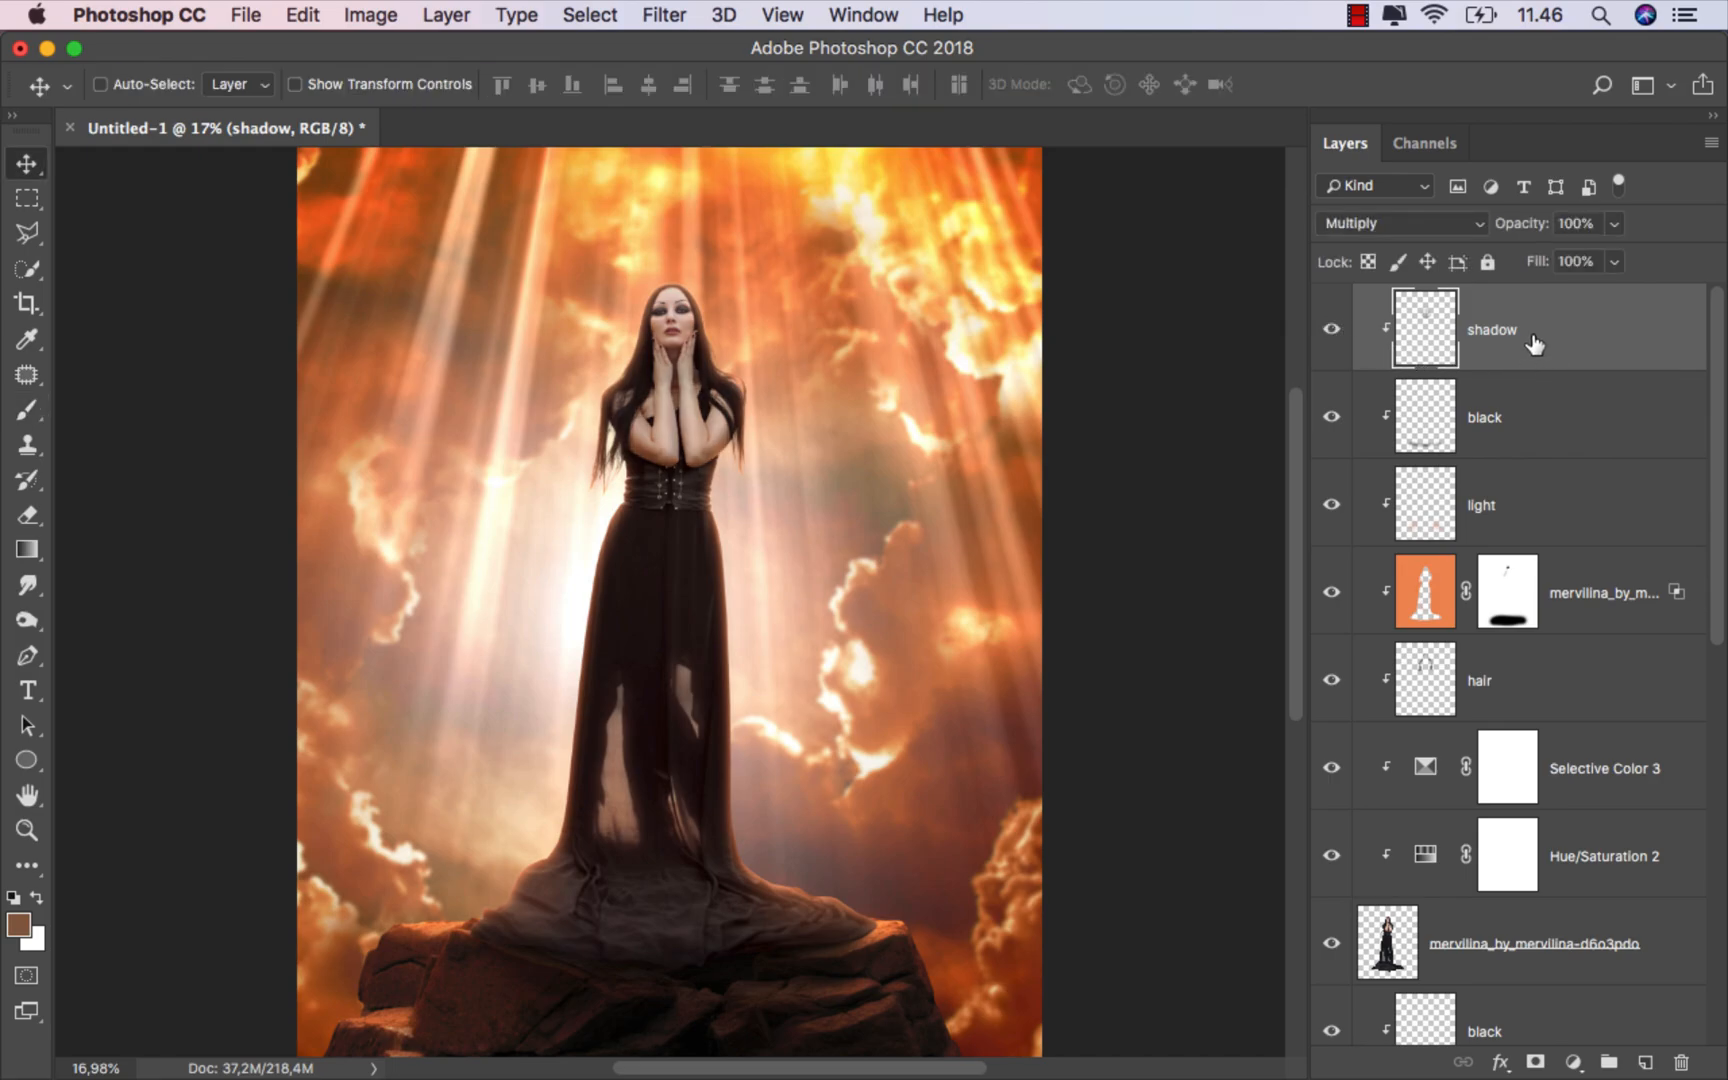
{"action": "left_click", "coordinate": [655, 1045]}
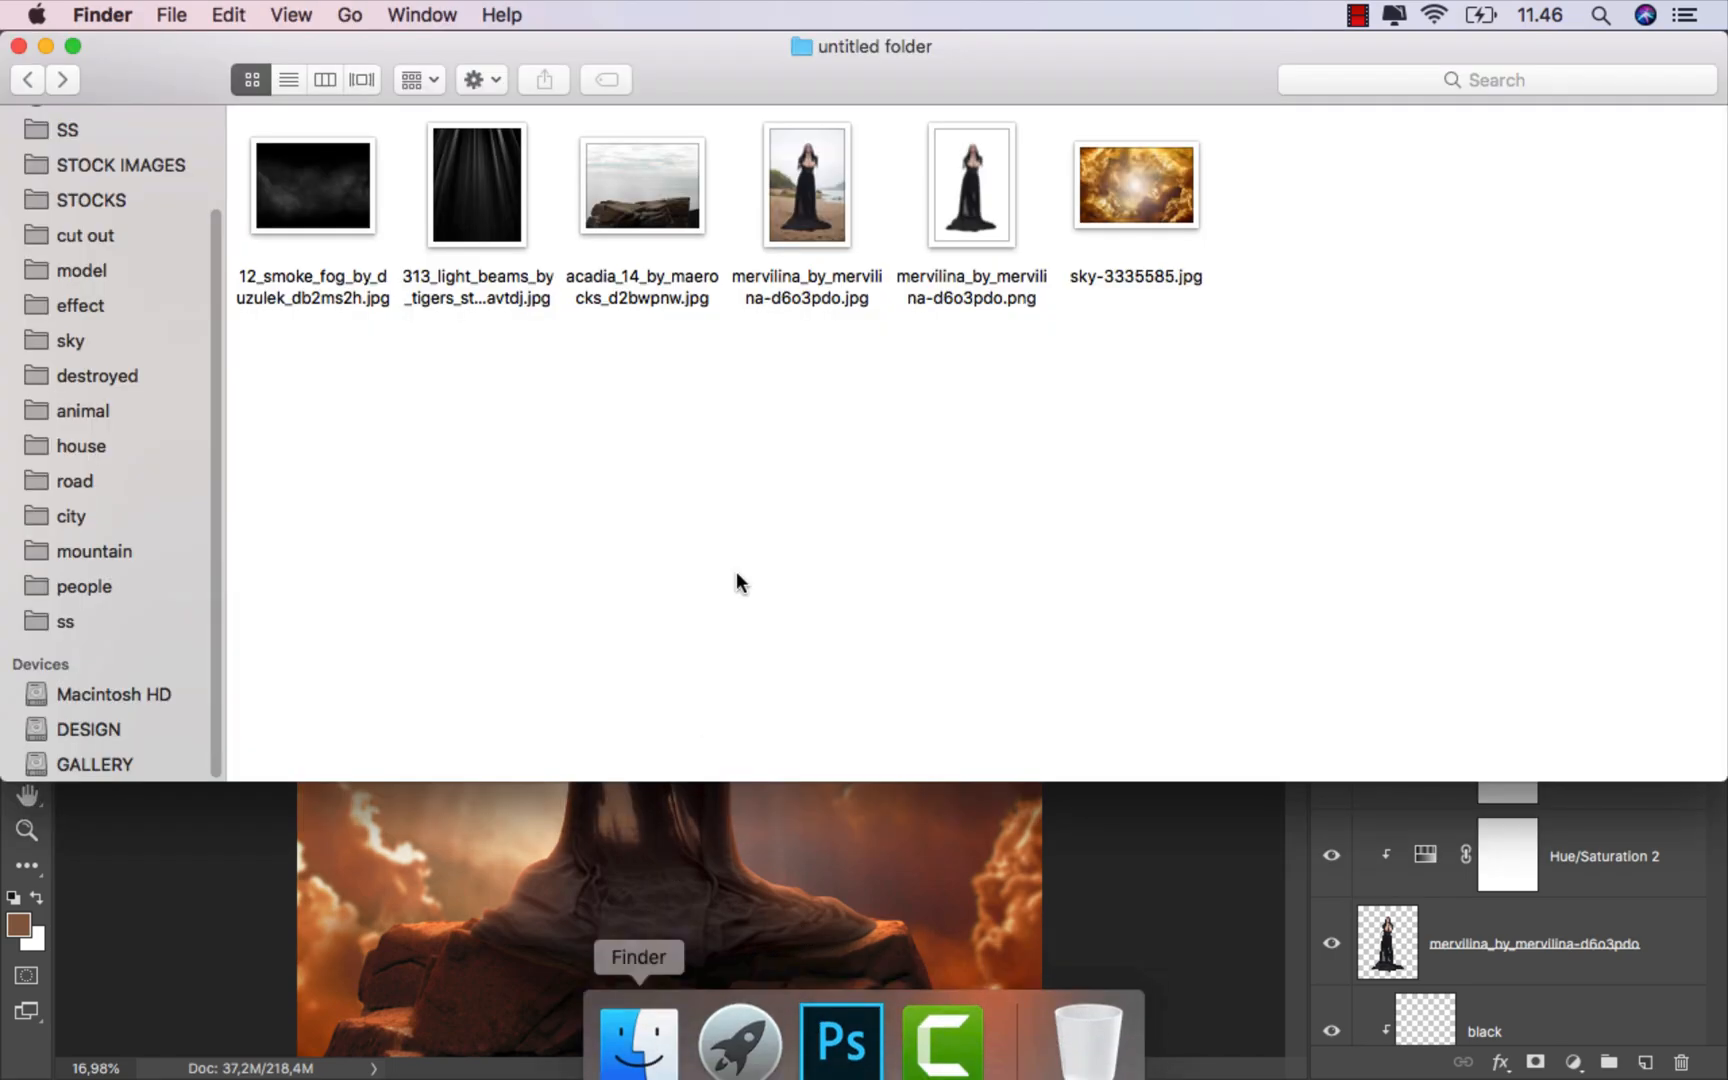
{"action": "left_click_drag", "start_coordinate": [313, 185], "coordinate": [662, 915]}
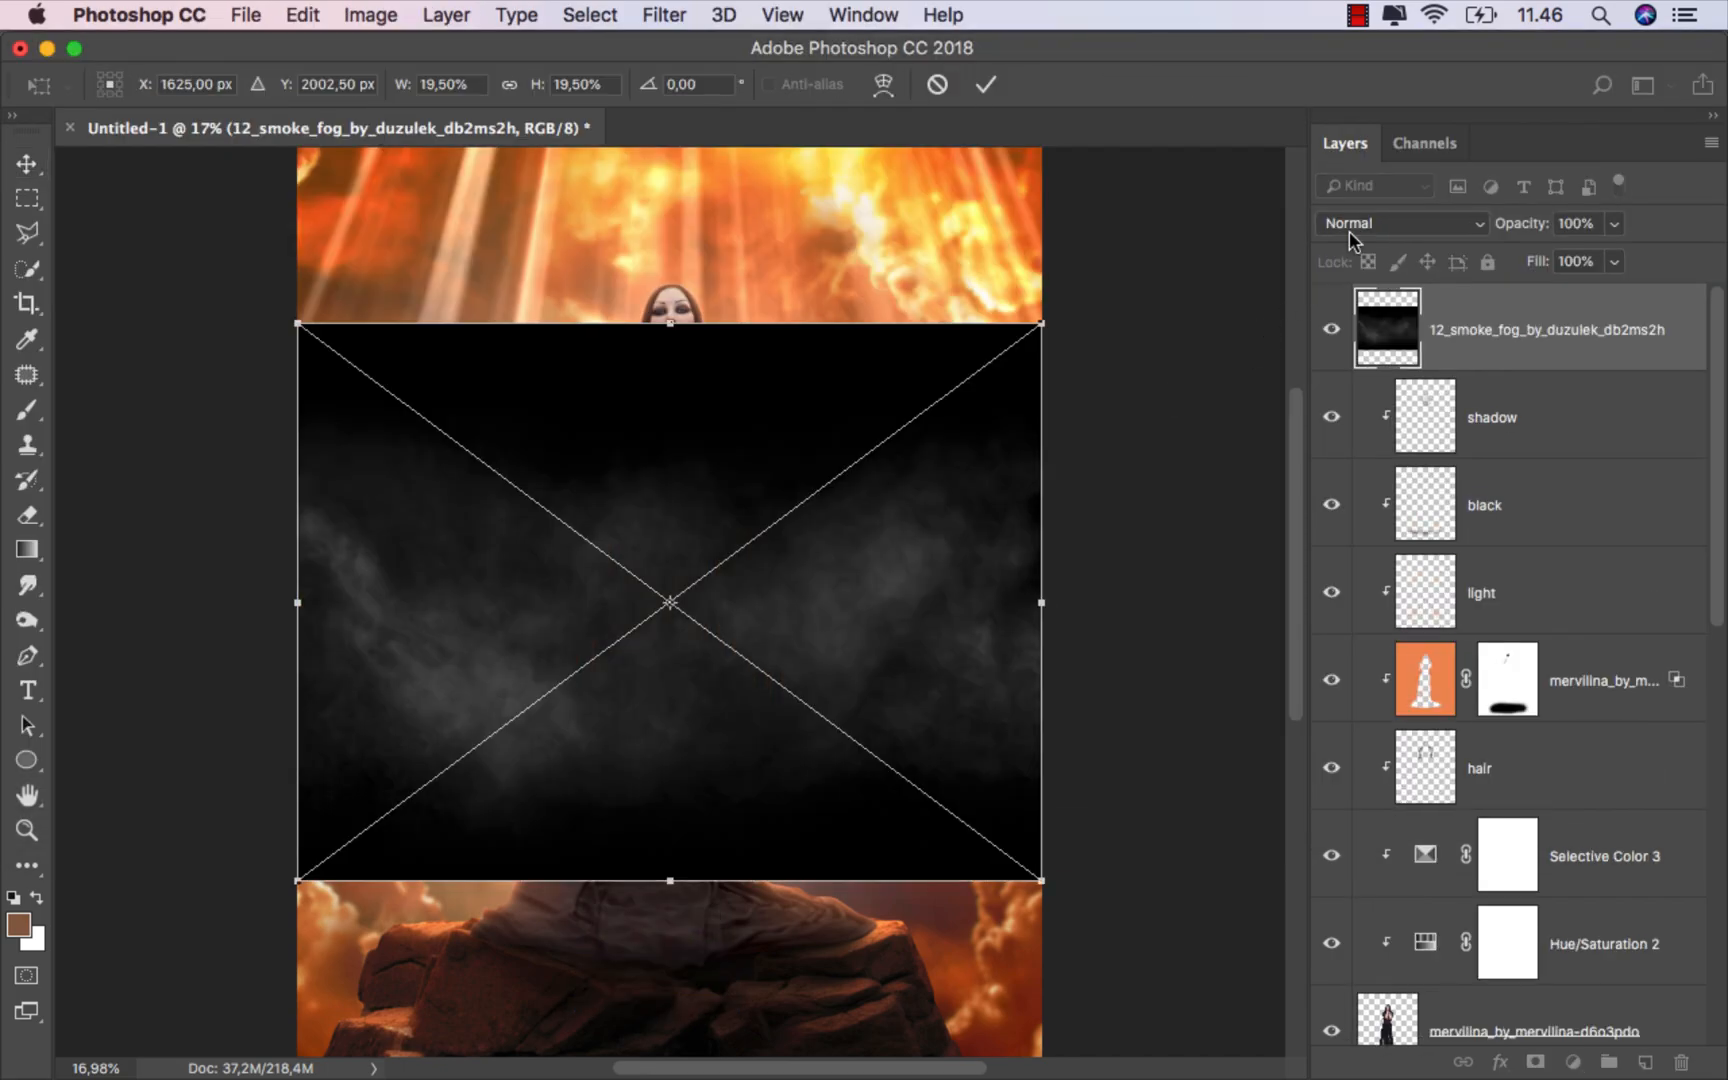
Step: Set the smoke layer's blend mode to Screen and move it down over the rock and dress
{"action": "left_click", "coordinate": [1349, 231]}
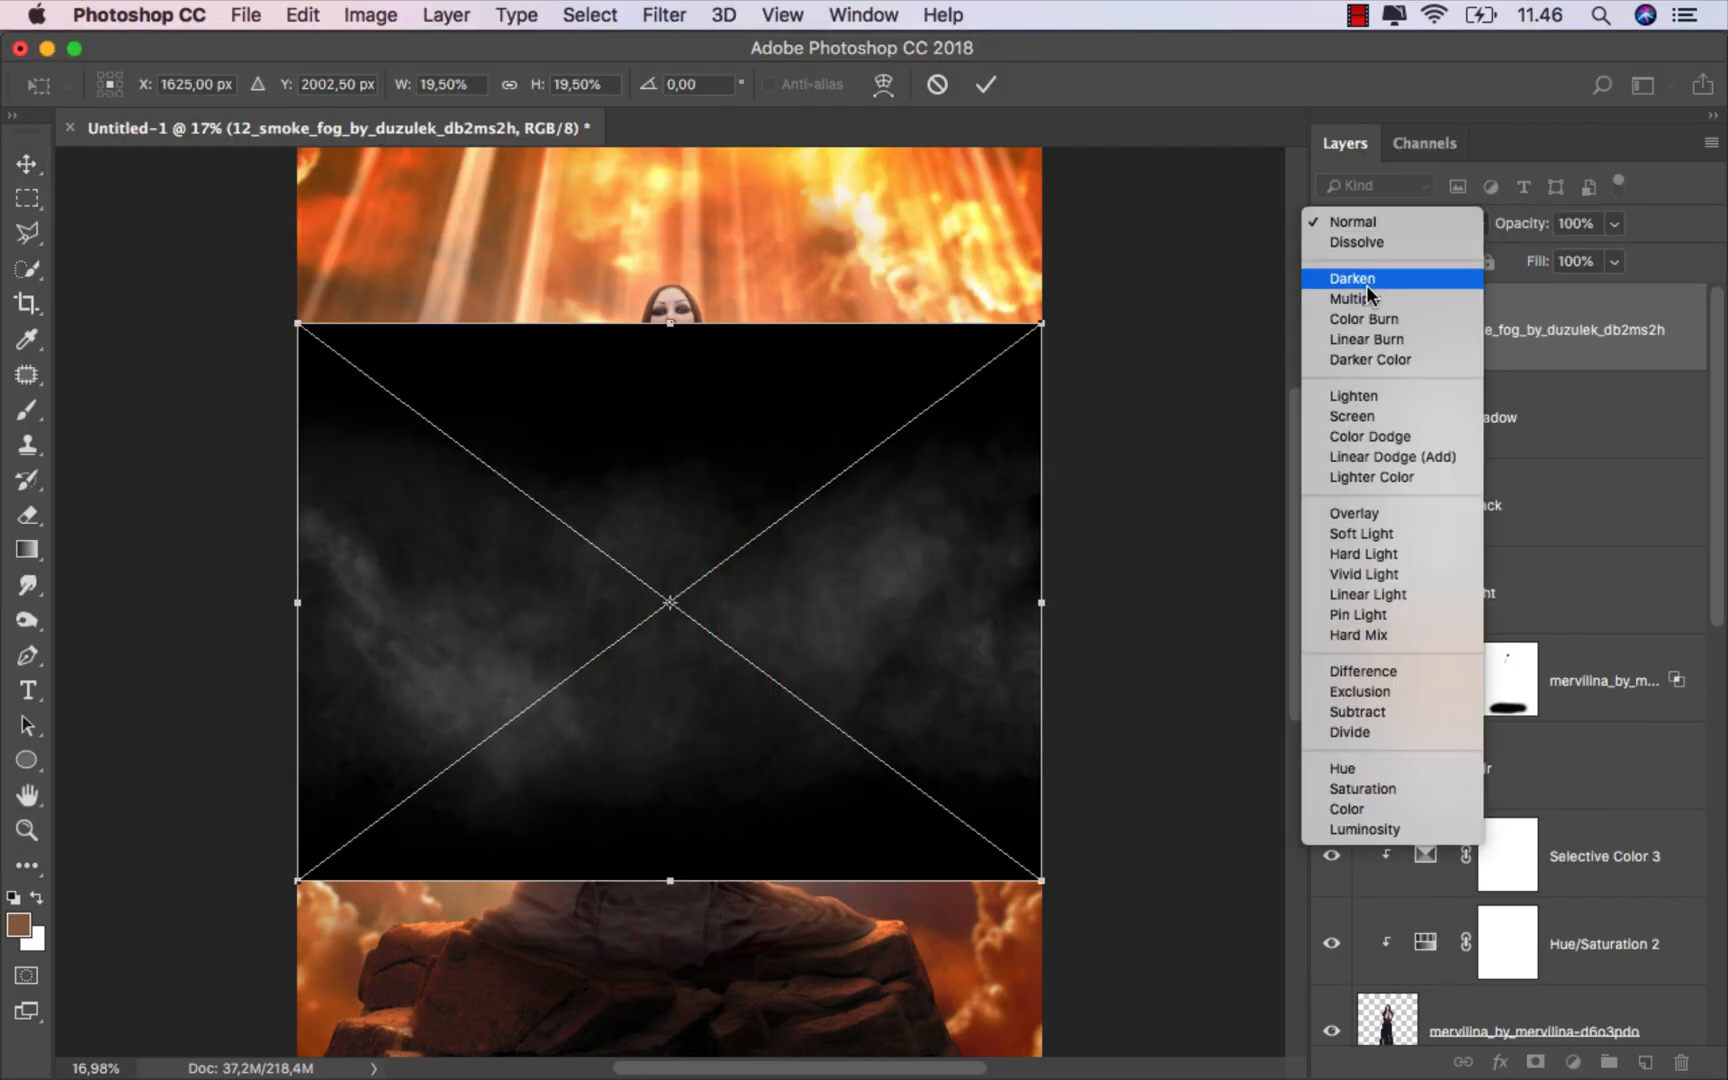
{"action": "left_click", "coordinate": [1390, 414]}
{"action": "scroll", "coordinate": [736, 626], "scroll_direction": "down", "scroll_amount": 2}
{"action": "left_click_drag", "start_coordinate": [717, 617], "coordinate": [682, 779]}
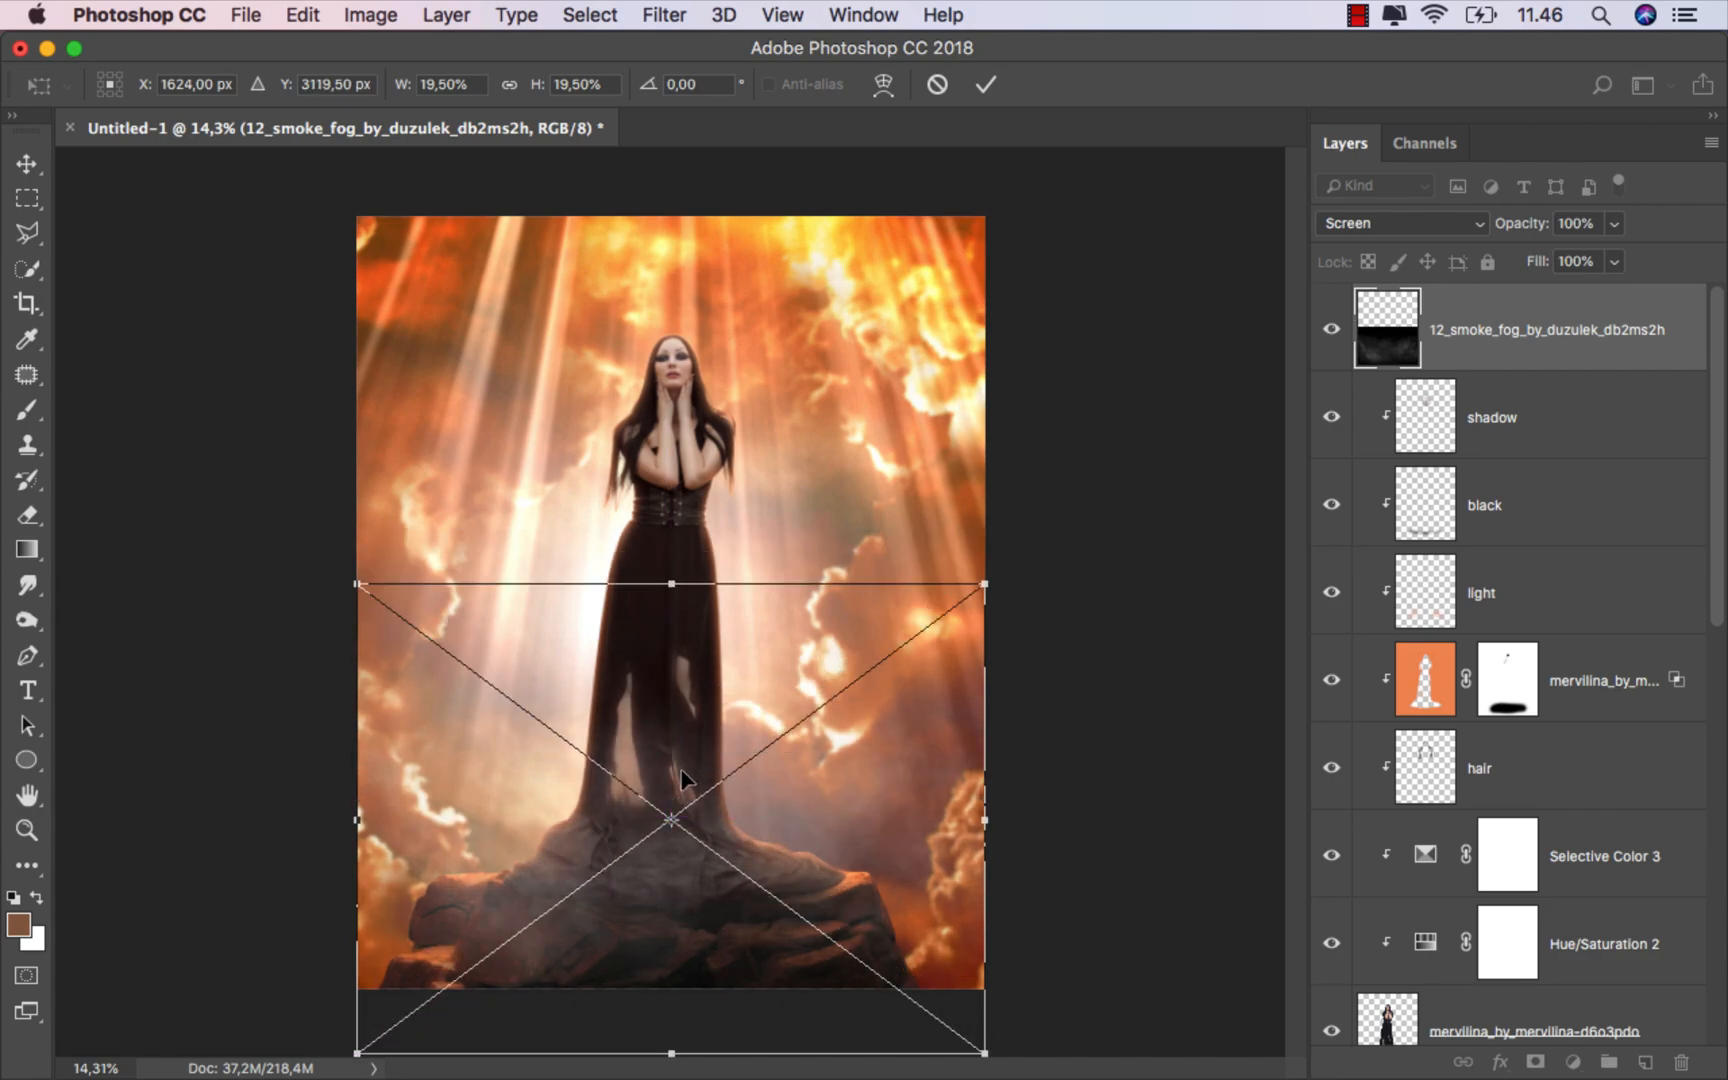
Step: Flip the smoke horizontally, commit the transform, and lower the smoke layer's fill to 73%
{"action": "right_click", "coordinate": [683, 779]}
{"action": "left_click", "coordinate": [809, 1031]}
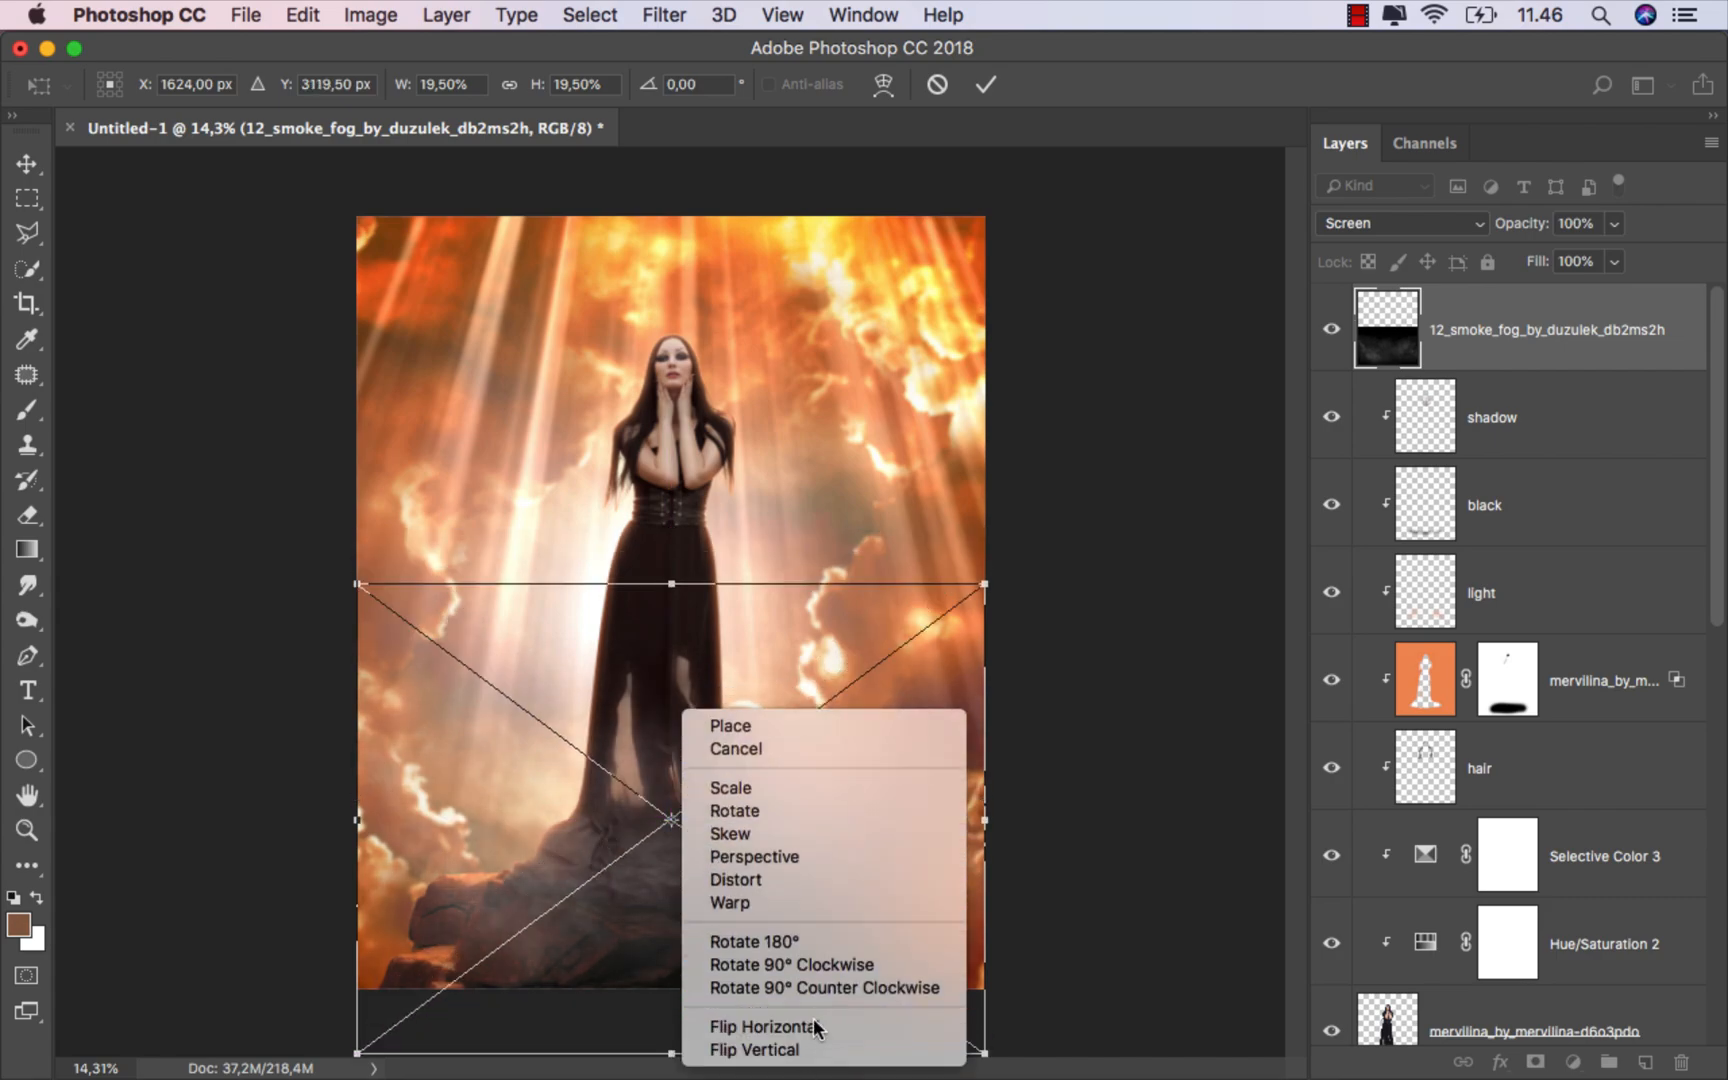
{"action": "left_click", "coordinate": [985, 88]}
{"action": "scroll", "coordinate": [742, 722], "scroll_direction": "up", "scroll_amount": 1}
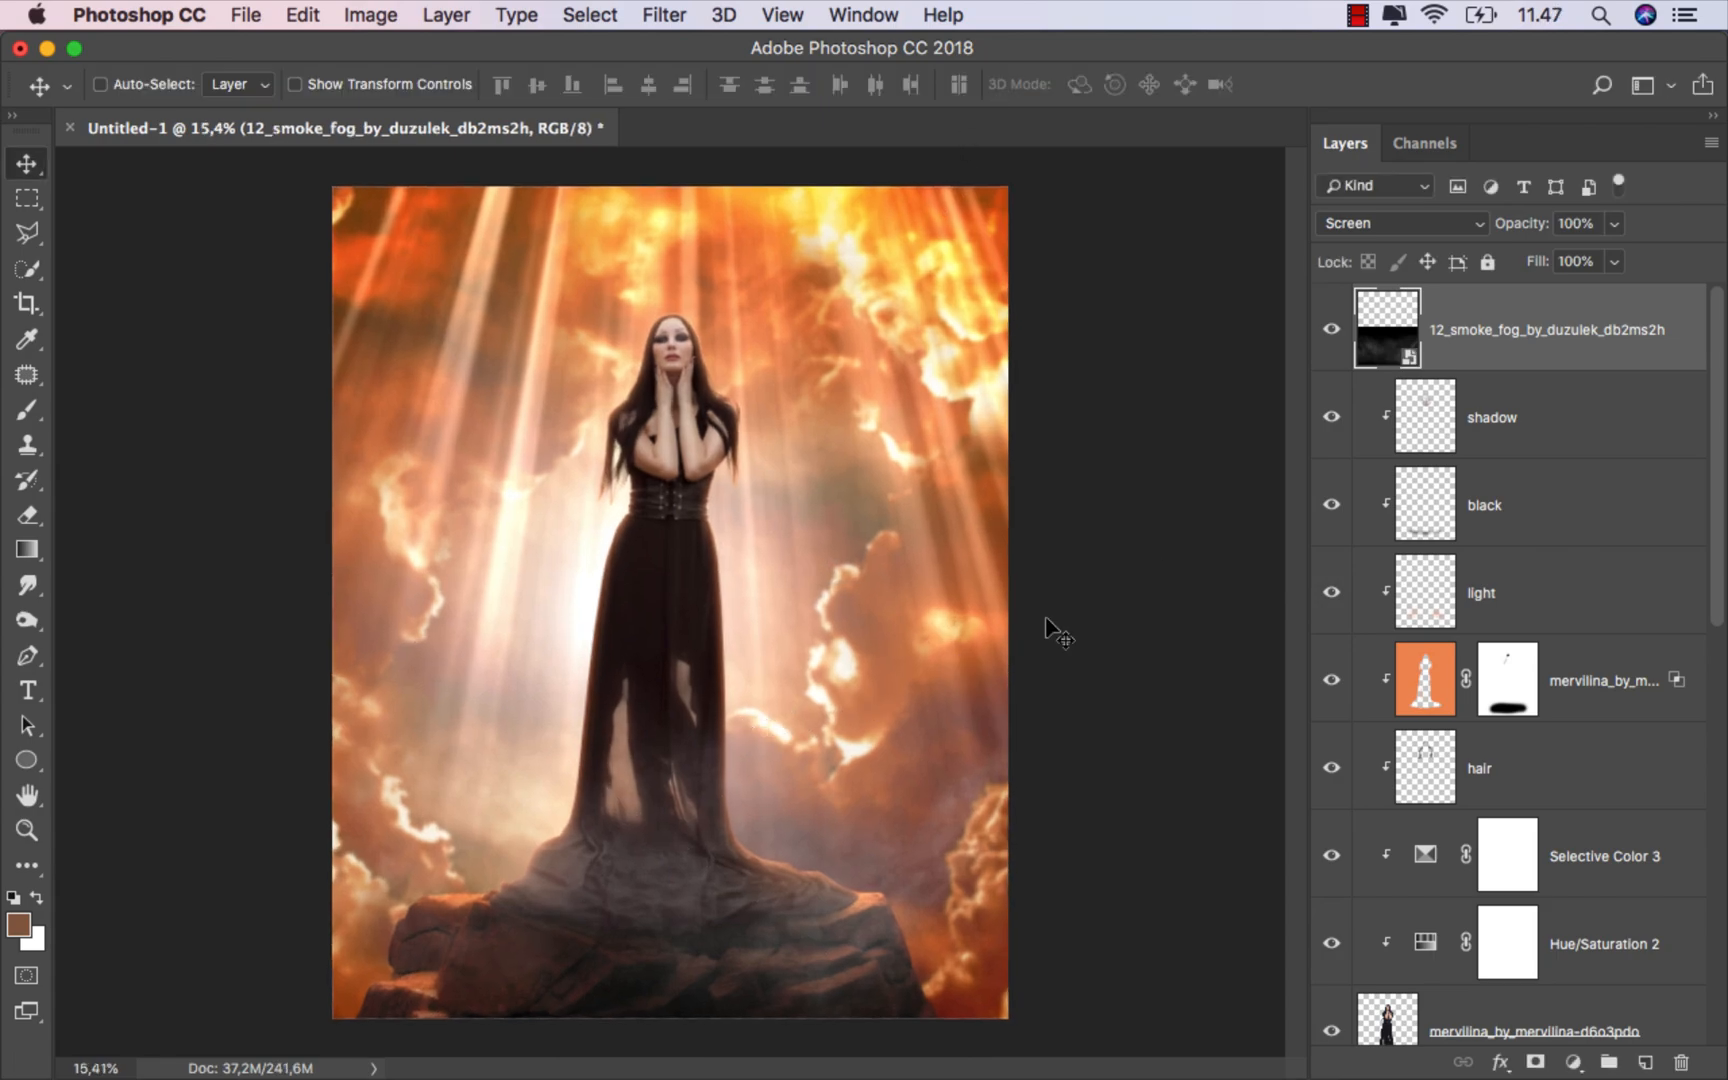
{"action": "left_click", "coordinate": [1615, 263]}
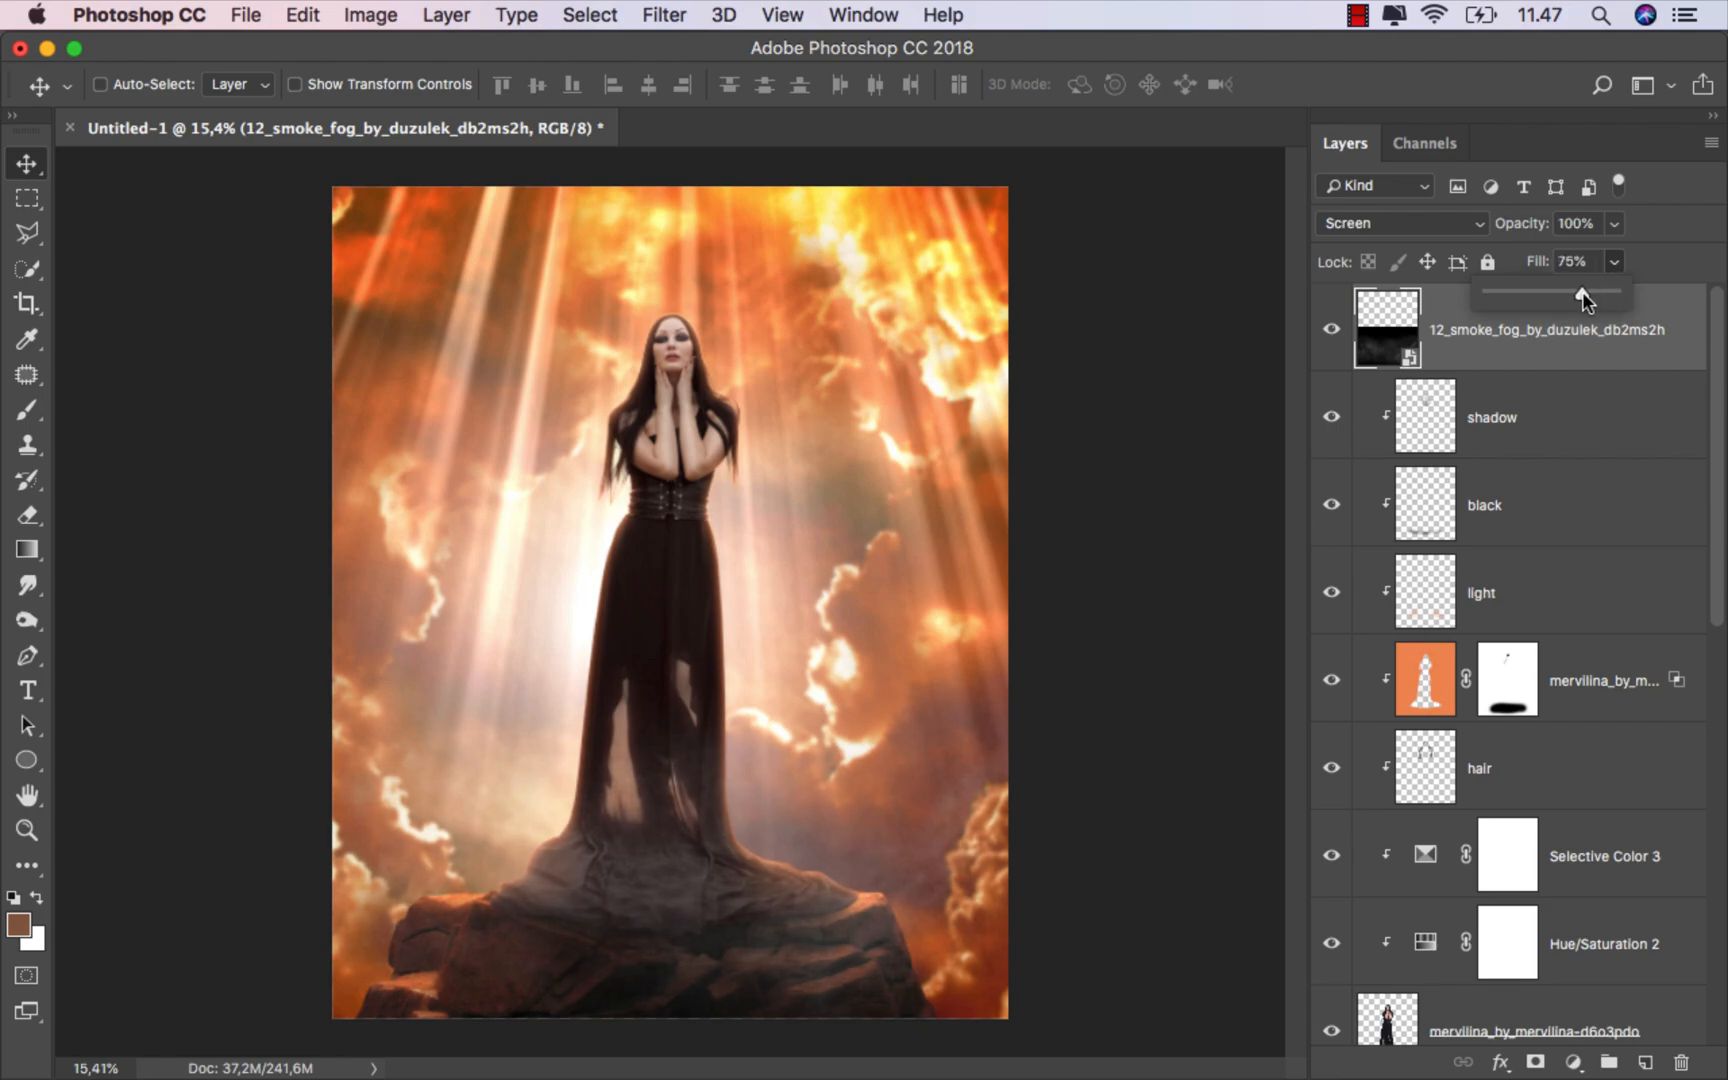
{"action": "left_click", "coordinate": [1546, 344]}
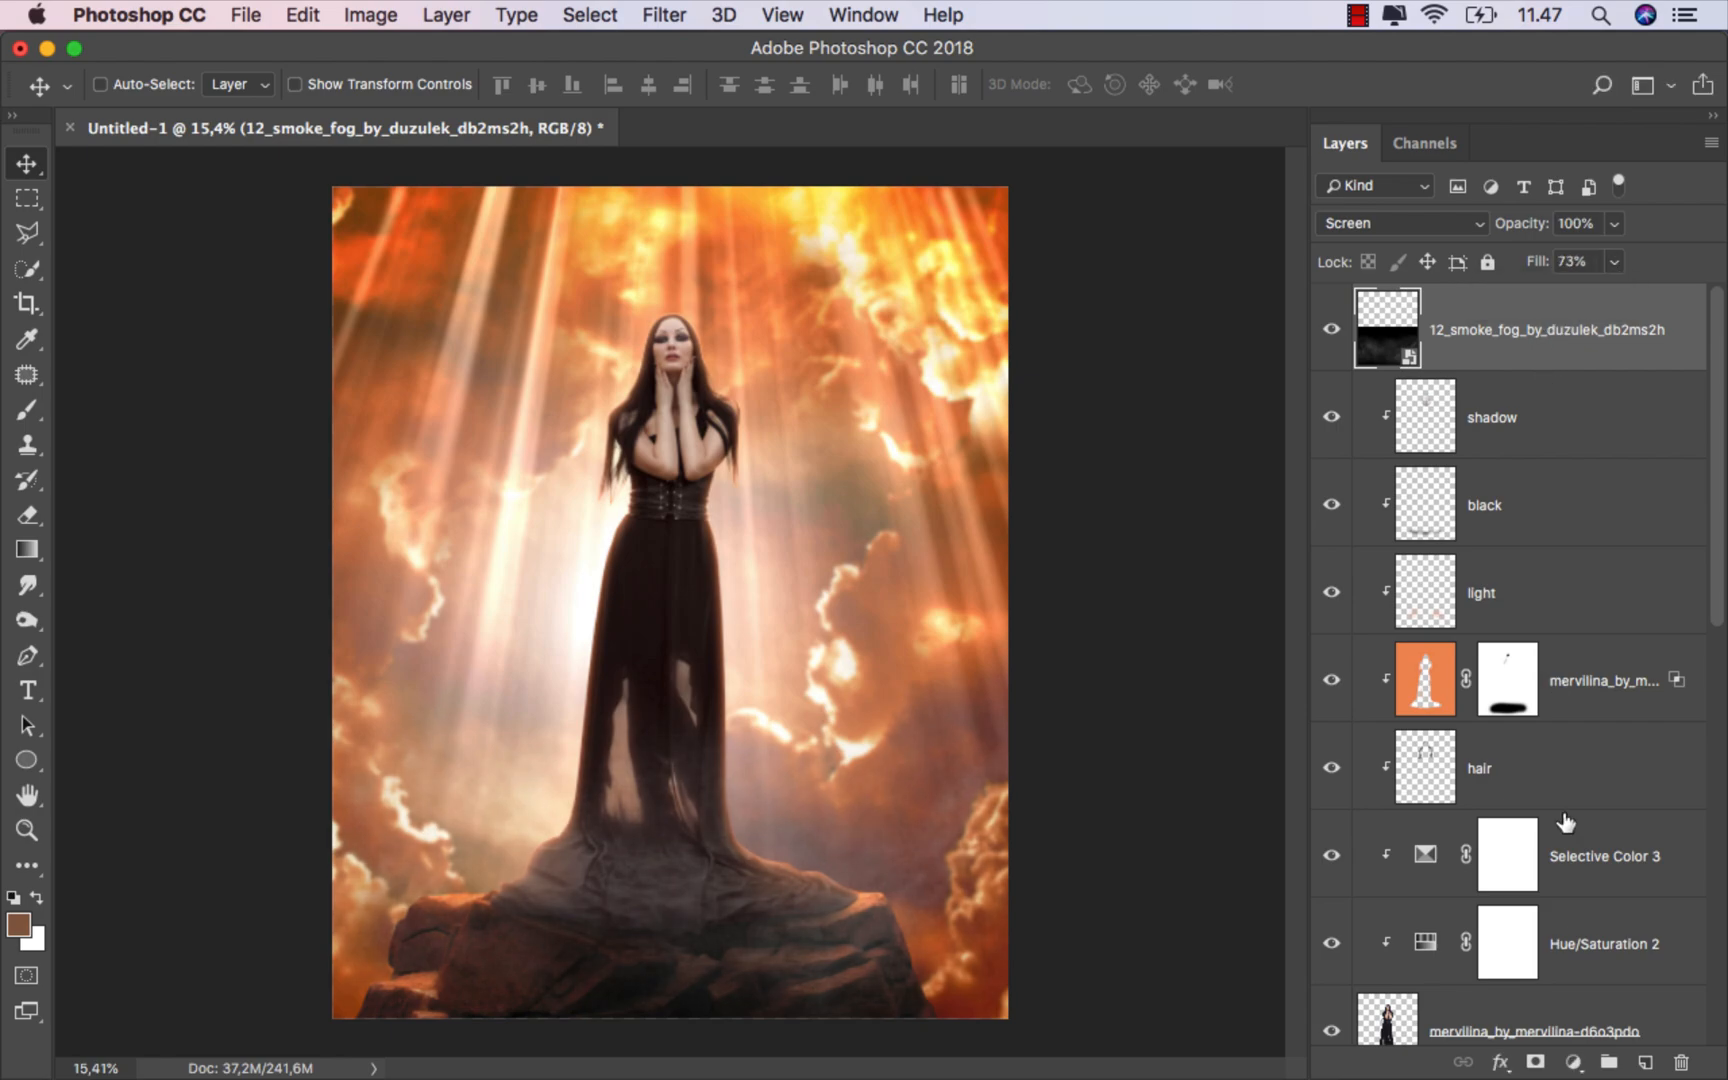
Step: Add a Hue/Saturation adjustment clipped to the smoke layer and enable Colorize
{"action": "left_click", "coordinate": [1573, 1062]}
{"action": "left_click", "coordinate": [1584, 766]}
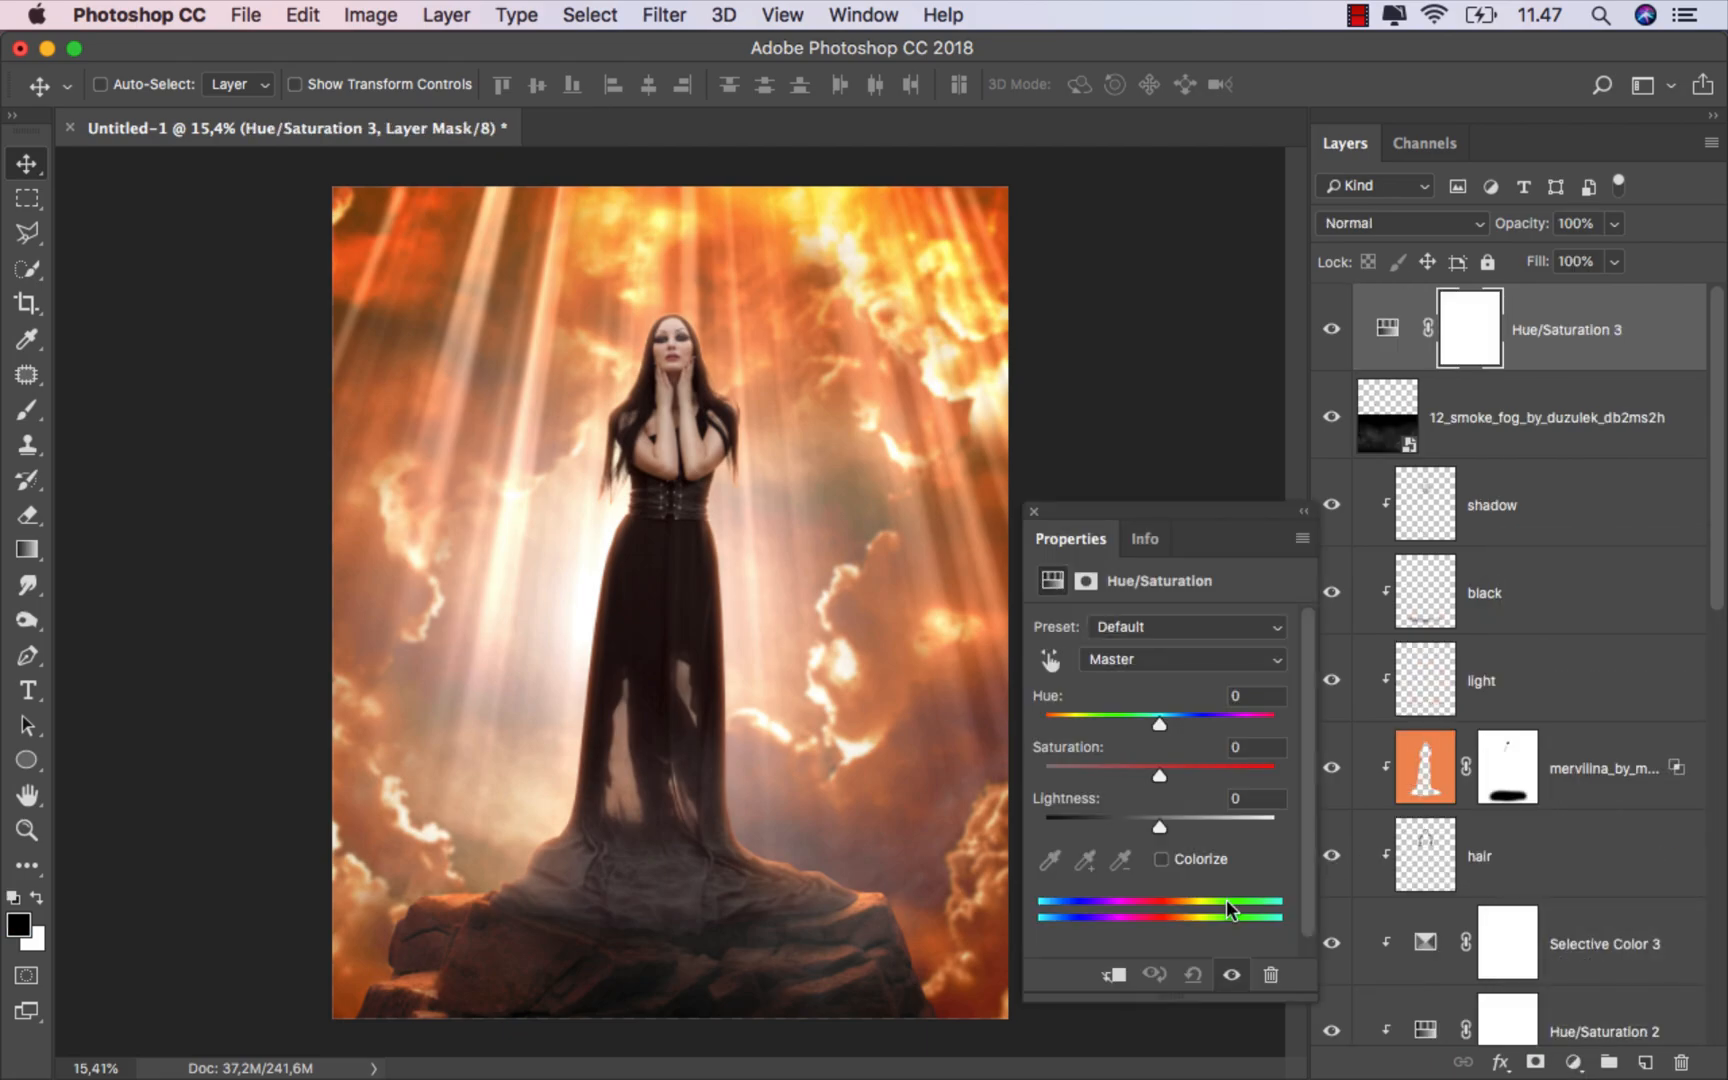
{"action": "left_click", "coordinate": [1110, 980]}
{"action": "left_click", "coordinate": [1160, 859]}
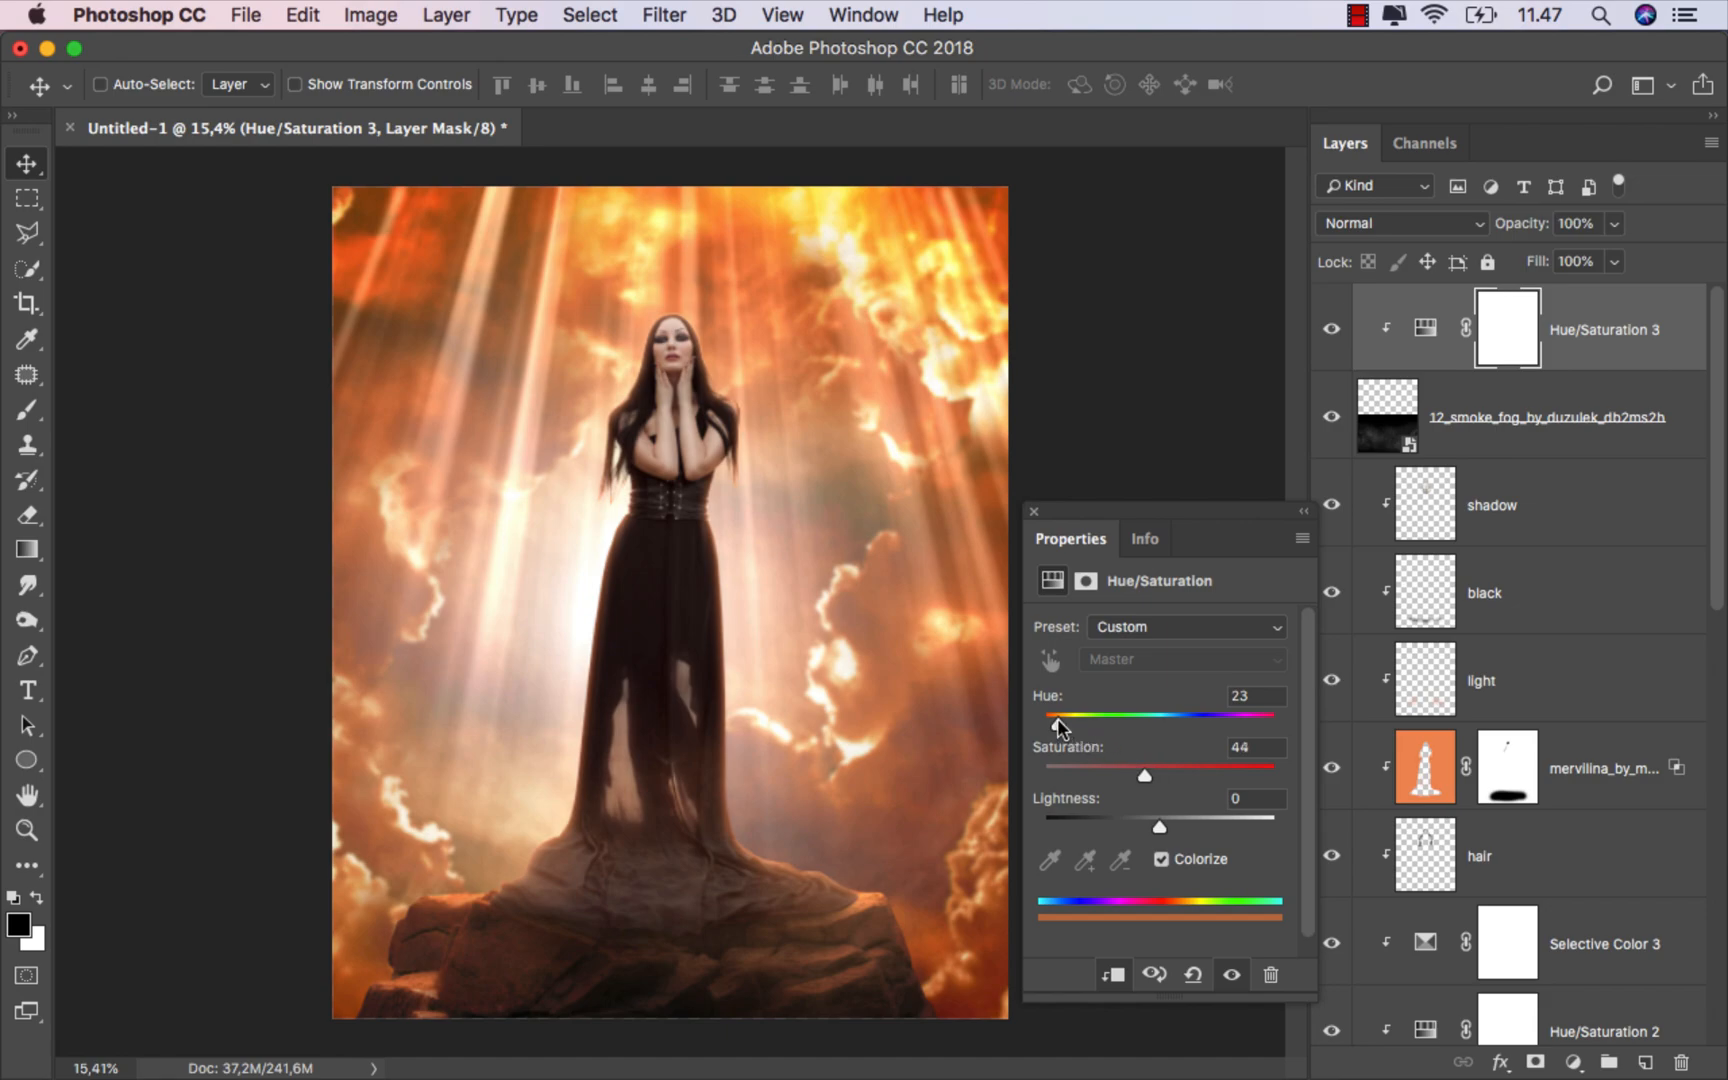
Step: Fine-tune the hue of the smoke's Hue/Saturation adjustment and compare the image with and without it
{"action": "left_click_drag", "start_coordinate": [1057, 719], "coordinate": [1046, 719]}
{"action": "left_click", "coordinate": [1035, 512]}
{"action": "left_click", "coordinate": [1340, 328]}
{"action": "left_click", "coordinate": [1337, 328]}
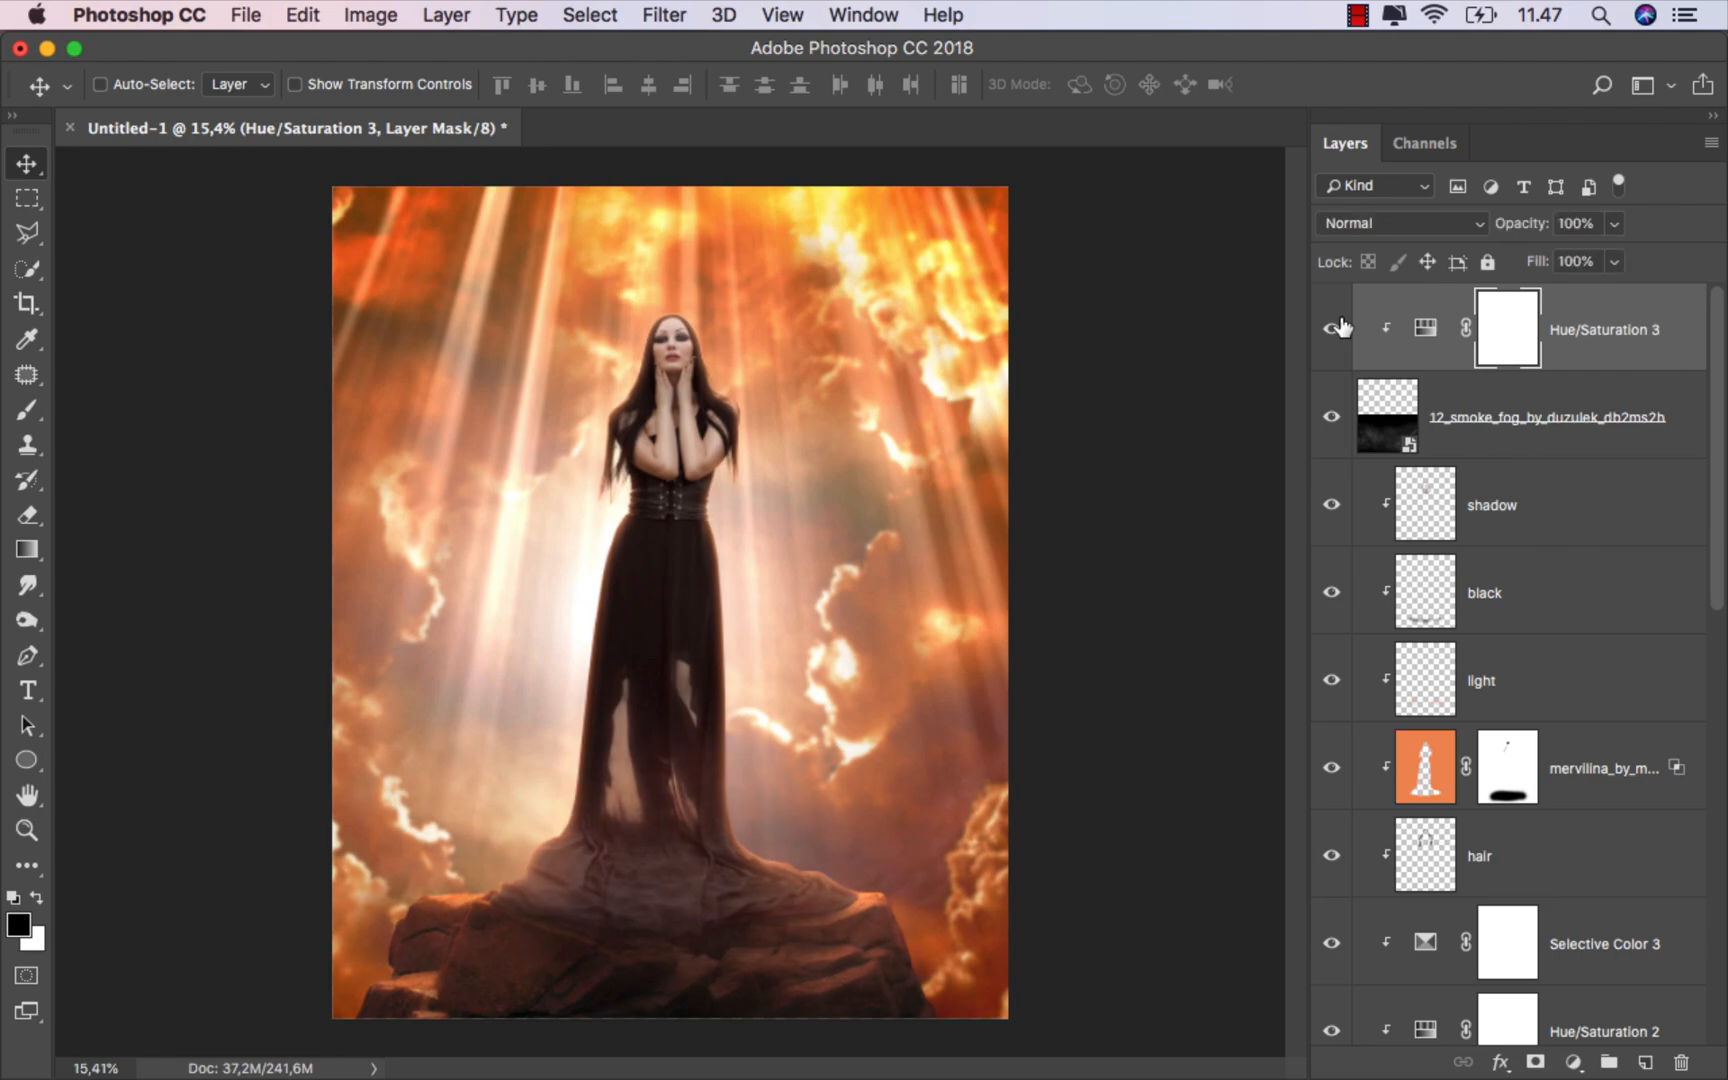
Step: Add a new layer named "light" above the smoke's adjustment and set its blend mode to Overlay
{"action": "key", "text": "super+2"}
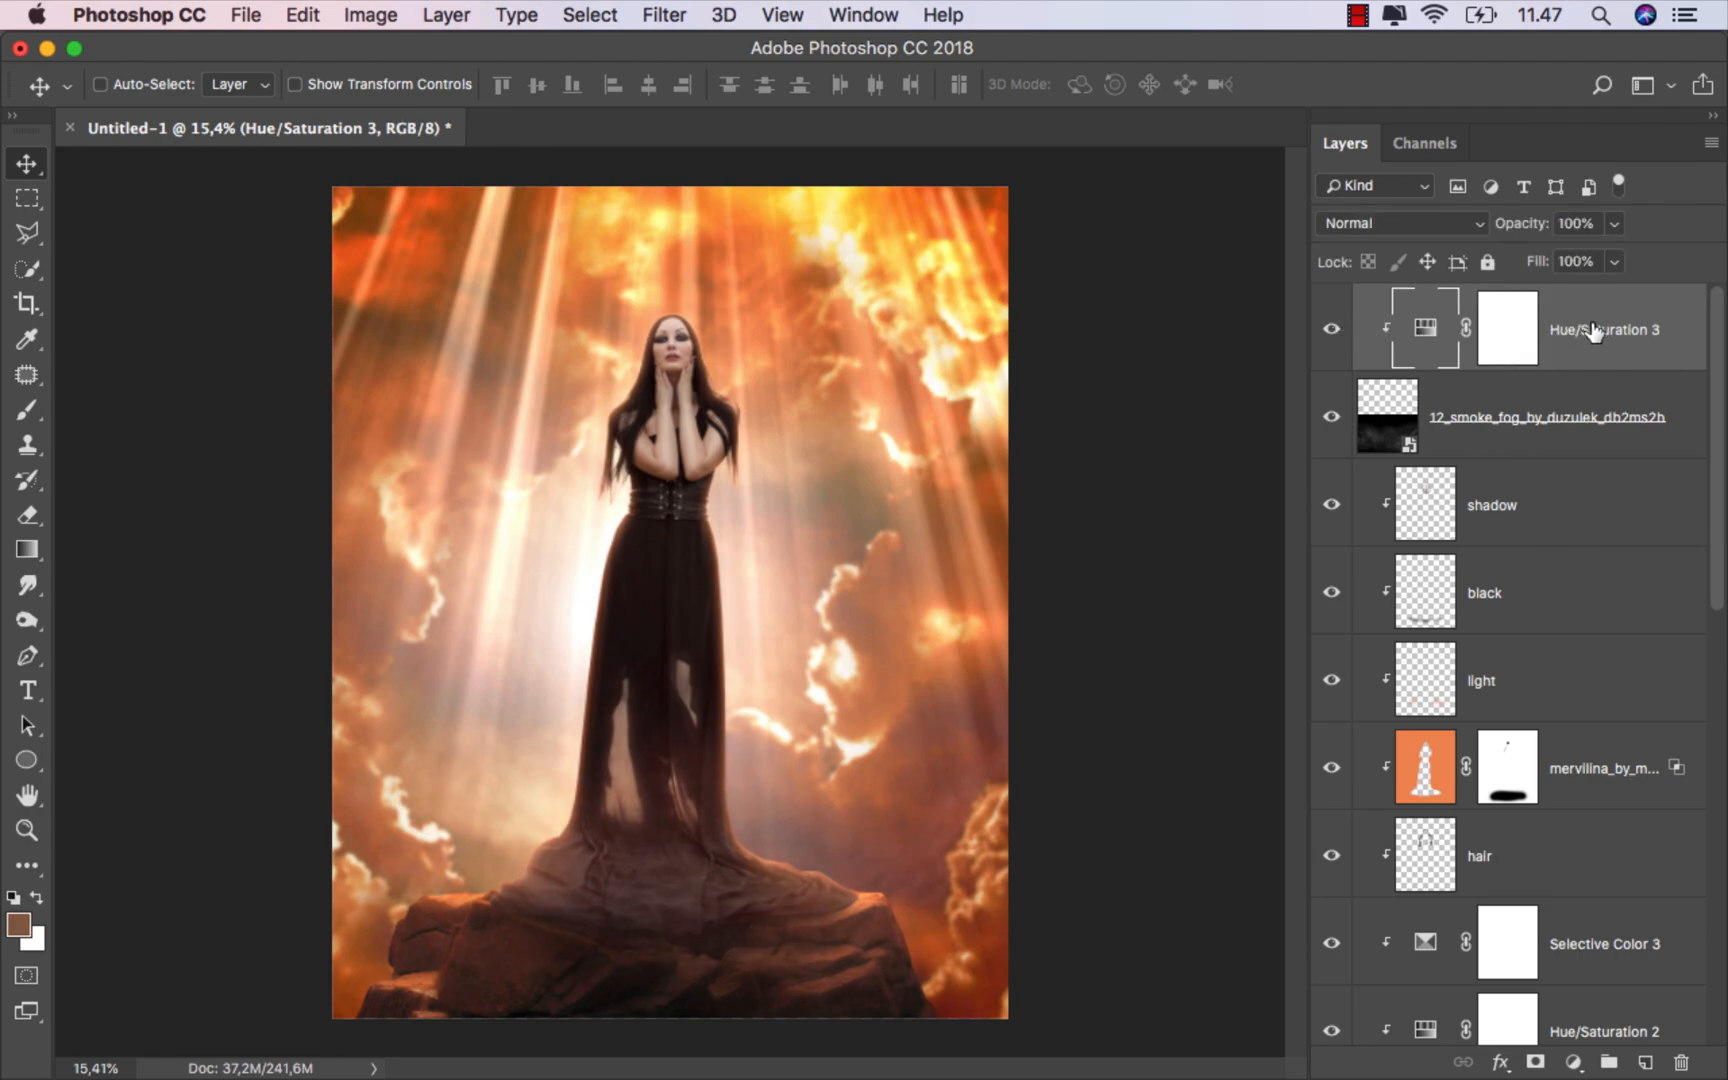
{"action": "left_click", "coordinate": [1646, 1062]}
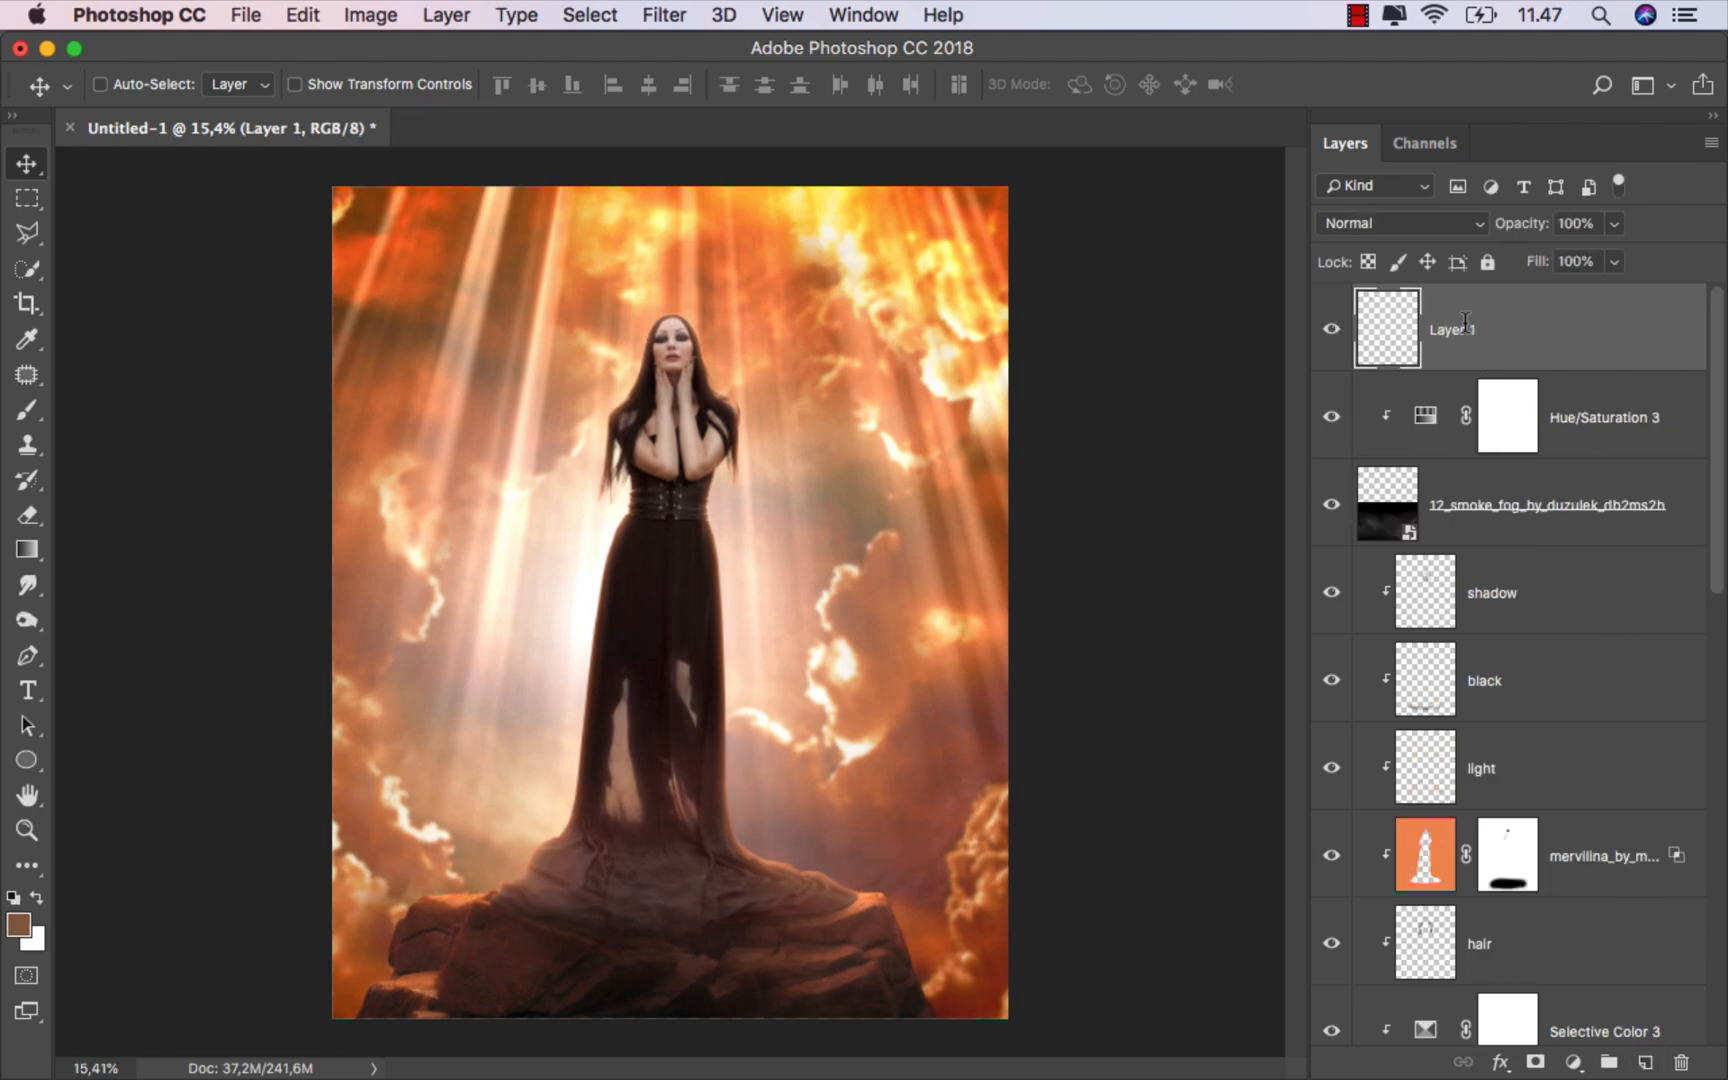
{"action": "type", "text": "light"}
{"action": "key", "text": "Return"}
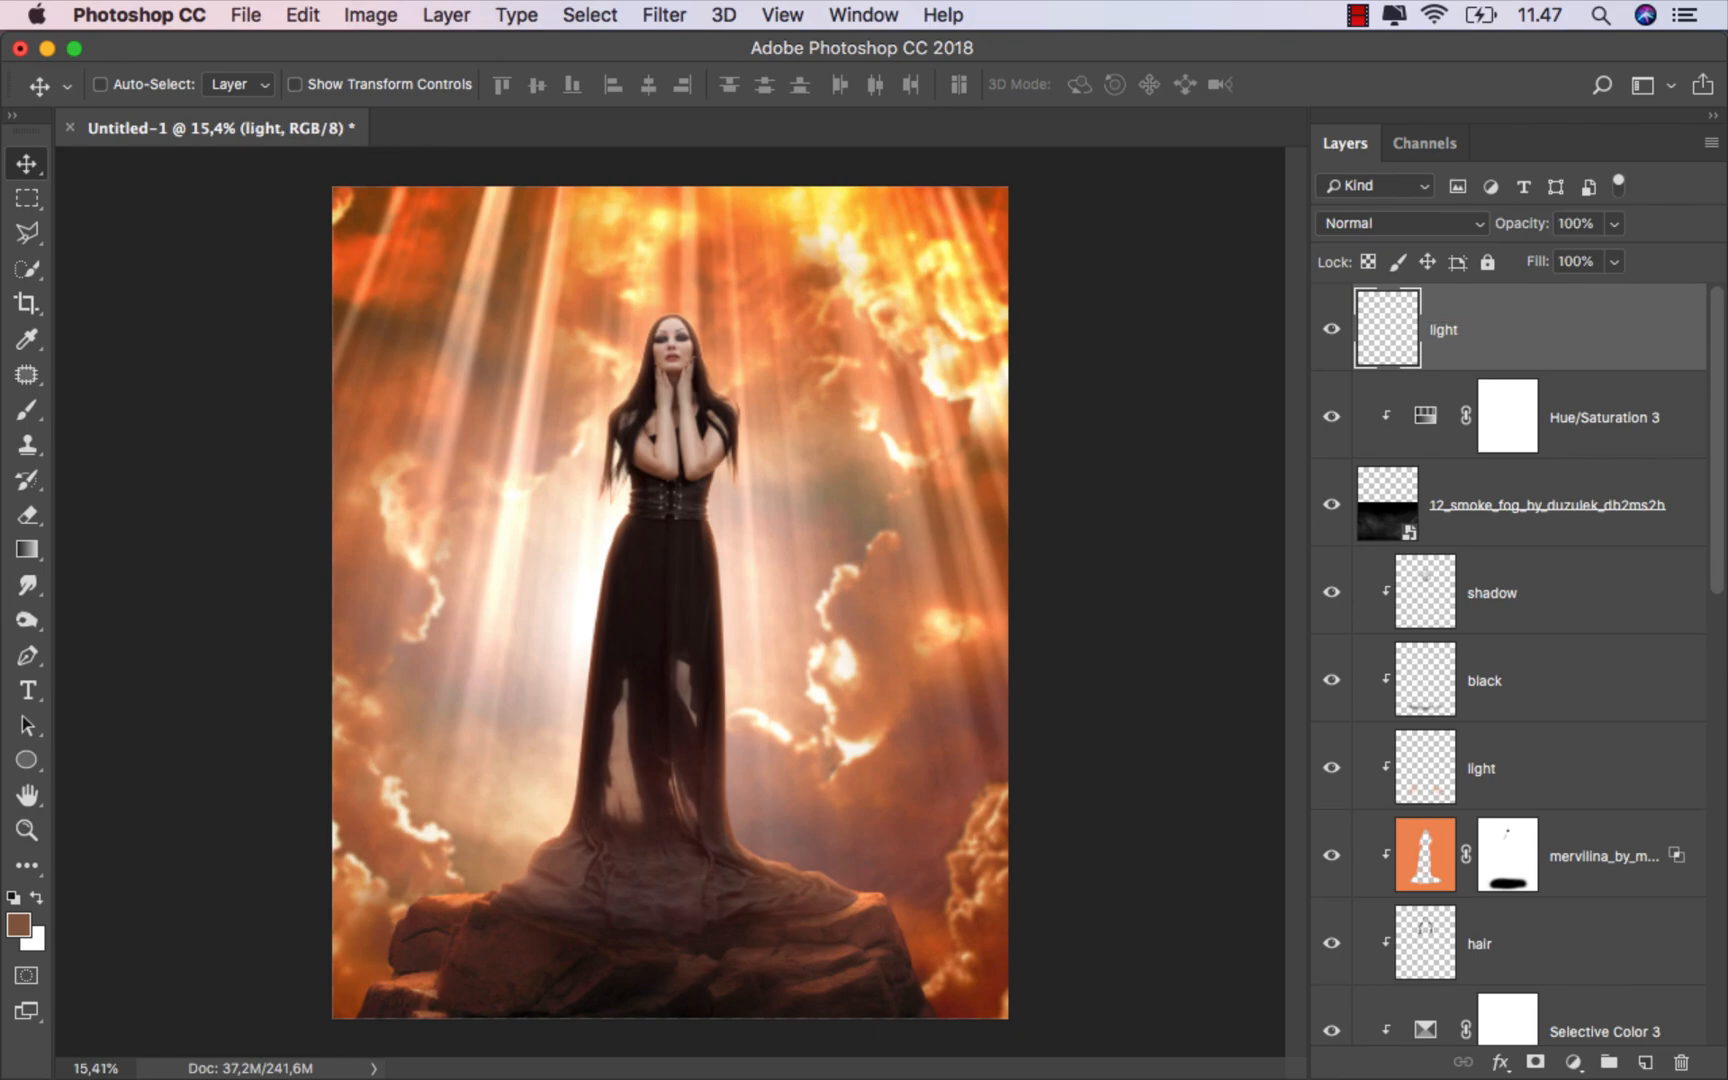
{"action": "left_click", "coordinate": [1388, 224]}
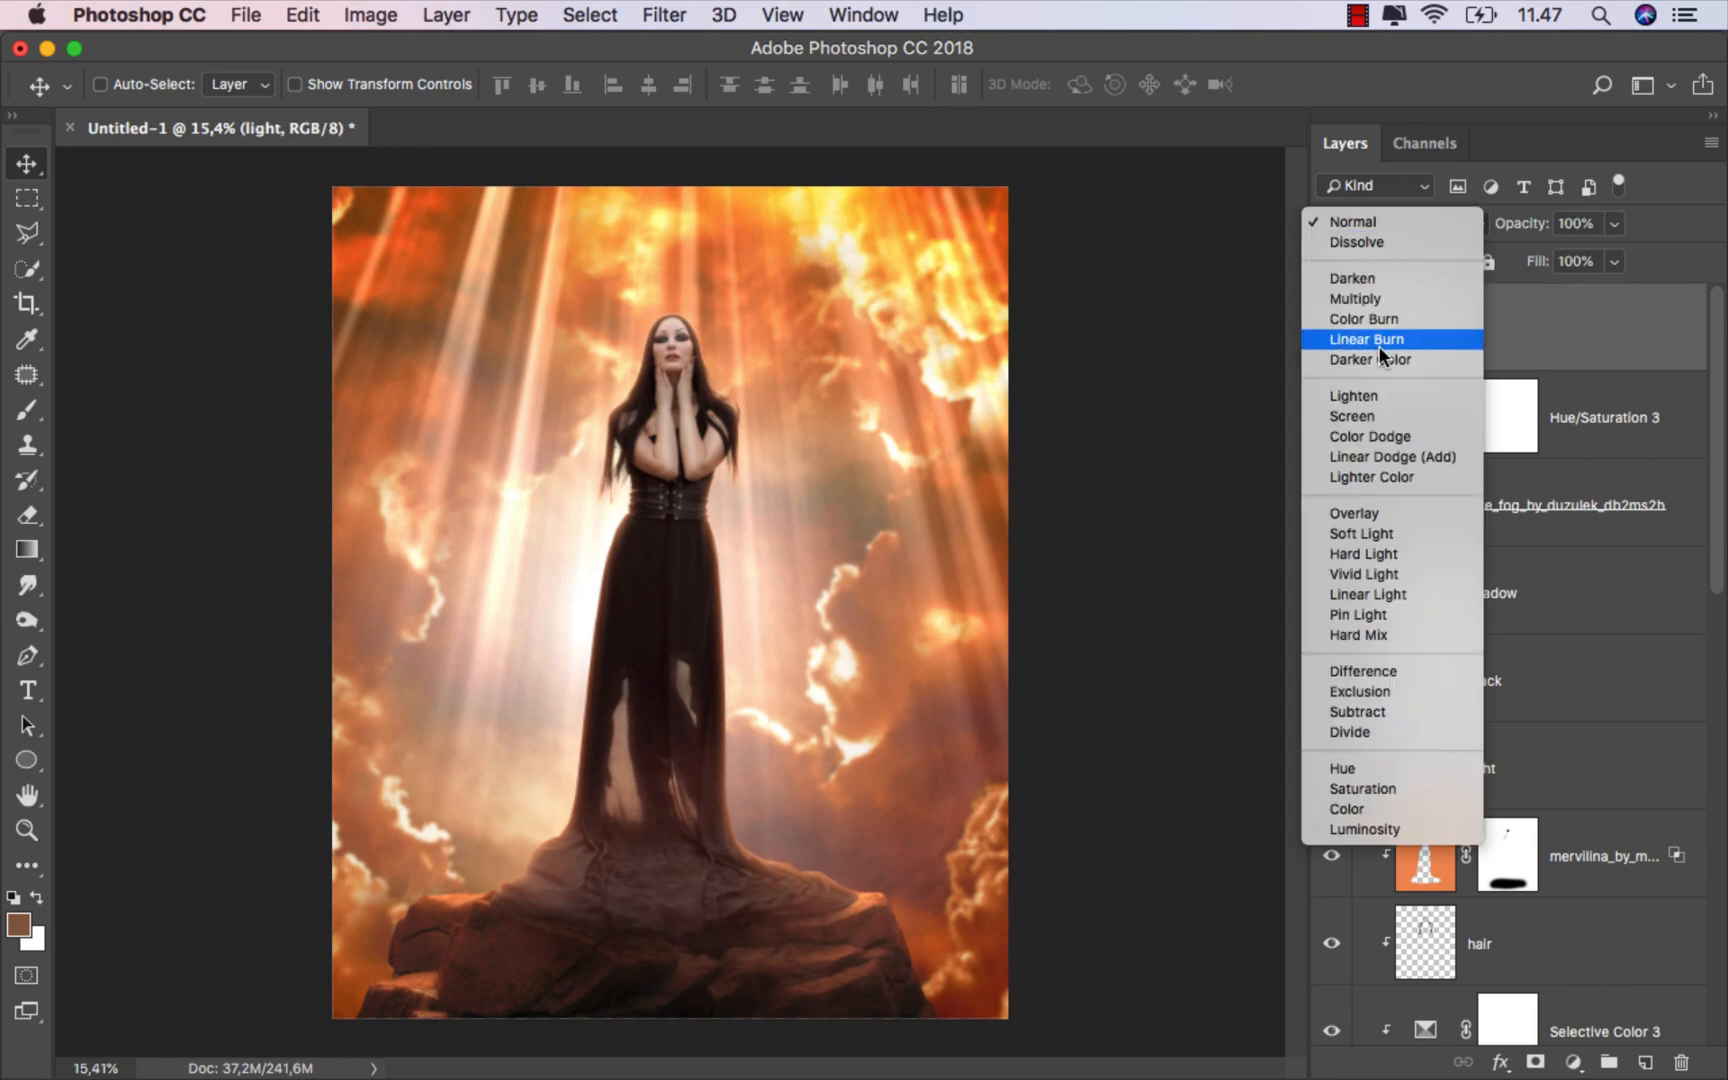
{"action": "left_click", "coordinate": [1376, 504]}
Step: Paint orange and pale peach light sampled from the sky around the woman's waist, using a 404 px brush at 100% opacity, and compare the effect
{"action": "key", "text": "b"}
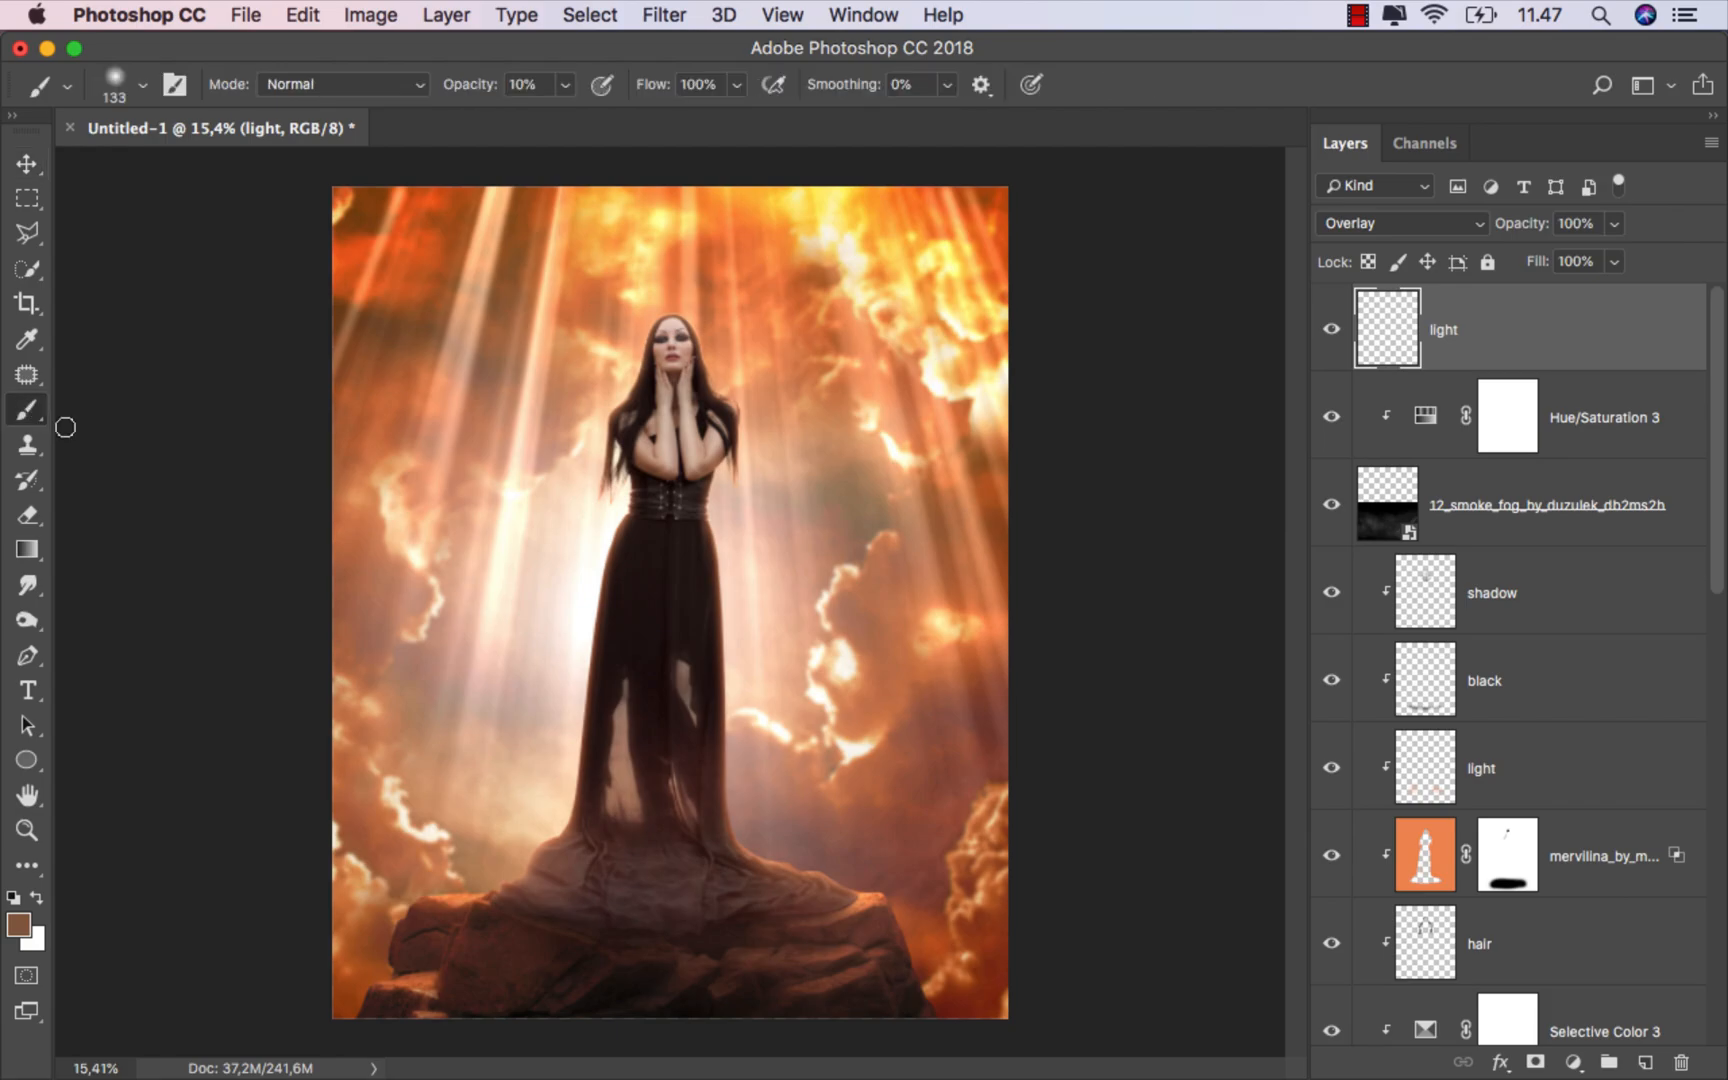
{"action": "scroll", "coordinate": [567, 441], "scroll_direction": "up", "scroll_amount": 3}
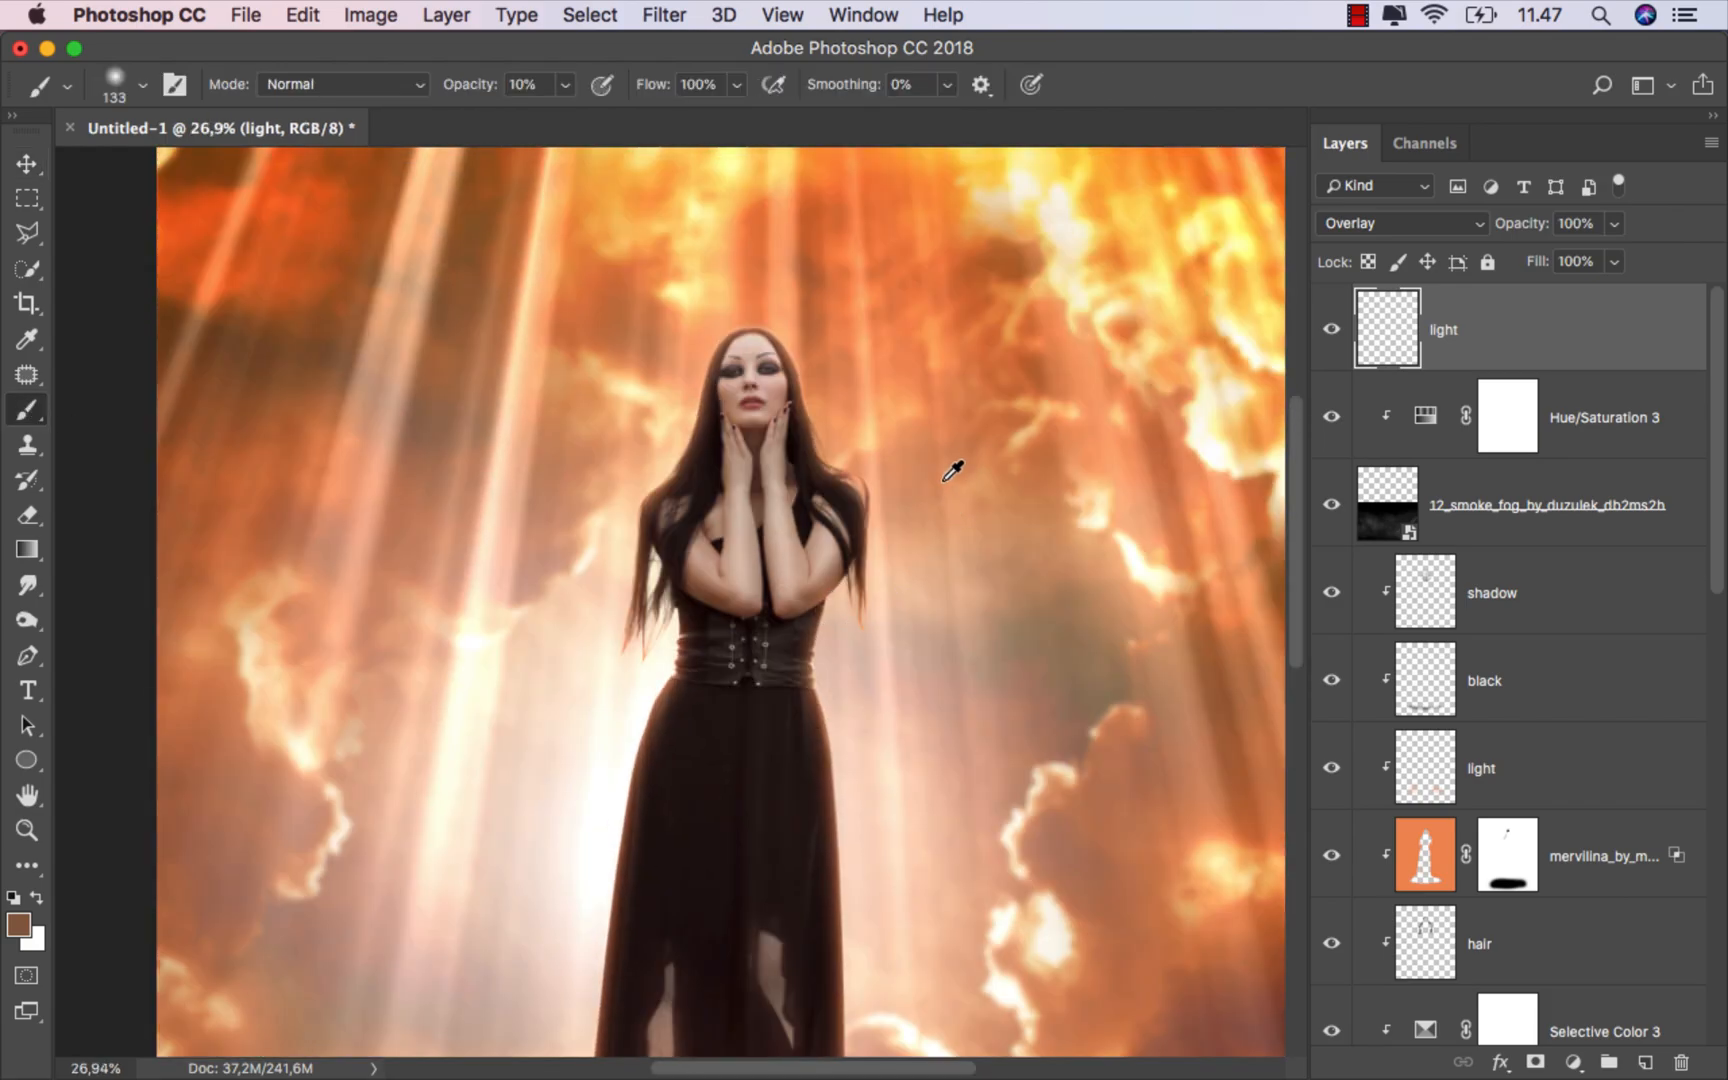
{"action": "left_click", "coordinate": [966, 462], "text": "alt"}
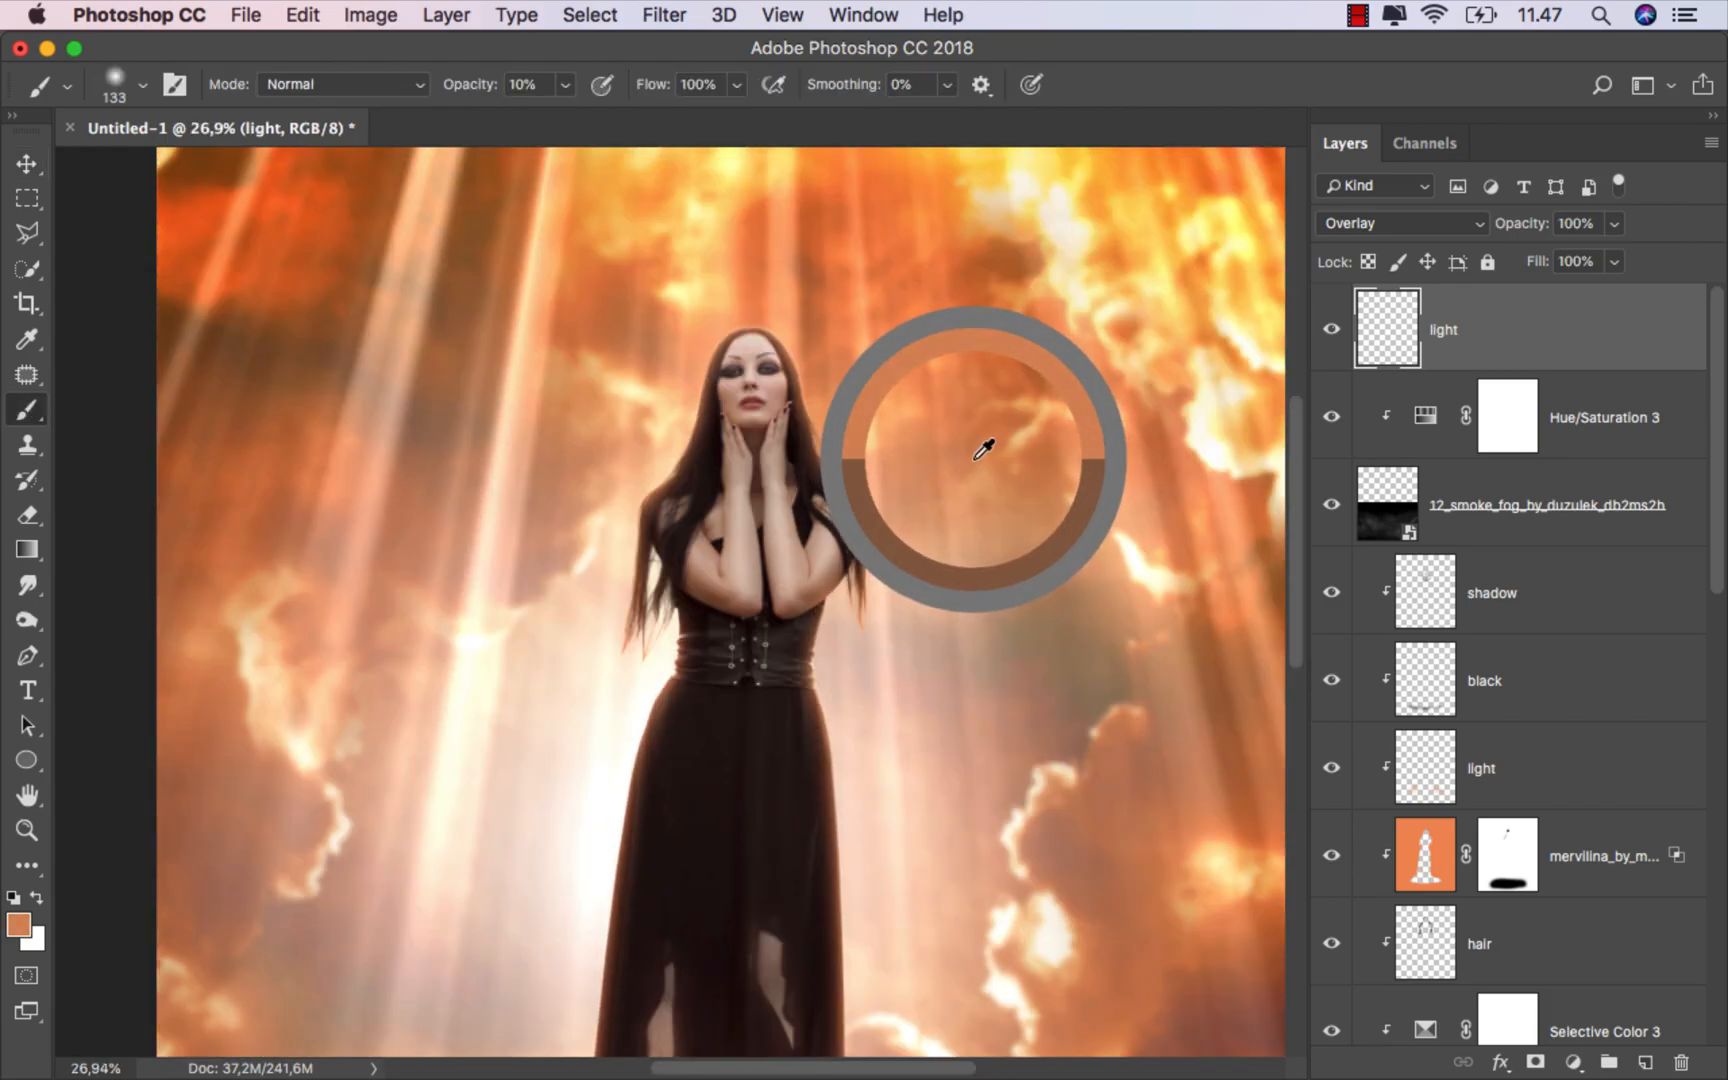
{"action": "left_click", "coordinate": [564, 86]}
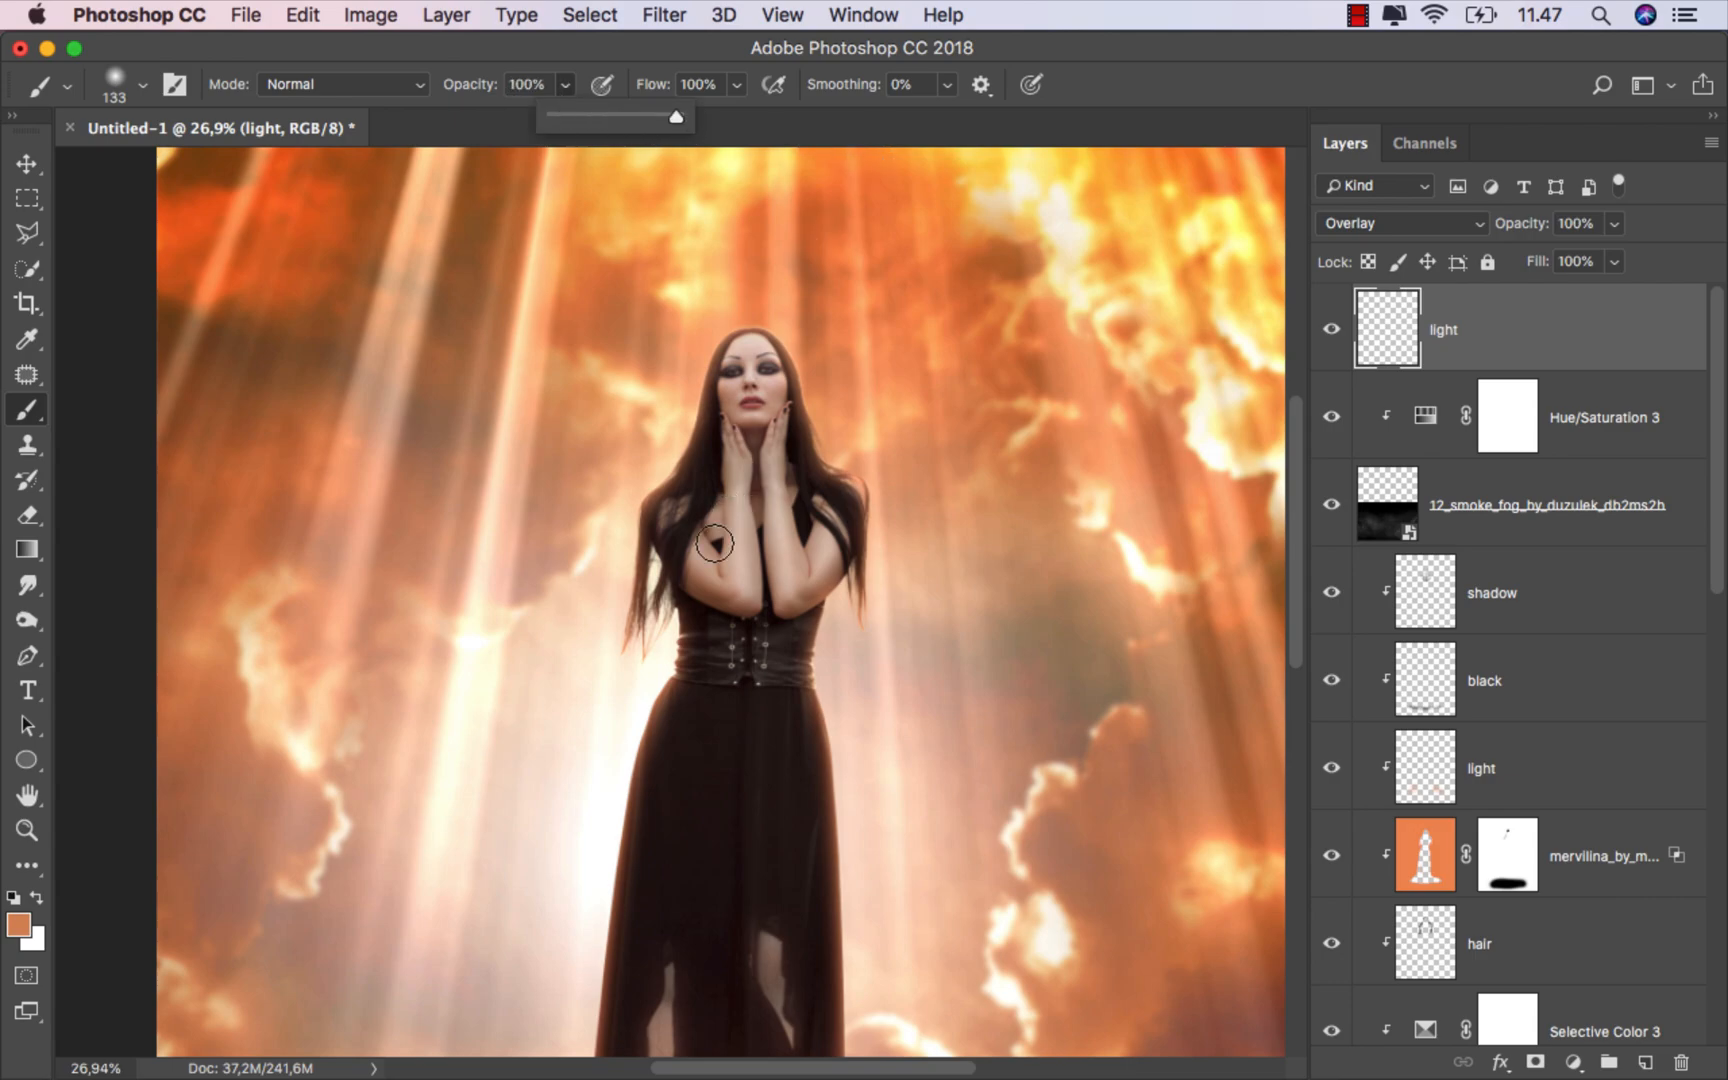
{"action": "left_click_drag", "start_coordinate": [663, 579], "coordinate": [700, 579], "text": "ctrl+alt"}
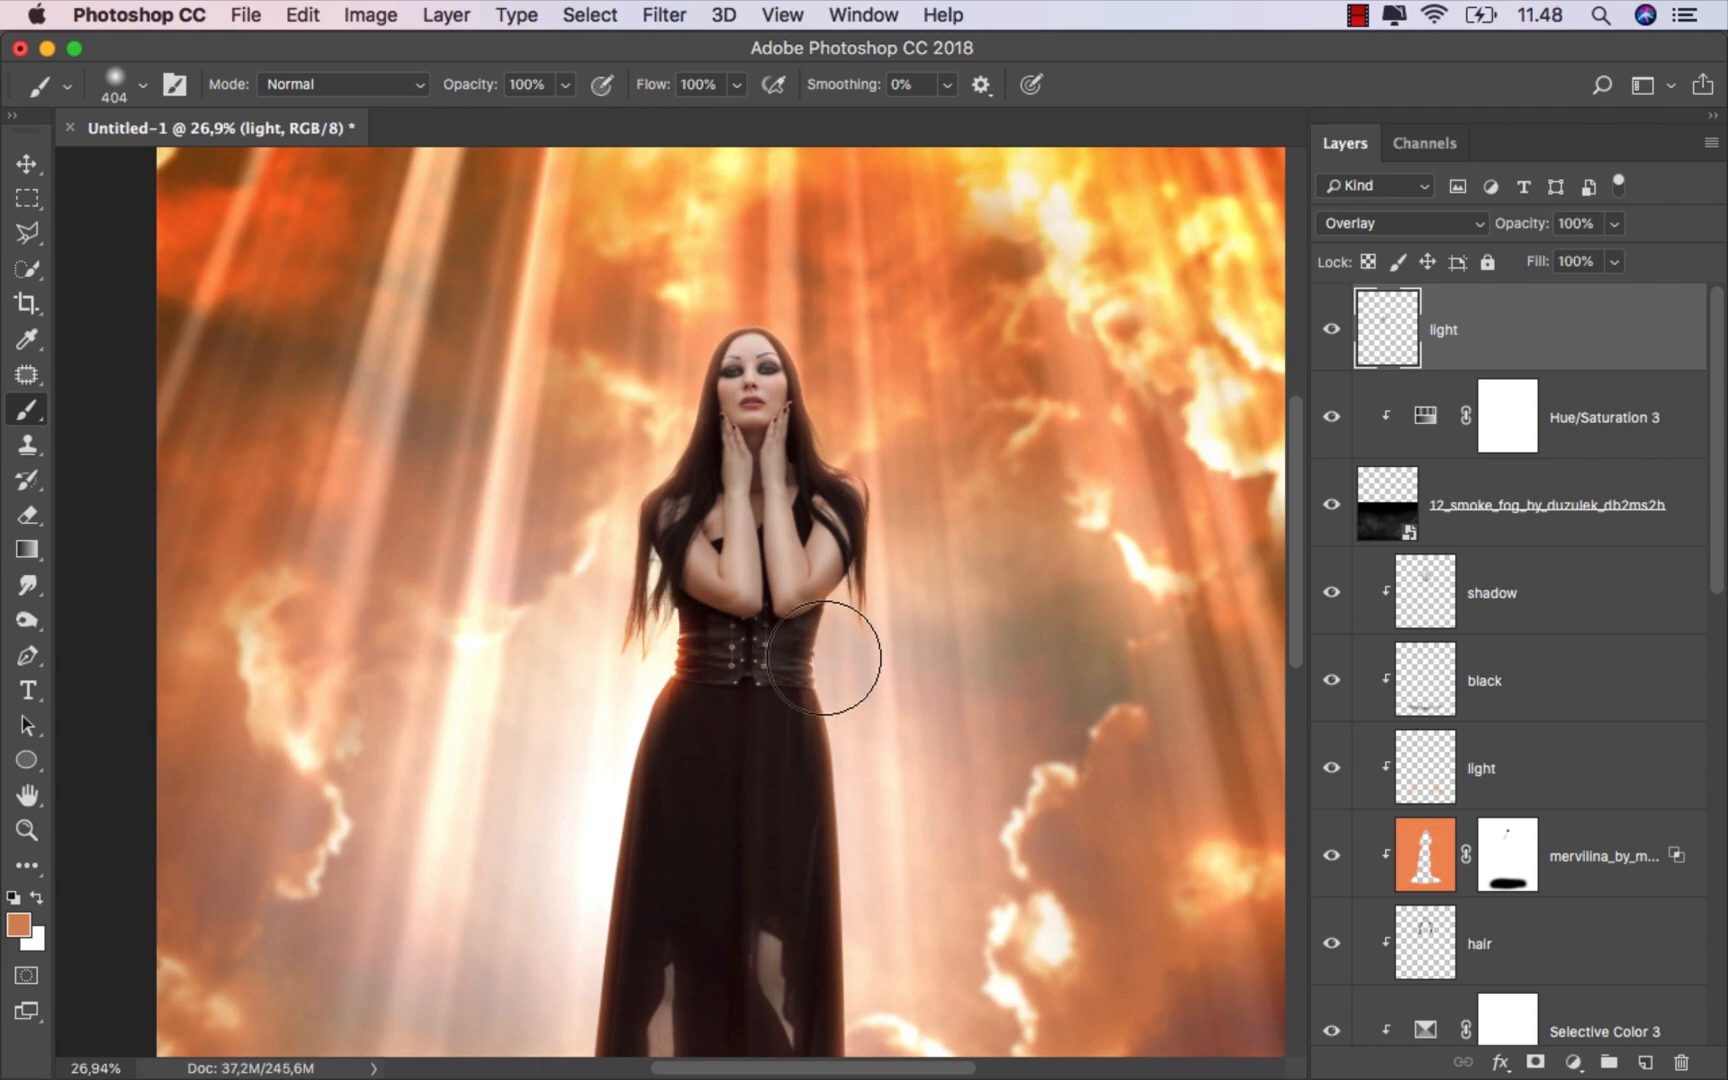
{"action": "left_click", "coordinate": [851, 673]}
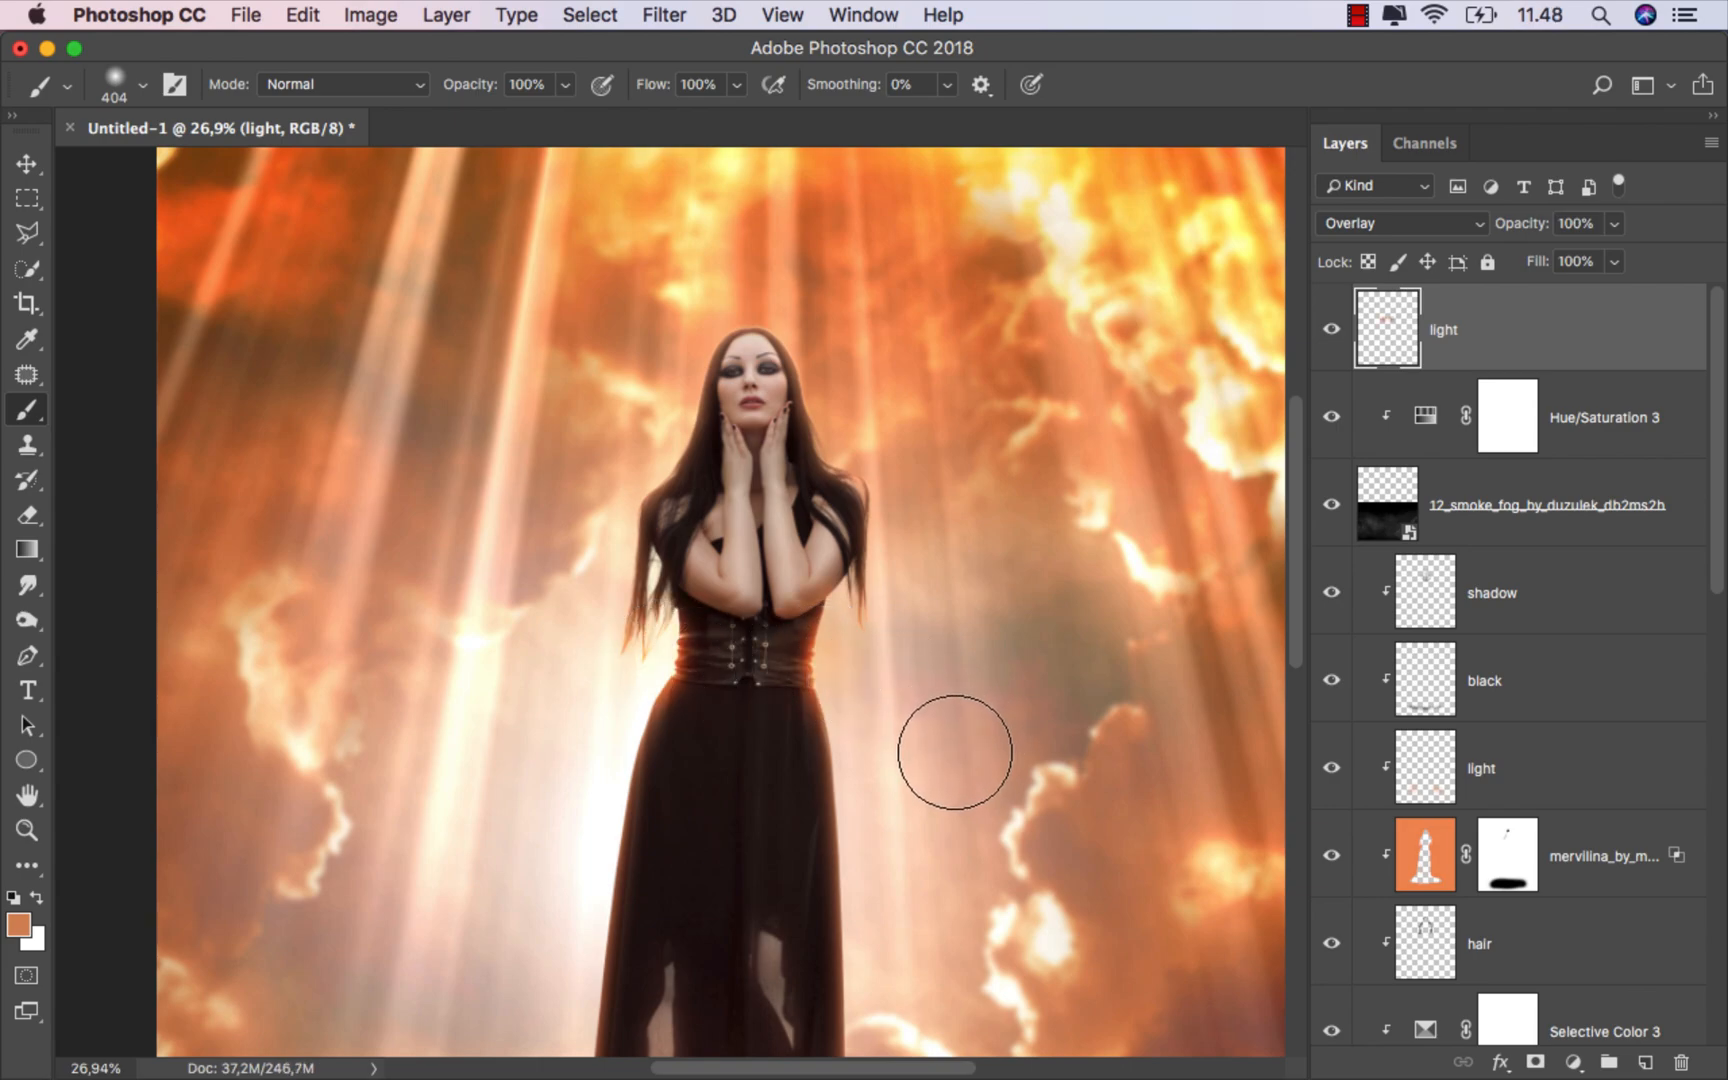
{"action": "scroll", "coordinate": [945, 755], "scroll_direction": "down", "scroll_amount": 2}
{"action": "scroll", "coordinate": [941, 761], "scroll_direction": "up", "scroll_amount": 1}
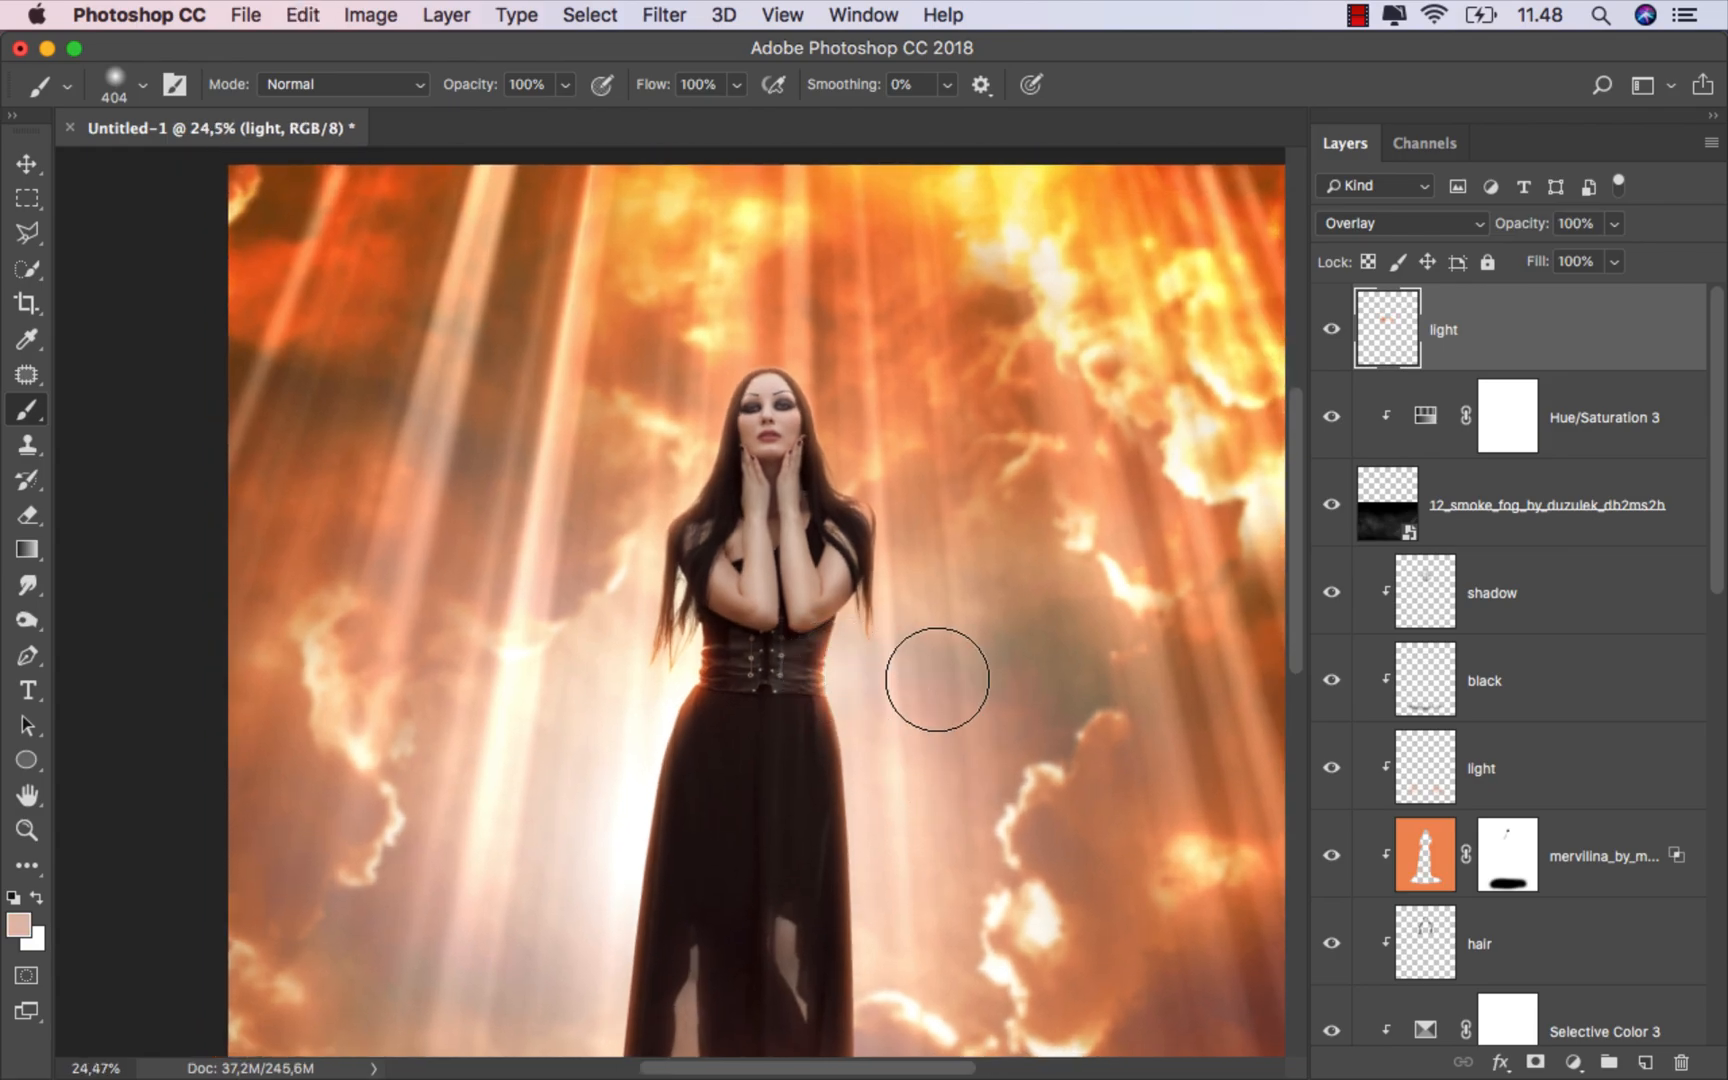
{"action": "scroll", "coordinate": [749, 670], "scroll_direction": "down", "scroll_amount": 3}
{"action": "scroll", "coordinate": [749, 670], "scroll_direction": "up", "scroll_amount": 1}
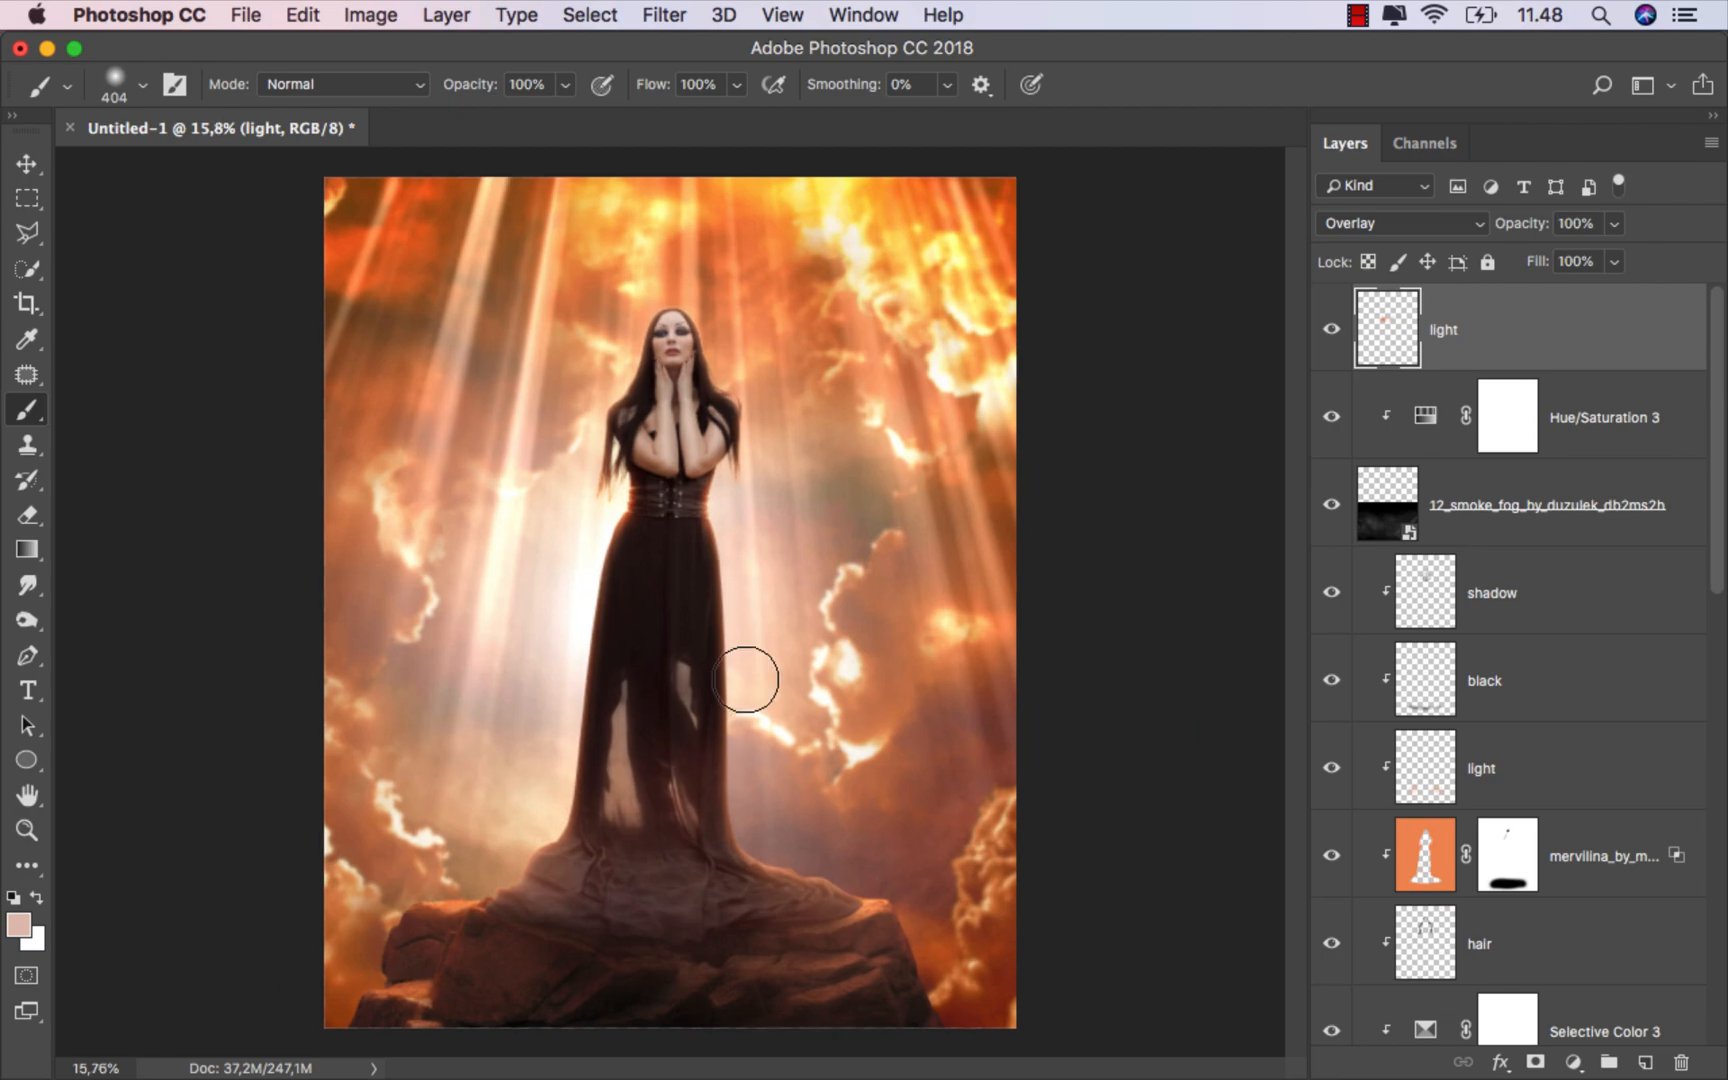
{"action": "left_click", "coordinate": [1334, 332]}
Step: Add a new layer named "brush" above the new light layer
{"action": "key", "text": "v"}
{"action": "left_click", "coordinate": [1645, 1062]}
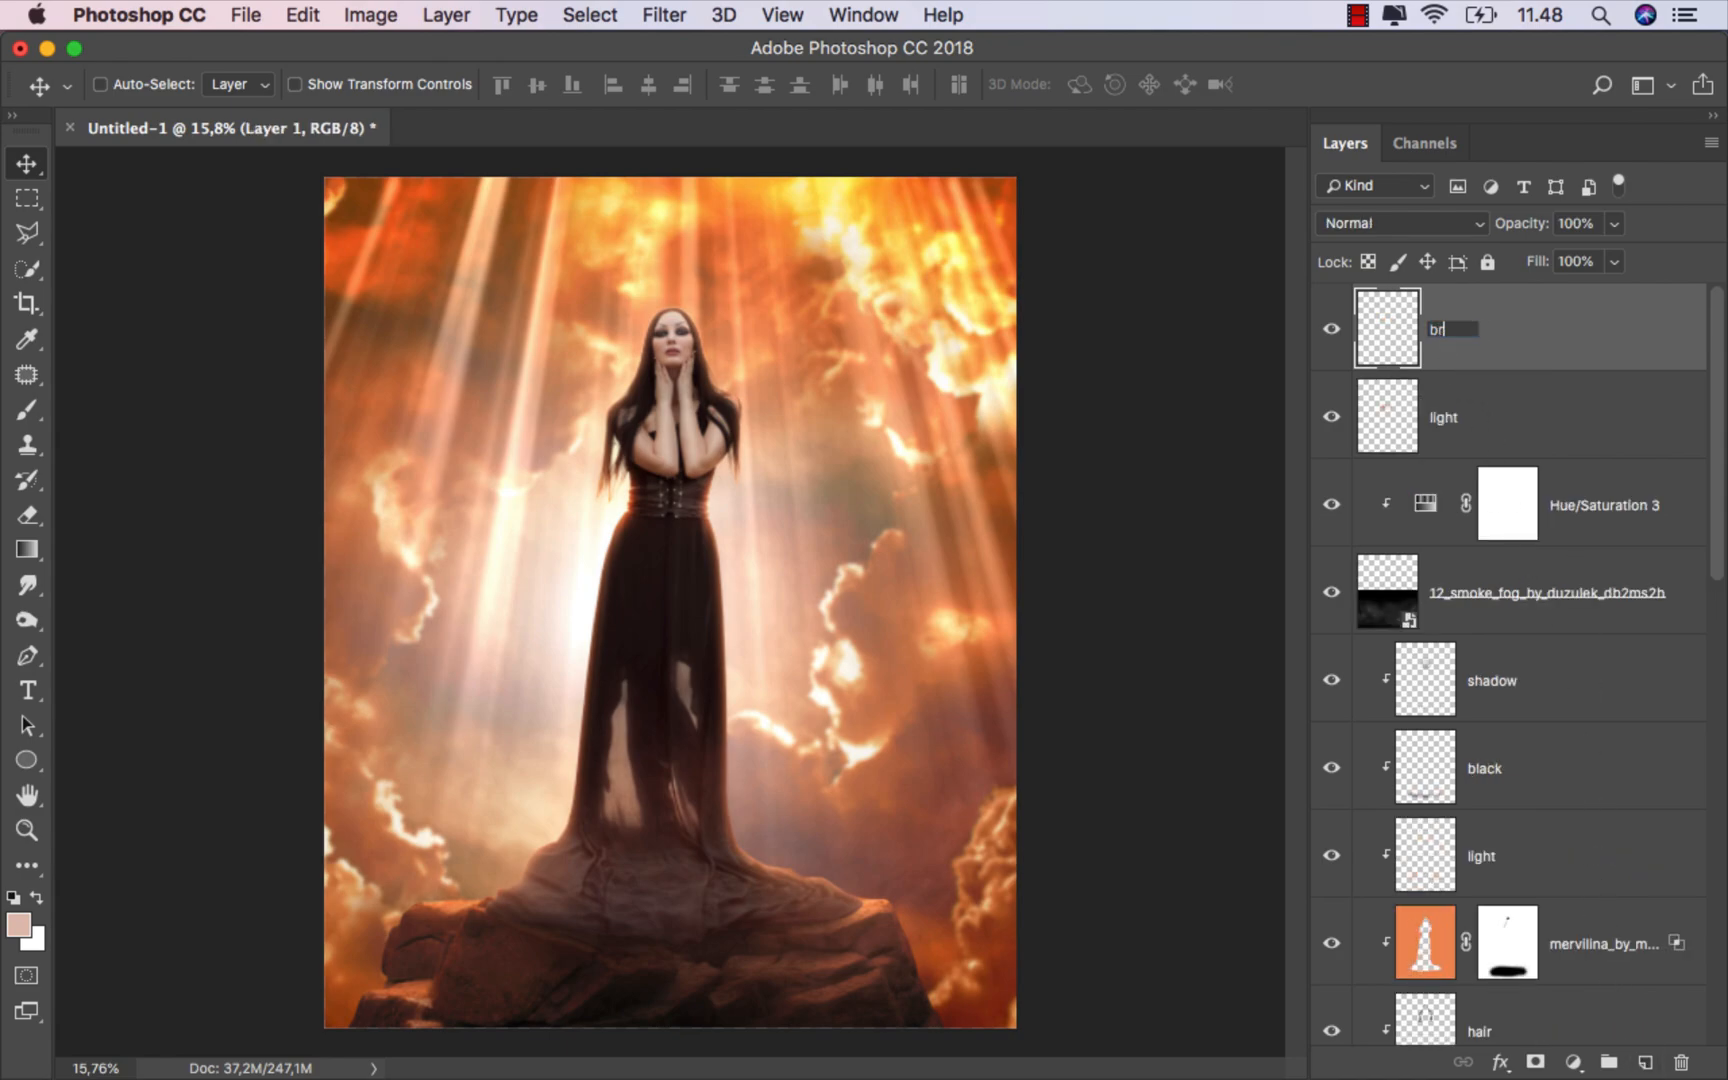
{"action": "key", "text": "Return"}
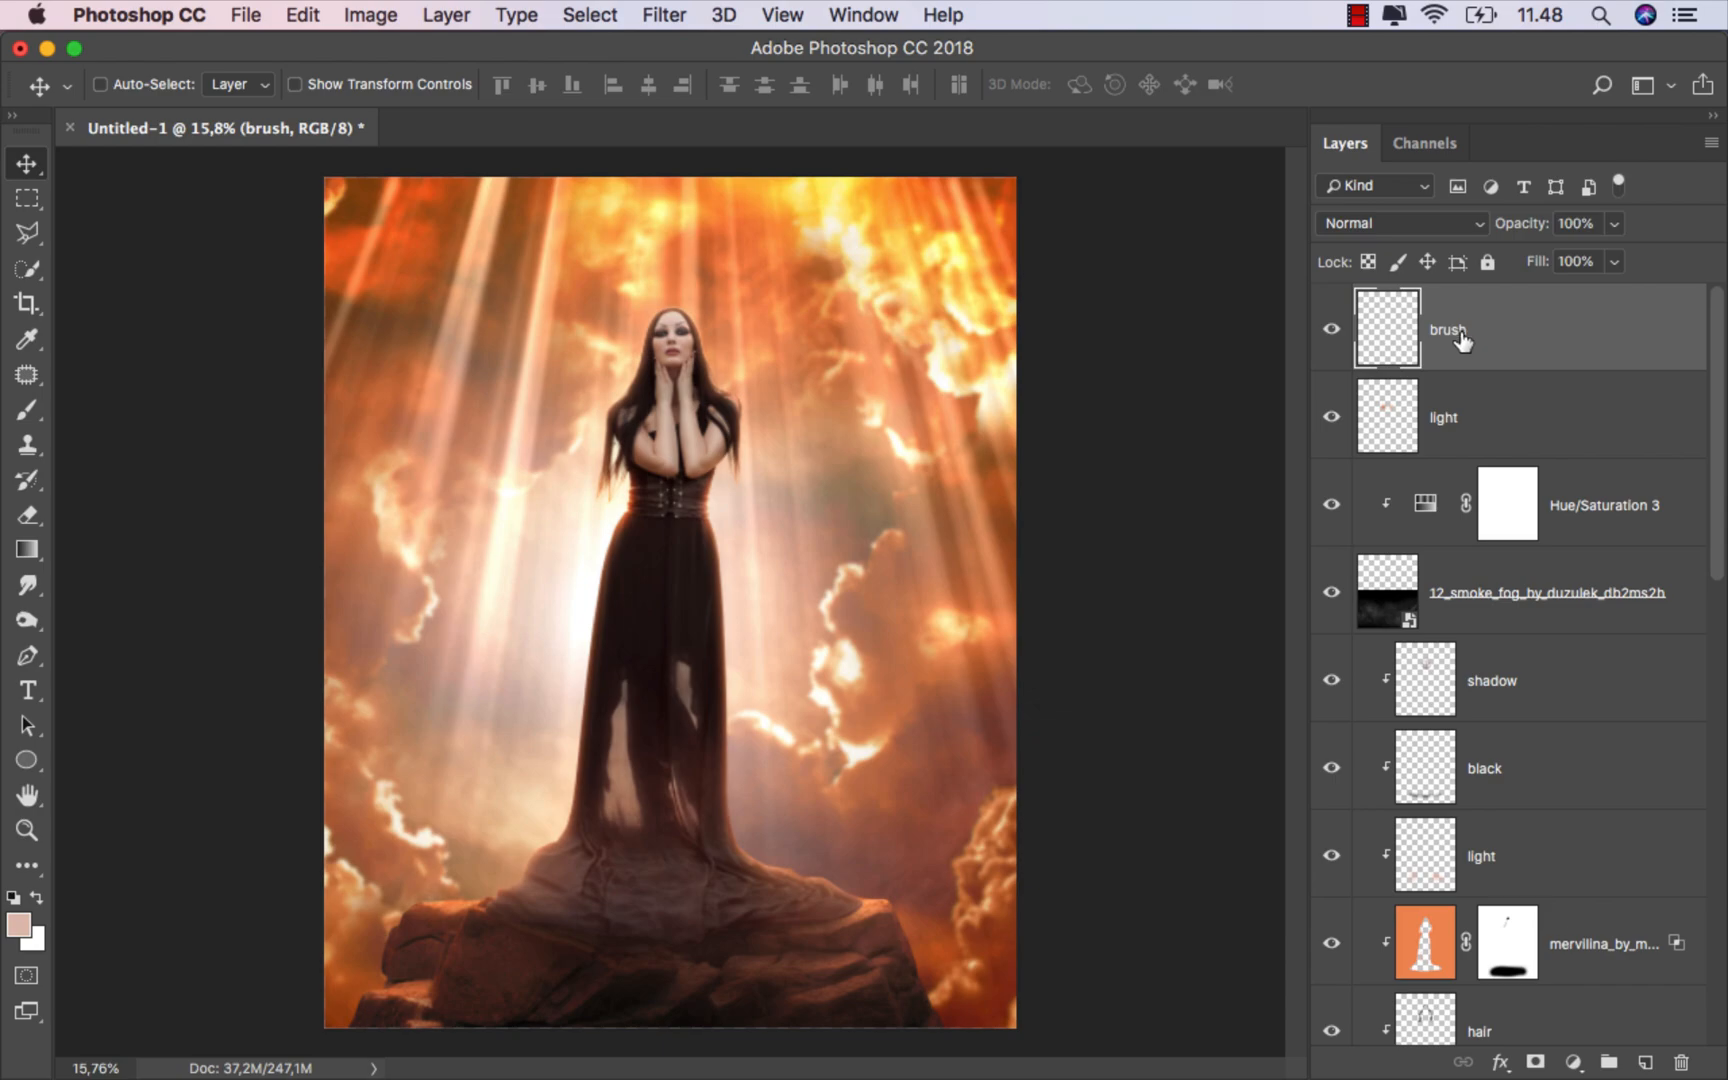
Step: Choose the 46 px "speck - light" brush from the Particles group for painting
{"action": "left_click", "coordinate": [52, 418]}
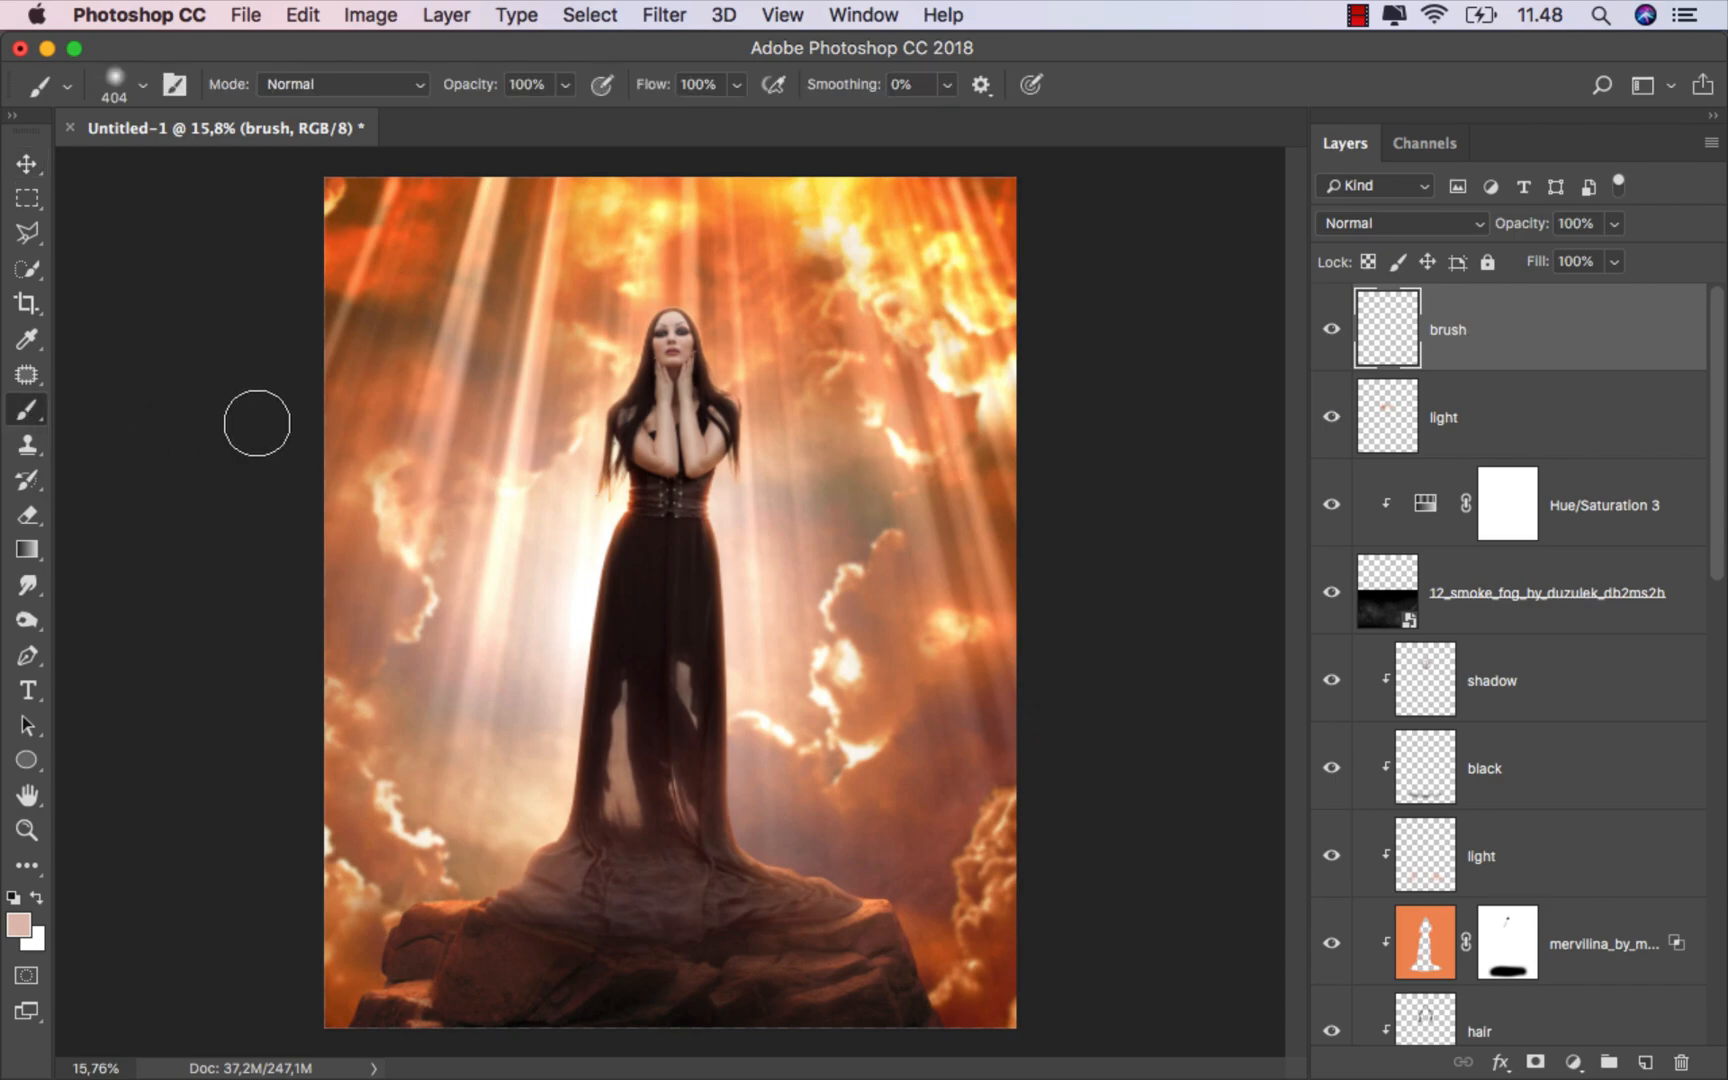
{"action": "right_click", "coordinate": [544, 437]}
{"action": "left_click", "coordinate": [680, 822]}
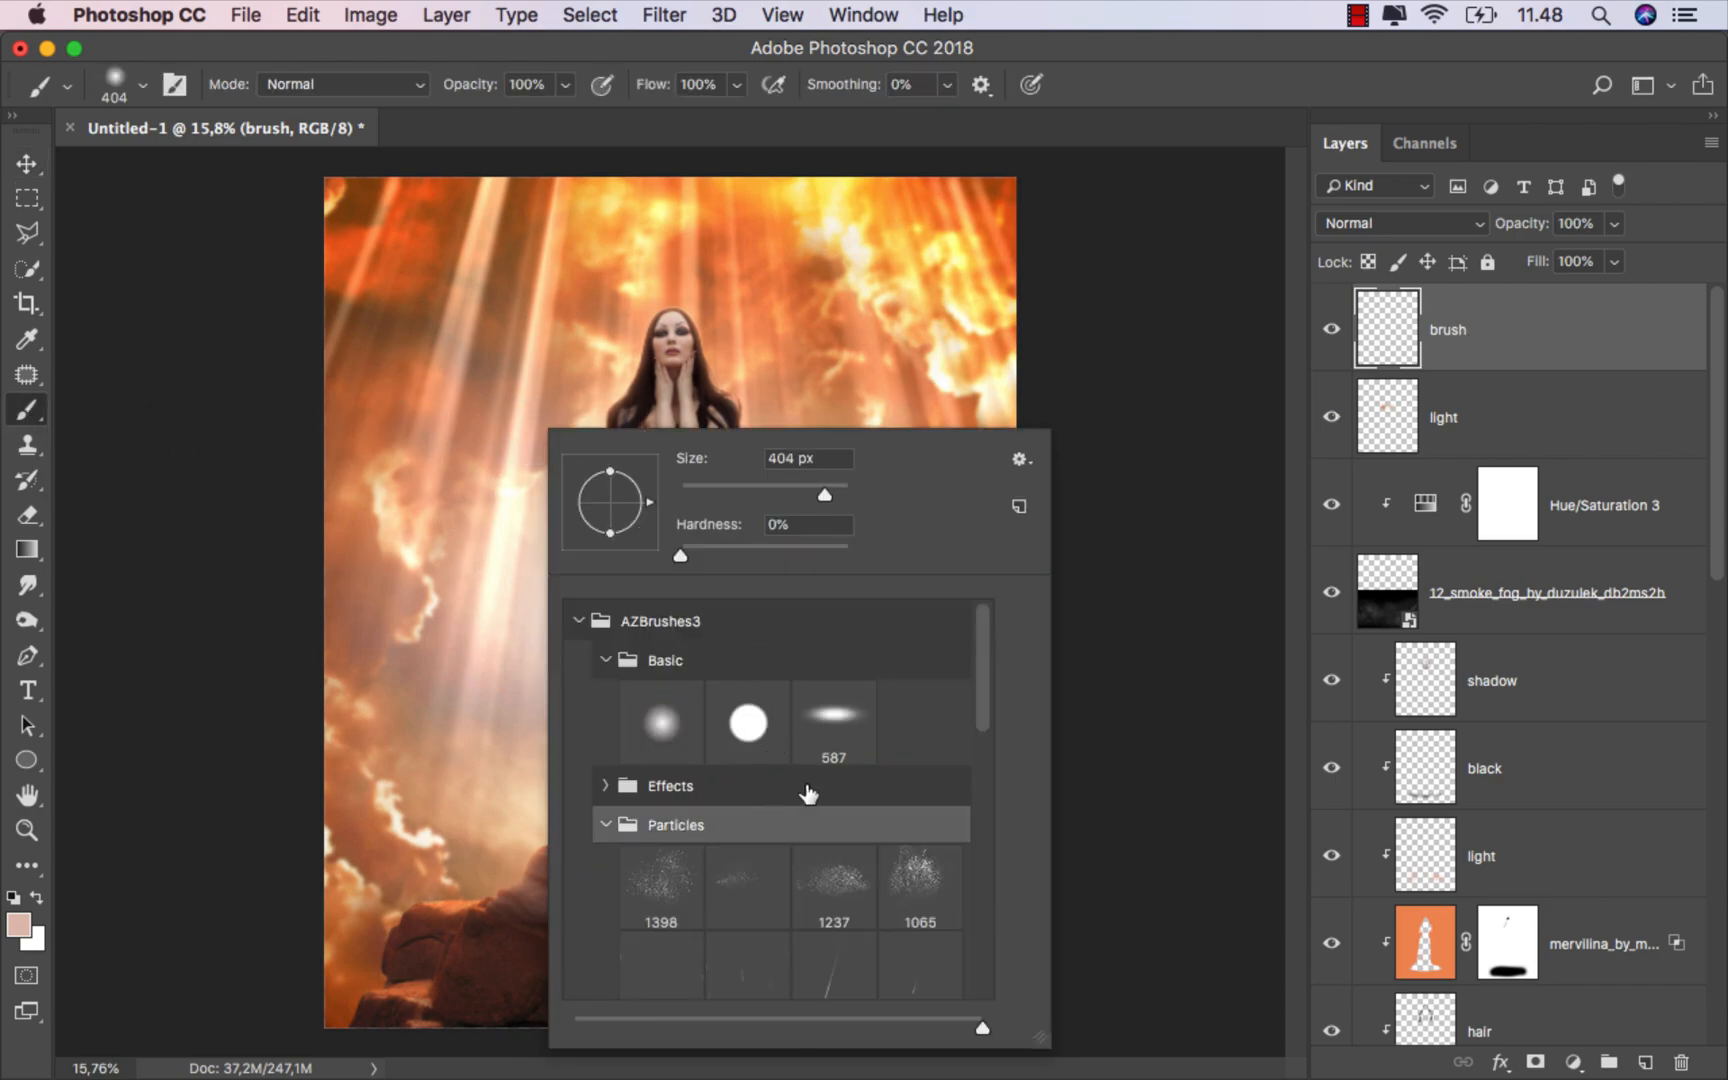
{"action": "scroll", "coordinate": [983, 716], "scroll_direction": "down", "scroll_amount": 2}
{"action": "left_click_drag", "start_coordinate": [983, 716], "coordinate": [983, 788]}
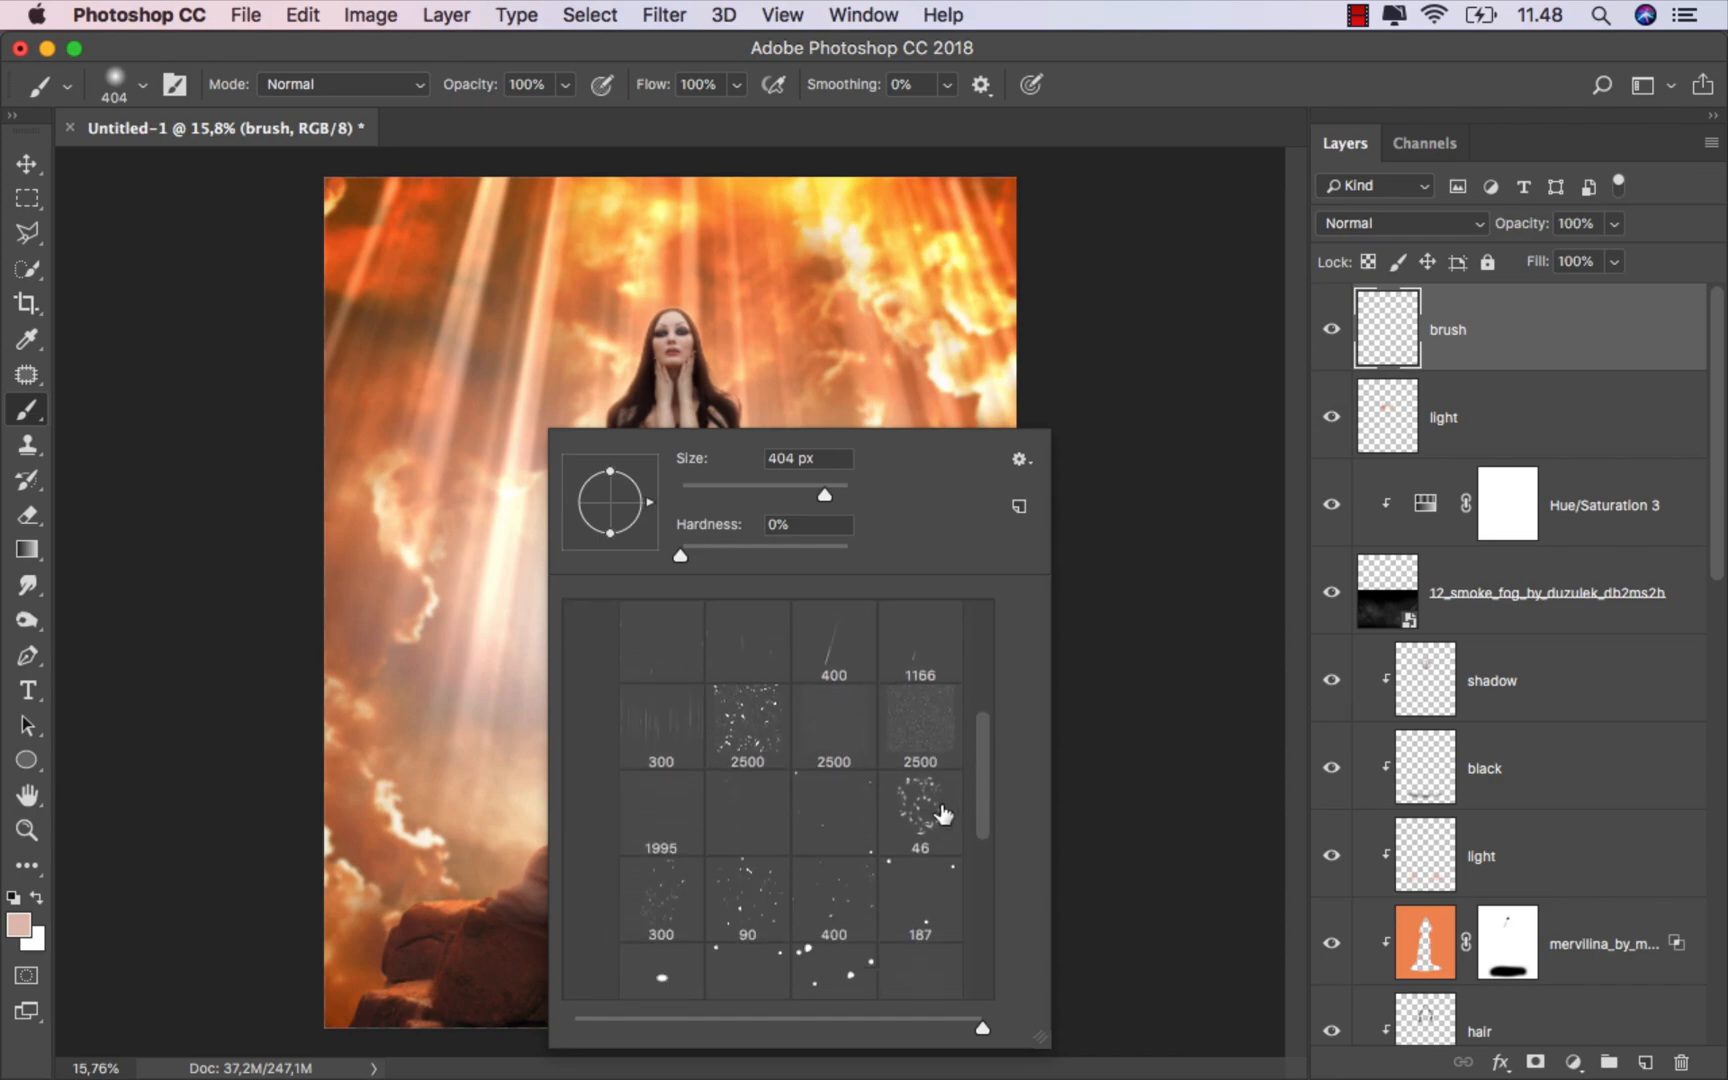
{"action": "left_click", "coordinate": [920, 815]}
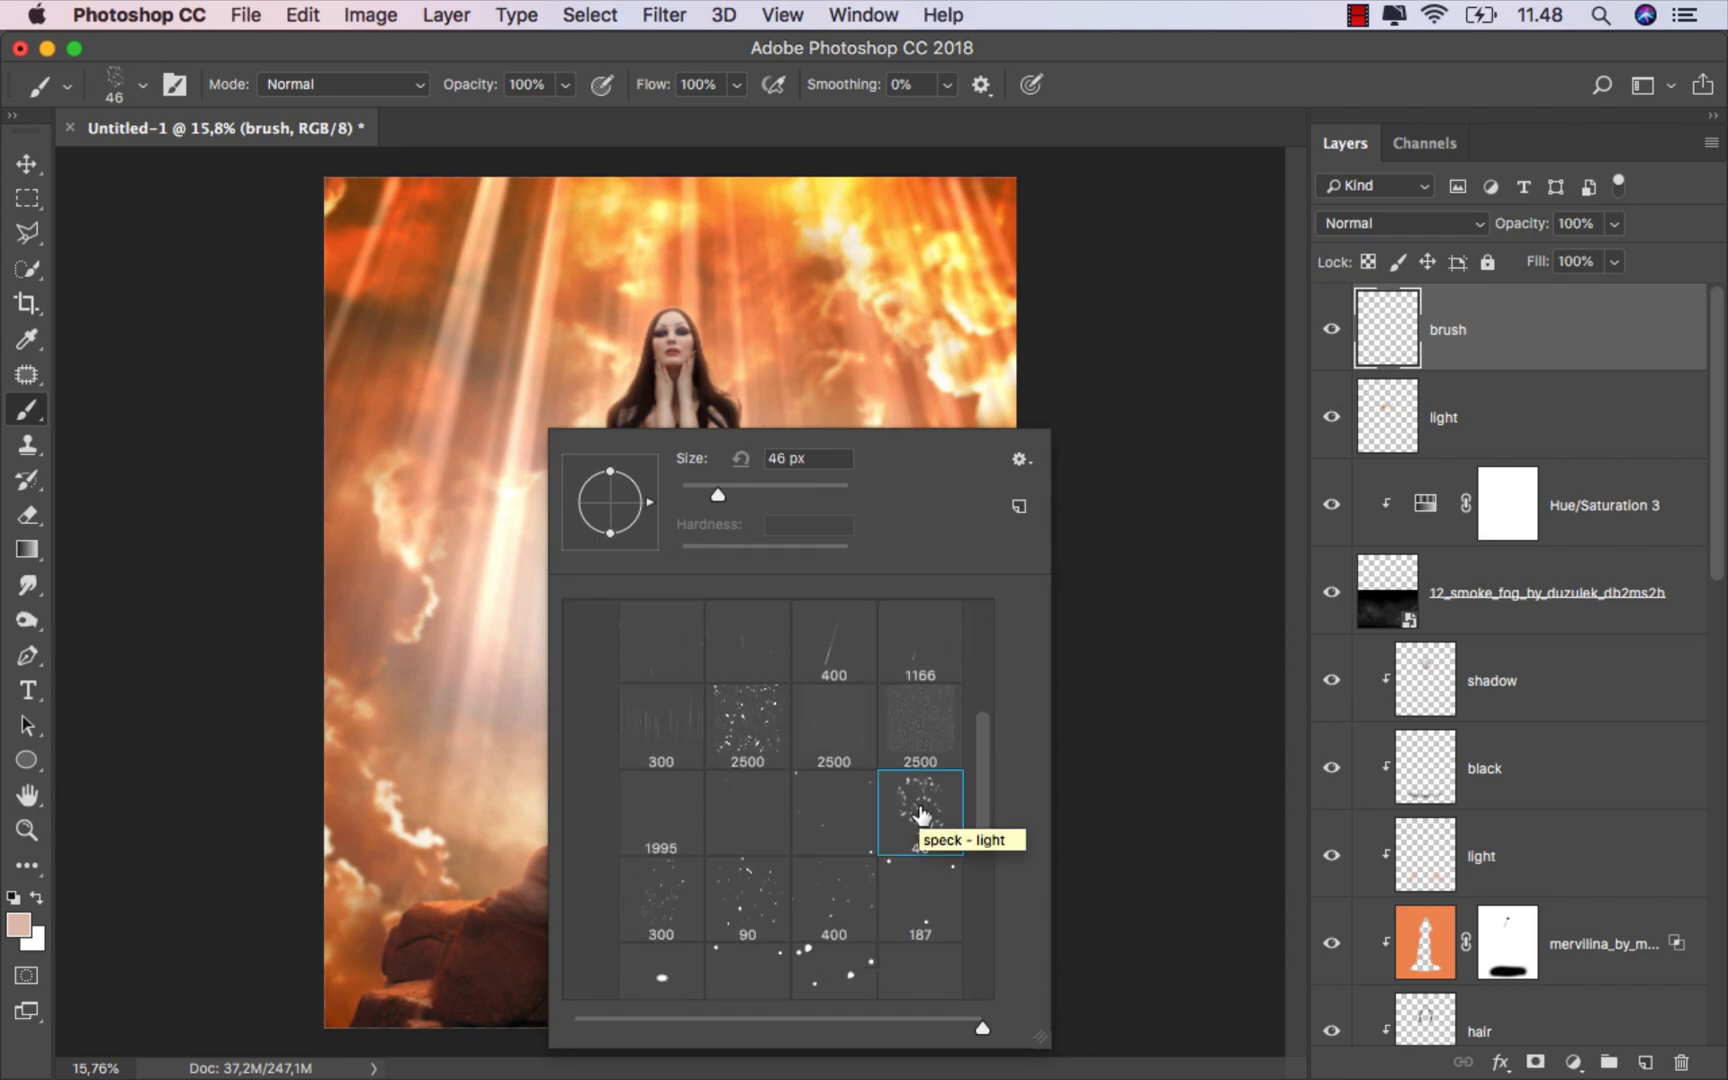
{"action": "left_click", "coordinate": [1104, 88]}
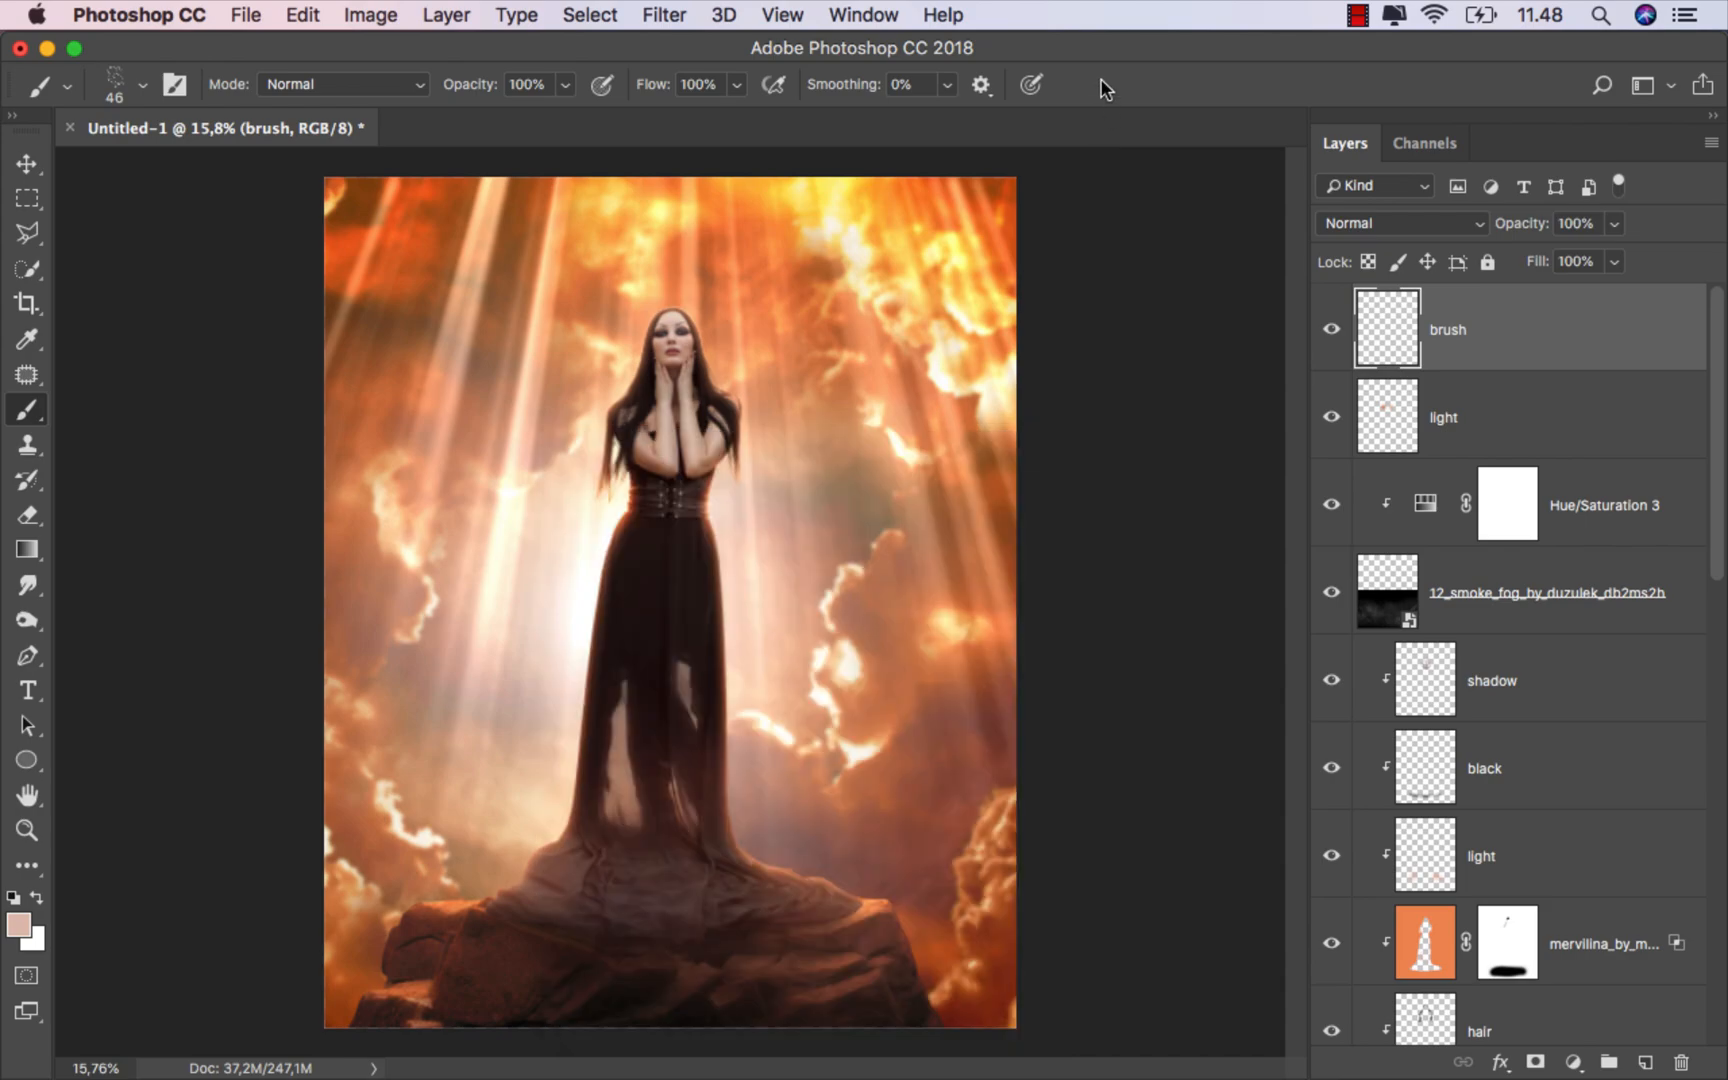
Step: Enlarge the speck brush to 2200 px and stamp floating particles over the woman's dress, the rocks and the surrounding sky
{"action": "left_click_drag", "start_coordinate": [640, 640], "coordinate": [845, 612]}
{"action": "key", "text": "]"}
{"action": "key", "text": "]"}
{"action": "key", "text": "]"}
{"action": "key", "text": "]"}
{"action": "left_click", "coordinate": [668, 622]}
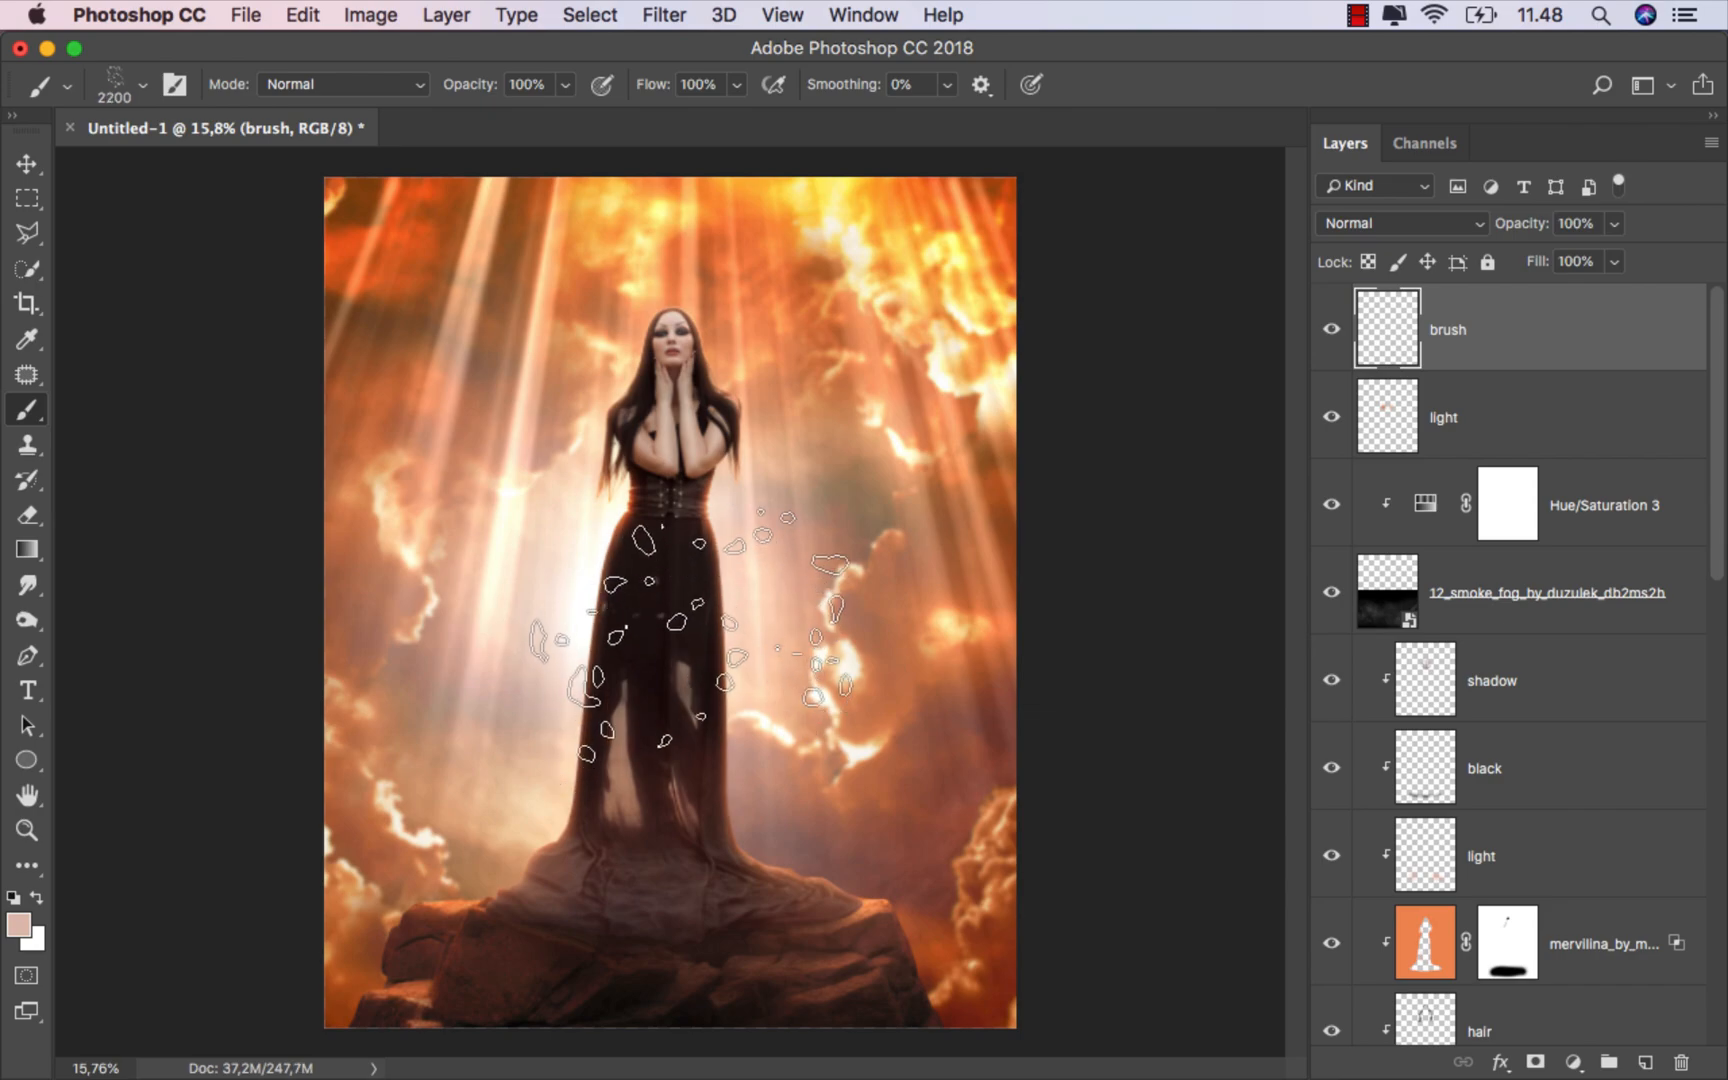
{"action": "left_click", "coordinate": [685, 858]}
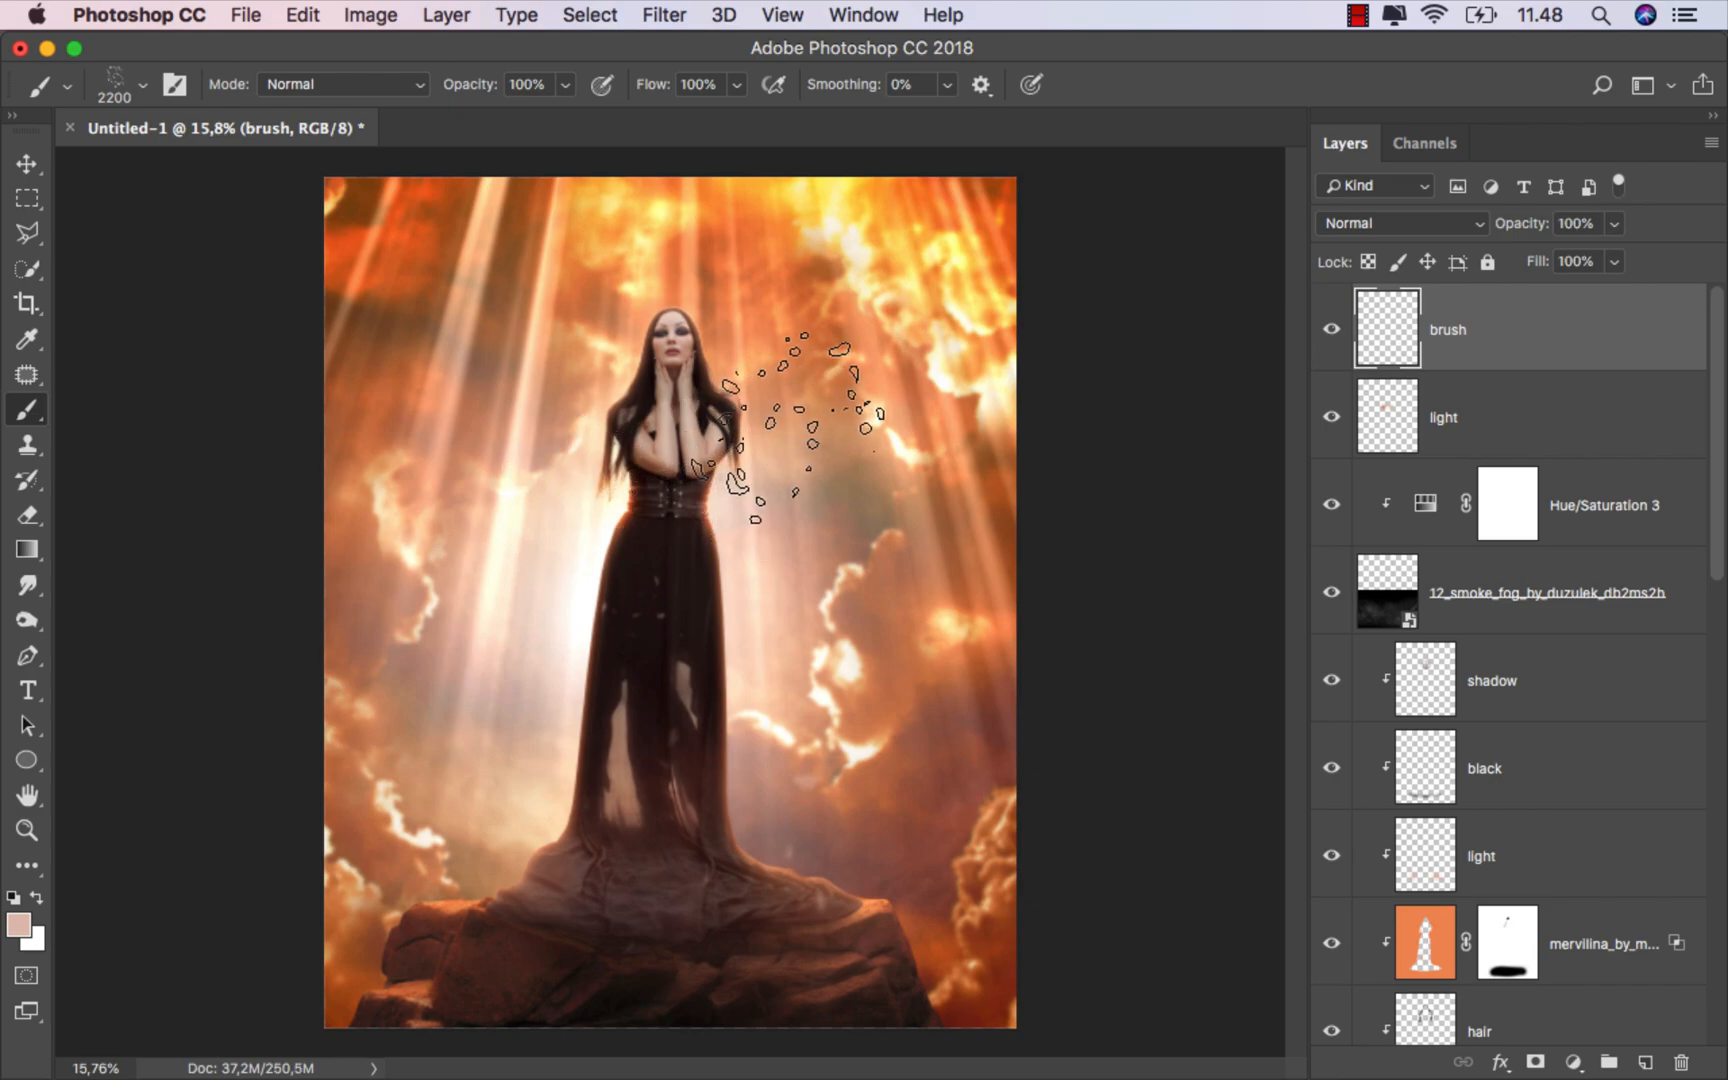
{"action": "left_click", "coordinate": [635, 760]}
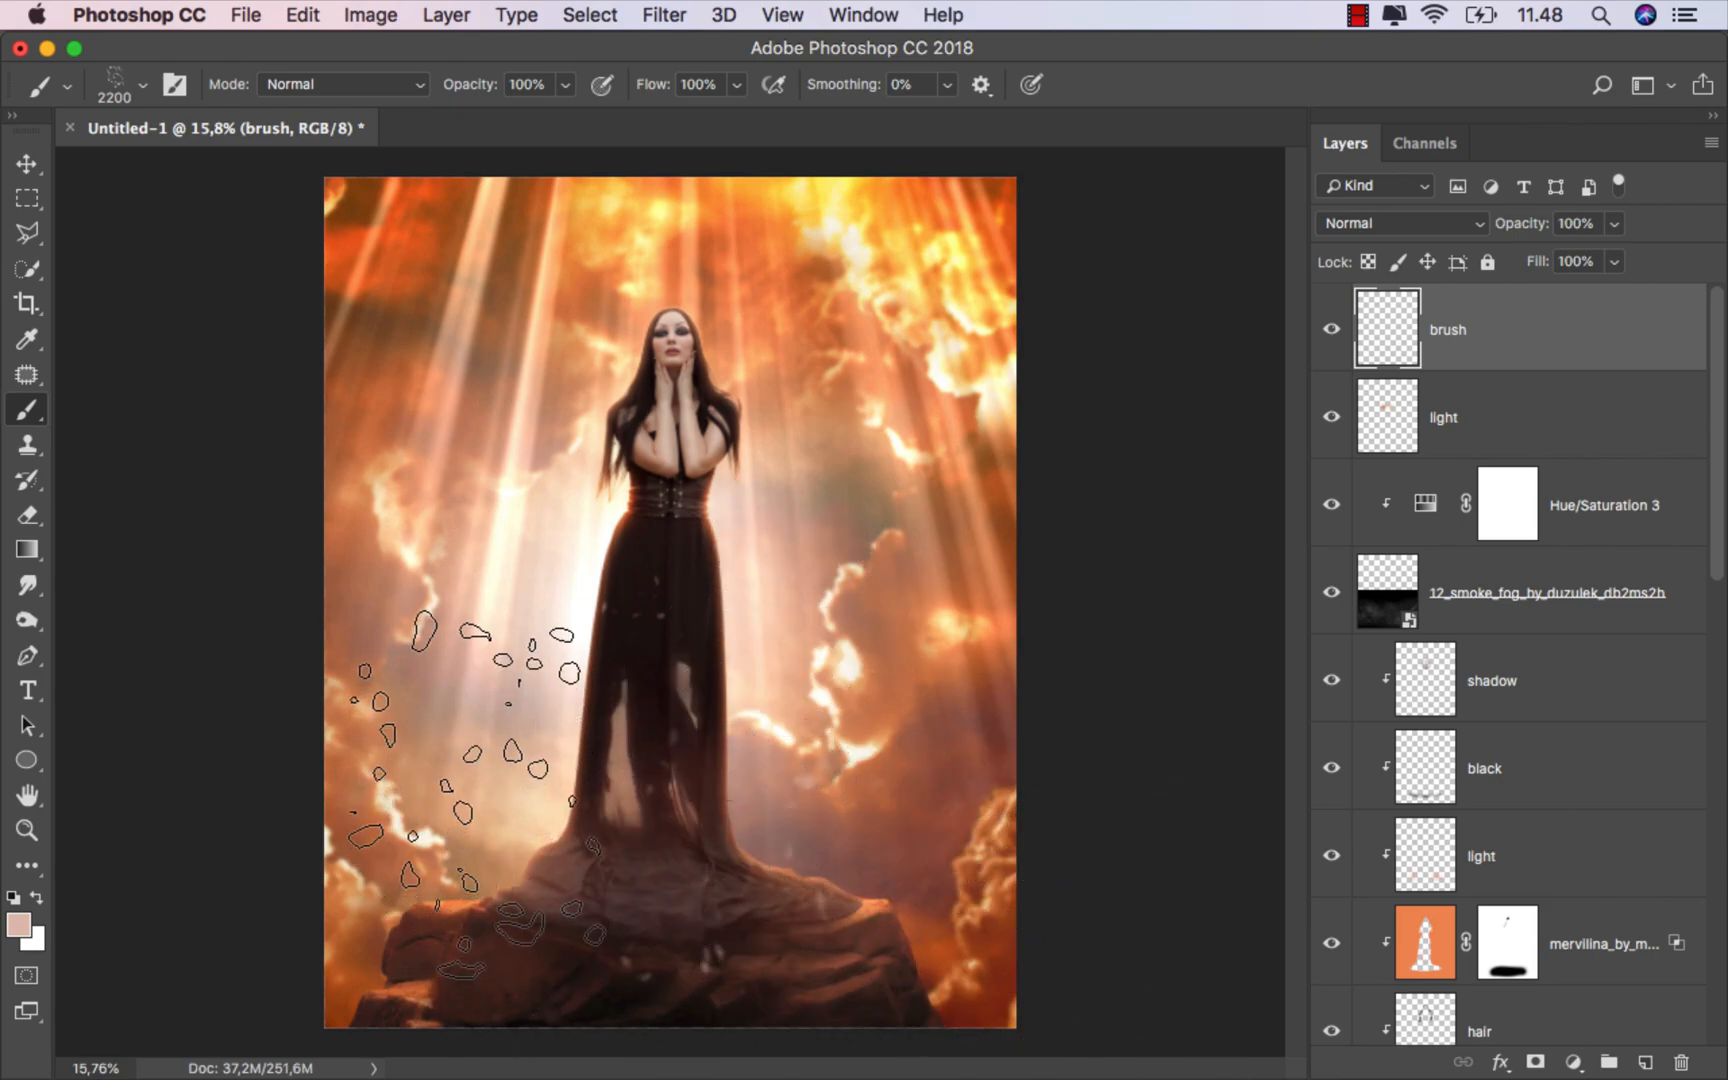
{"action": "left_click", "coordinate": [875, 710]}
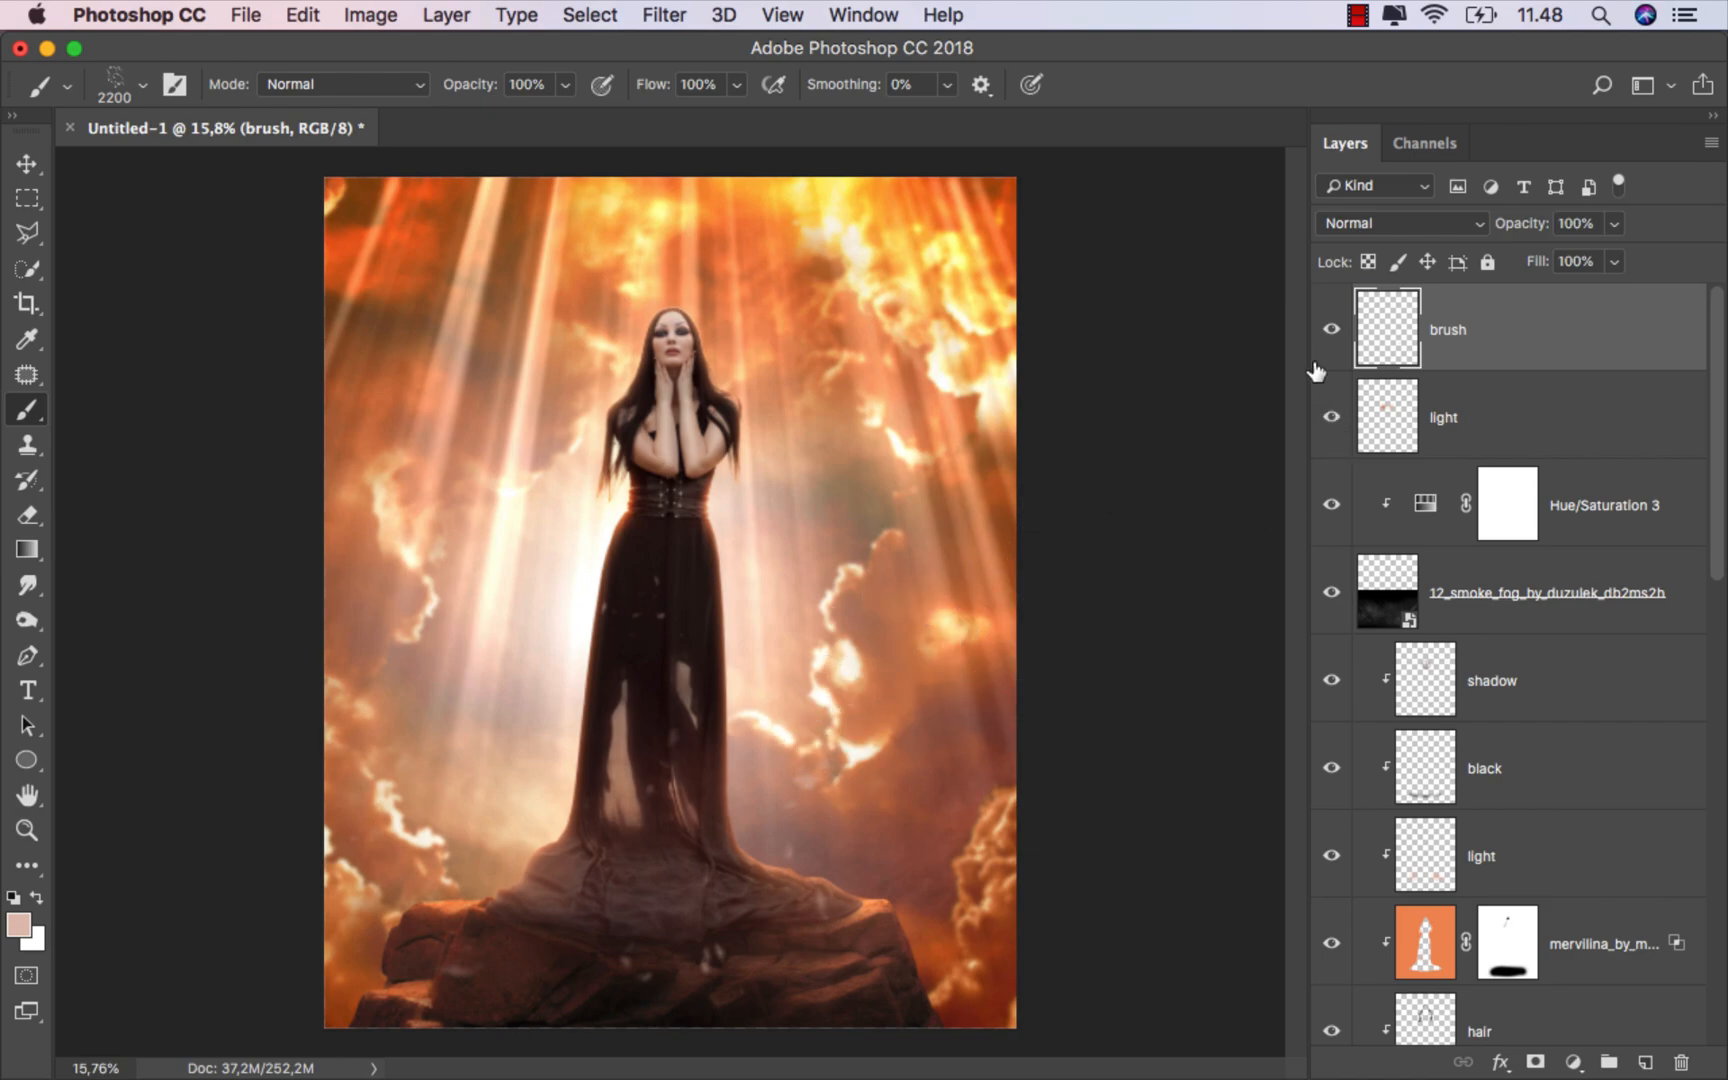
Step: Set the particle layer's blend mode to Overlay and compare the image with and without the particles
{"action": "left_click", "coordinate": [1327, 331]}
{"action": "left_click", "coordinate": [1326, 331]}
{"action": "left_click", "coordinate": [1385, 224]}
{"action": "left_click", "coordinate": [1381, 510]}
{"action": "left_click", "coordinate": [1330, 318]}
{"action": "left_click", "coordinate": [1325, 330]}
Step: Add a new layer named "eyes" on top and set its blend mode to Overlay
{"action": "key", "text": "v"}
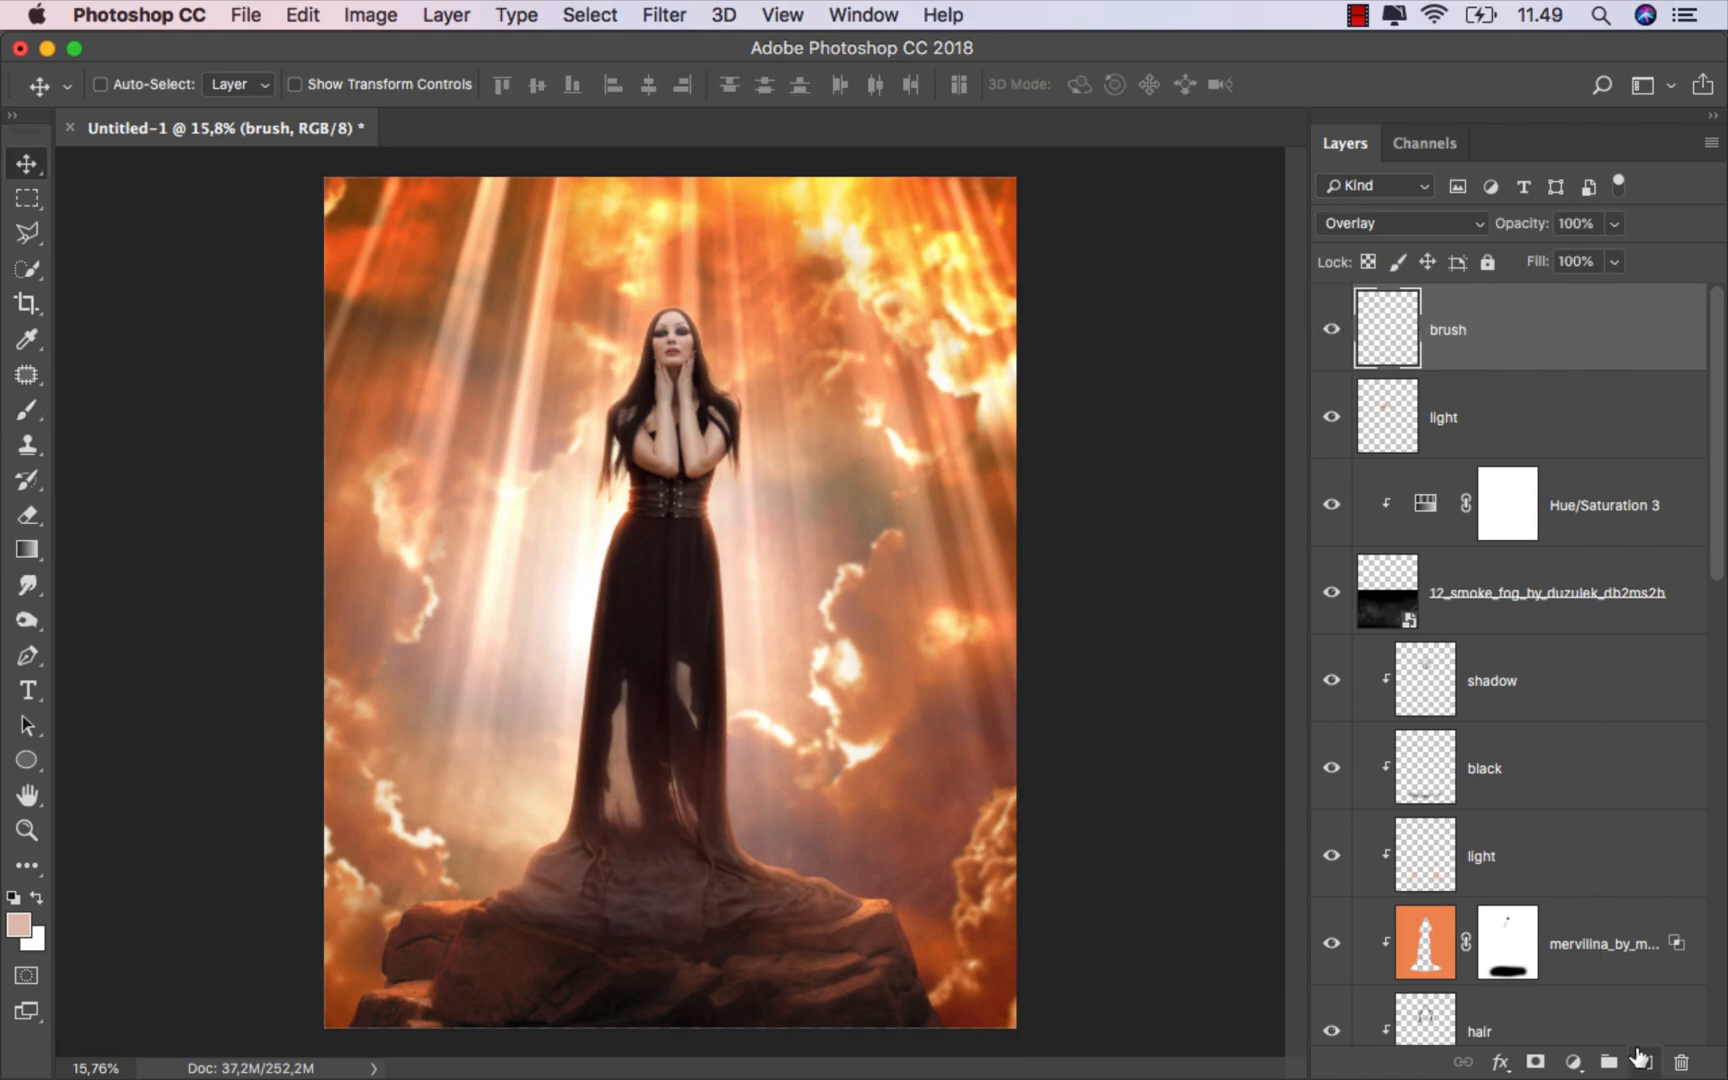
{"action": "left_click", "coordinate": [1641, 1059]}
{"action": "double_click", "coordinate": [1469, 331]}
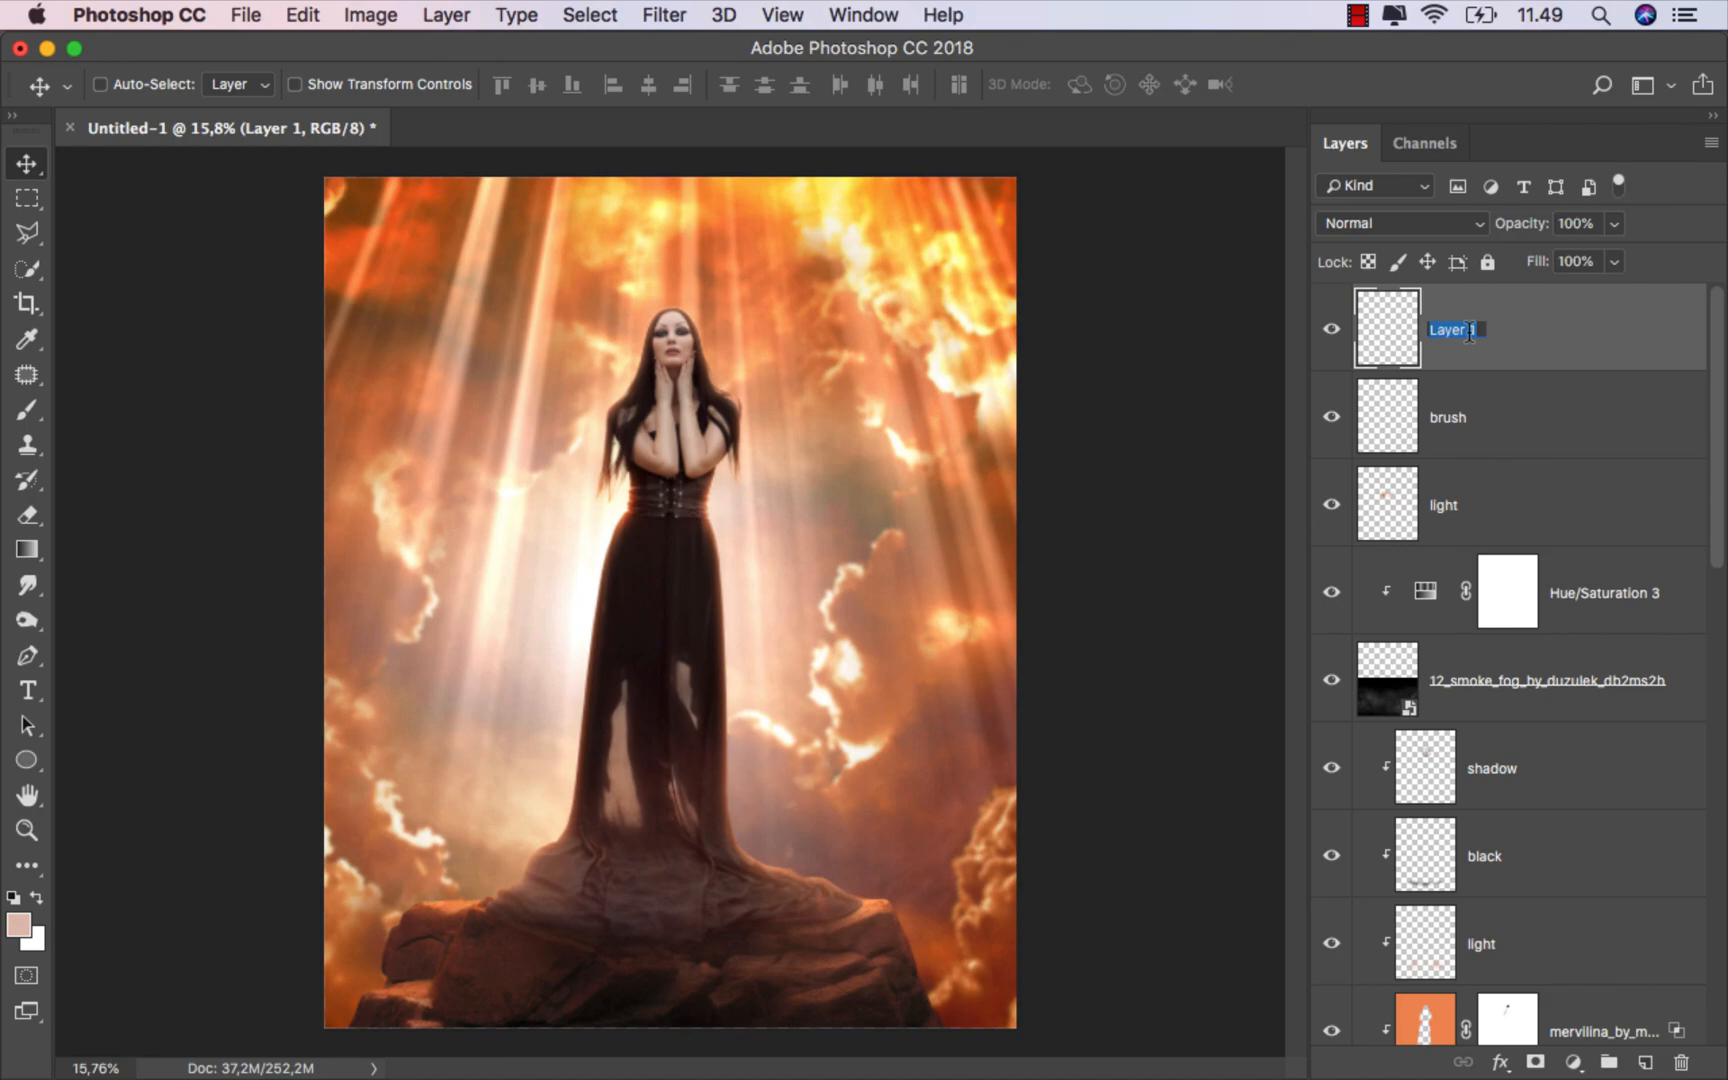
{"action": "type", "text": "eyes"}
{"action": "key", "text": "Return"}
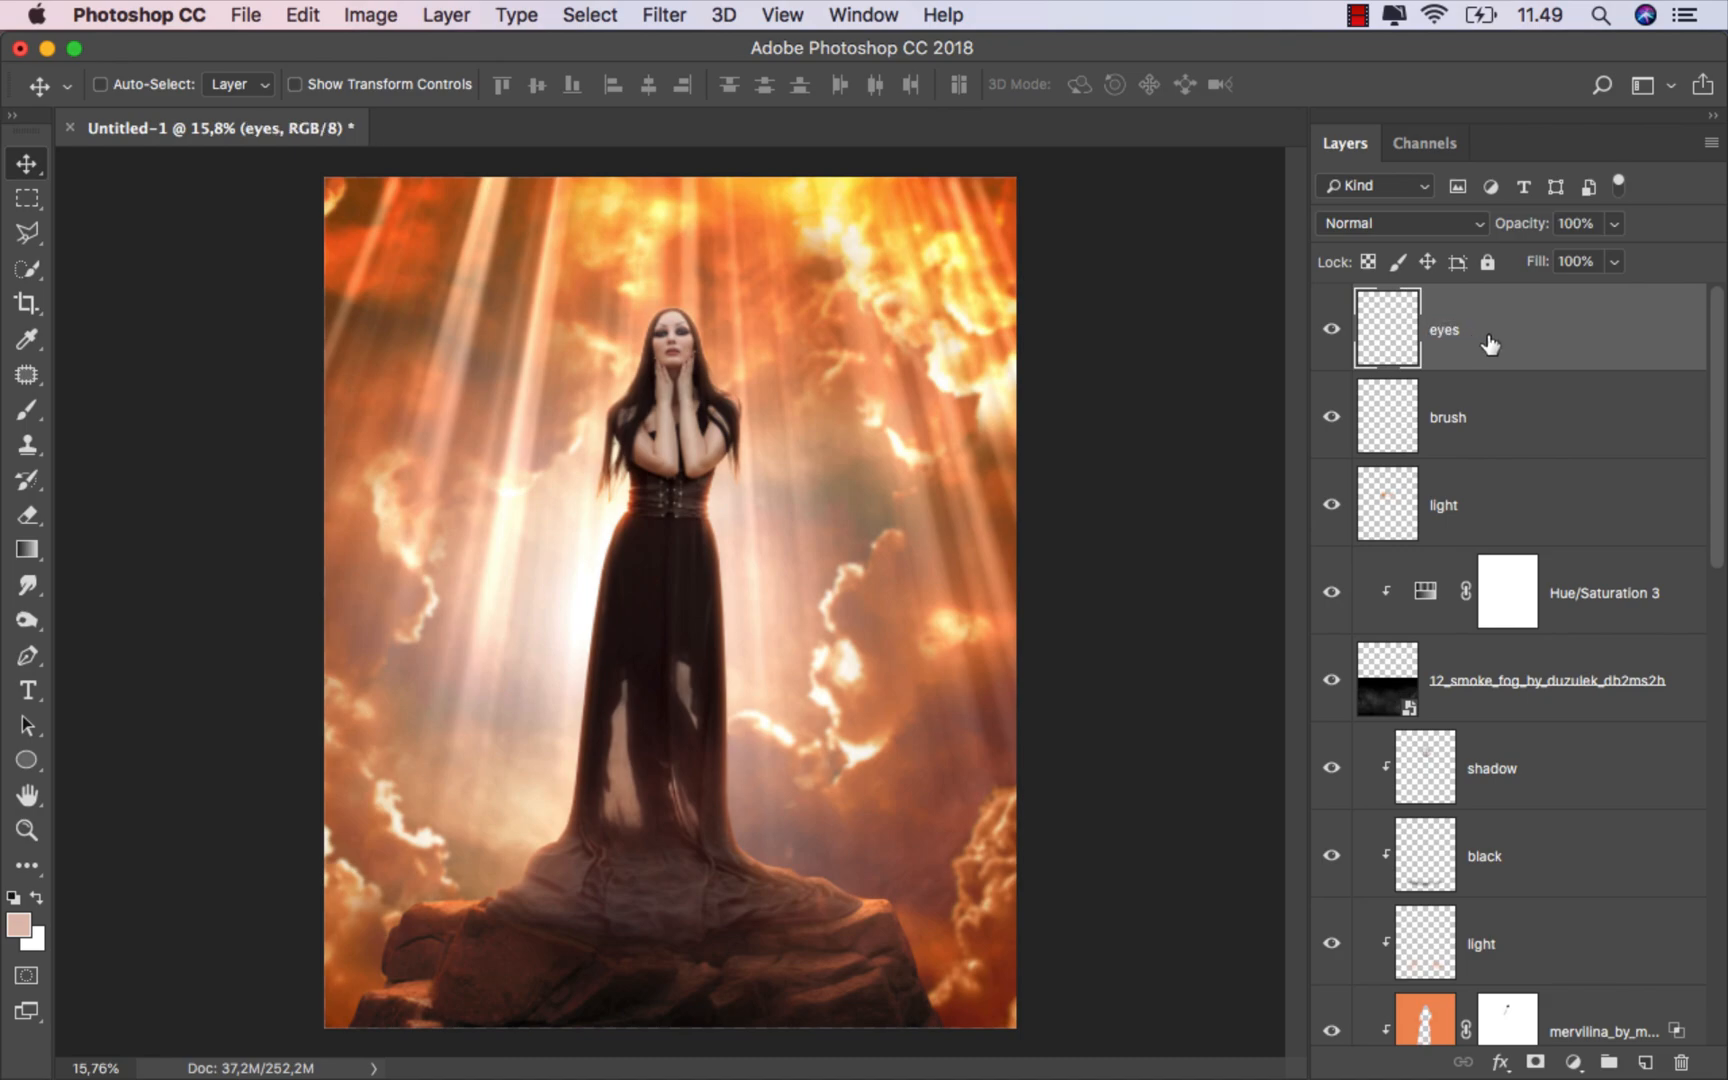
{"action": "left_click", "coordinate": [1404, 225]}
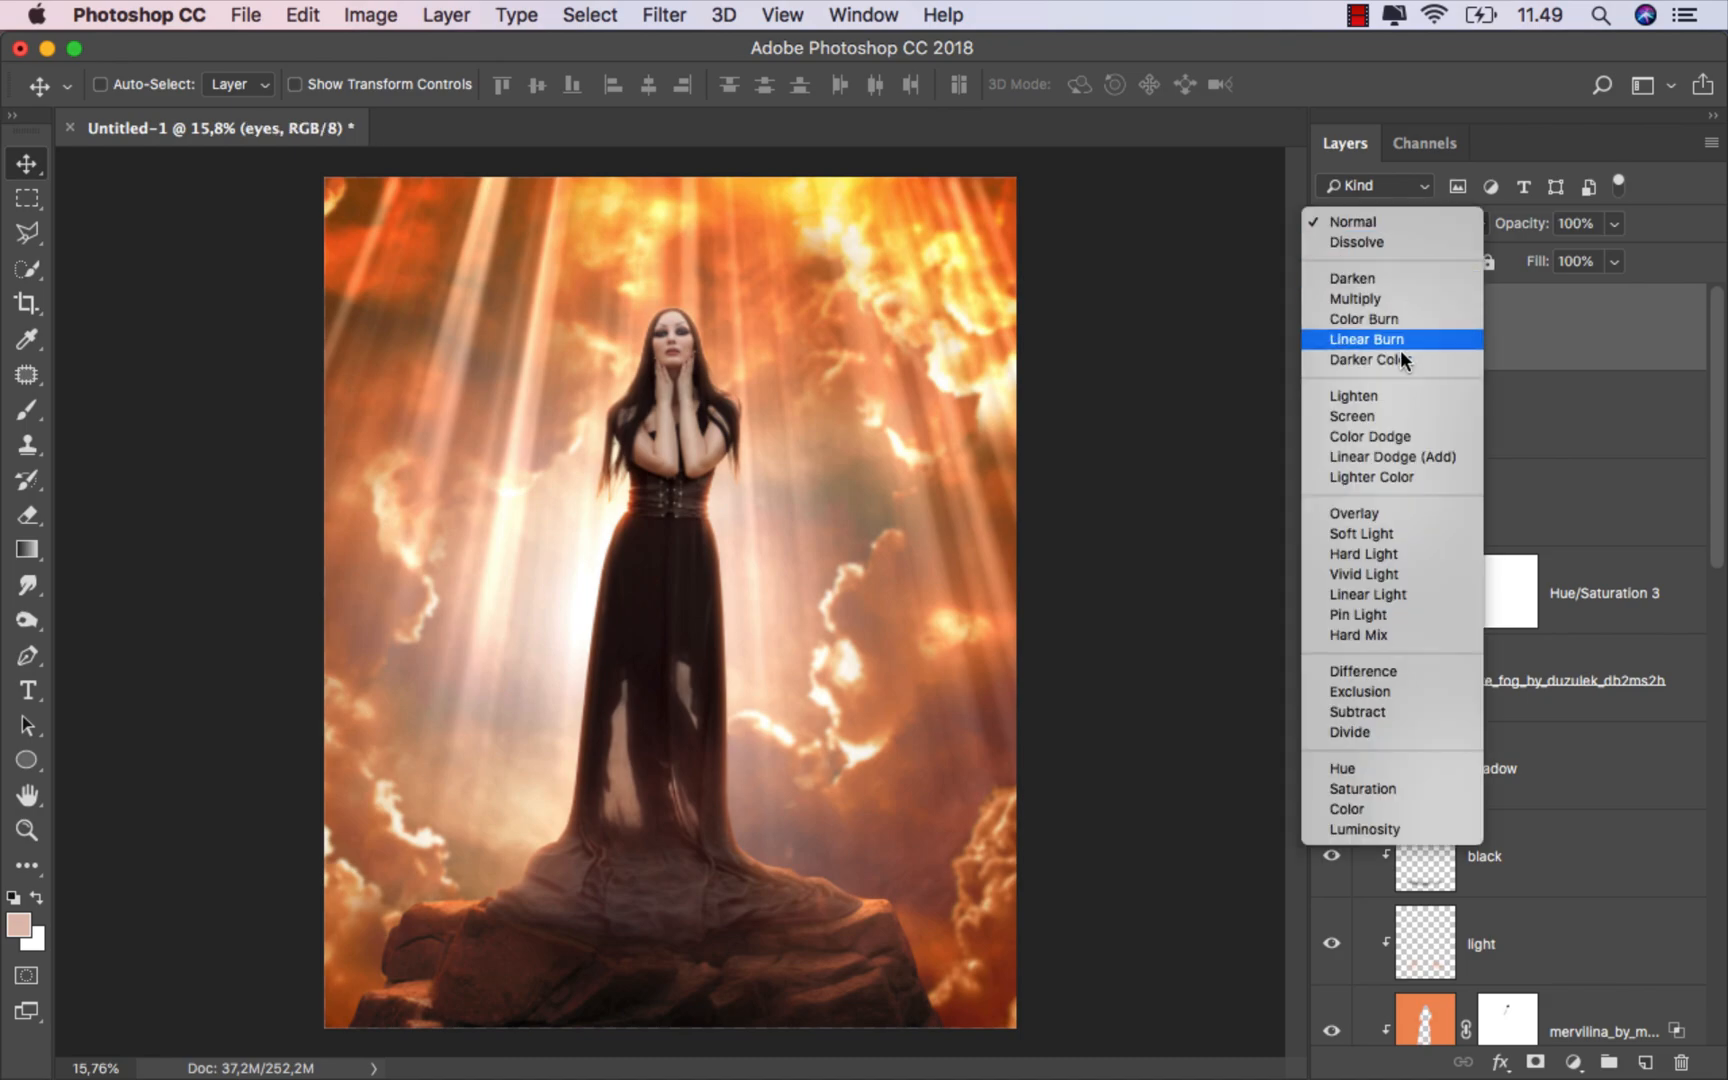
{"action": "left_click", "coordinate": [1377, 514]}
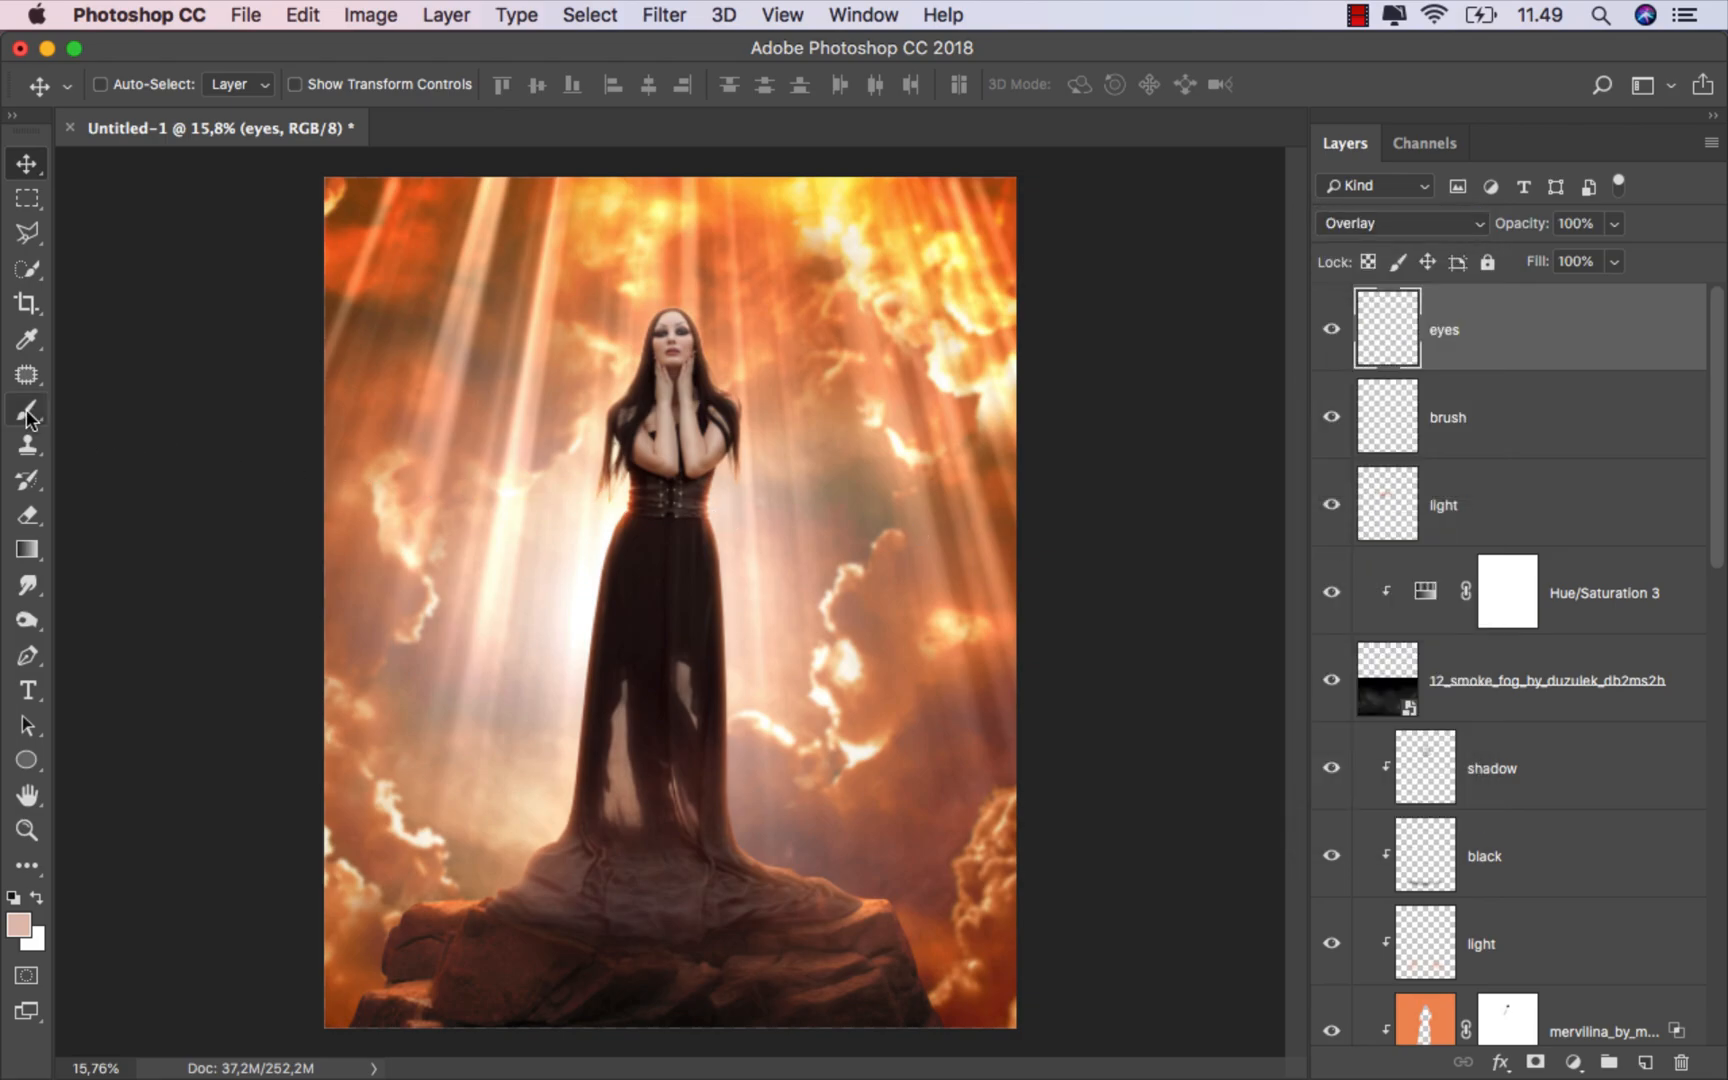
Step: Choose the soft round brush from the Basic group and set its size to 25 px
{"action": "left_click_drag", "start_coordinate": [27, 410], "coordinate": [130, 405]}
{"action": "scroll", "coordinate": [670, 340], "scroll_direction": "up", "scroll_amount": 2}
{"action": "right_click", "coordinate": [745, 386]}
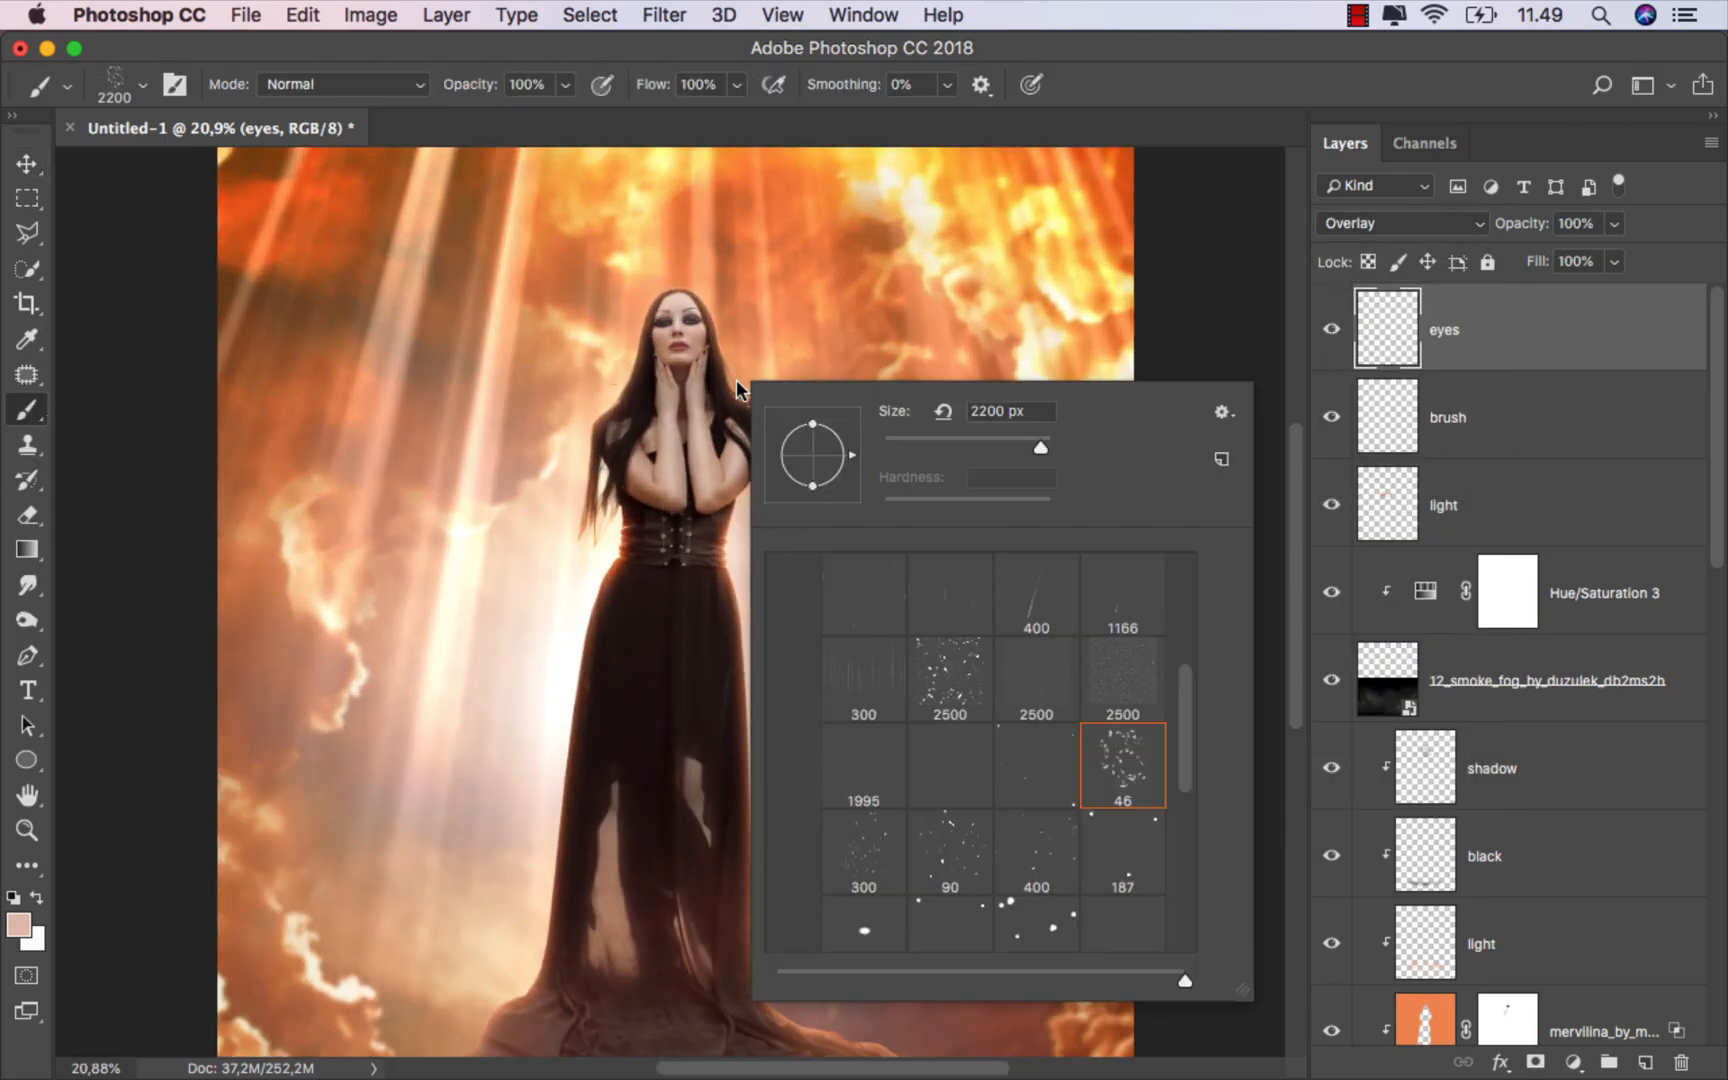
{"action": "left_click_drag", "start_coordinate": [1197, 718], "coordinate": [1198, 560]}
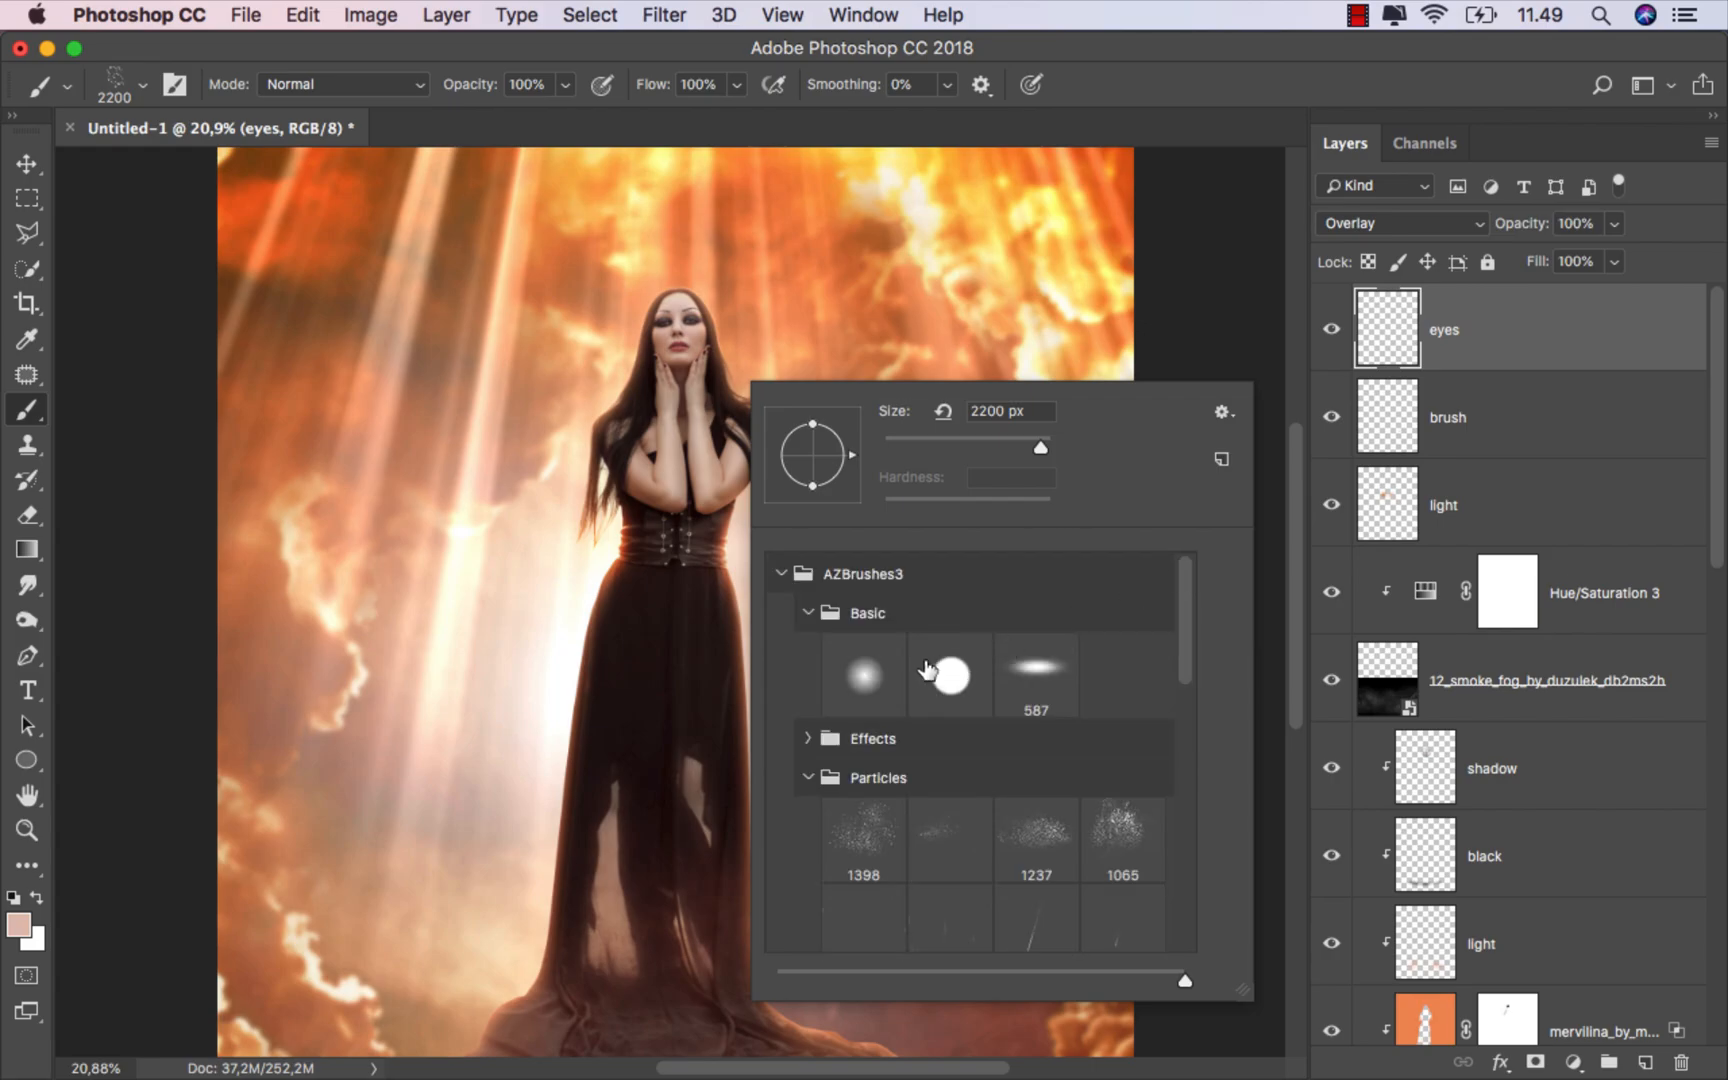
{"action": "left_click", "coordinate": [866, 668]}
{"action": "left_click", "coordinate": [903, 440]}
{"action": "left_click", "coordinate": [1092, 82]}
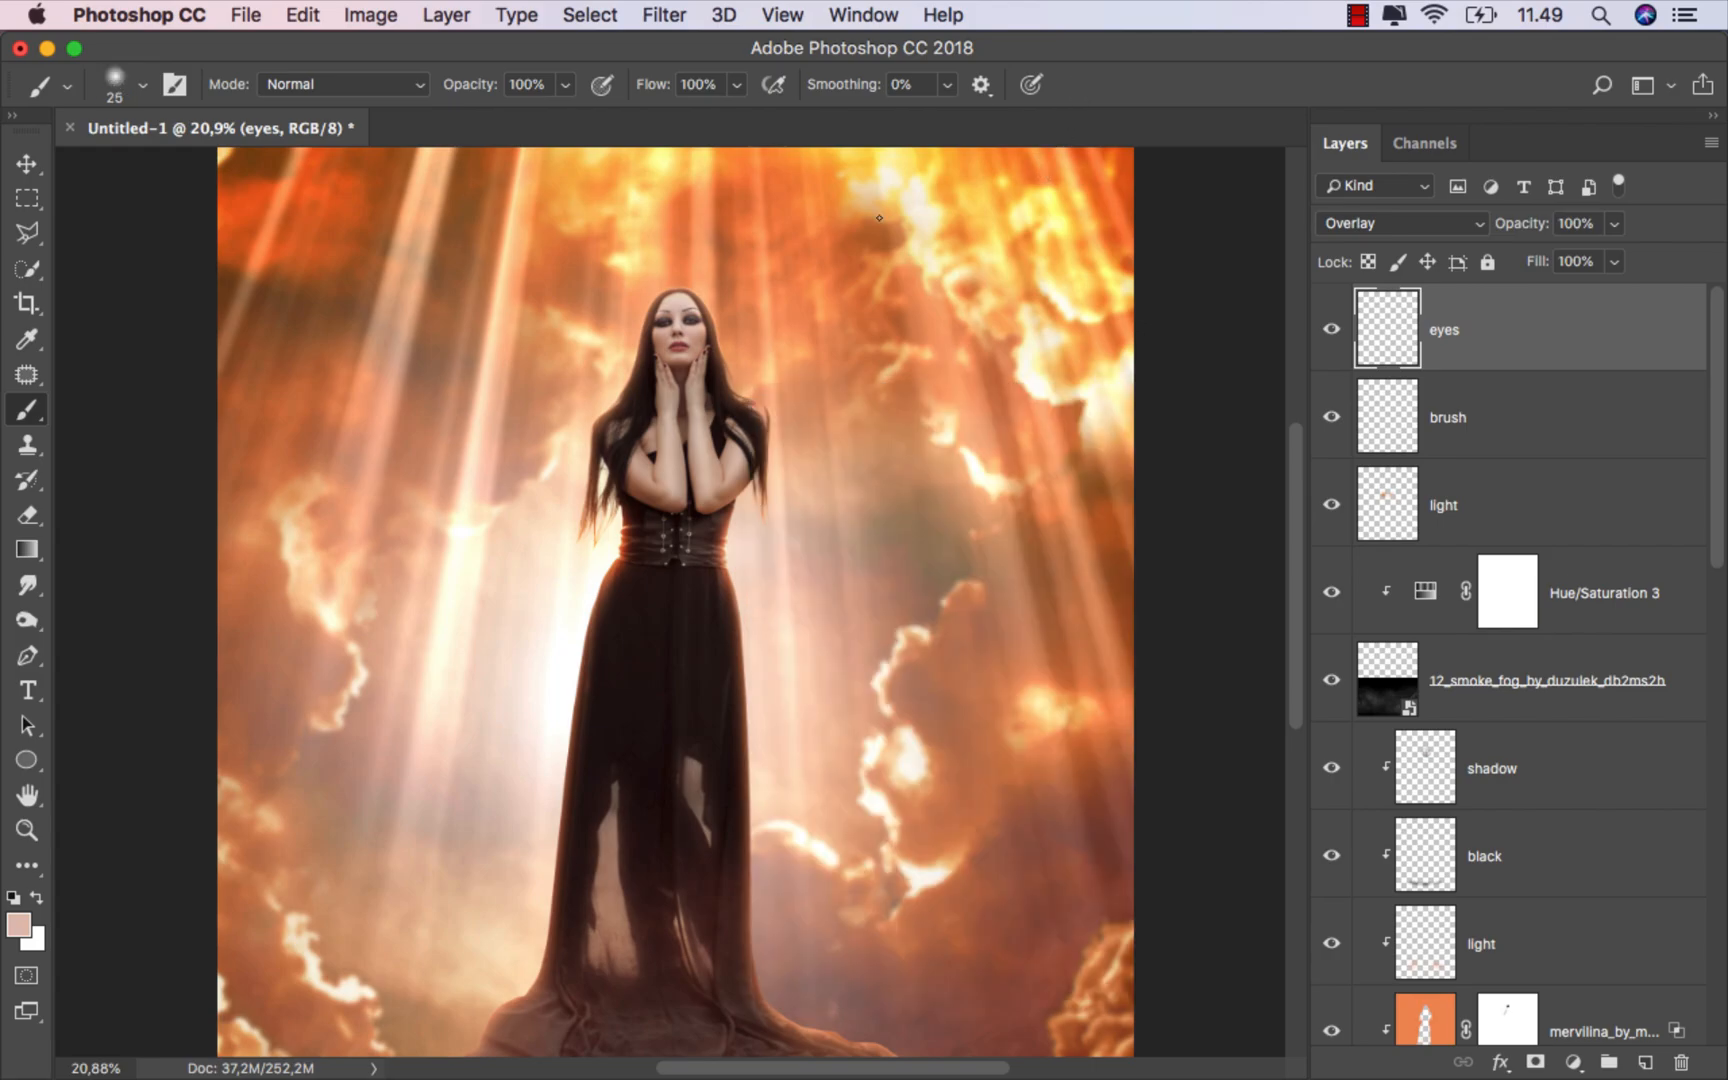
Step: Sample a light orange from the sky and paint over the irises of both eyes with the brush reduced to 7 px
{"action": "scroll", "coordinate": [706, 282], "scroll_direction": "up", "scroll_amount": 3}
{"action": "scroll", "coordinate": [780, 346], "scroll_direction": "up", "scroll_amount": 2}
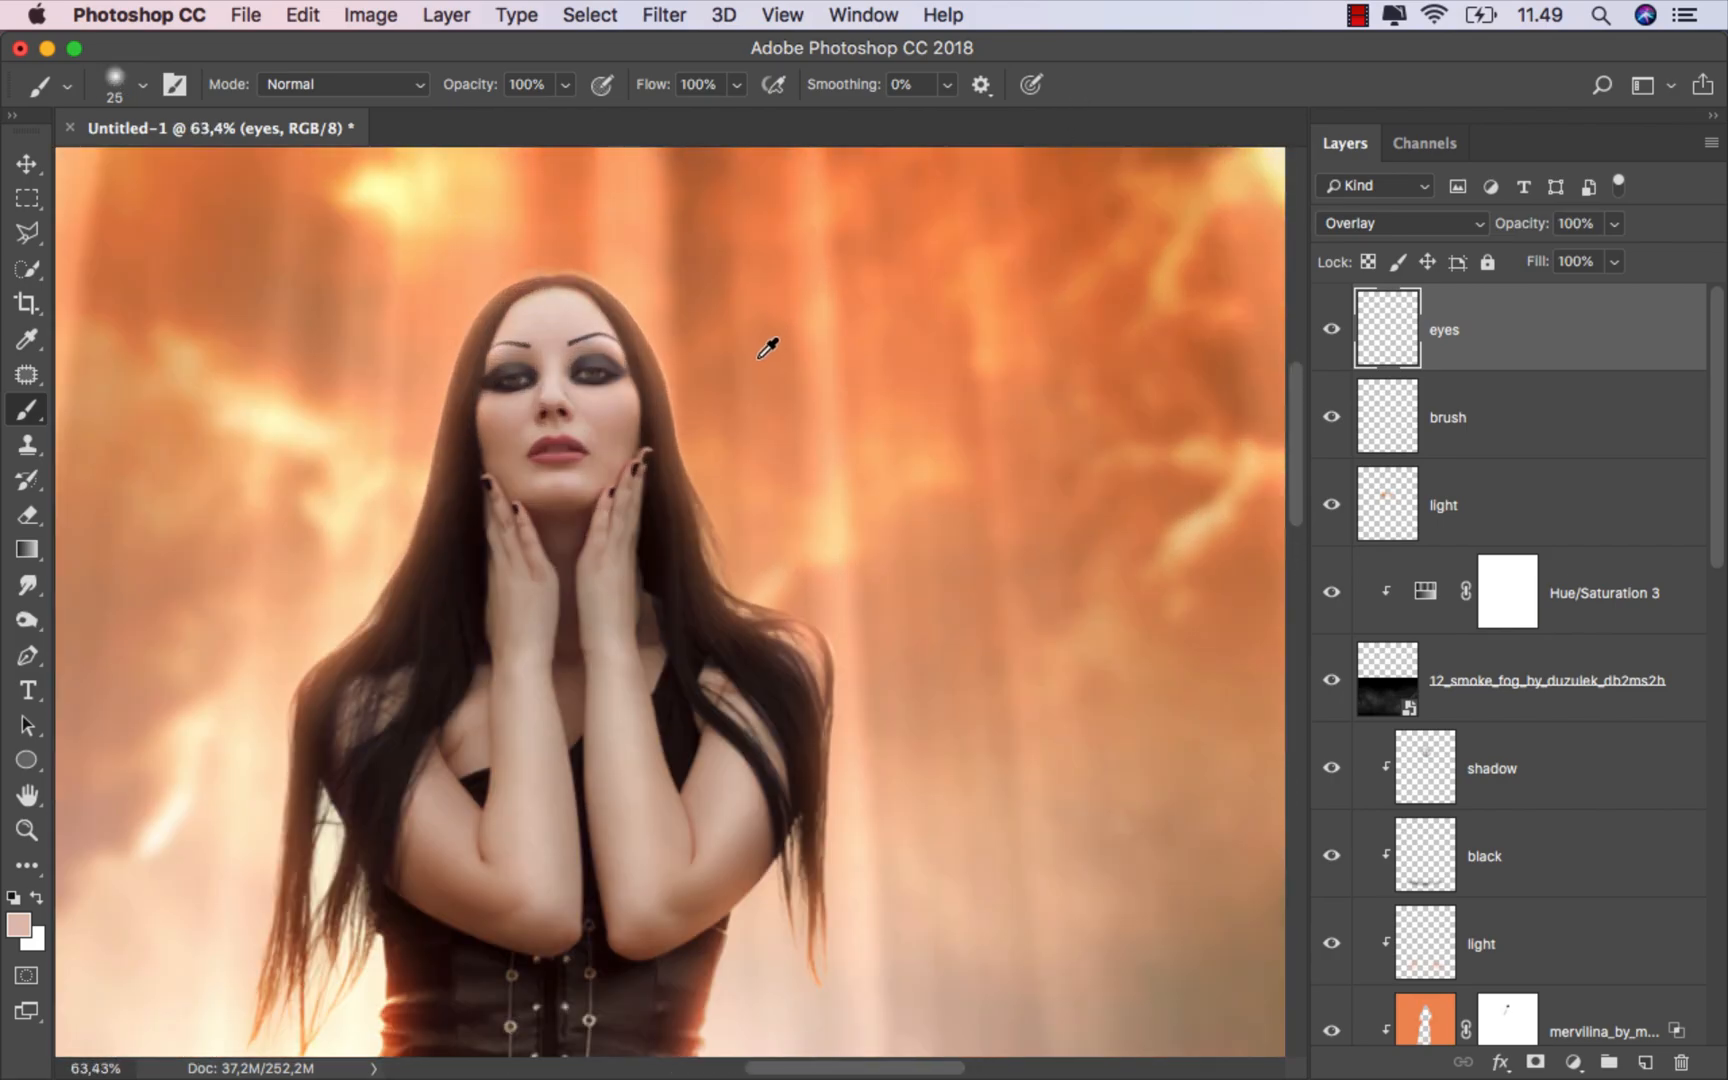
{"action": "scroll", "coordinate": [880, 552], "scroll_direction": "up", "scroll_amount": 1}
{"action": "left_click", "coordinate": [872, 577], "text": "alt"}
{"action": "scroll", "coordinate": [887, 571], "scroll_direction": "up", "scroll_amount": 3}
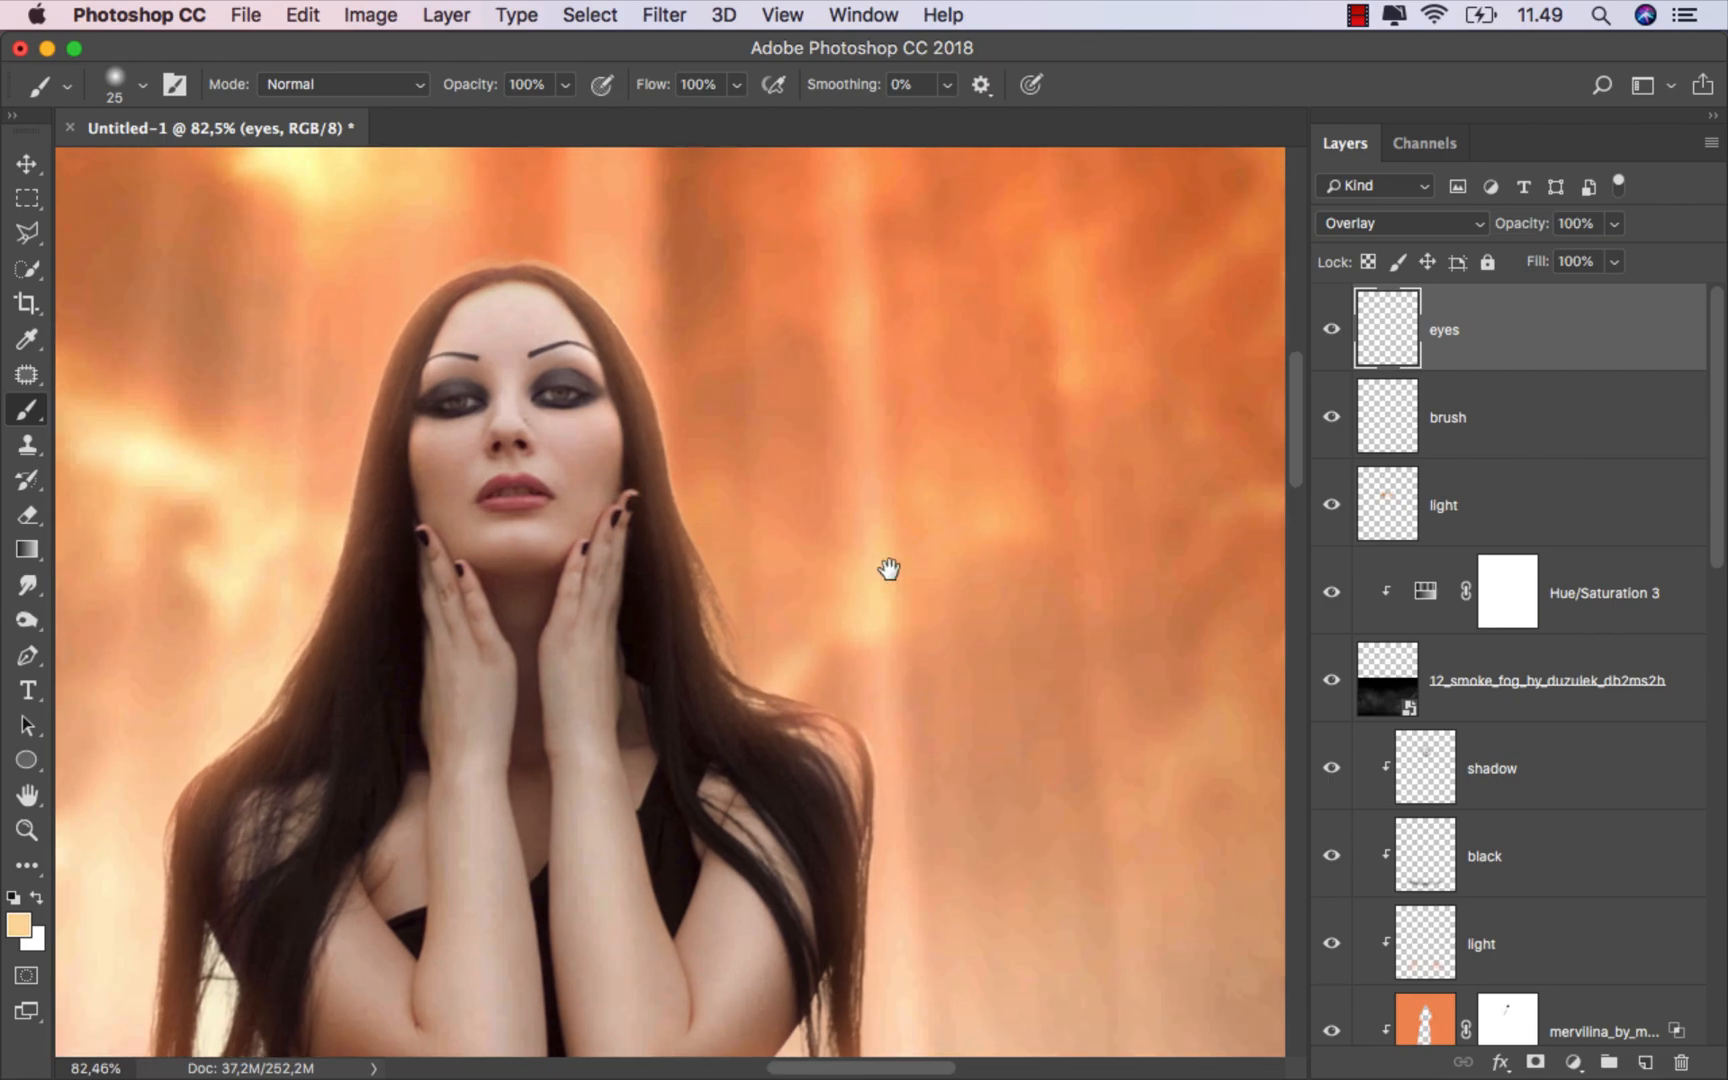
{"action": "scroll", "coordinate": [765, 470], "scroll_direction": "up", "scroll_amount": 1}
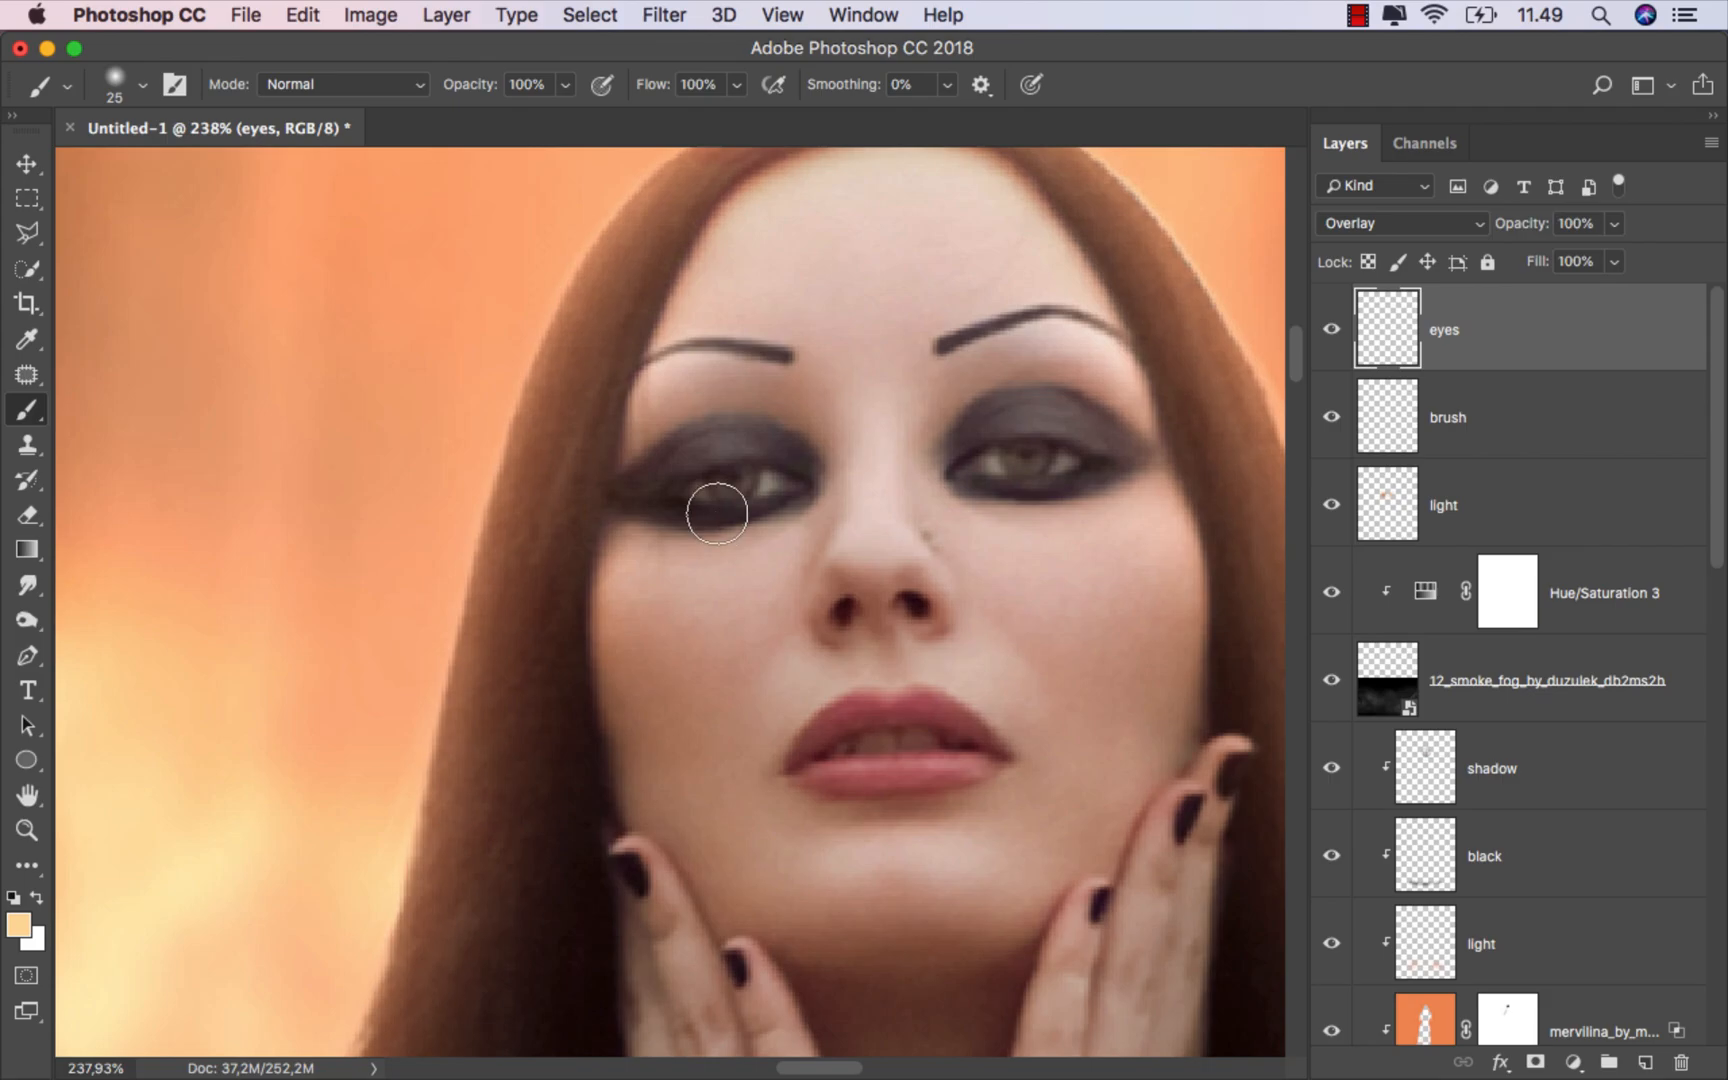
{"action": "mouse_move", "coordinate": [723, 488]}
{"action": "left_mouse_down"}
{"action": "mouse_move", "coordinate": [702, 489]}
{"action": "mouse_move", "coordinate": [790, 490]}
{"action": "mouse_move", "coordinate": [650, 501]}
{"action": "mouse_move", "coordinate": [792, 489]}
{"action": "mouse_move", "coordinate": [709, 484]}
{"action": "mouse_move", "coordinate": [652, 505]}
{"action": "left_mouse_up"}
{"action": "scroll", "coordinate": [750, 477], "scroll_direction": "up", "scroll_amount": 3}
{"action": "left_click_drag", "start_coordinate": [1017, 540], "coordinate": [332, 572]}
{"action": "mouse_move", "coordinate": [675, 486]}
{"action": "left_mouse_down"}
{"action": "mouse_move", "coordinate": [802, 458]}
{"action": "mouse_move", "coordinate": [868, 479]}
{"action": "mouse_move", "coordinate": [712, 486]}
{"action": "left_mouse_up"}
{"action": "key", "text": "super+0"}
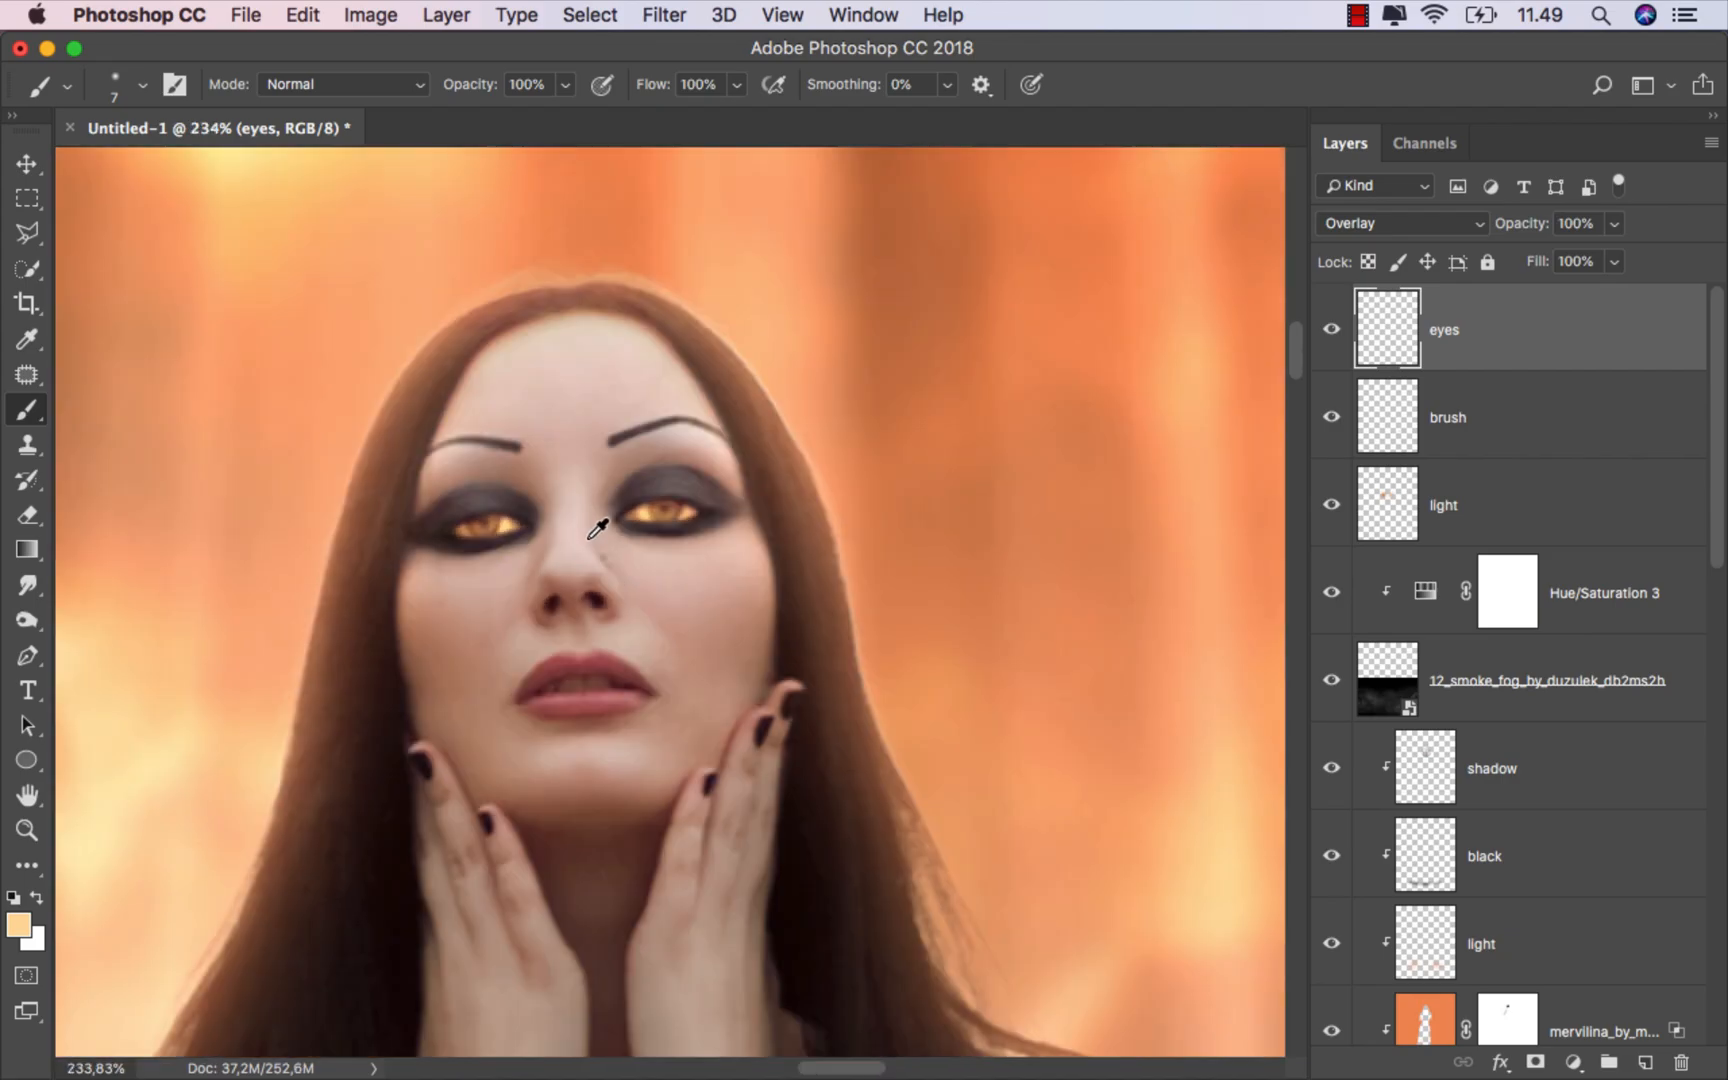
{"action": "key", "text": "super+0"}
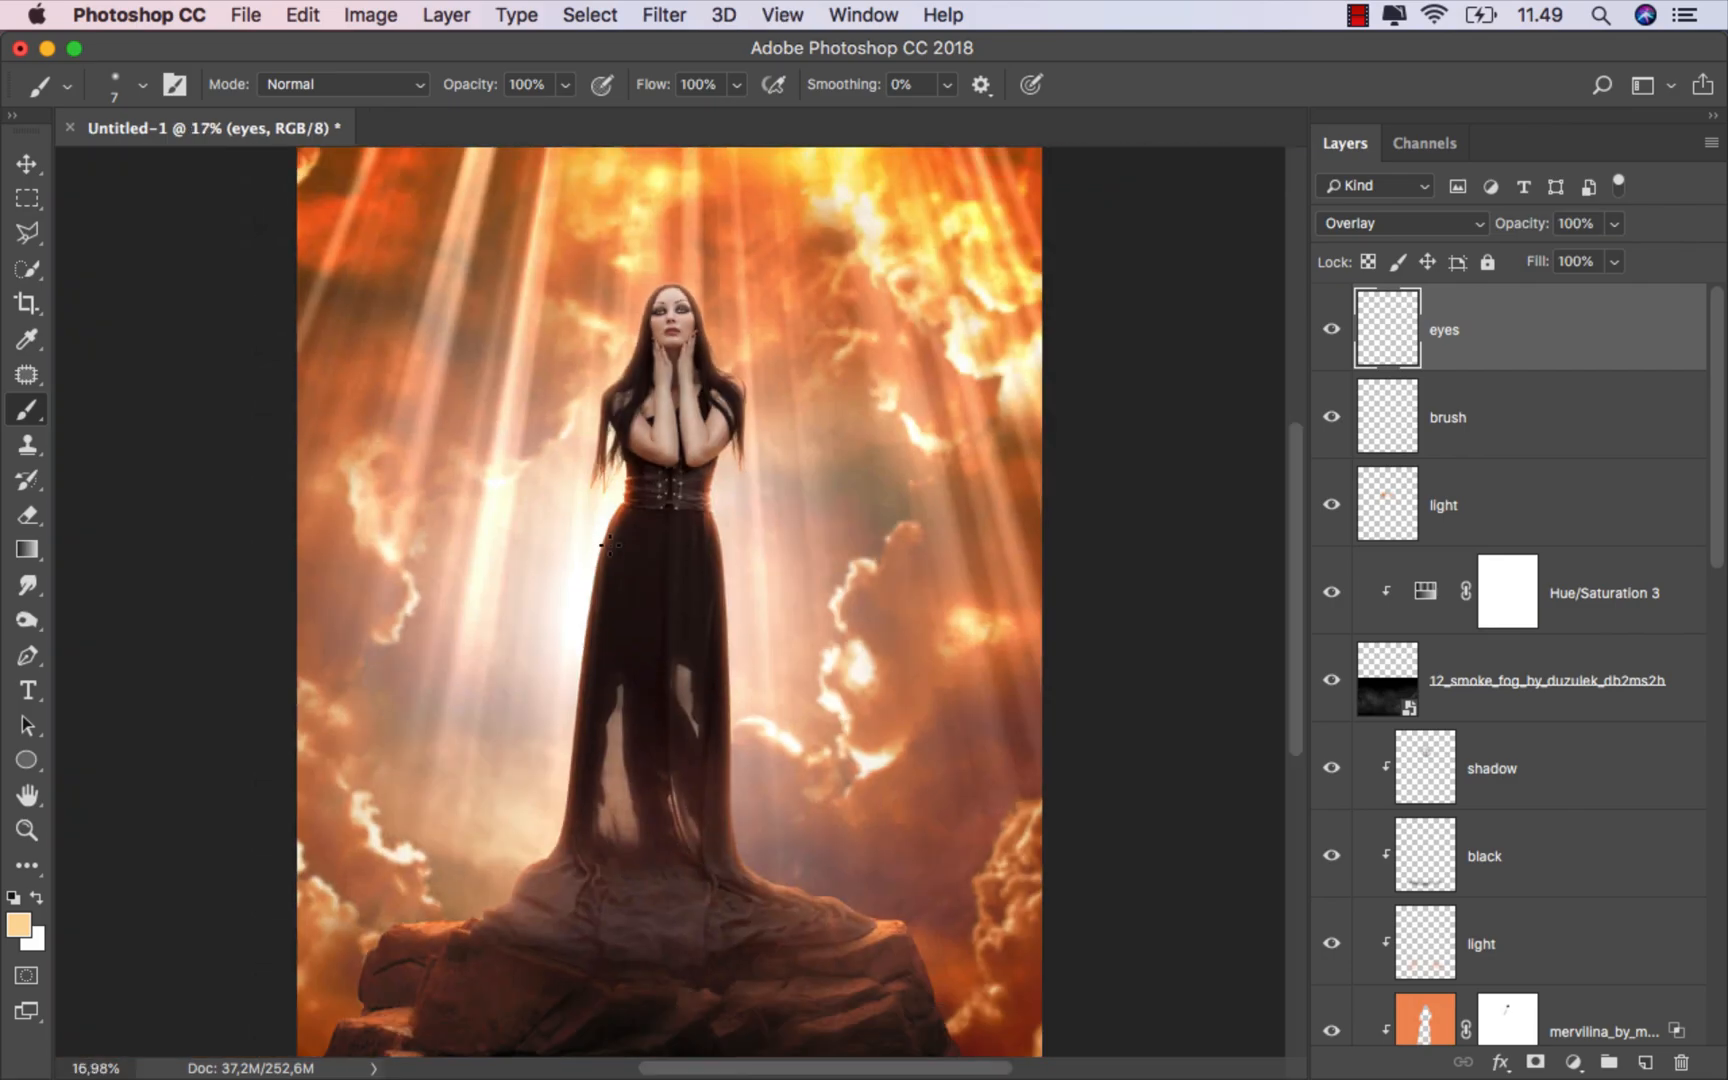
{"action": "key", "text": "v"}
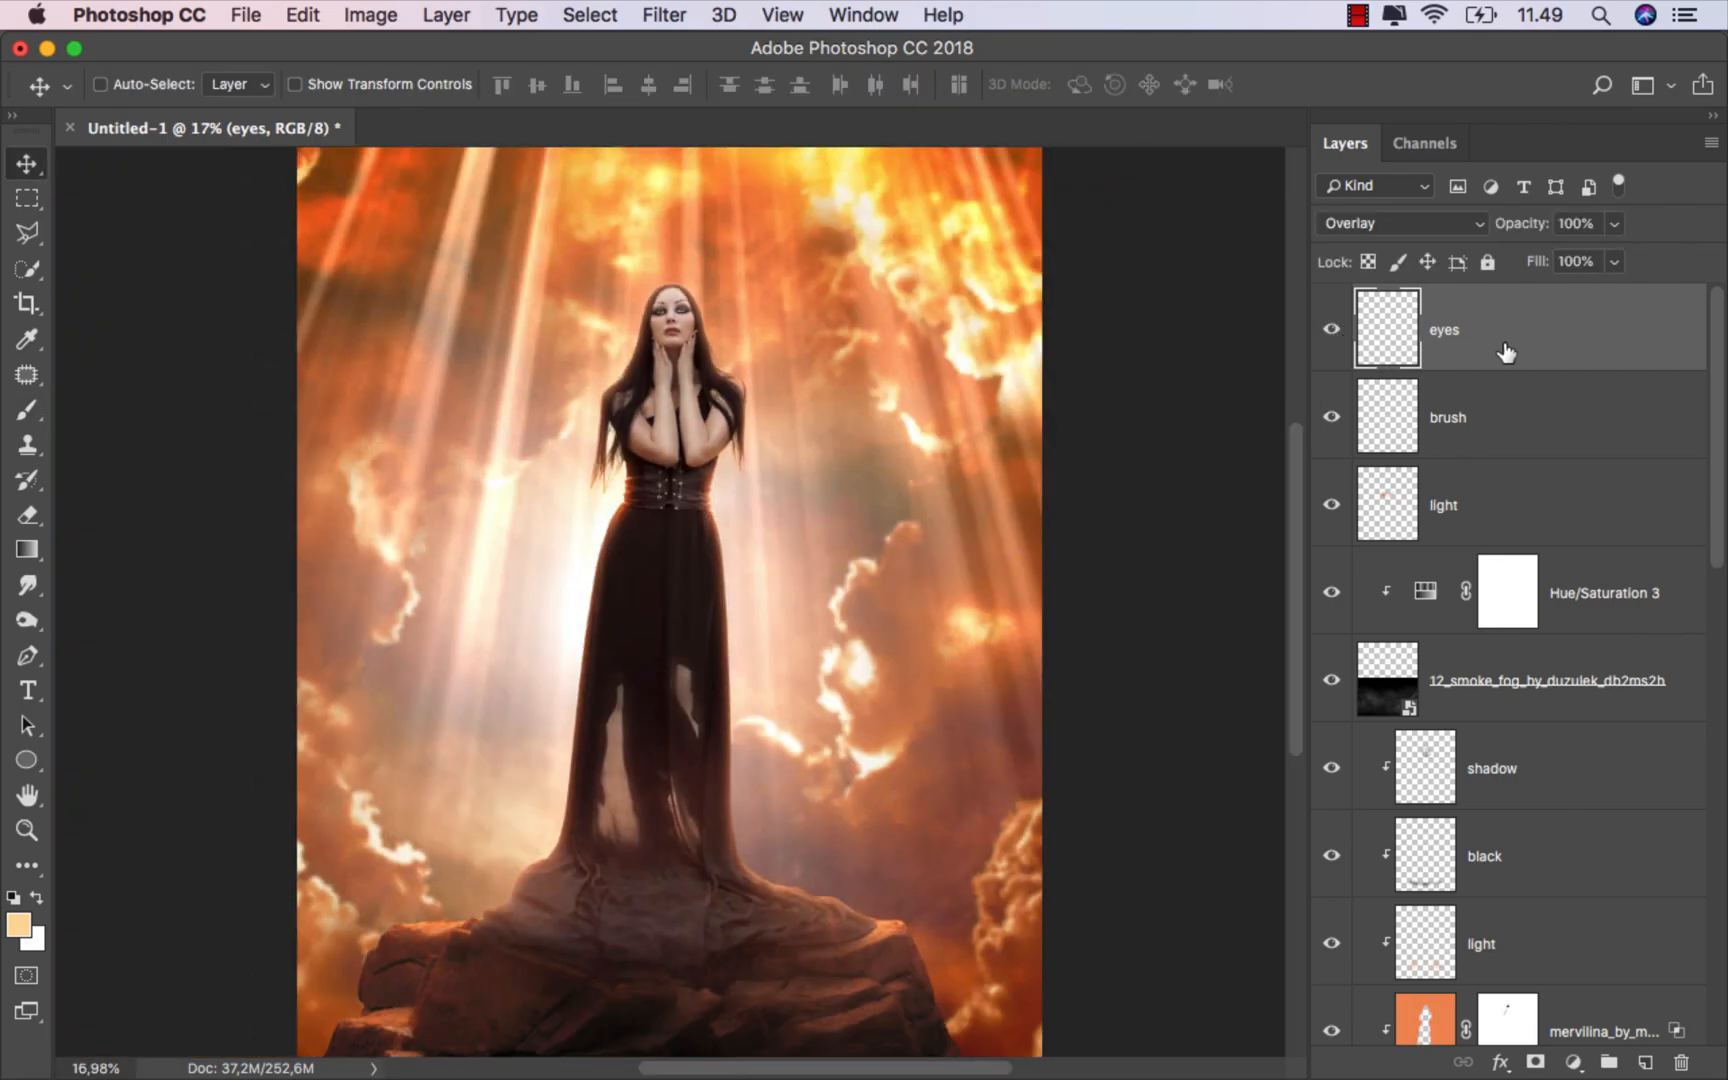
Step: Add a Selective Color adjustment layer on top, setting Black to +70% and increasing Yellow for the Reds, and compare its effect
{"action": "left_click", "coordinate": [1573, 1062]}
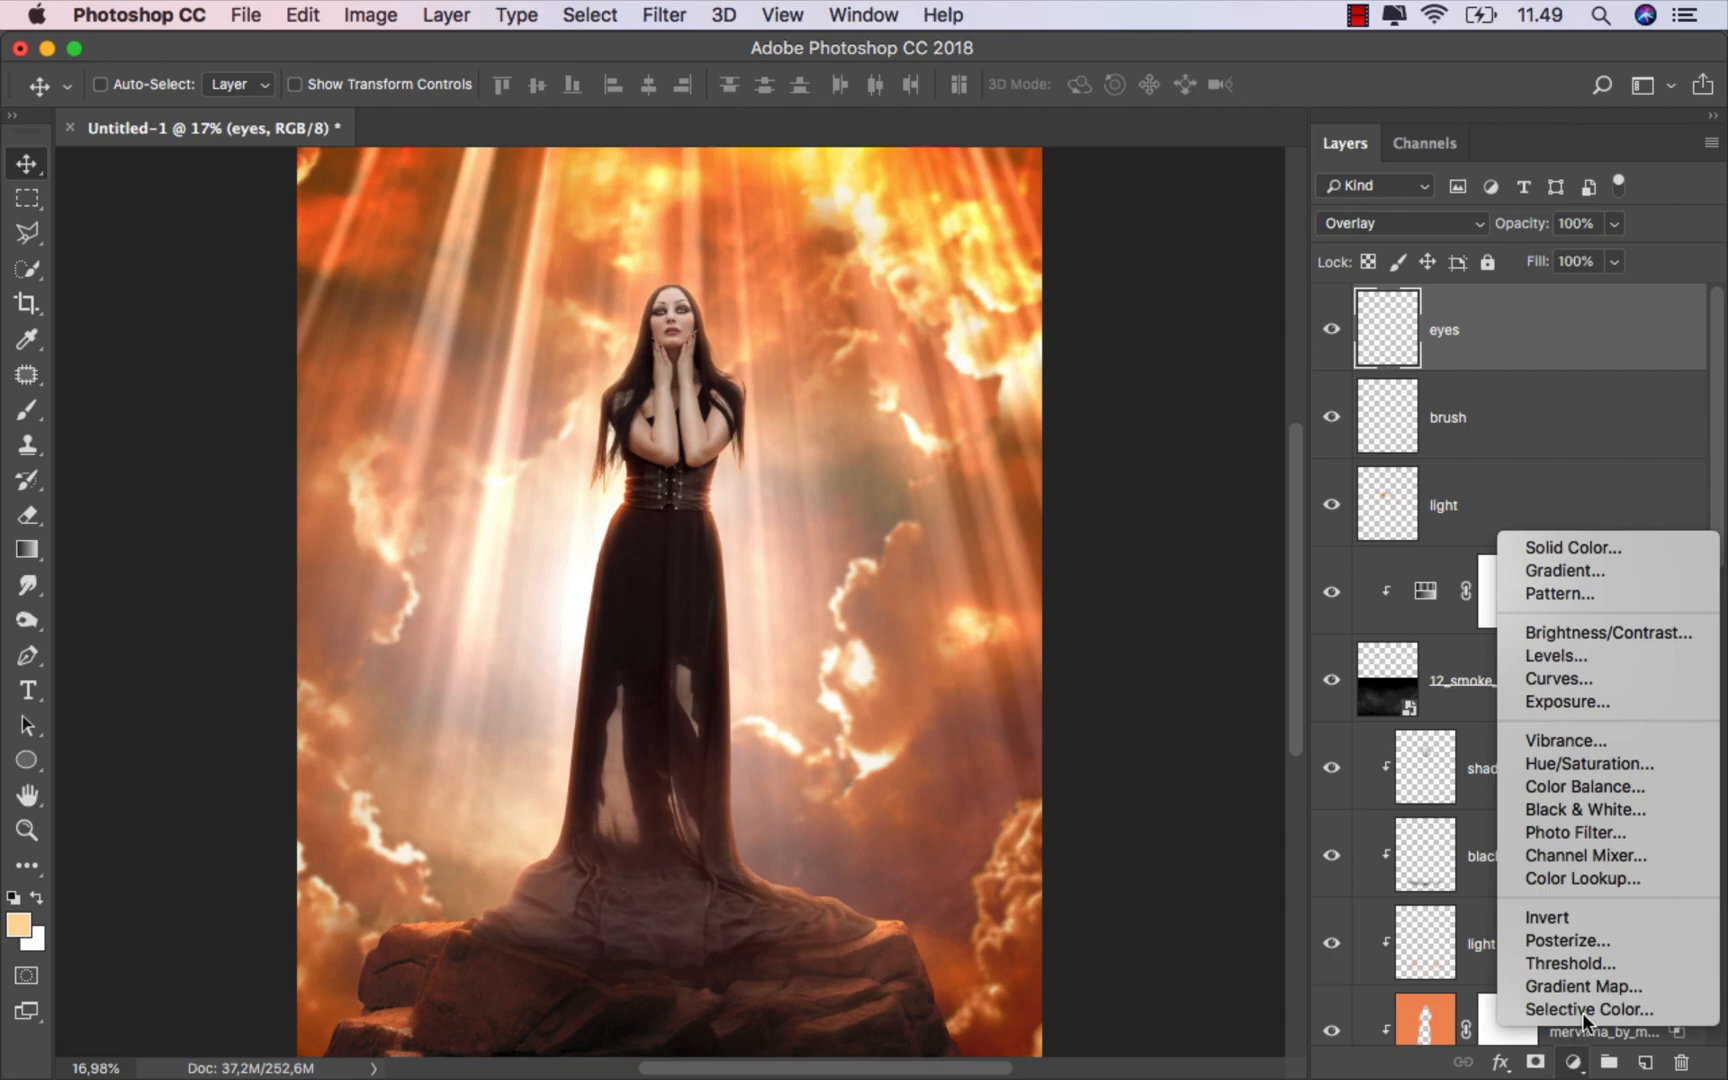
{"action": "left_click", "coordinate": [1582, 1011]}
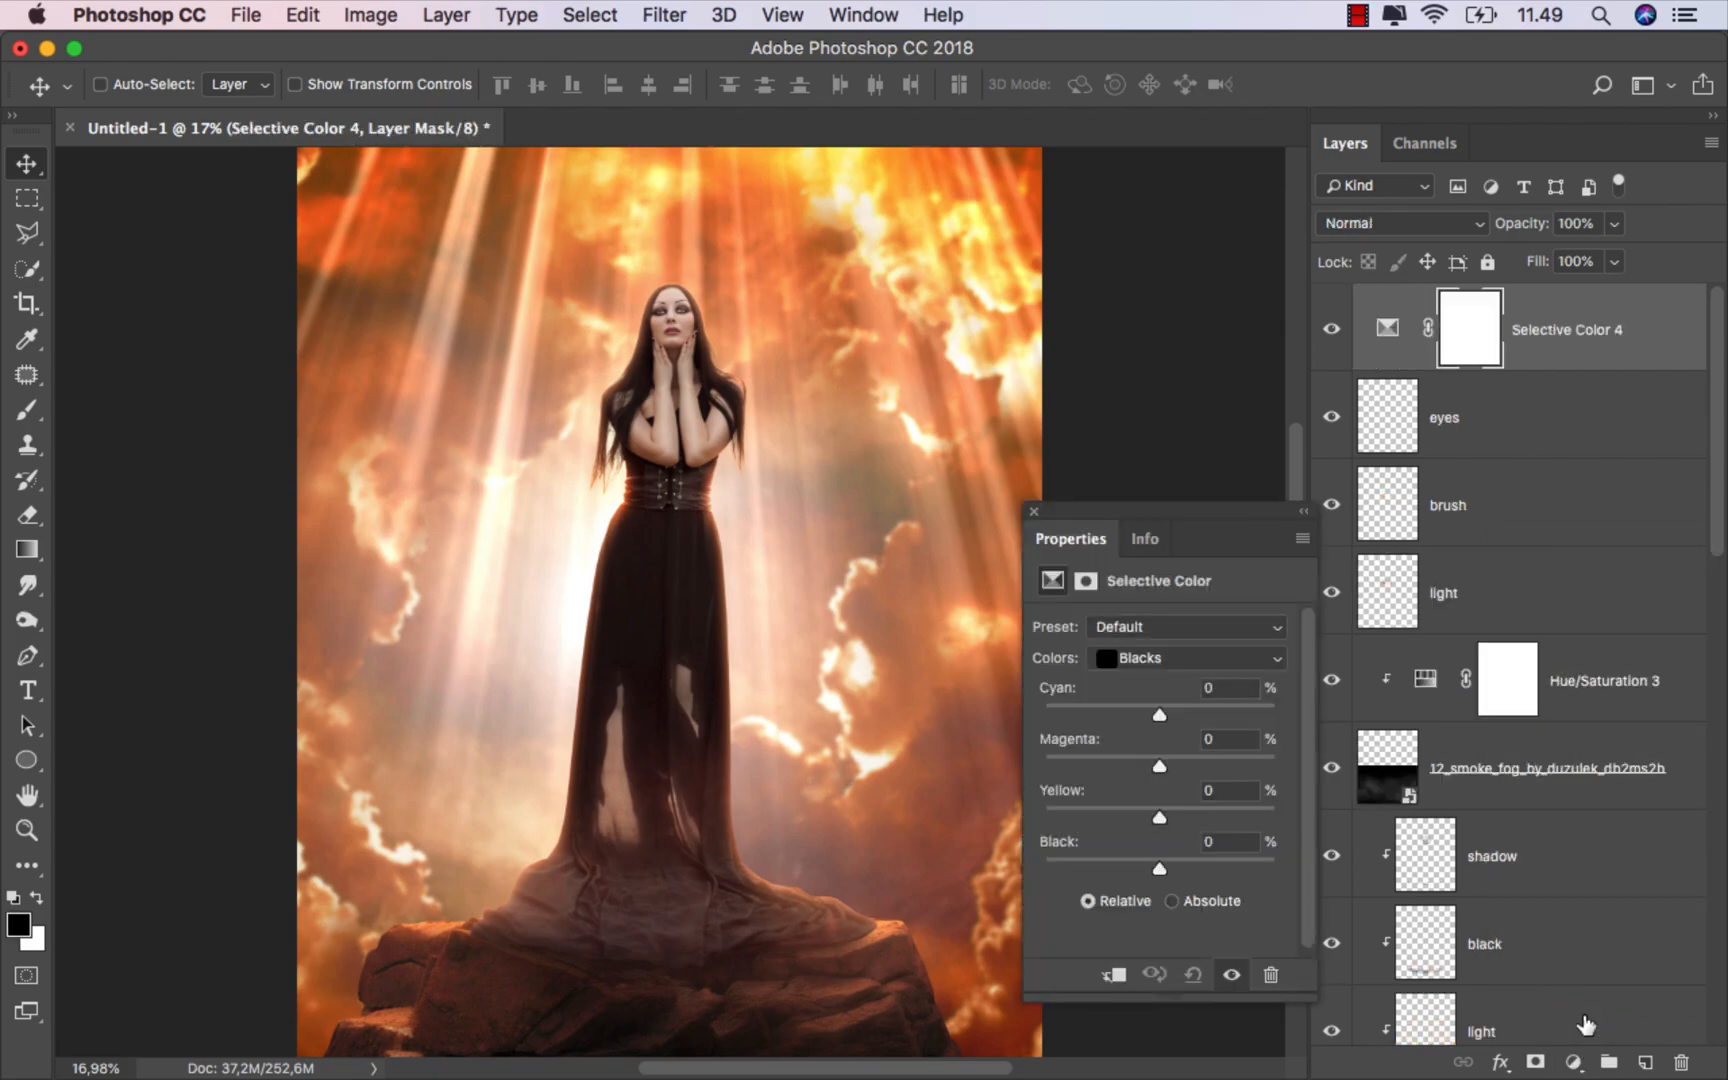
{"action": "left_click", "coordinate": [1191, 651]}
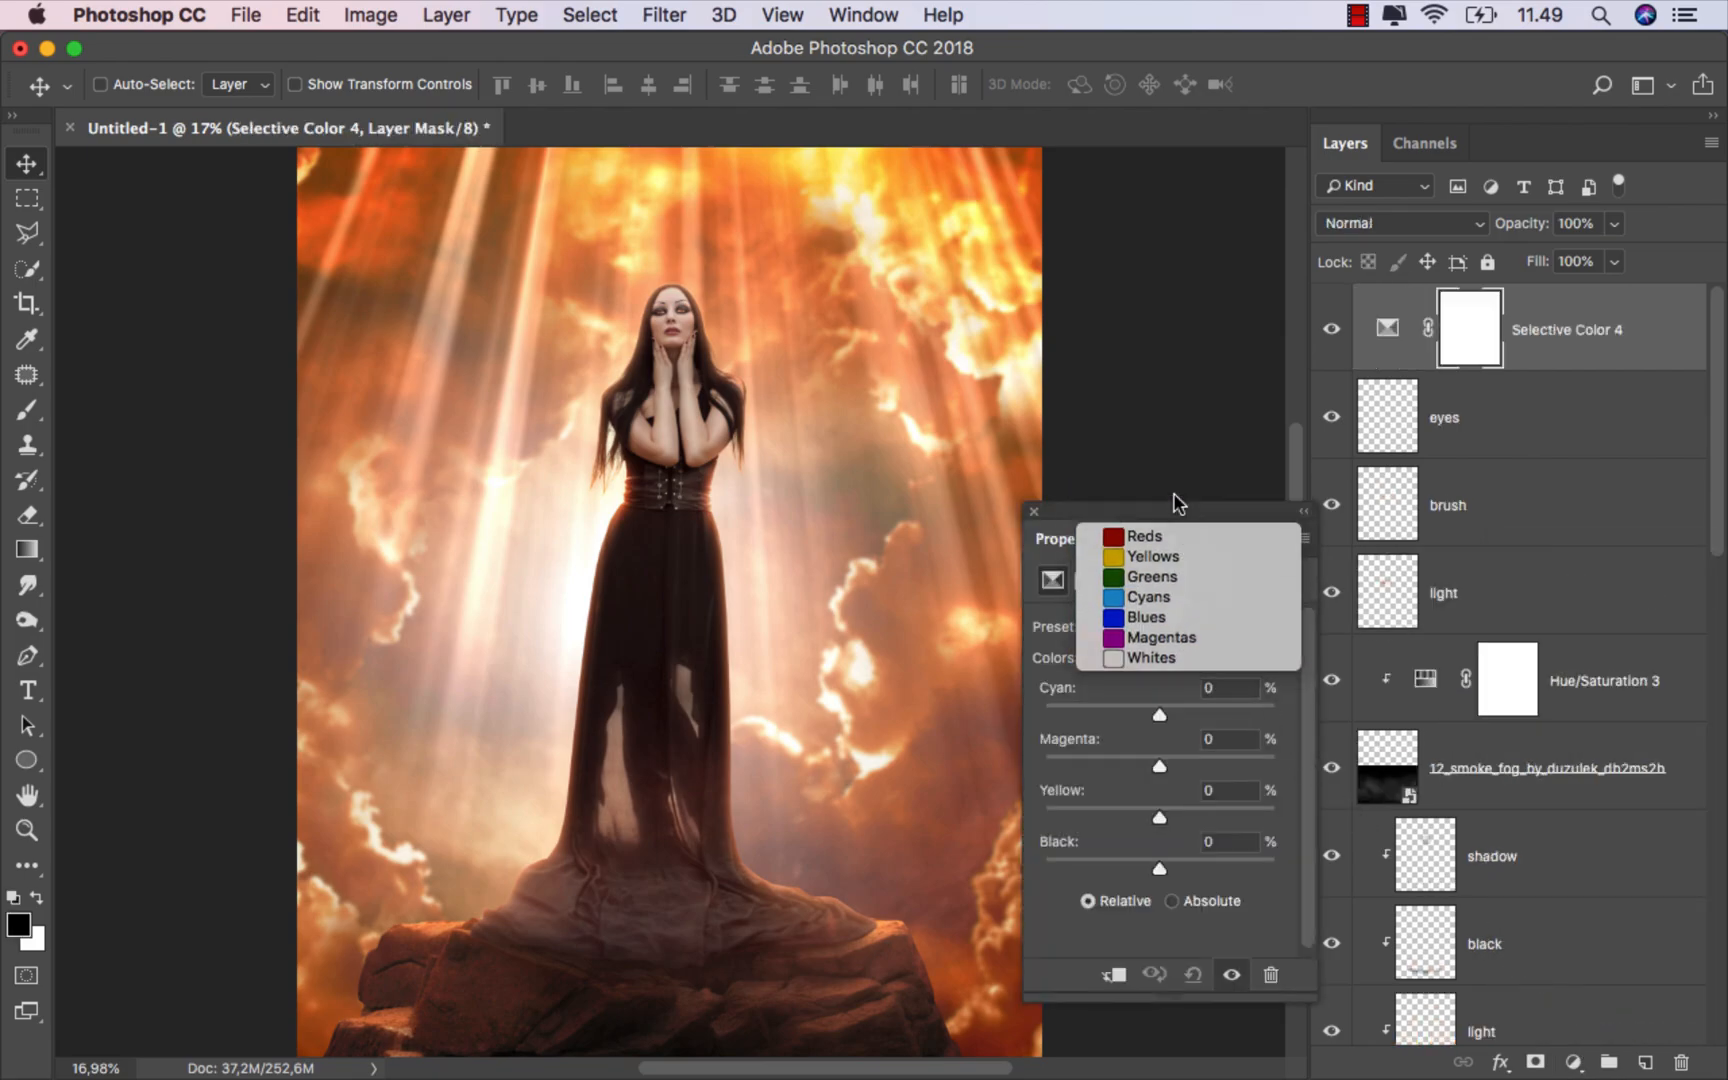
{"action": "left_click", "coordinate": [1173, 494]}
{"action": "left_click_drag", "start_coordinate": [1172, 861], "coordinate": [1238, 868]}
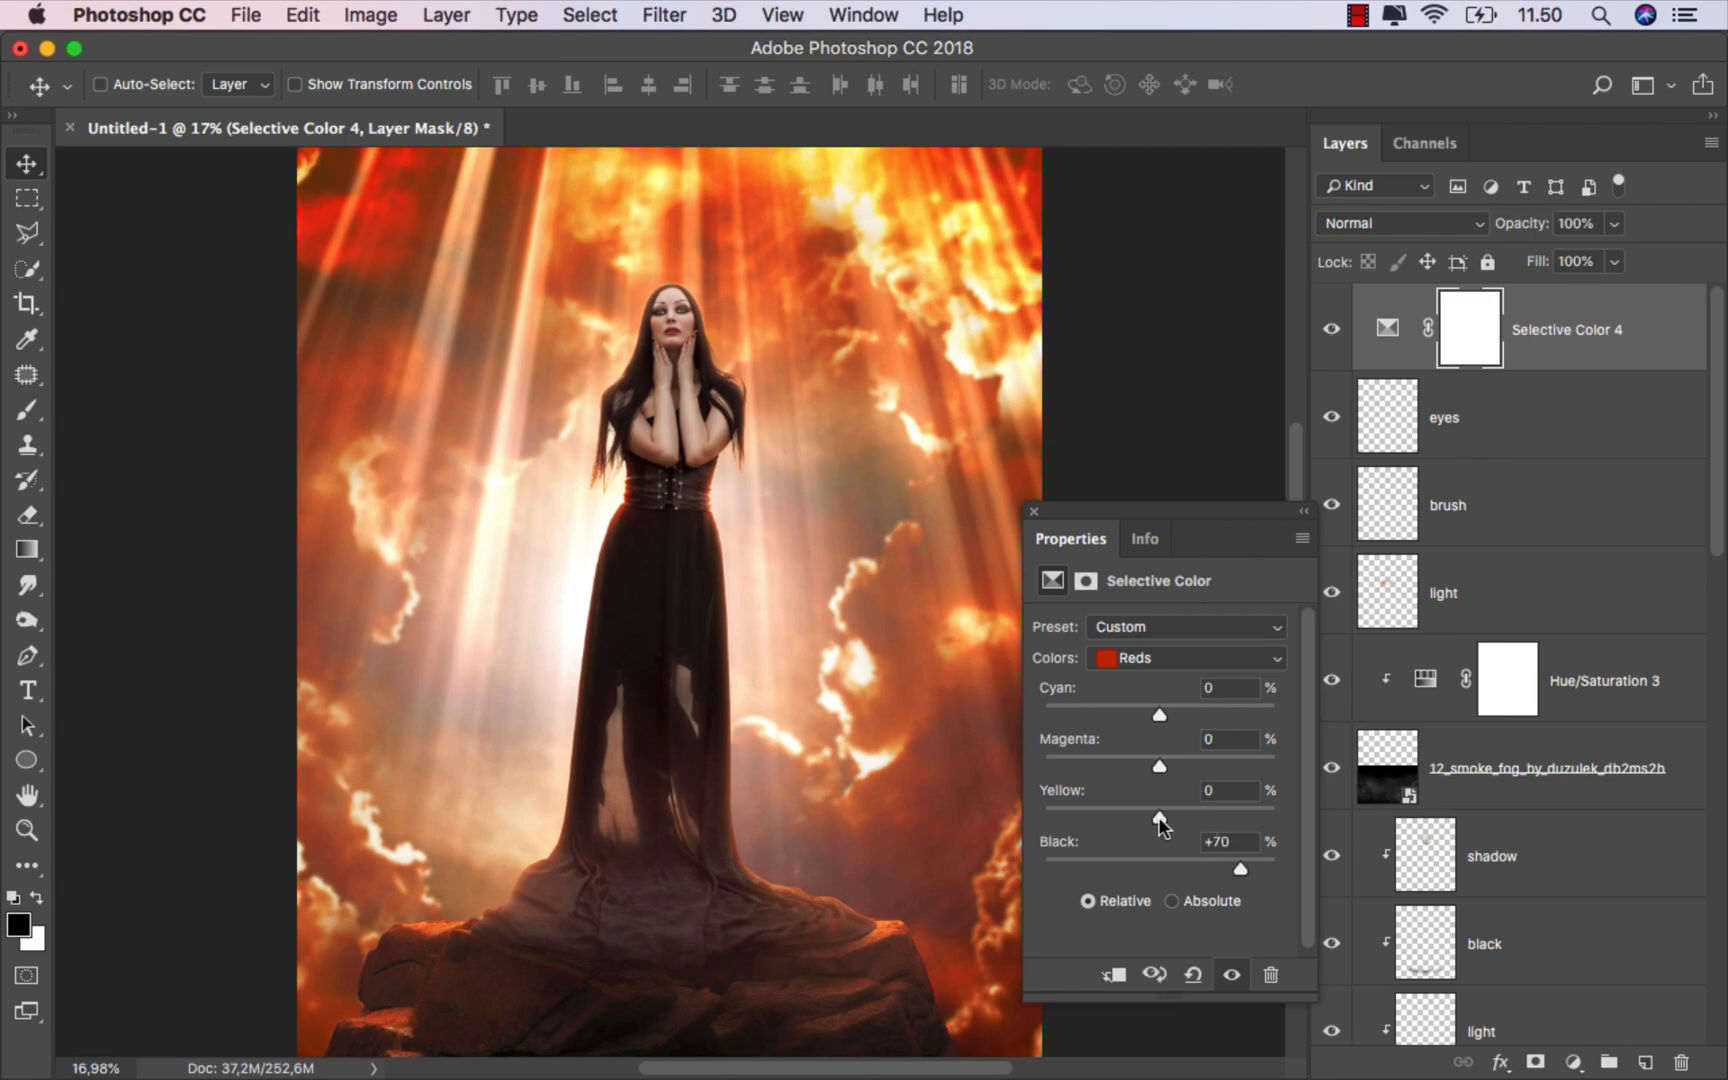
{"action": "left_click_drag", "start_coordinate": [1160, 818], "coordinate": [1255, 820]}
{"action": "left_click_drag", "start_coordinate": [1174, 711], "coordinate": [1173, 711]}
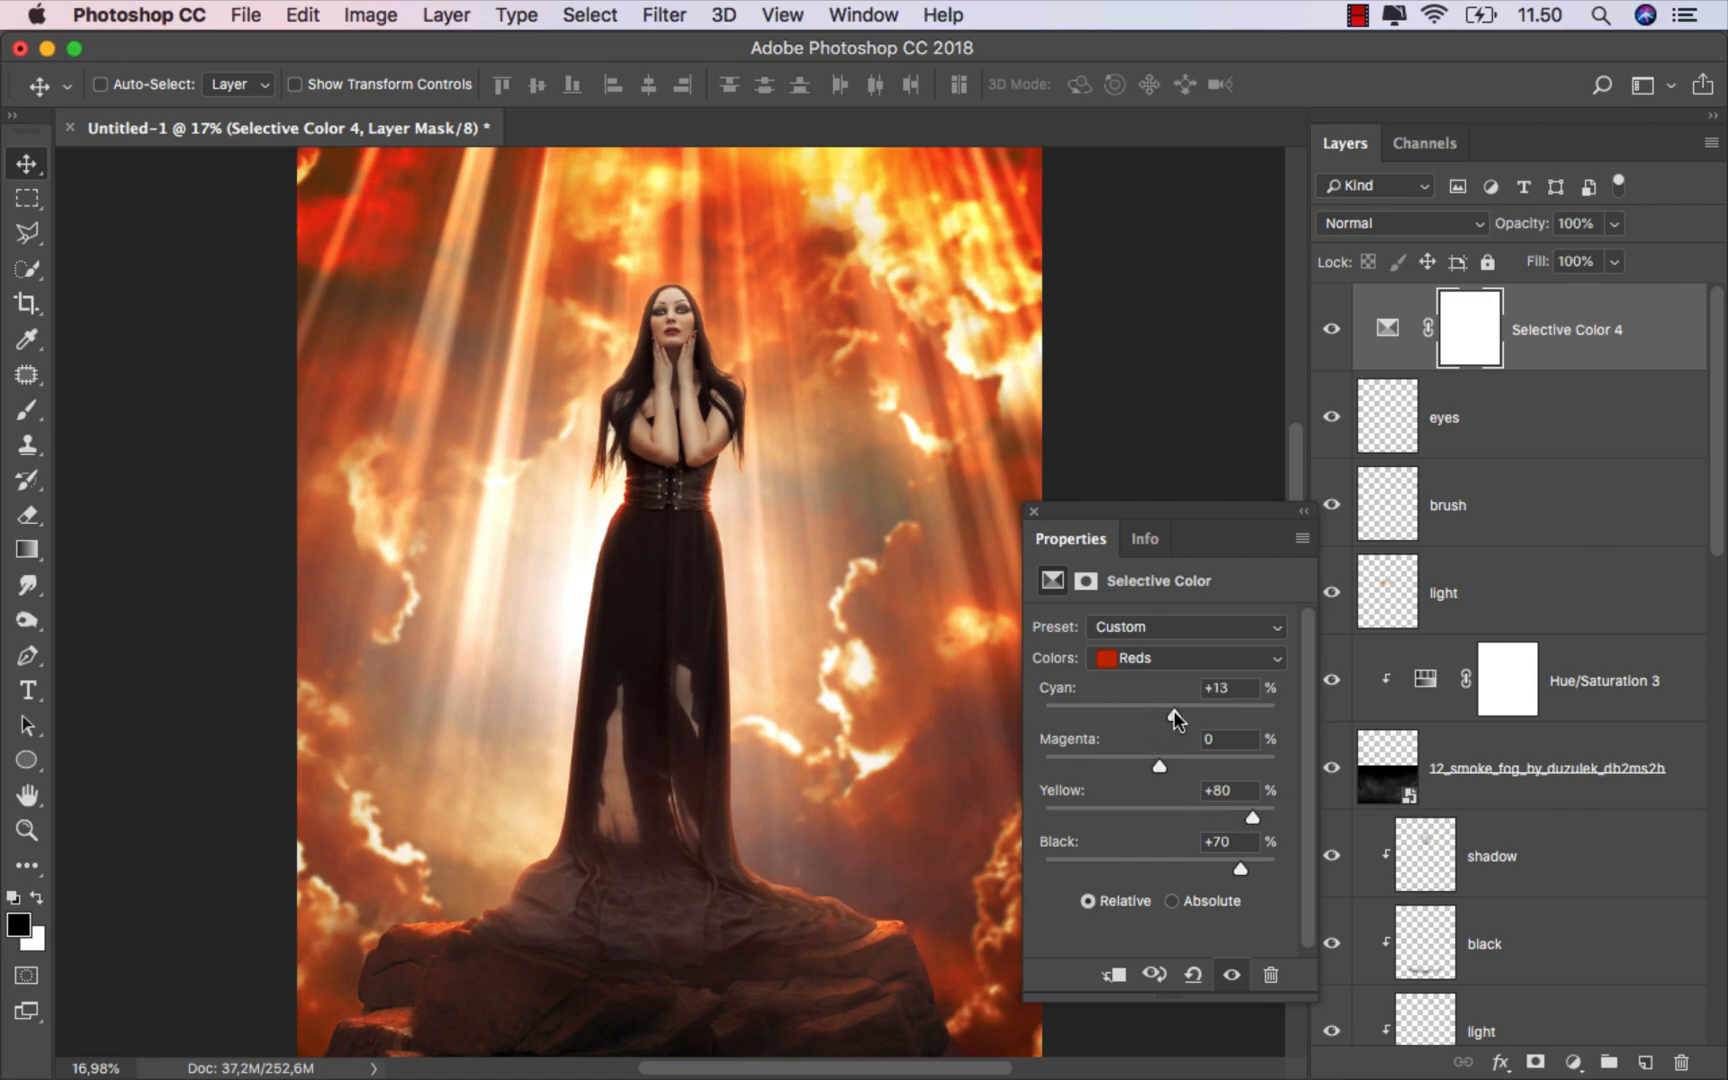
{"action": "left_click", "coordinate": [1332, 329]}
{"action": "left_click", "coordinate": [1332, 329]}
Step: Adjust the Yellows in the Selective Color layer to Cyan +100%, Magenta +2%, Yellow -50% and Black +20%
{"action": "left_click", "coordinate": [1143, 662]}
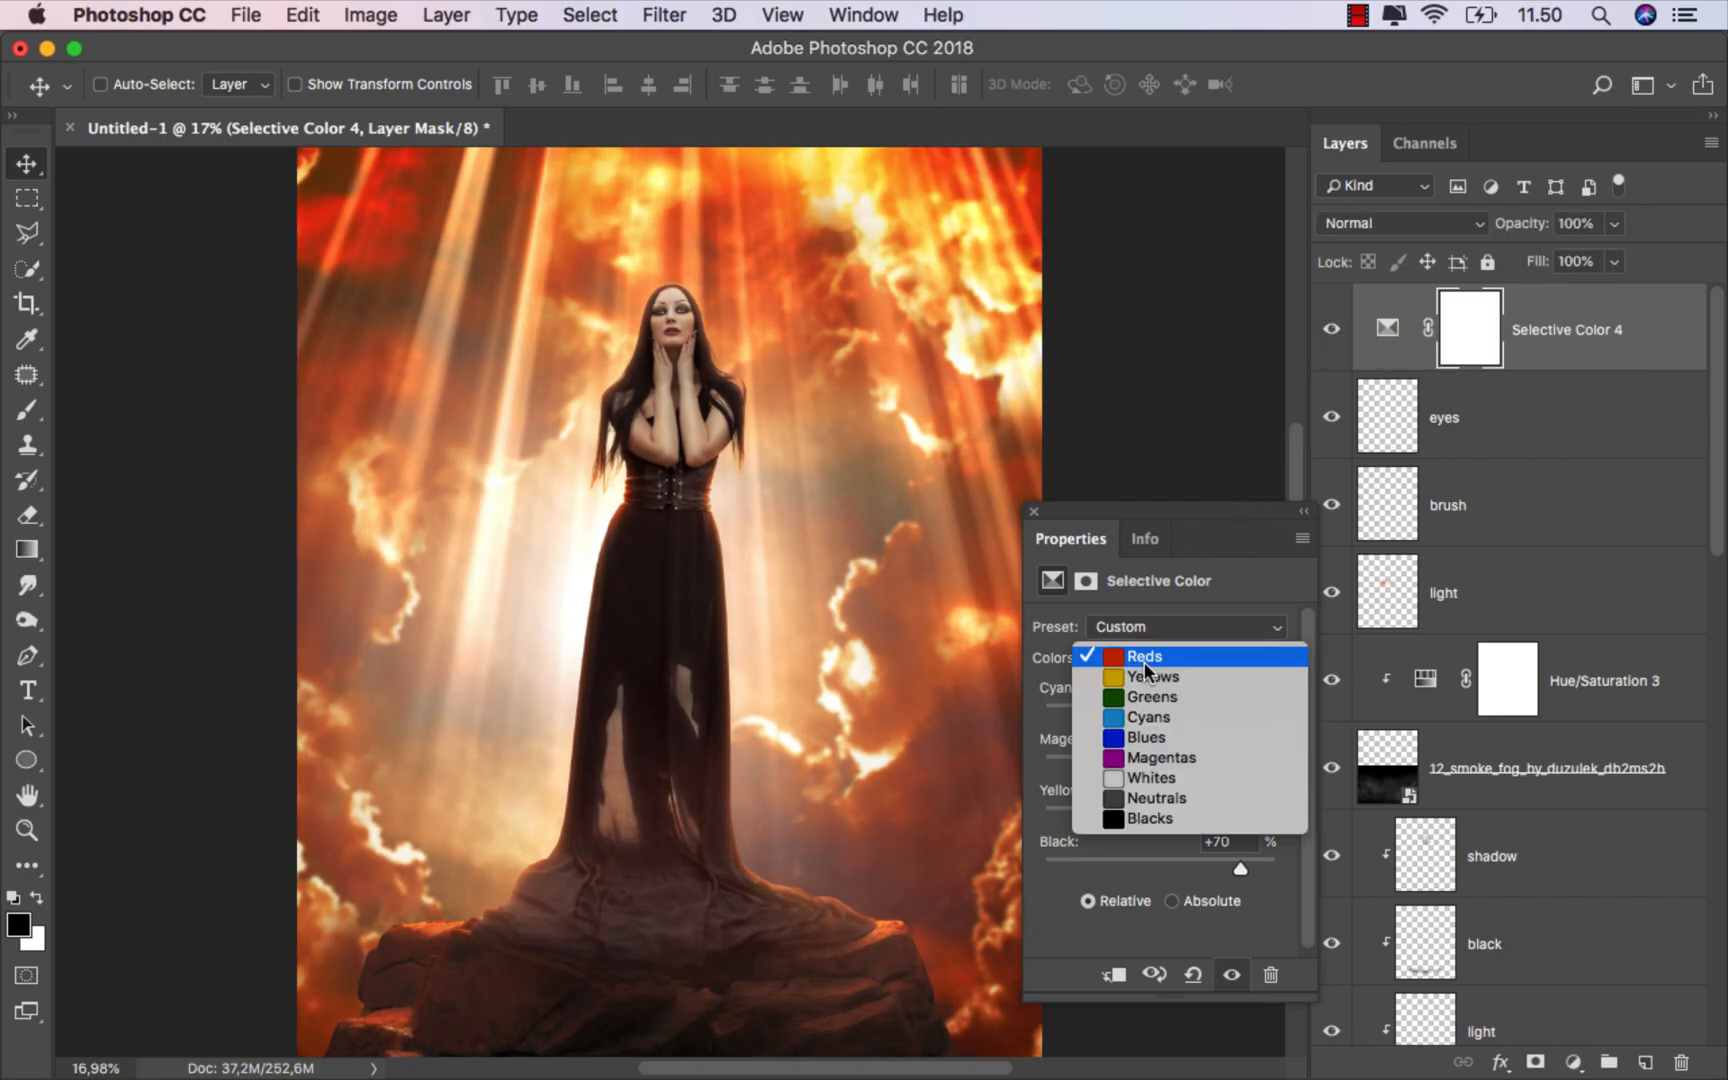
{"action": "left_click", "coordinate": [1142, 670]}
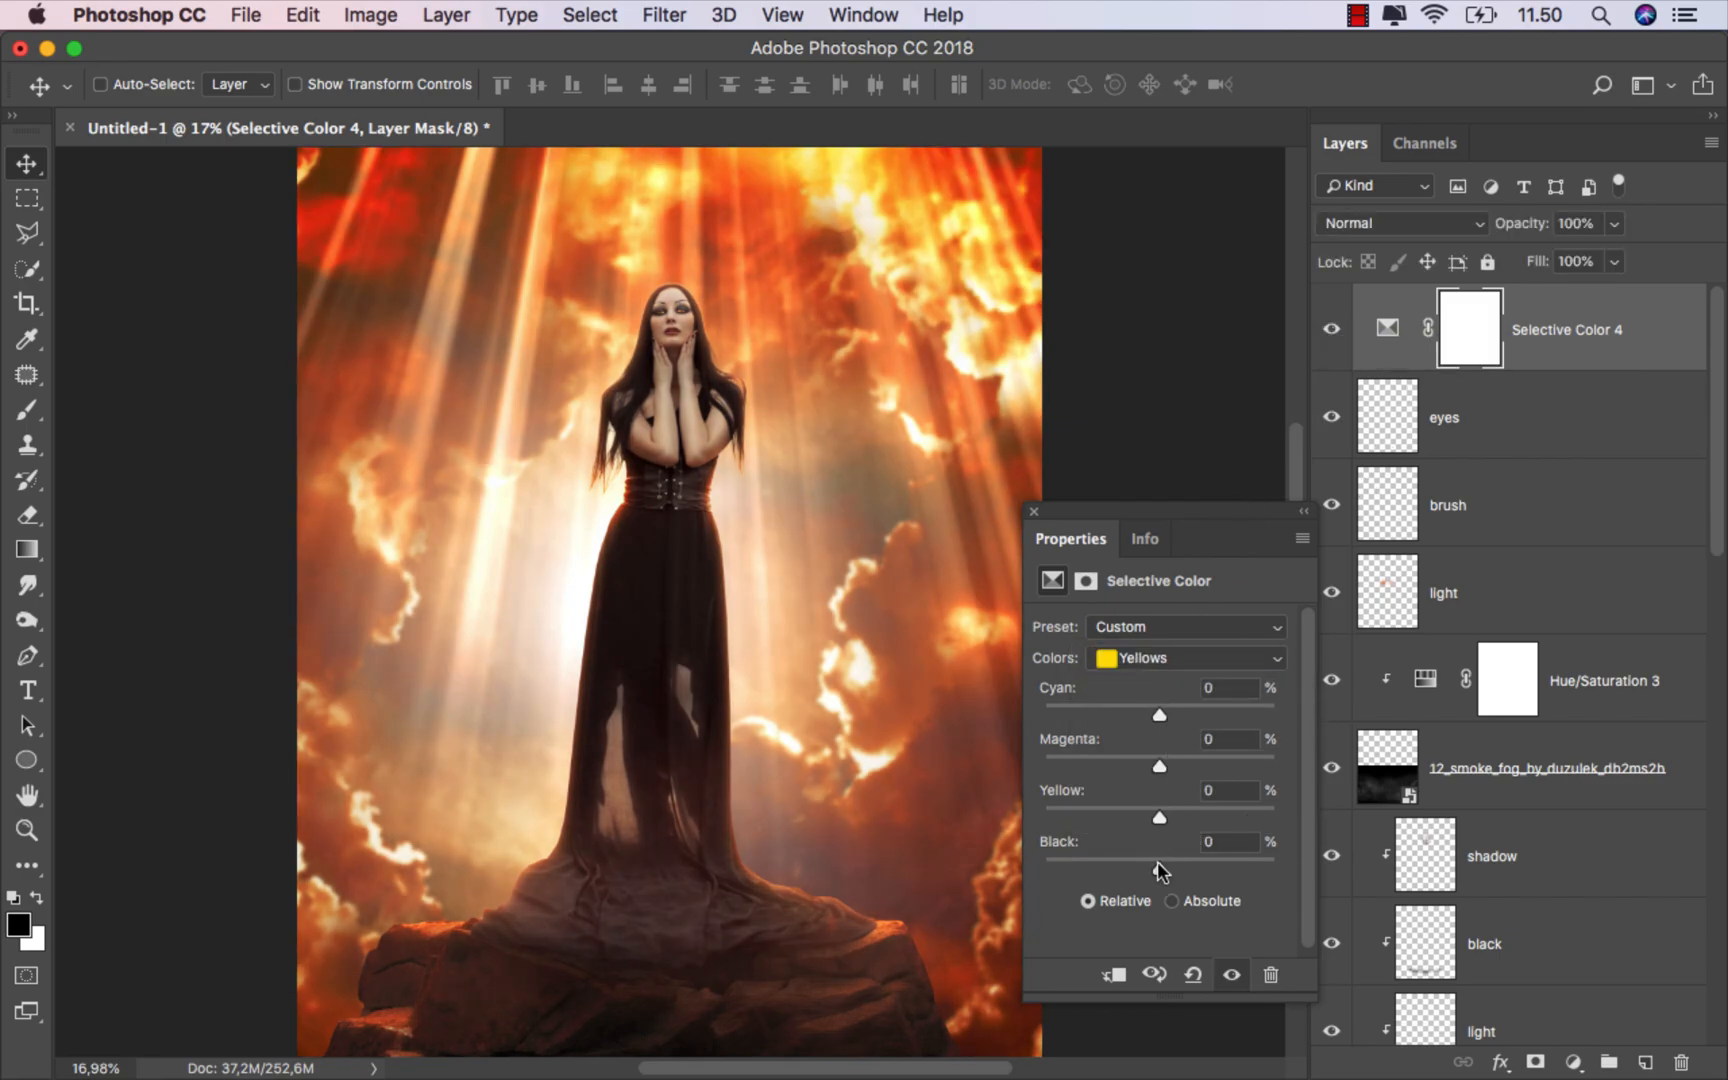
{"action": "left_click_drag", "start_coordinate": [1159, 866], "coordinate": [1099, 810]}
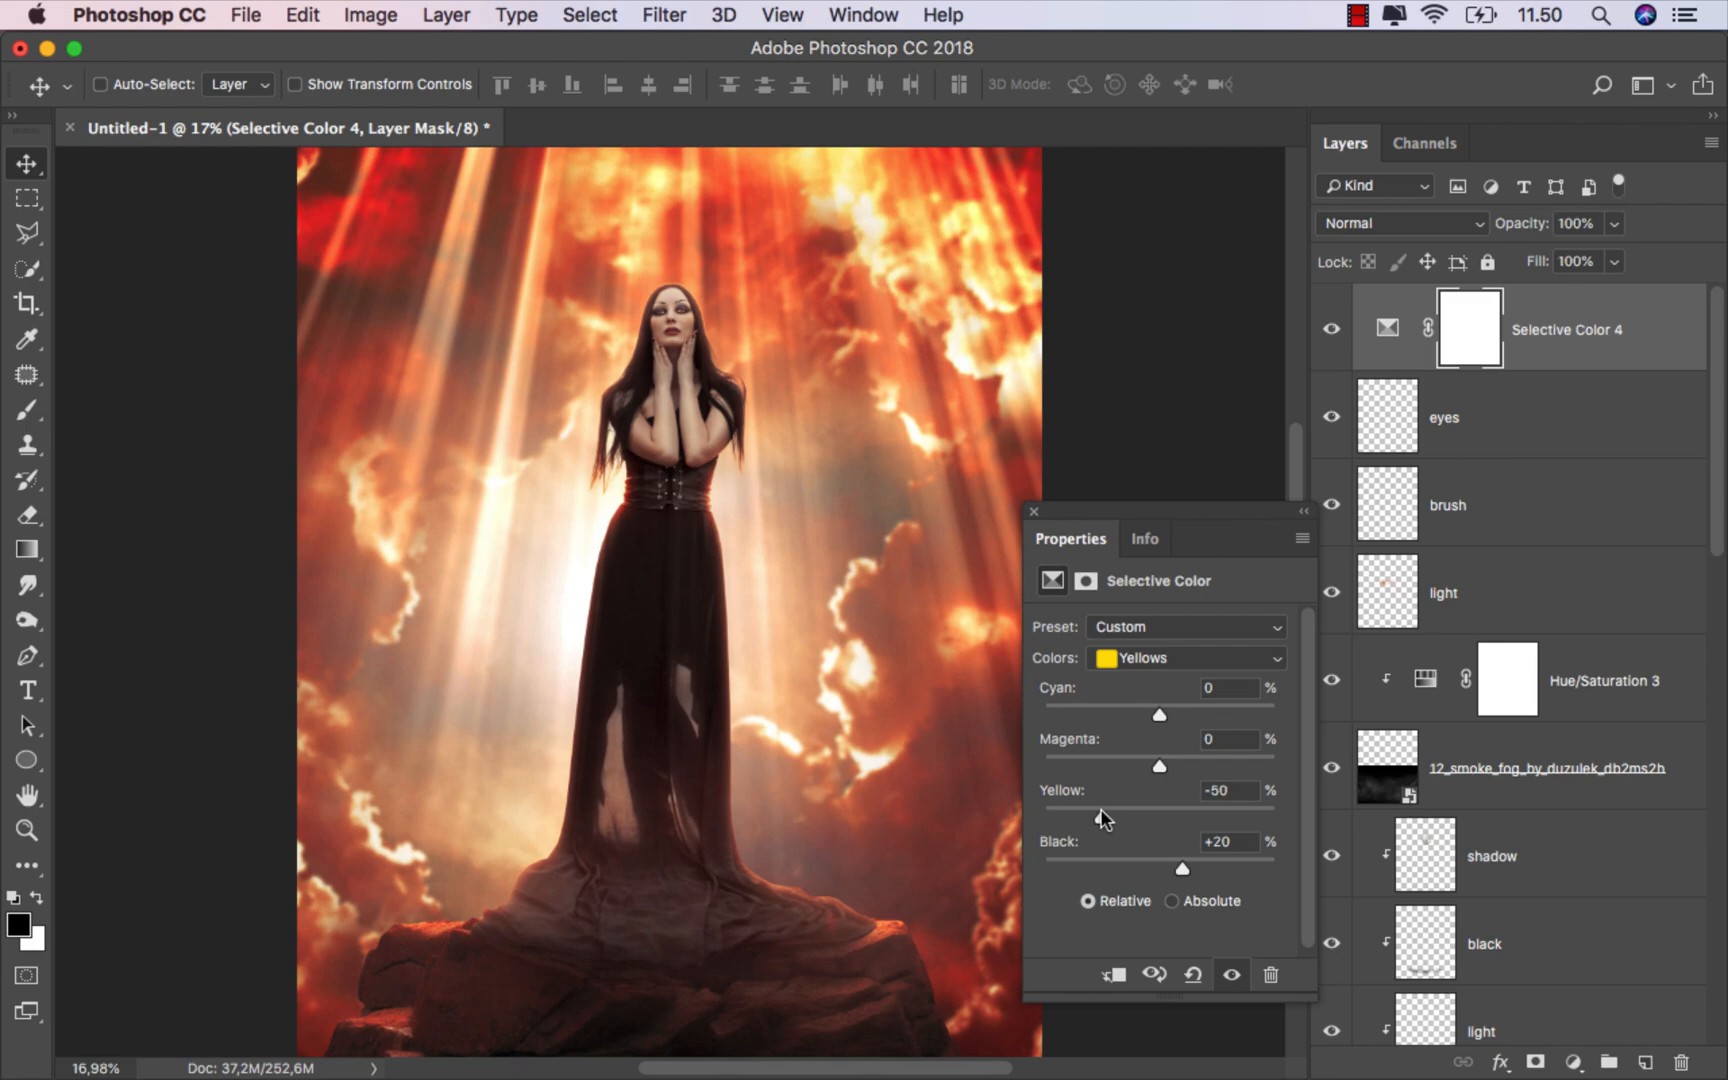
{"action": "left_click", "coordinate": [1160, 764]}
{"action": "left_click_drag", "start_coordinate": [1161, 710], "coordinate": [1208, 711]}
Step: Set Magenta to -15% for the Whites in the Selective Color adjustment
{"action": "left_click", "coordinate": [1207, 660]}
{"action": "left_click", "coordinate": [1156, 757]}
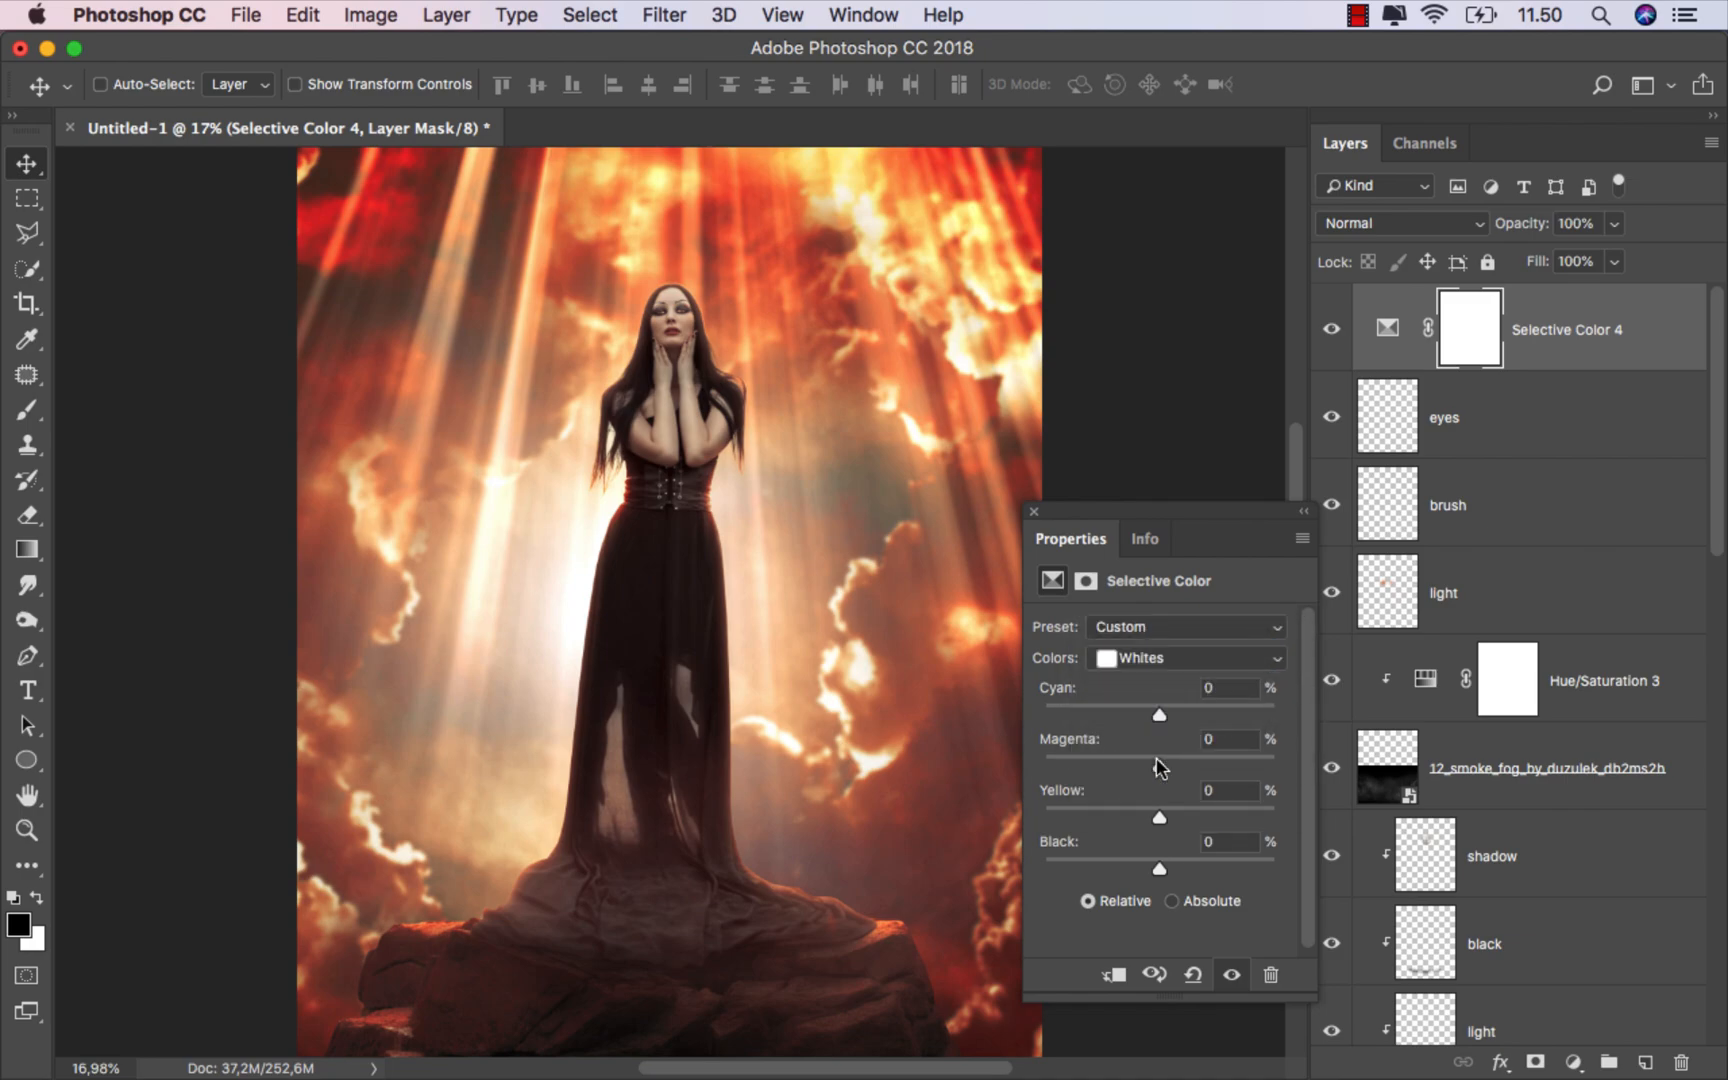
{"action": "left_click_drag", "start_coordinate": [1091, 756], "coordinate": [1143, 768]}
Step: Set the Blacks to Cyan -2%, Magenta -6%, Yellow -15% and Black +3%, and compare the image with and without the Selective Color layer
{"action": "left_click", "coordinate": [1172, 660]}
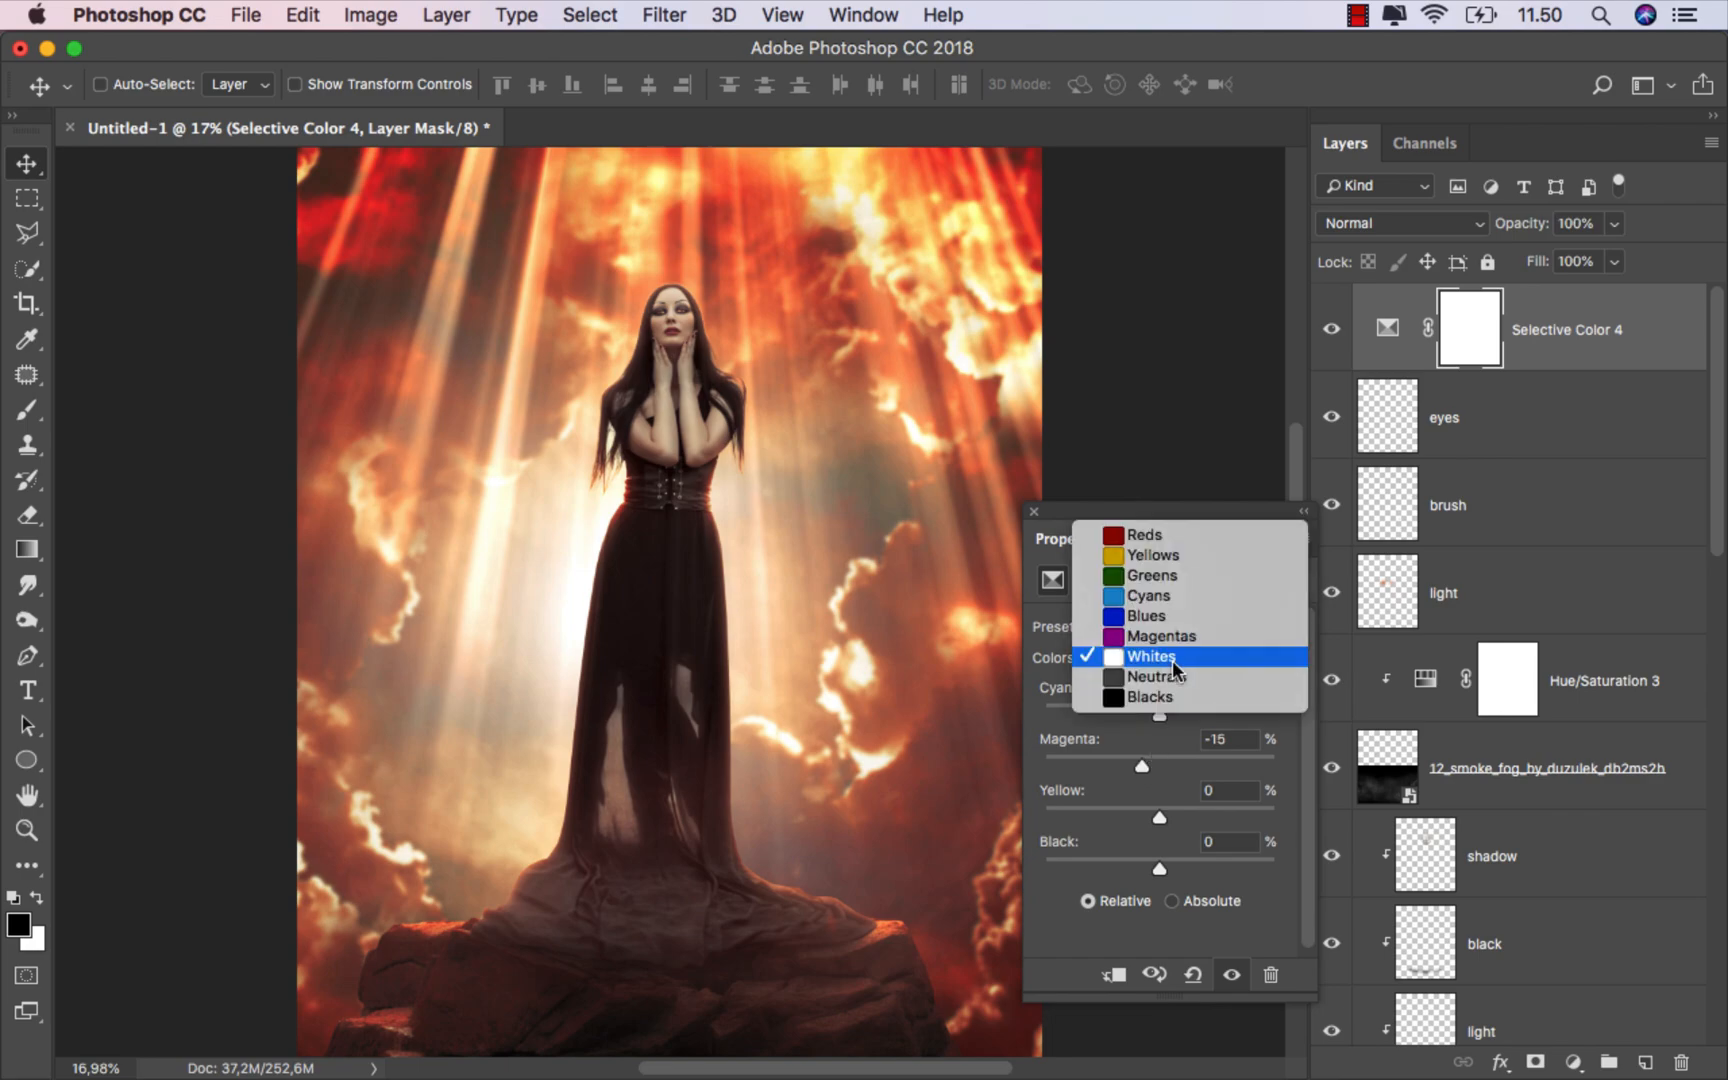
{"action": "left_click", "coordinate": [1177, 697]}
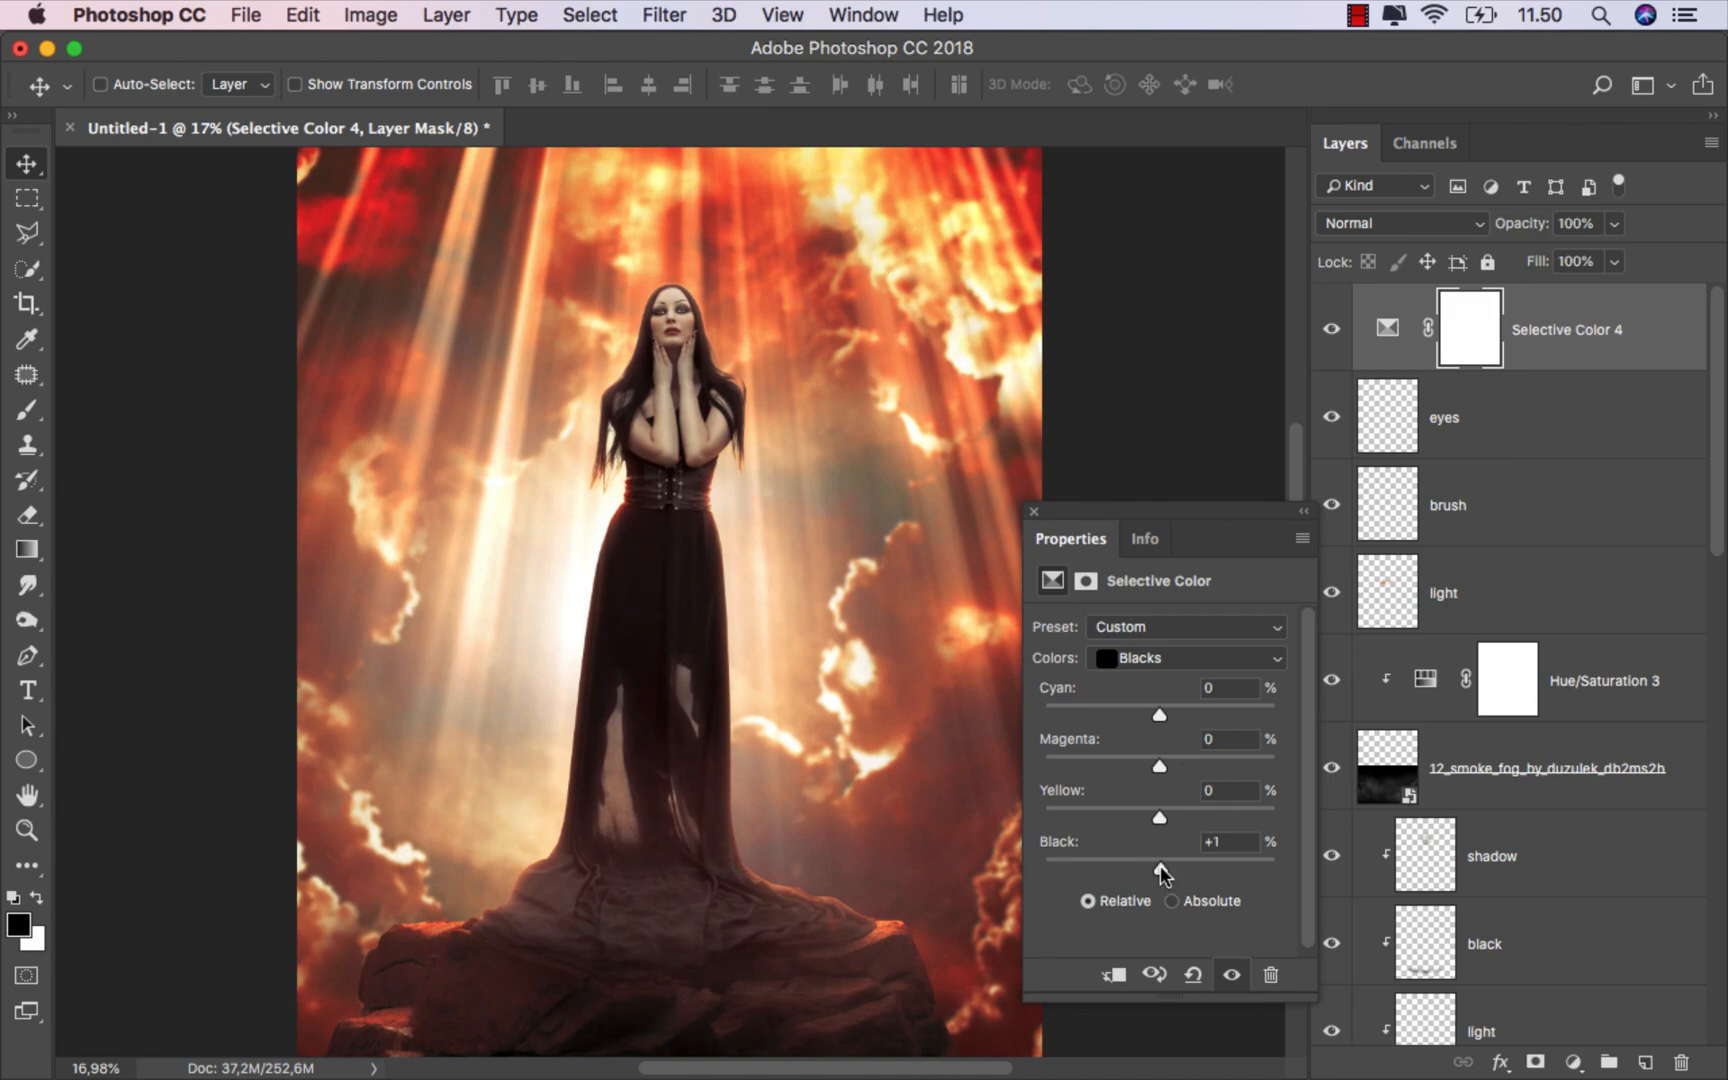
{"action": "left_click_drag", "start_coordinate": [1160, 868], "coordinate": [1151, 763]}
{"action": "left_click_drag", "start_coordinate": [1160, 706], "coordinate": [1156, 706]}
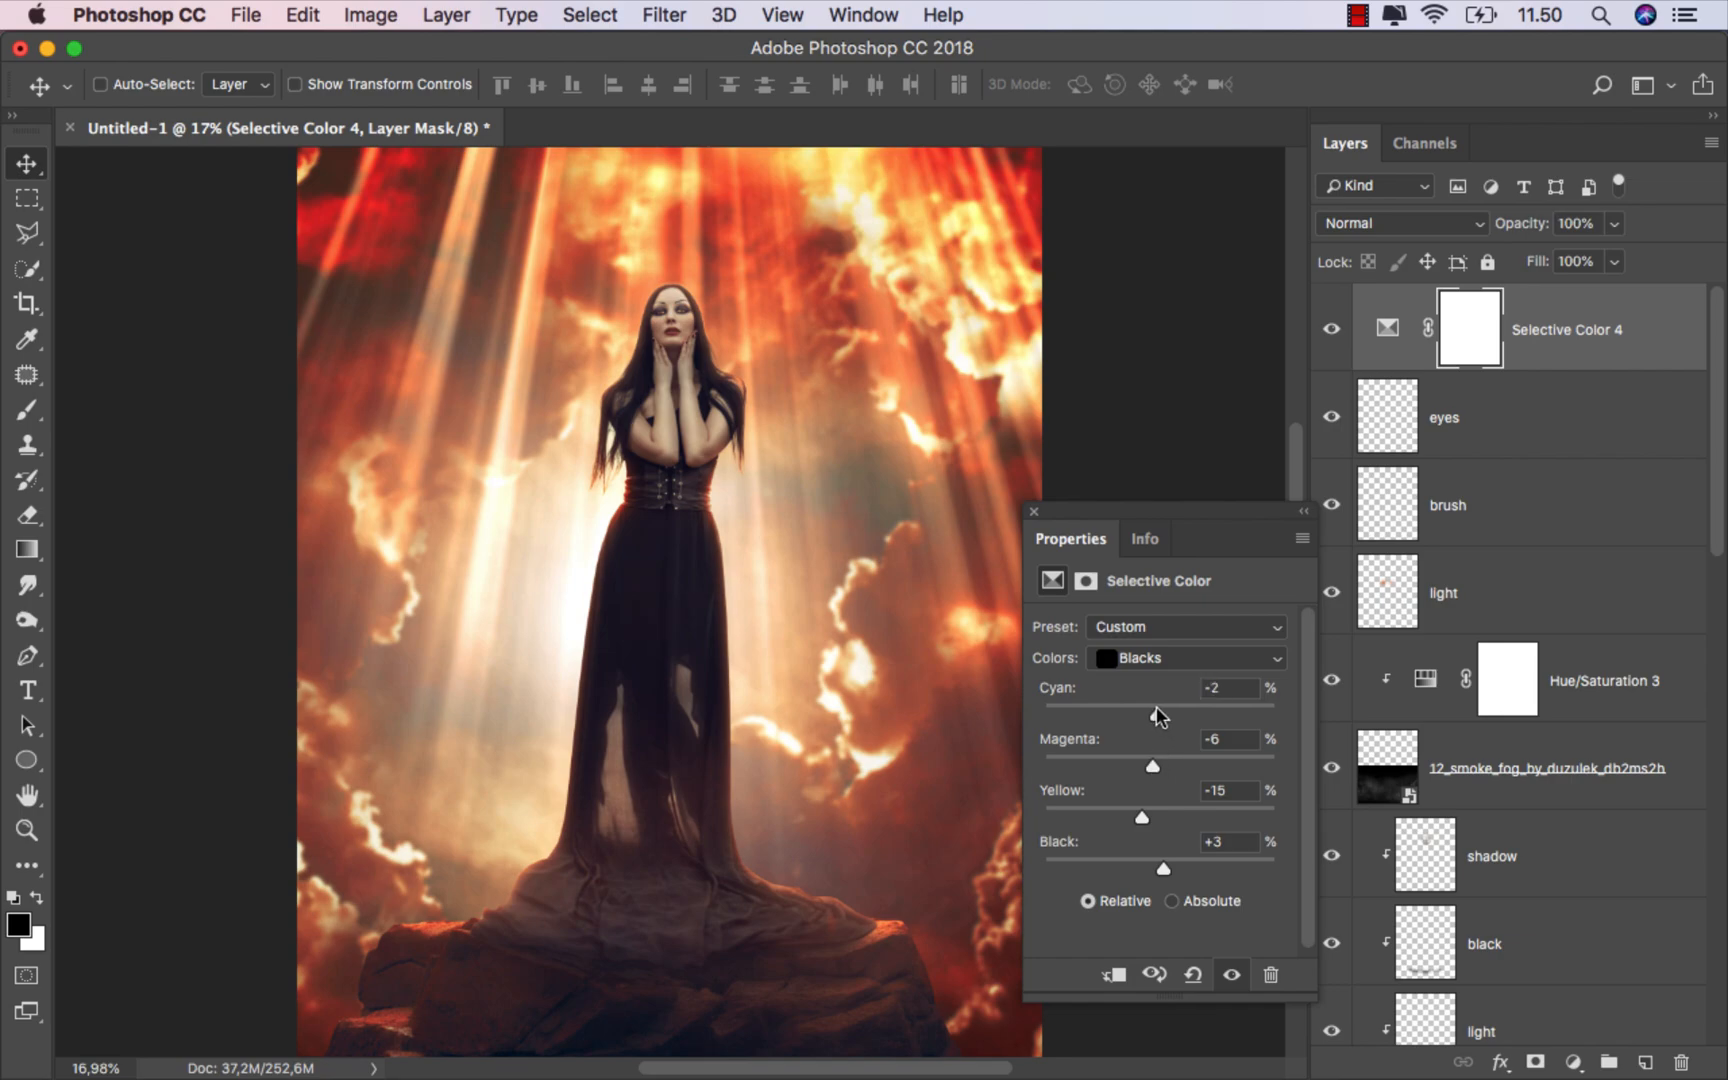
{"action": "left_click", "coordinate": [1034, 512]}
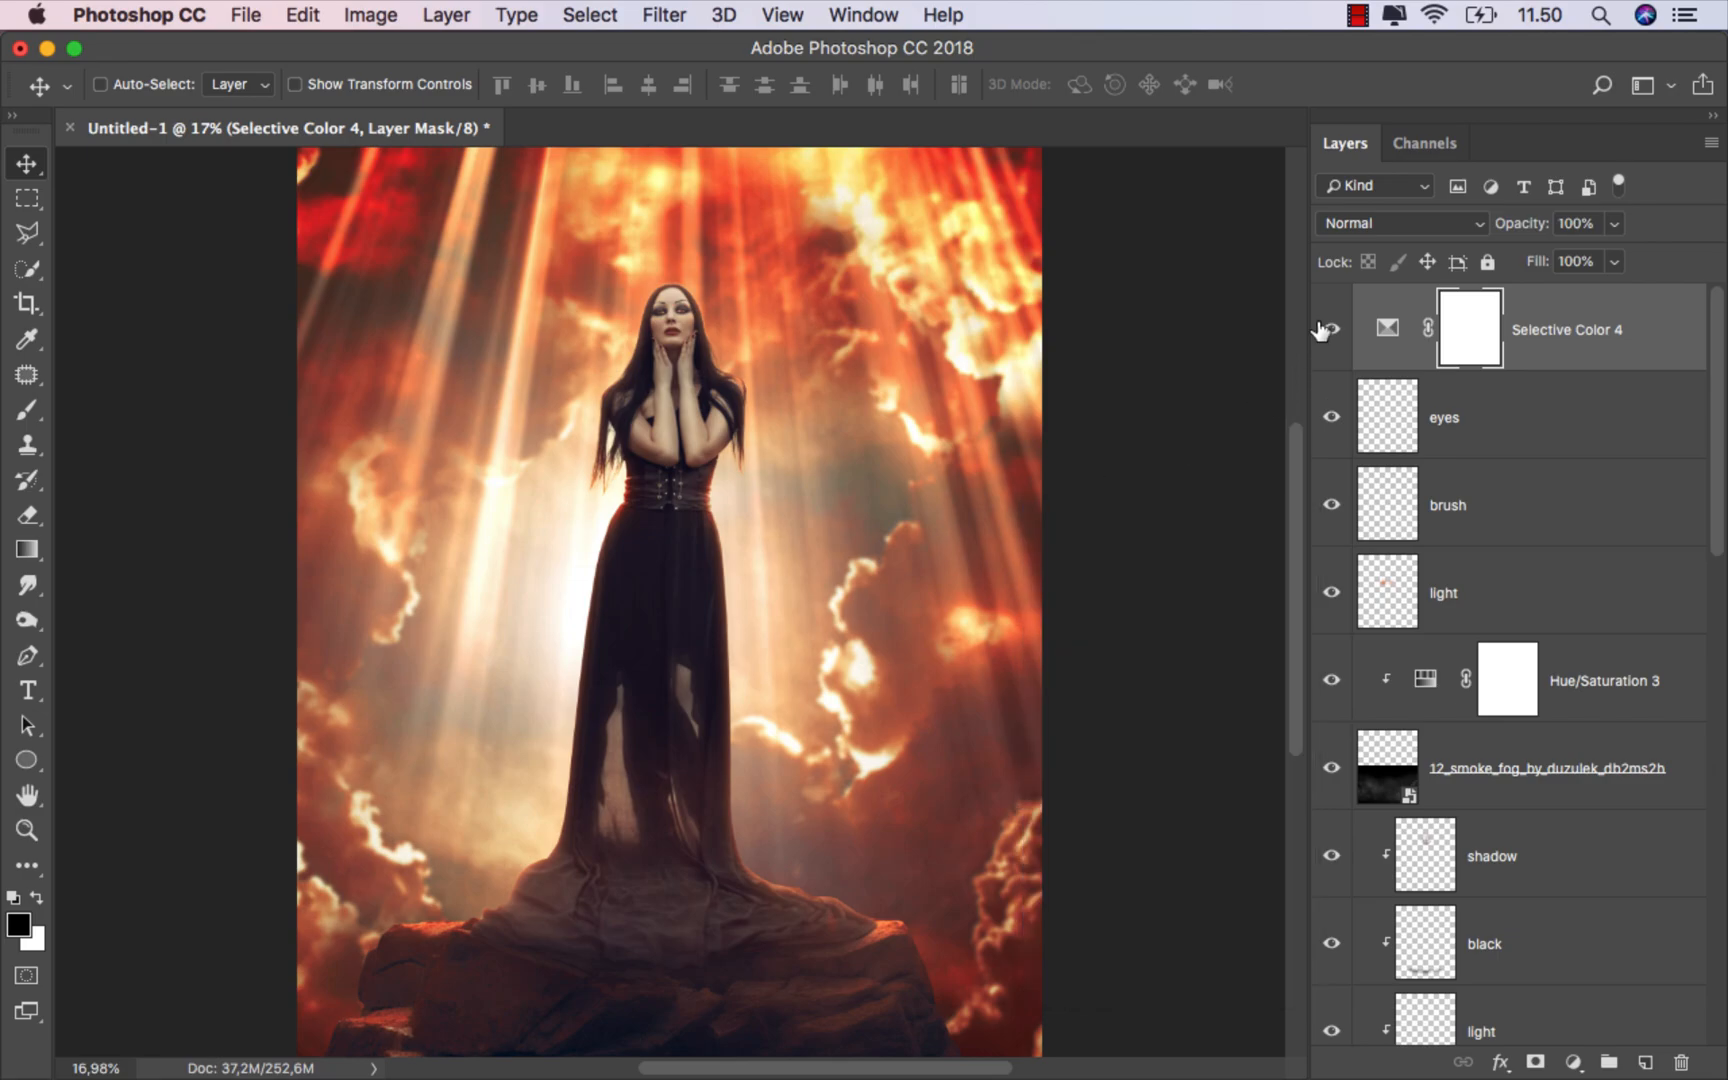
{"action": "left_click", "coordinate": [1332, 318]}
{"action": "left_click", "coordinate": [1332, 318]}
Step: Add an Exposure adjustment layer on top with Exposure +0.16 and Gamma Correction 0.97, and compare the image with and without it
{"action": "left_click", "coordinate": [1581, 340]}
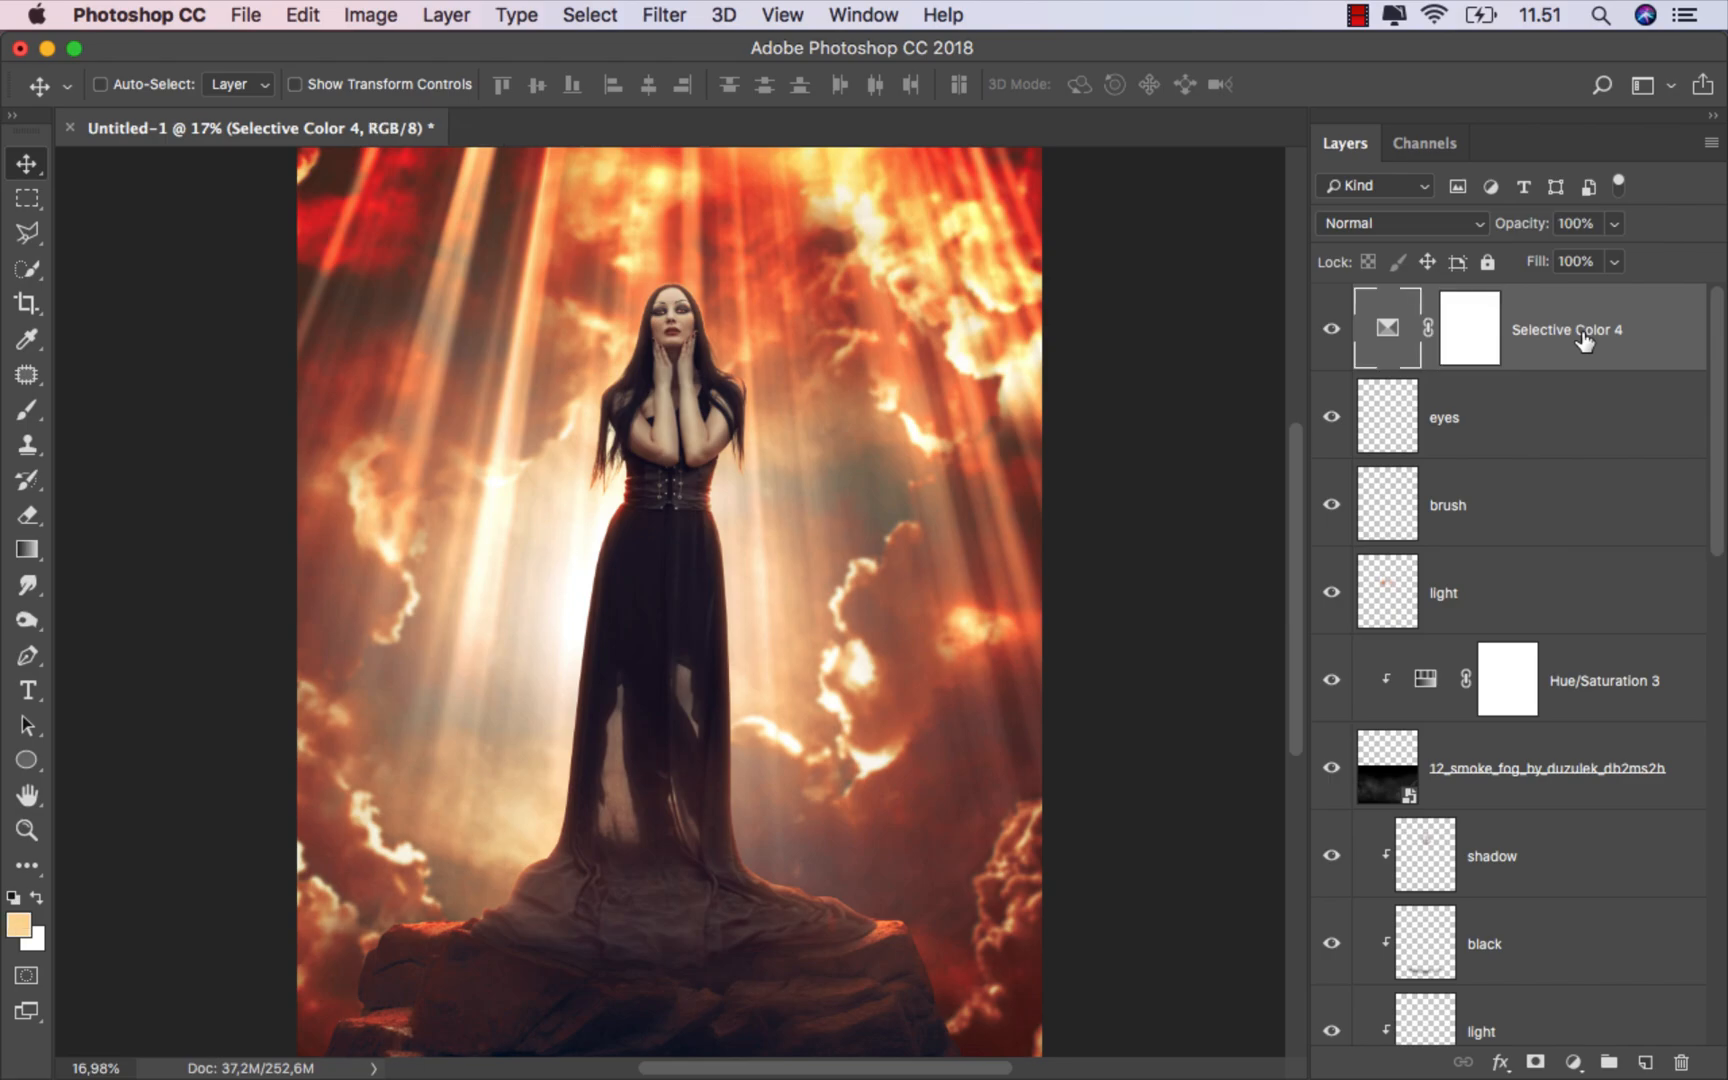
{"action": "left_click", "coordinate": [1571, 1061]}
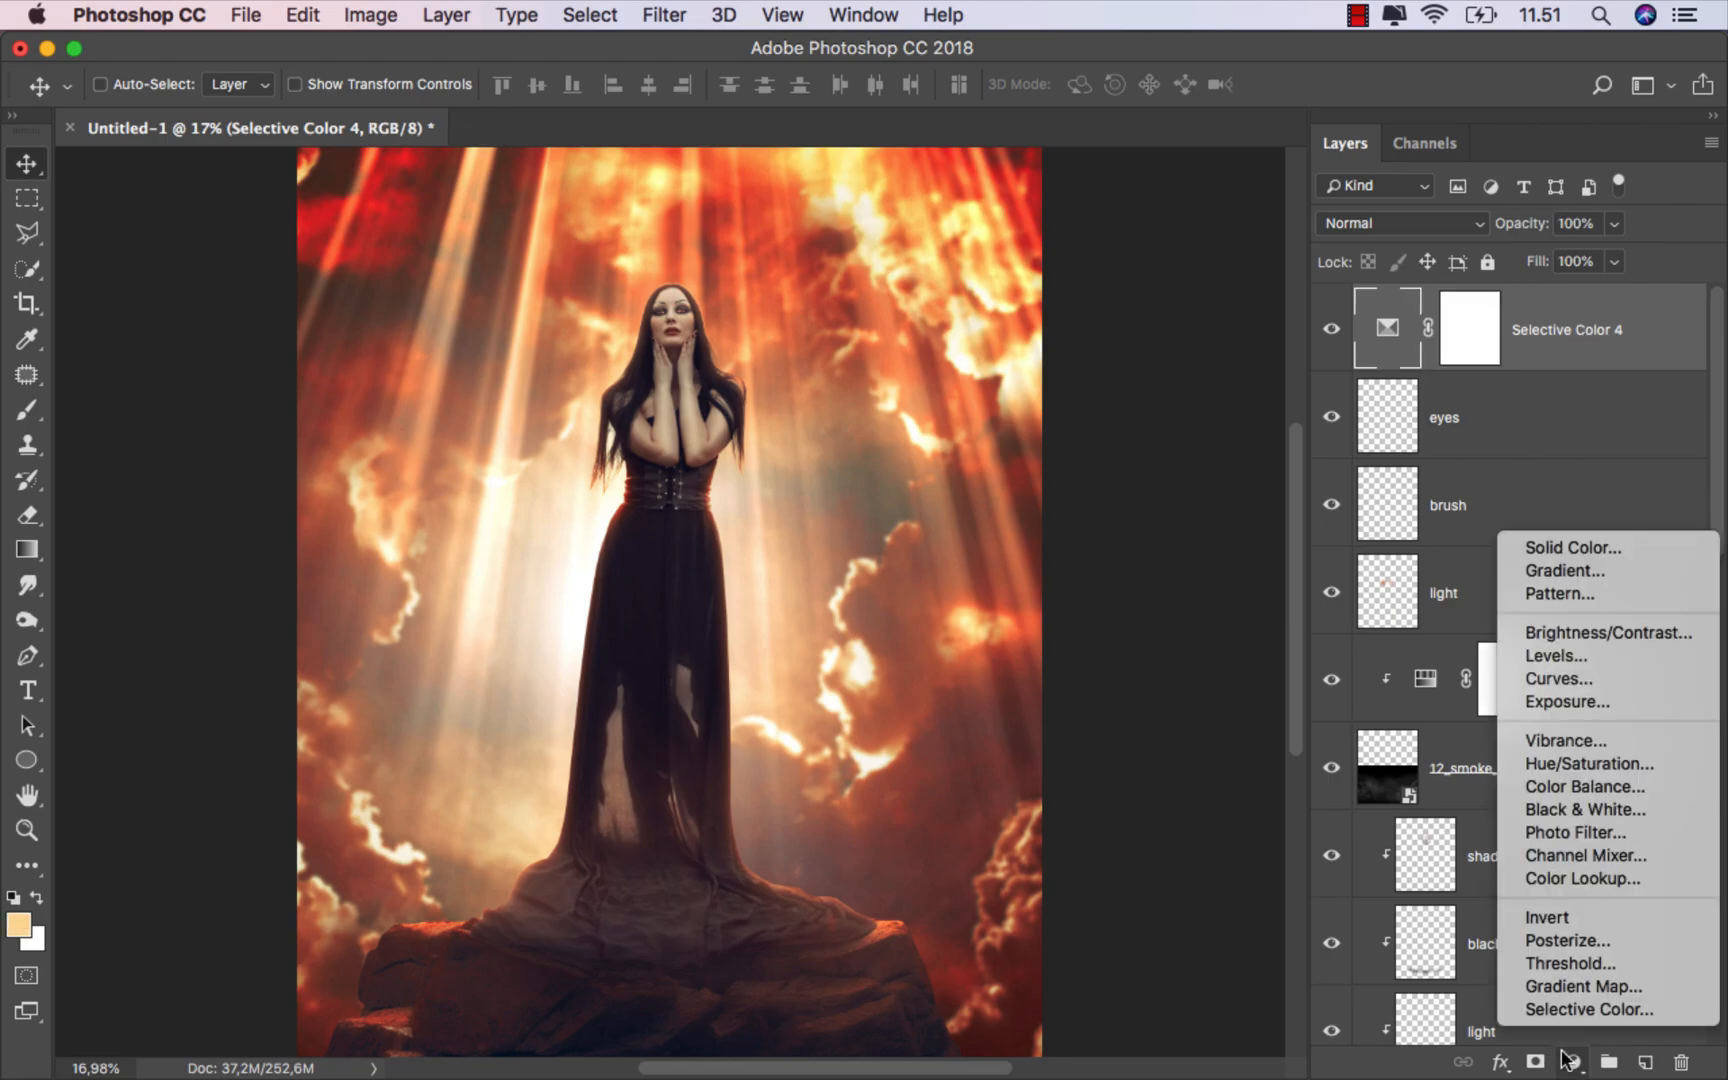
{"action": "left_click", "coordinate": [1593, 703]}
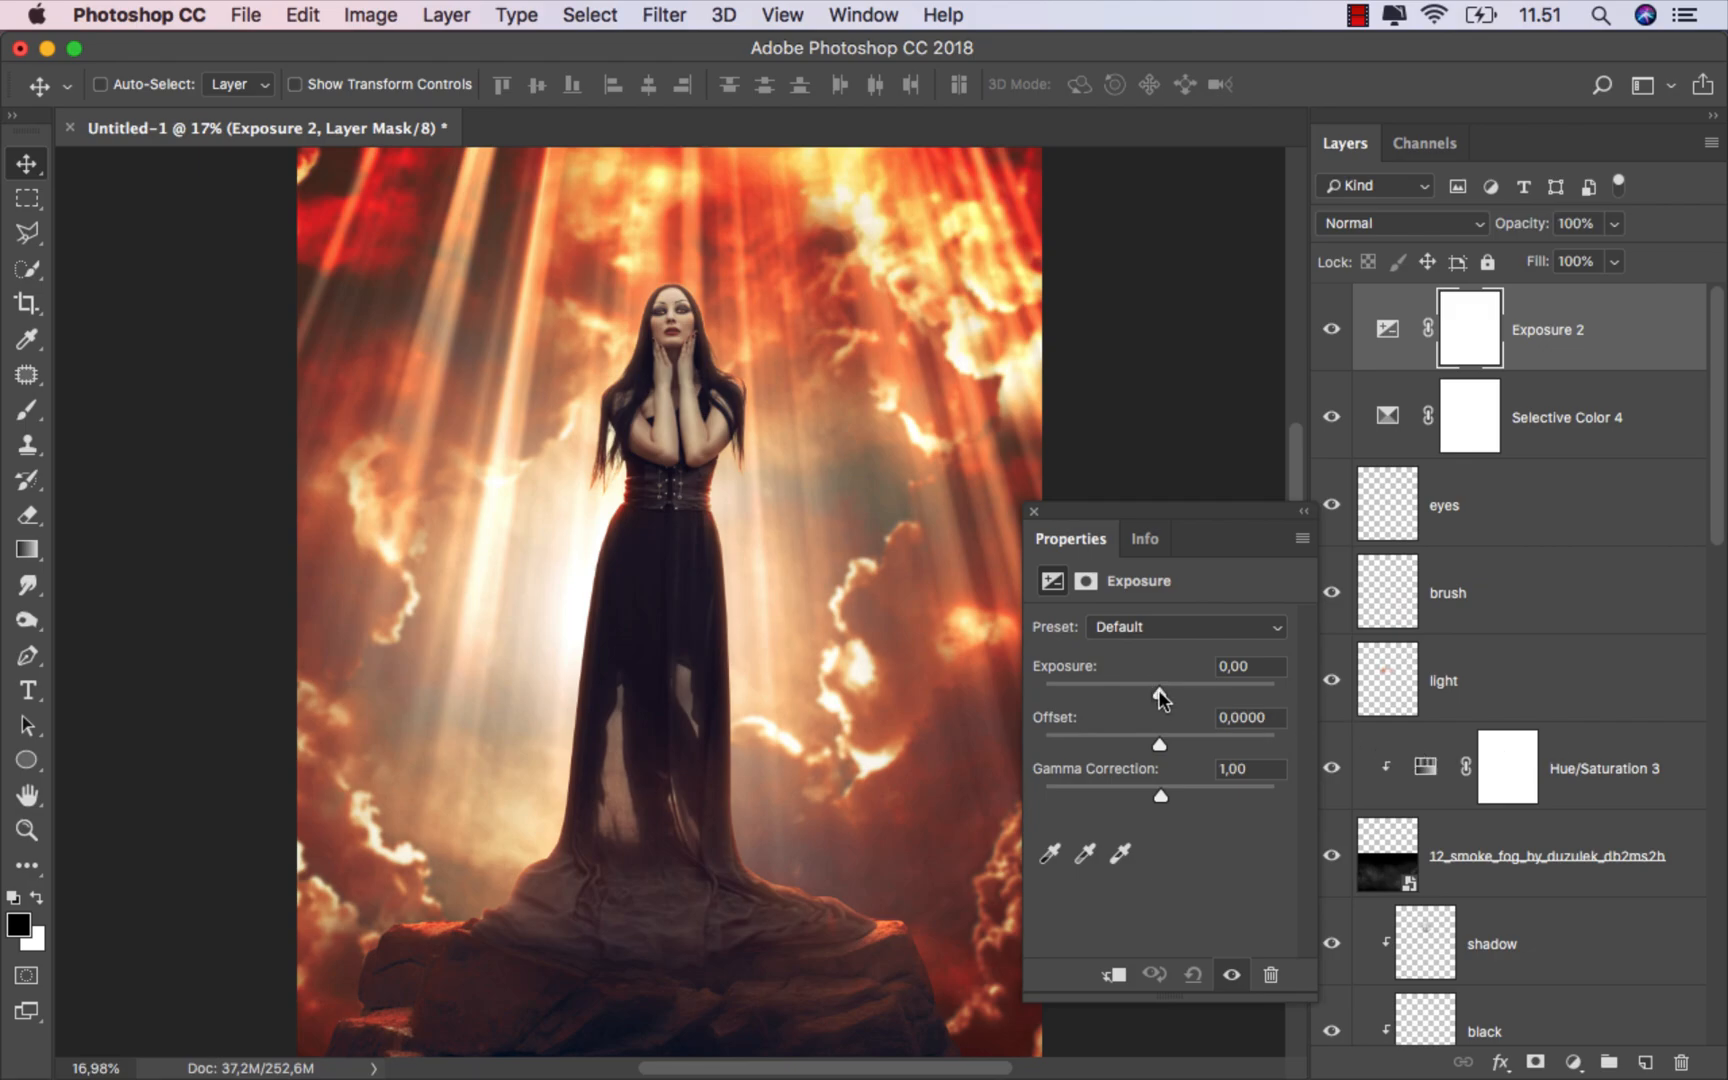
{"action": "left_click_drag", "start_coordinate": [1158, 690], "coordinate": [1162, 690]}
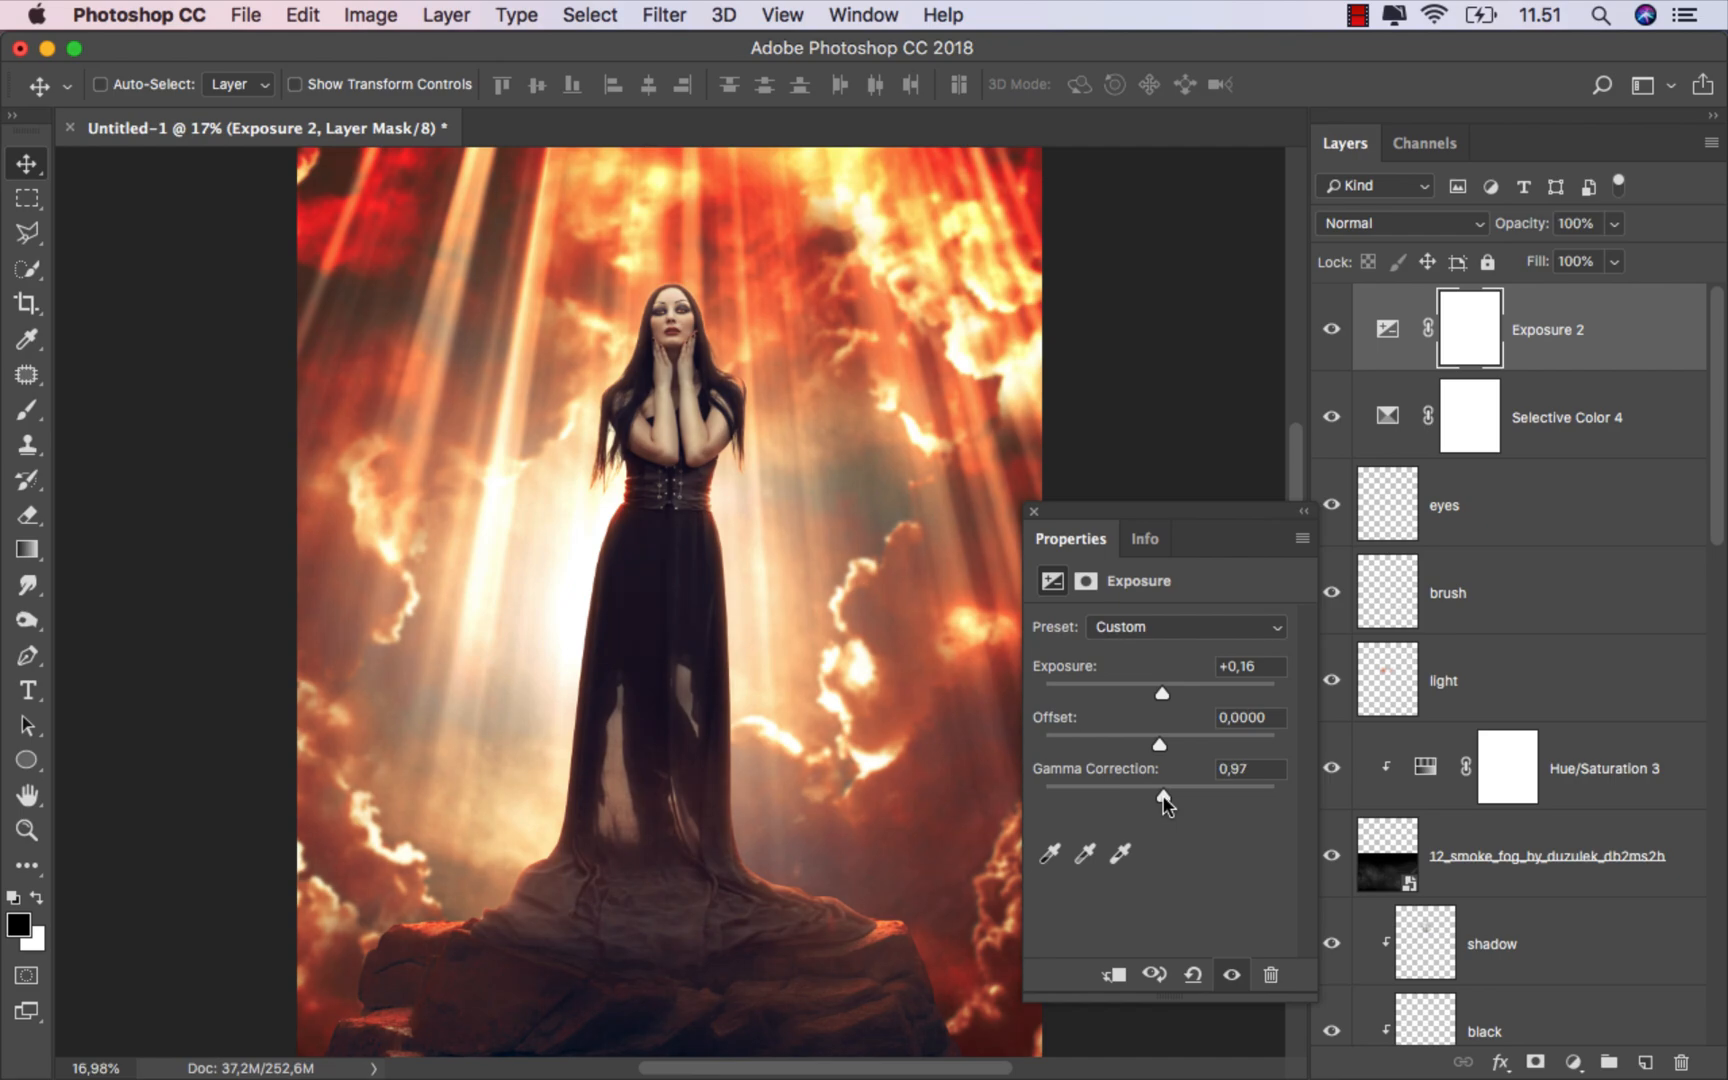
{"action": "left_click", "coordinate": [1035, 511]}
{"action": "left_click", "coordinate": [1335, 335]}
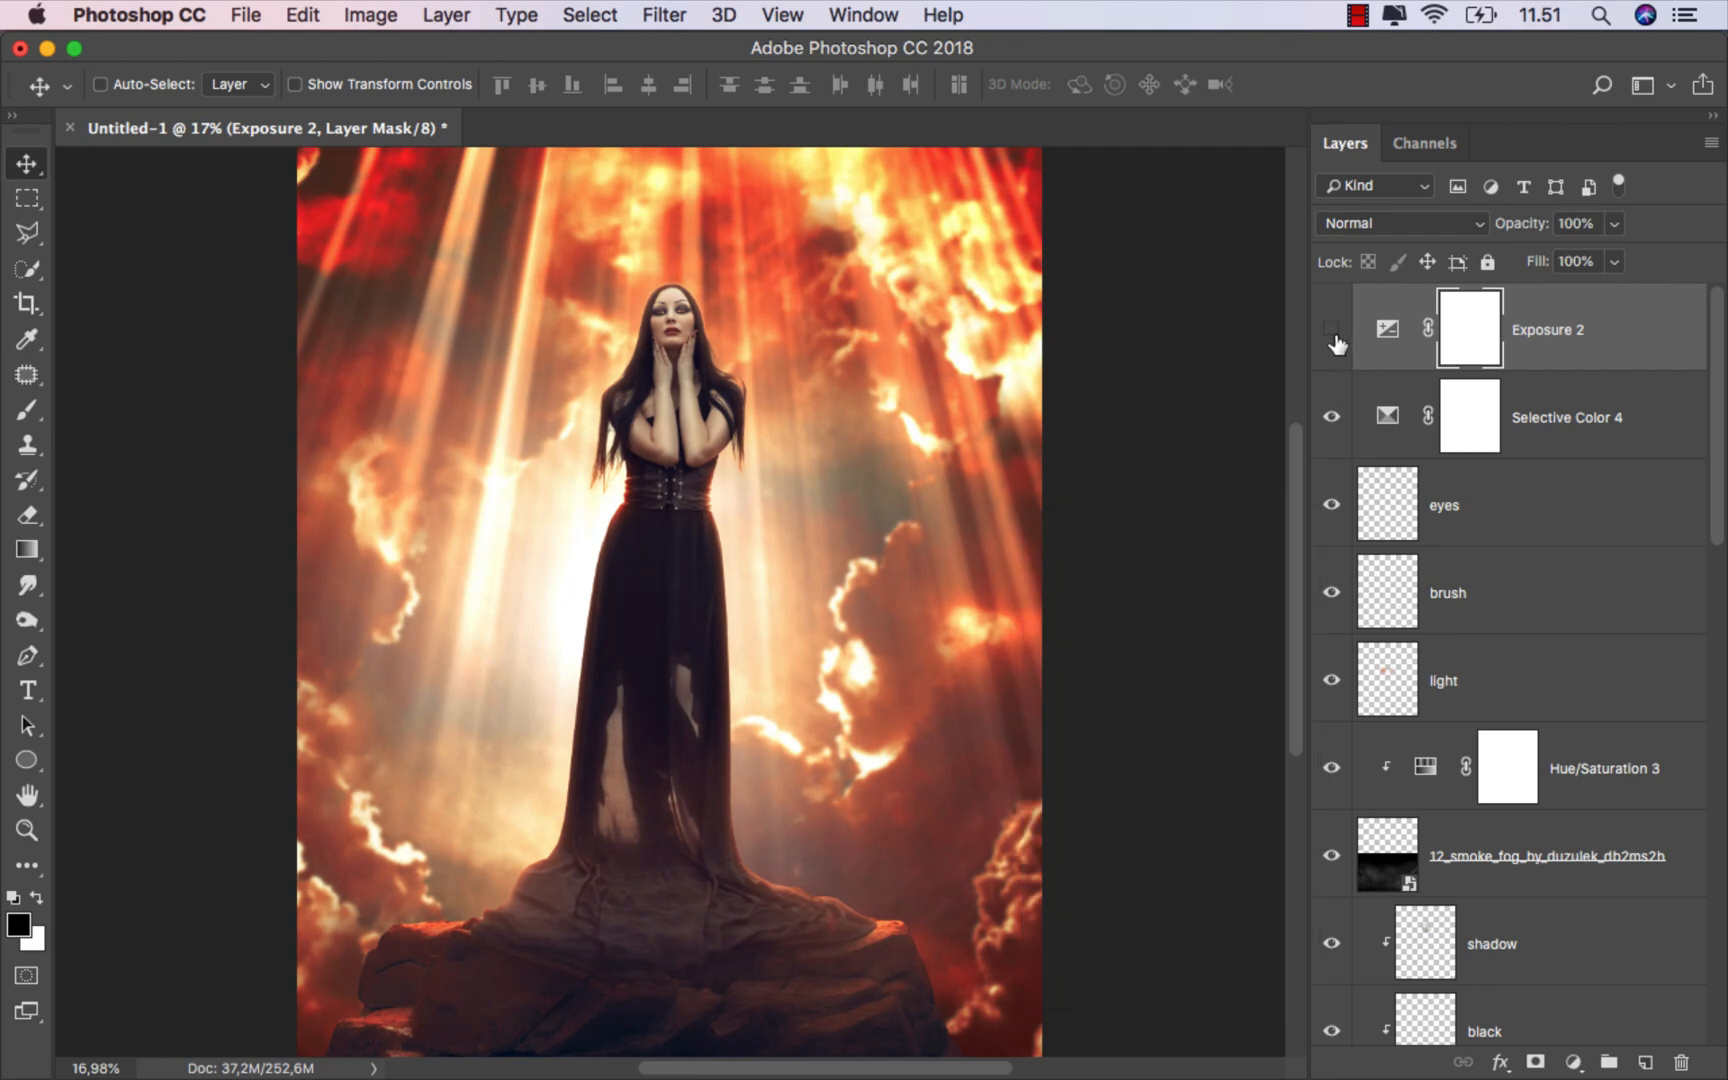
{"action": "left_click", "coordinate": [1335, 335]}
Step: Save the composite as a JPEG named "ok" in the untitled folder at Maximum quality 12 with Baseline ("Standard")
{"action": "left_click", "coordinate": [1532, 329]}
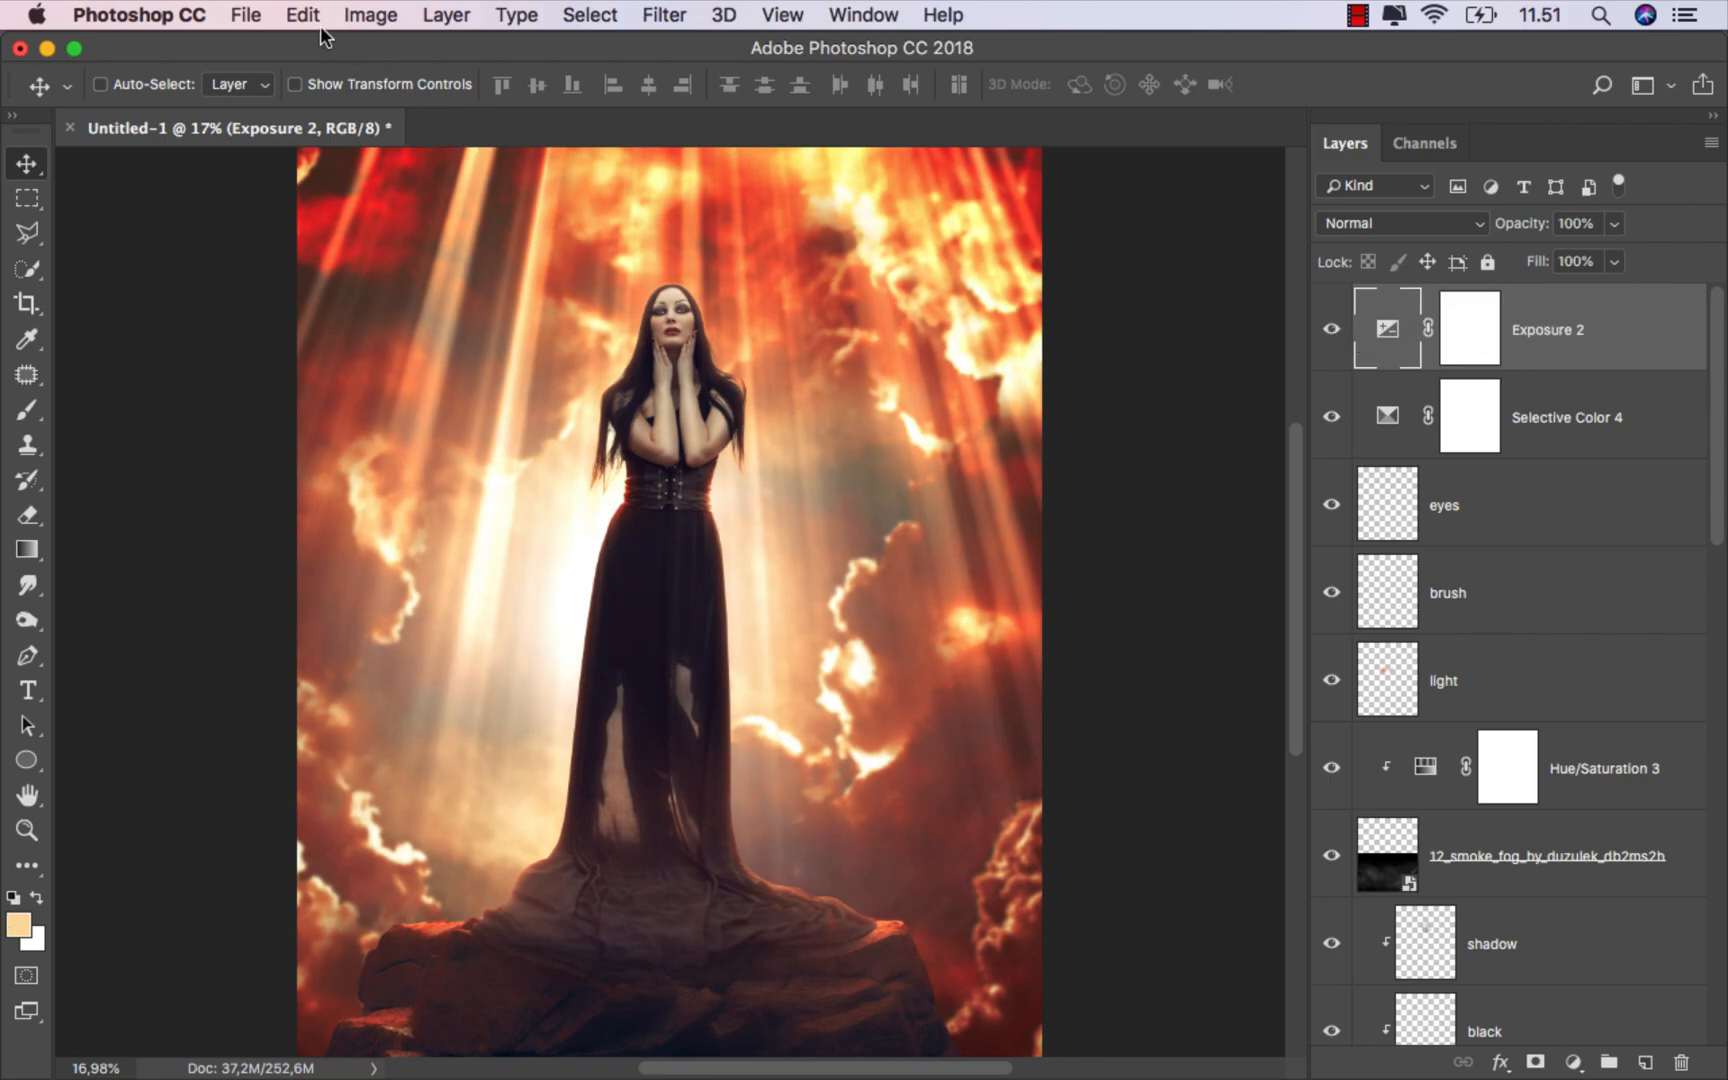
{"action": "left_click", "coordinate": [246, 15]}
{"action": "left_click", "coordinate": [317, 298]}
{"action": "type", "text": "ok"}
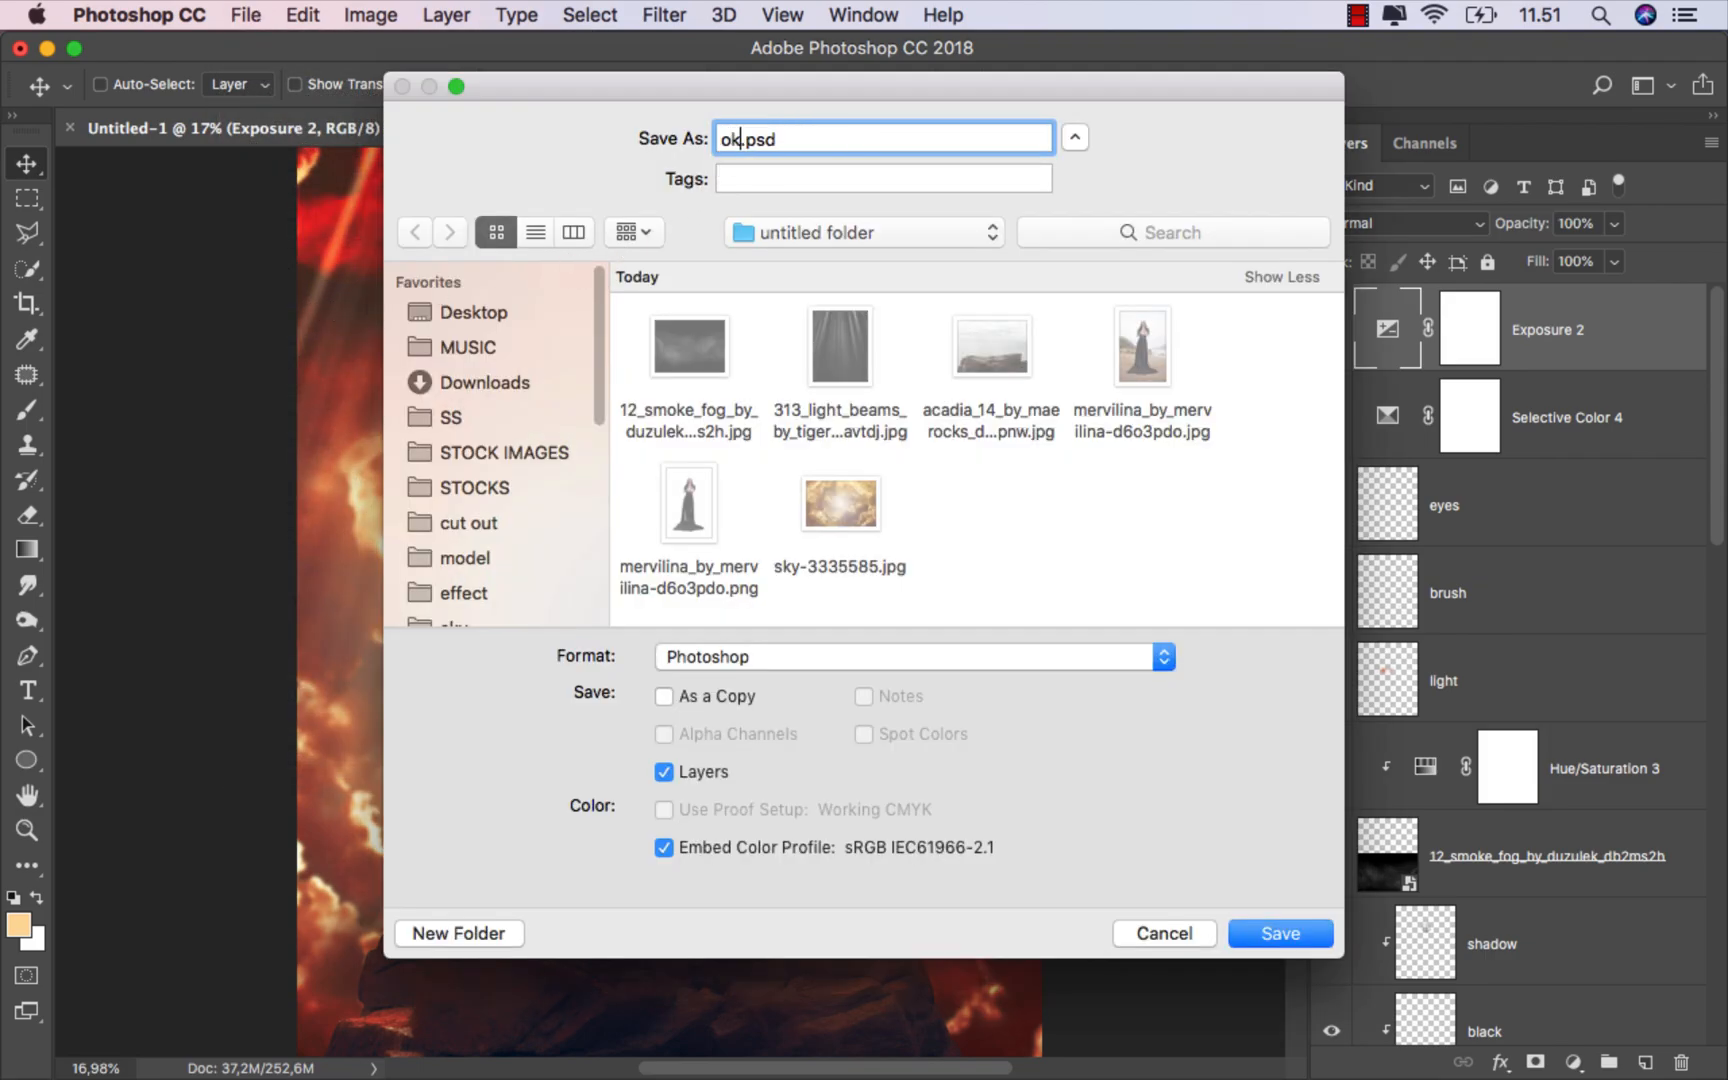
{"action": "left_click", "coordinate": [756, 659]}
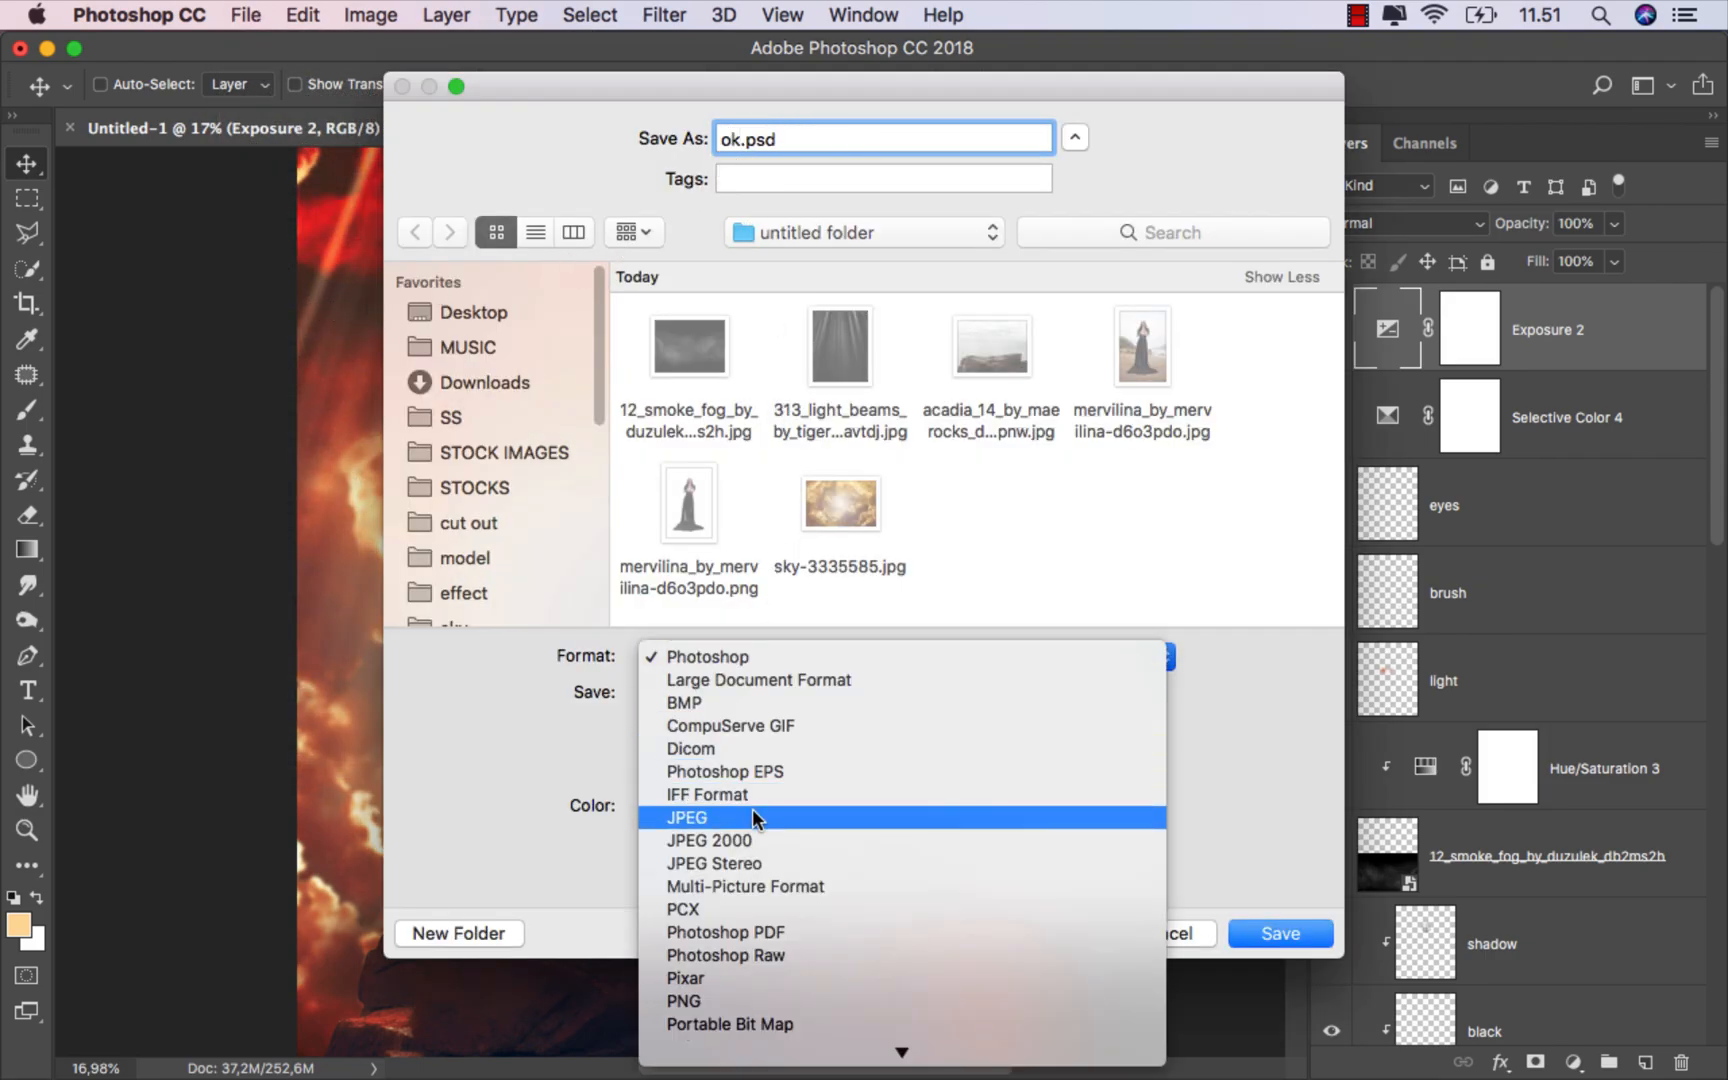
{"action": "left_click", "coordinate": [752, 811]}
{"action": "left_click", "coordinate": [1284, 935]}
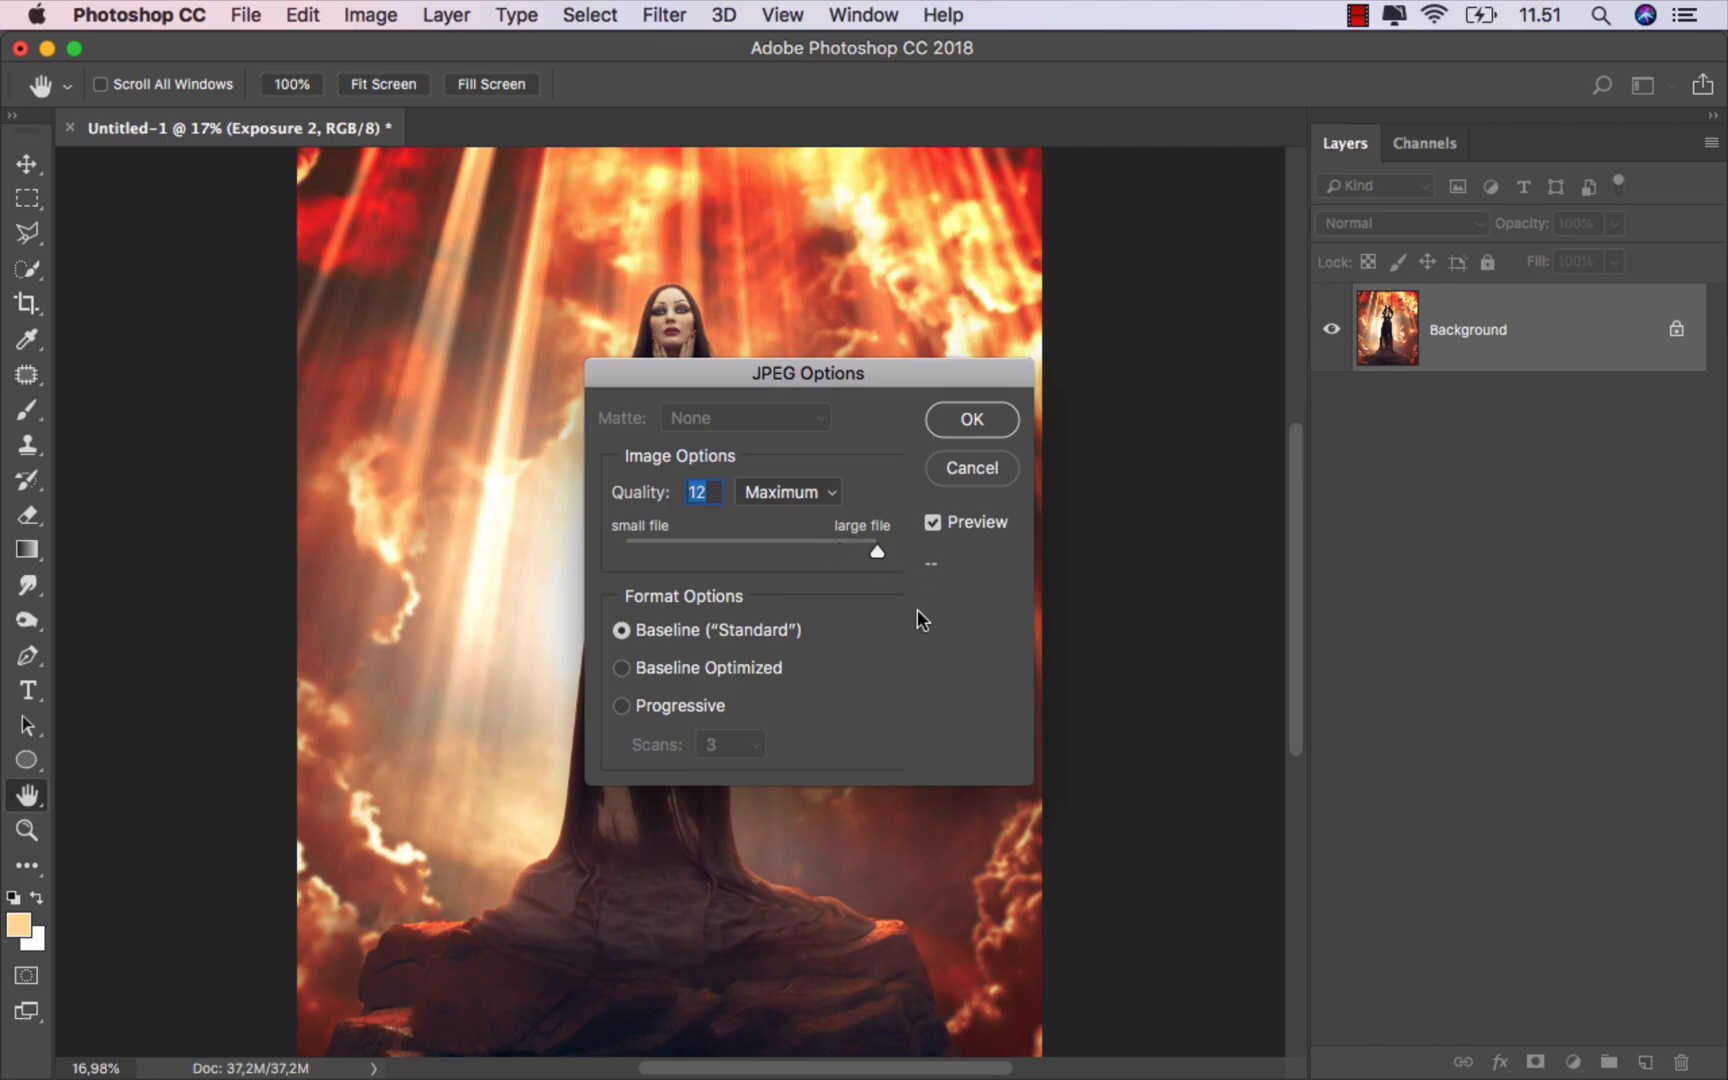
{"action": "left_click", "coordinate": [941, 420]}
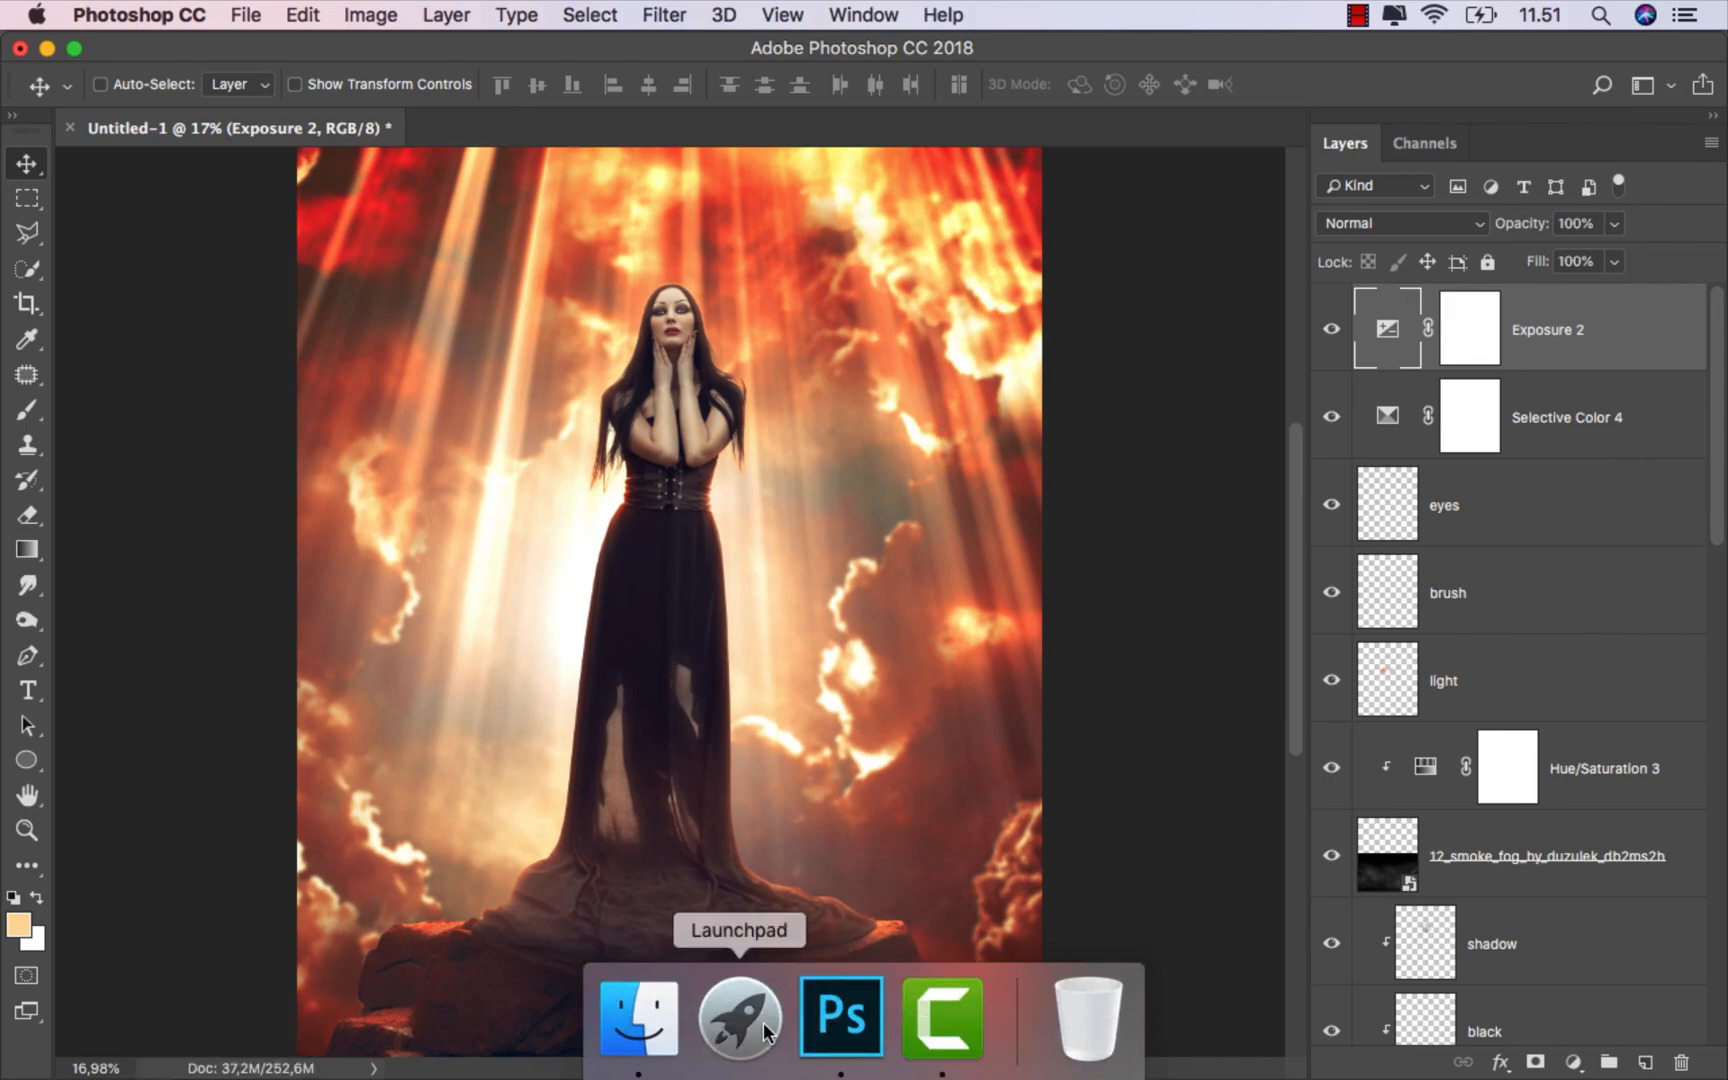
Step: Switch to Finder and preview the exported ok.jpg in the untitled folder
{"action": "left_click", "coordinate": [637, 1022]}
{"action": "left_click", "coordinate": [1135, 192]}
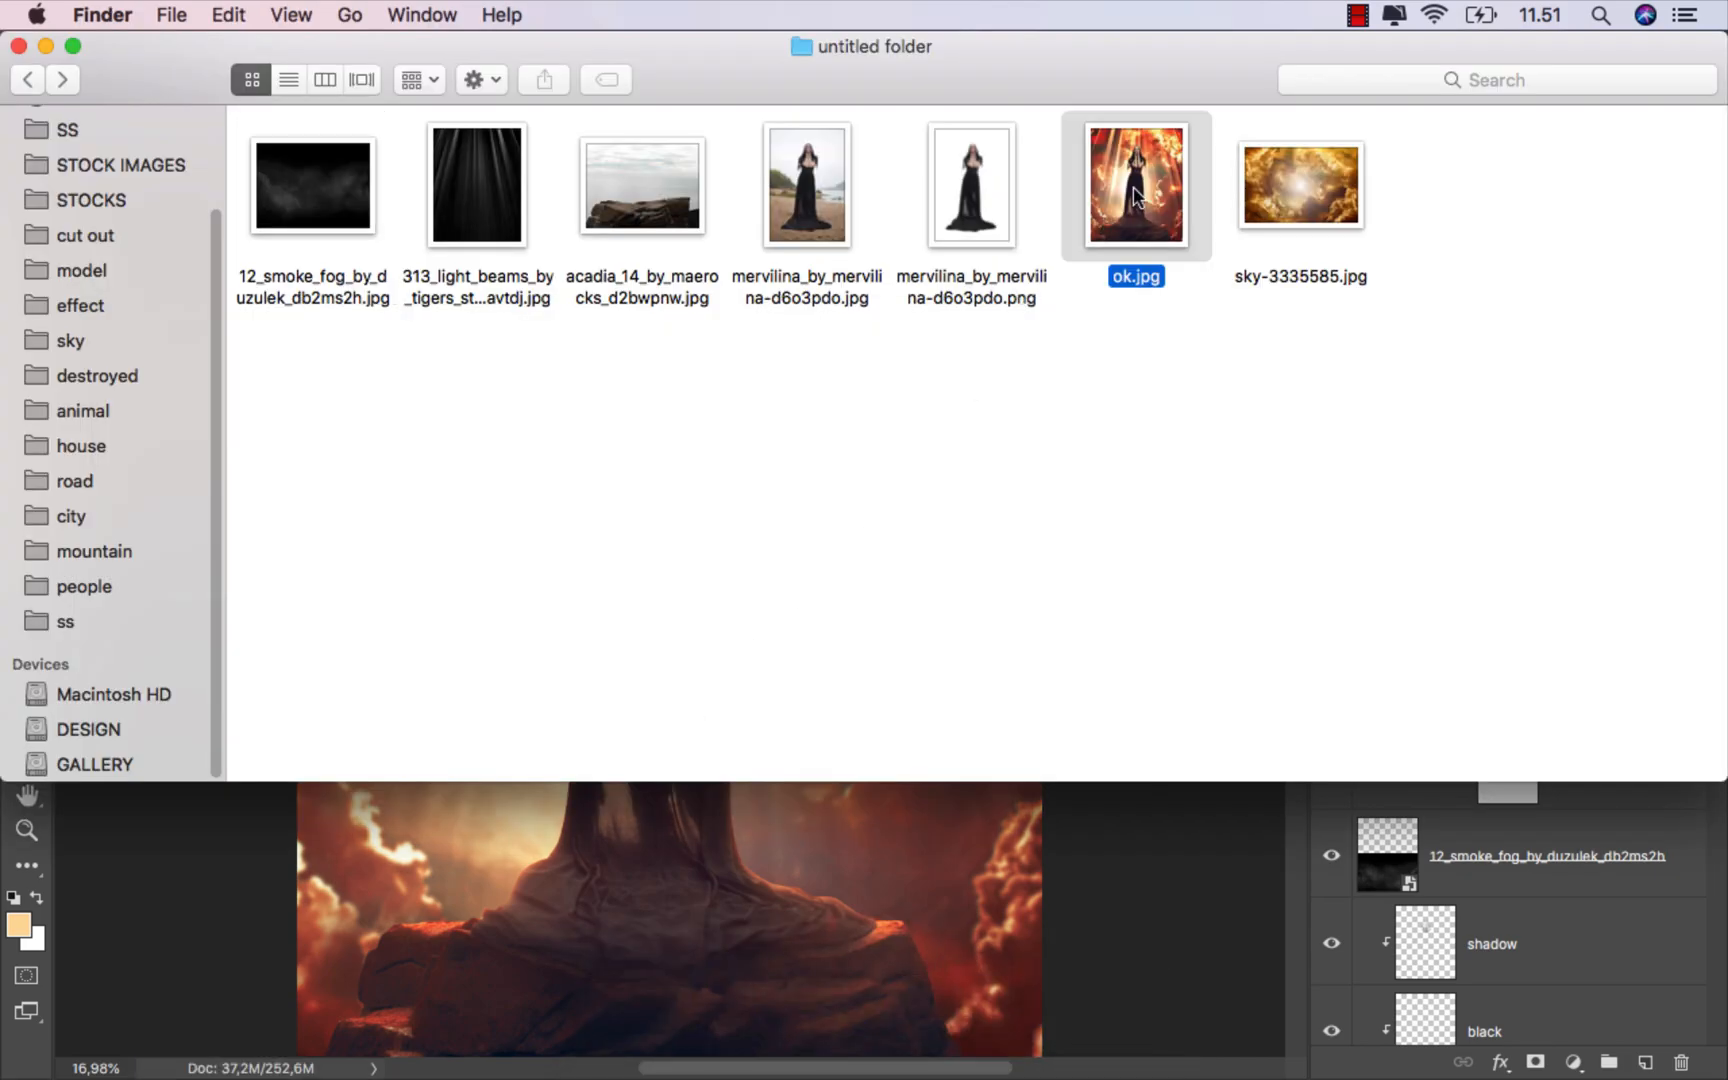
{"action": "key", "text": "space"}
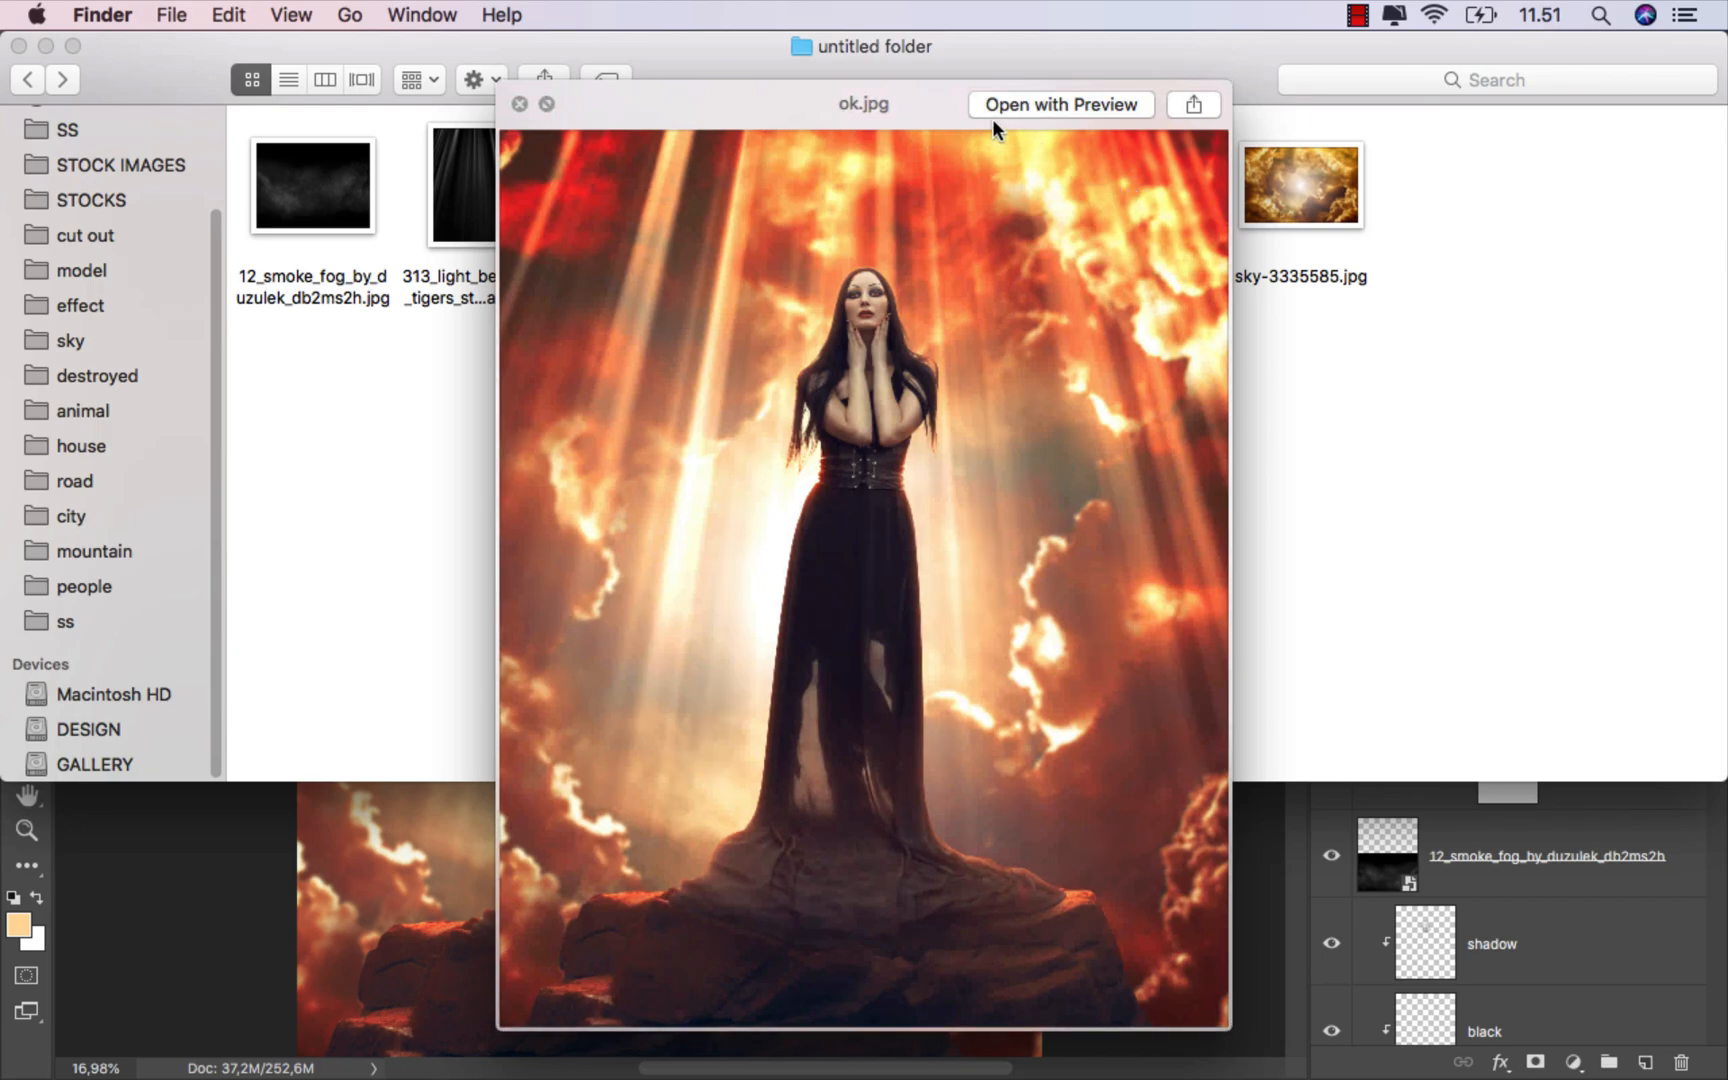
{"action": "left_click_drag", "start_coordinate": [950, 95], "coordinate": [927, 37]}
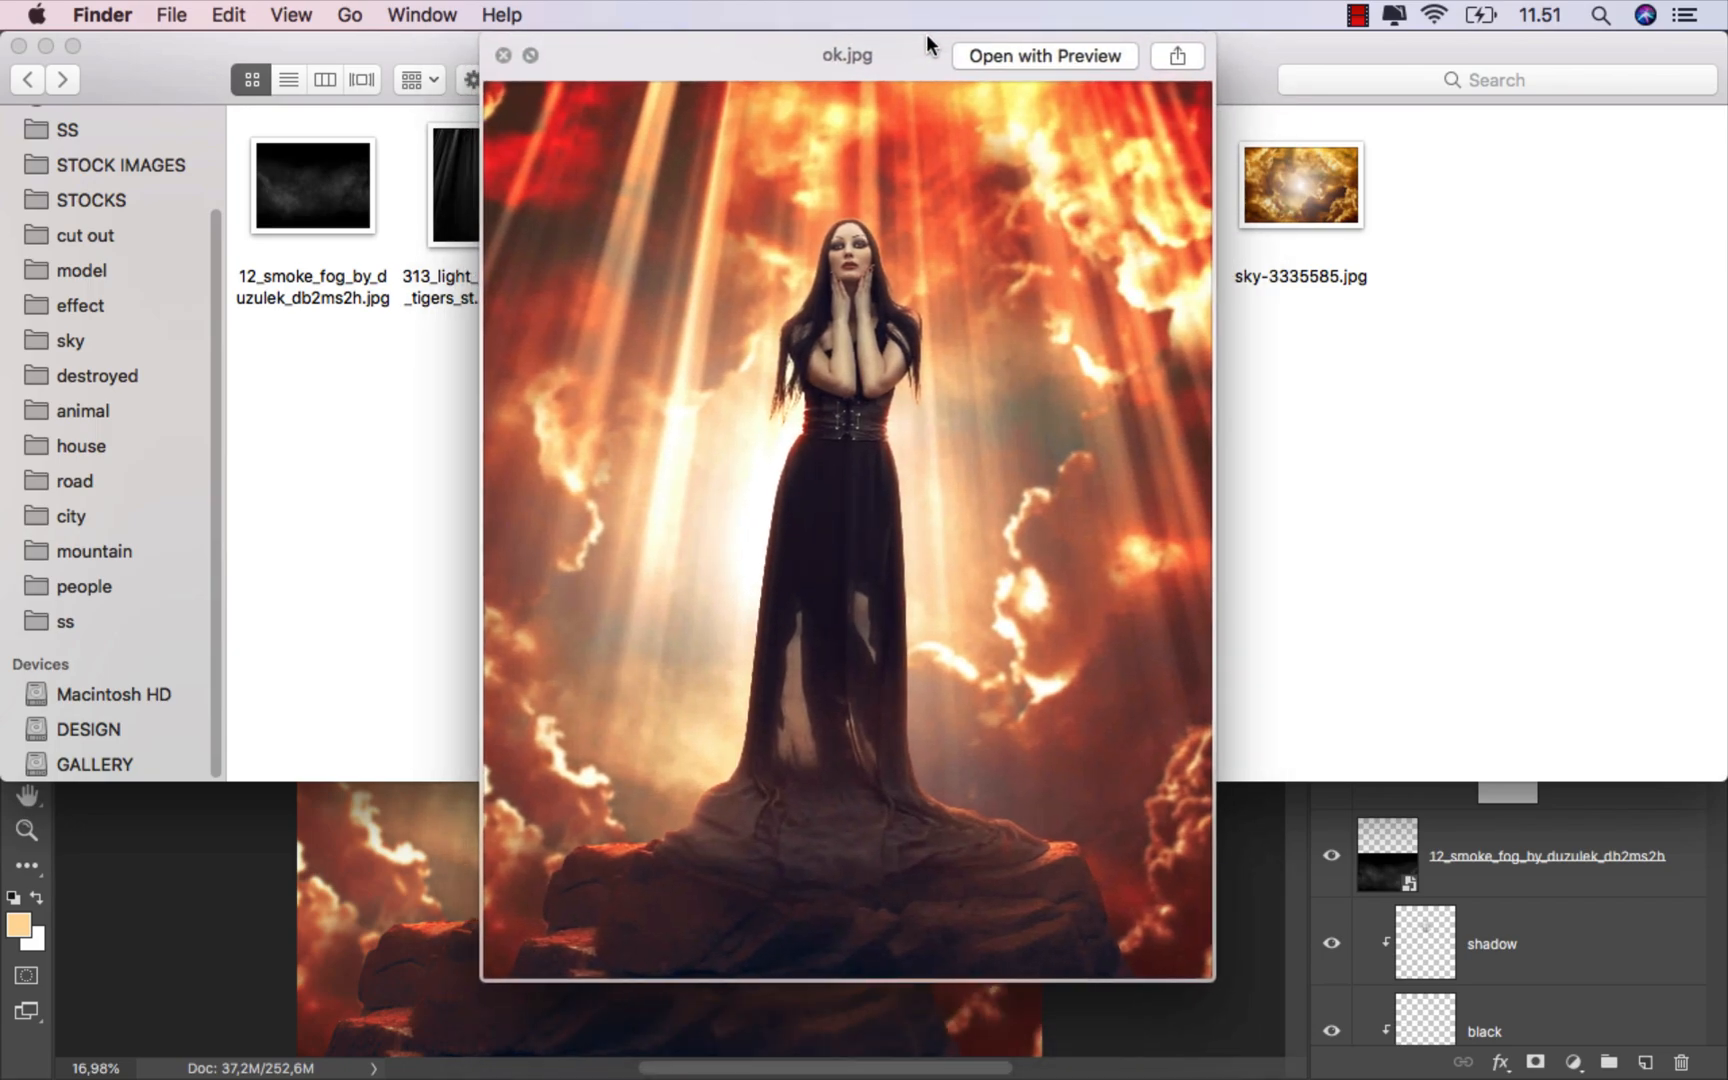